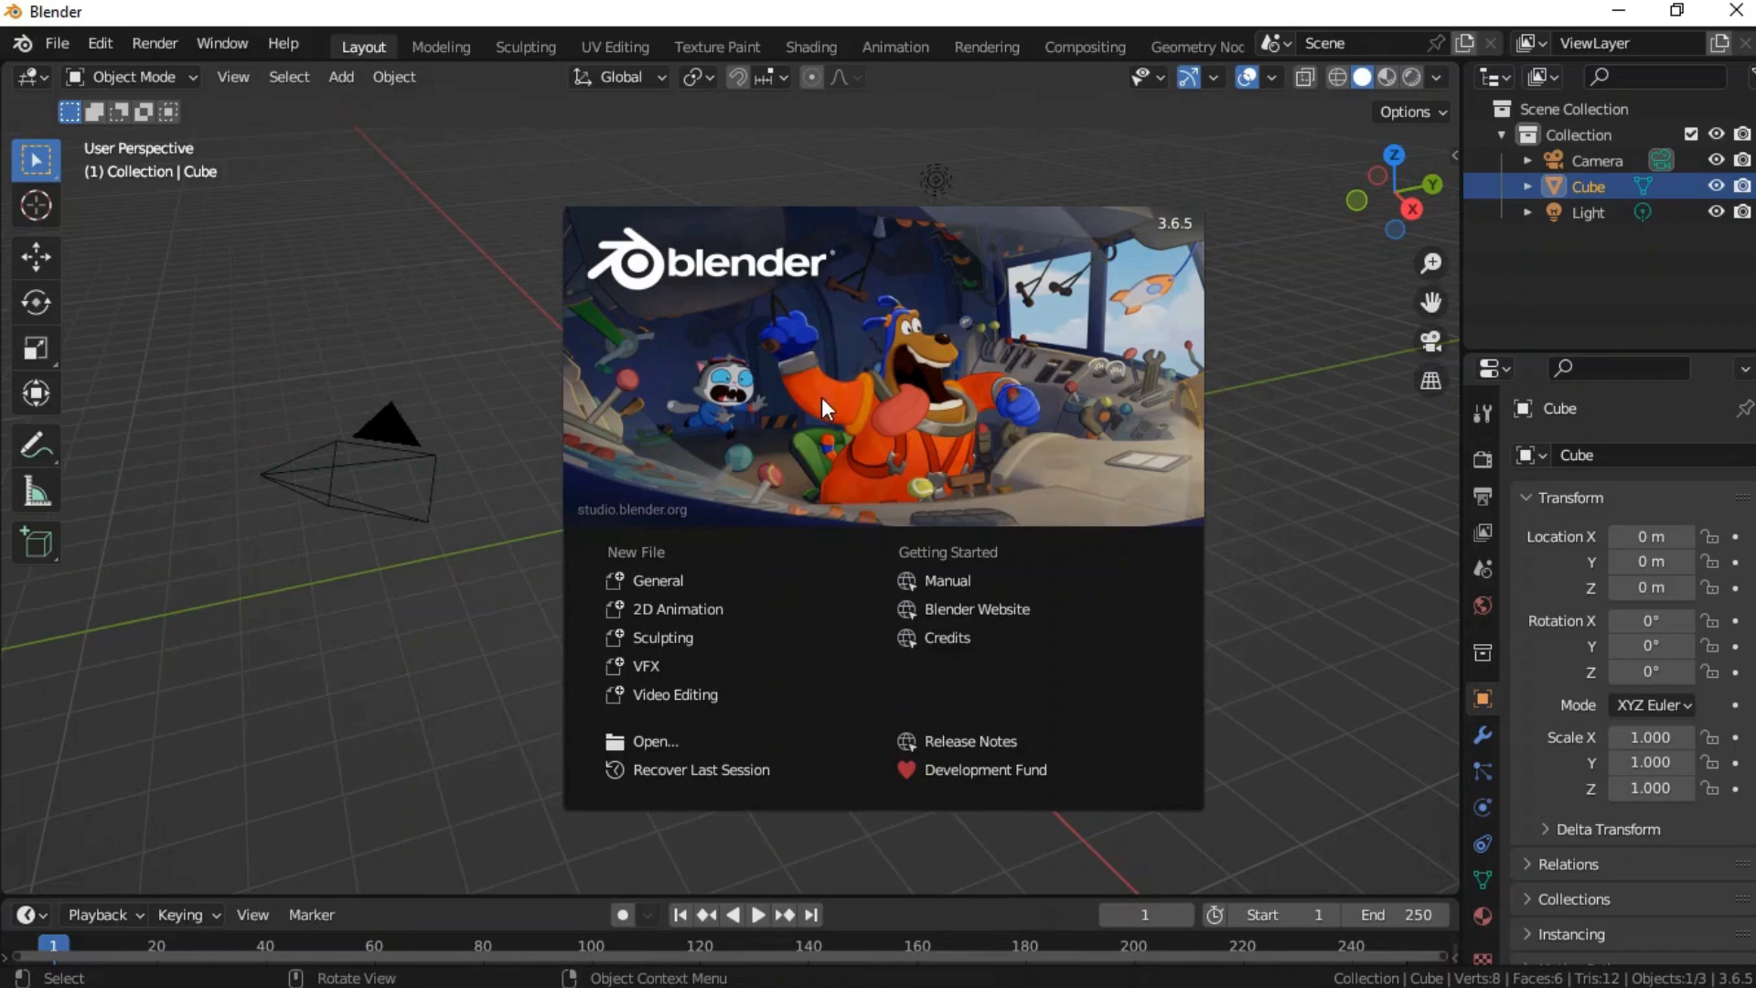
# - Start a new General file and move the default cube up to about 2.4 m on Z
pyautogui.click(672, 582)
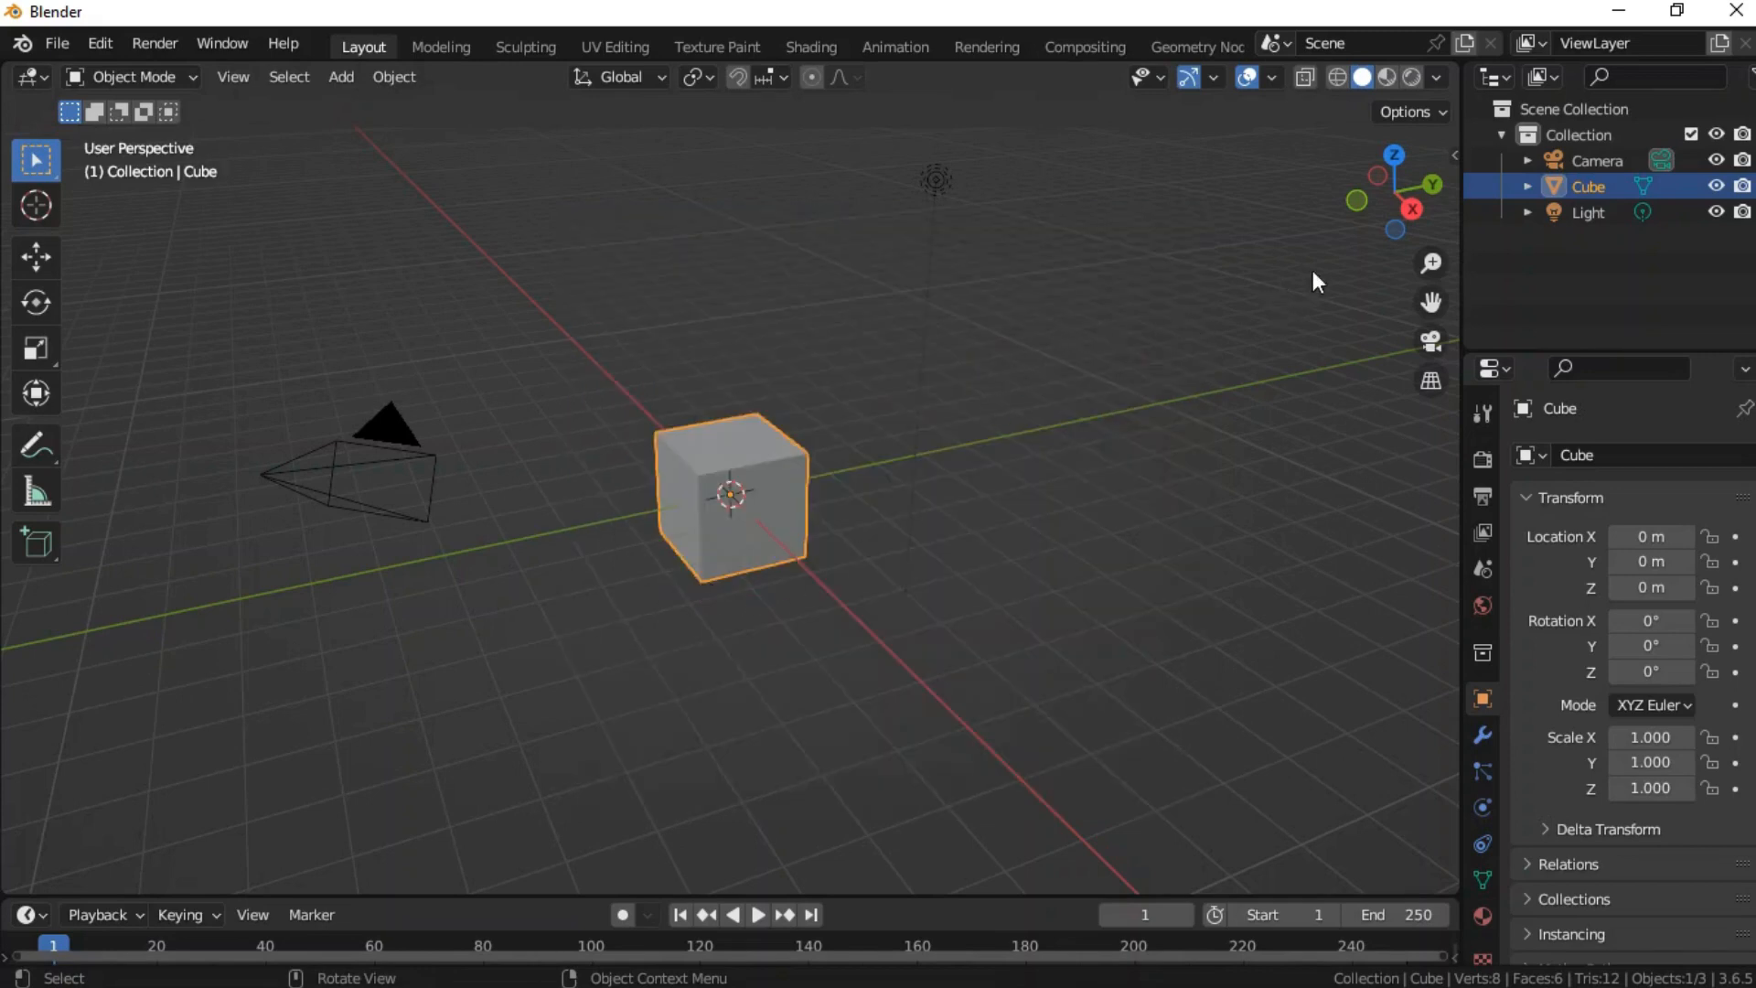
pyautogui.moveTo(1394, 192); pyautogui.dragTo(1337, 183)
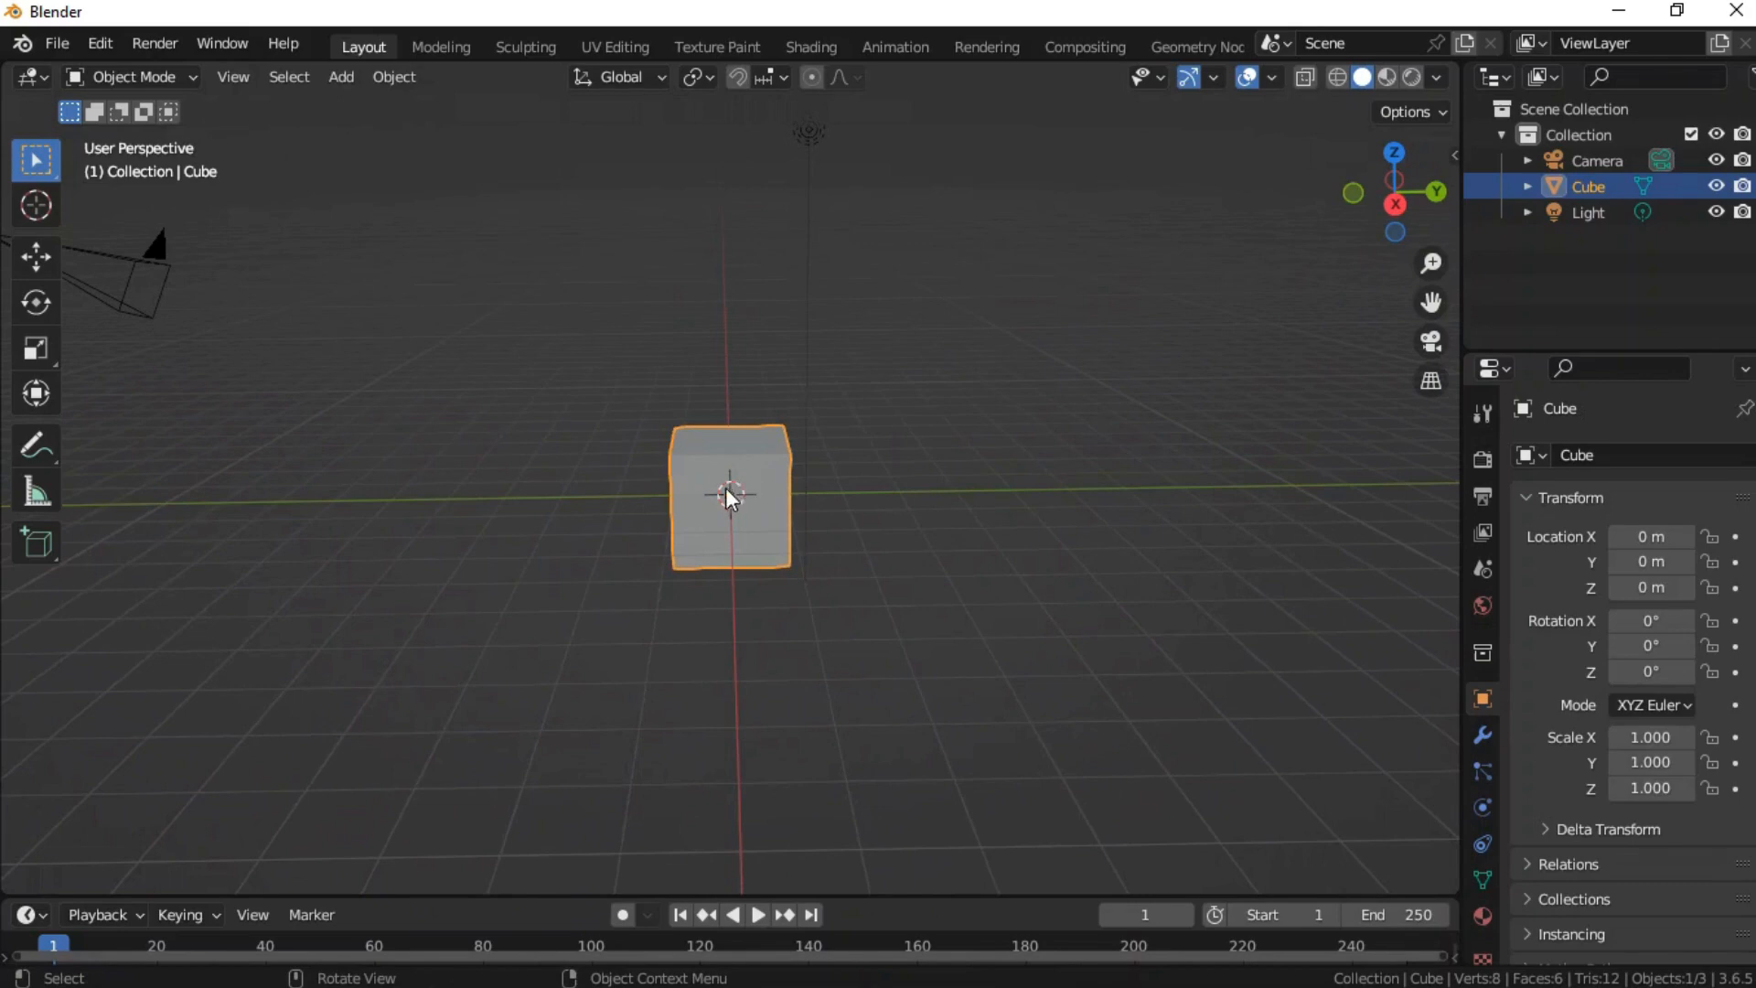
pyautogui.click(36, 257)
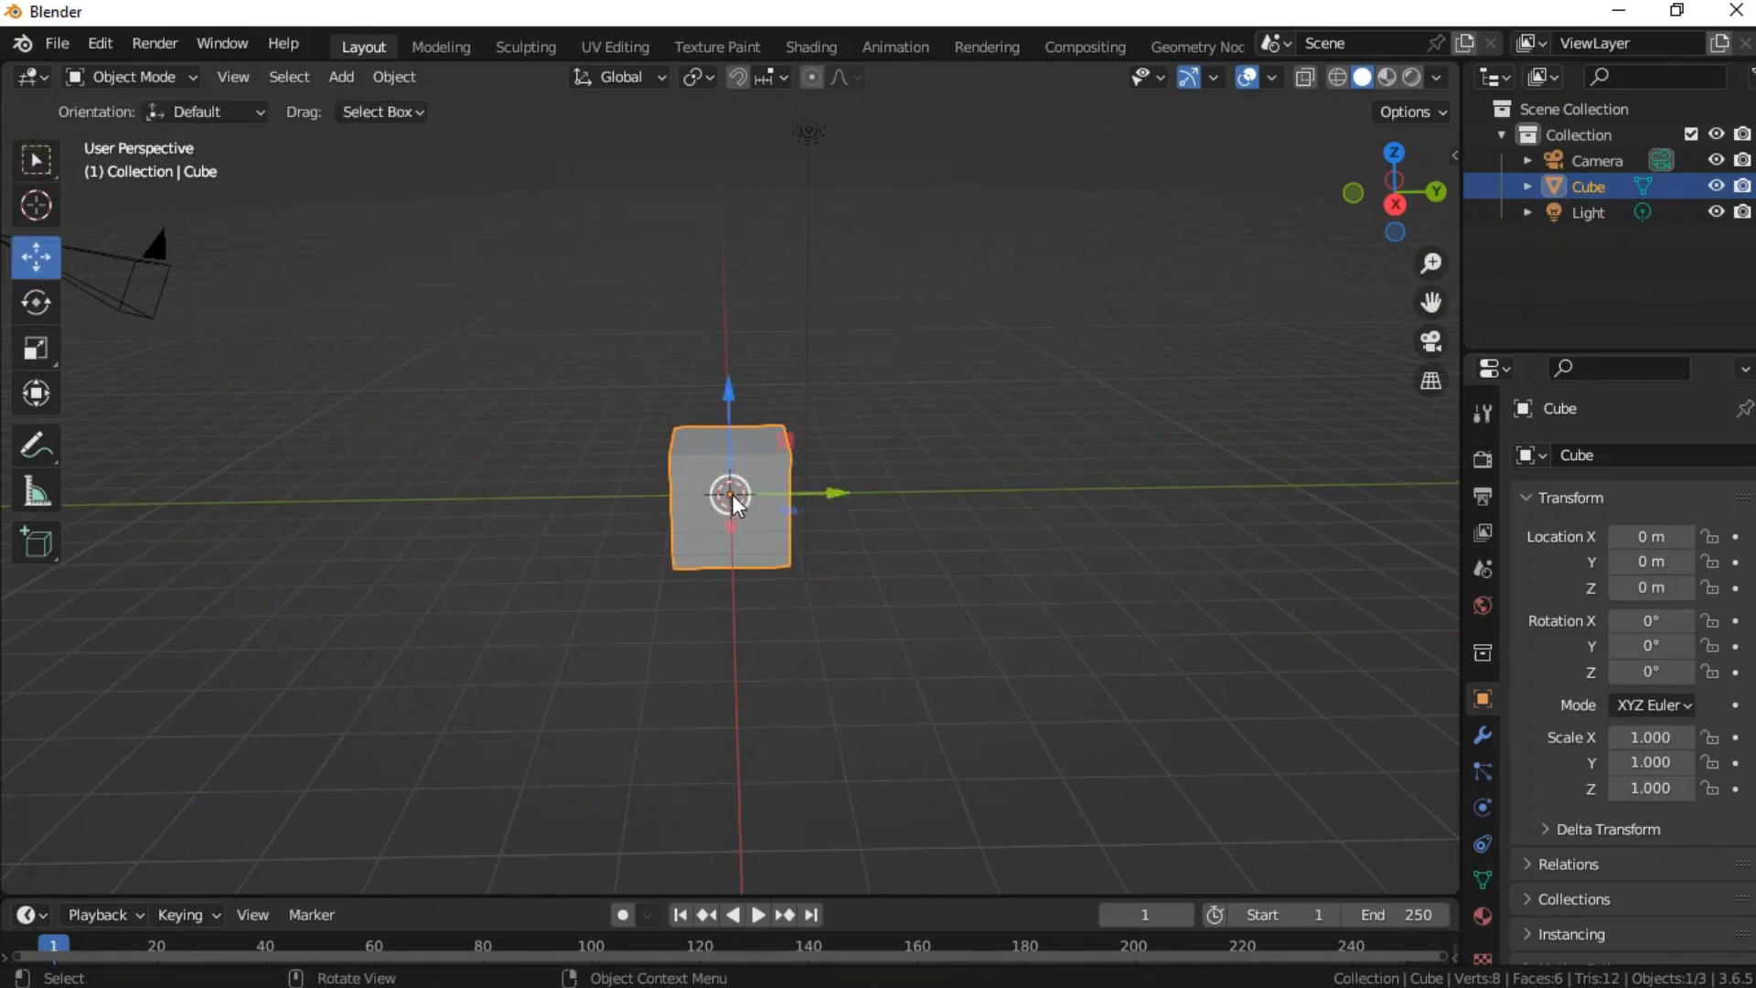
pyautogui.moveTo(732, 494); pyautogui.dragTo(730, 345)
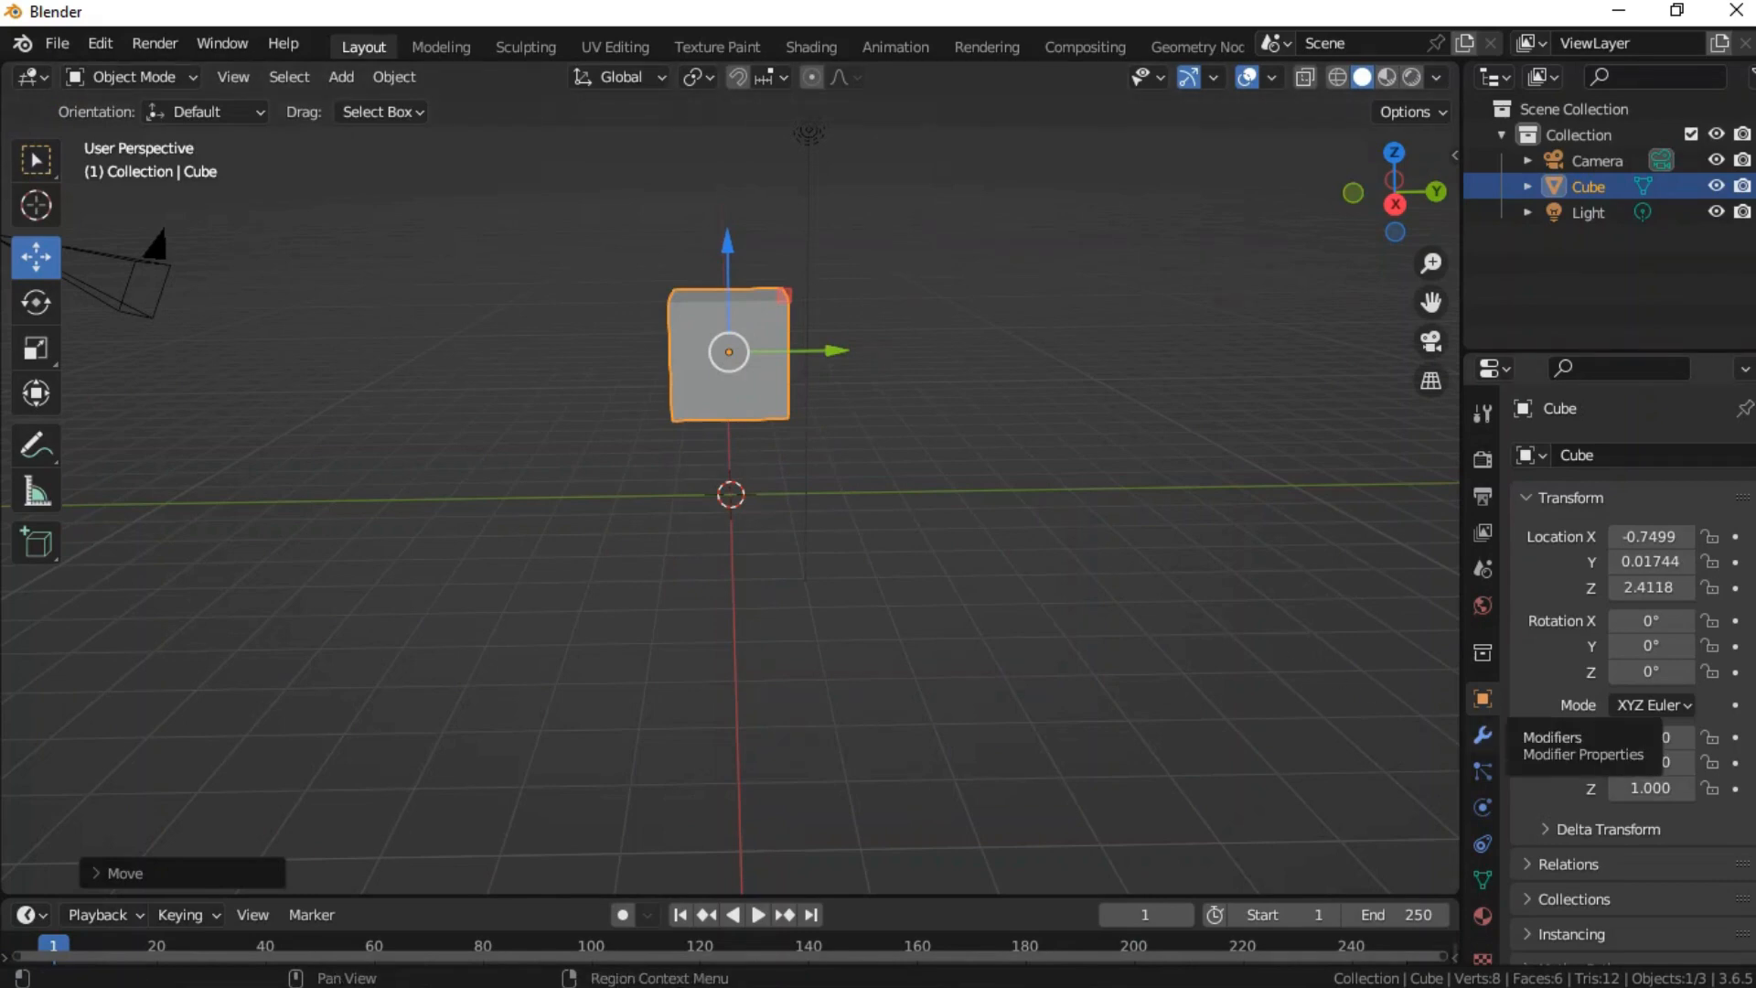
# - Add a Subdivision Surface modifier to the cube with both viewport and render levels set to 6
pyautogui.click(1483, 734)
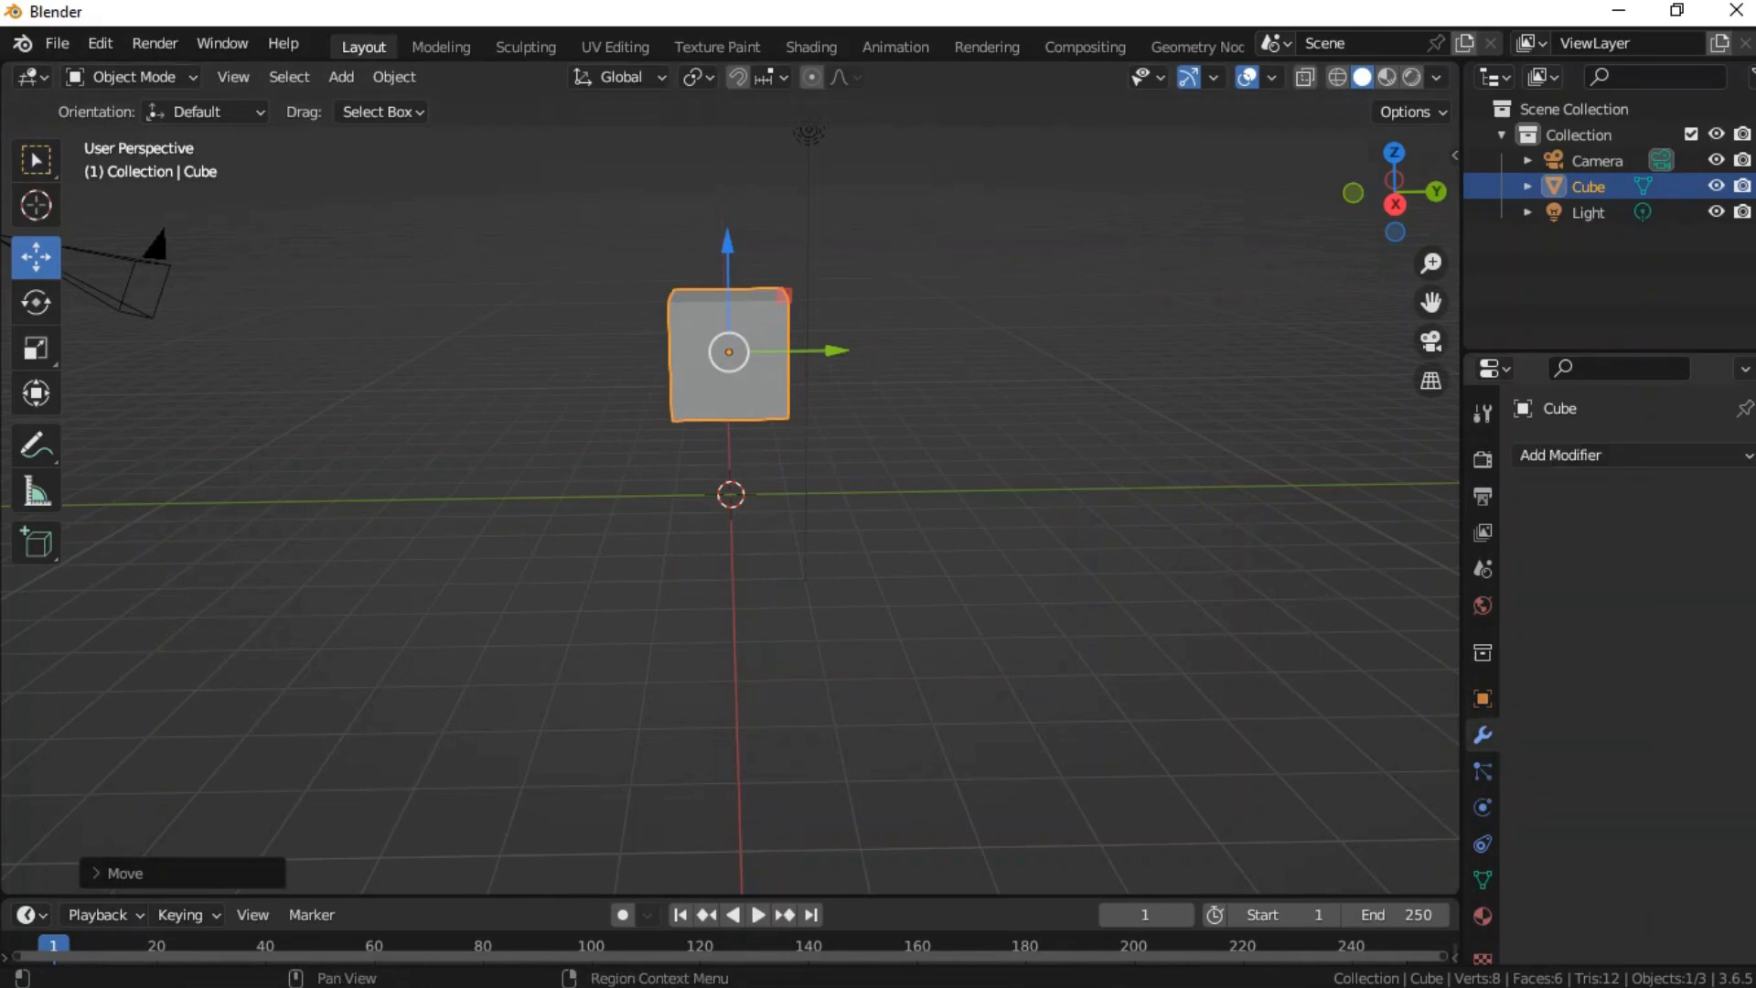
pyautogui.click(1634, 452)
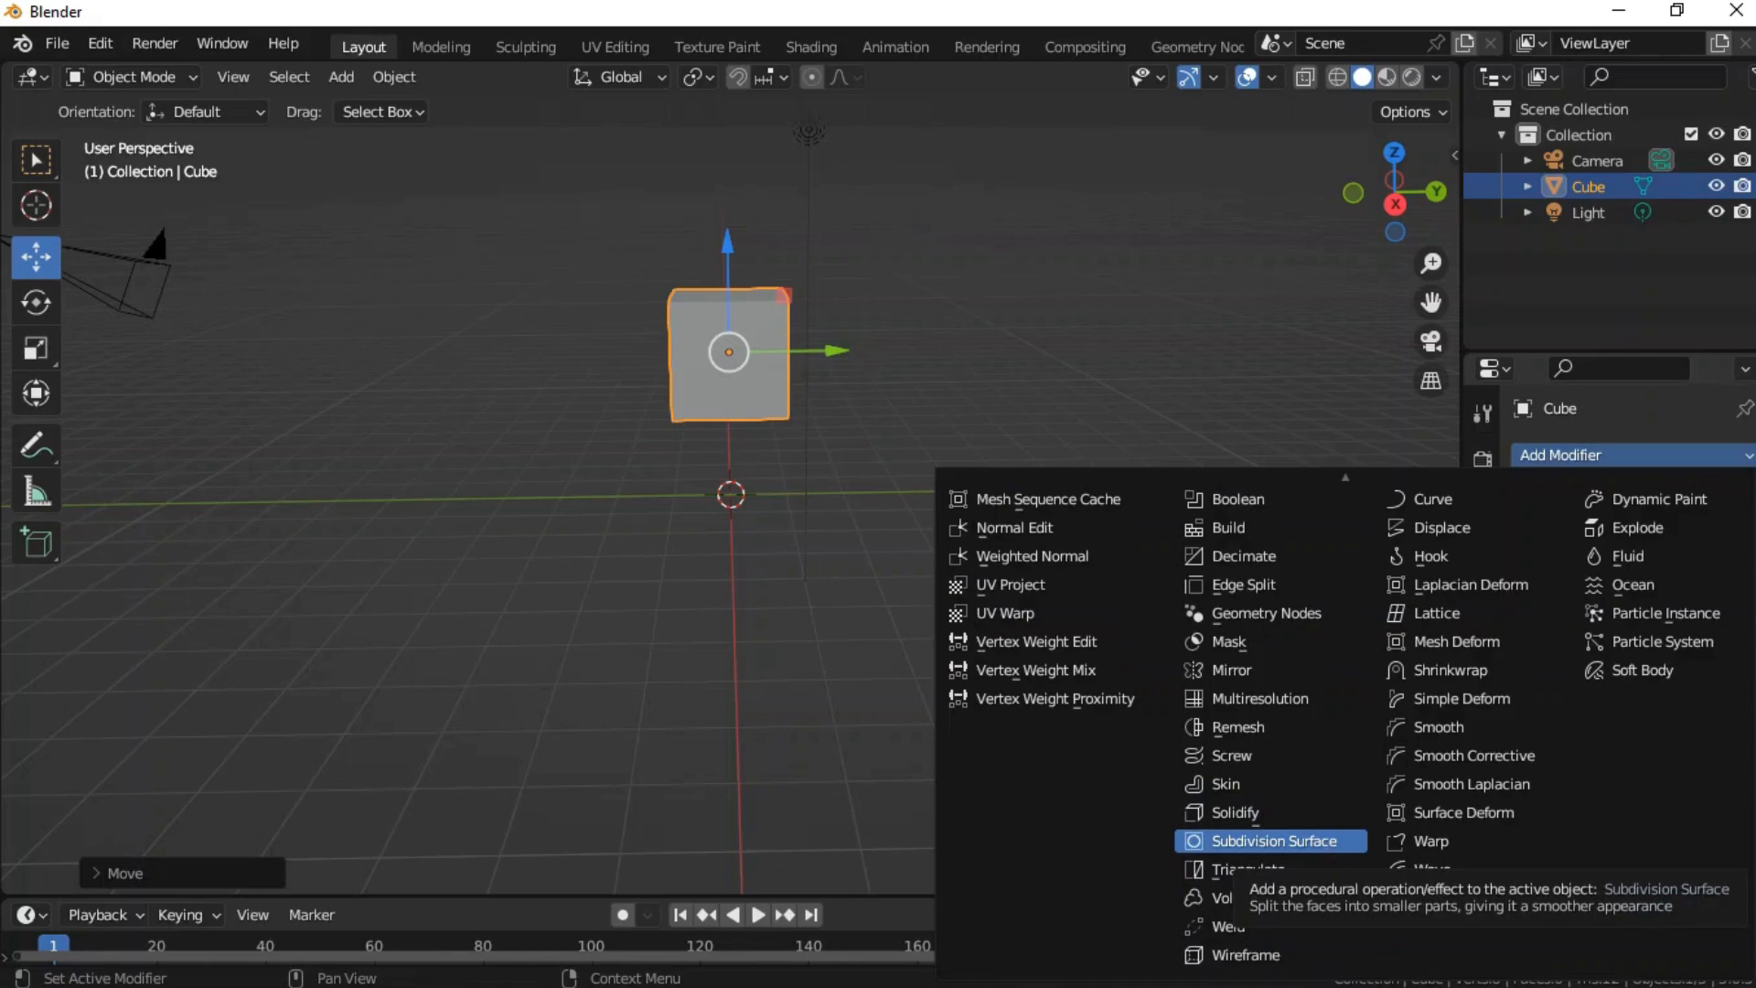
pyautogui.click(1326, 842)
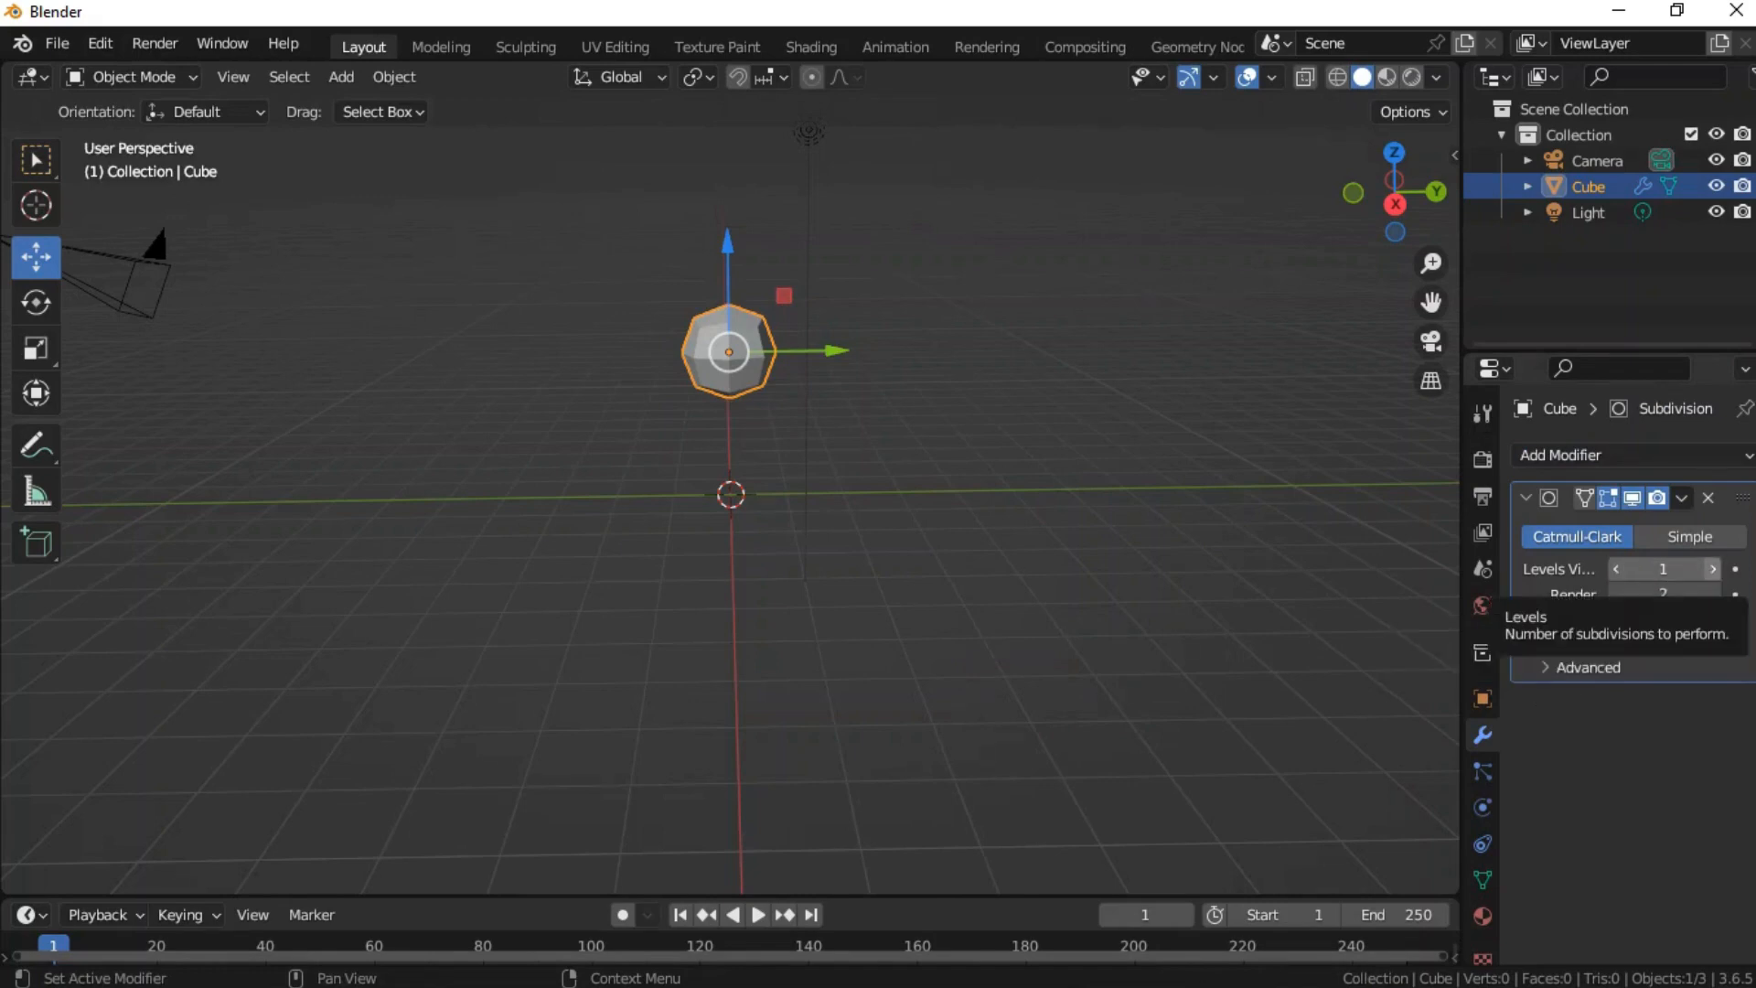
pyautogui.click(1712, 567)
pyautogui.click(1713, 567)
pyautogui.click(1712, 567)
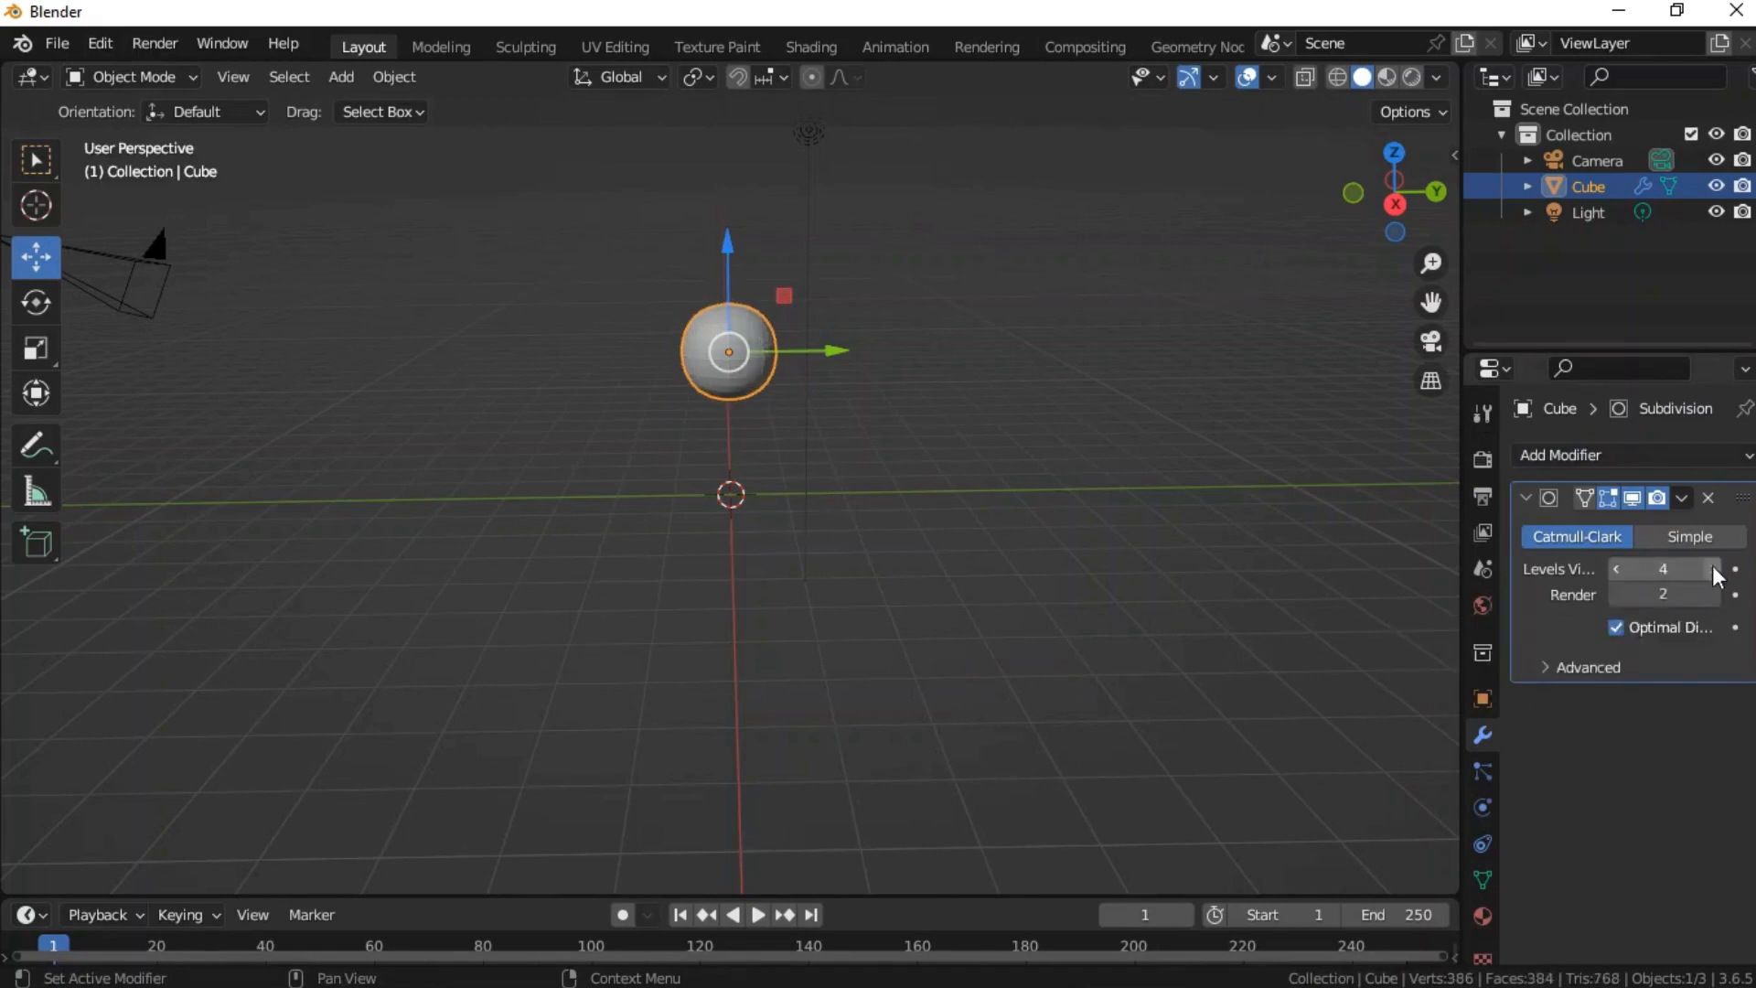
pyautogui.click(1712, 567)
pyautogui.click(1713, 567)
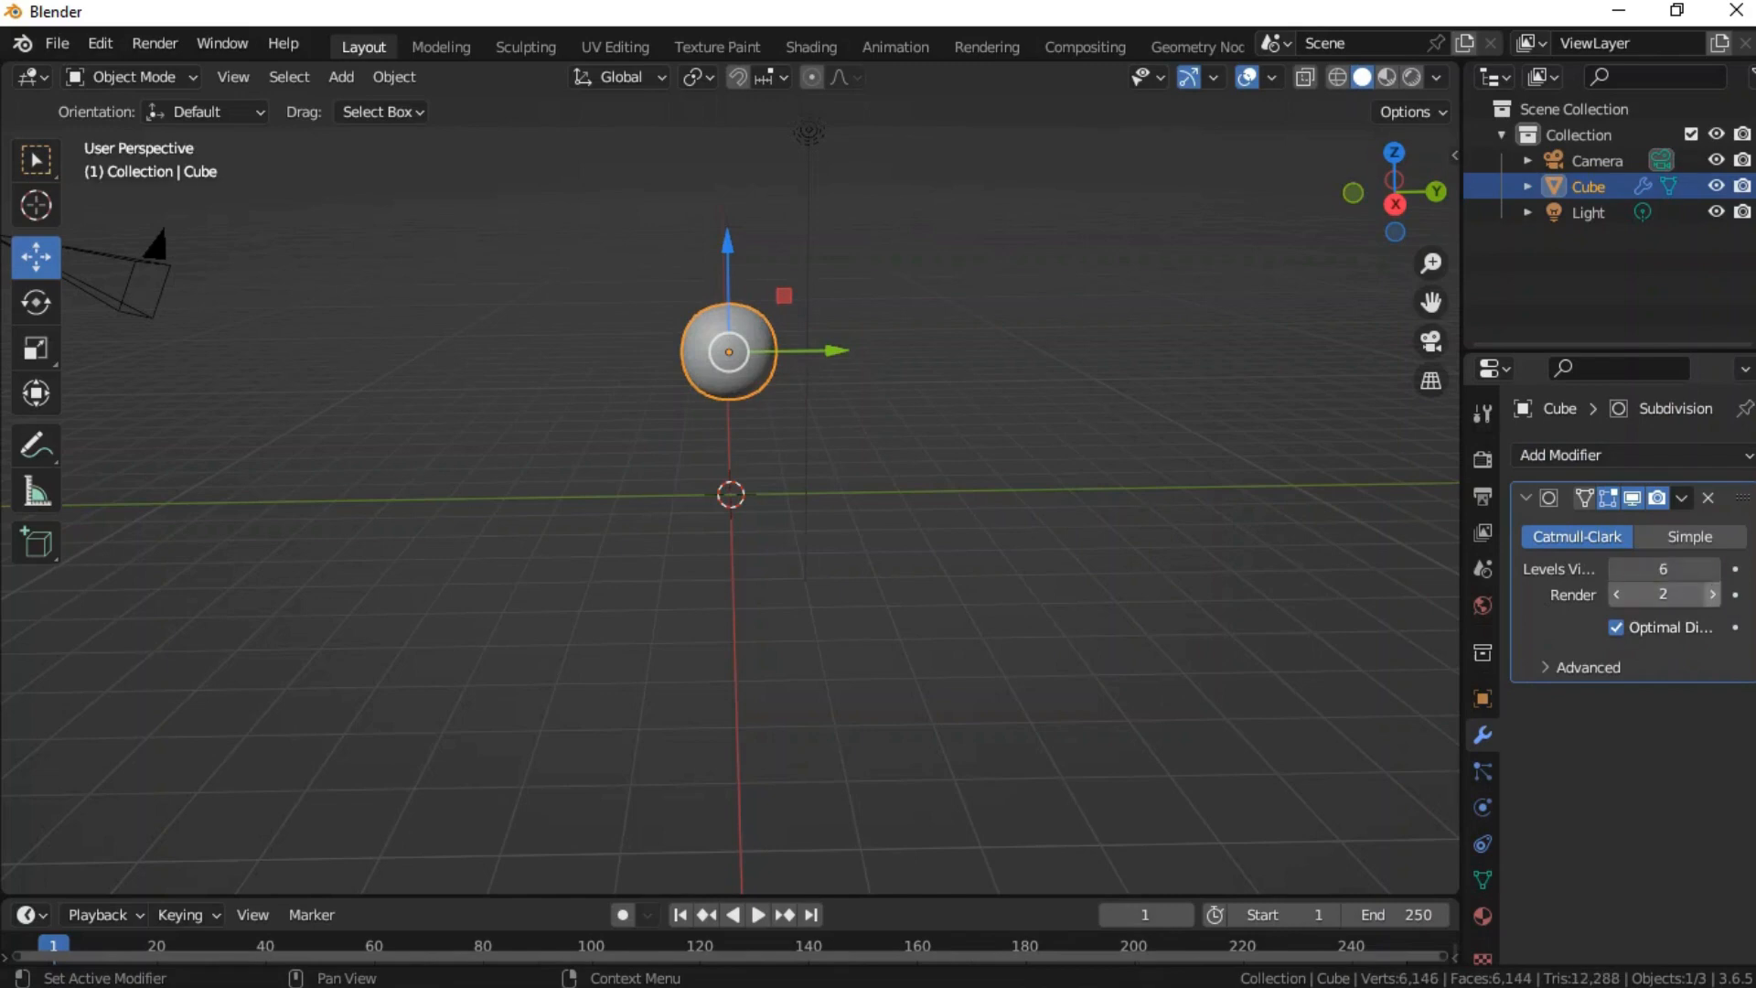
pyautogui.click(1712, 595)
pyautogui.click(1712, 594)
pyautogui.click(1712, 594)
pyautogui.click(1713, 595)
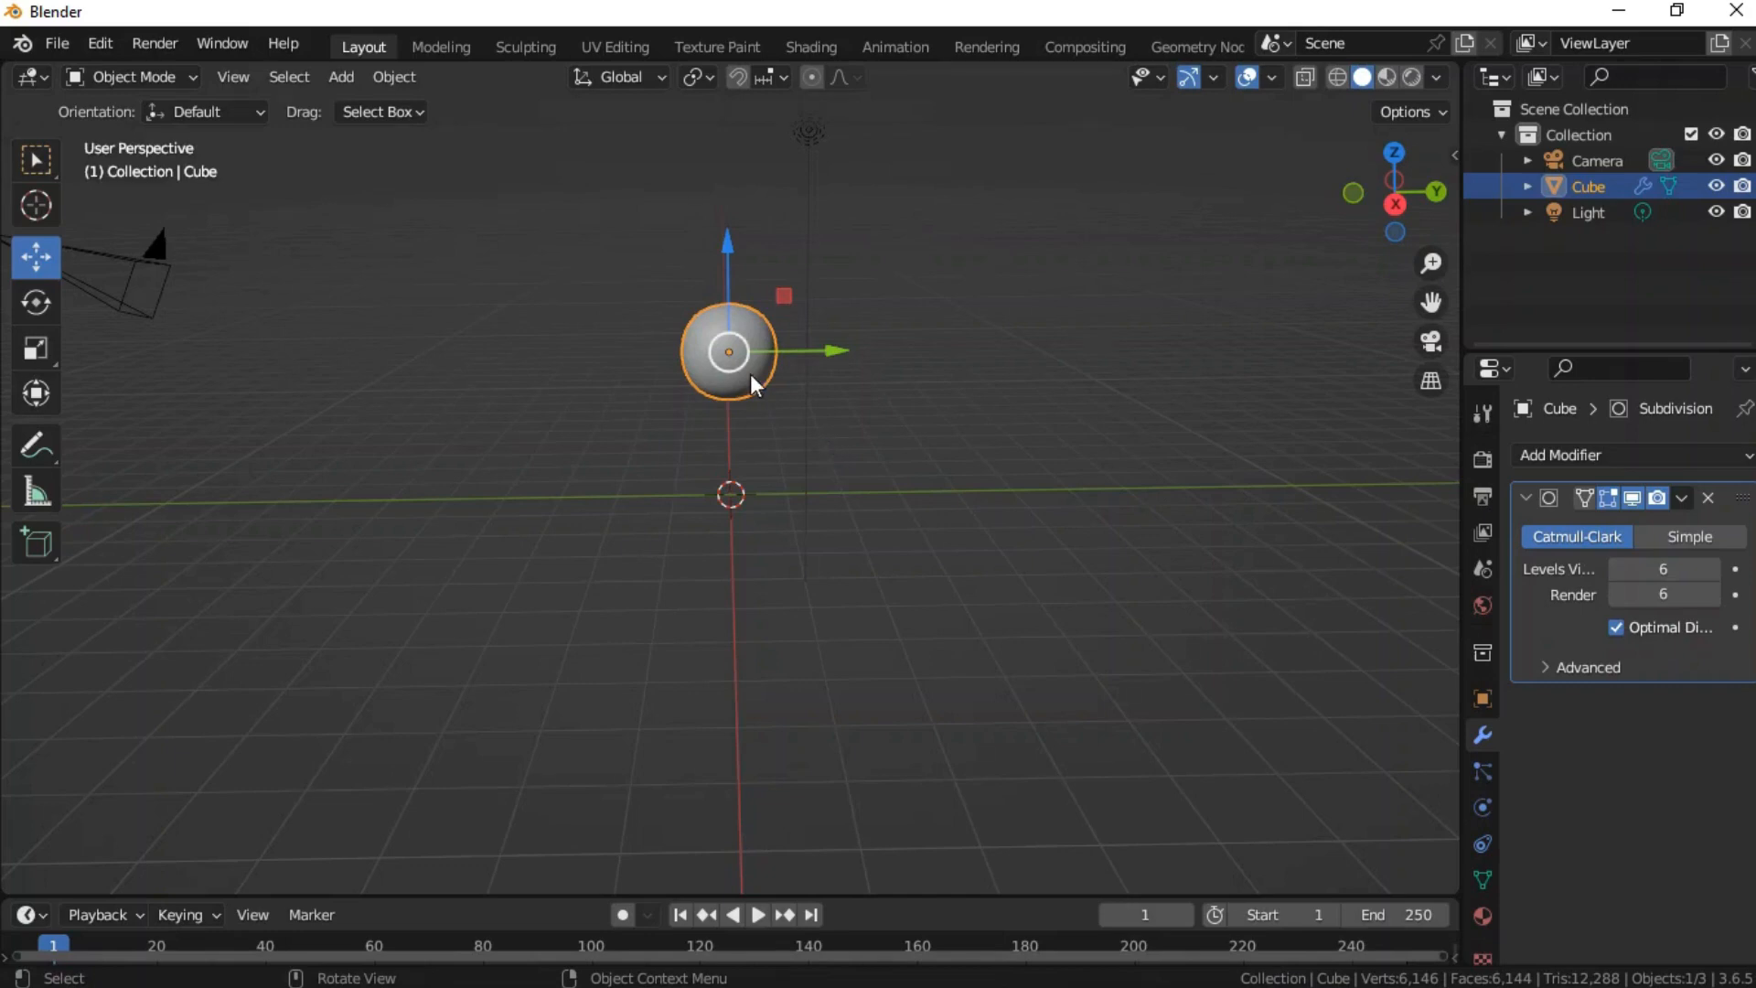
# - Shift the rounded cube slightly along Y and Z, and stretch it into a wide oval, mostly along Y
pyautogui.moveTo(729, 354); pyautogui.dragTo(761, 305)
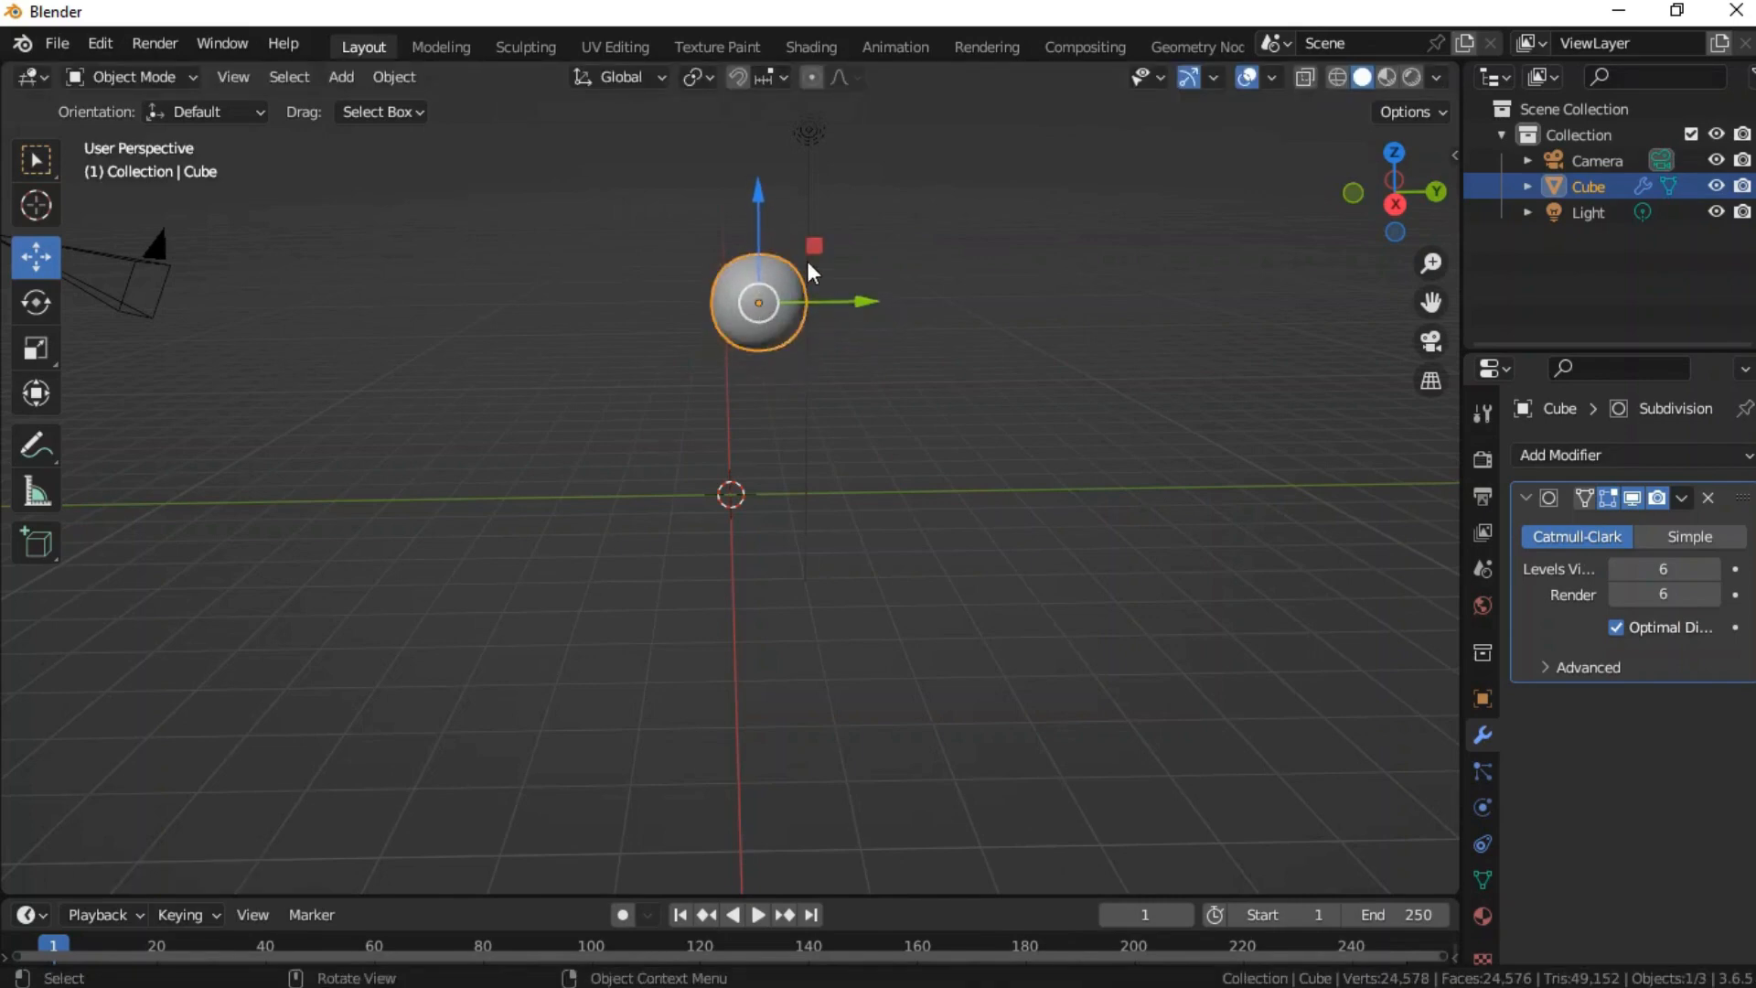
pyautogui.click(53, 345)
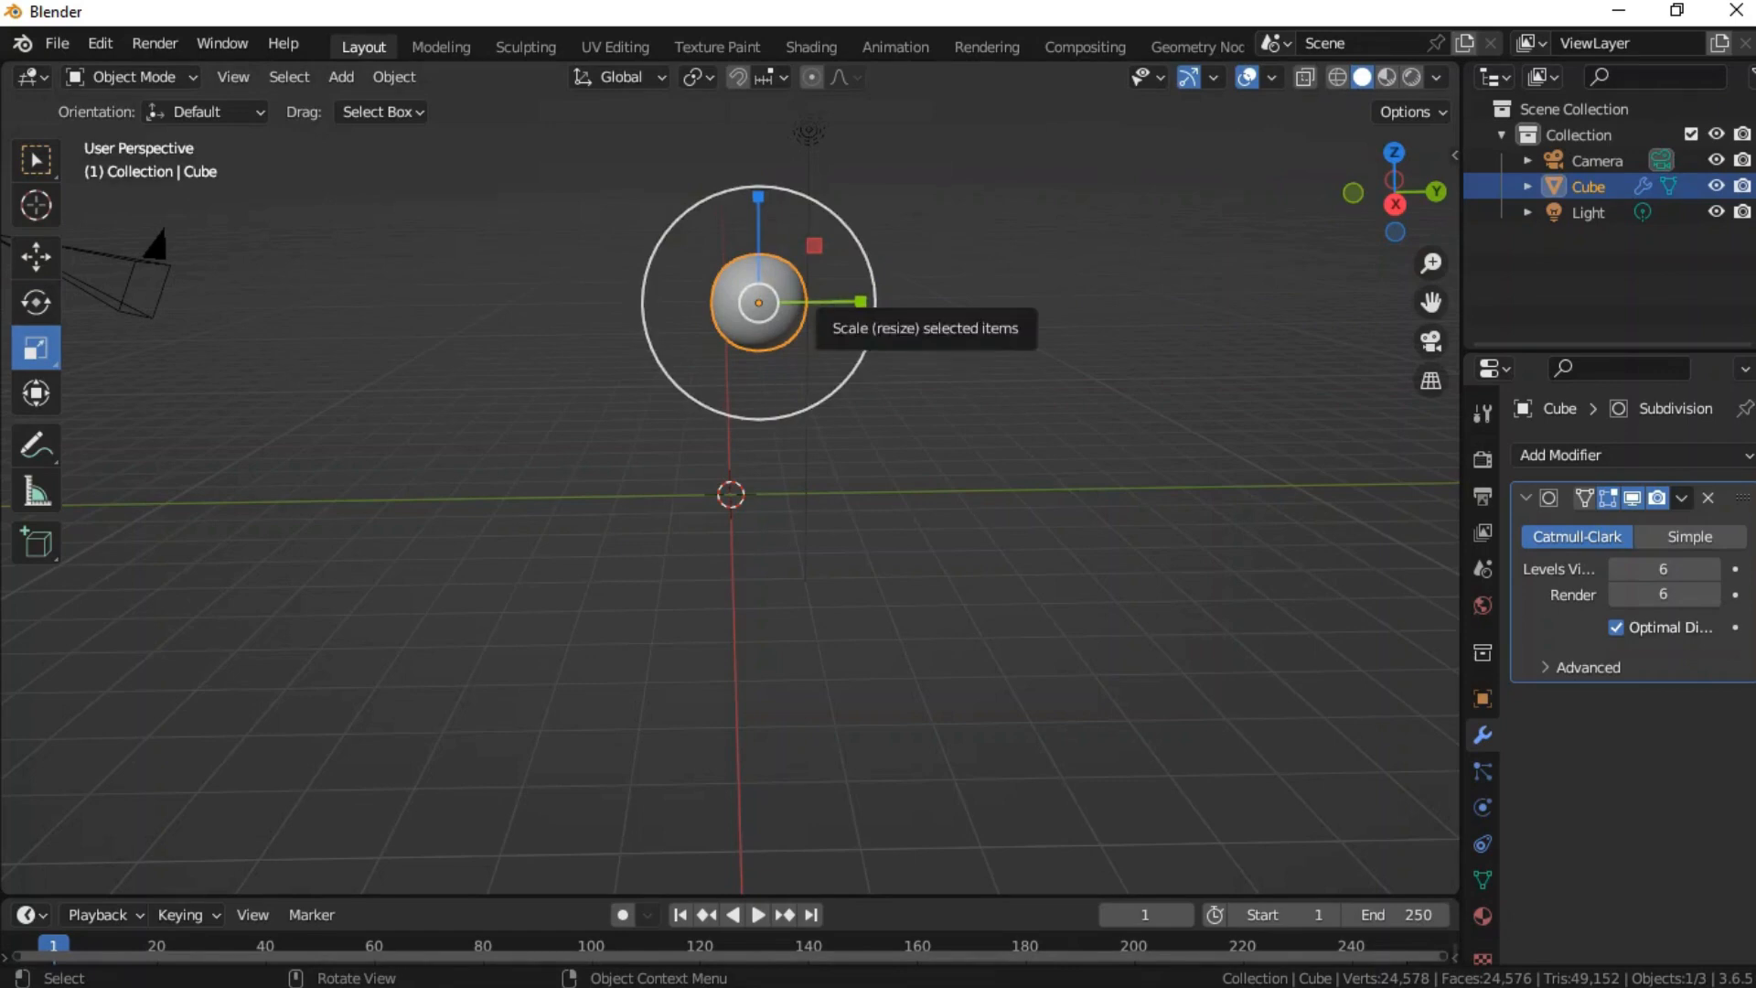
pyautogui.moveTo(861, 301); pyautogui.dragTo(927, 305)
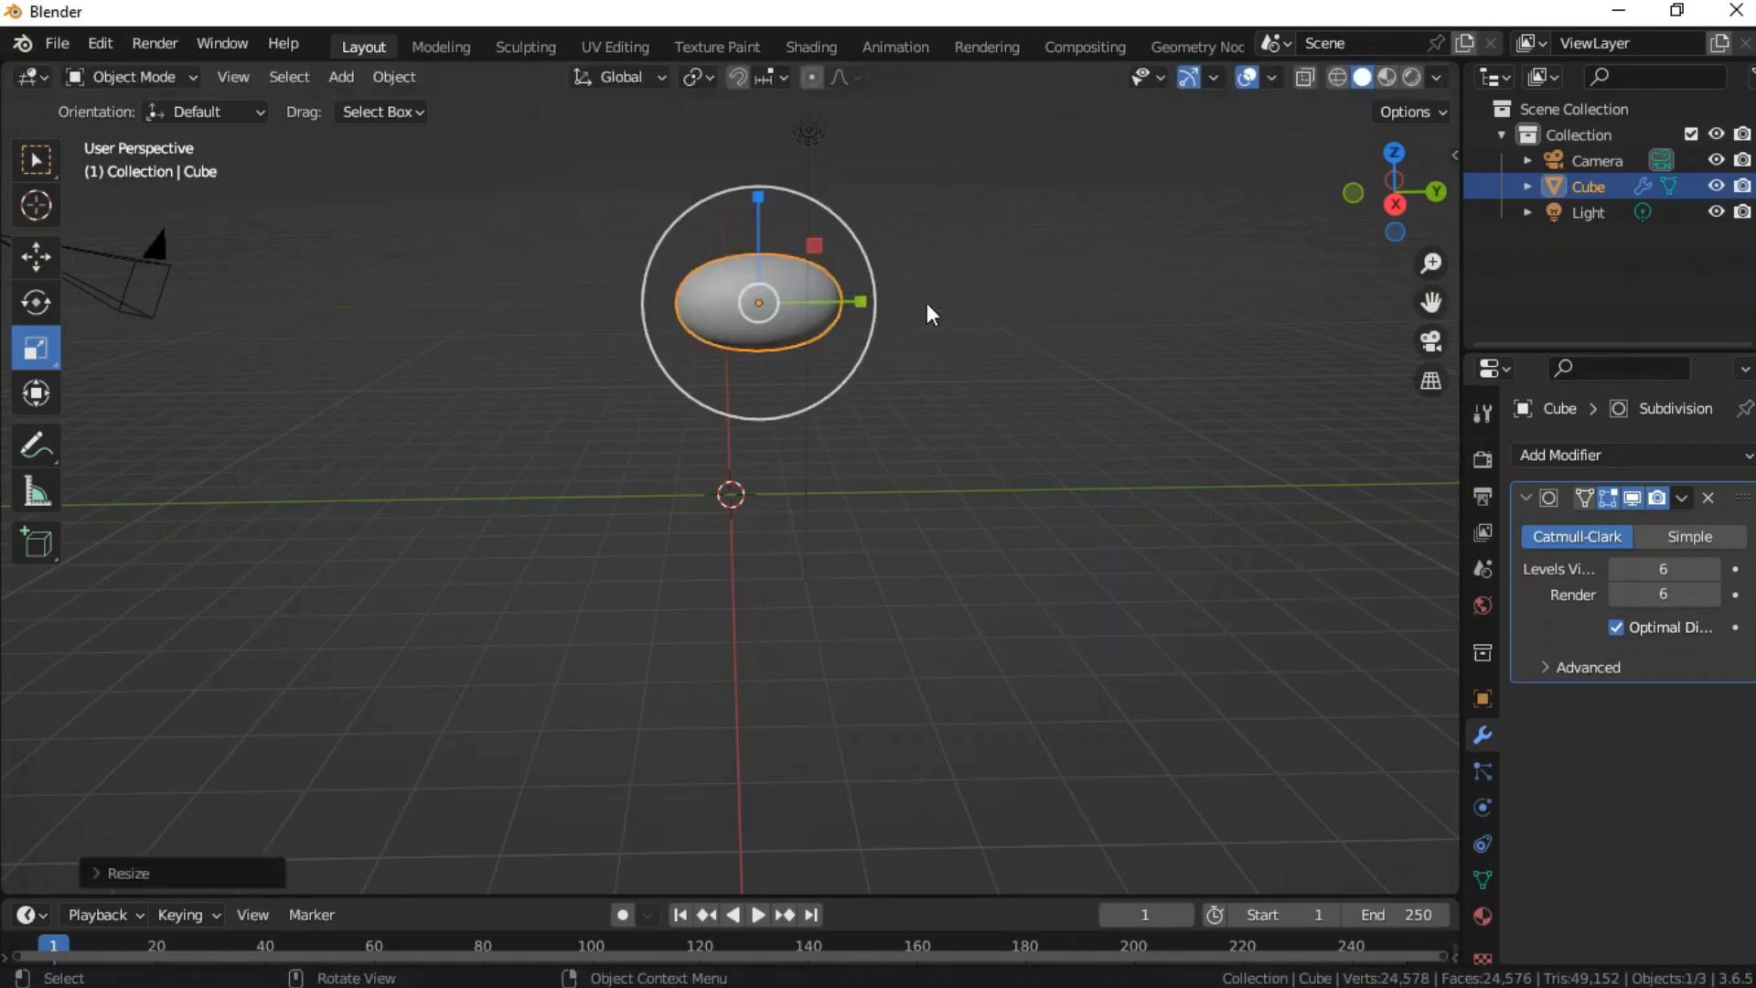
pyautogui.moveTo(752, 220); pyautogui.dragTo(758, 200)
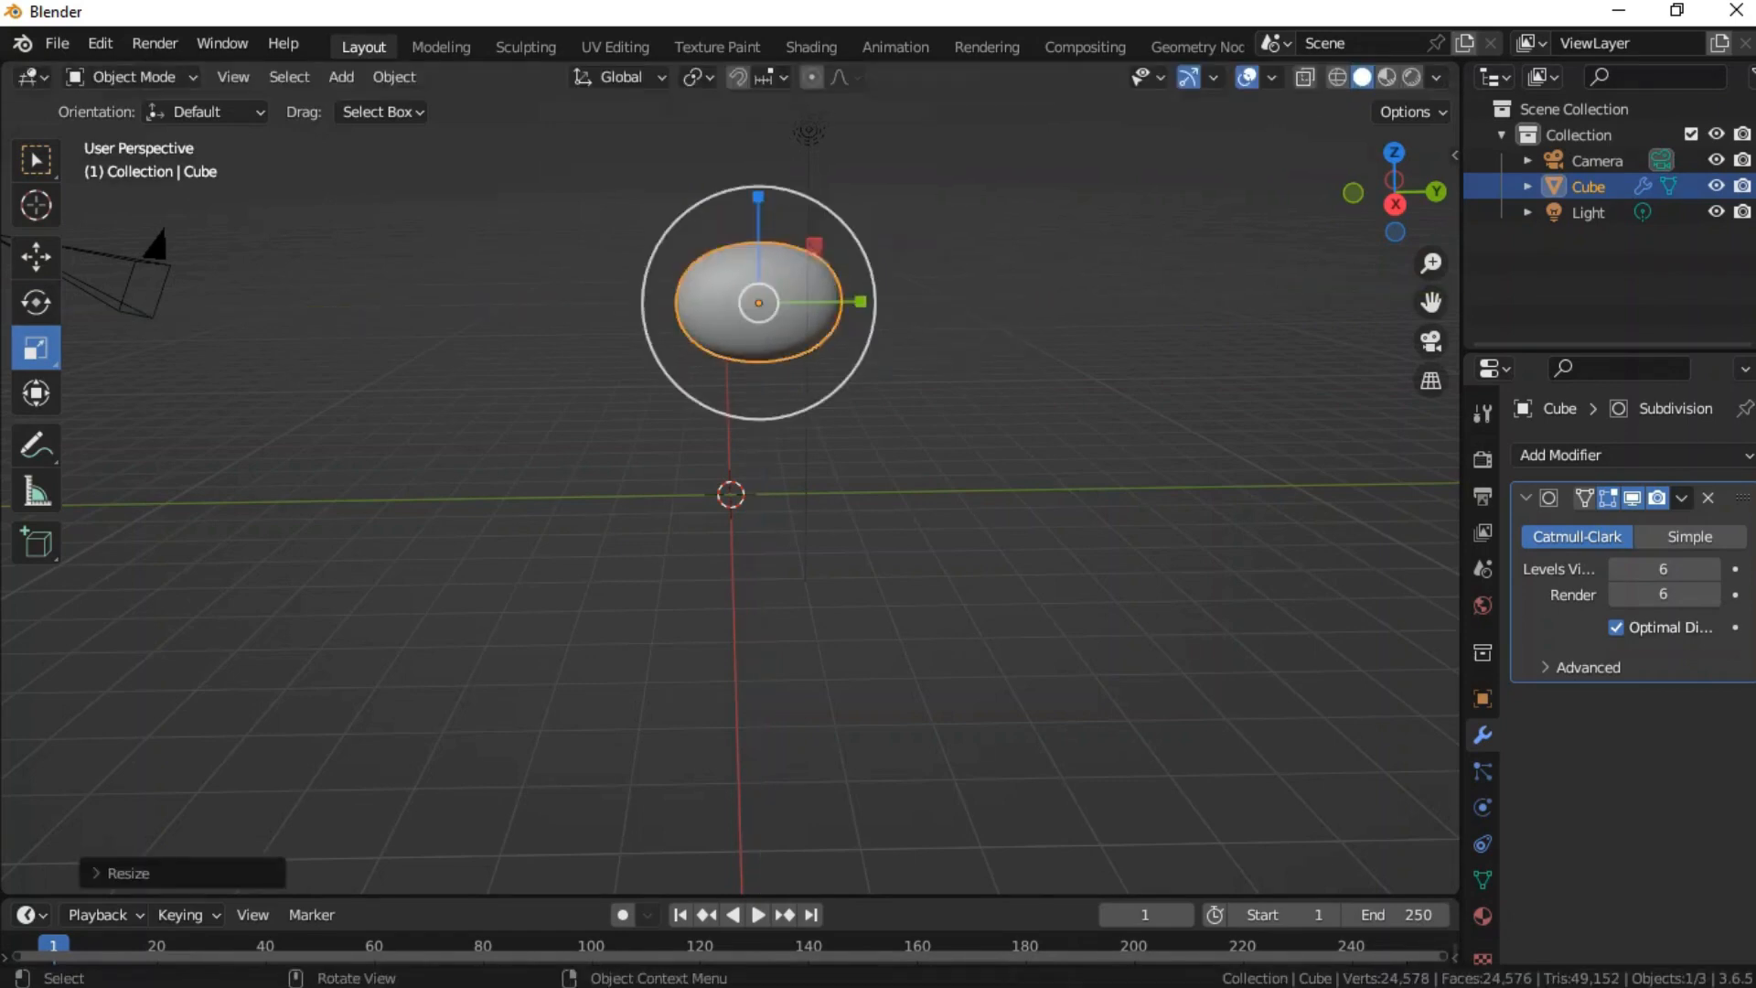
pyautogui.moveTo(858, 297)
pyautogui.mouseDown()
pyautogui.moveTo(894, 300)
pyautogui.moveTo(875, 302)
pyautogui.mouseUp()
pyautogui.click(850, 267)
pyautogui.click(780, 340)
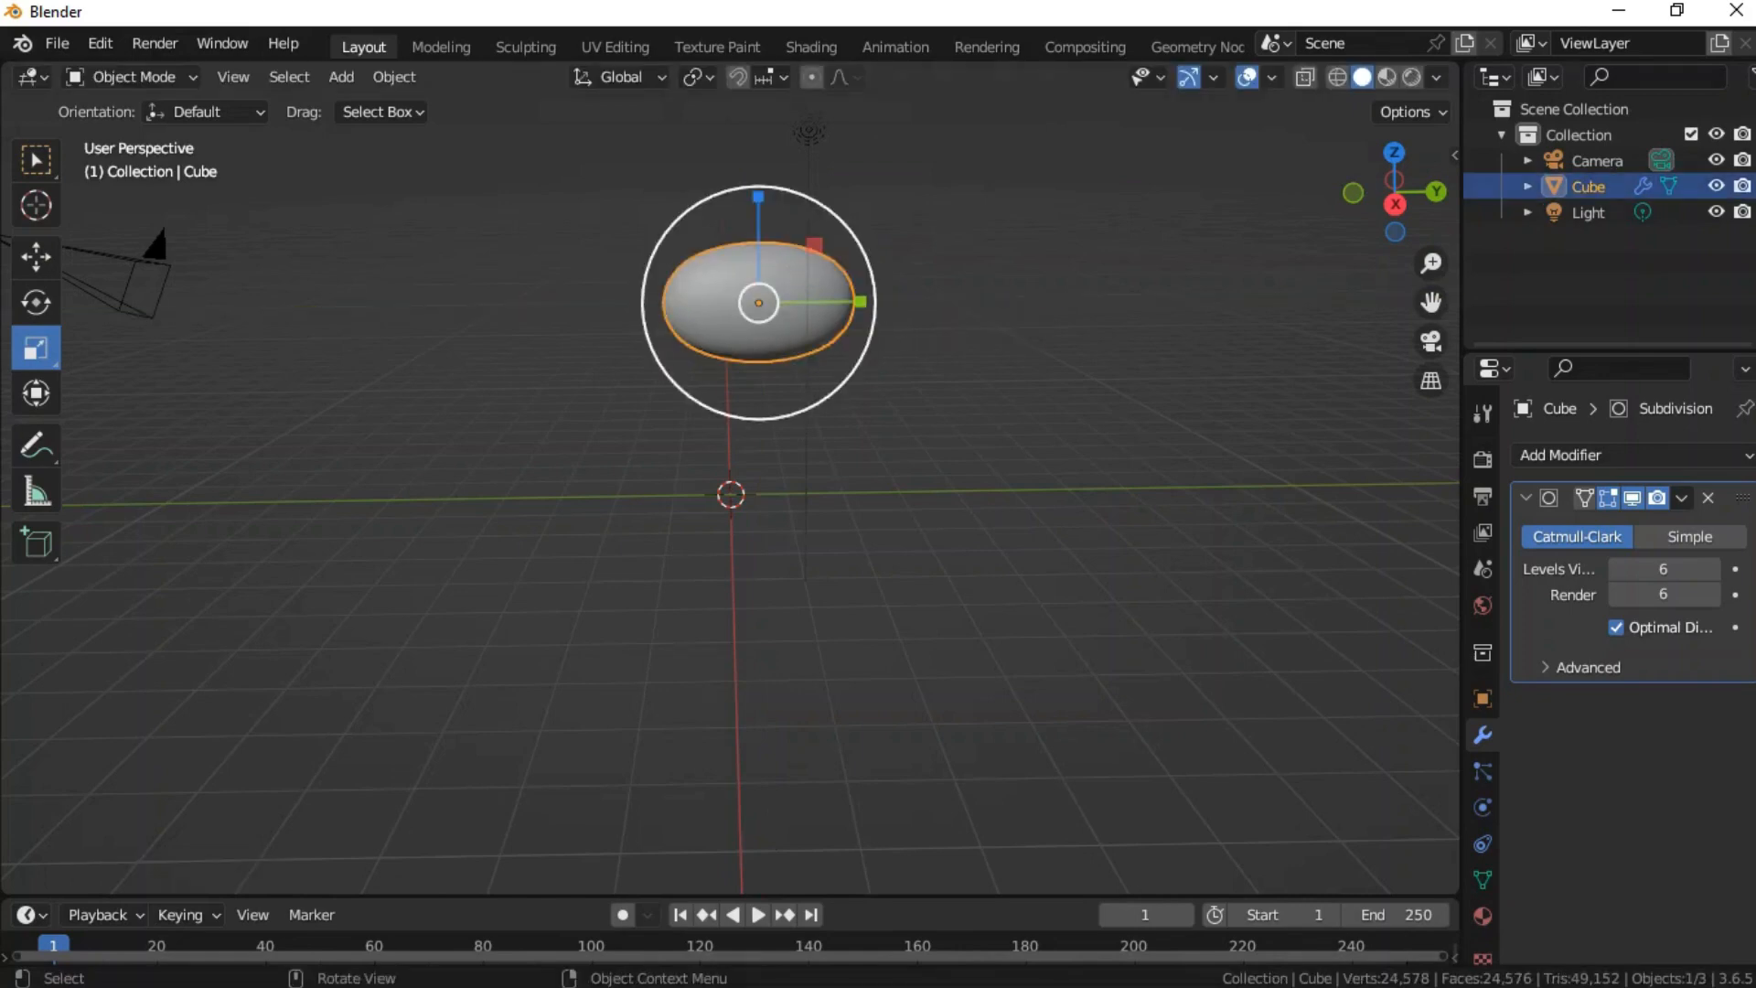
# - Enlarge the oval in the YZ plane and fine-tune its width along Y and height along Z, then deselect it
pyautogui.moveTo(813, 243); pyautogui.dragTo(757, 173)
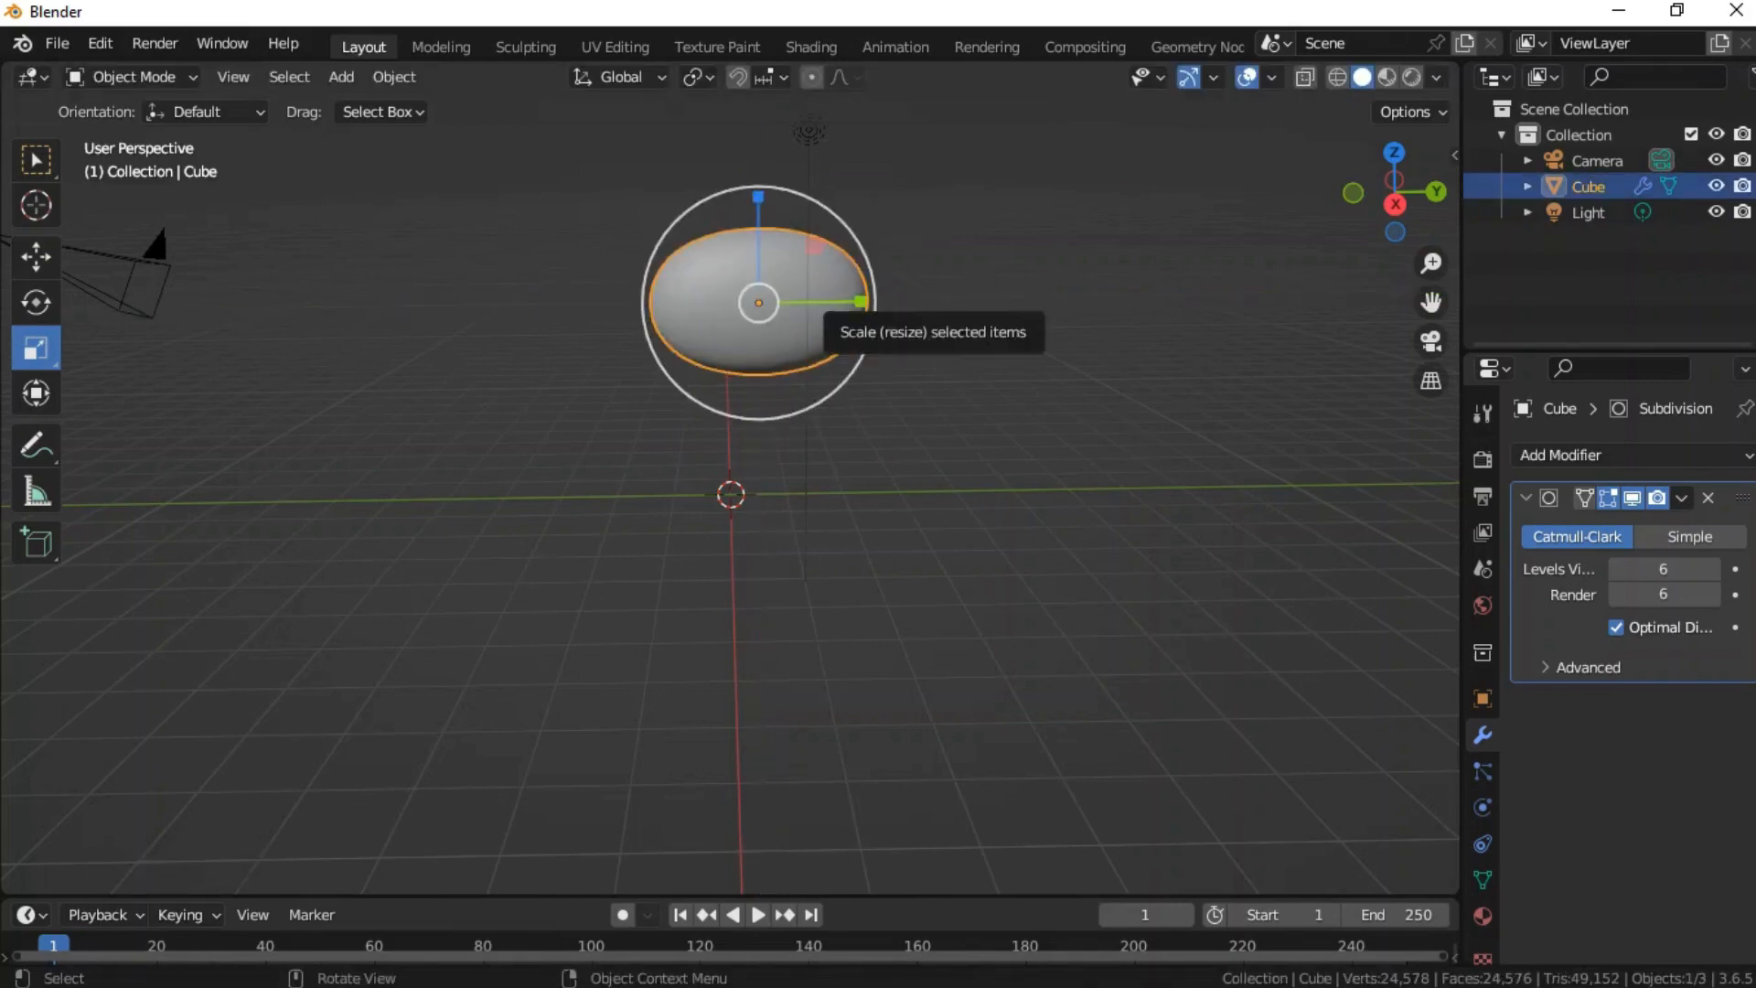
pyautogui.moveTo(851, 304); pyautogui.dragTo(874, 303)
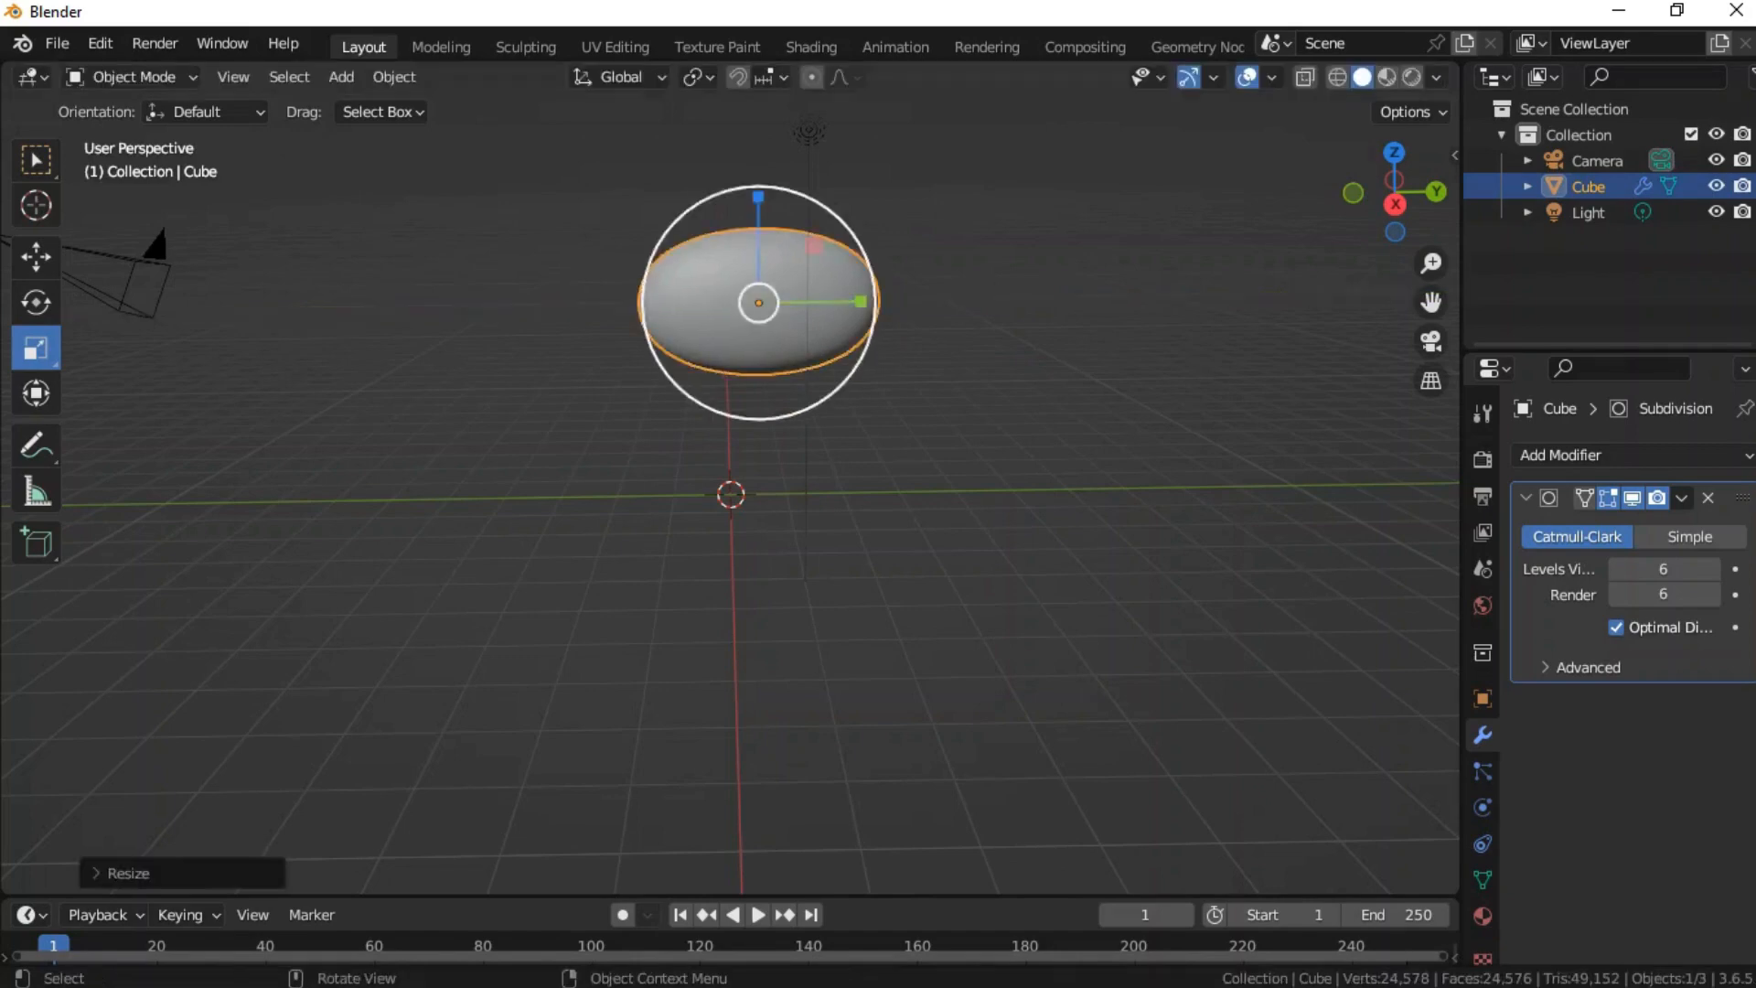
pyautogui.moveTo(759, 201); pyautogui.dragTo(758, 191)
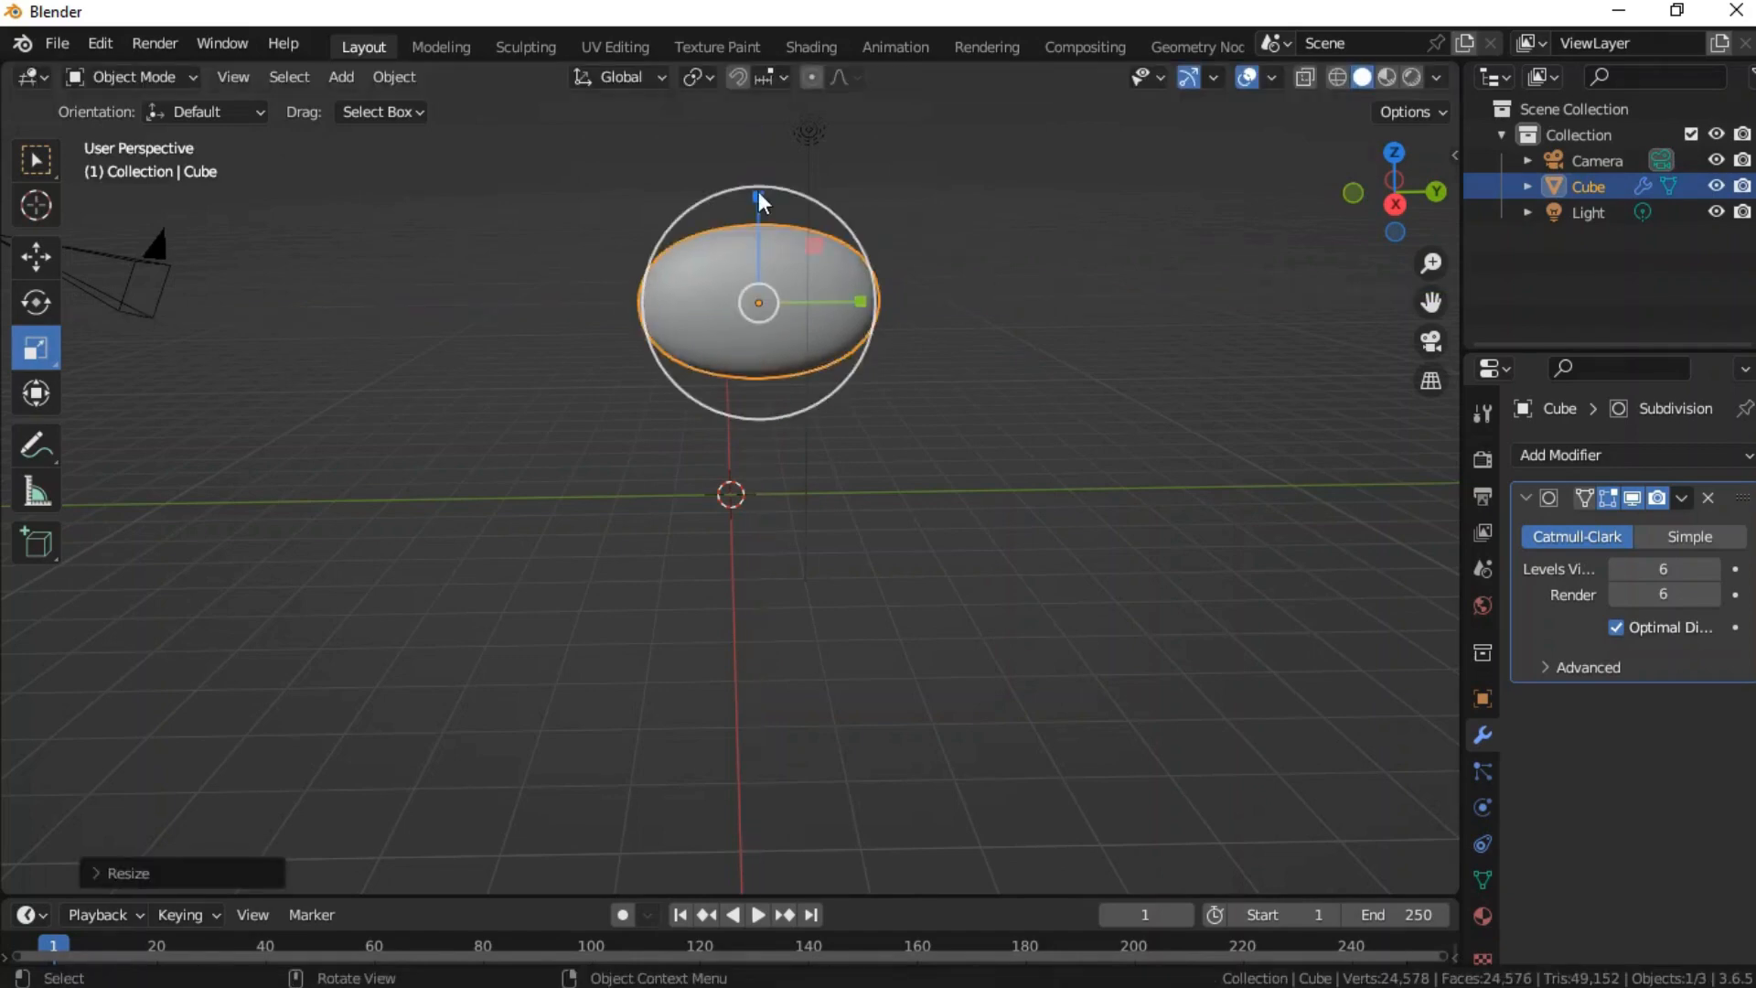
pyautogui.click(758, 192)
pyautogui.click(765, 302)
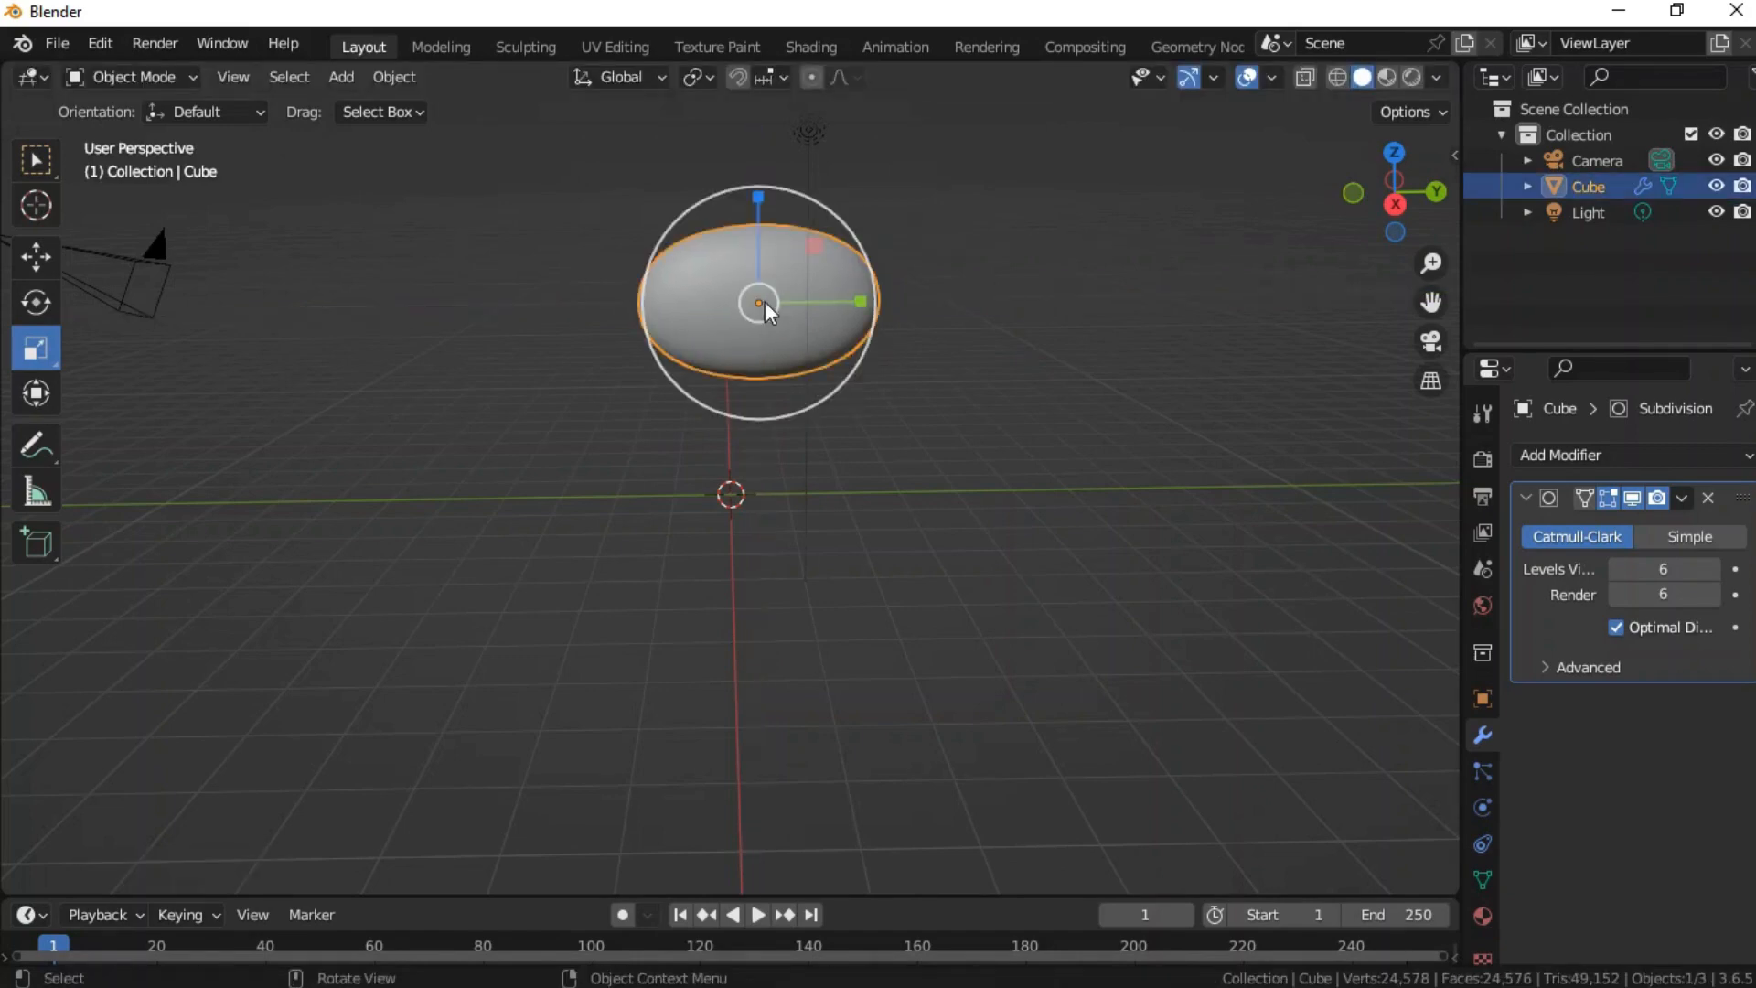
pyautogui.moveTo(759, 191); pyautogui.dragTo(758, 191)
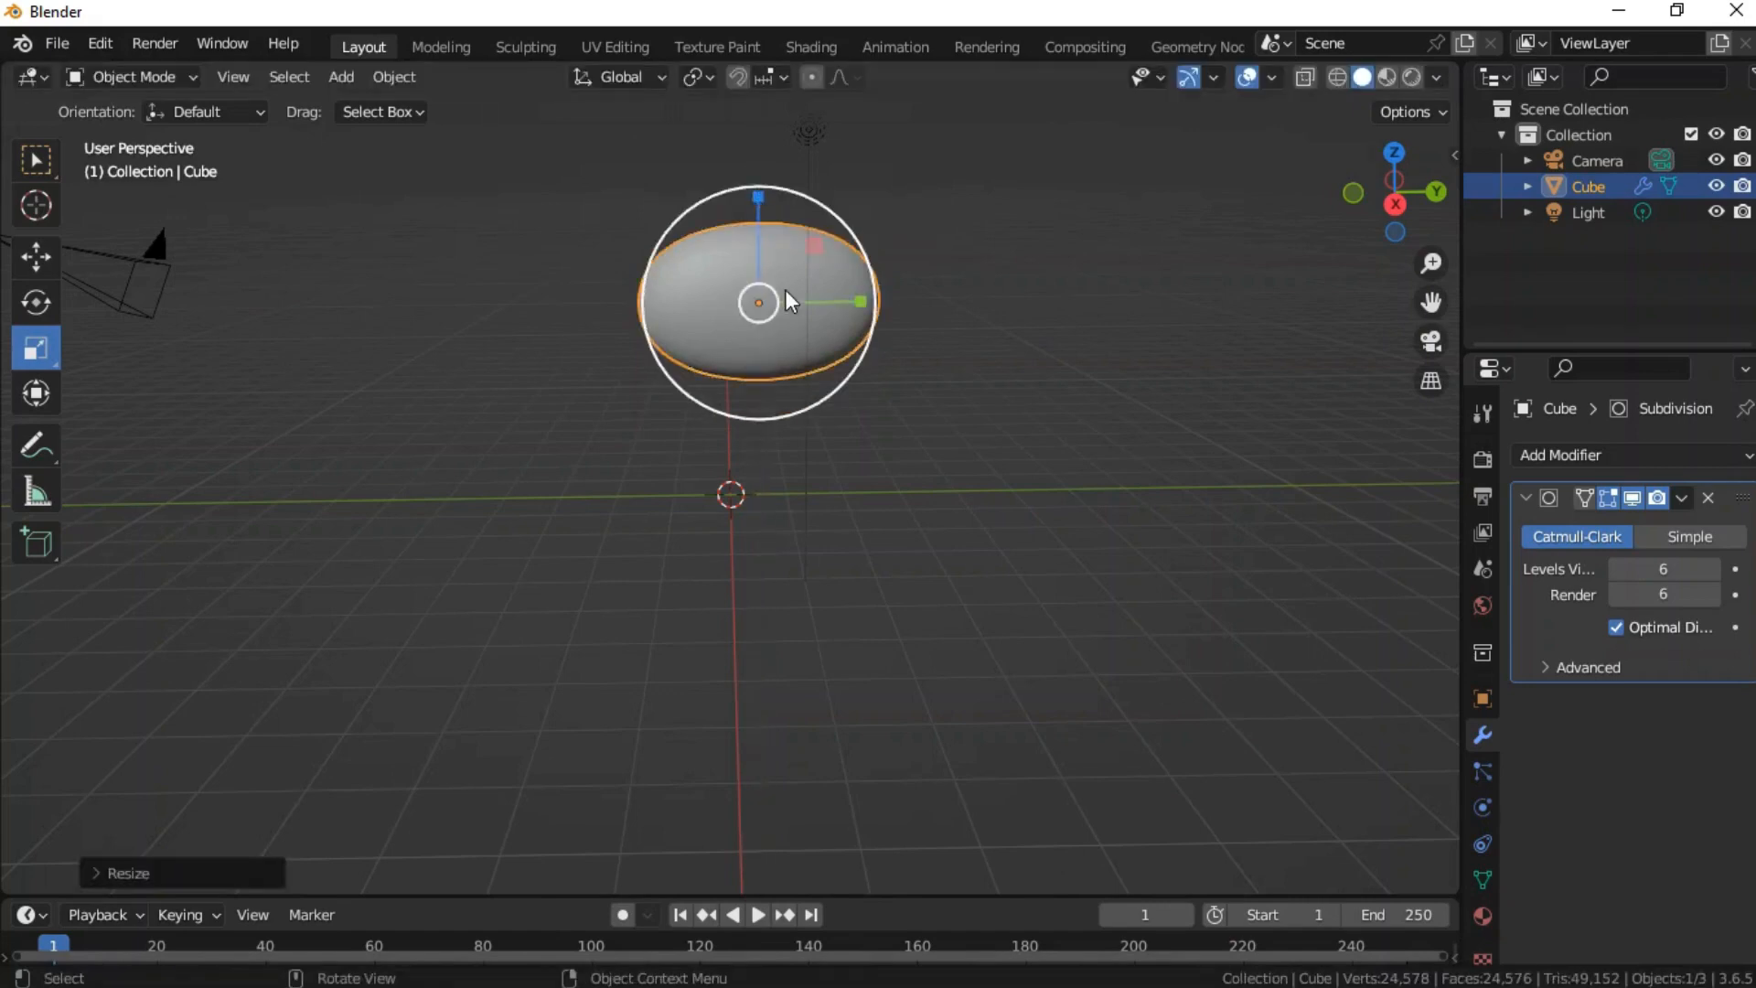
pyautogui.click(816, 413)
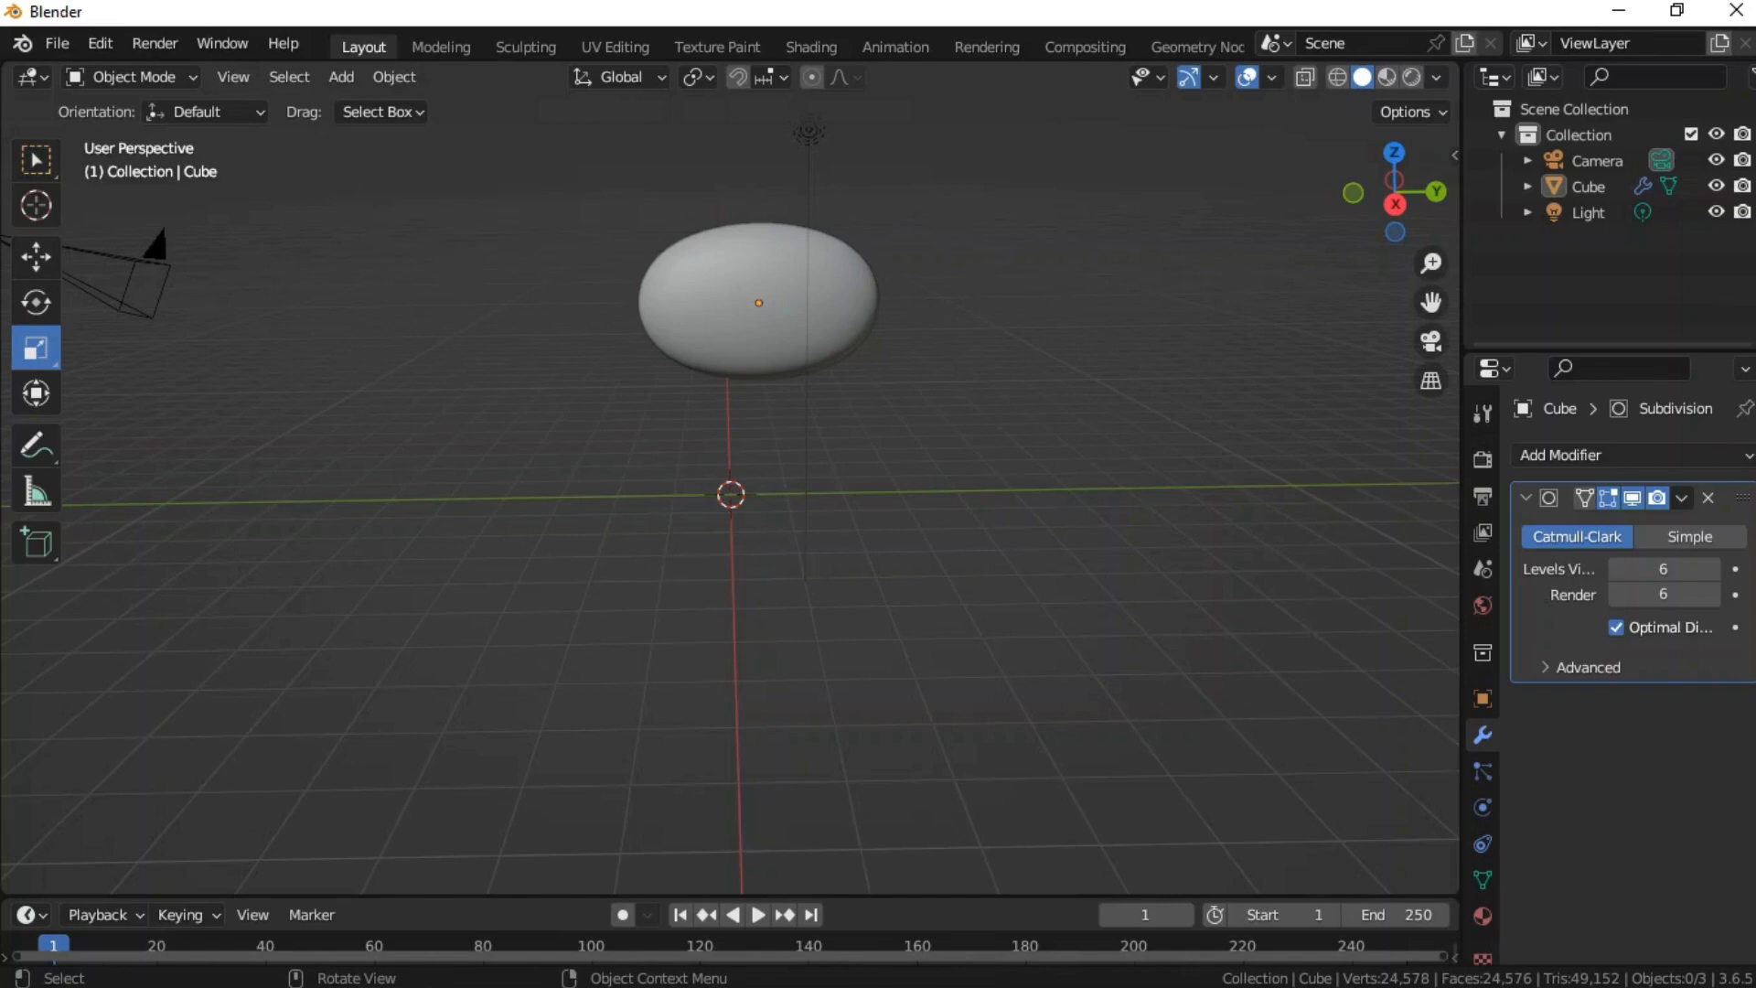
# - Add a horizontal loop cut to the body in Edit Mode and slide it fully to the lower edge with factor 1.0 to flatten the base
pyautogui.press('Tab')
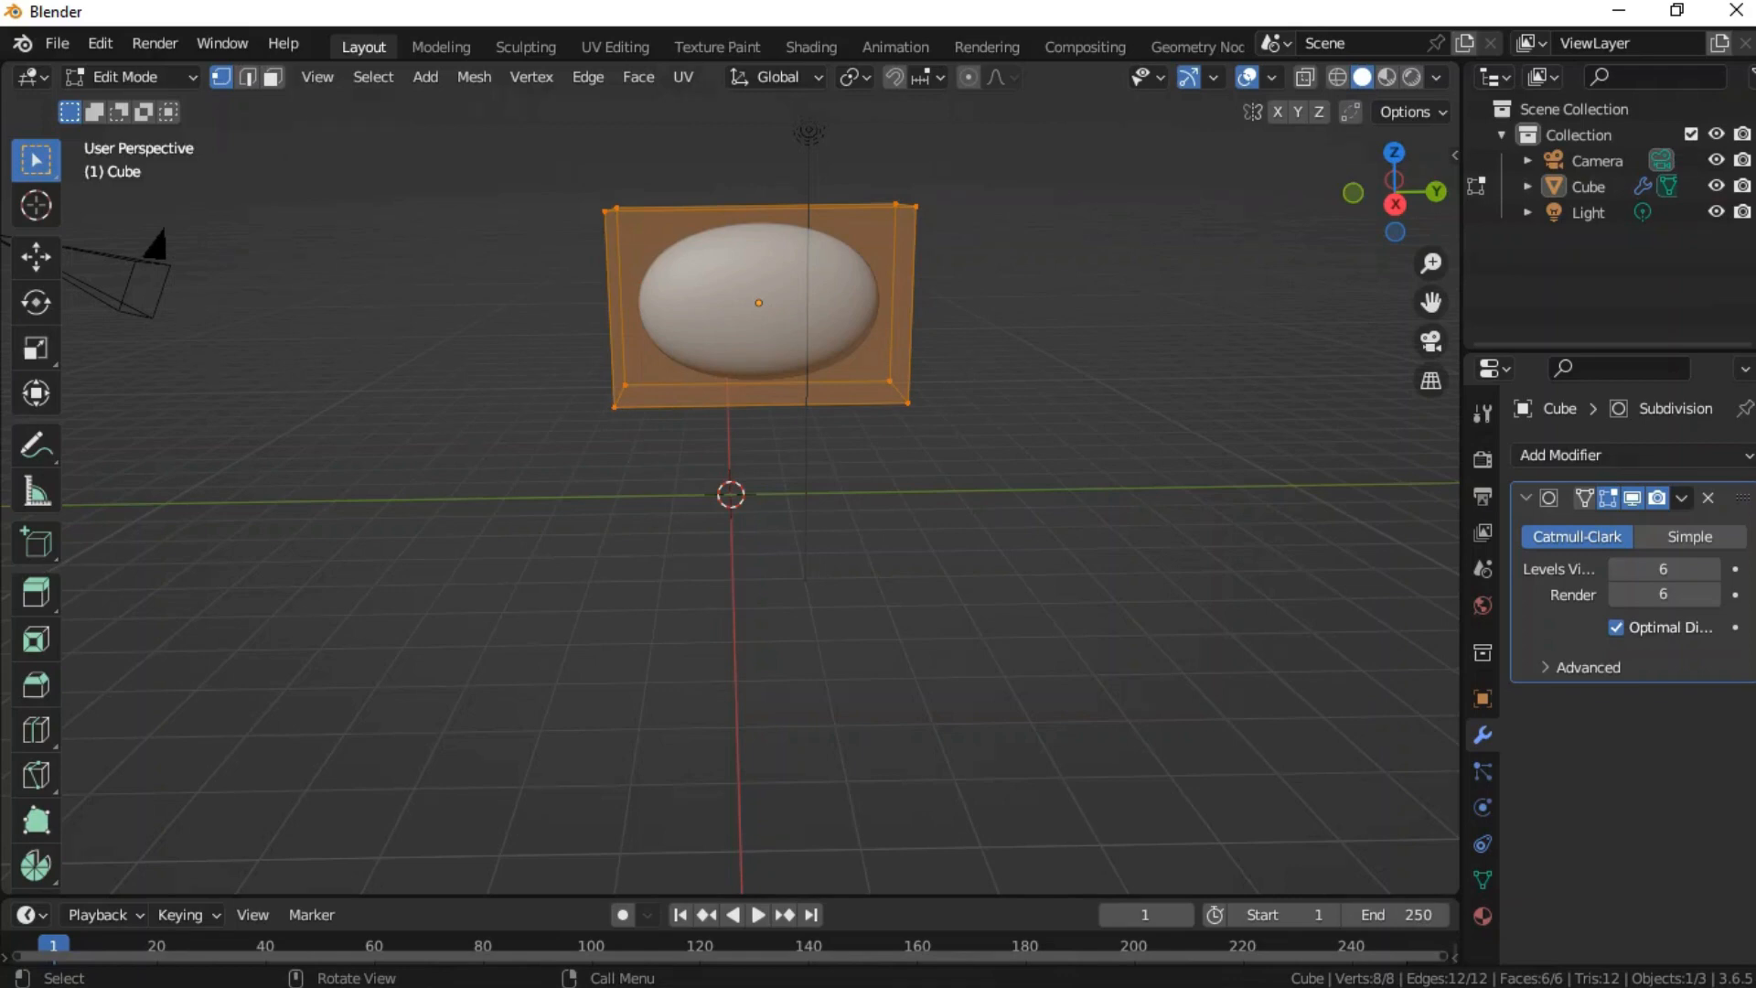
pyautogui.hotkey('ctrl', 'r')
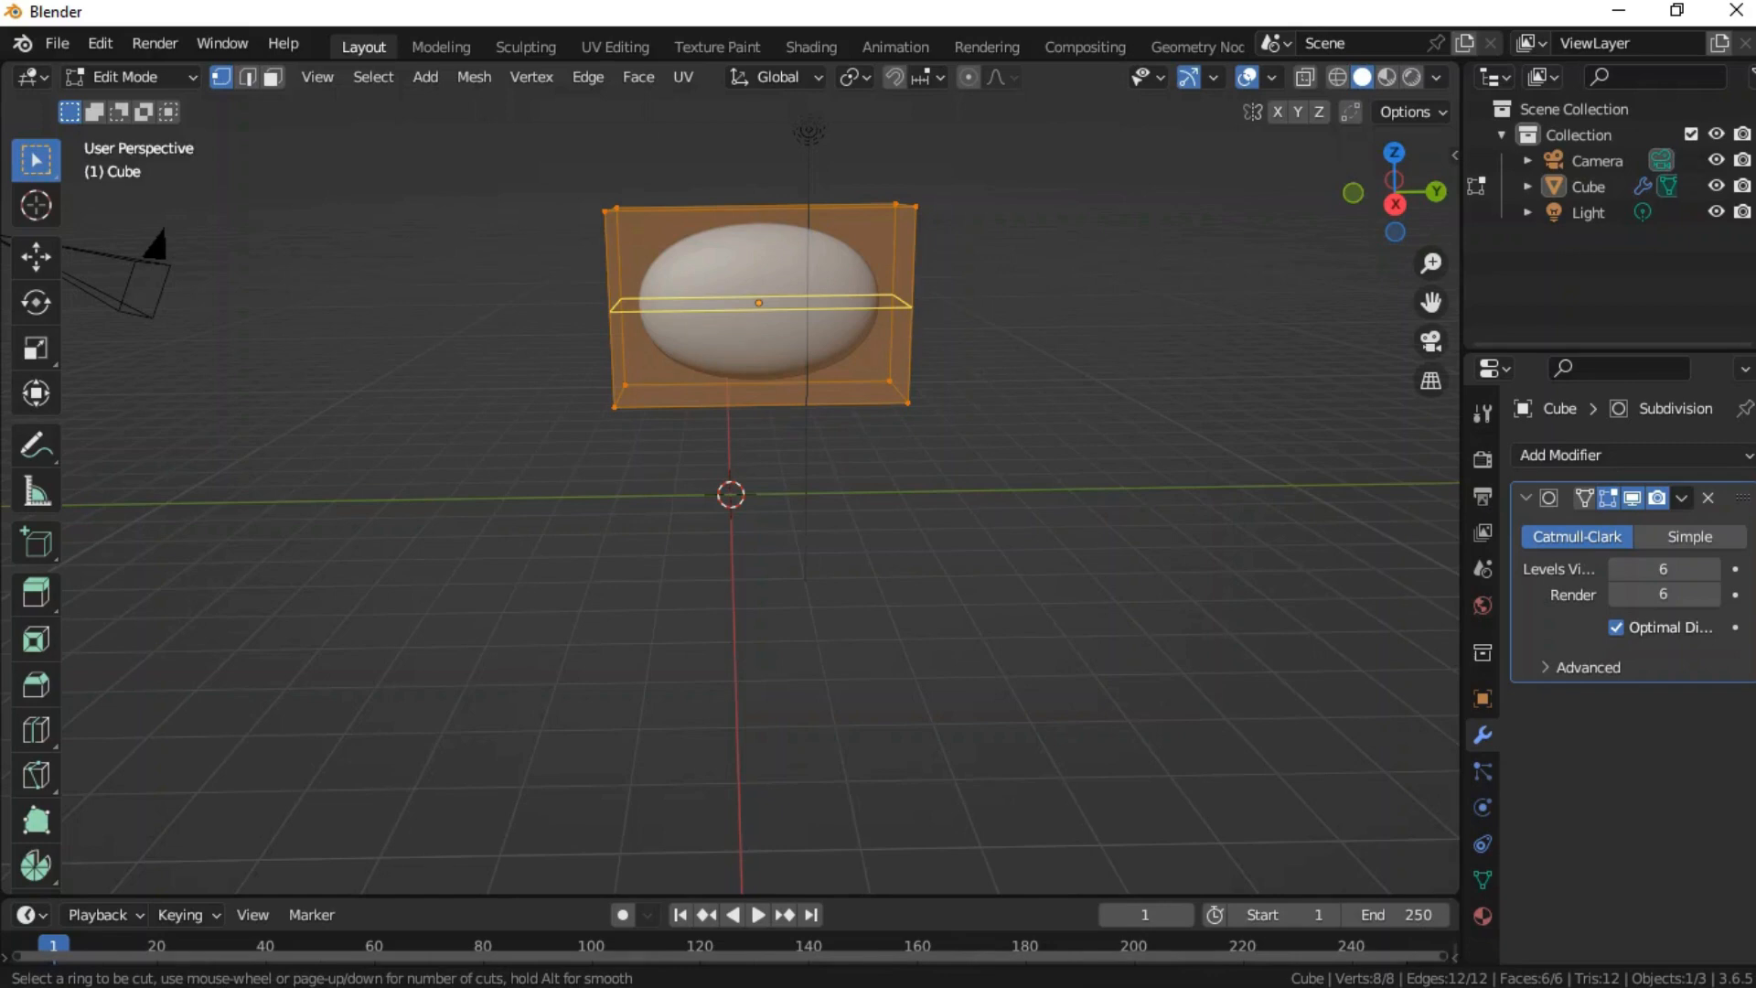
pyautogui.click(909, 320)
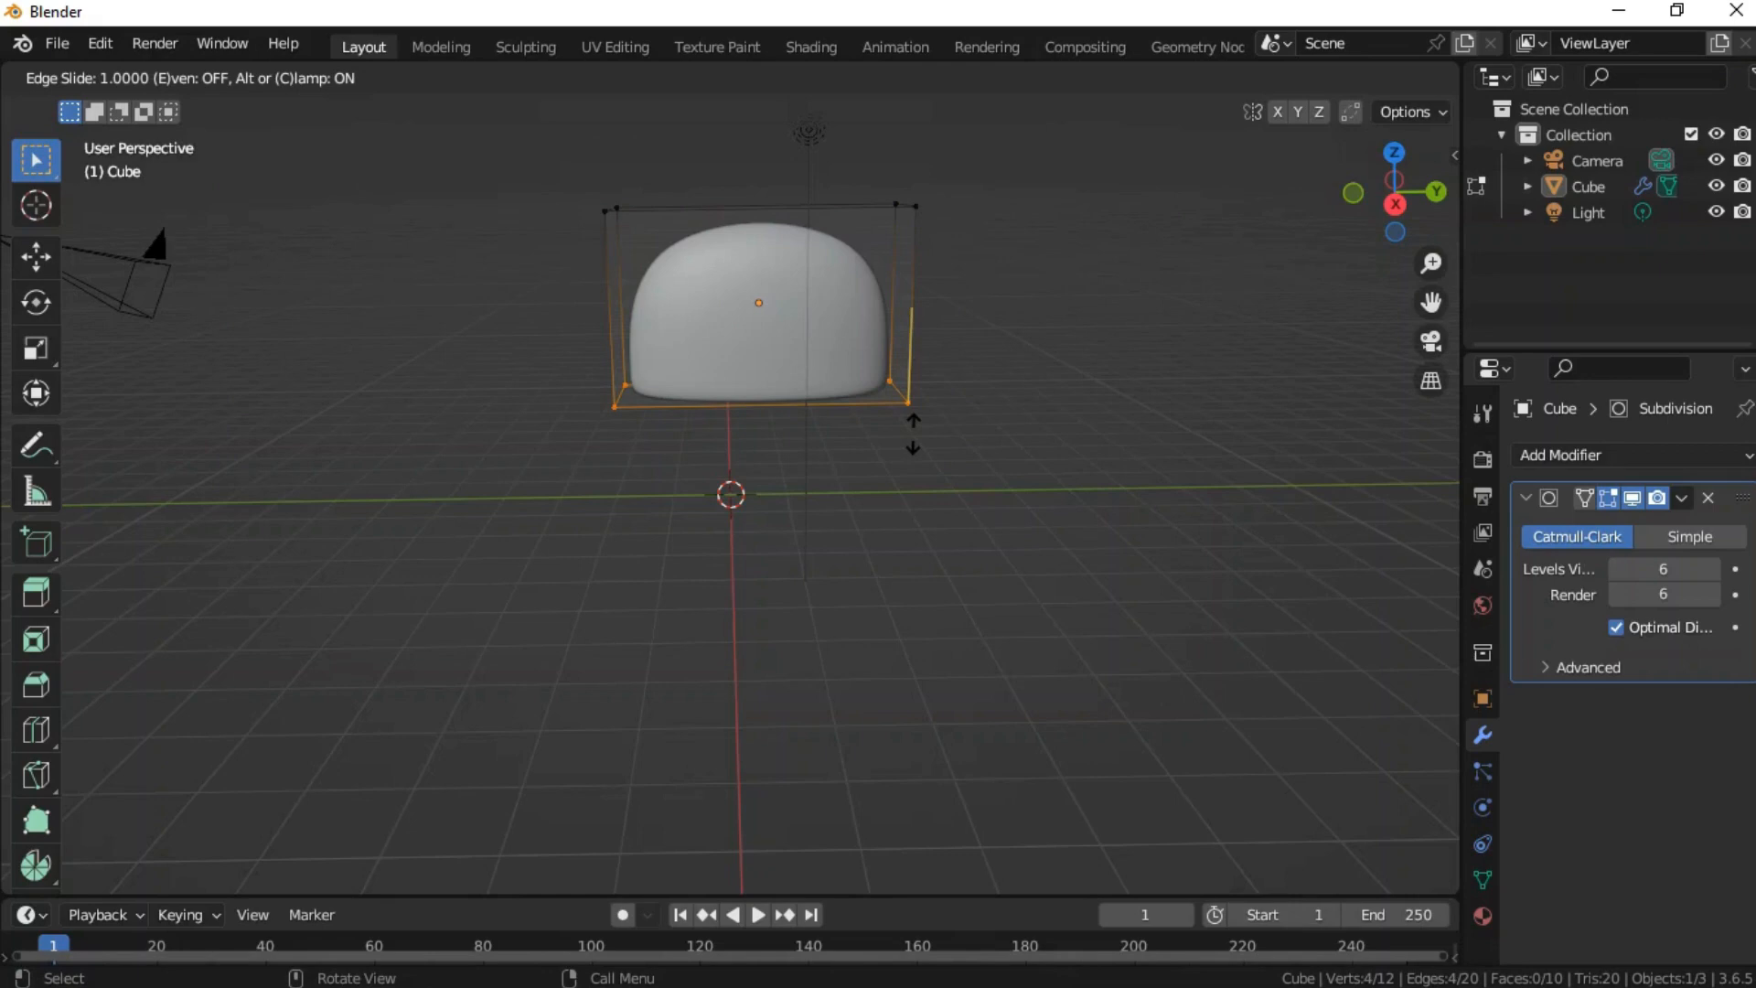
pyautogui.click(912, 433)
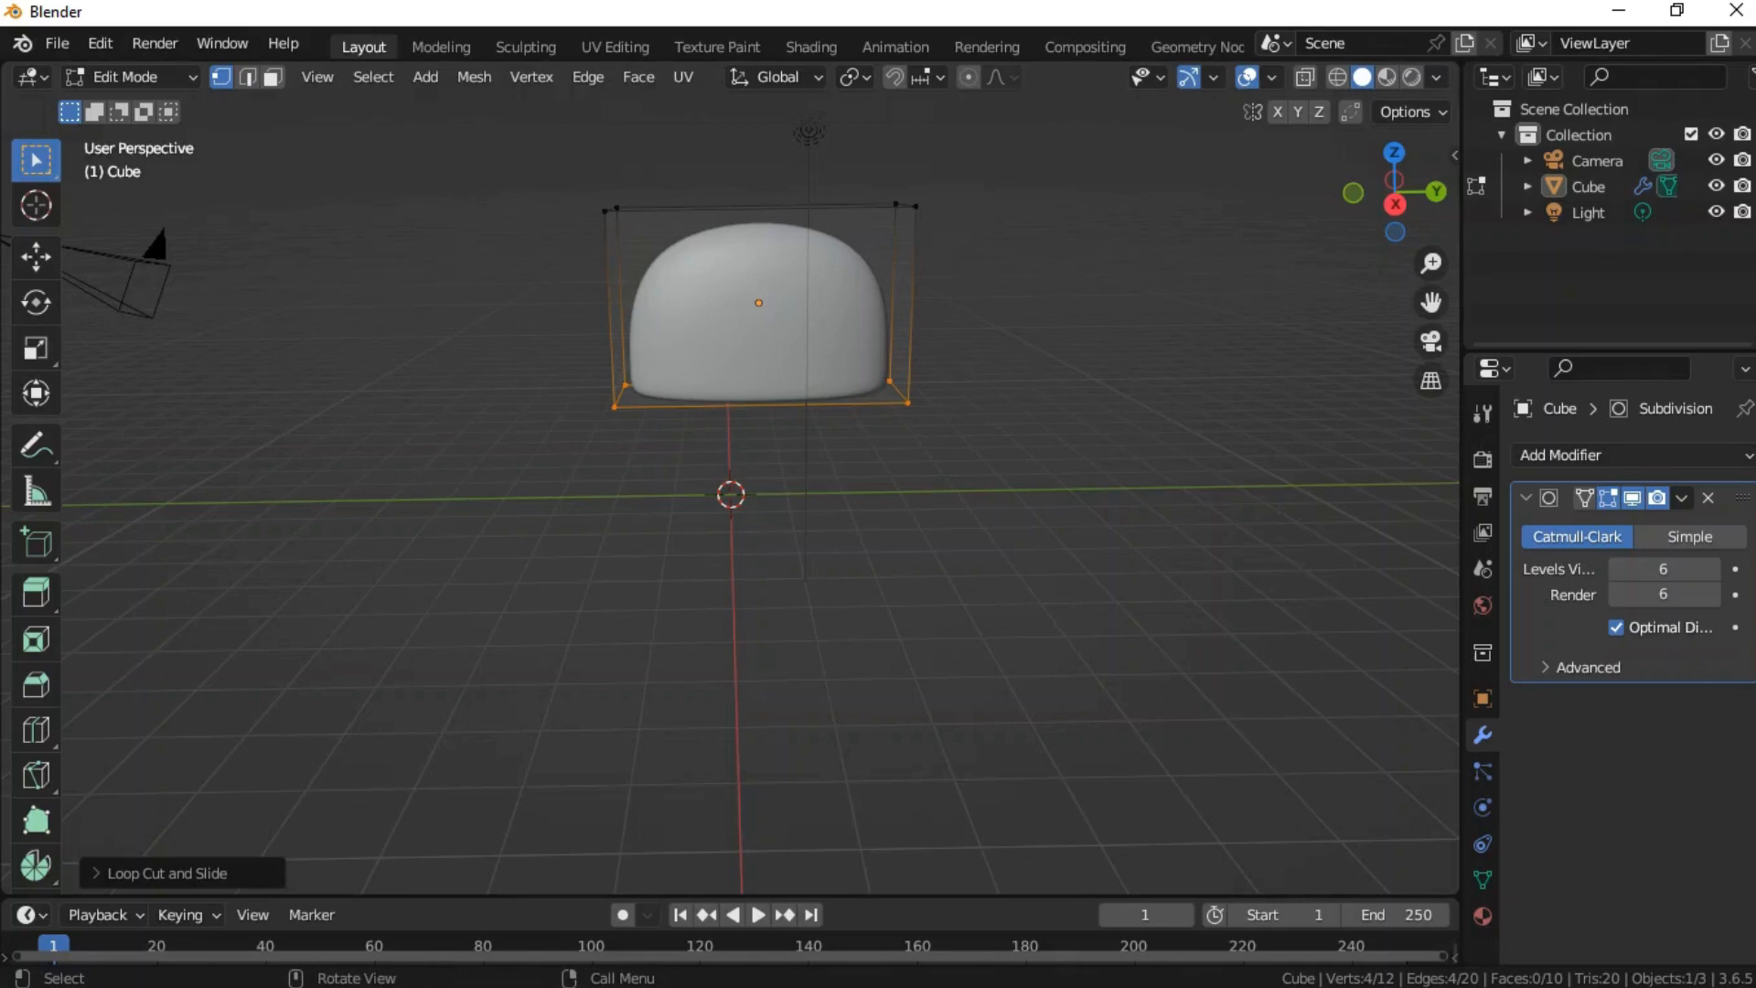
# - Add a vertical loop cut near the middle of the body's width and return to Object Mode
pyautogui.hotkey('ctrl', 'r')
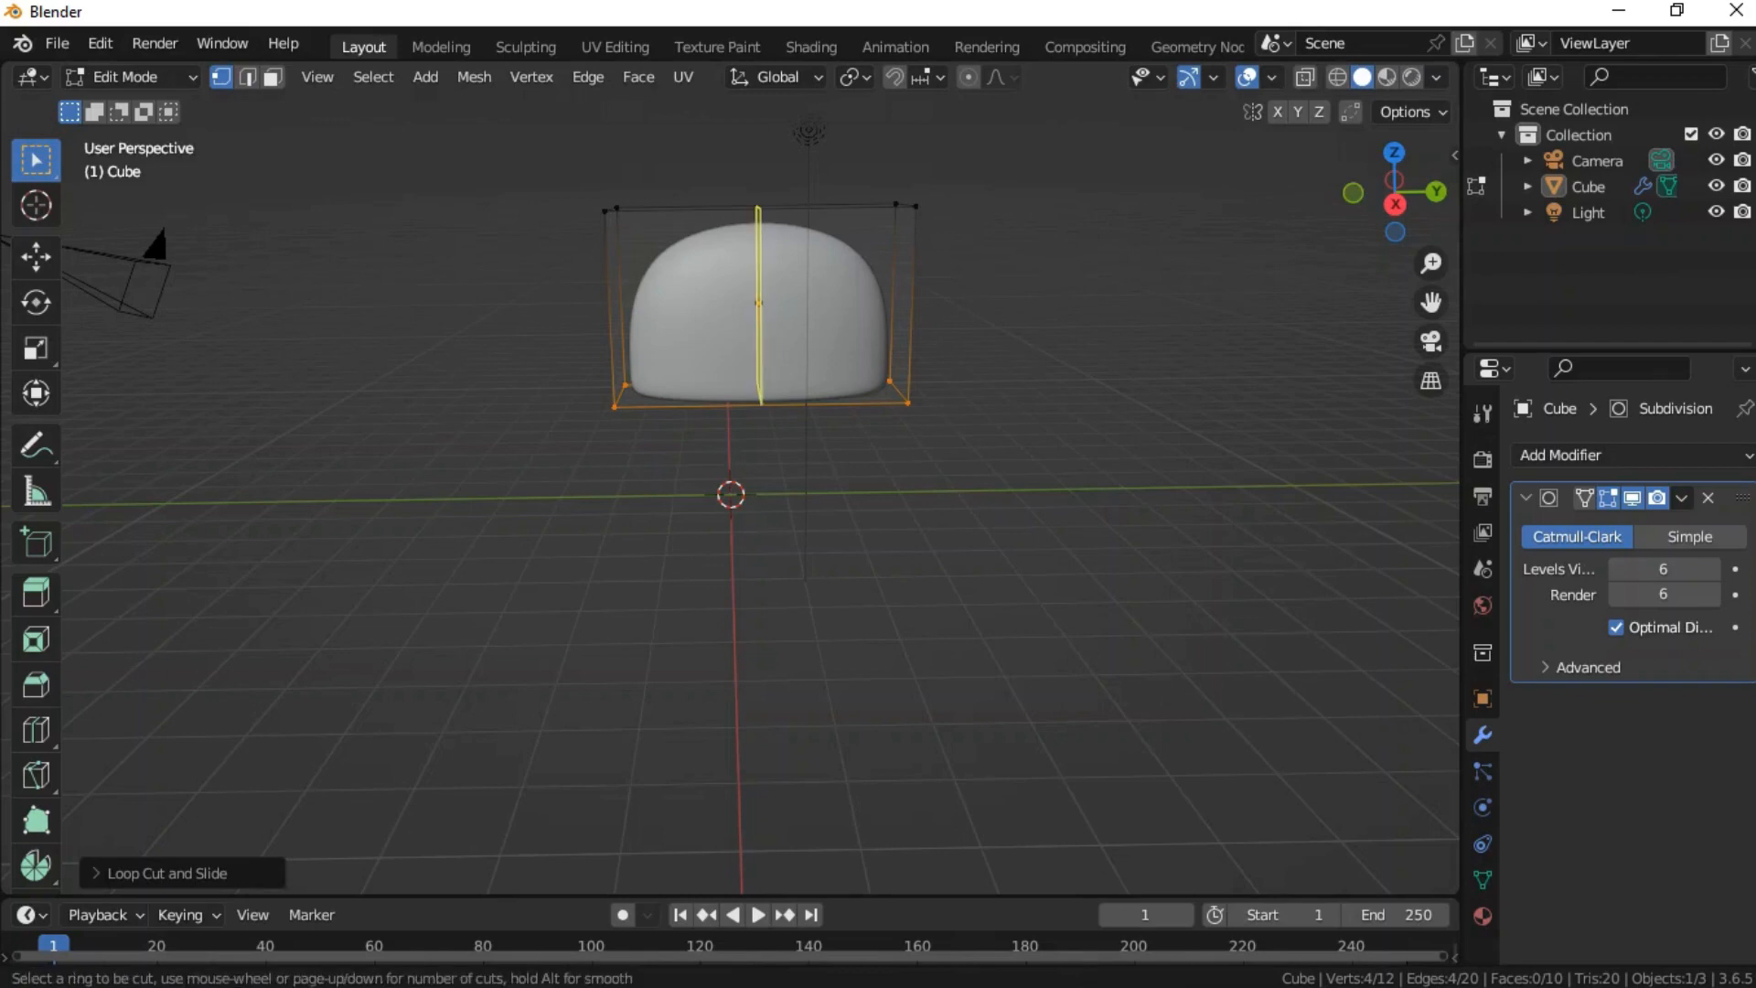
pyautogui.click(883, 420)
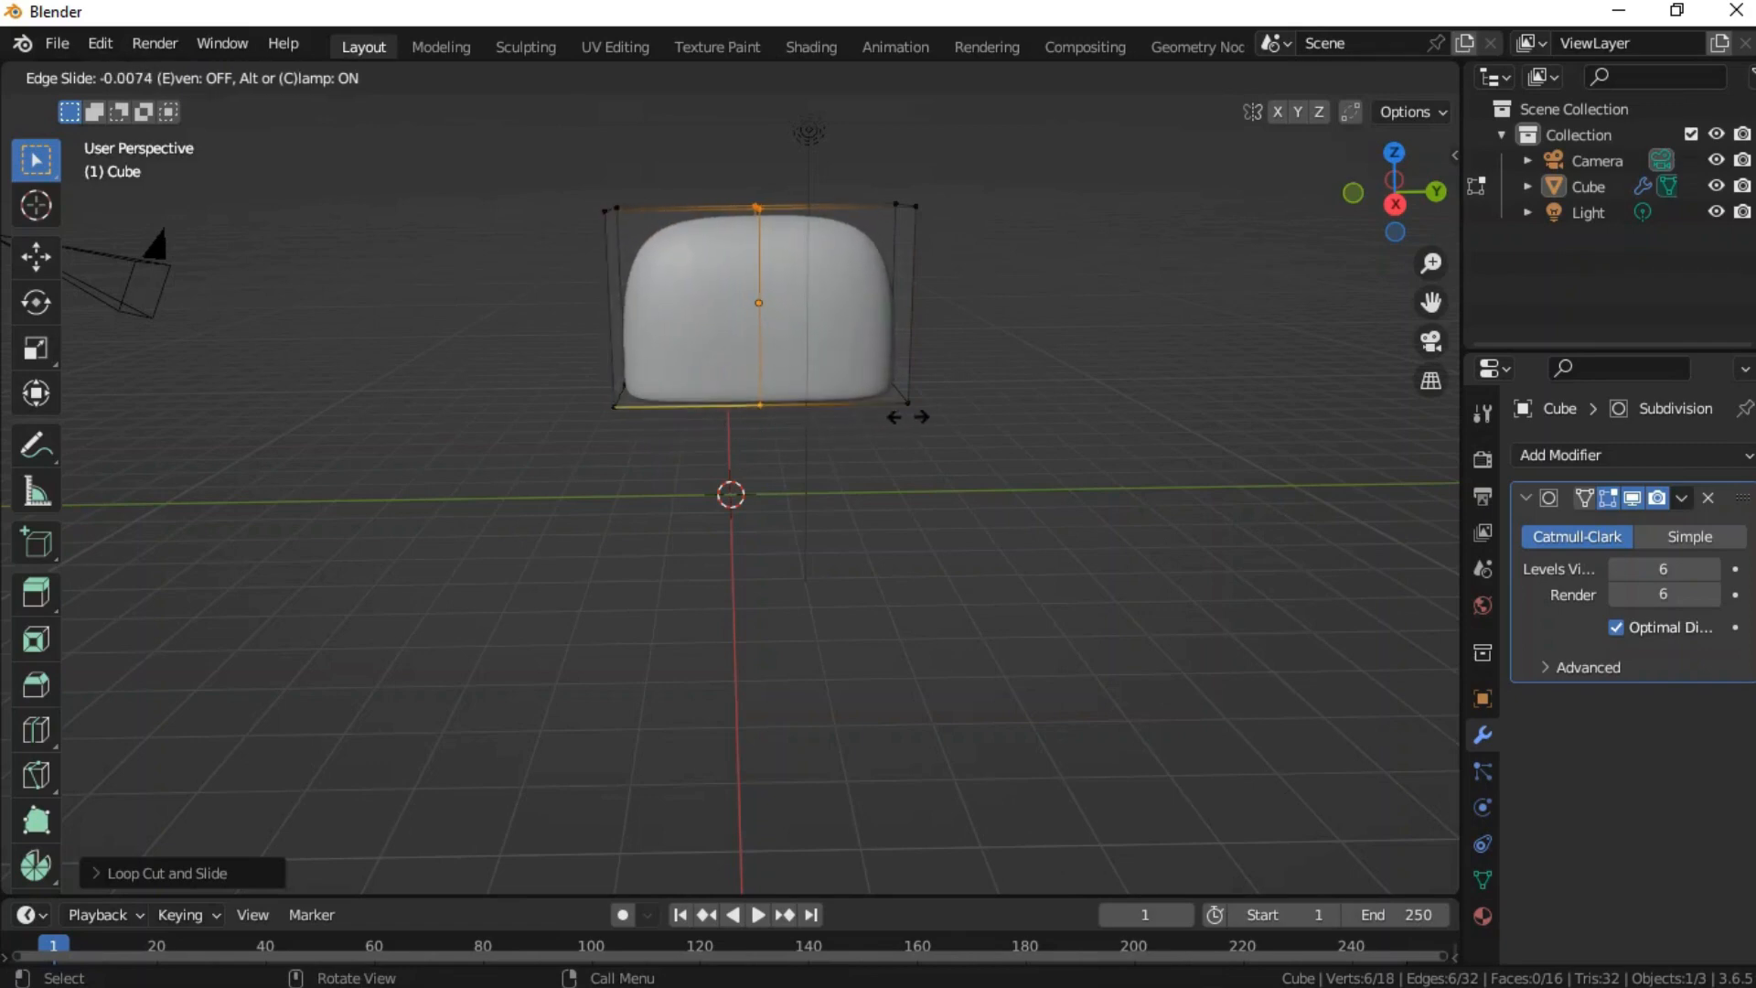
pyautogui.click(908, 416)
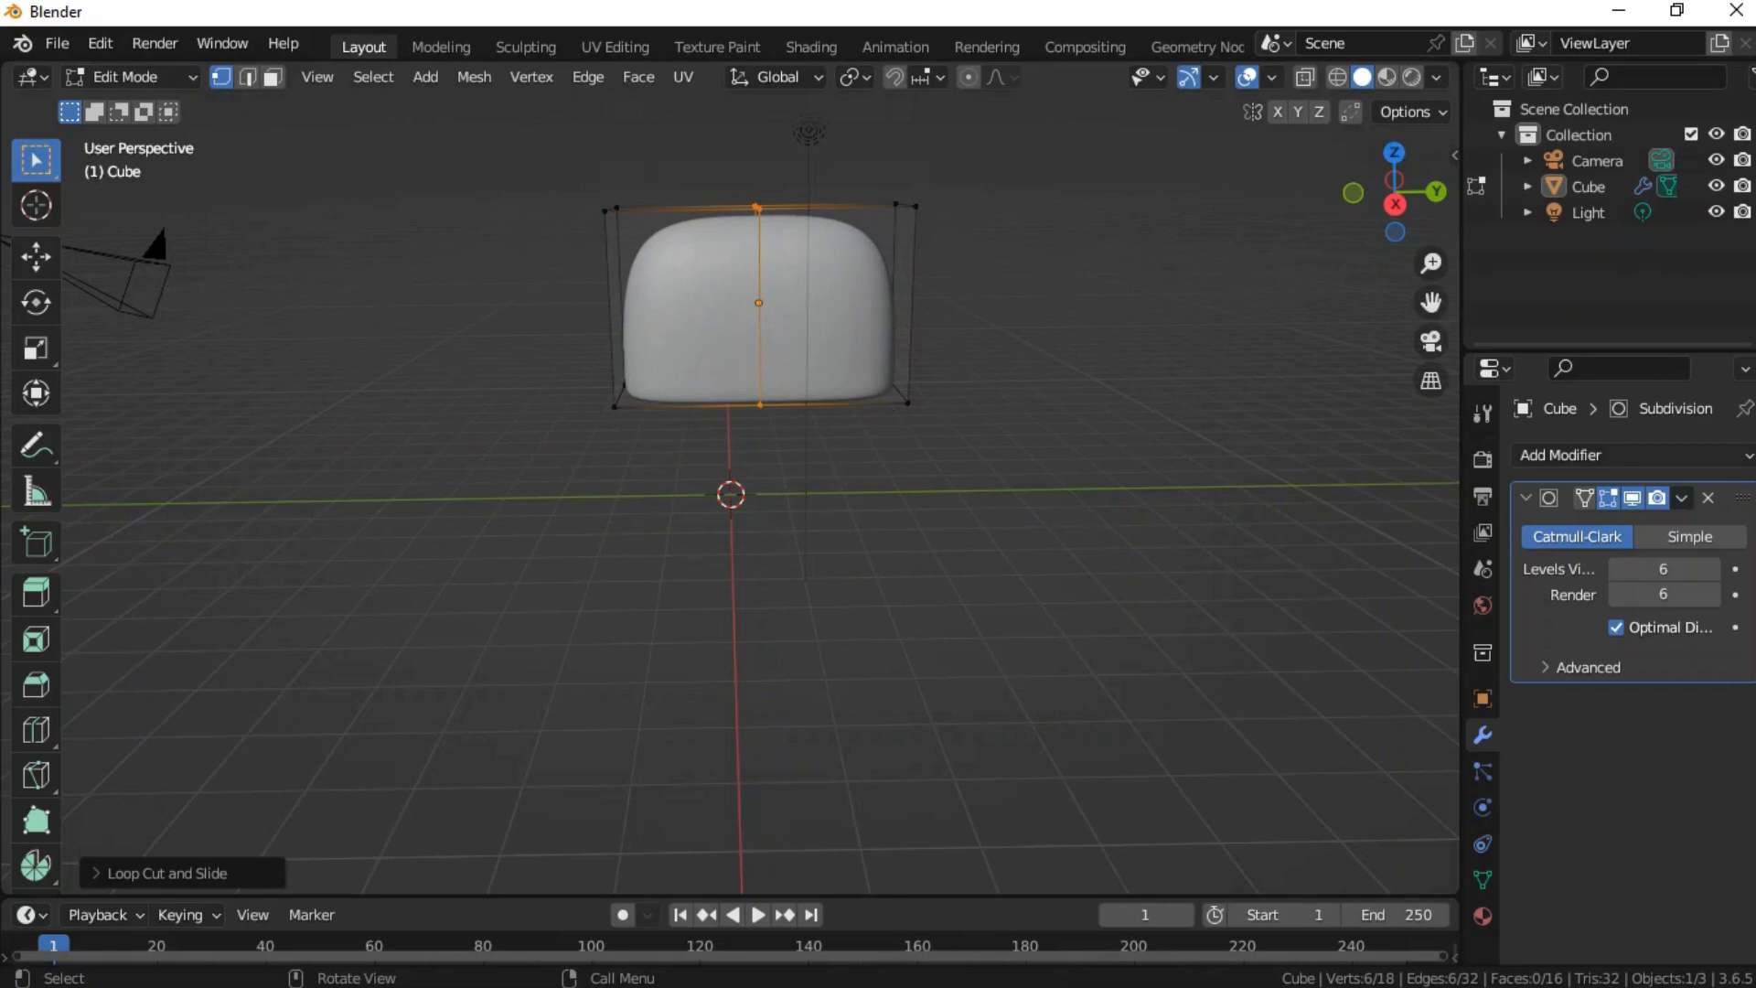
pyautogui.press('Tab')
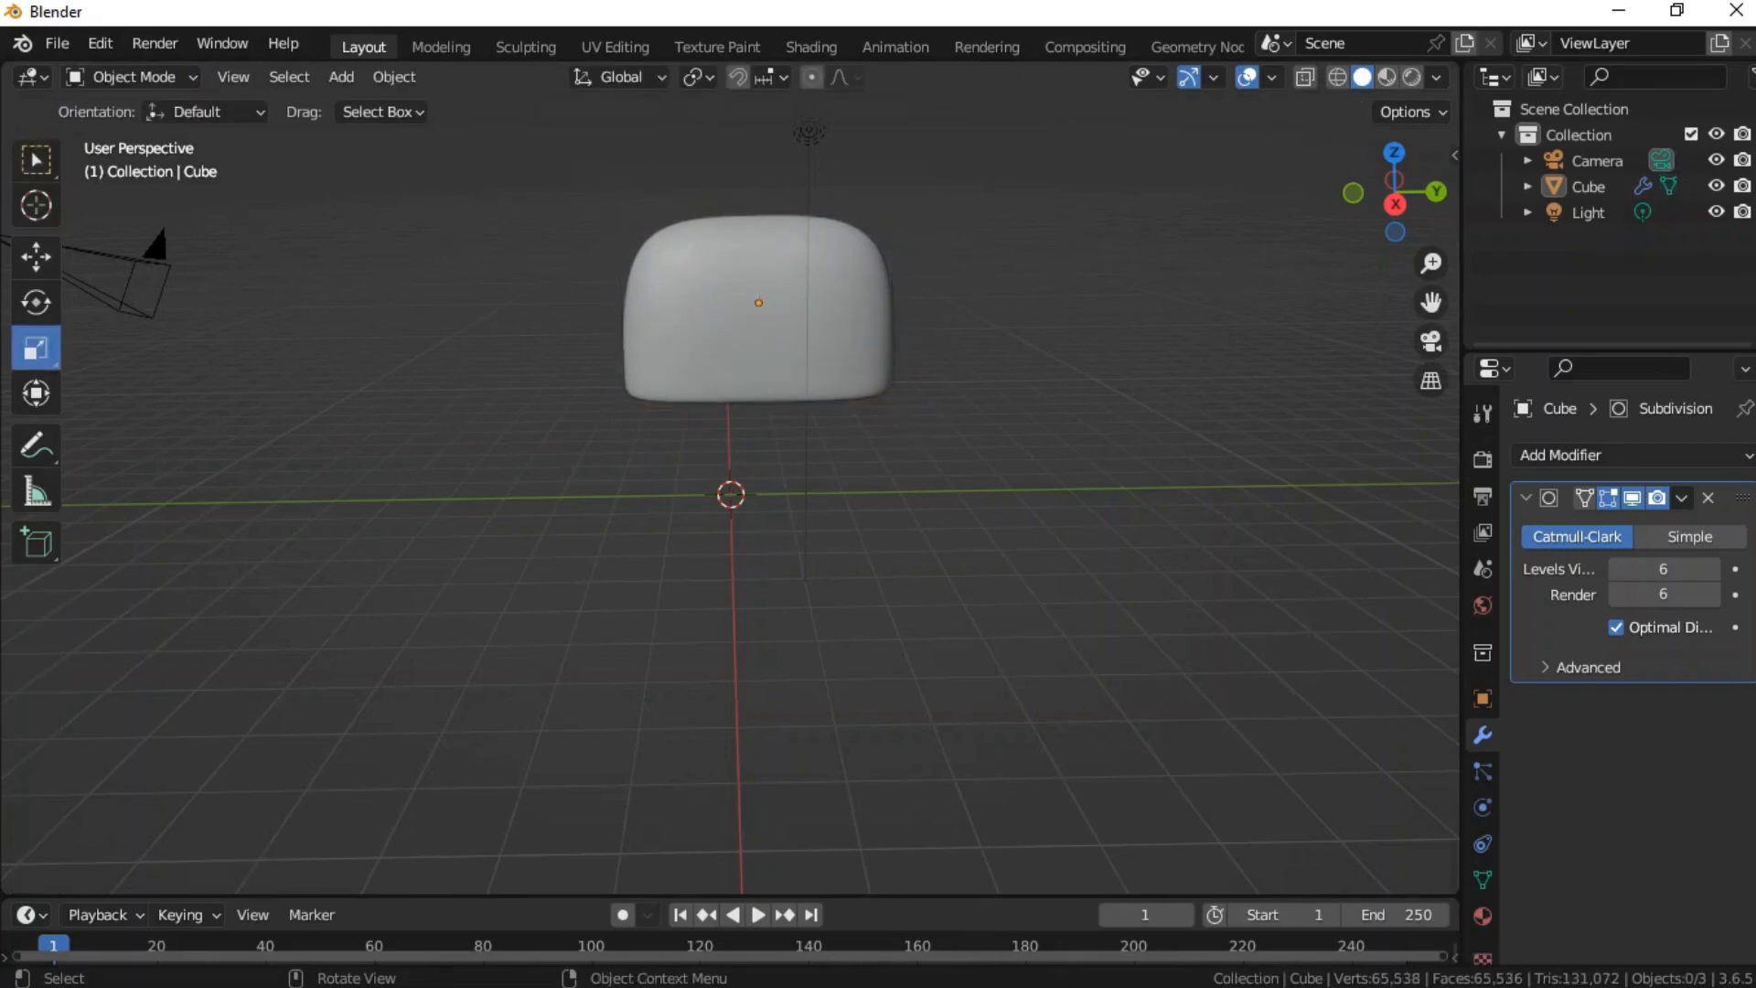
pyautogui.press('Tab')
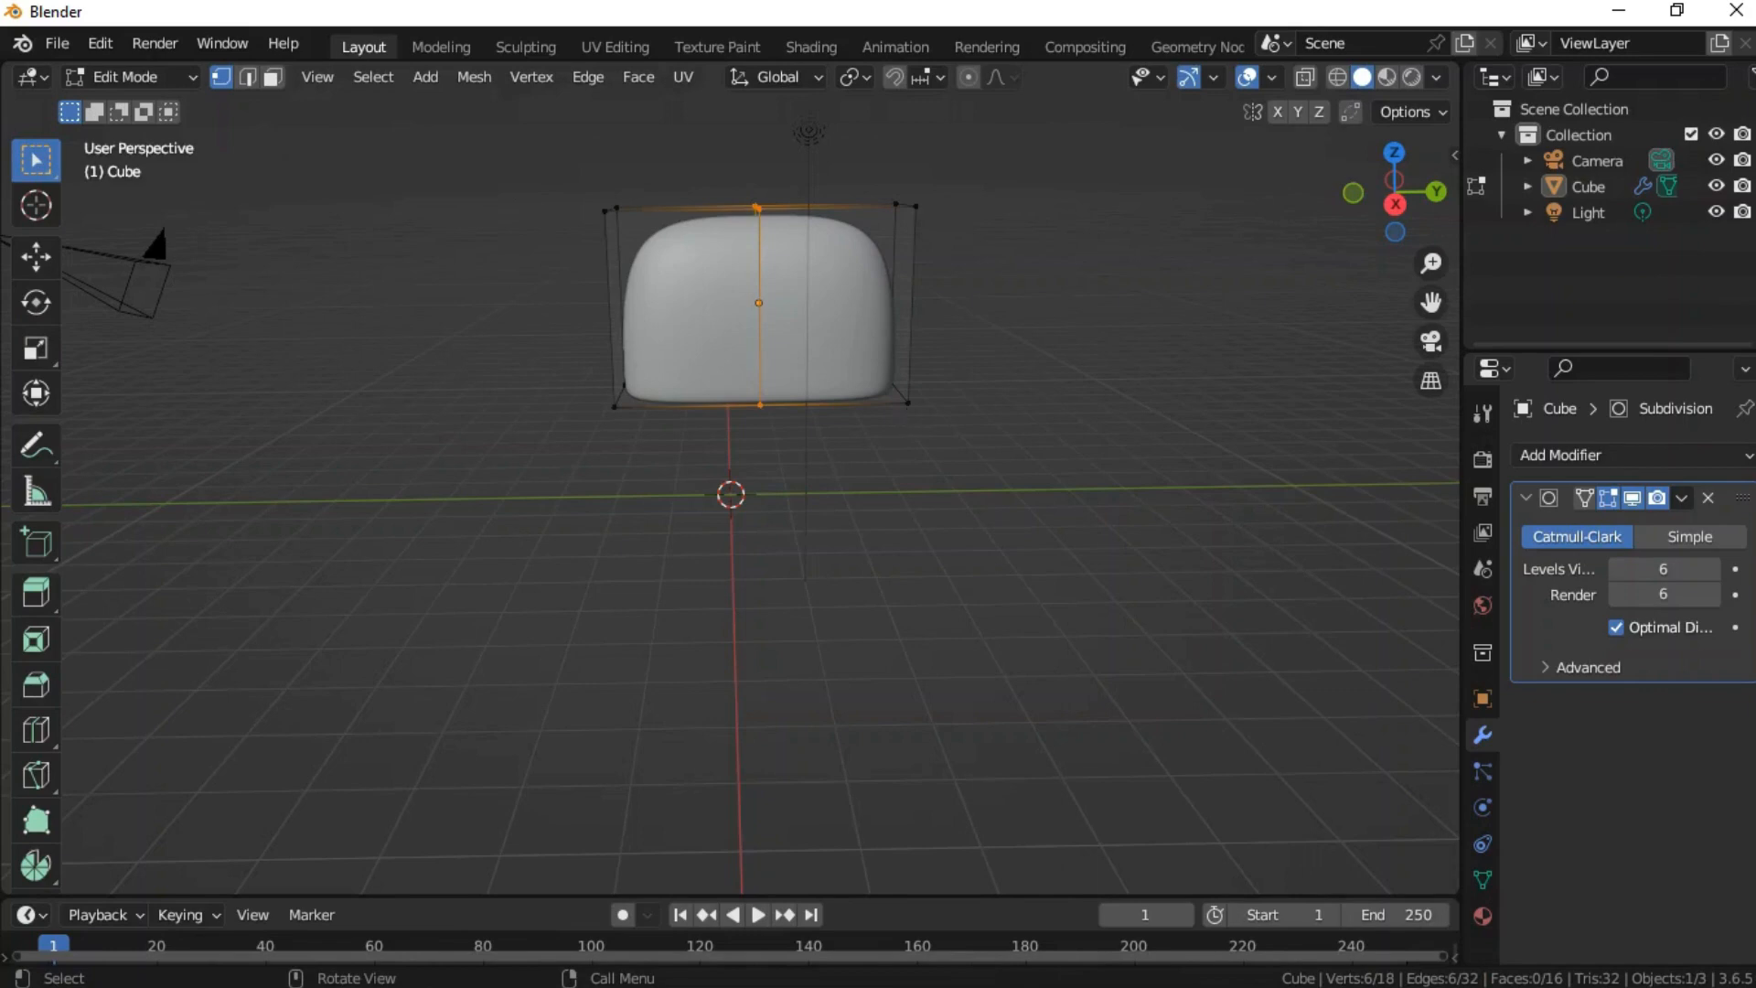
pyautogui.press('Tab')
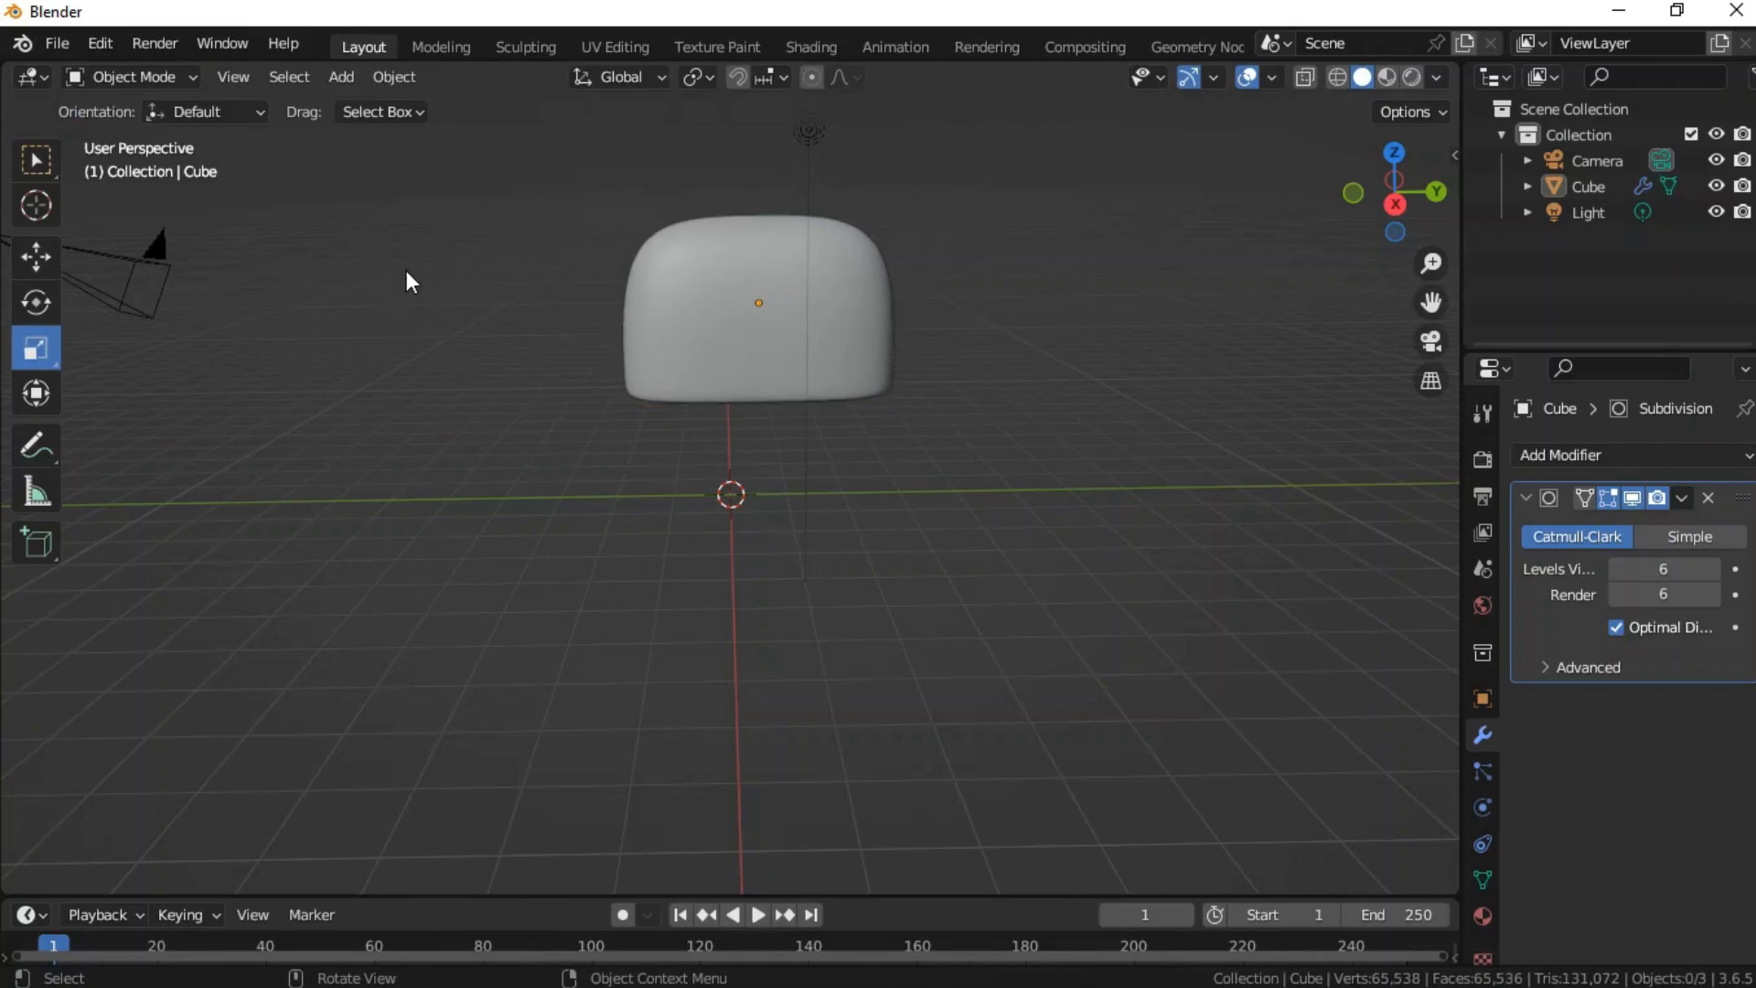
# - Move the rounded body slightly higher above the grid and deselect it
pyautogui.click(36, 256)
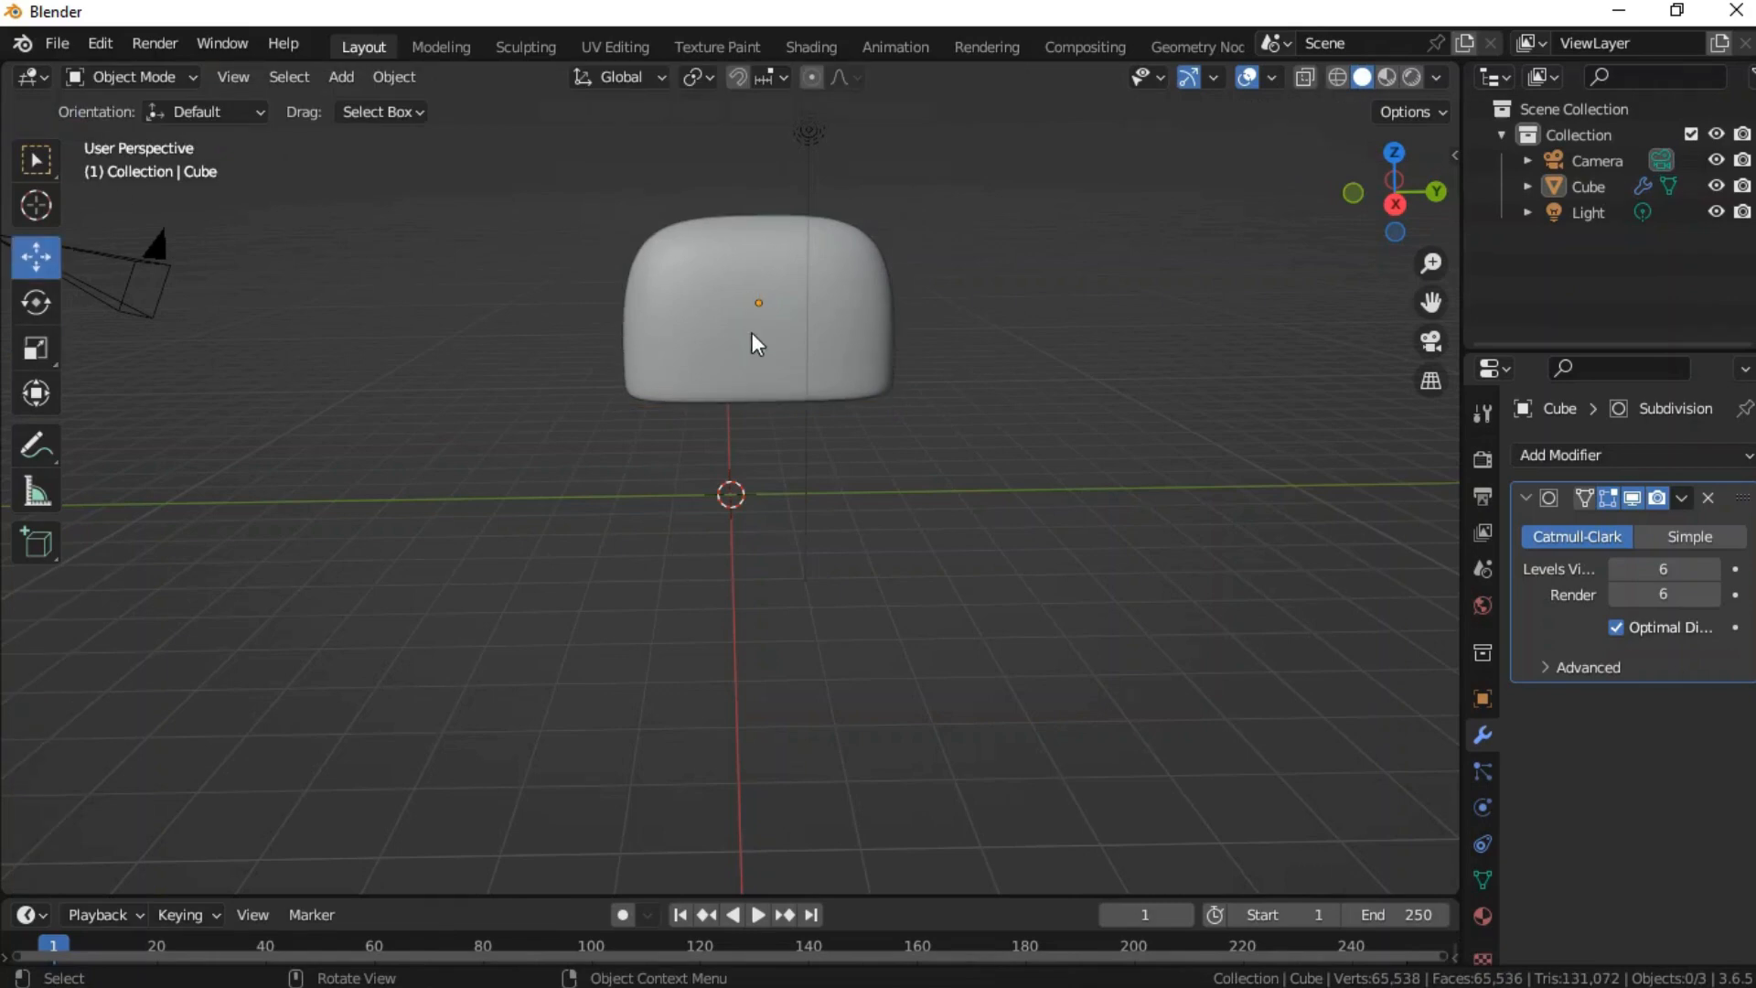
pyautogui.moveTo(750, 329); pyautogui.dragTo(751, 299)
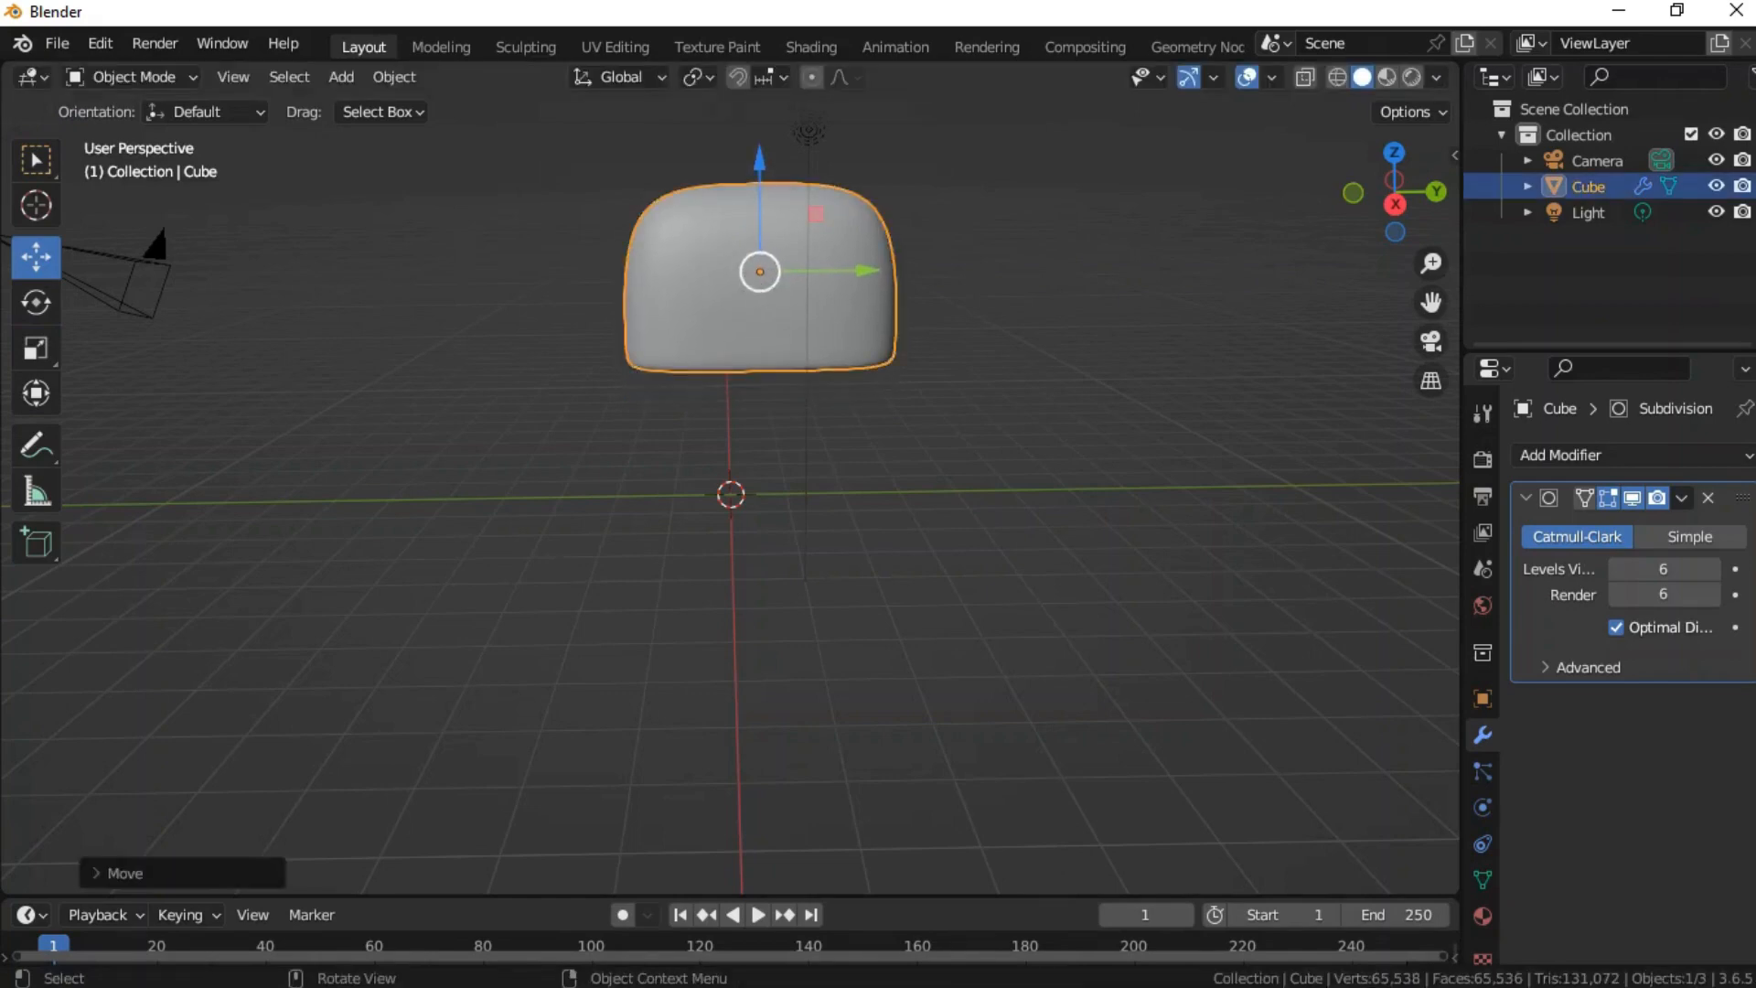
pyautogui.click(894, 456)
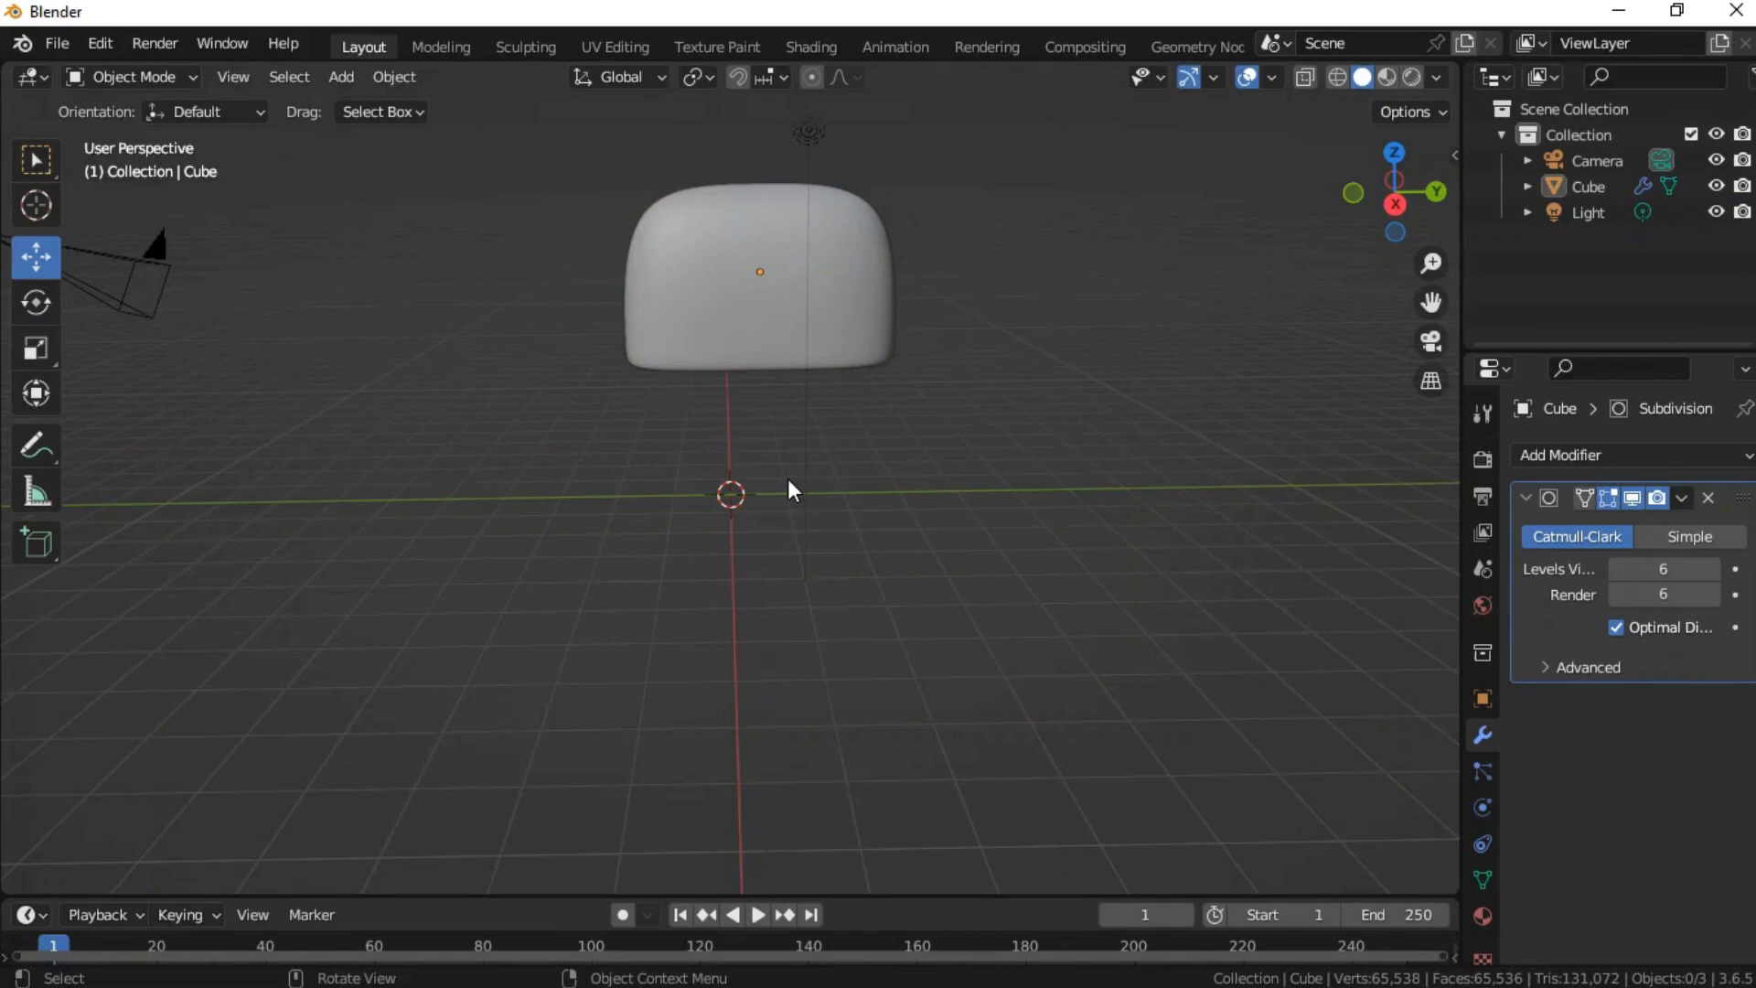
# - Add a new cube at the world origin and give it a Subdivision Surface modifier
pyautogui.hotkey('shift', 'a')
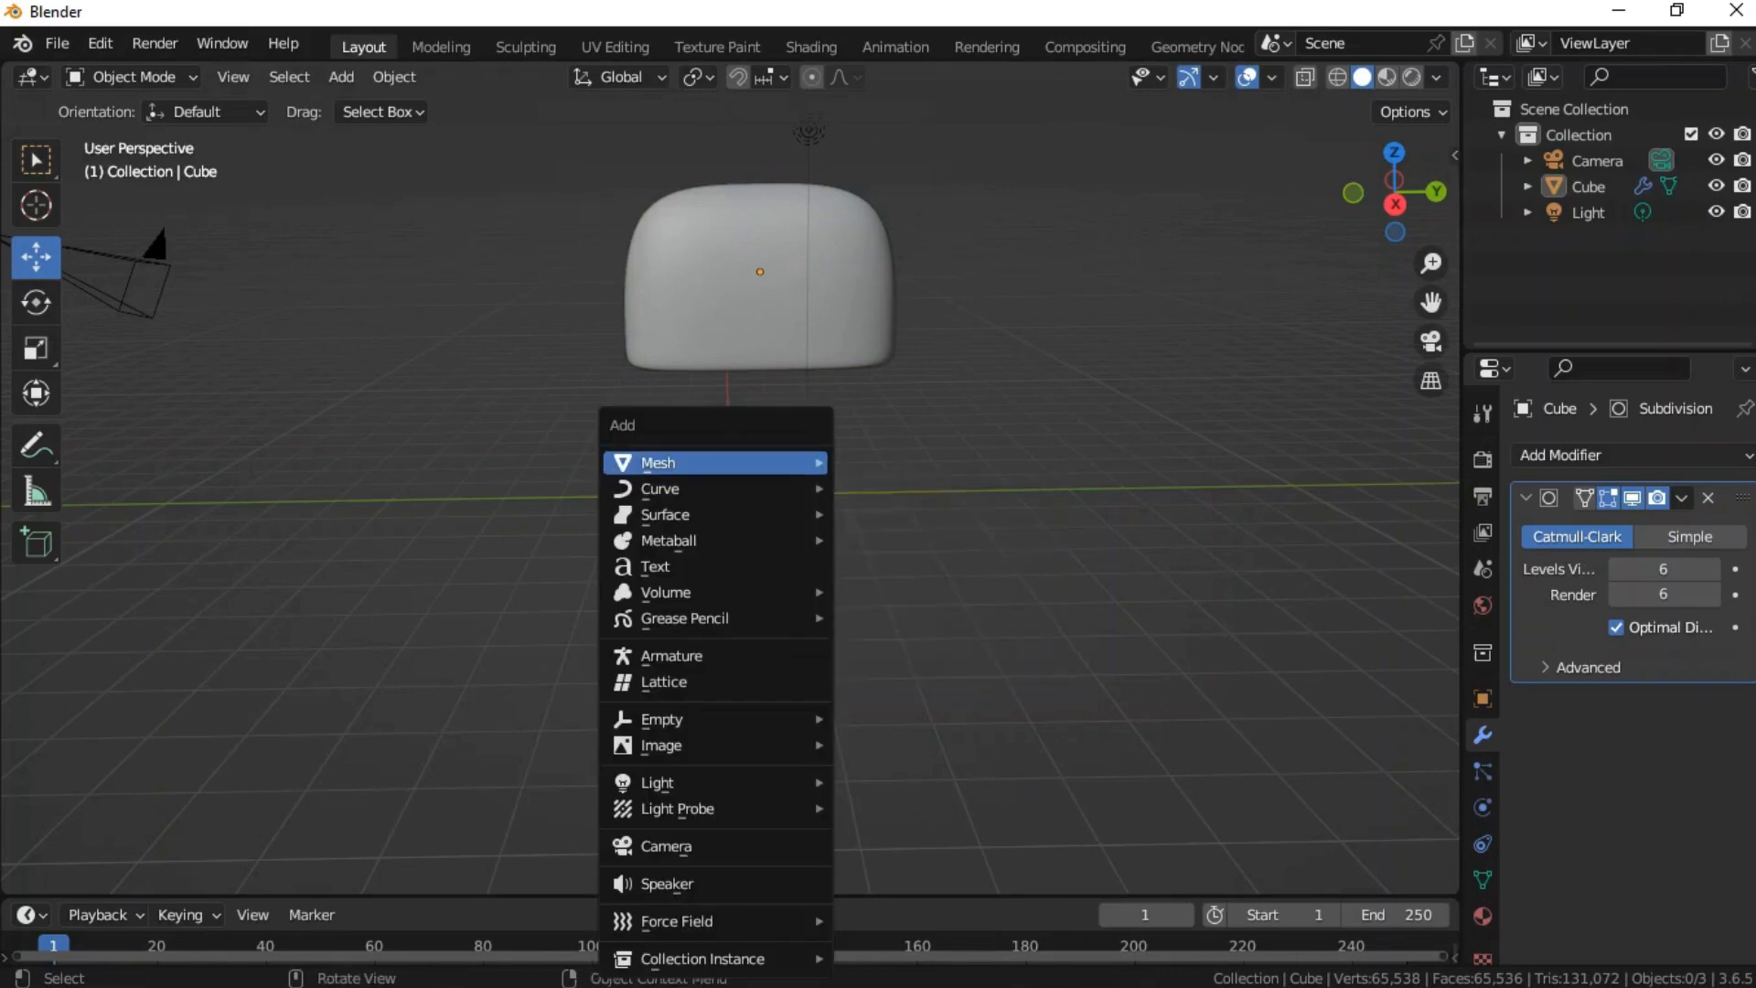
pyautogui.moveTo(695, 461)
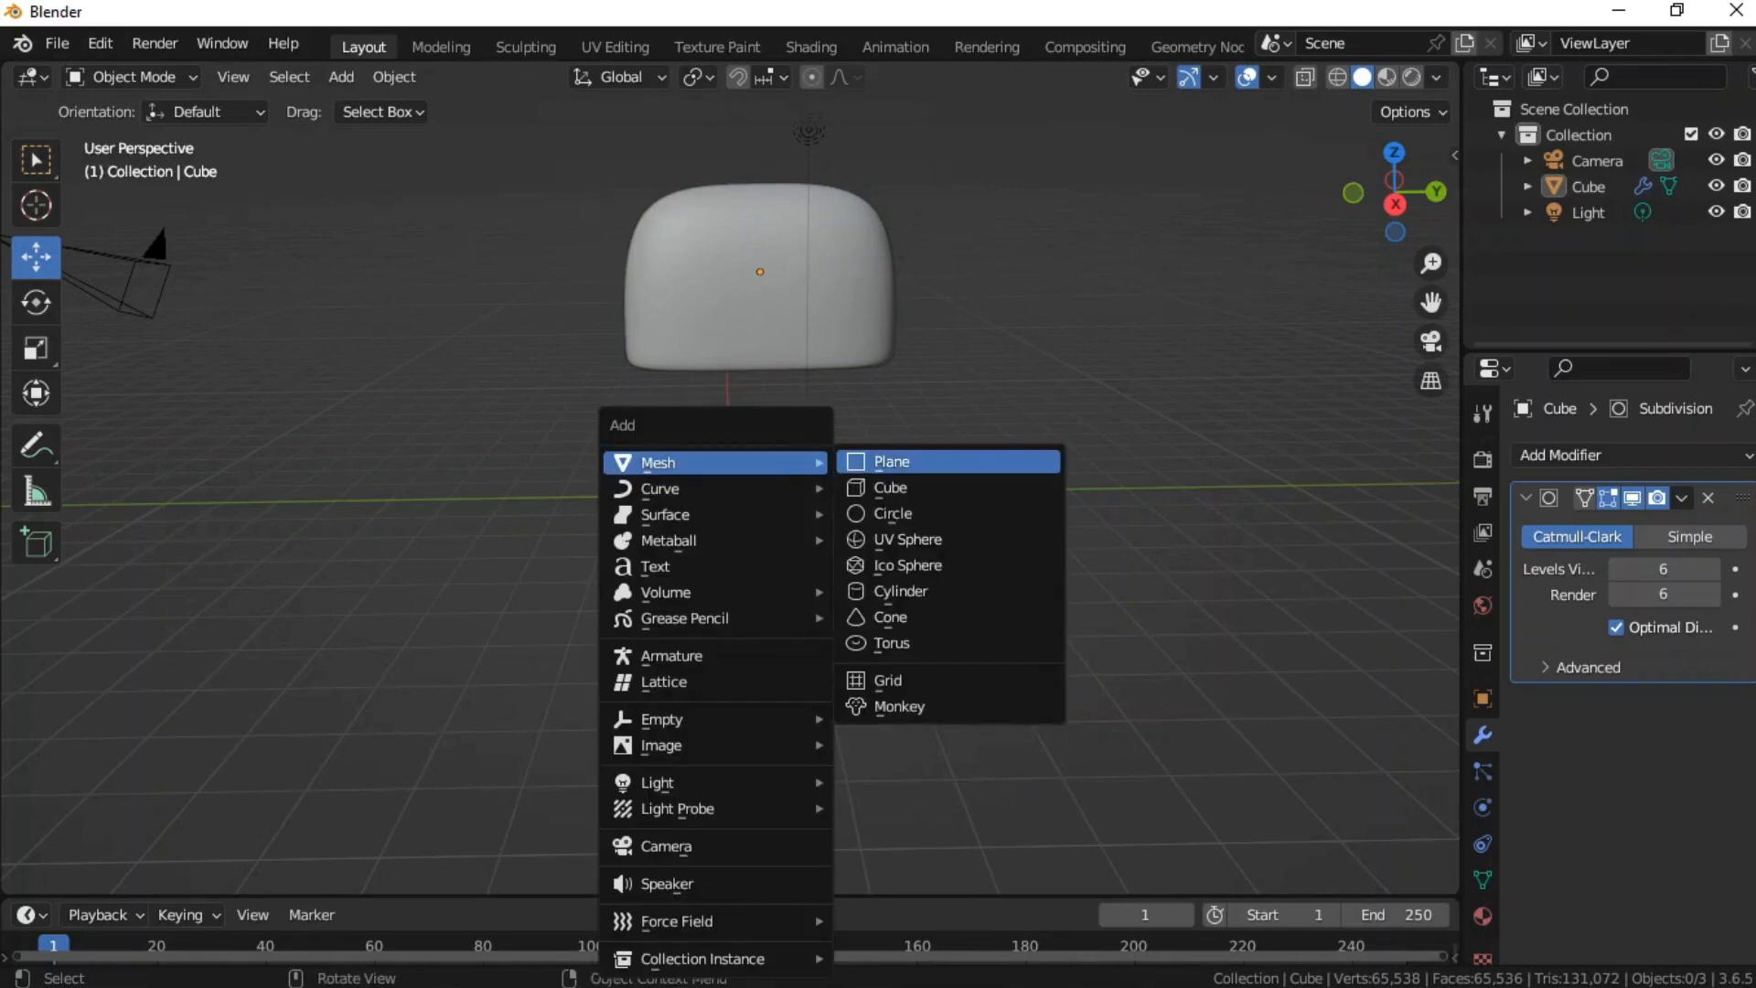
pyautogui.click(868, 483)
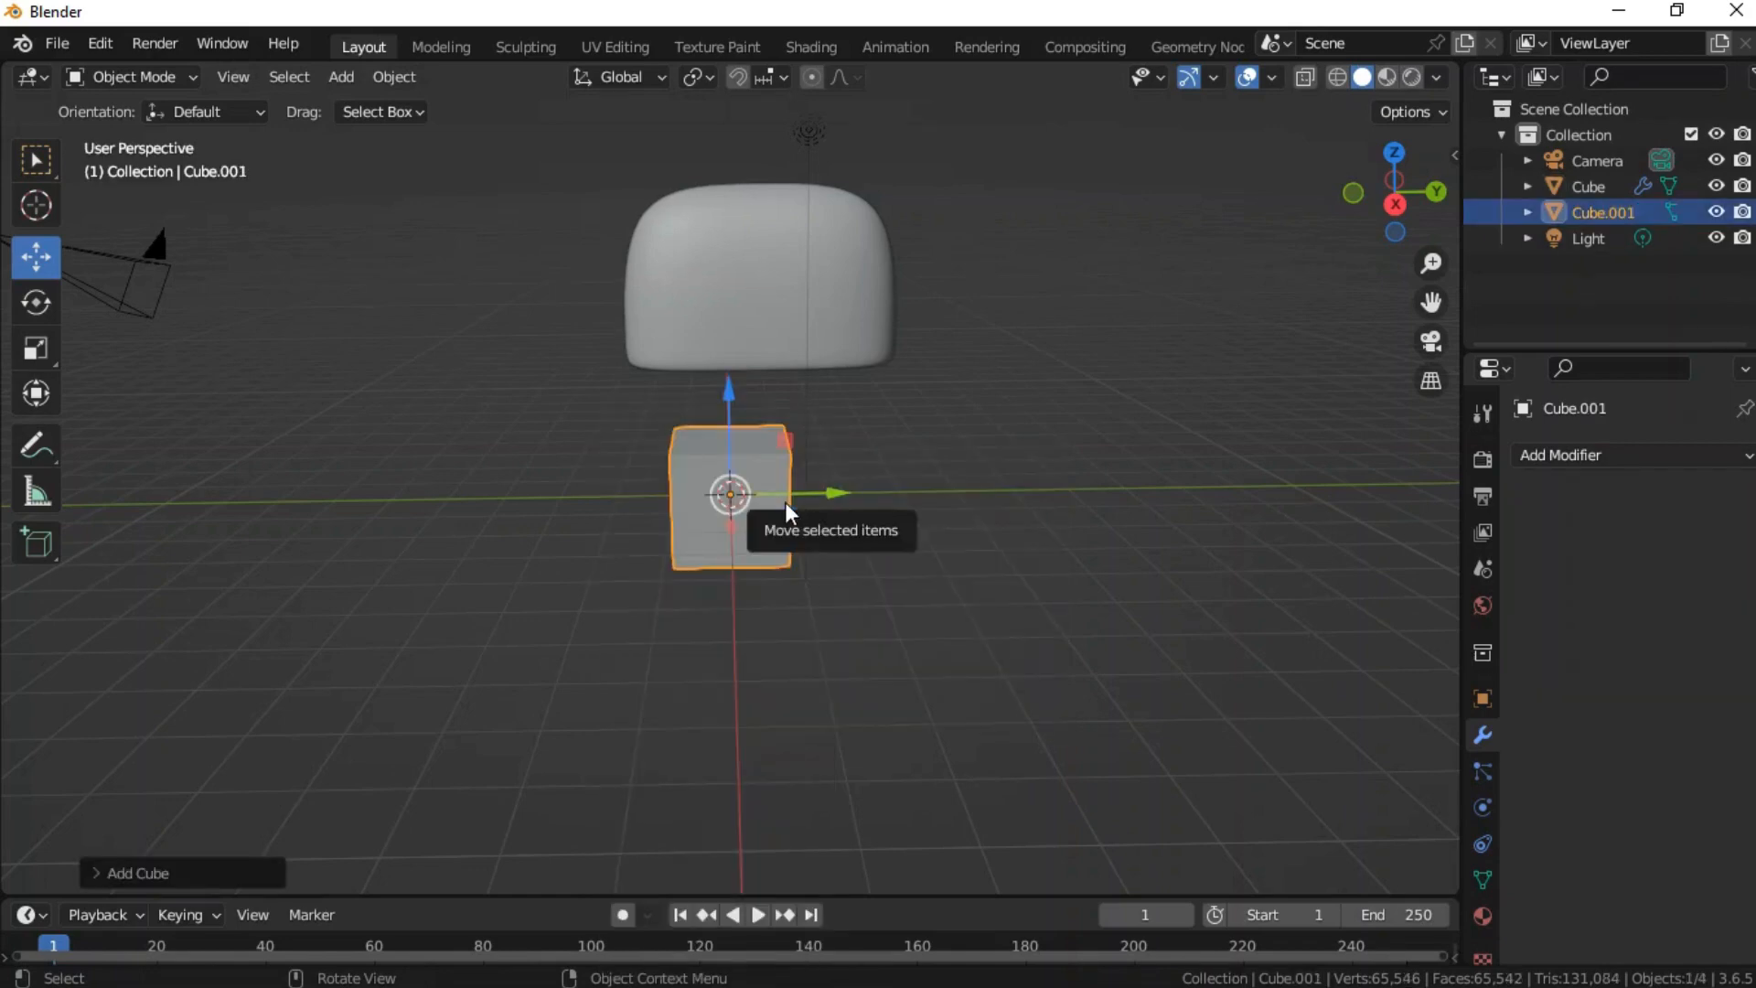
pyautogui.click(1571, 459)
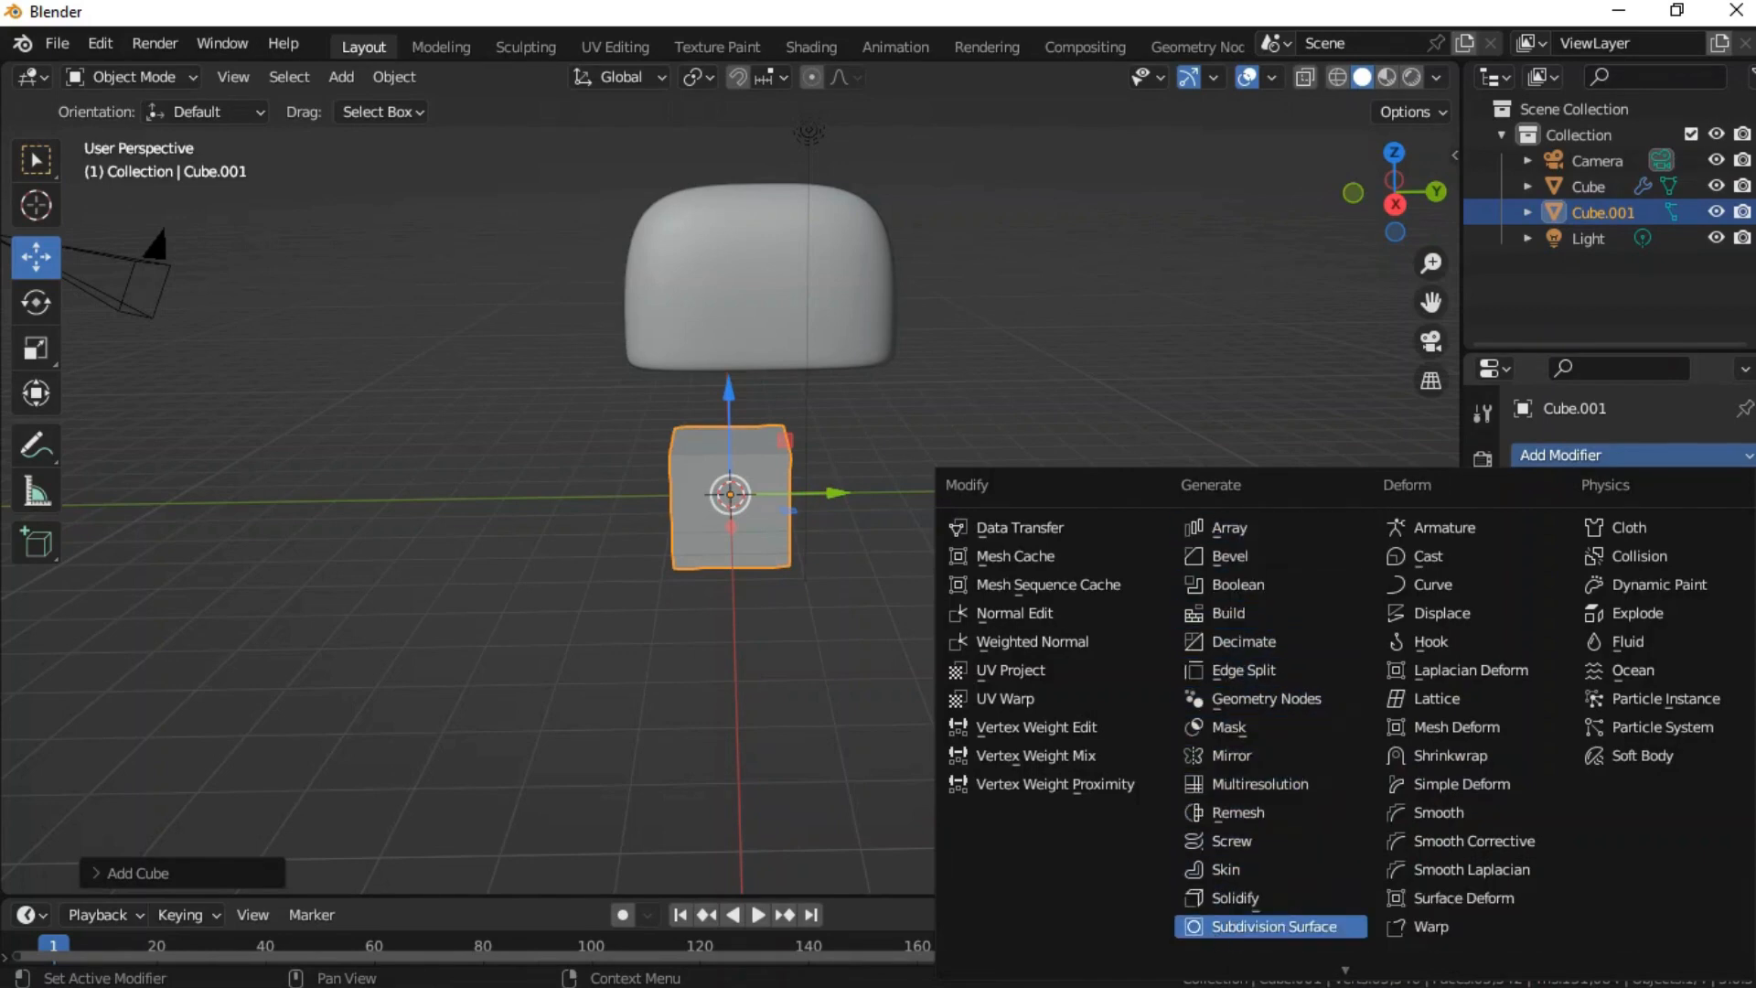
pyautogui.click(1228, 926)
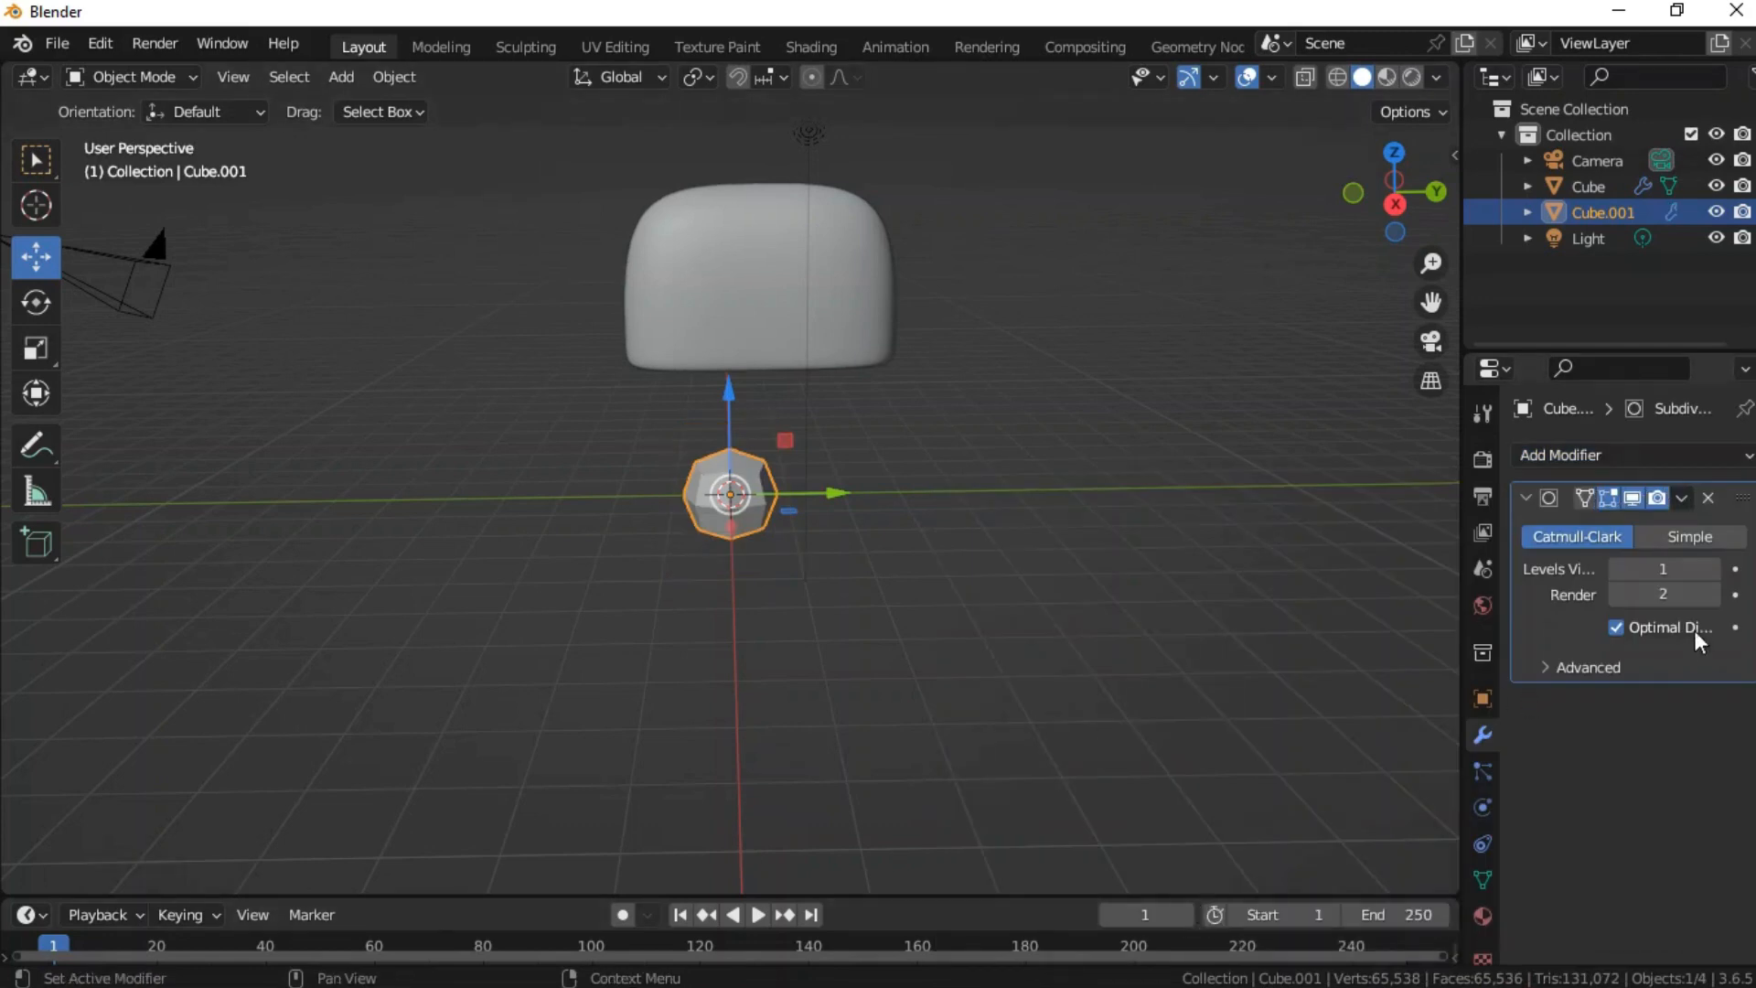
# - Set both the viewport and render subdivision levels of the new cube to 6
pyautogui.click(1712, 569)
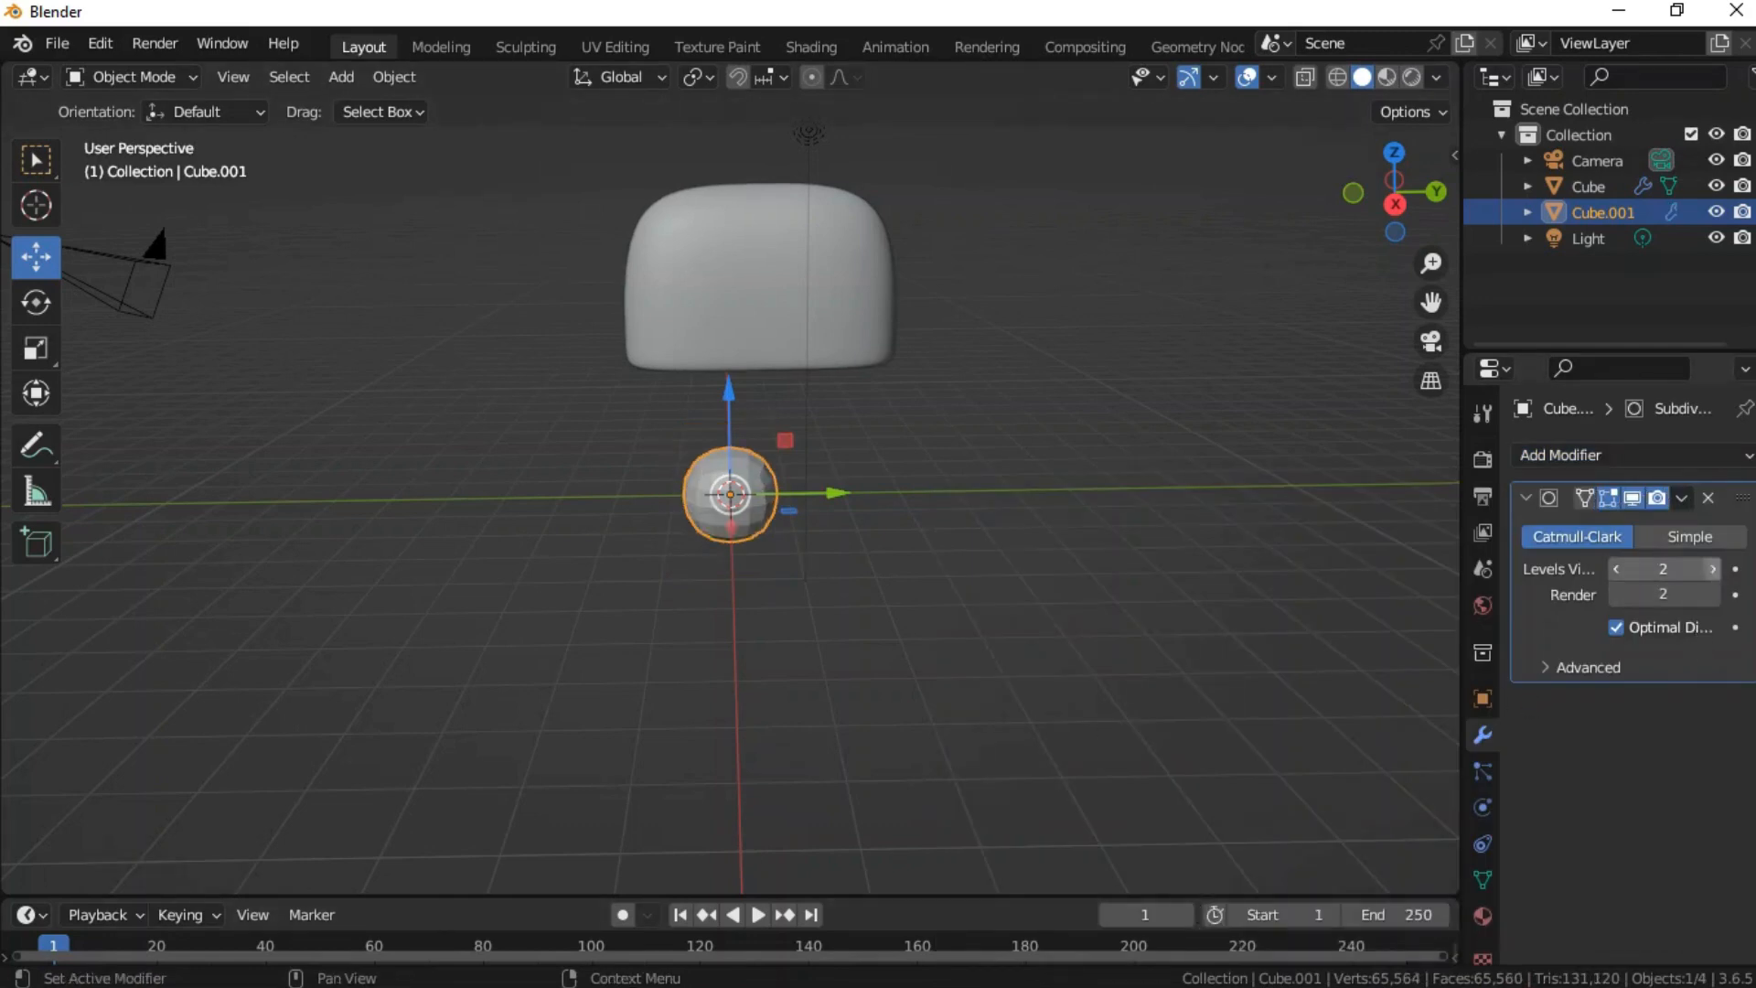
pyautogui.click(1672, 569)
pyautogui.write('6')
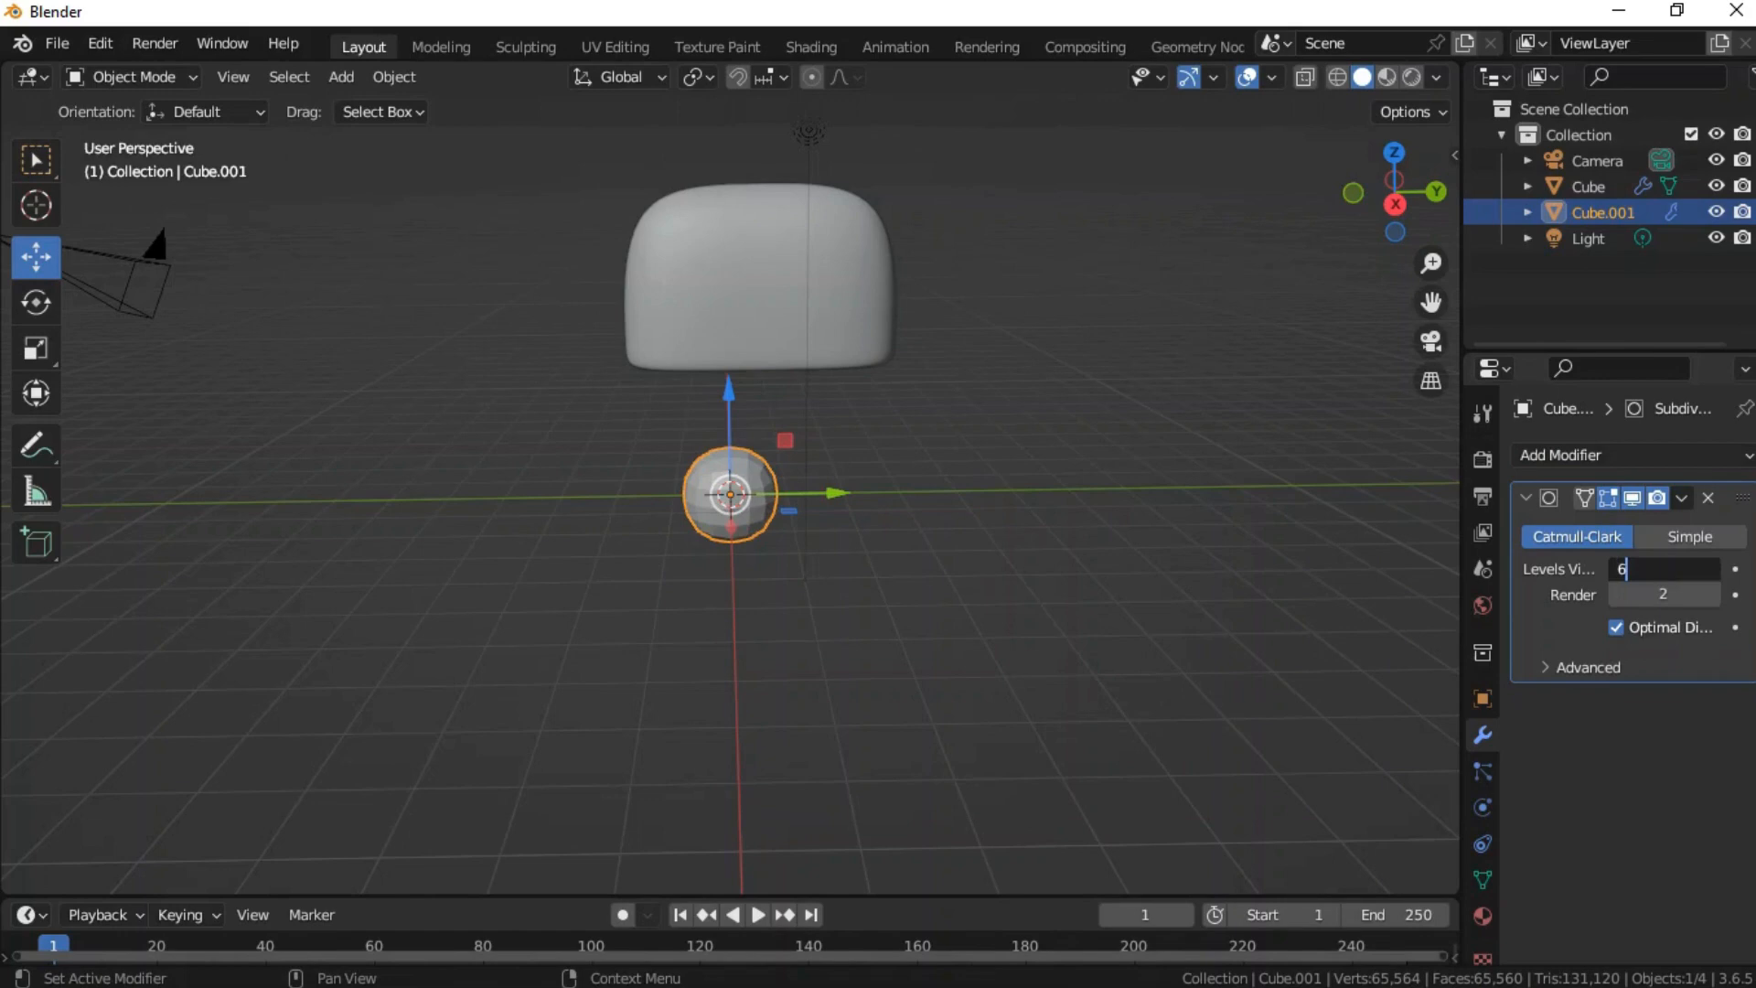
pyautogui.press('Return')
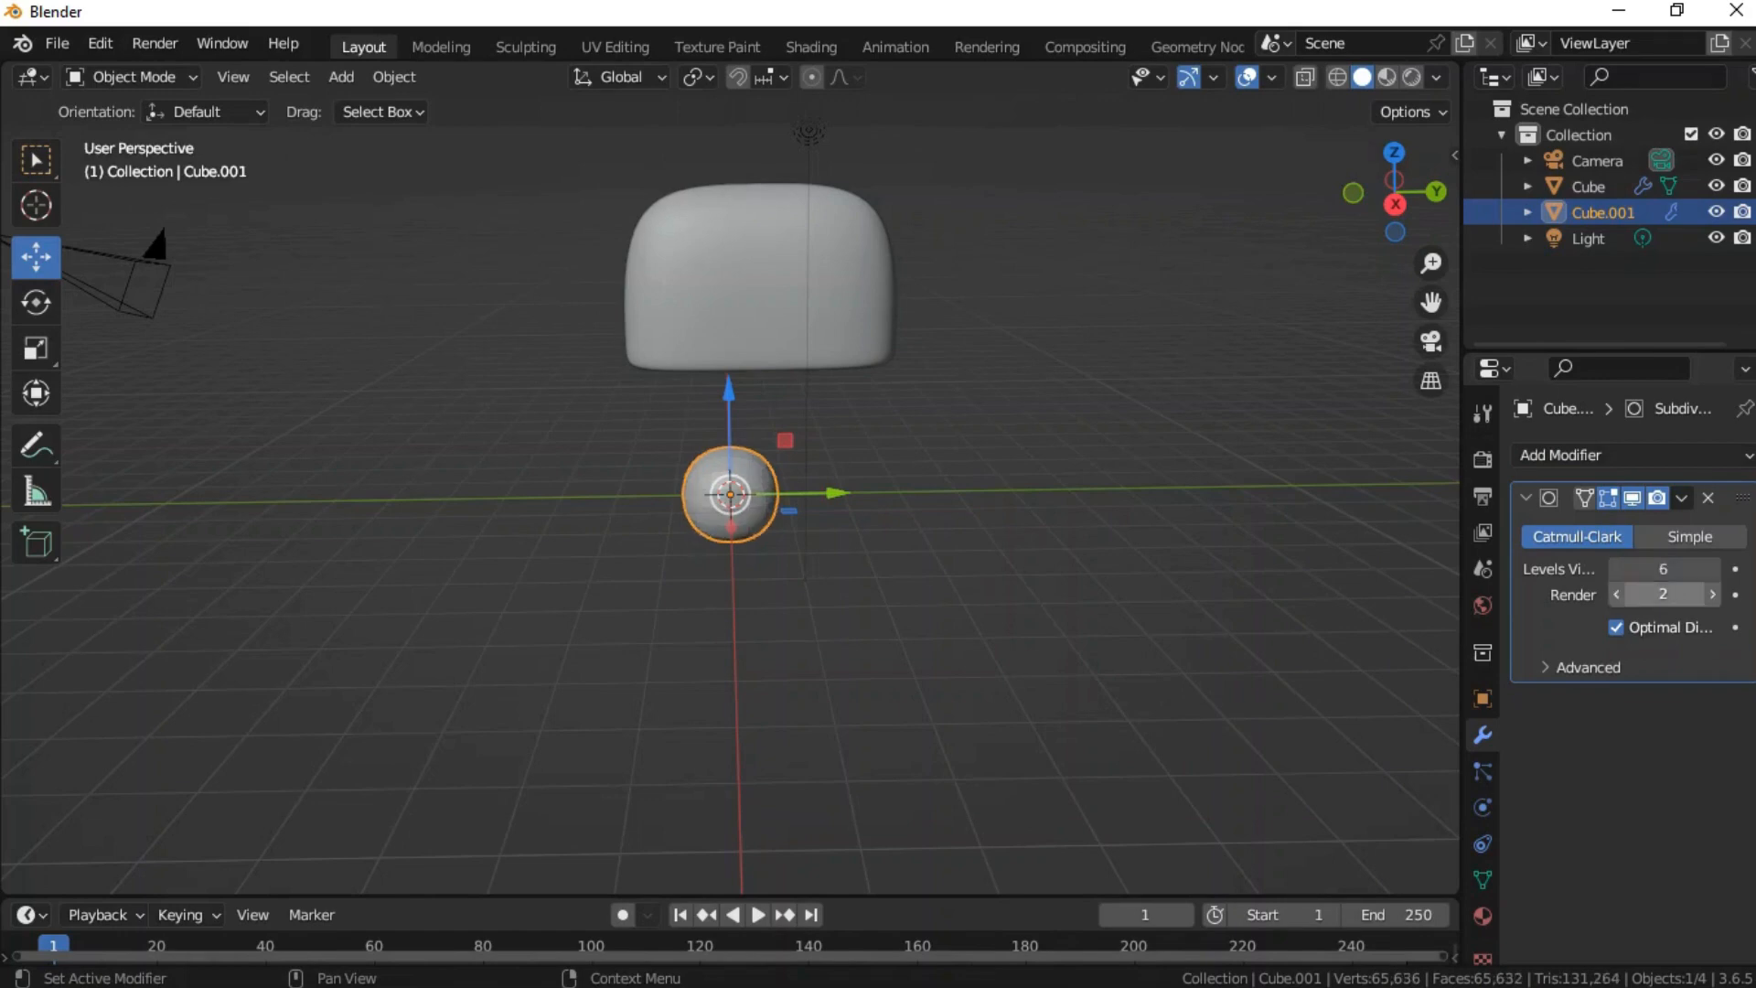
pyautogui.click(1664, 594)
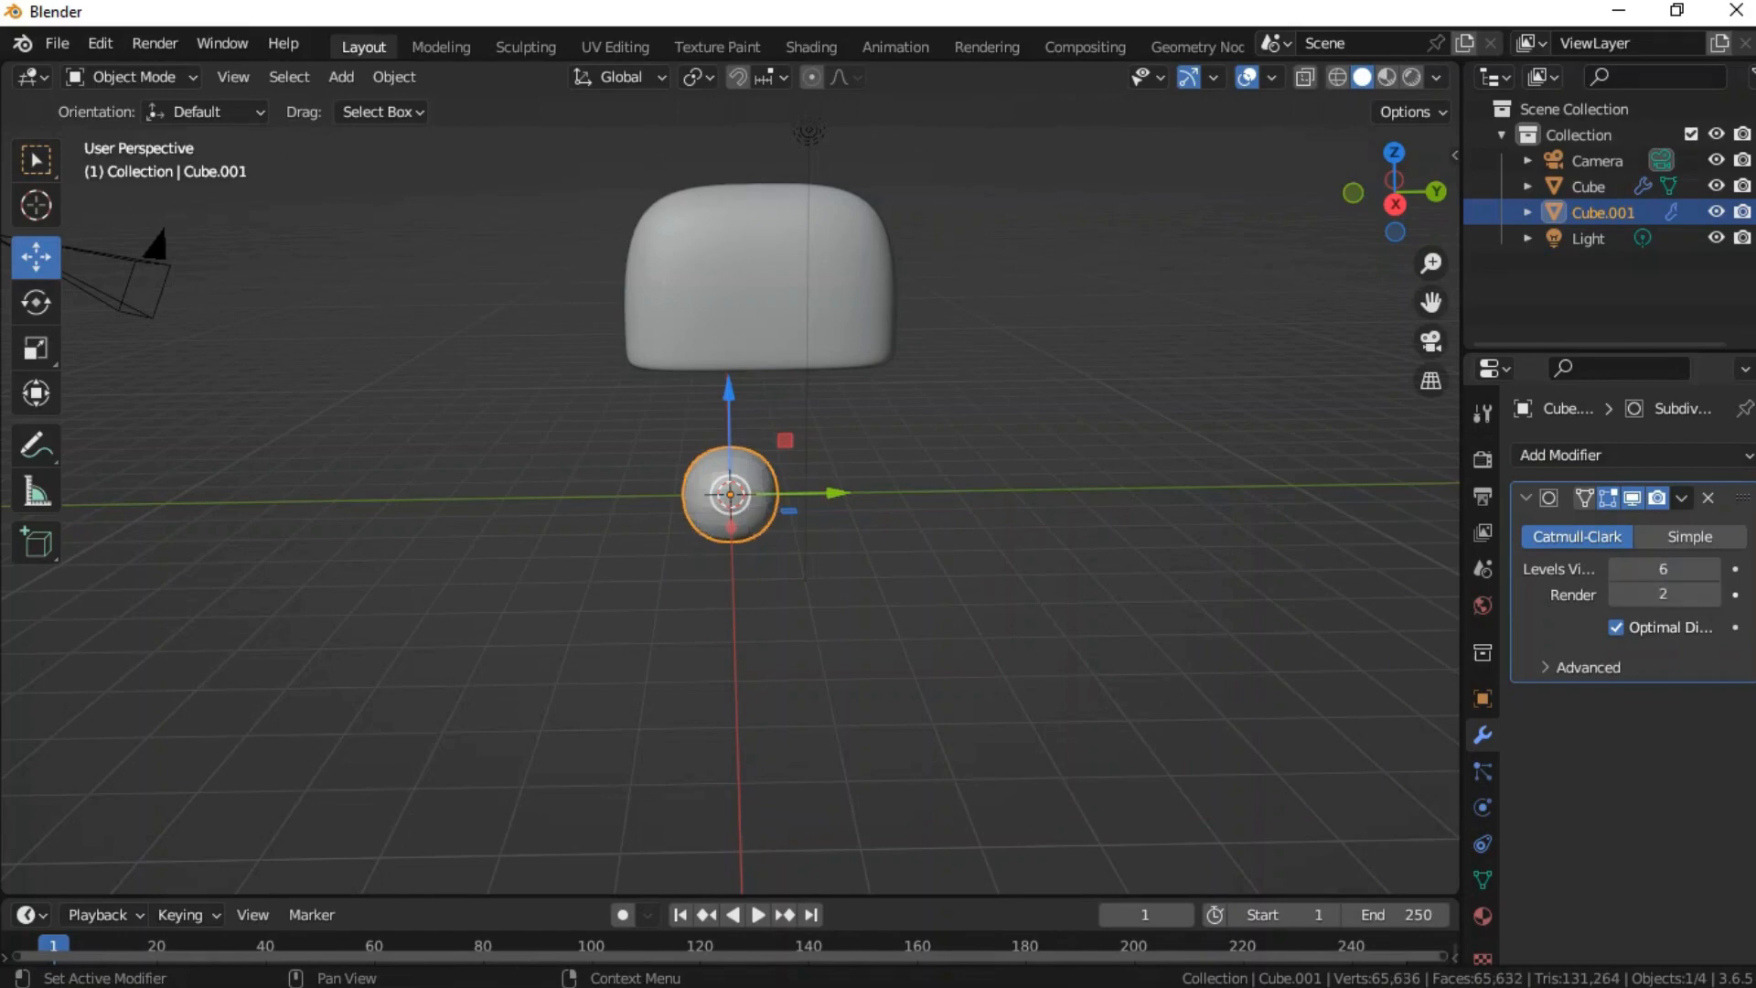
pyautogui.write('6')
pyautogui.press('Return')
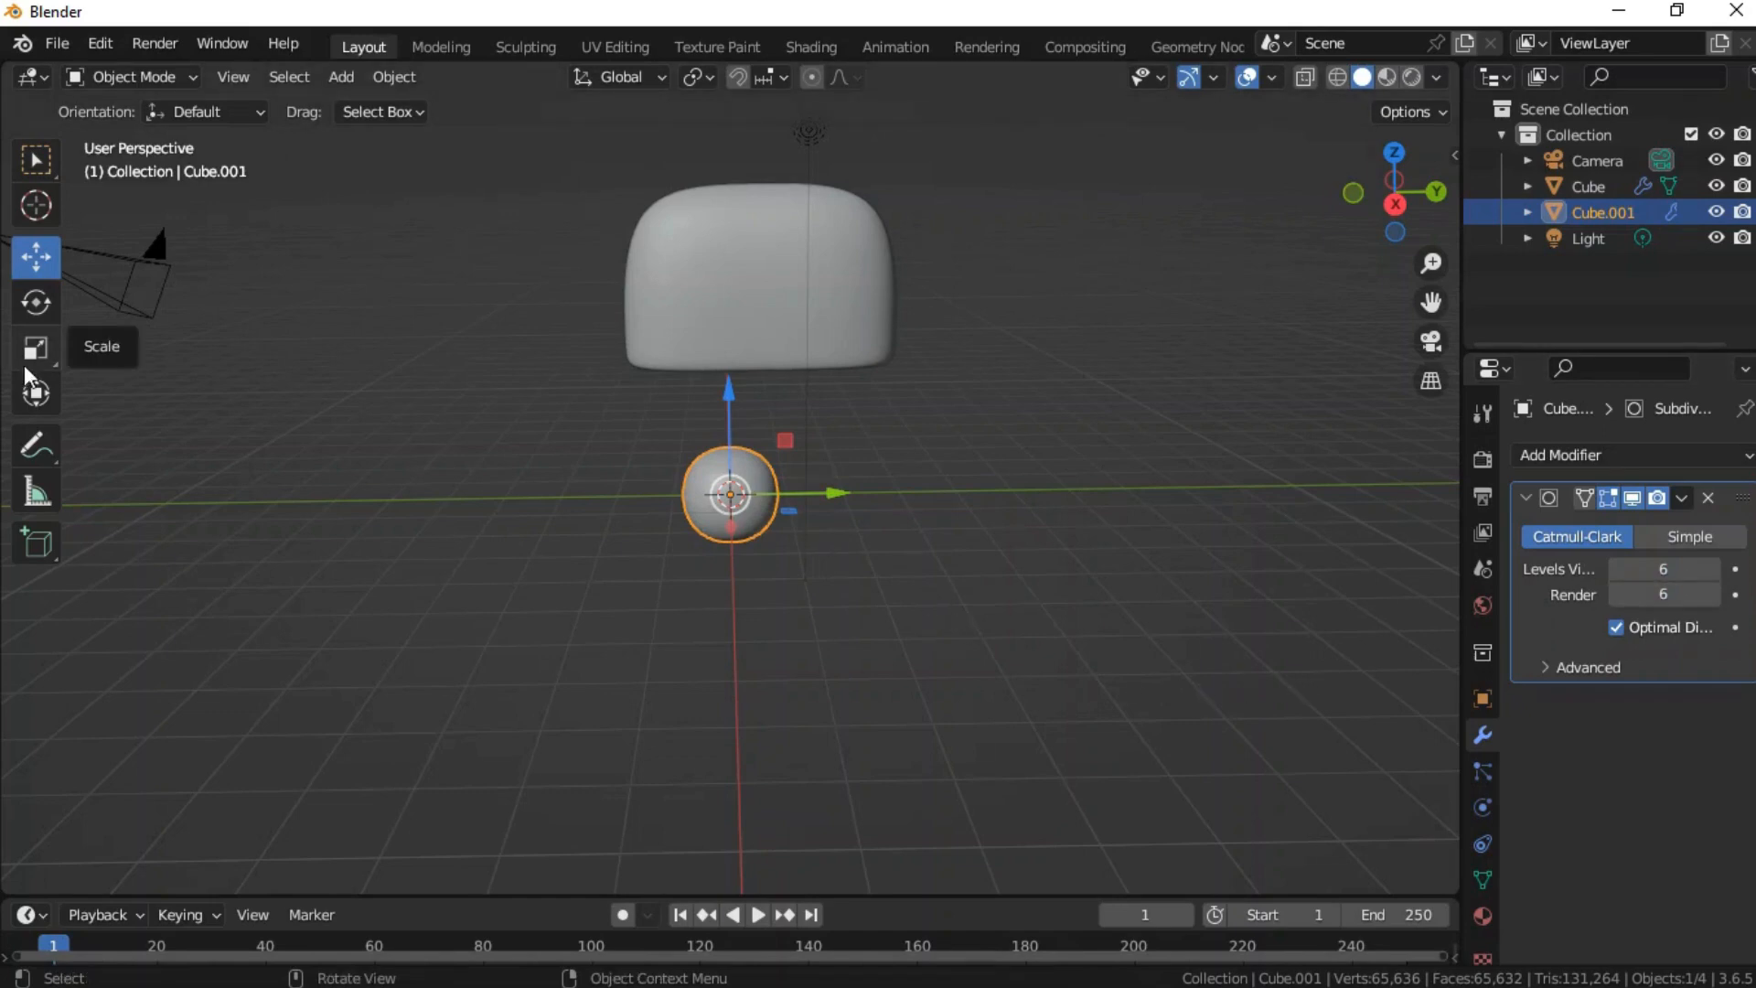
# - Place the new sphere beside the rounded body on the +Y side and stretch it along Y and Z into a tall oval
pyautogui.moveTo(730, 493); pyautogui.dragTo(1064, 335)
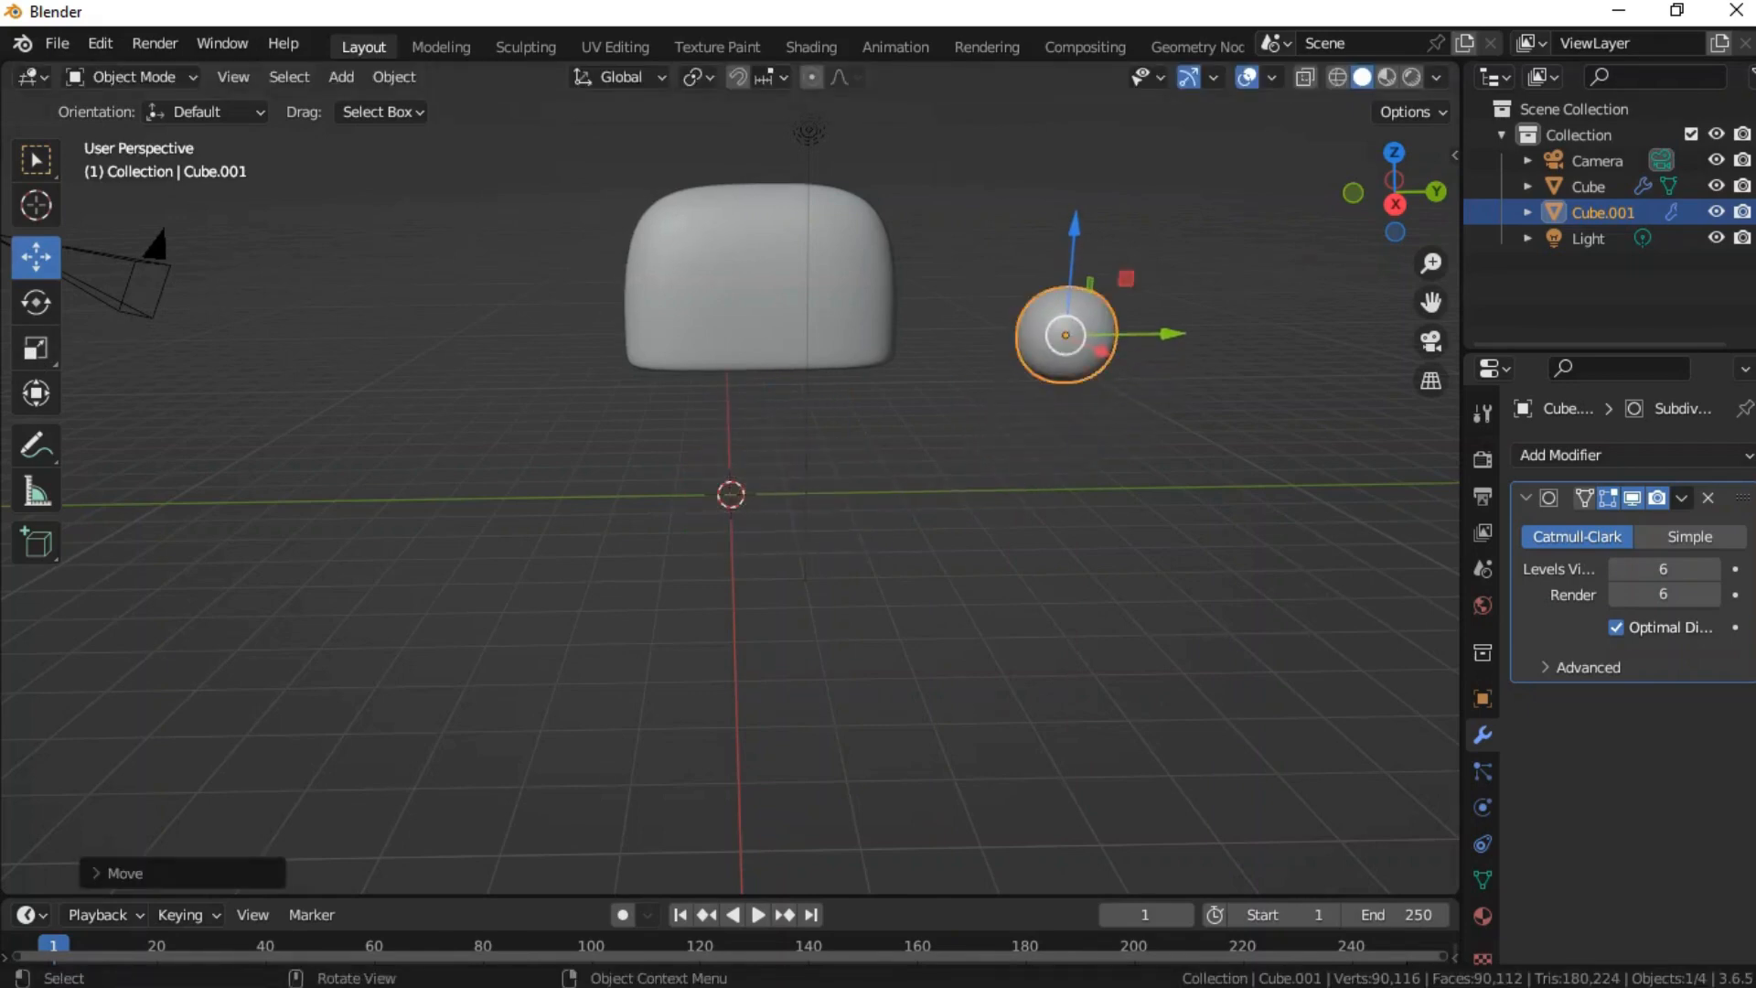
pyautogui.click(35, 347)
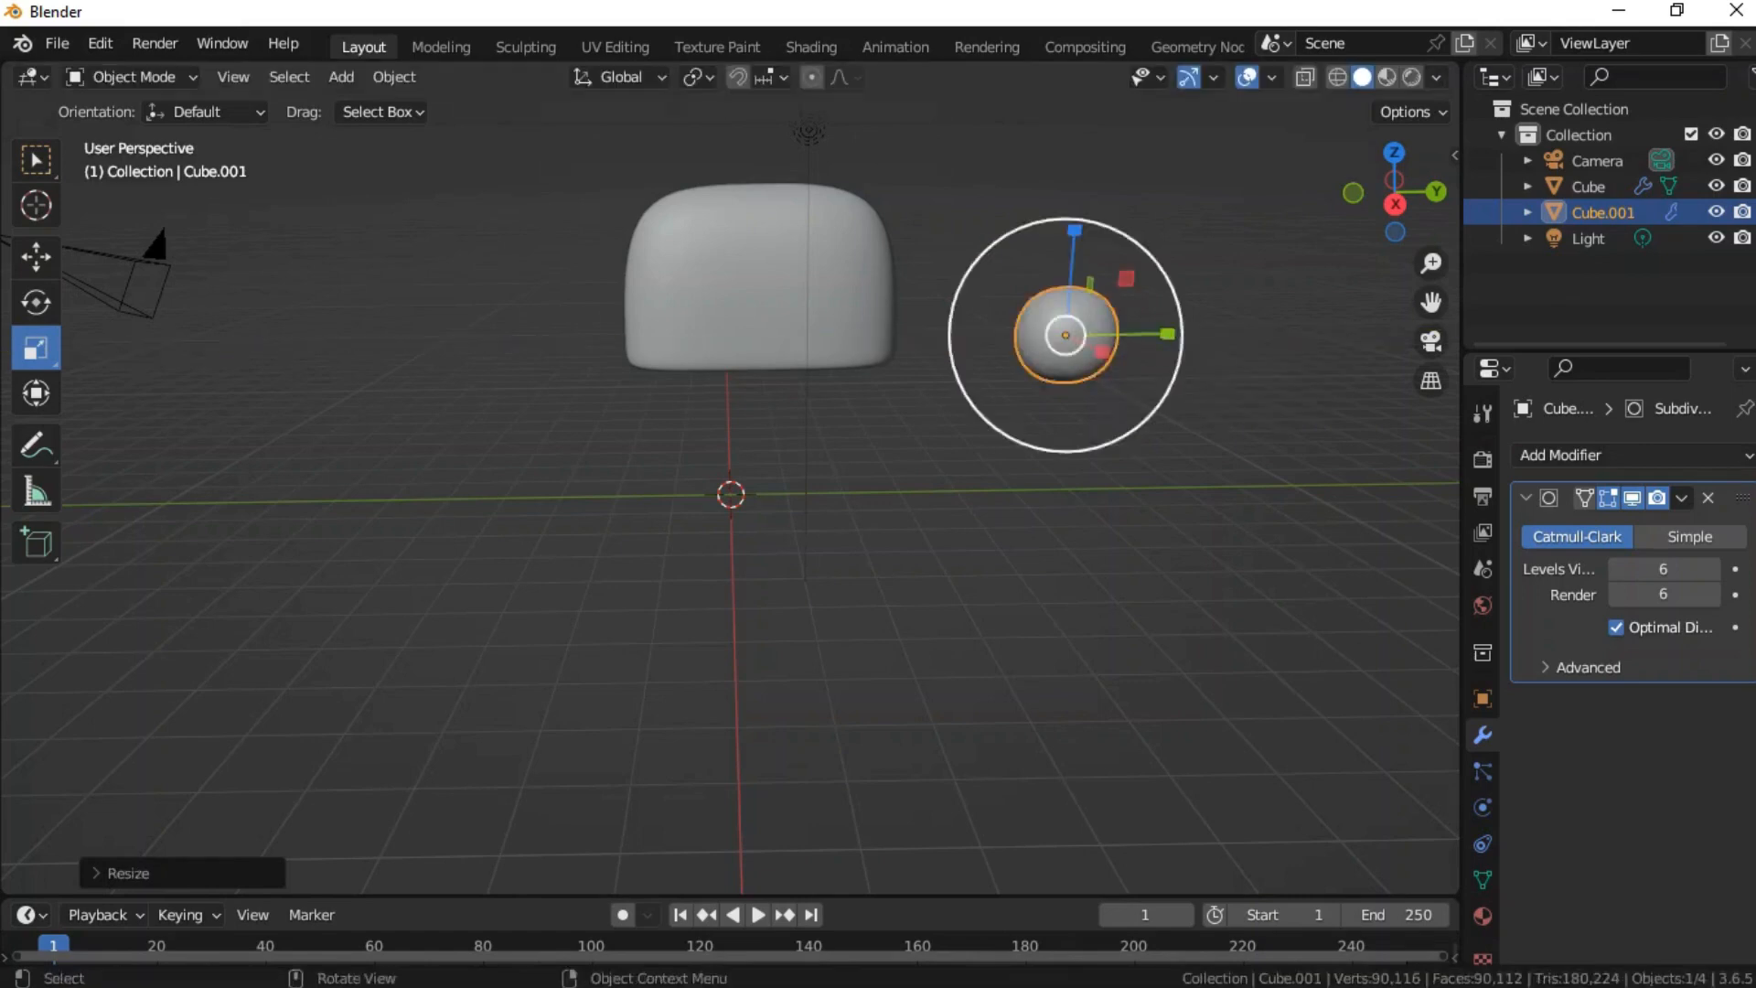
pyautogui.moveTo(1166, 332); pyautogui.dragTo(1217, 334)
pyautogui.press('s')
pyautogui.press('z')
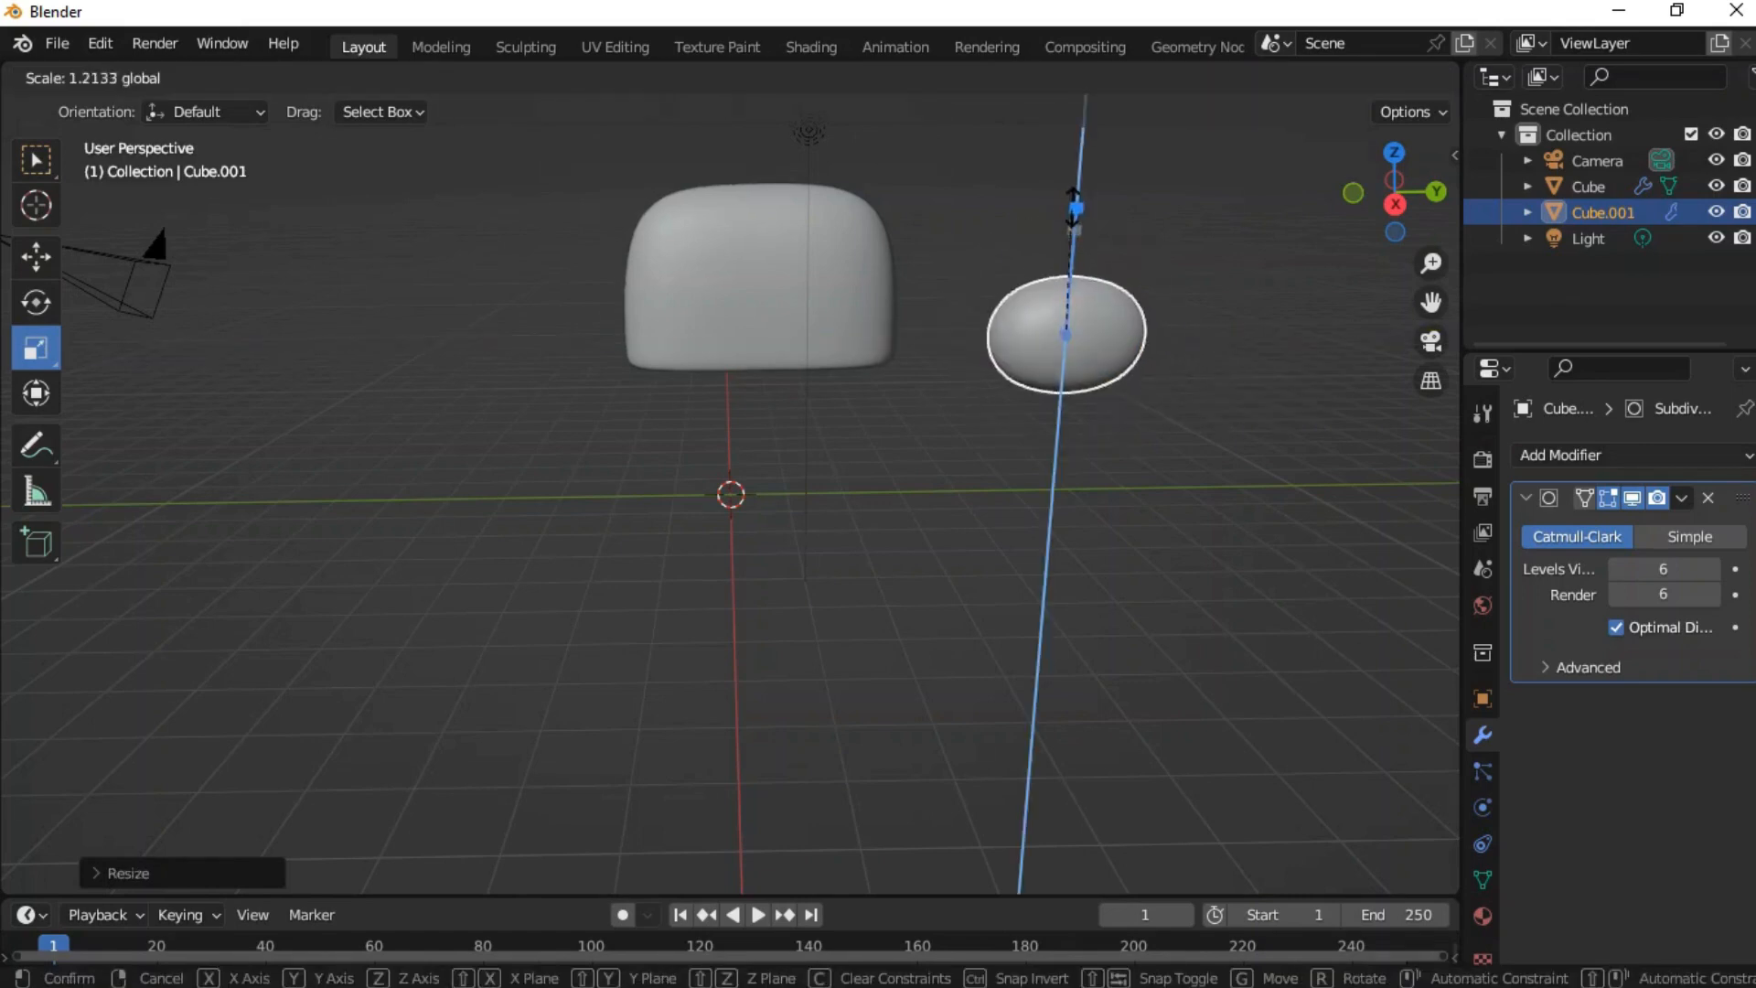
pyautogui.click(1089, 797)
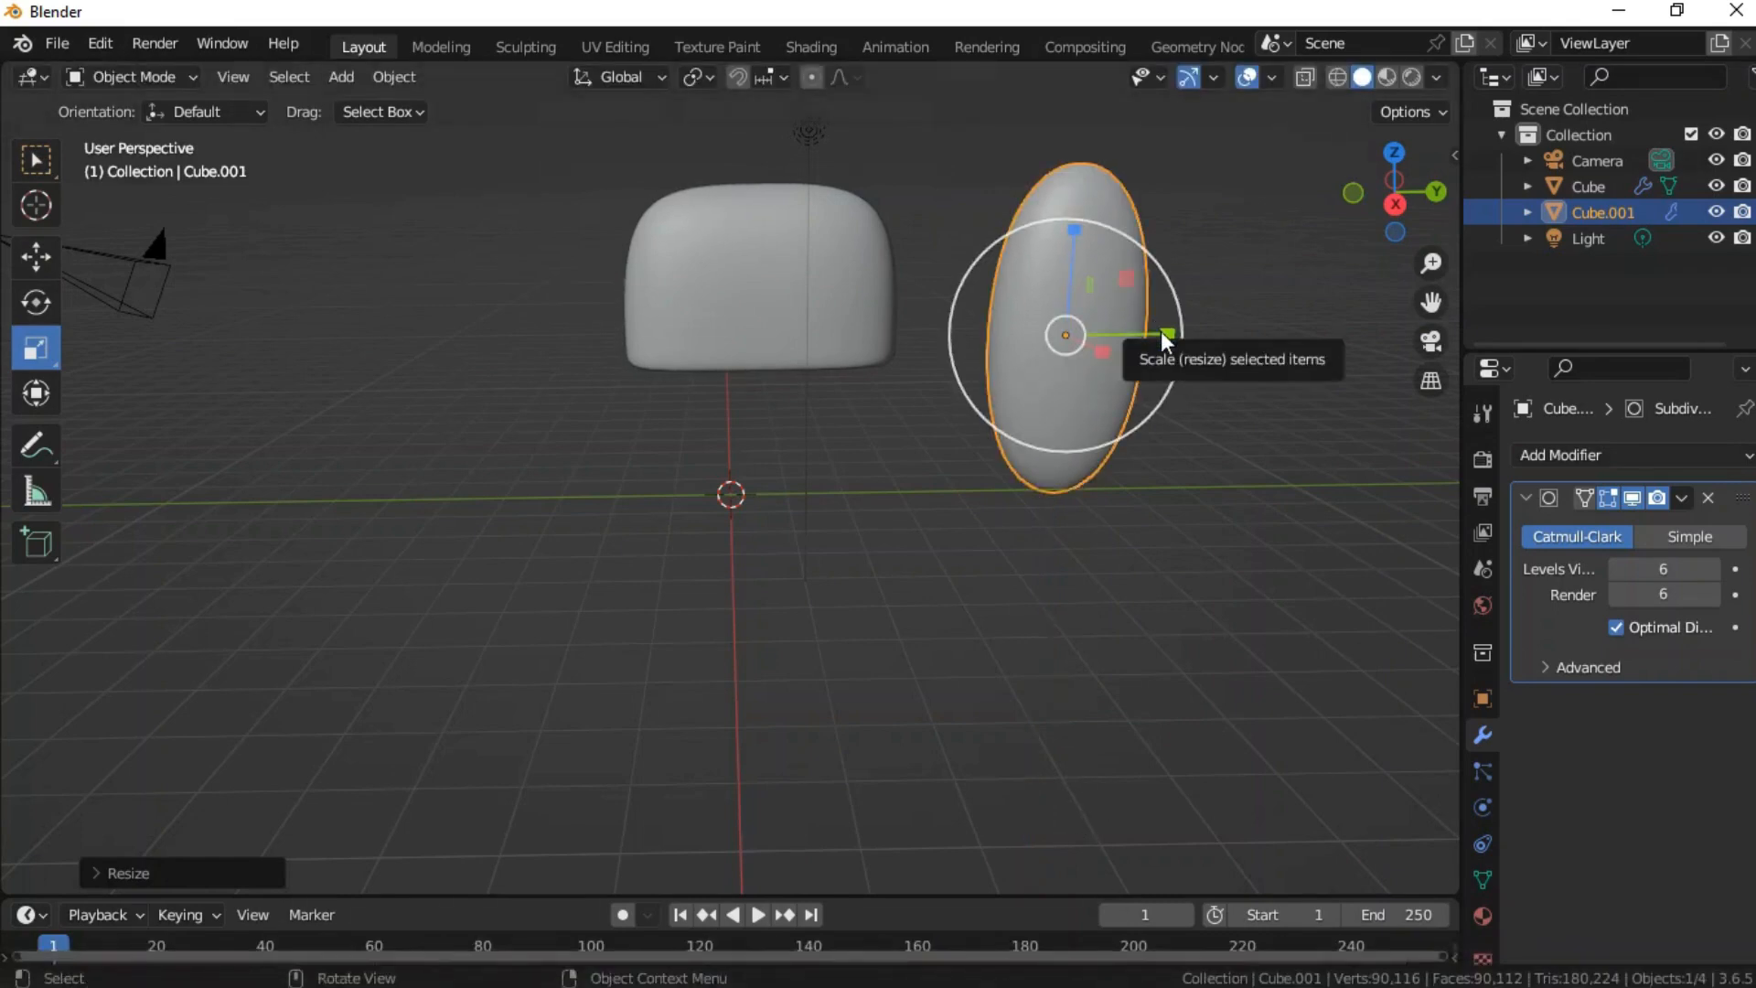
# - Widen the tall oval along Y, undo the excessive enlargement, and enlarge it slightly in the YZ plane
pyautogui.moveTo(1163, 332); pyautogui.dragTo(1228, 332)
pyautogui.moveTo(1046, 390); pyautogui.dragTo(1067, 402)
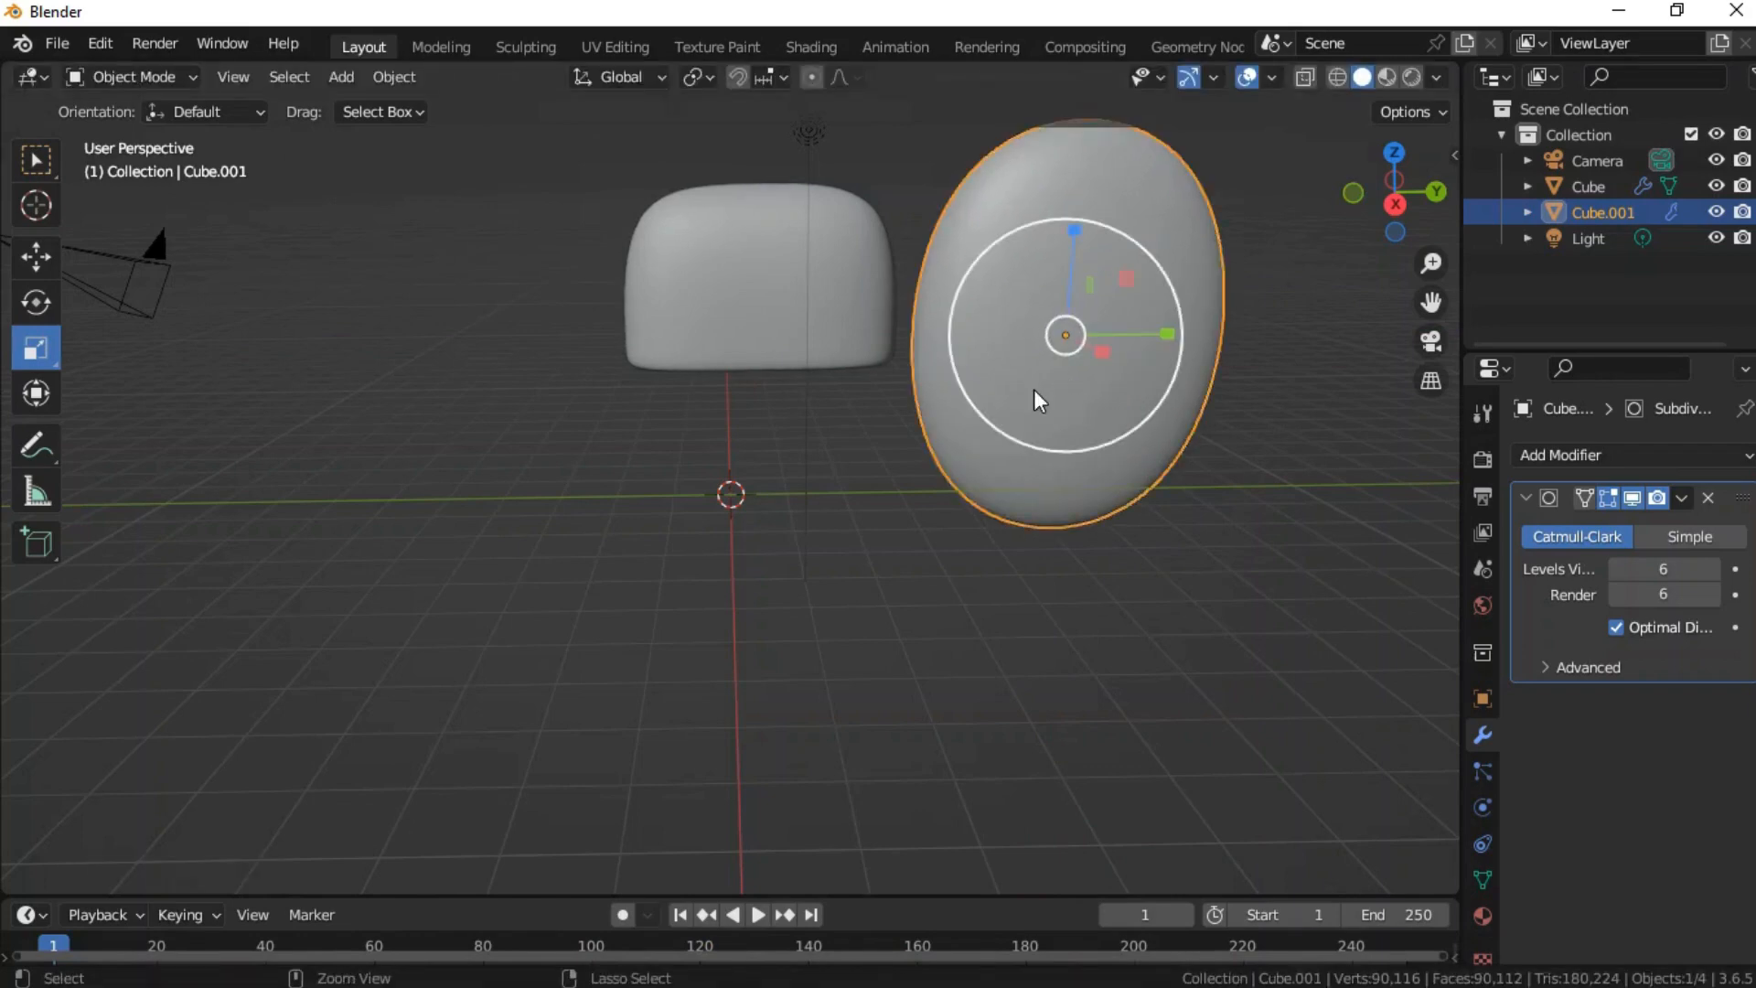
pyautogui.hotkey('ctrl', 'z')
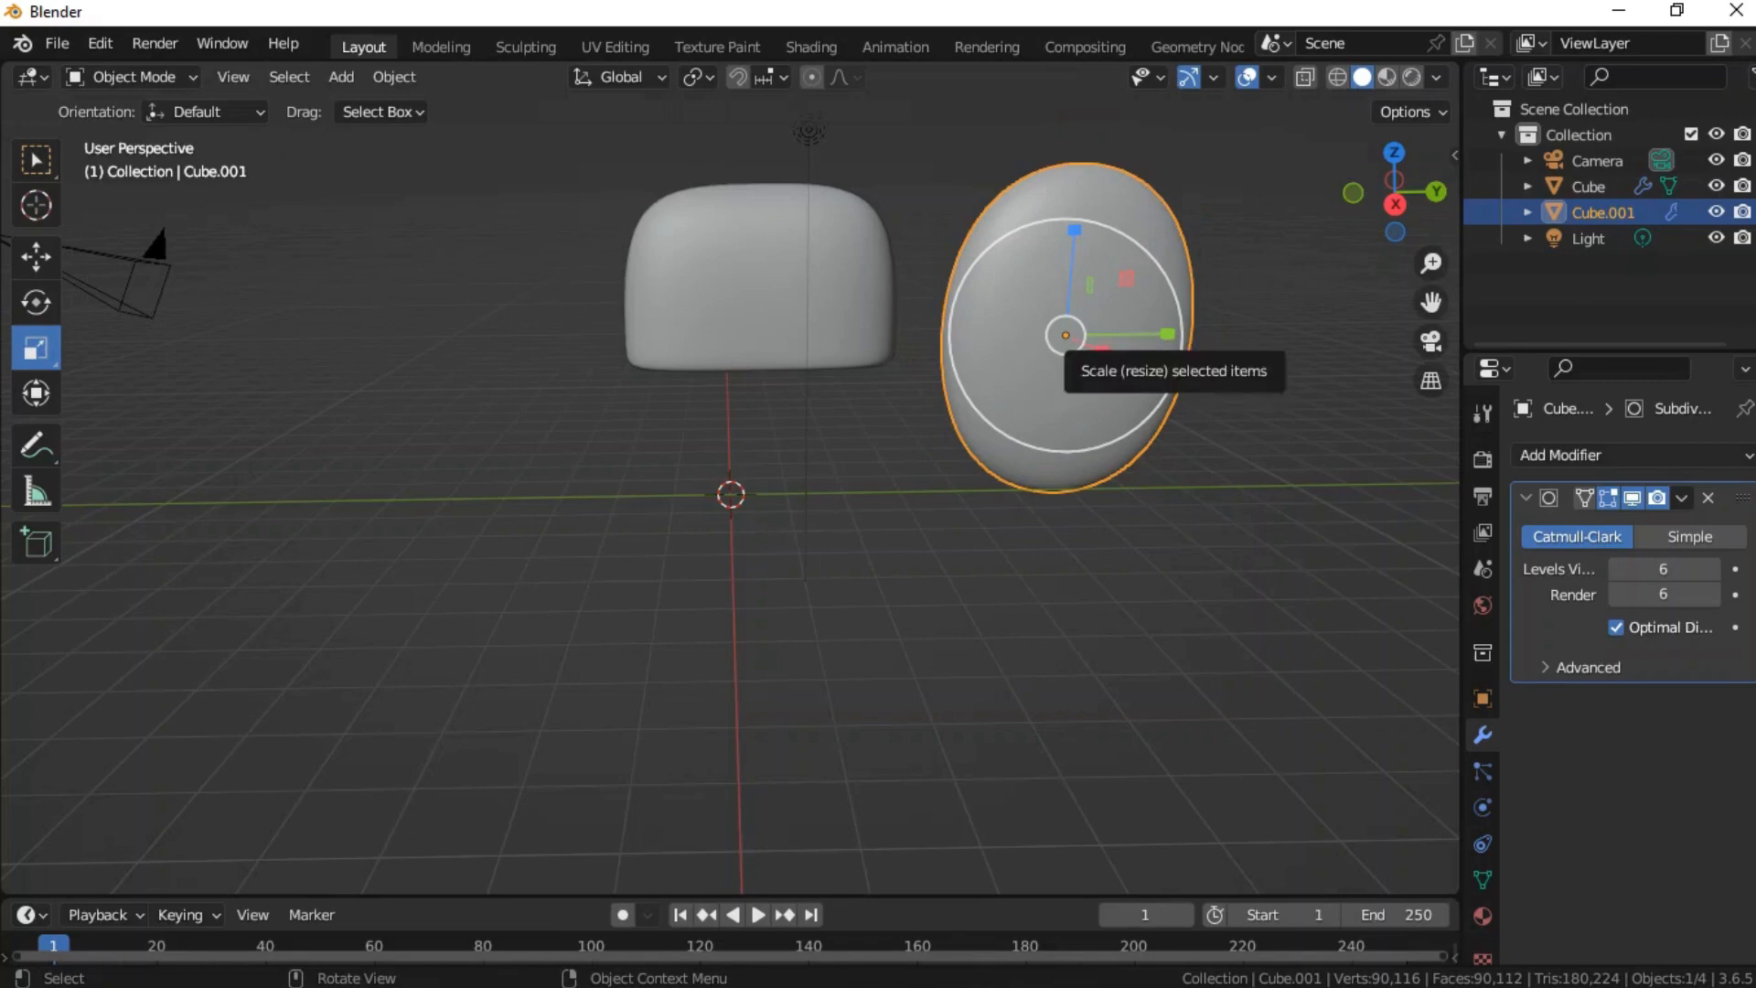
pyautogui.moveTo(1169, 334); pyautogui.dragTo(1180, 337)
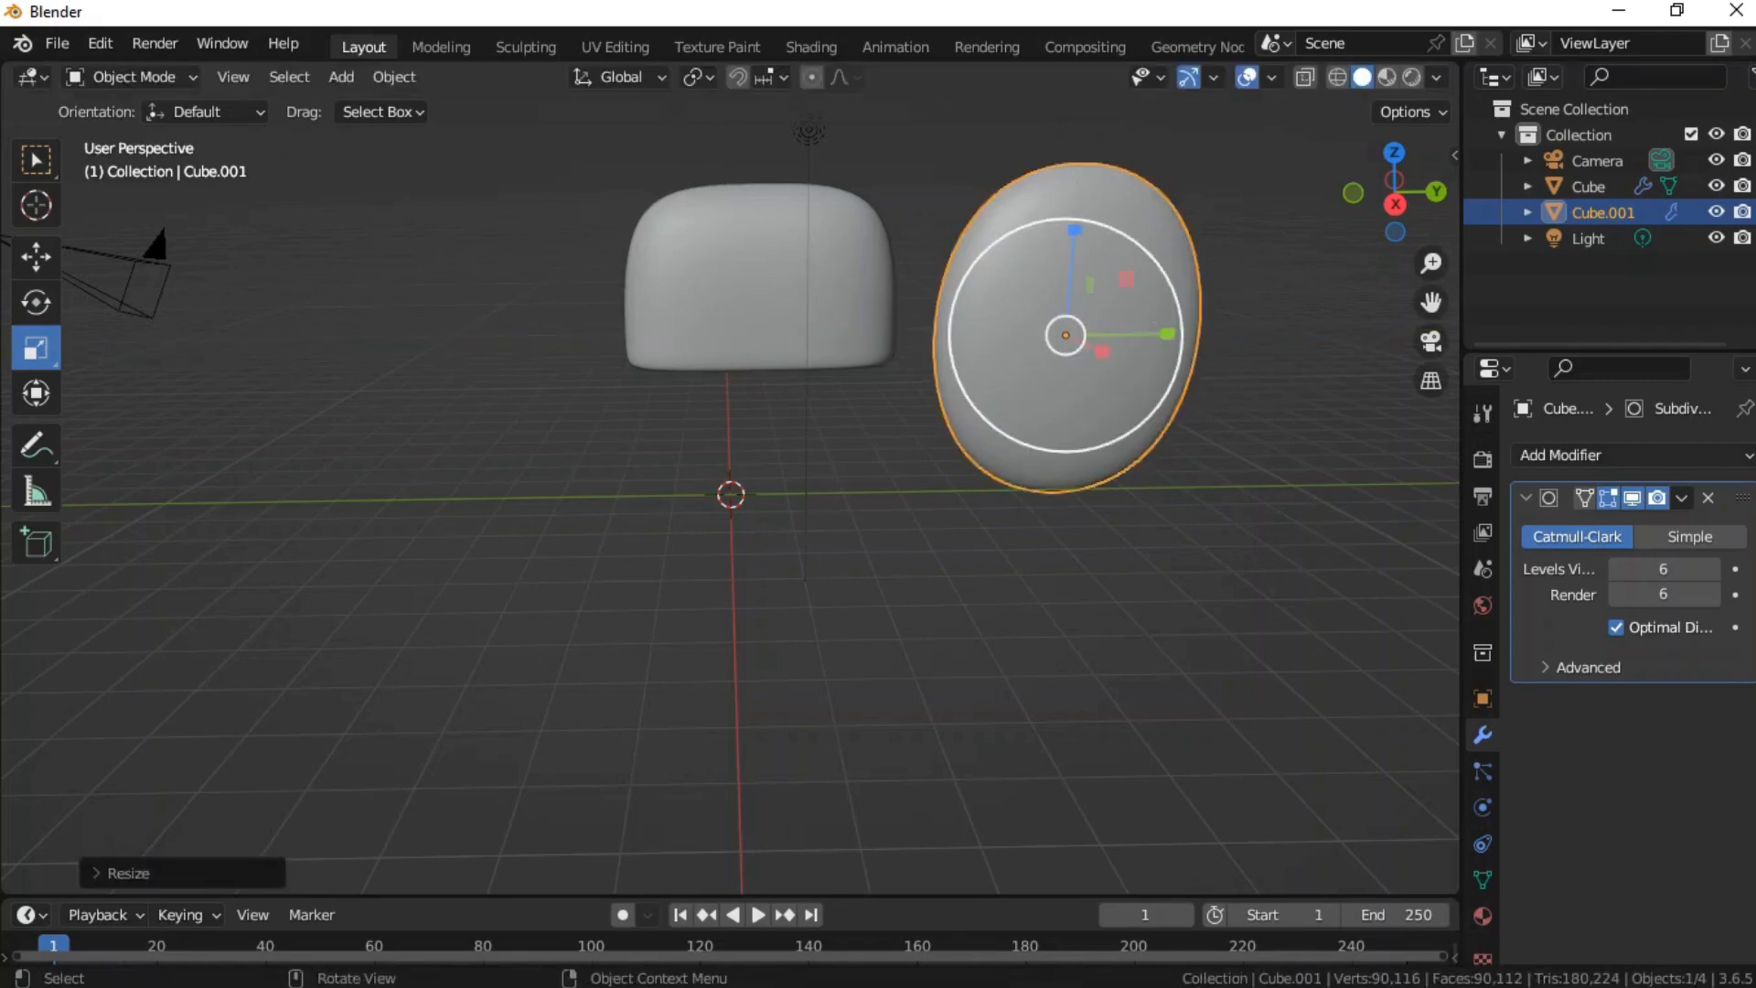
pyautogui.moveTo(1127, 275); pyautogui.dragTo(1074, 228)
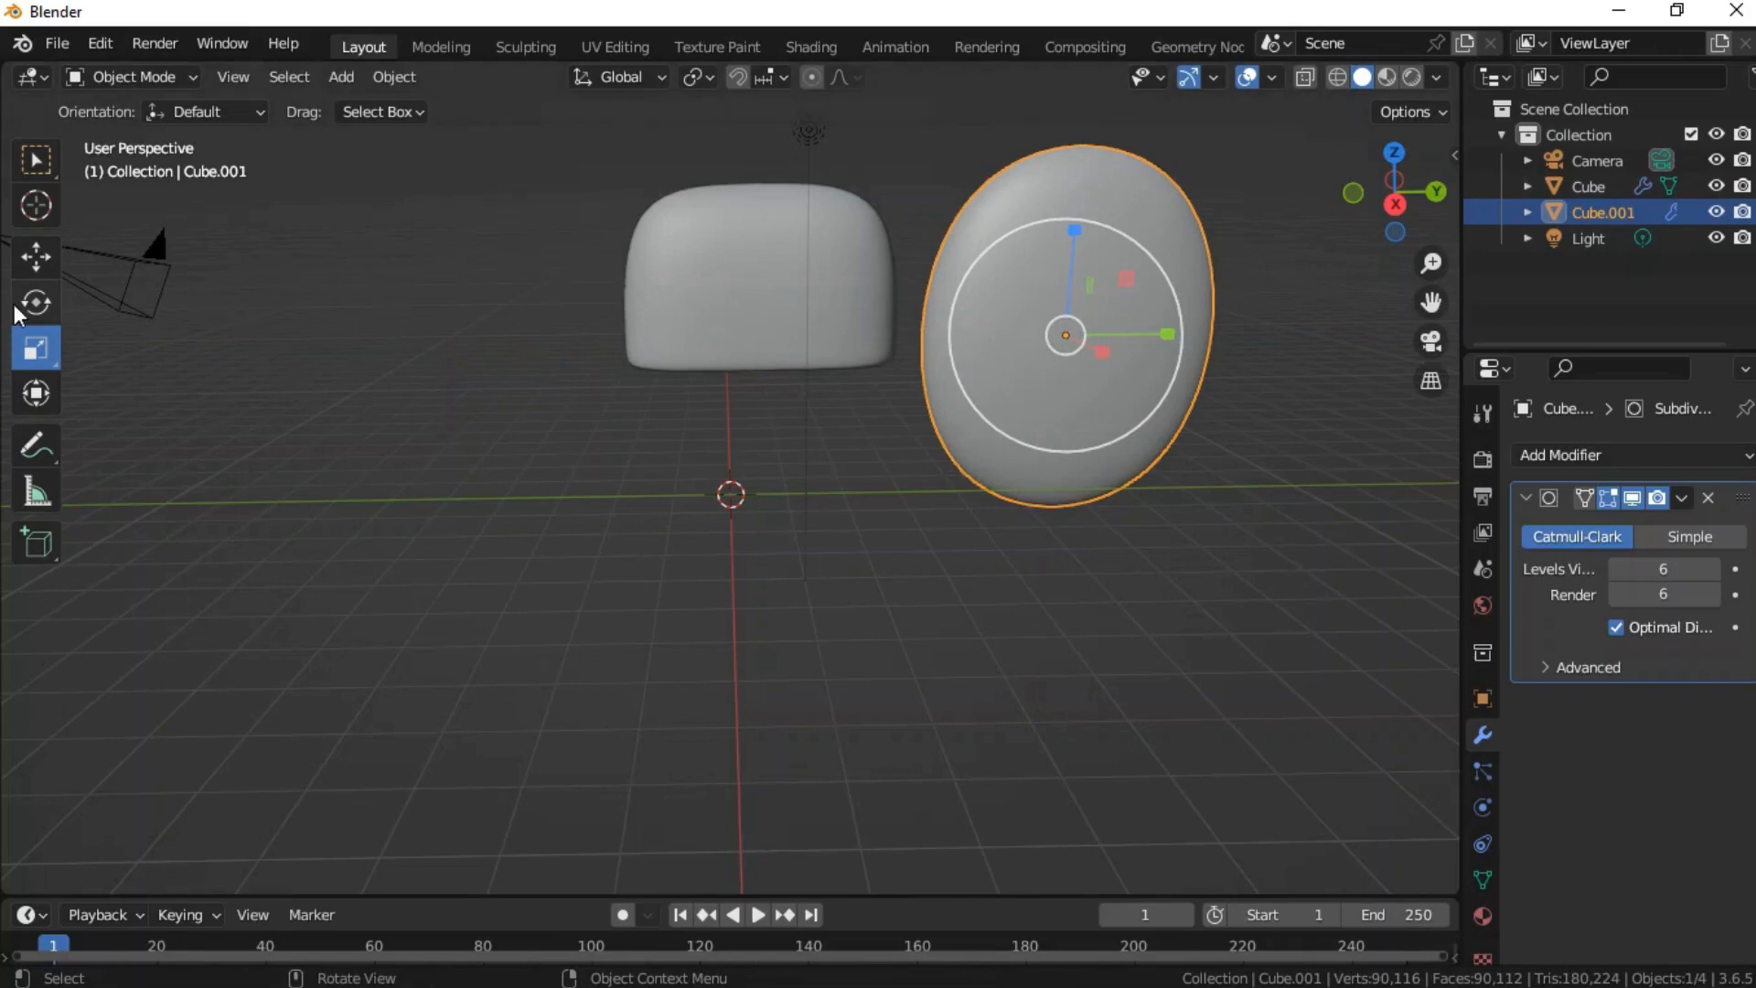
# - Move the oval directly beneath the rounded body, roughly centred under it
pyautogui.click(36, 257)
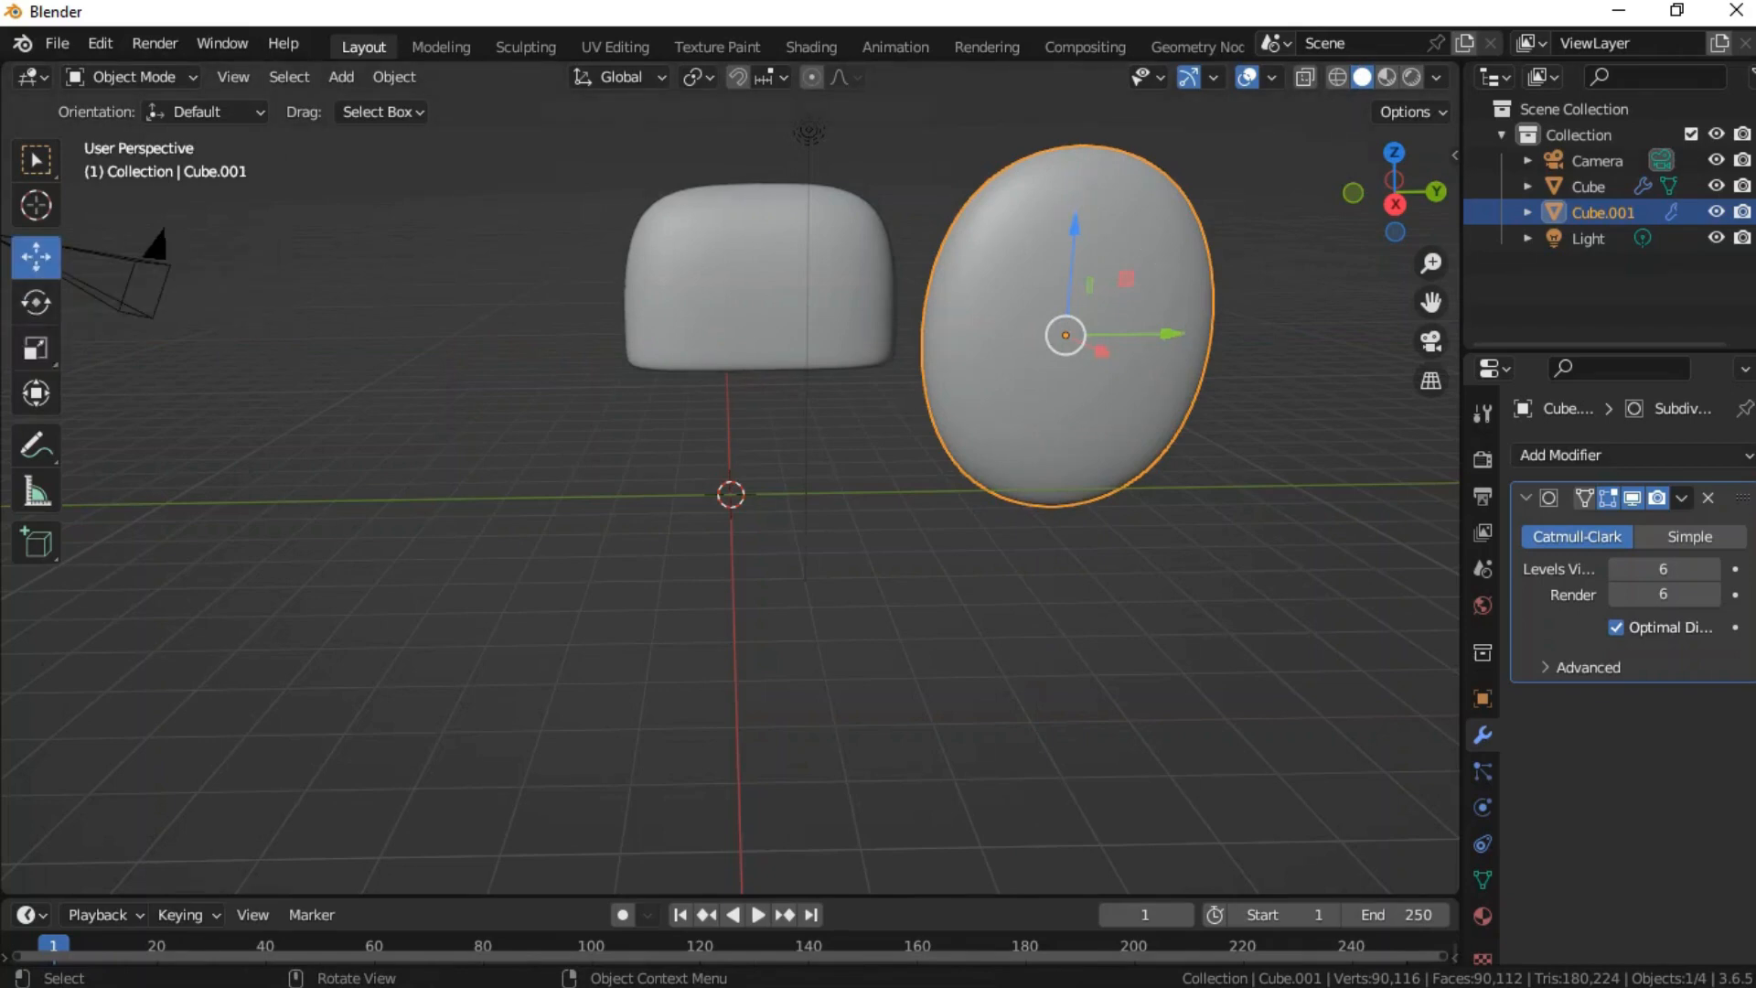
pyautogui.moveTo(1065, 335); pyautogui.dragTo(1086, 430)
pyautogui.click(1031, 203)
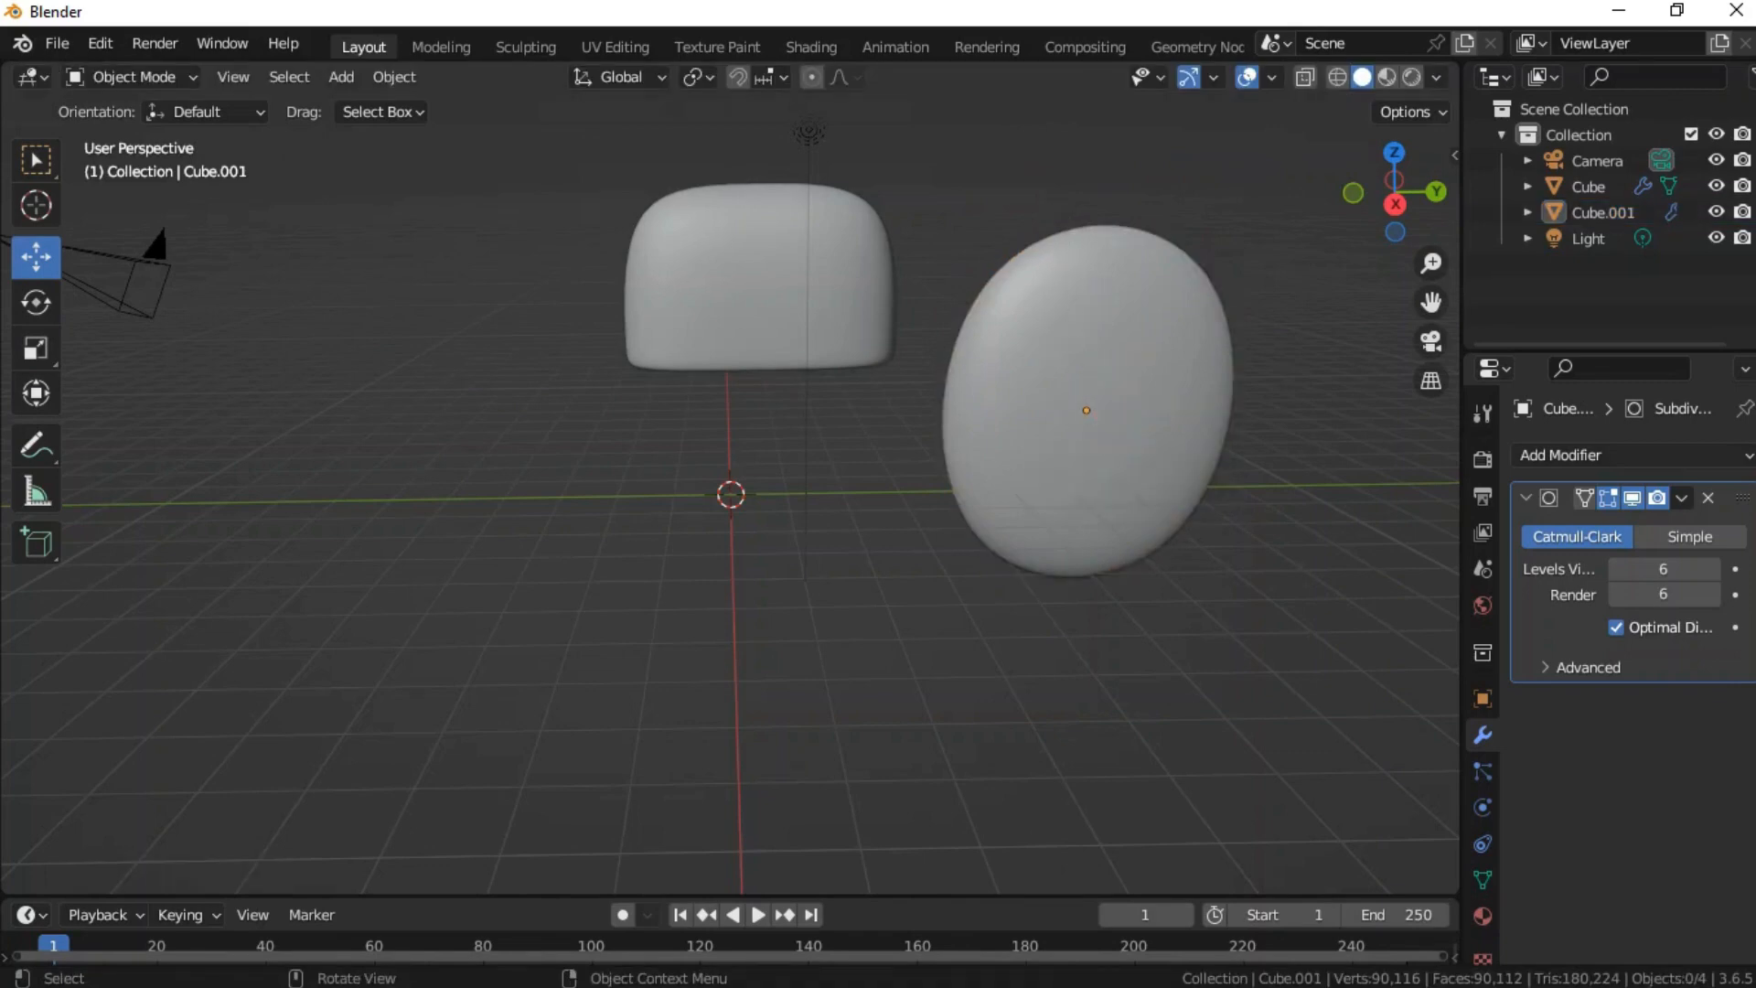
pyautogui.click(1084, 416)
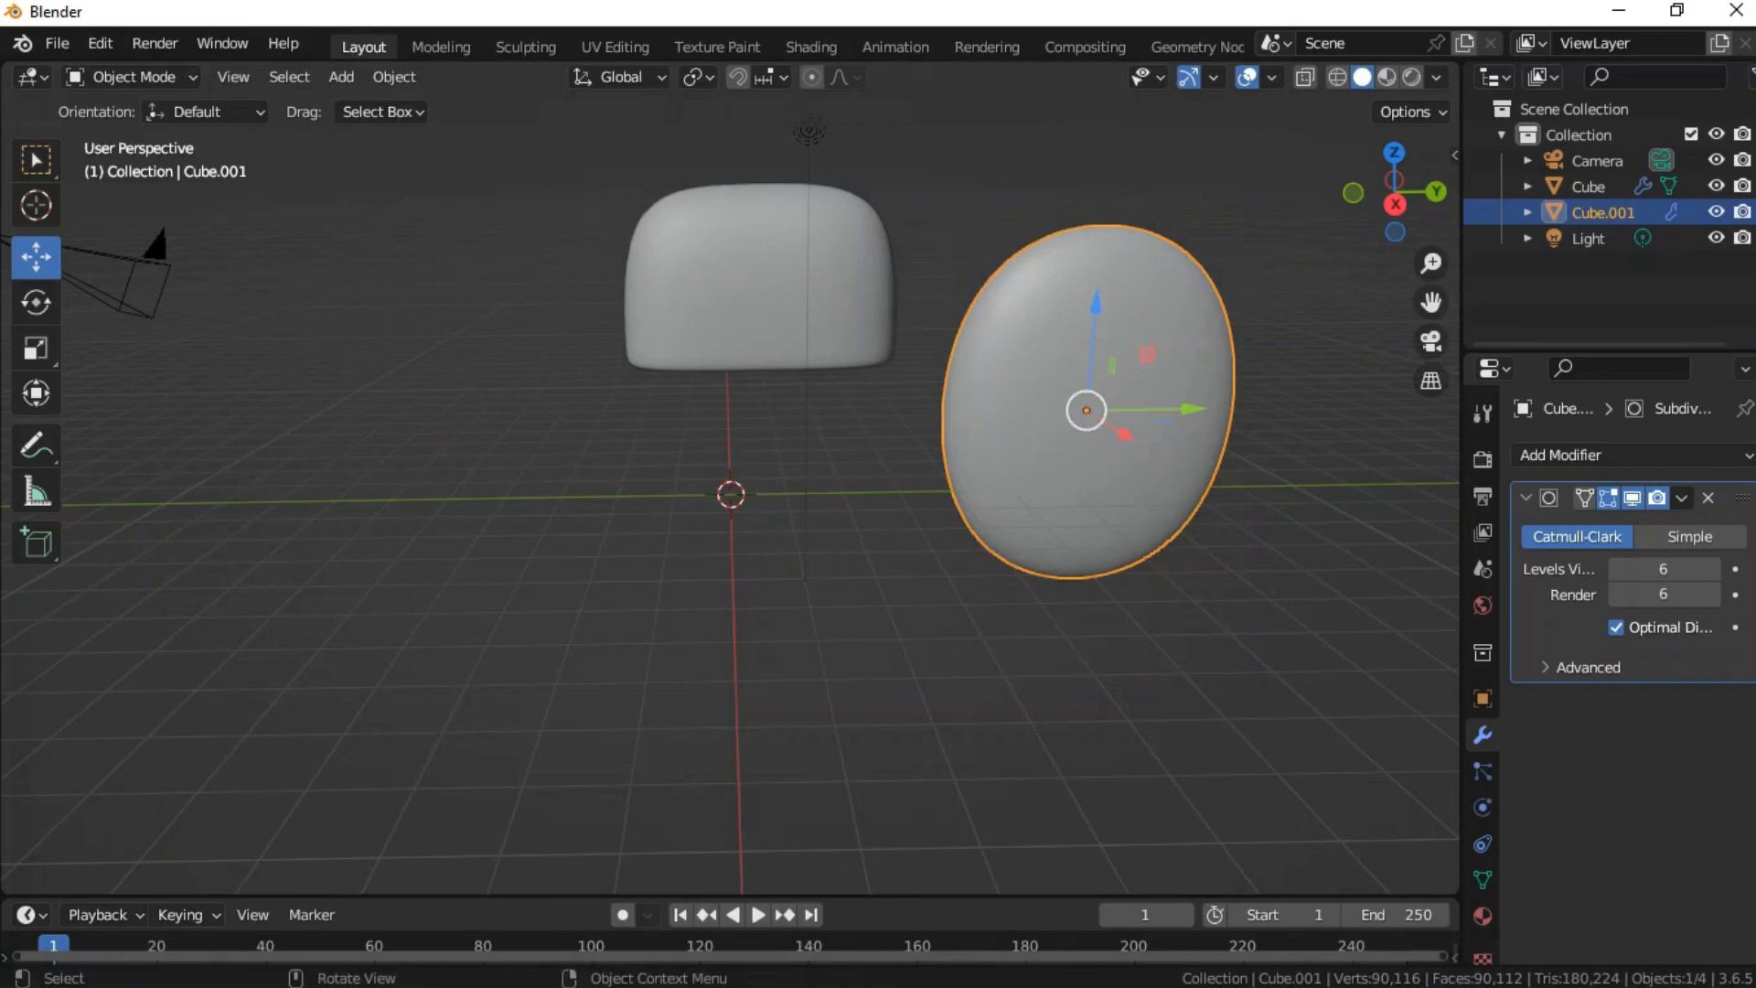
pyautogui.moveTo(1087, 410); pyautogui.dragTo(752, 567)
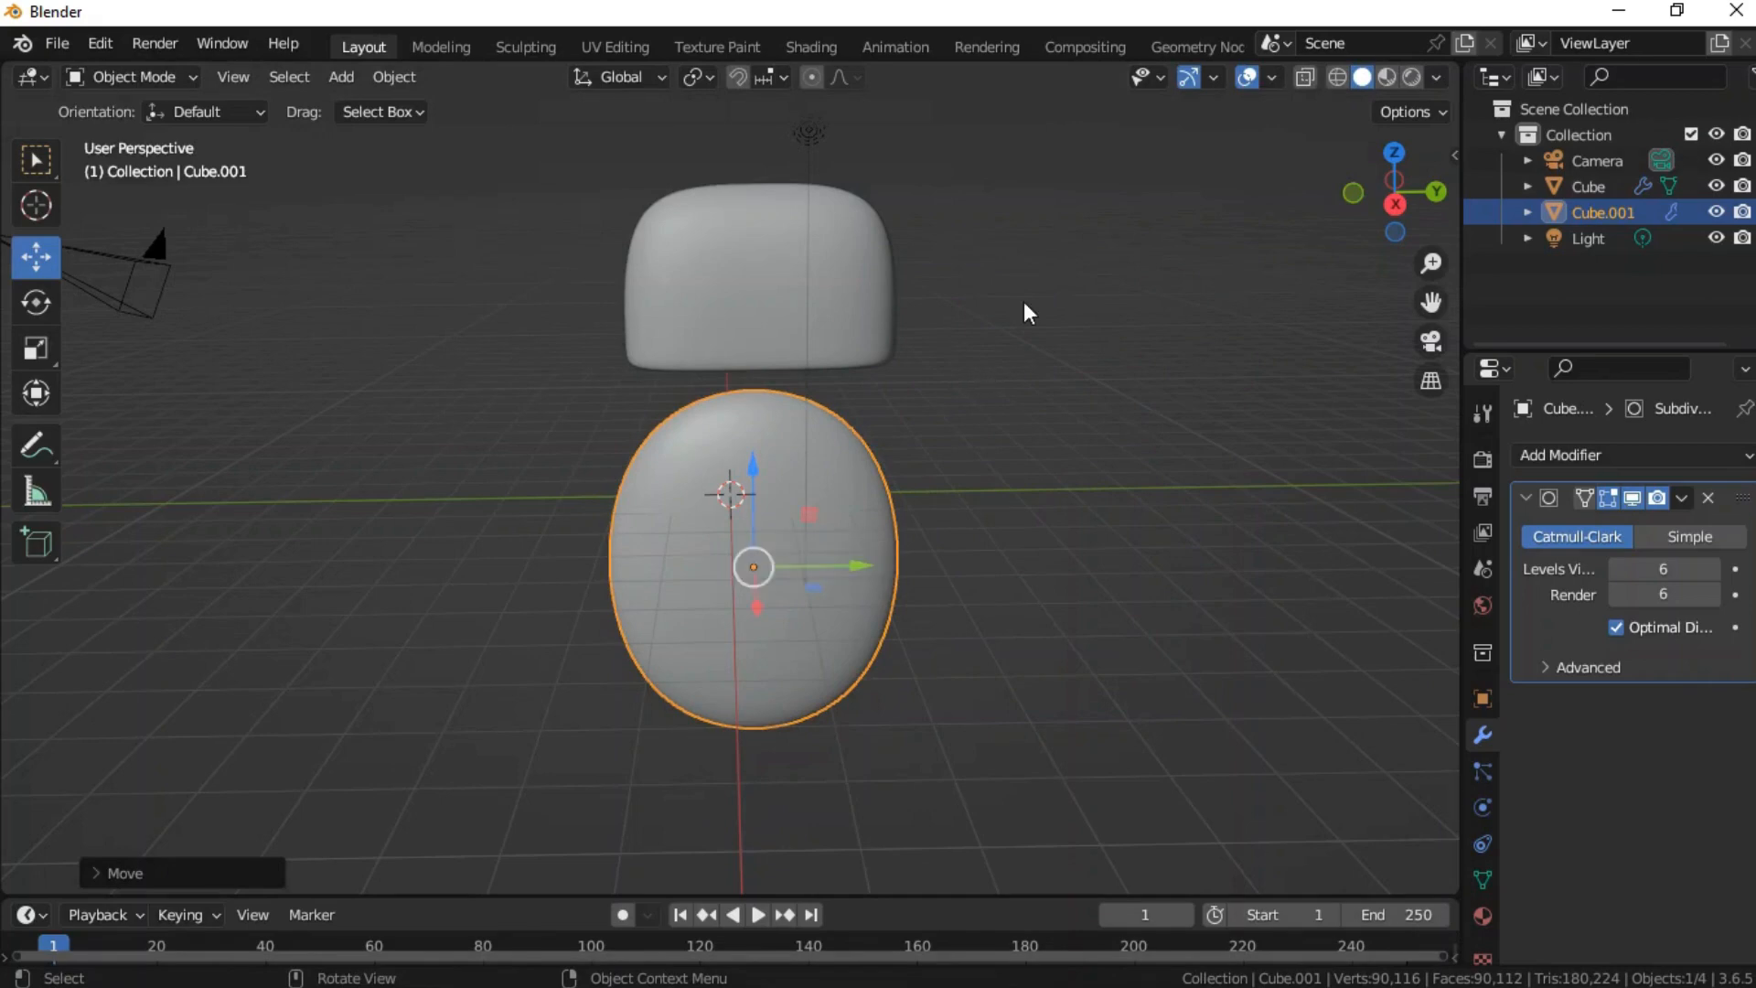
# - Add a horizontal loop cut to the oval in Edit Mode, slide it fully to the upper edge to flatten the top, and return to Object Mode
pyautogui.press('Tab')
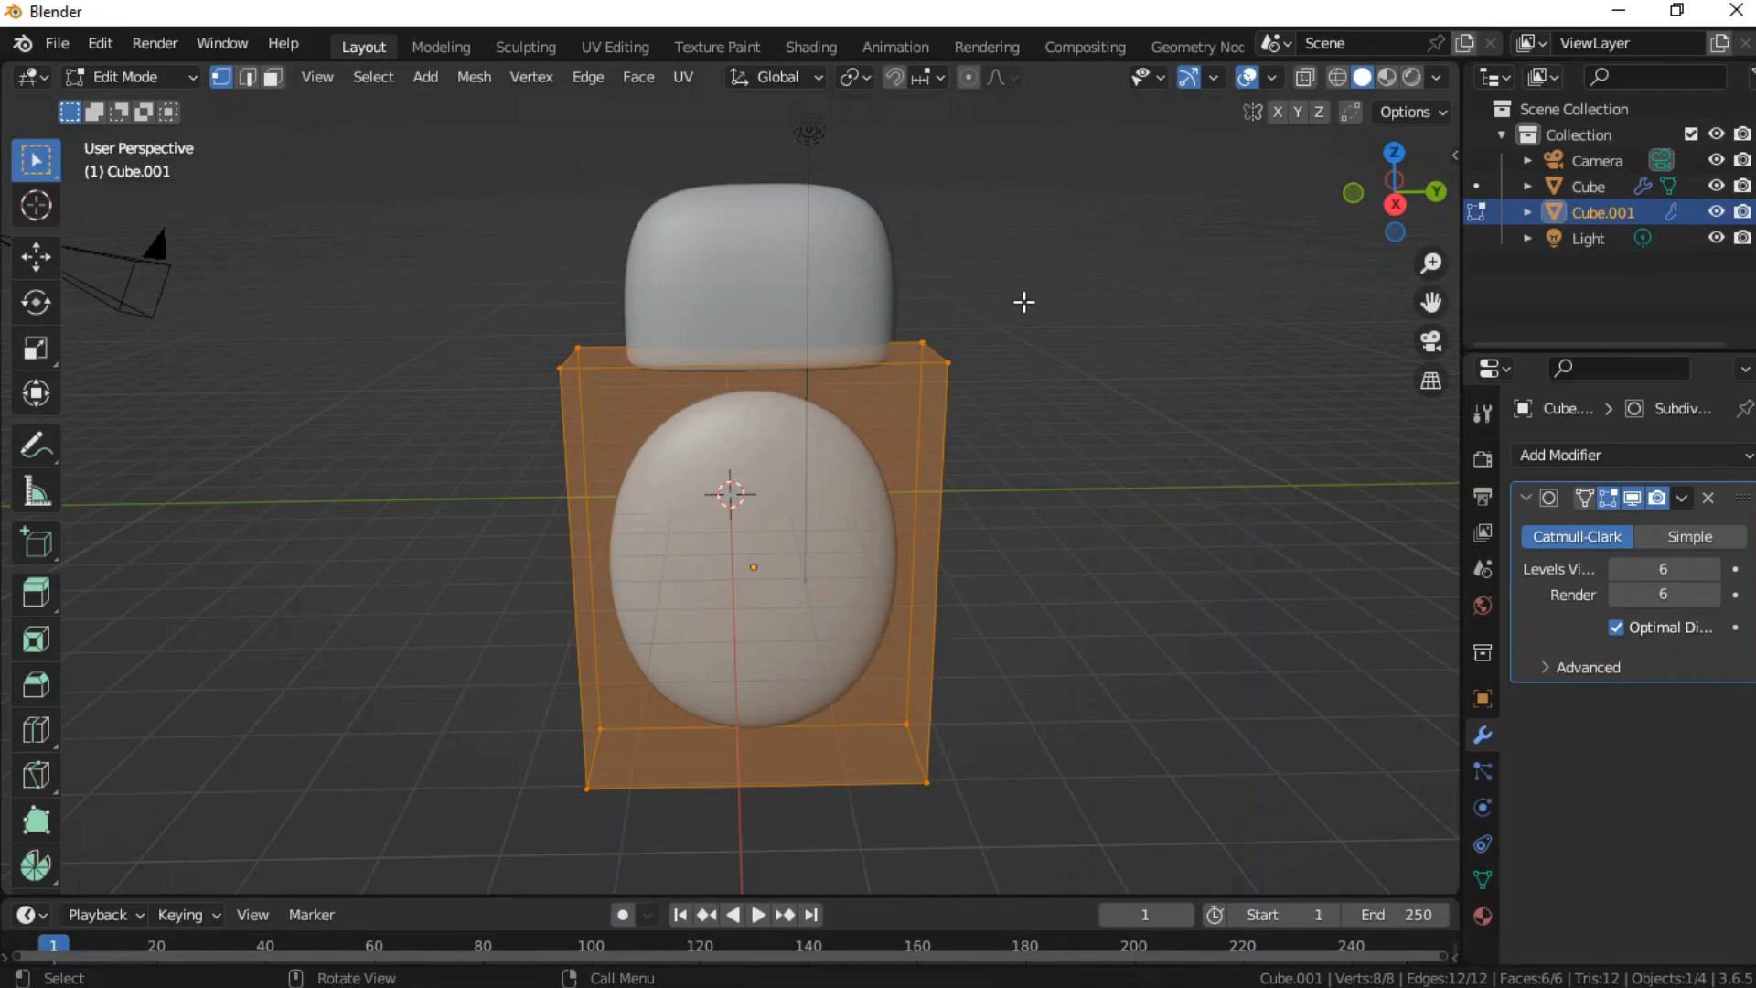
pyautogui.hotkey('ctrl', 'r')
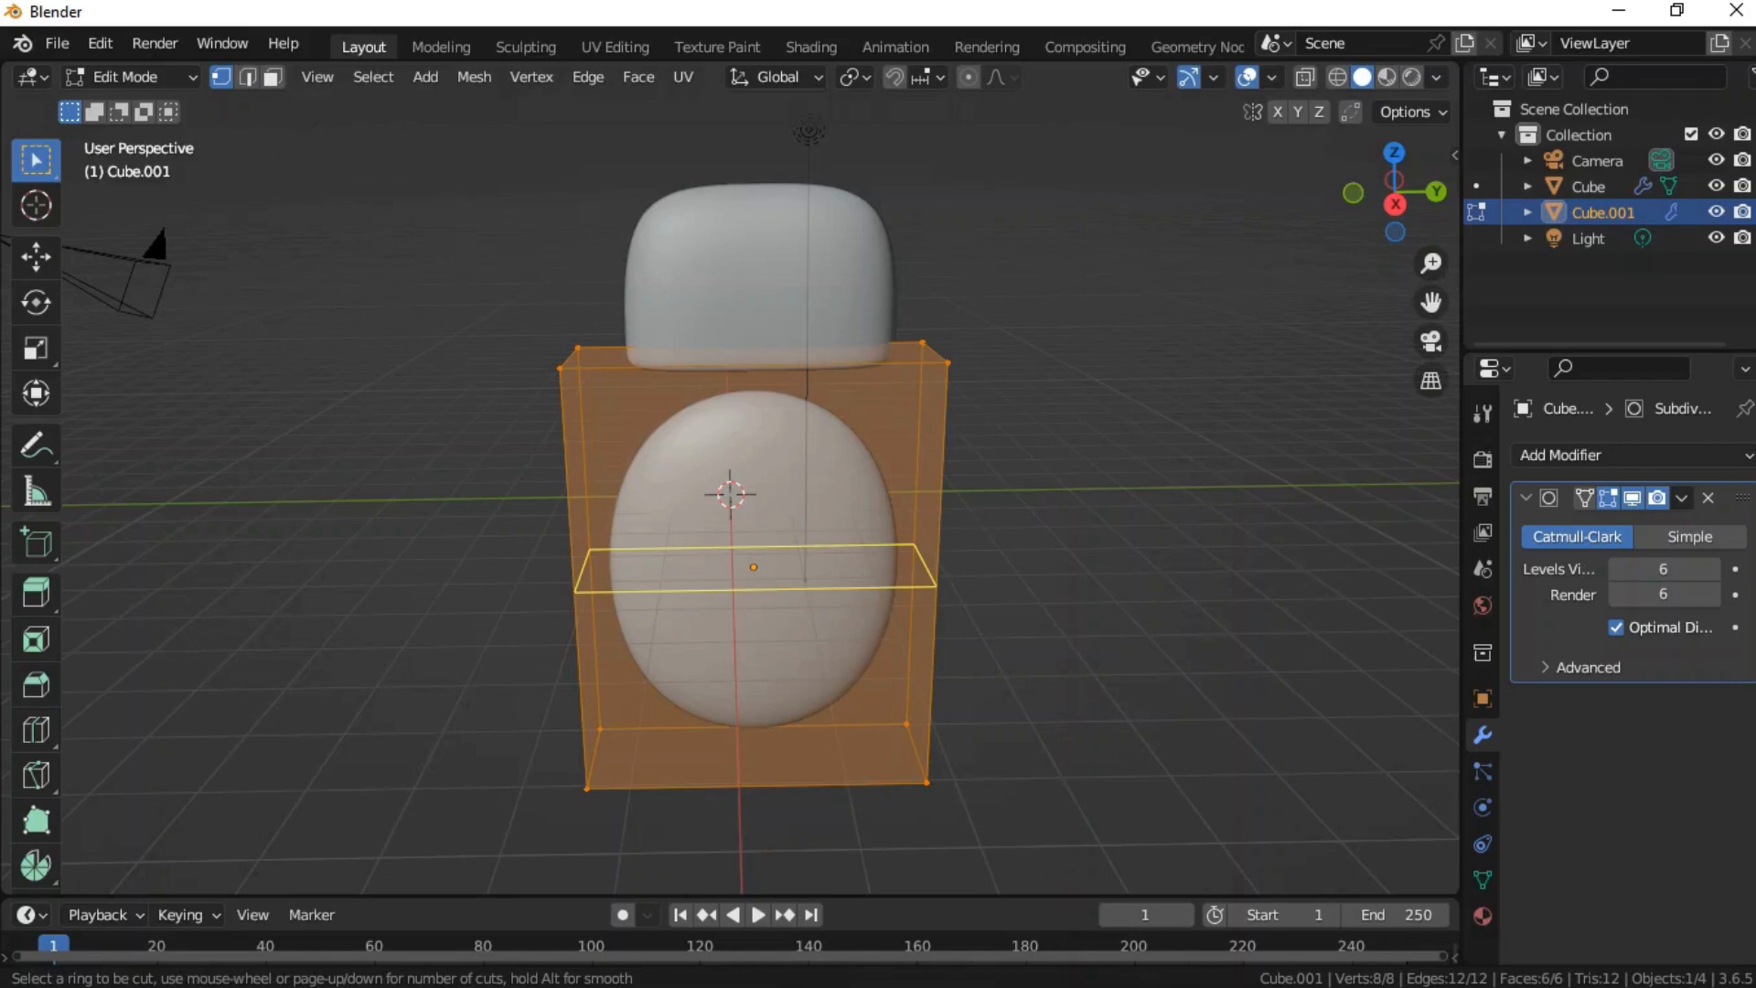
pyautogui.click(949, 545)
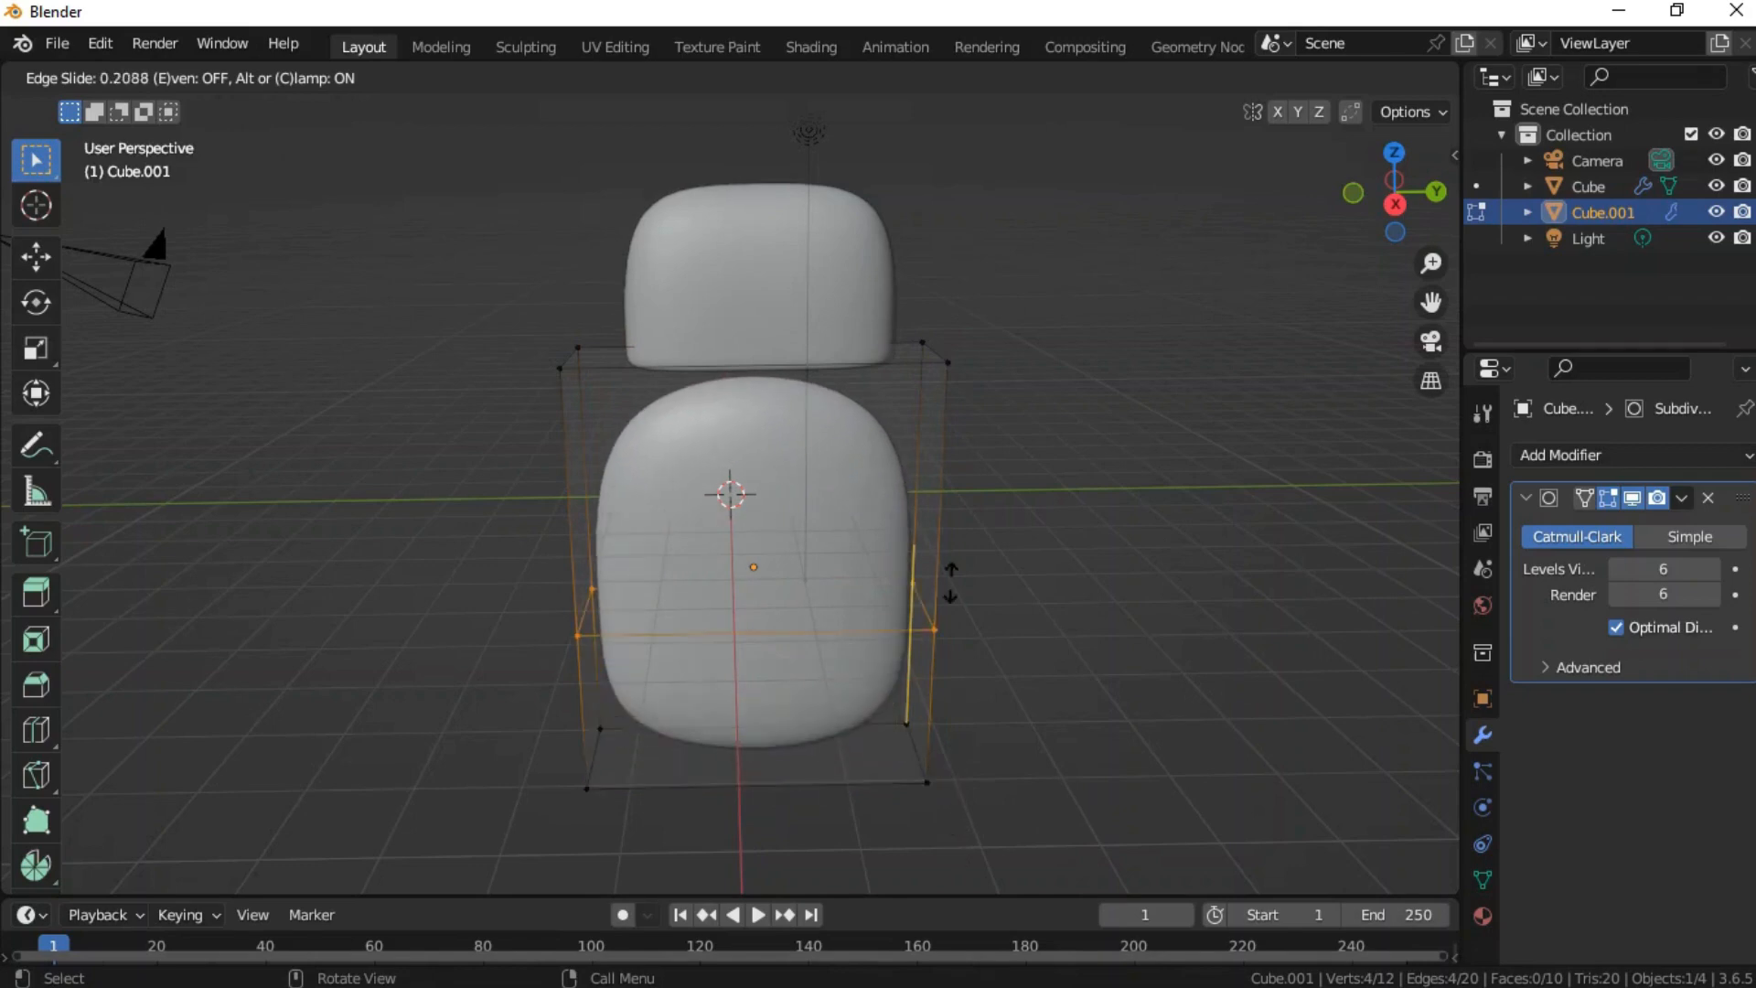
pyautogui.click(960, 306)
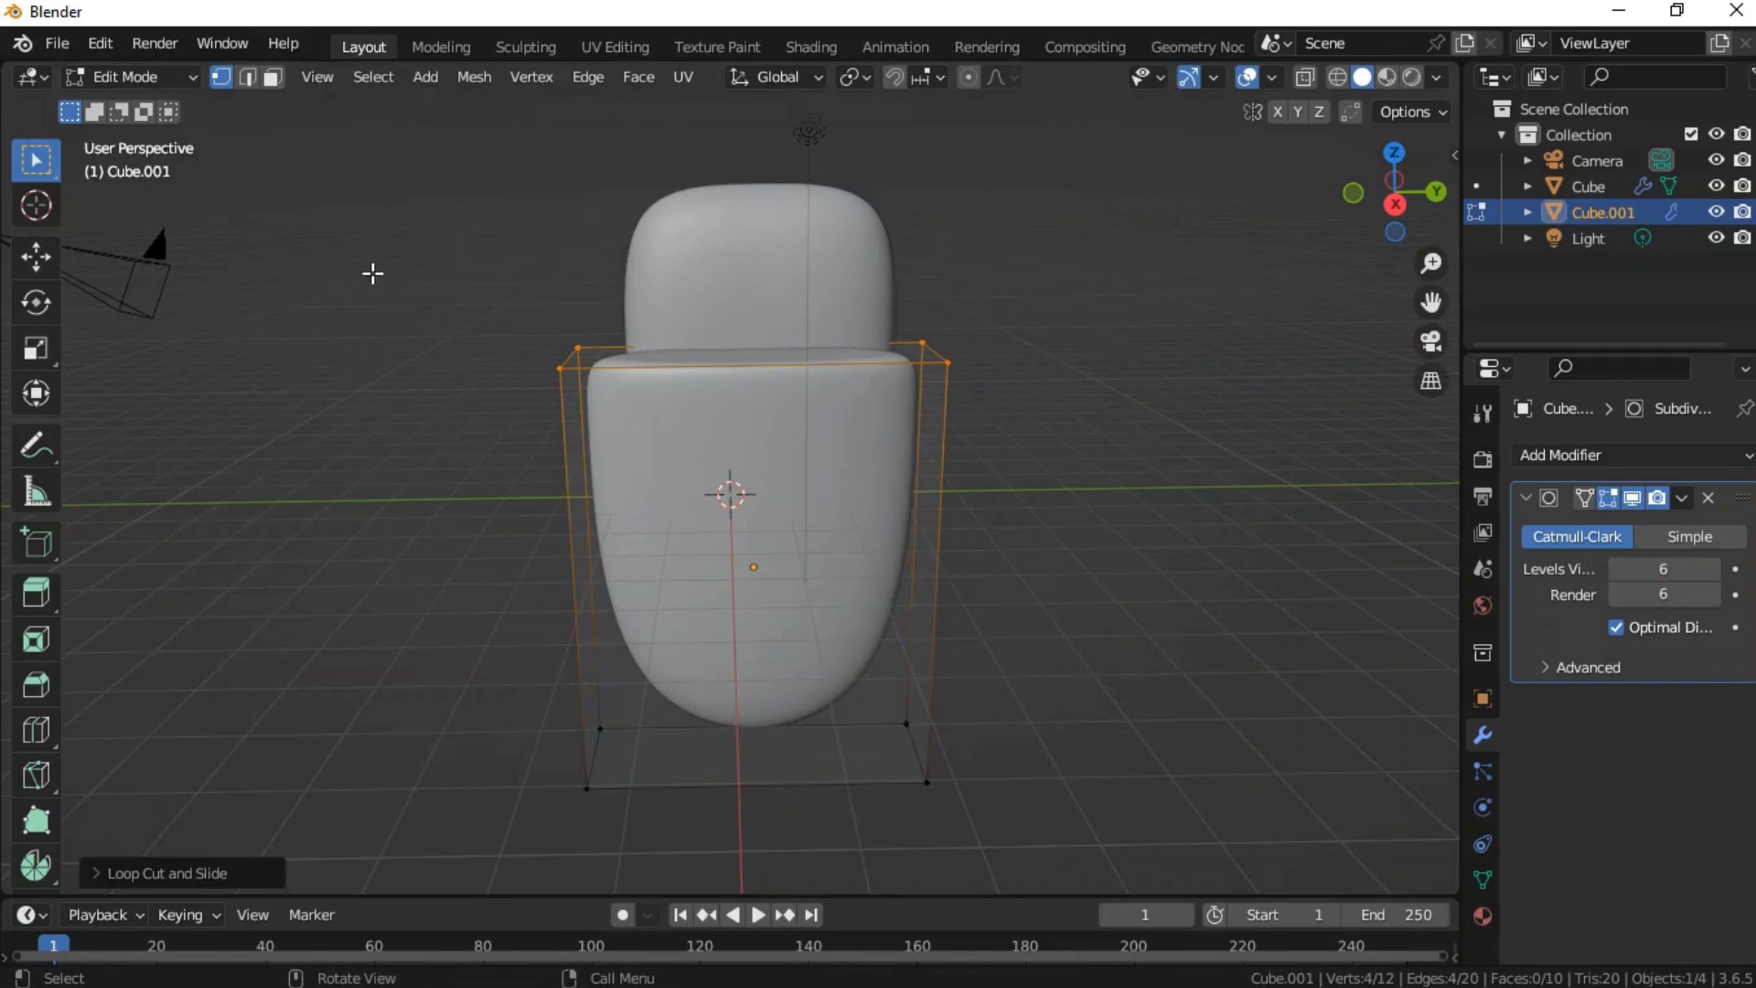
pyautogui.press('Tab')
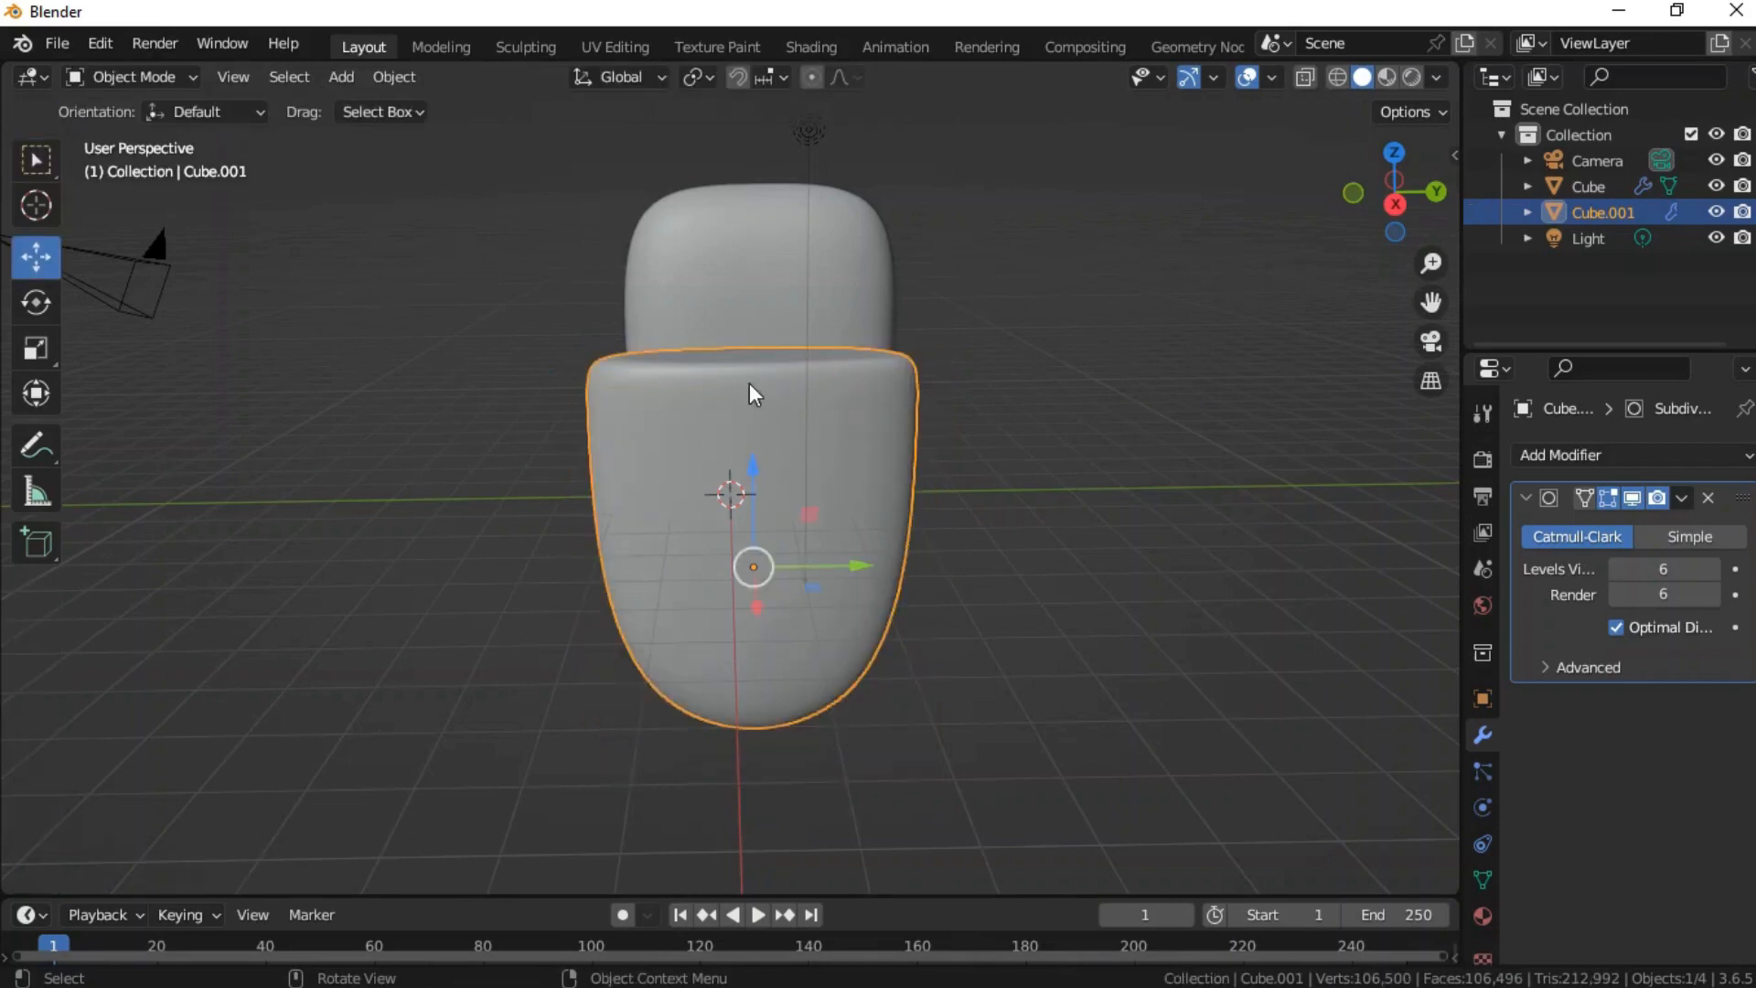
# - Raise the upper rounded body clear of the lower piece and align the lower piece under it along X in a side view
pyautogui.click(764, 275)
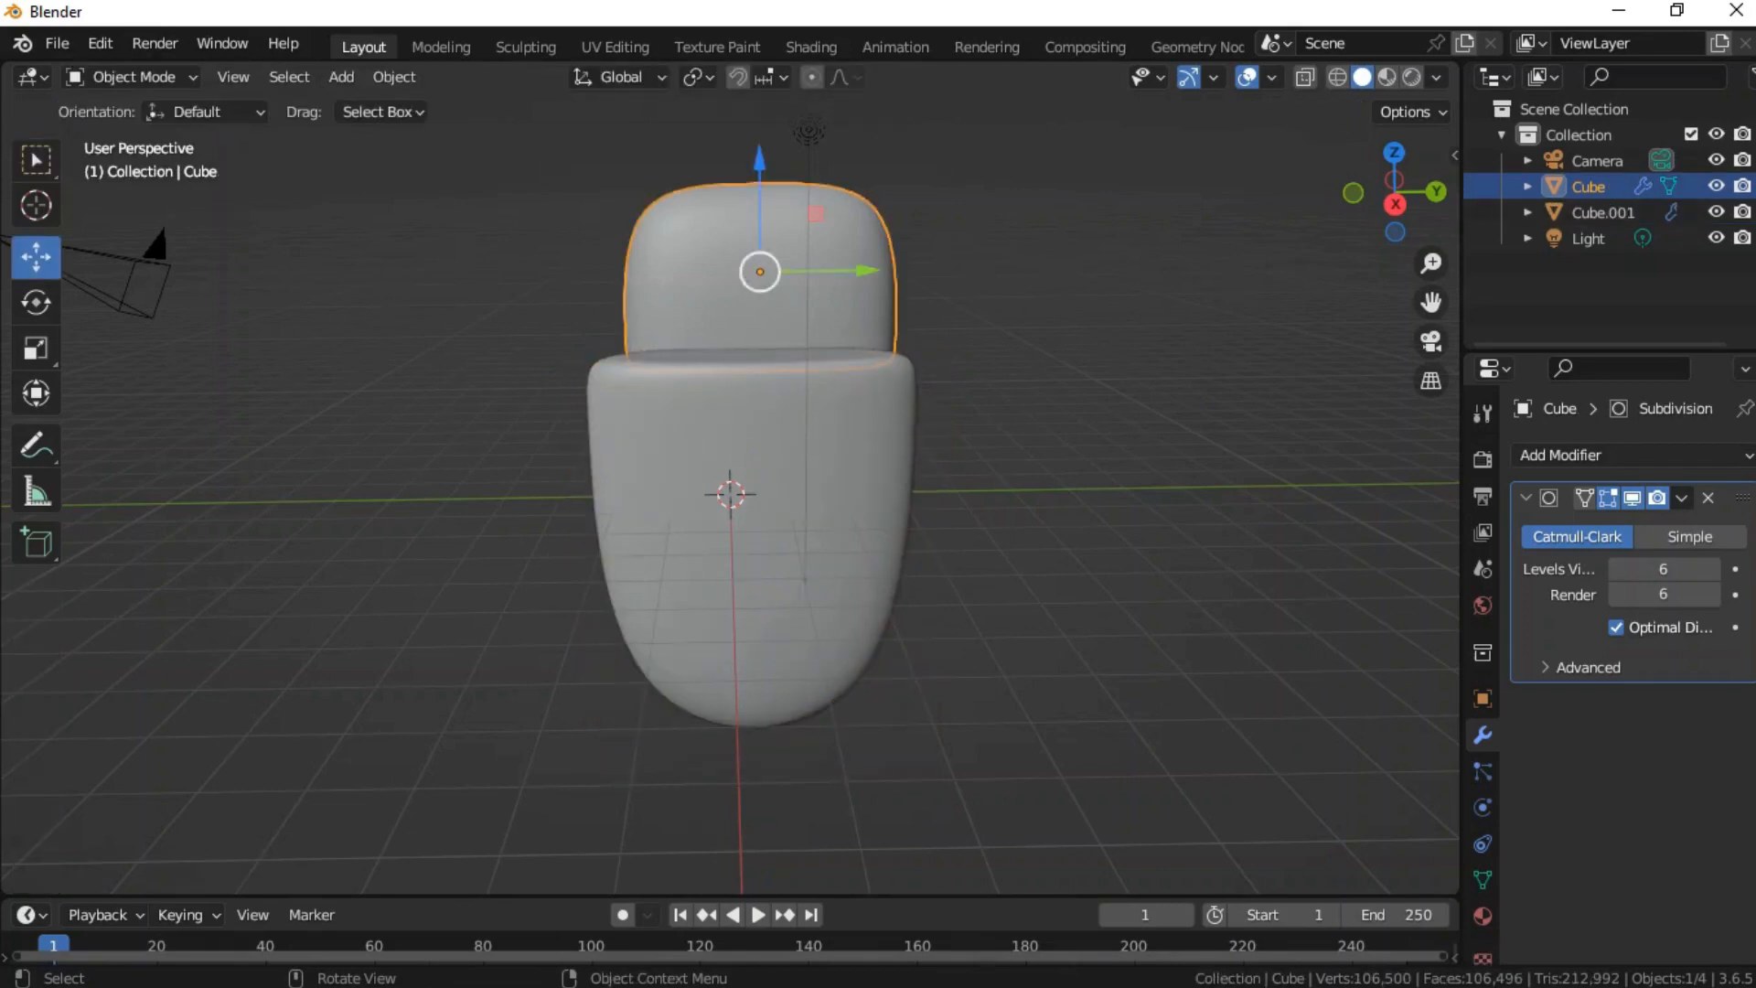
pyautogui.moveTo(760, 272); pyautogui.dragTo(765, 238)
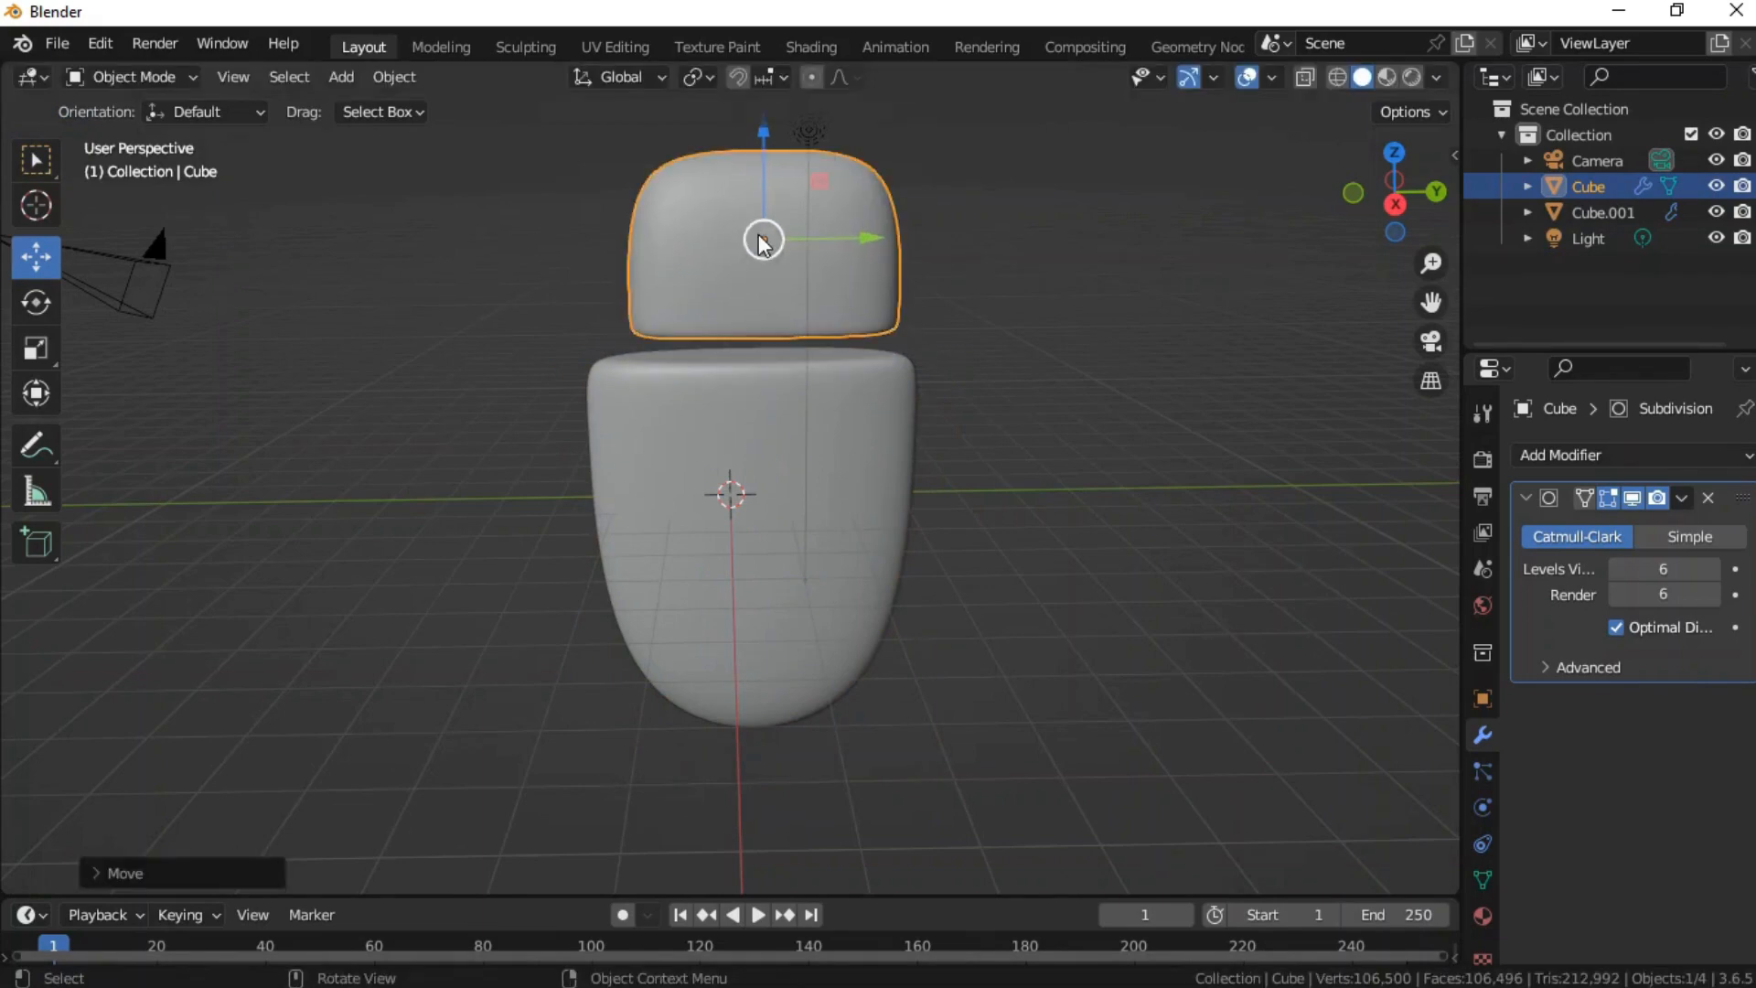
pyautogui.moveTo(1443, 199); pyautogui.dragTo(1145, 147)
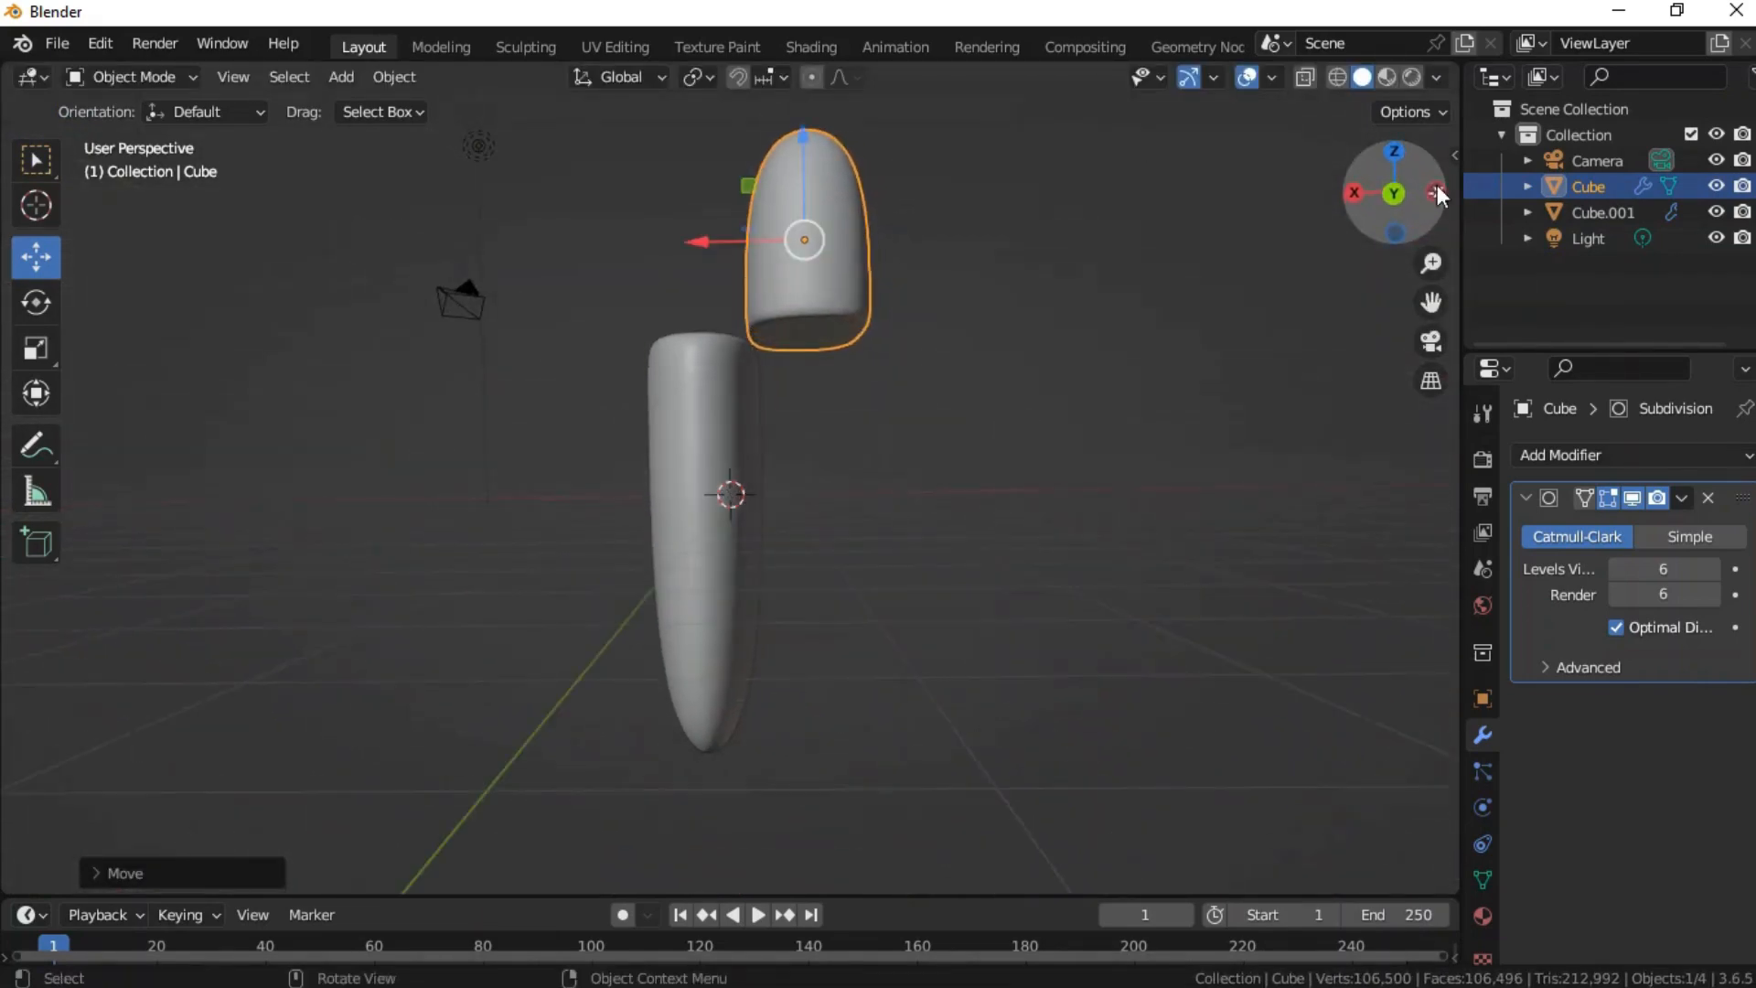
pyautogui.moveTo(805, 236); pyautogui.dragTo(805, 213)
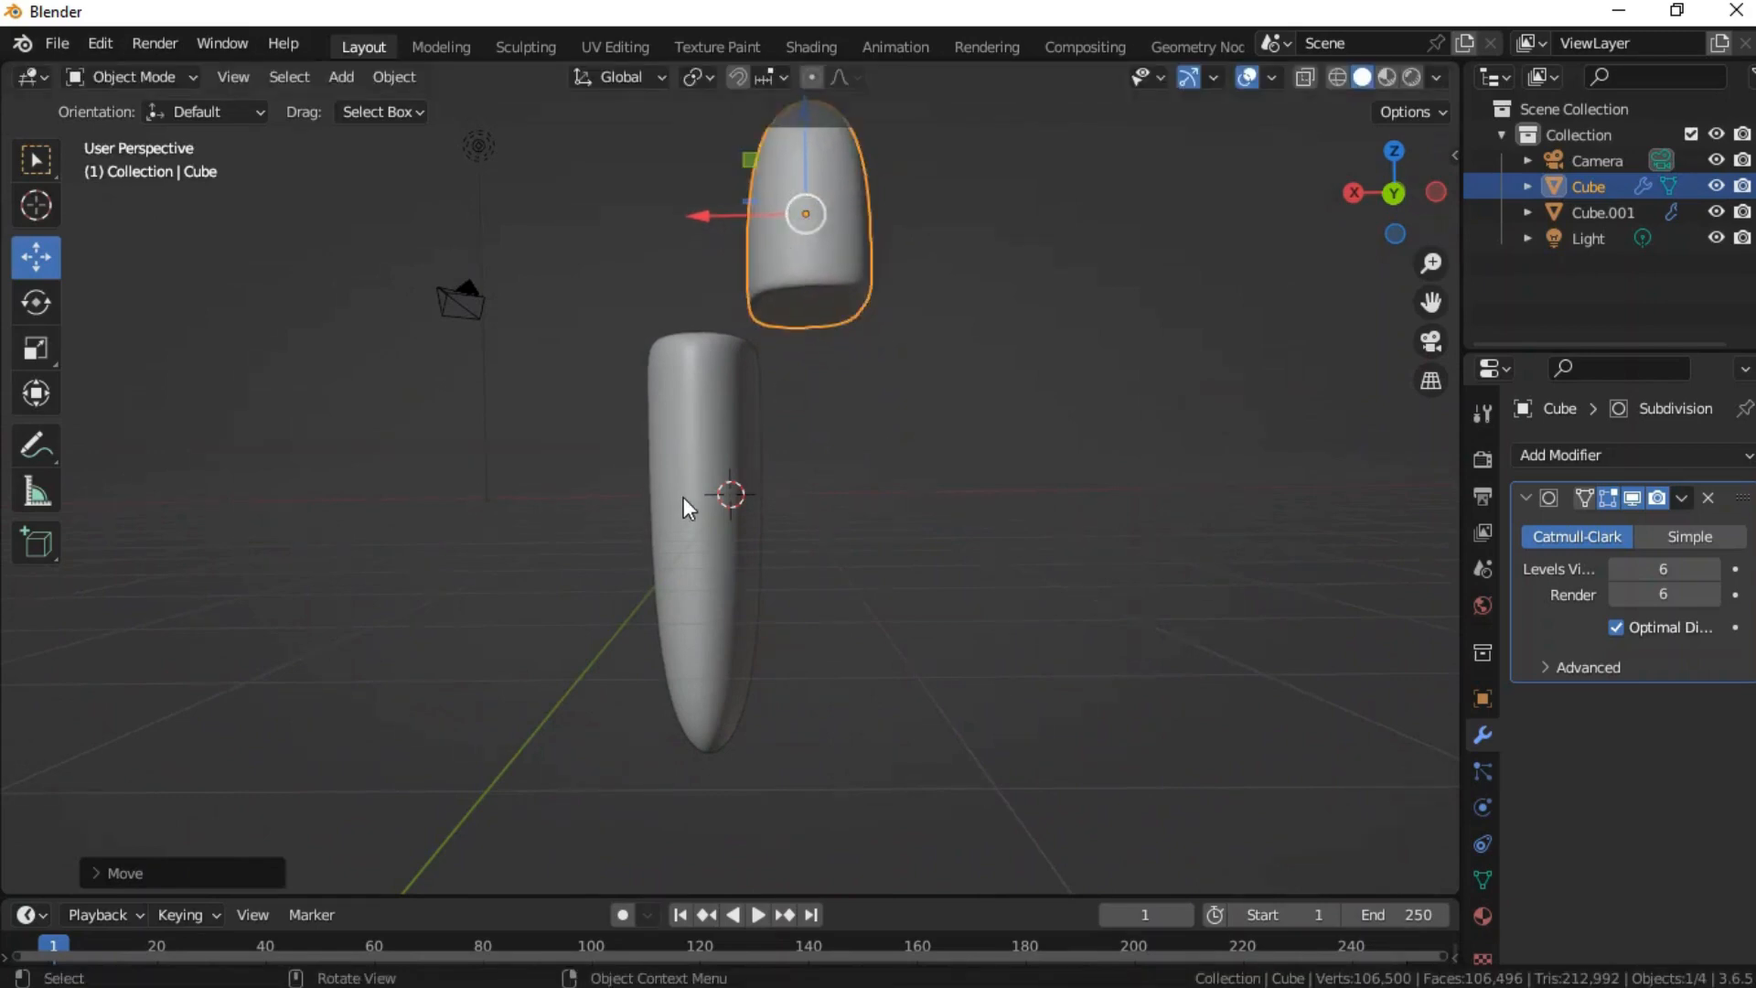
pyautogui.click(683, 497)
pyautogui.moveTo(709, 566); pyautogui.dragTo(806, 550)
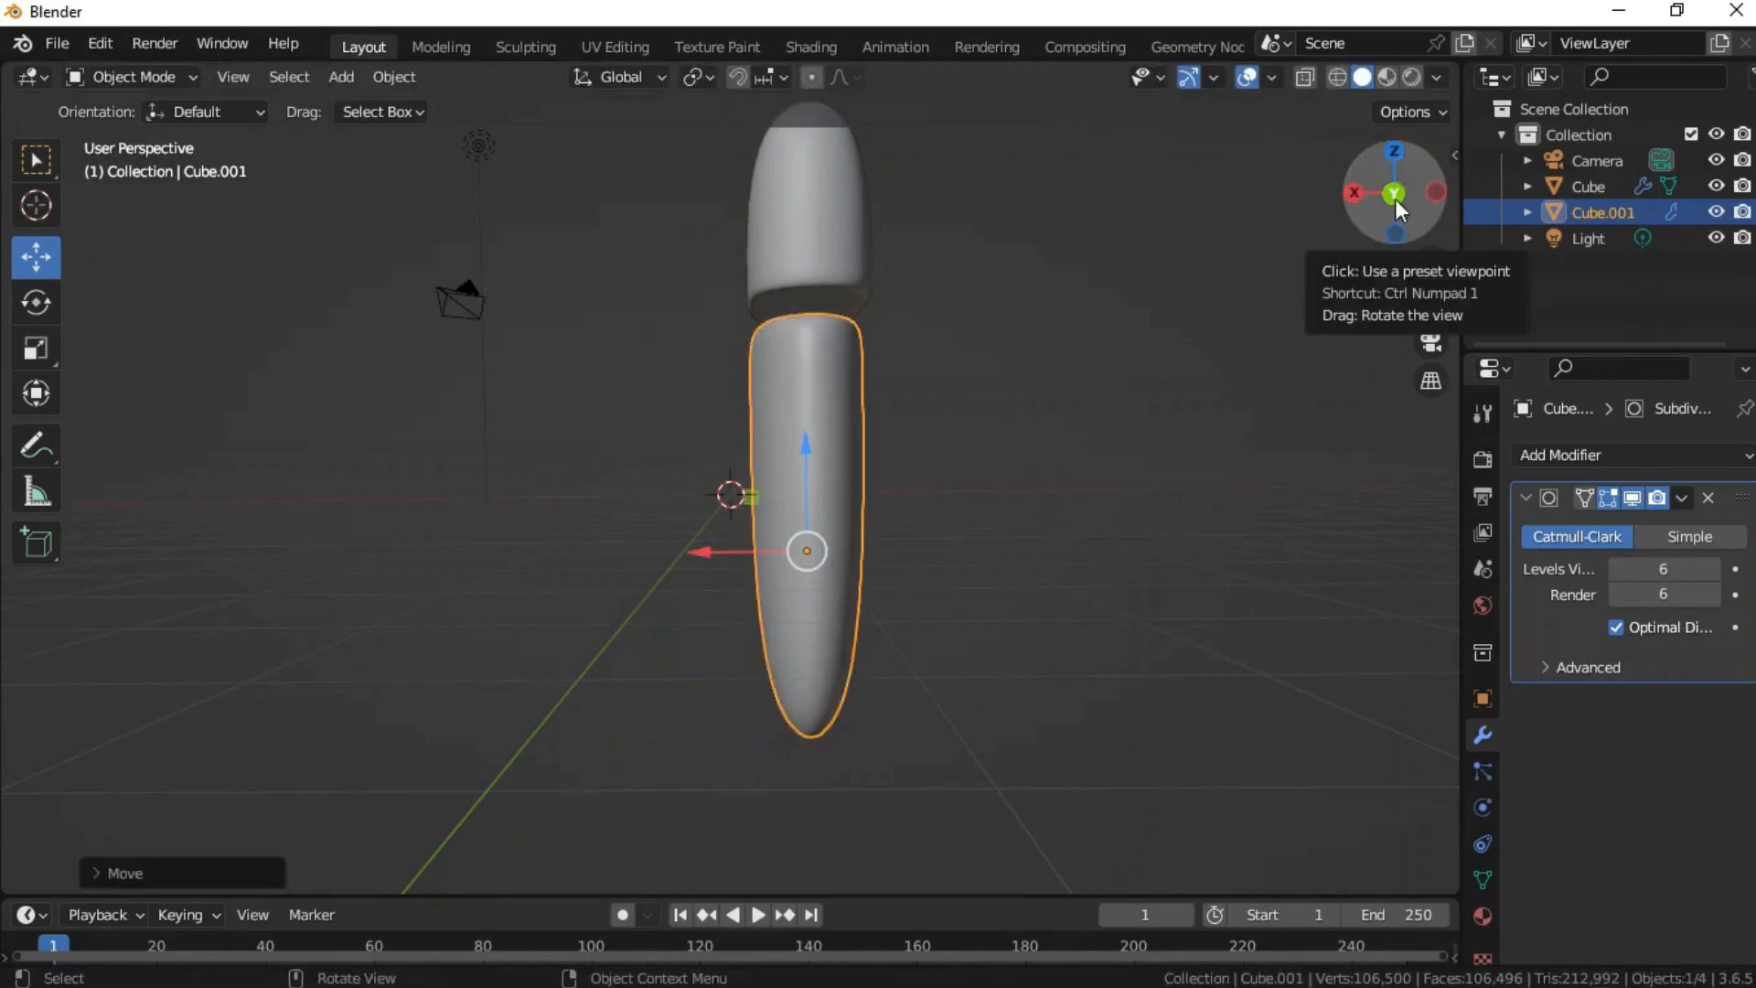
# - Scale the lower piece down in the YZ plane so it is slightly narrower than the upper body
pyautogui.moveTo(1395, 196); pyautogui.dragTo(1416, 196)
pyautogui.moveTo(62, 225); pyautogui.dragTo(219, 222)
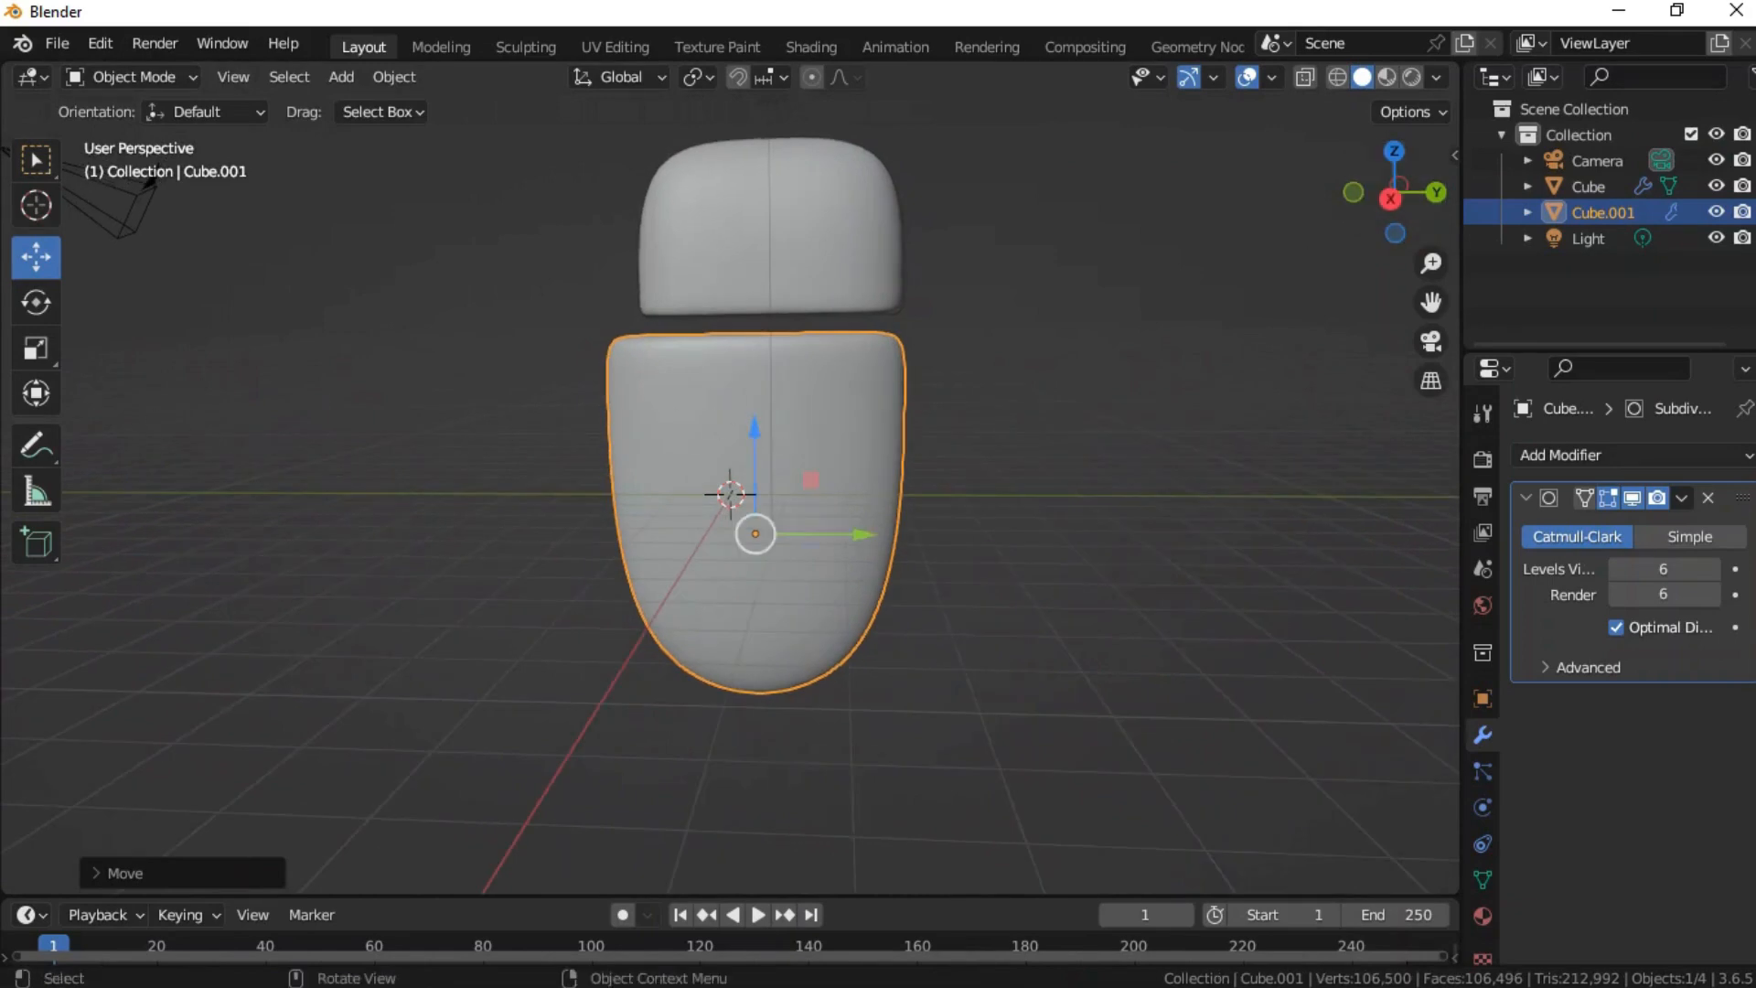
pyautogui.click(36, 348)
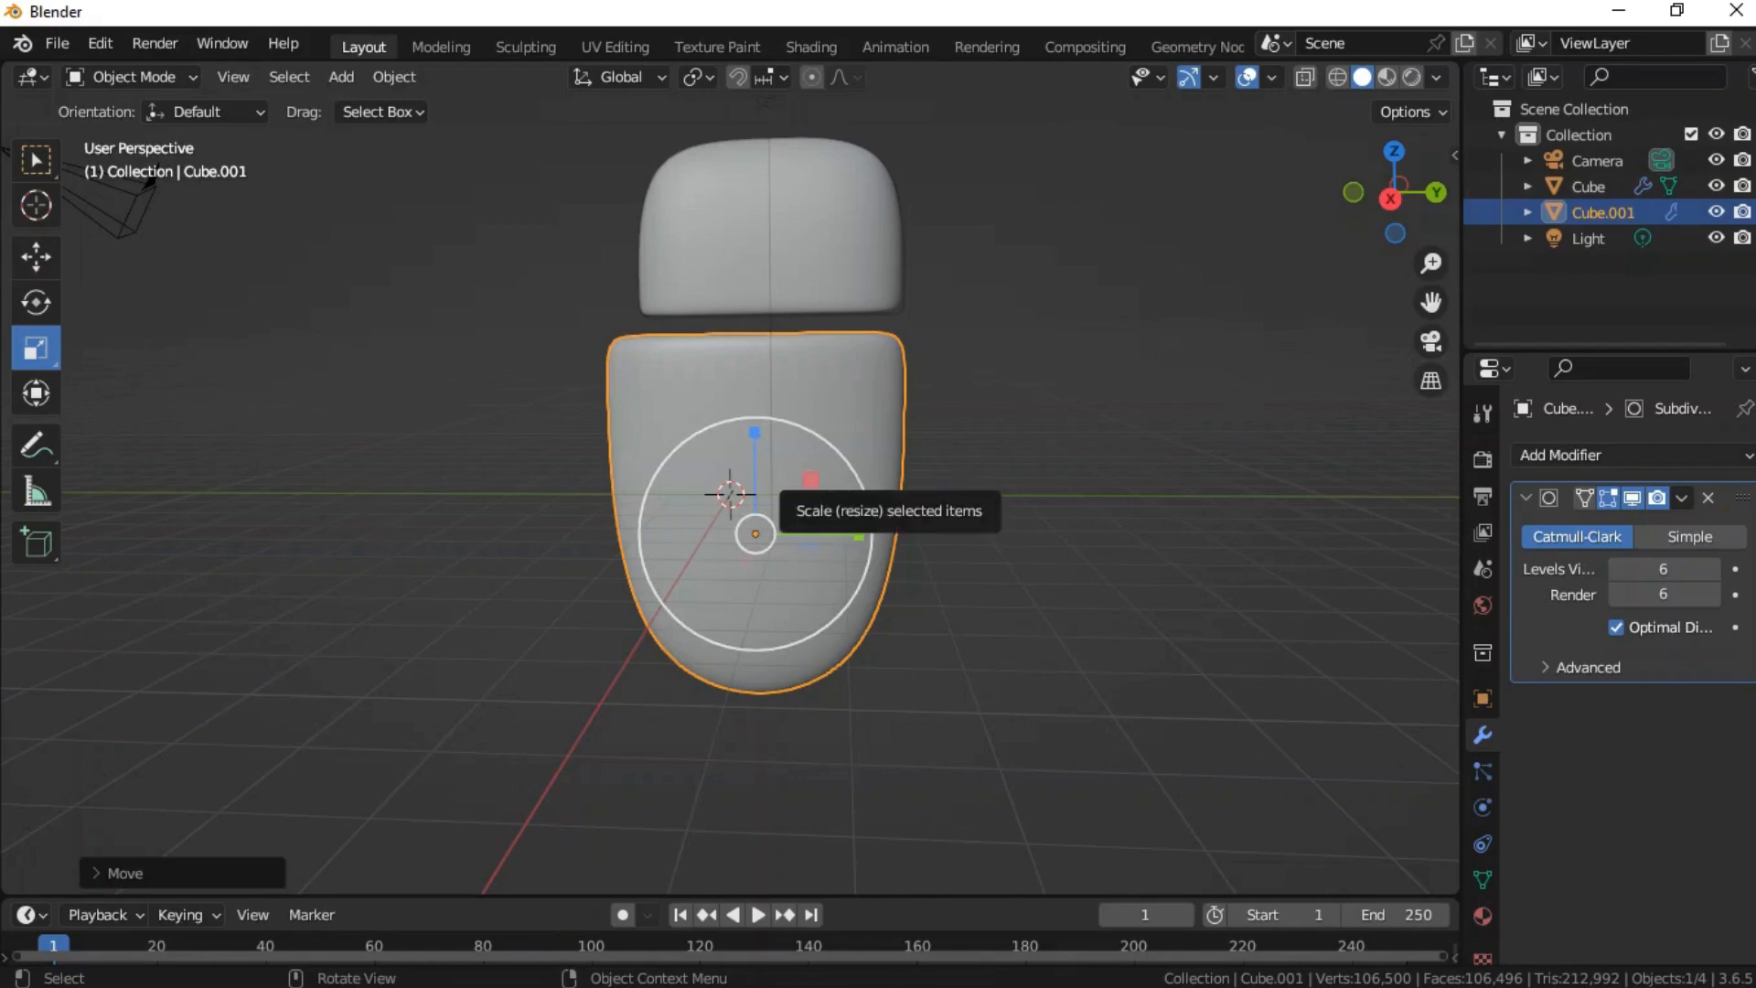
pyautogui.moveTo(811, 478); pyautogui.dragTo(799, 488)
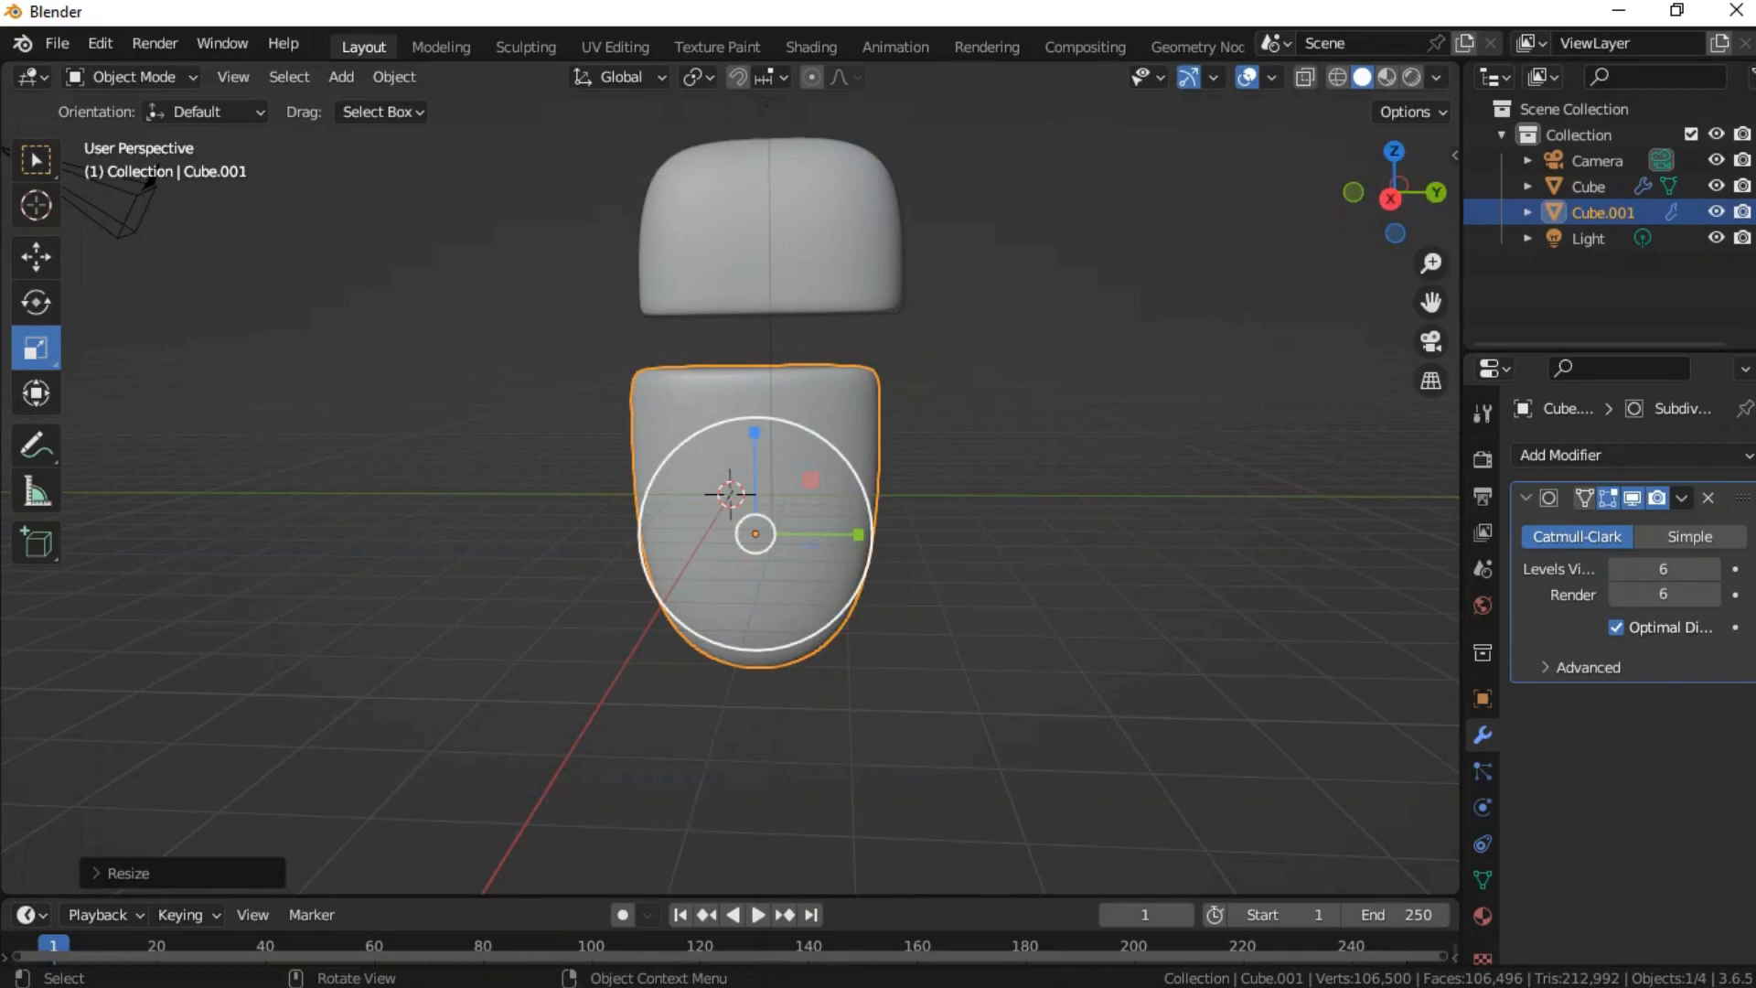
# - Stretch the lower piece slightly along Z and Y, and move it up to leave only a narrow gap beneath the upper body
pyautogui.moveTo(750, 425); pyautogui.dragTo(748, 414)
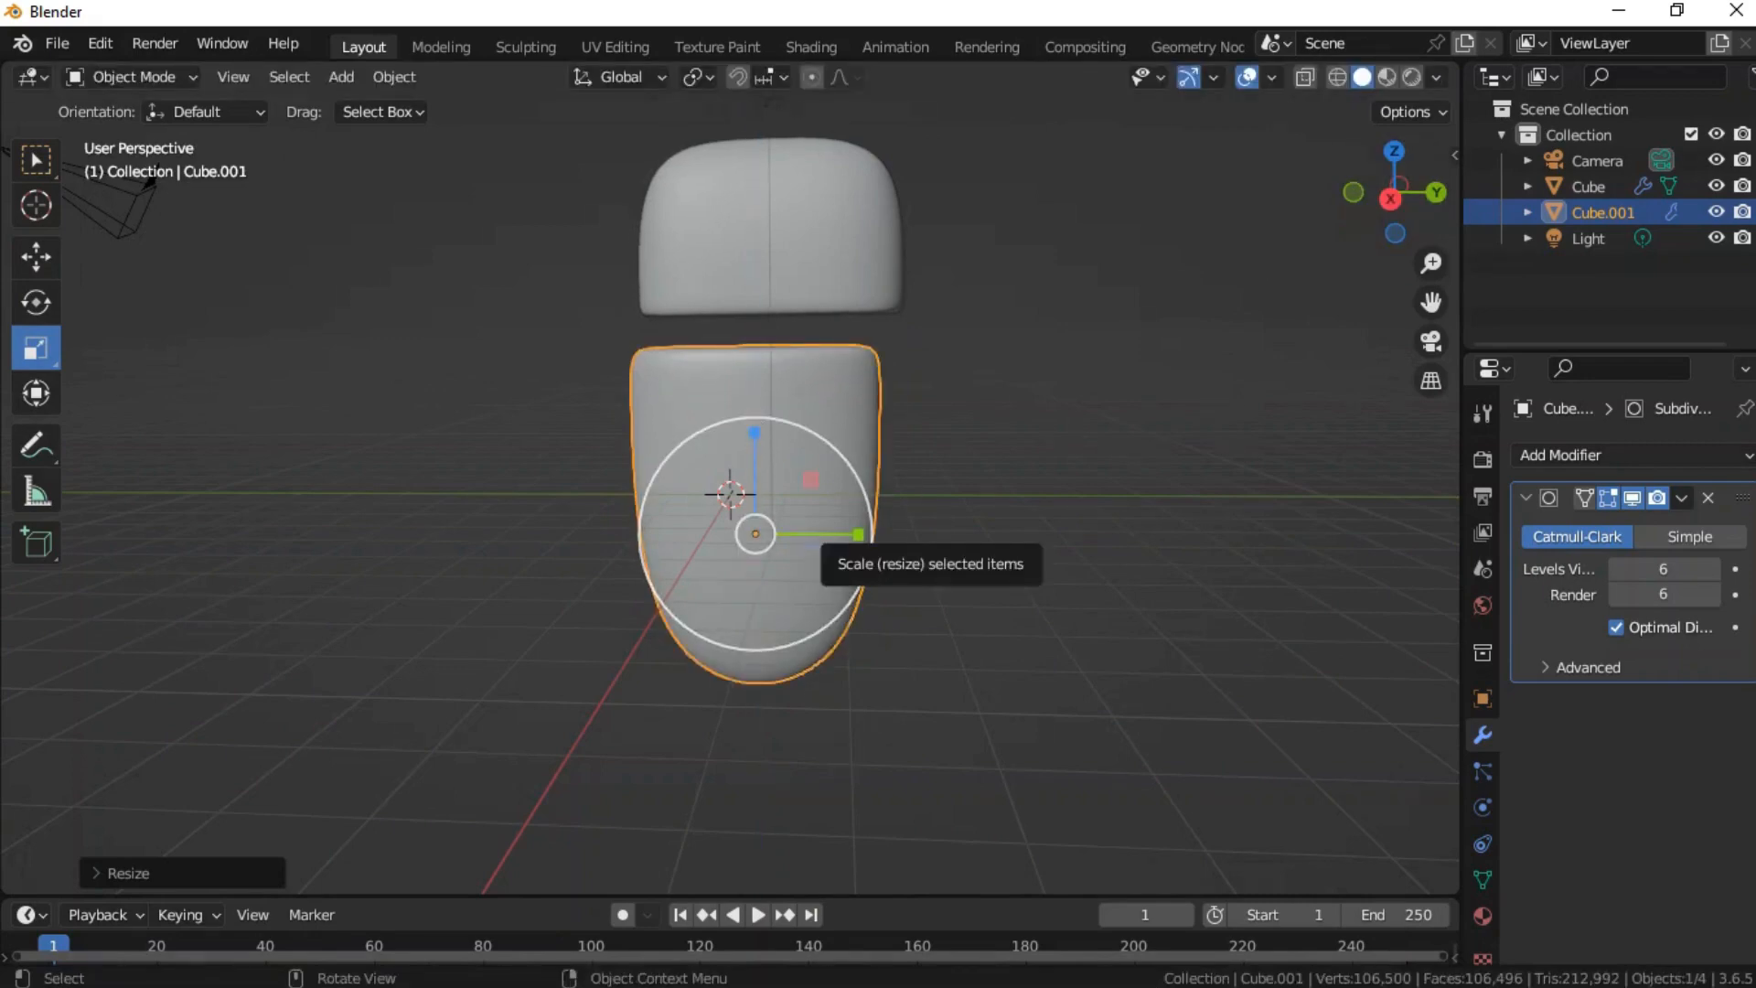
pyautogui.moveTo(858, 534); pyautogui.dragTo(859, 534)
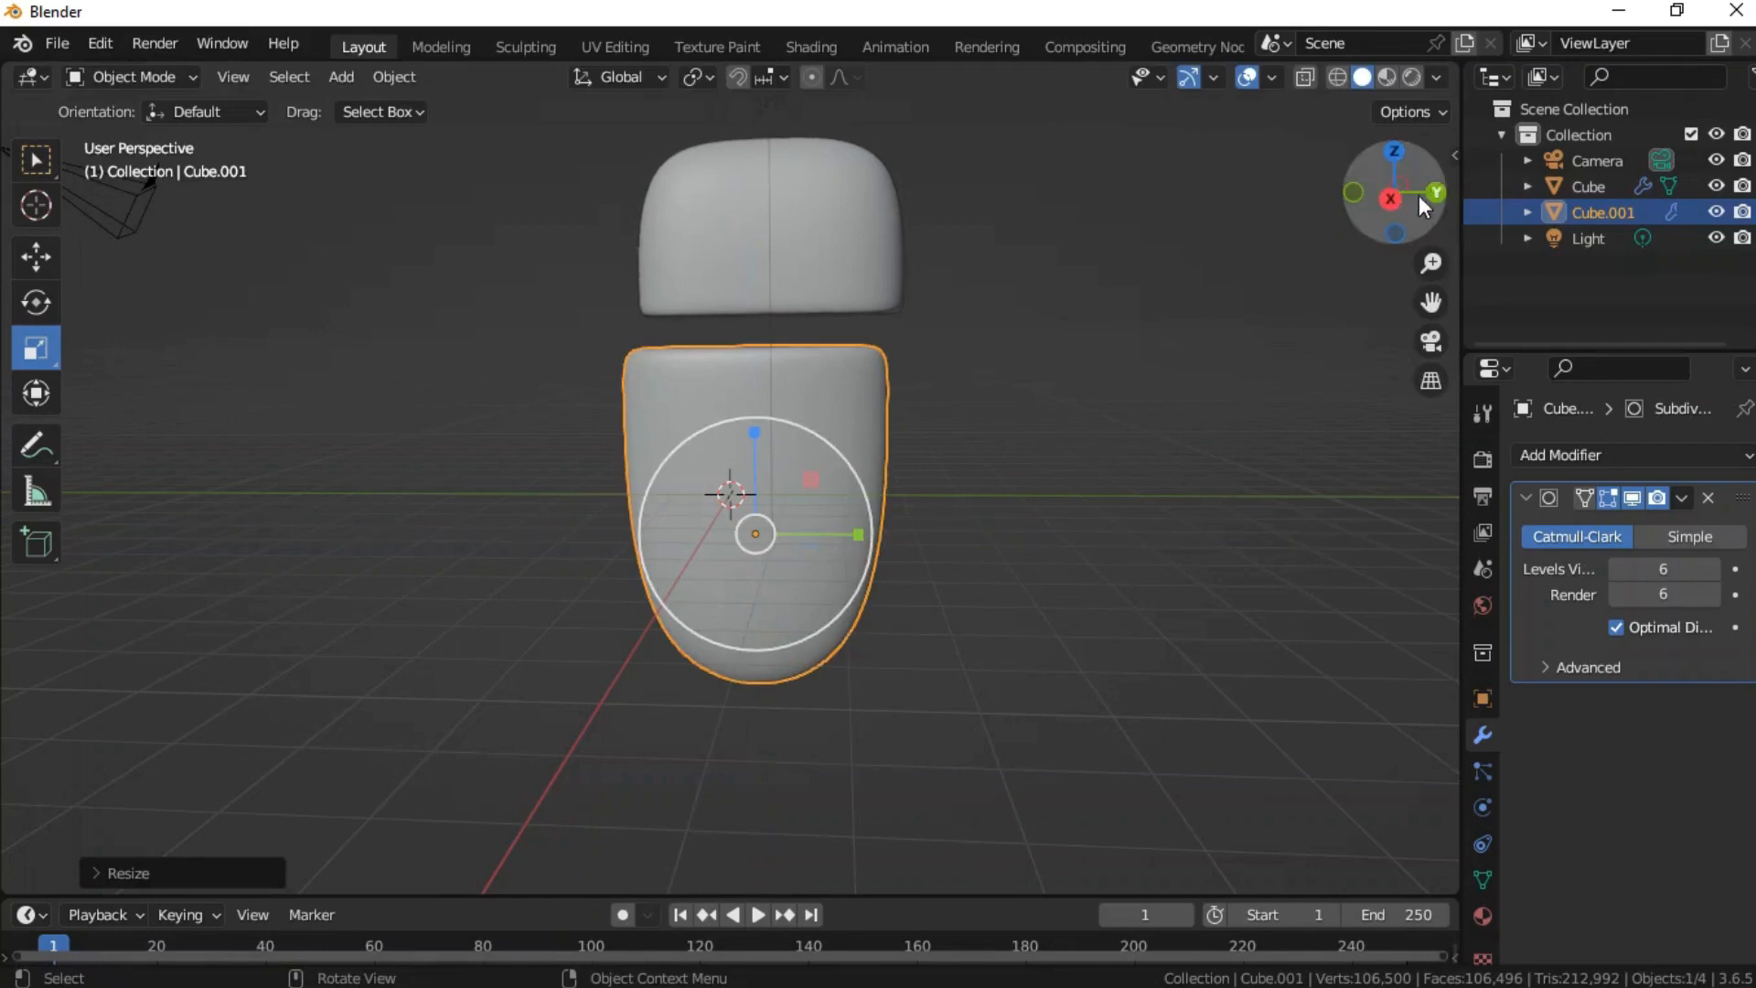
pyautogui.moveTo(1399, 203); pyautogui.dragTo(1386, 205)
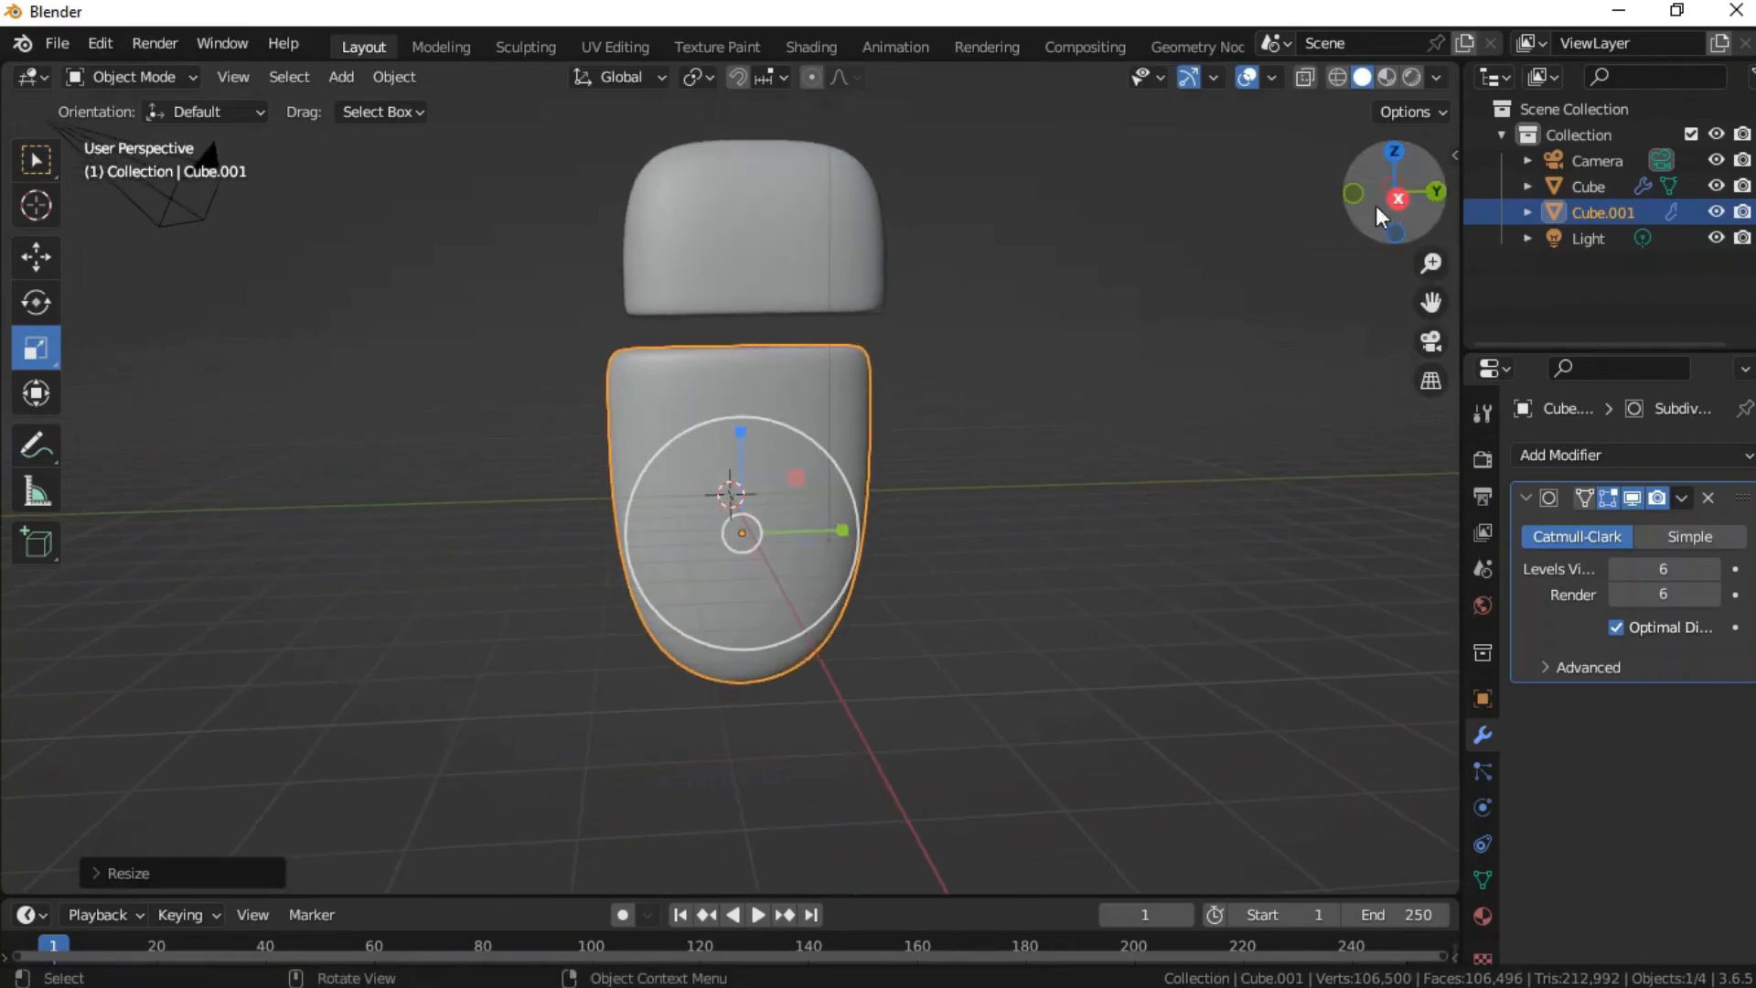
pyautogui.click(36, 259)
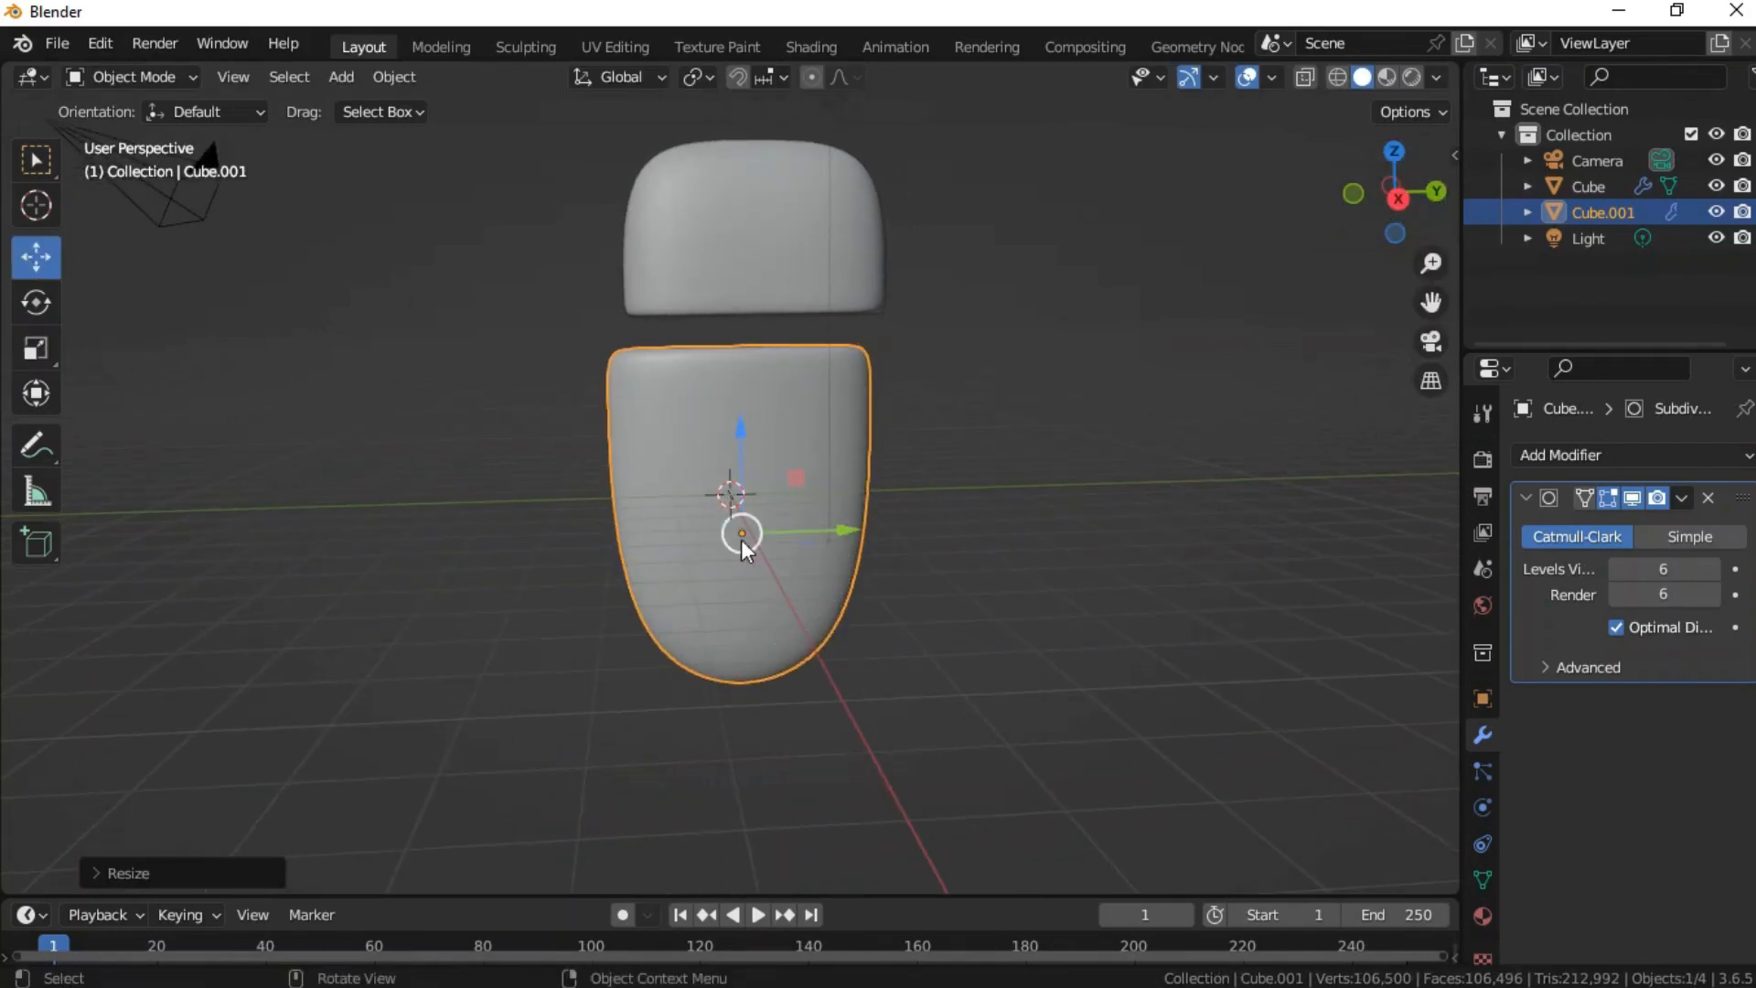
pyautogui.moveTo(741, 532)
pyautogui.mouseDown()
pyautogui.moveTo(734, 510)
pyautogui.moveTo(774, 512)
pyautogui.moveTo(754, 514)
pyautogui.mouseUp()
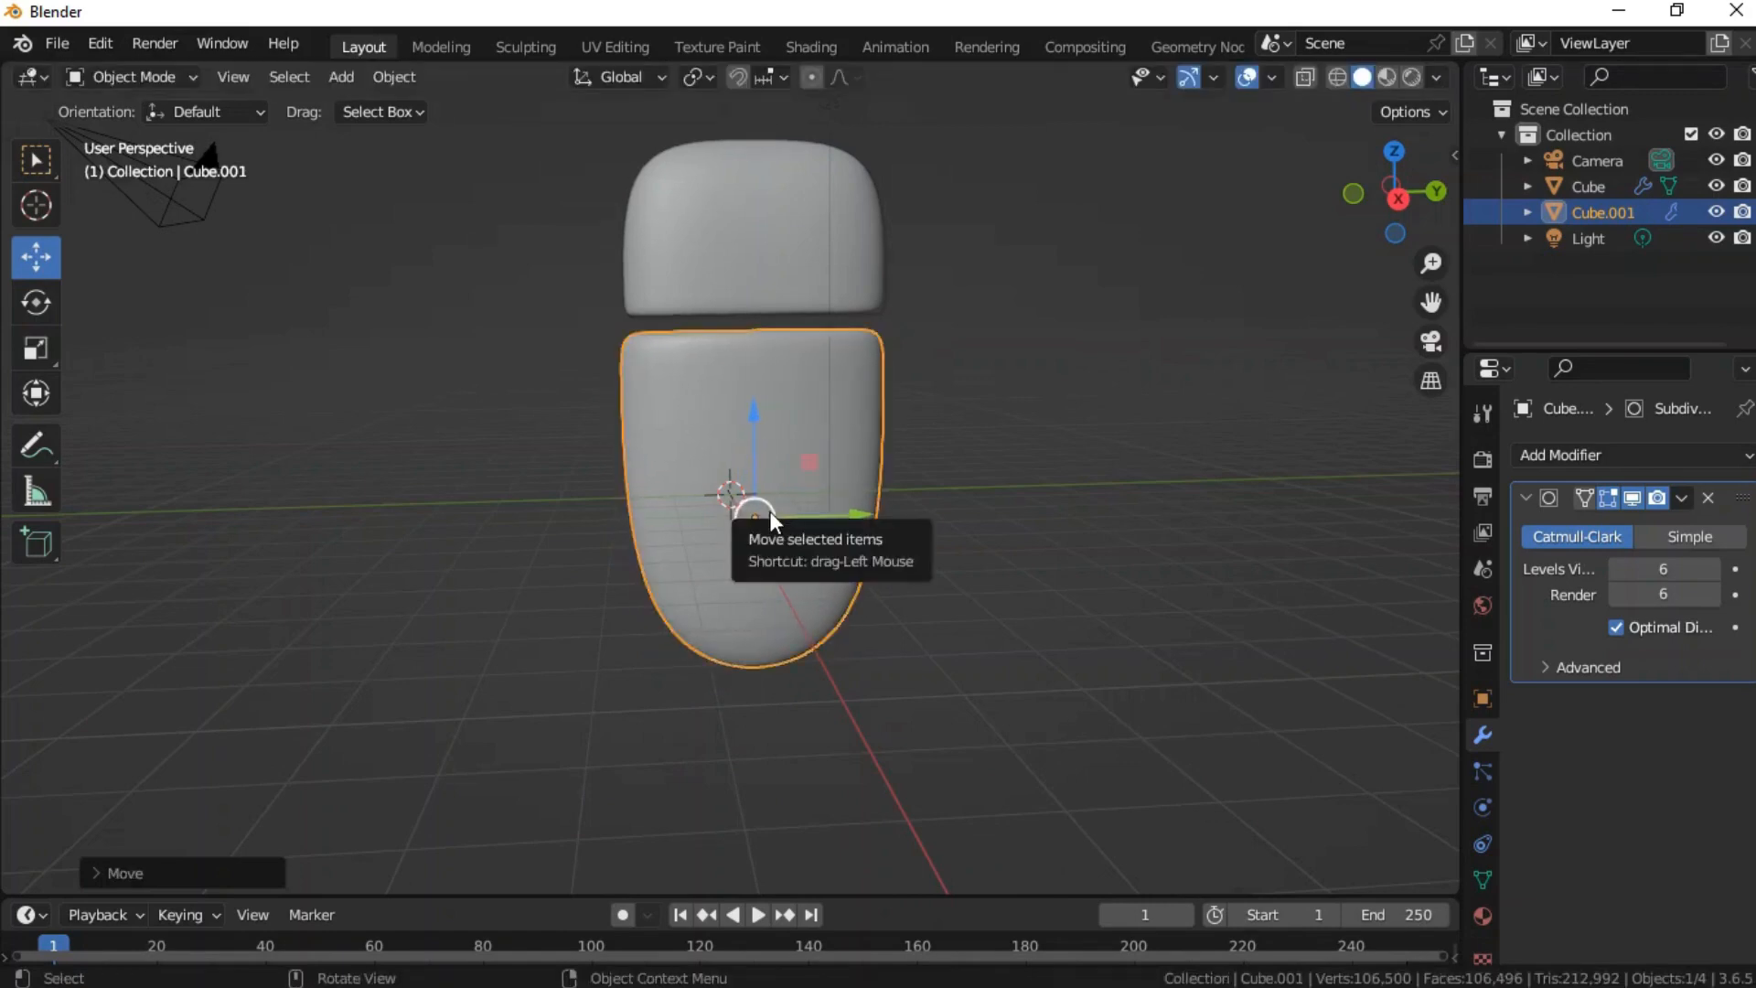
pyautogui.click(1022, 433)
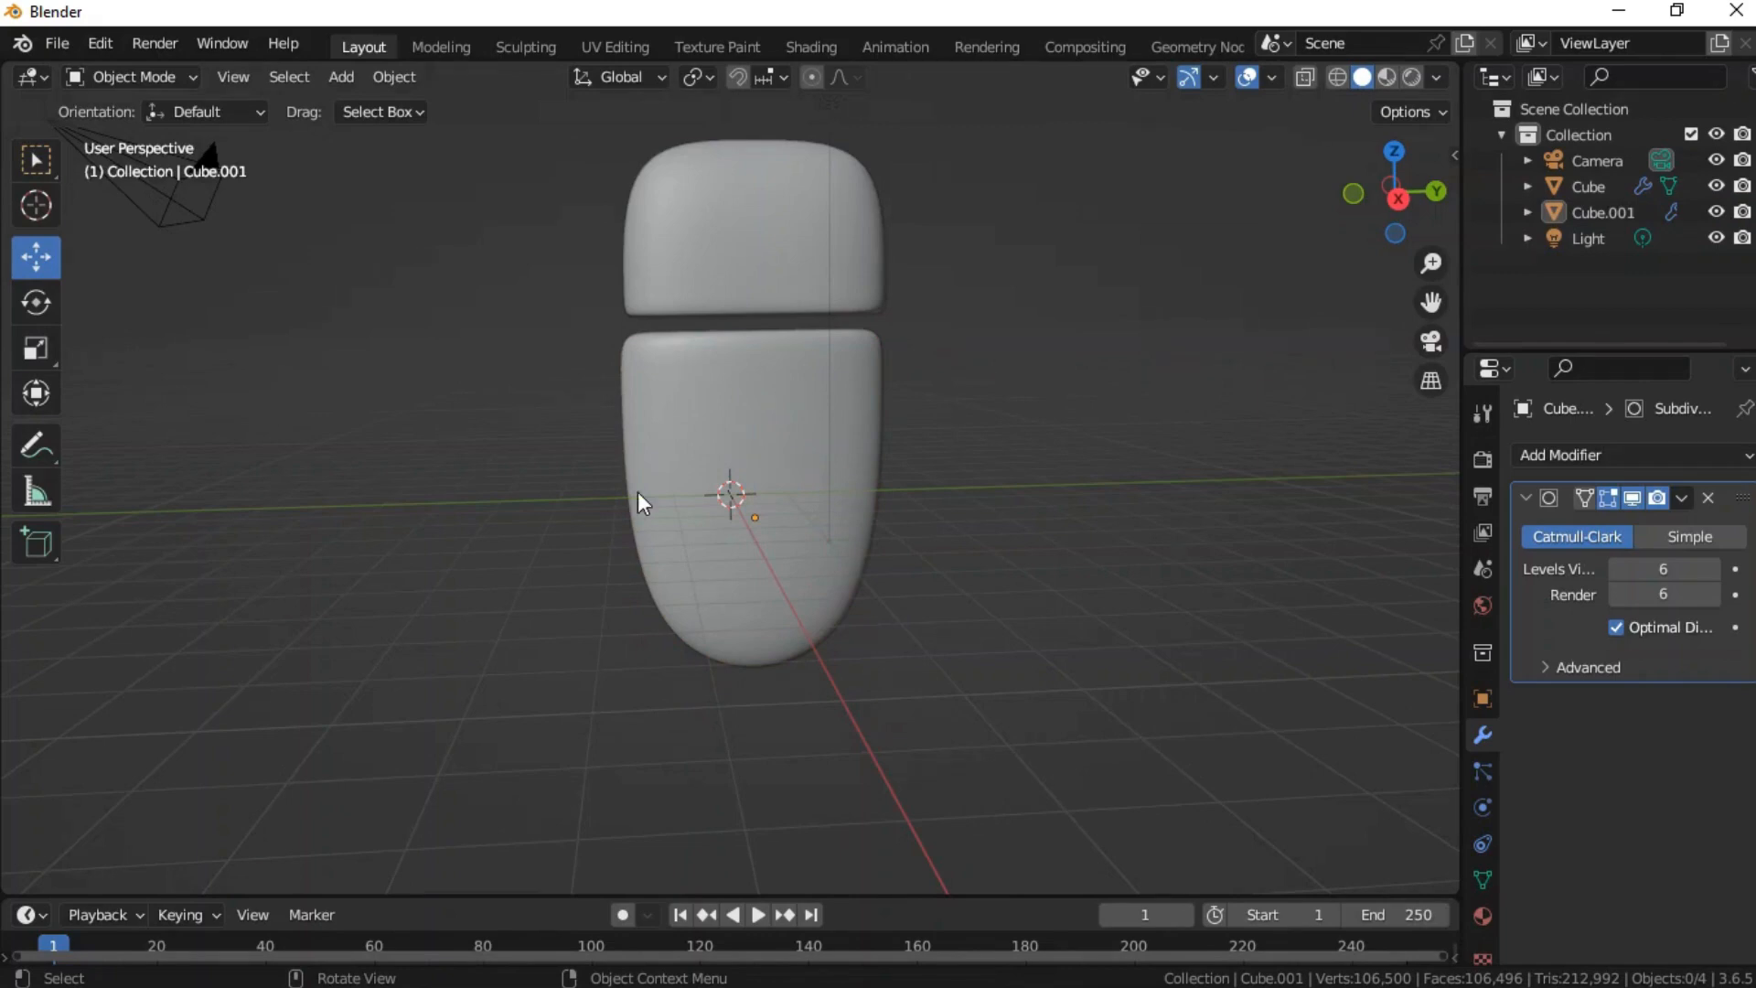
# - In Edit Mode with face selection, select the lower piece's bottom face and scale it slightly narrower along Y
pyautogui.press('Tab')
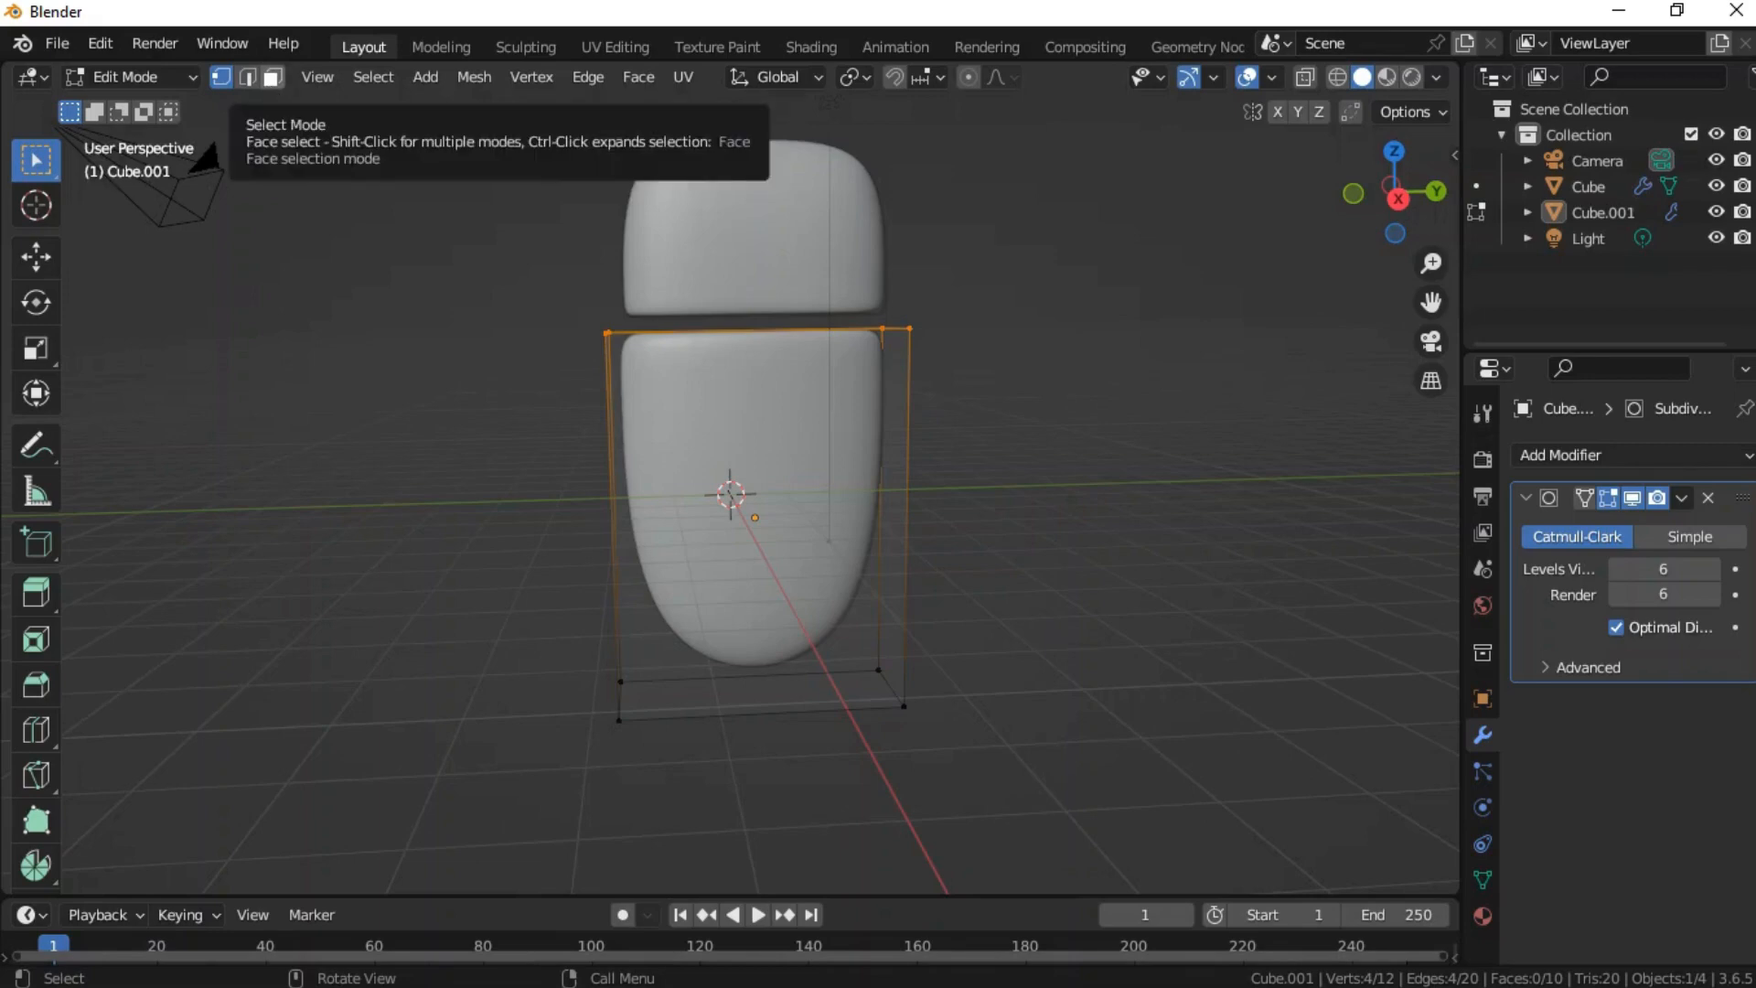
pyautogui.click(271, 79)
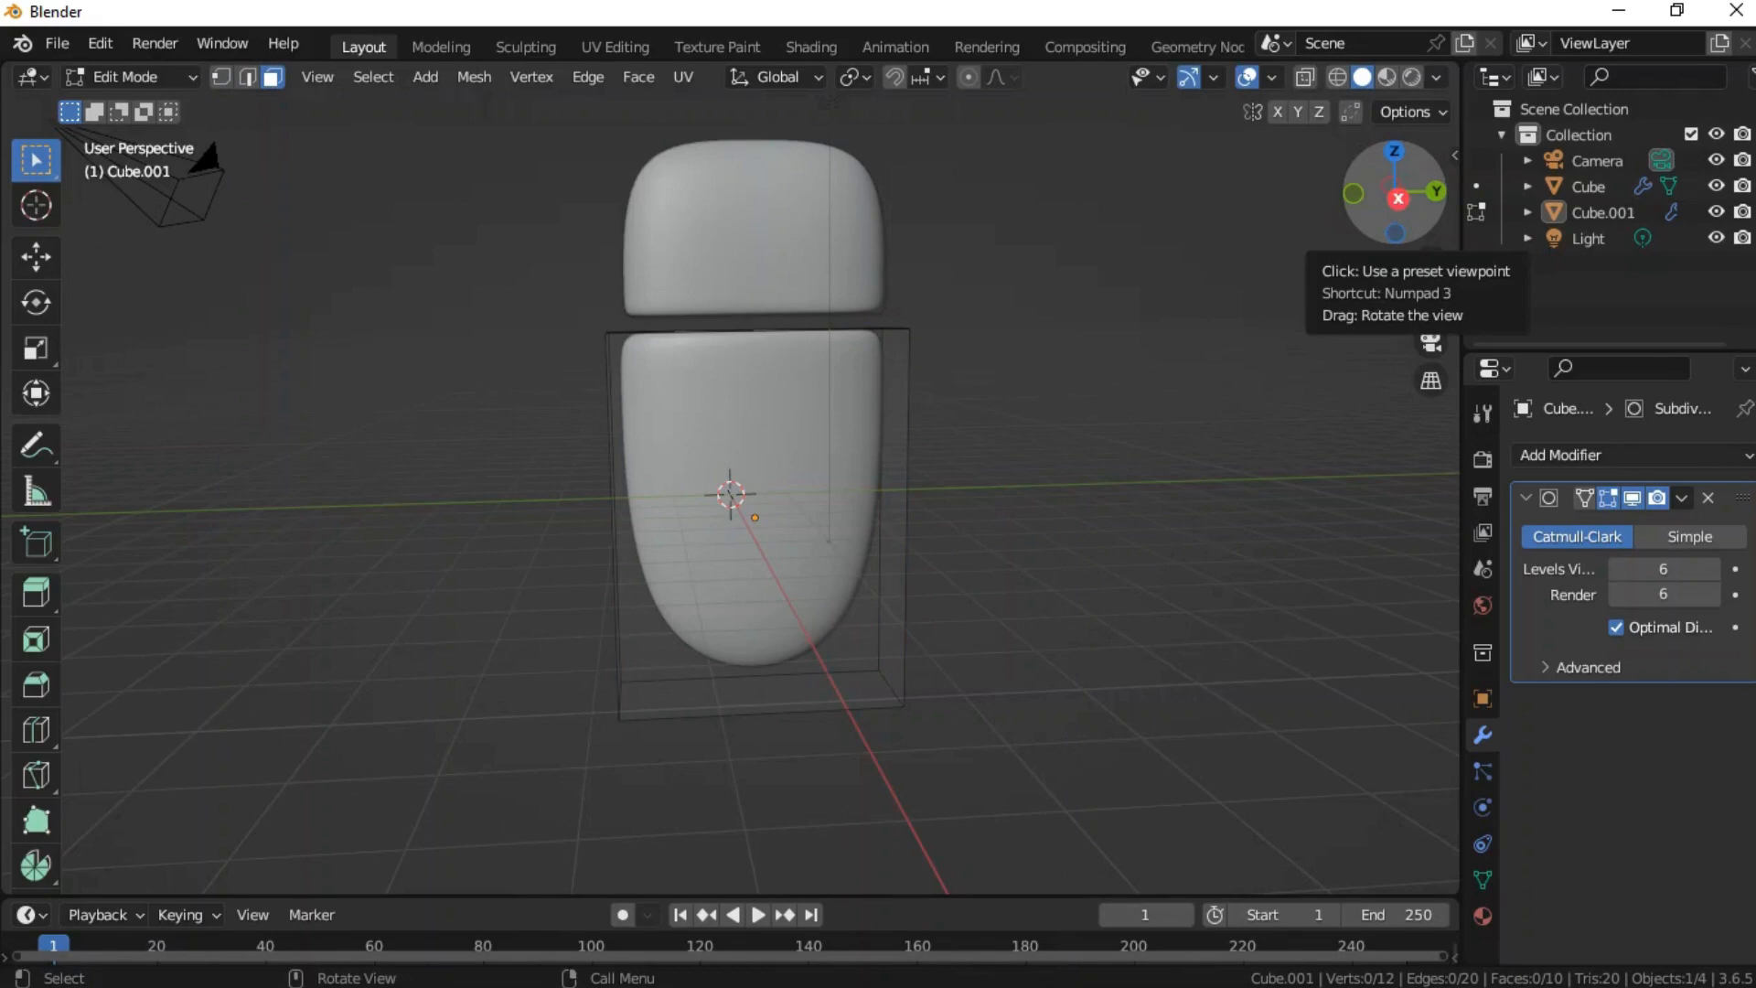
pyautogui.moveTo(1396, 210); pyautogui.dragTo(1371, 284)
pyautogui.click(743, 724)
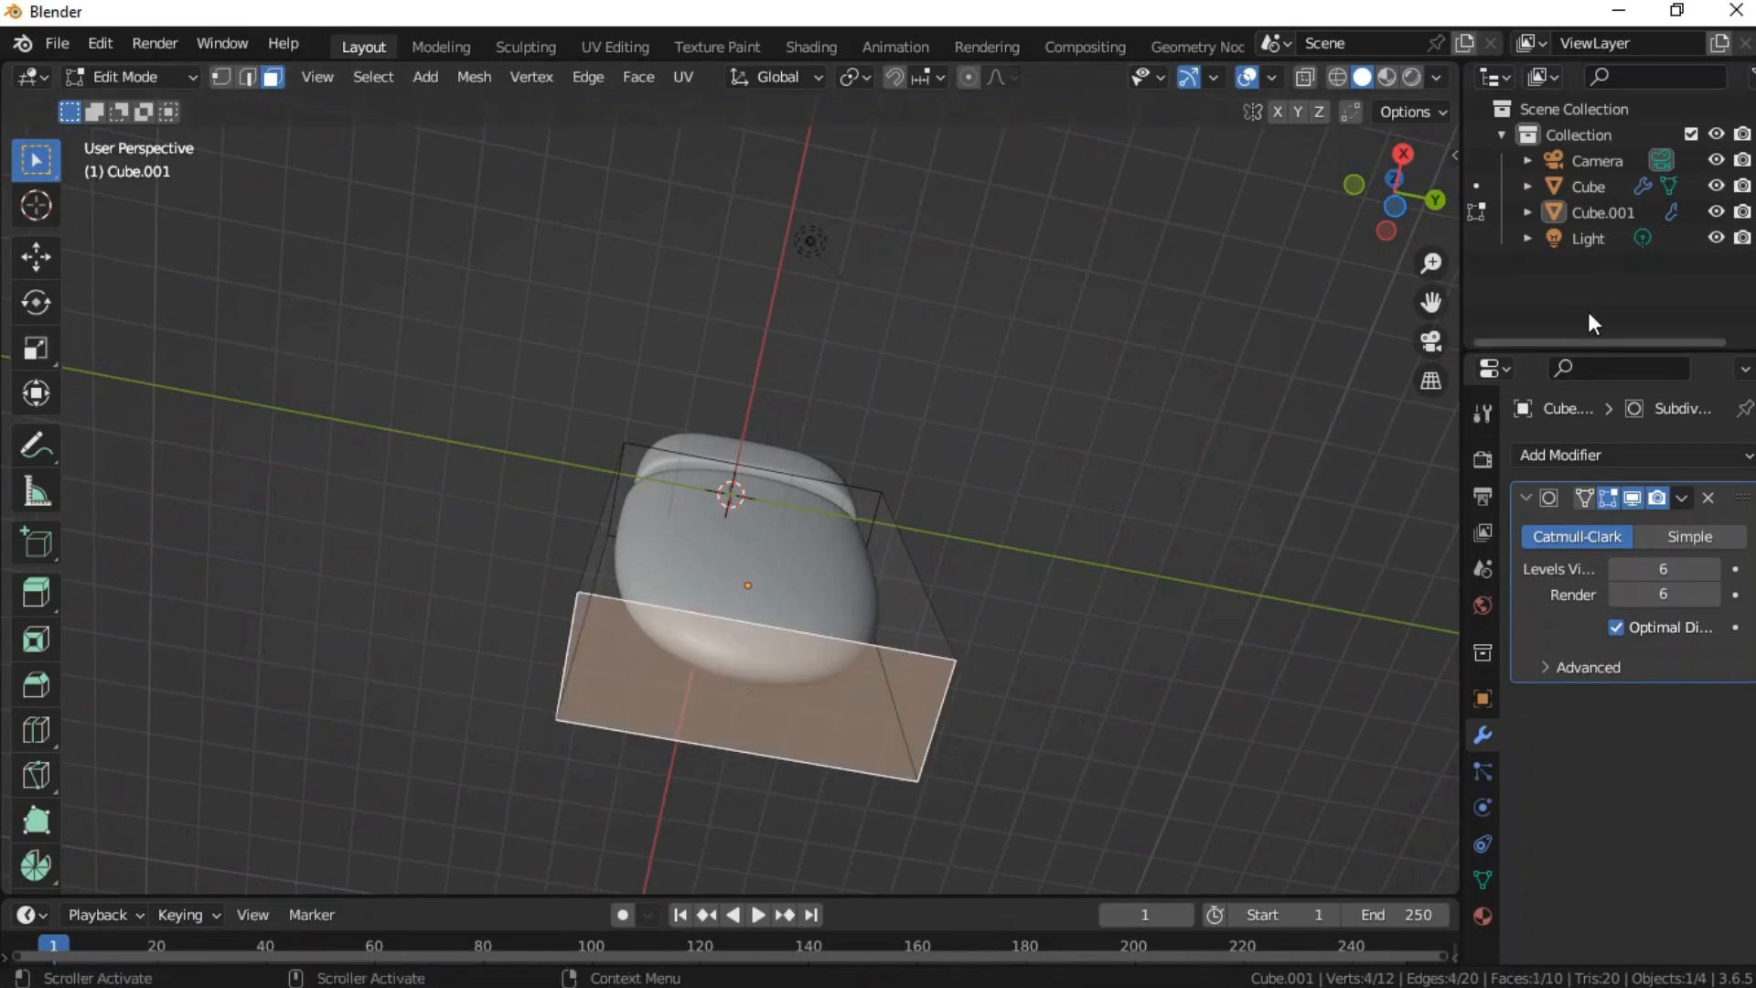
pyautogui.moveTo(1403, 160)
pyautogui.mouseDown()
pyautogui.moveTo(1402, 199)
pyautogui.moveTo(1403, 174)
pyautogui.mouseUp()
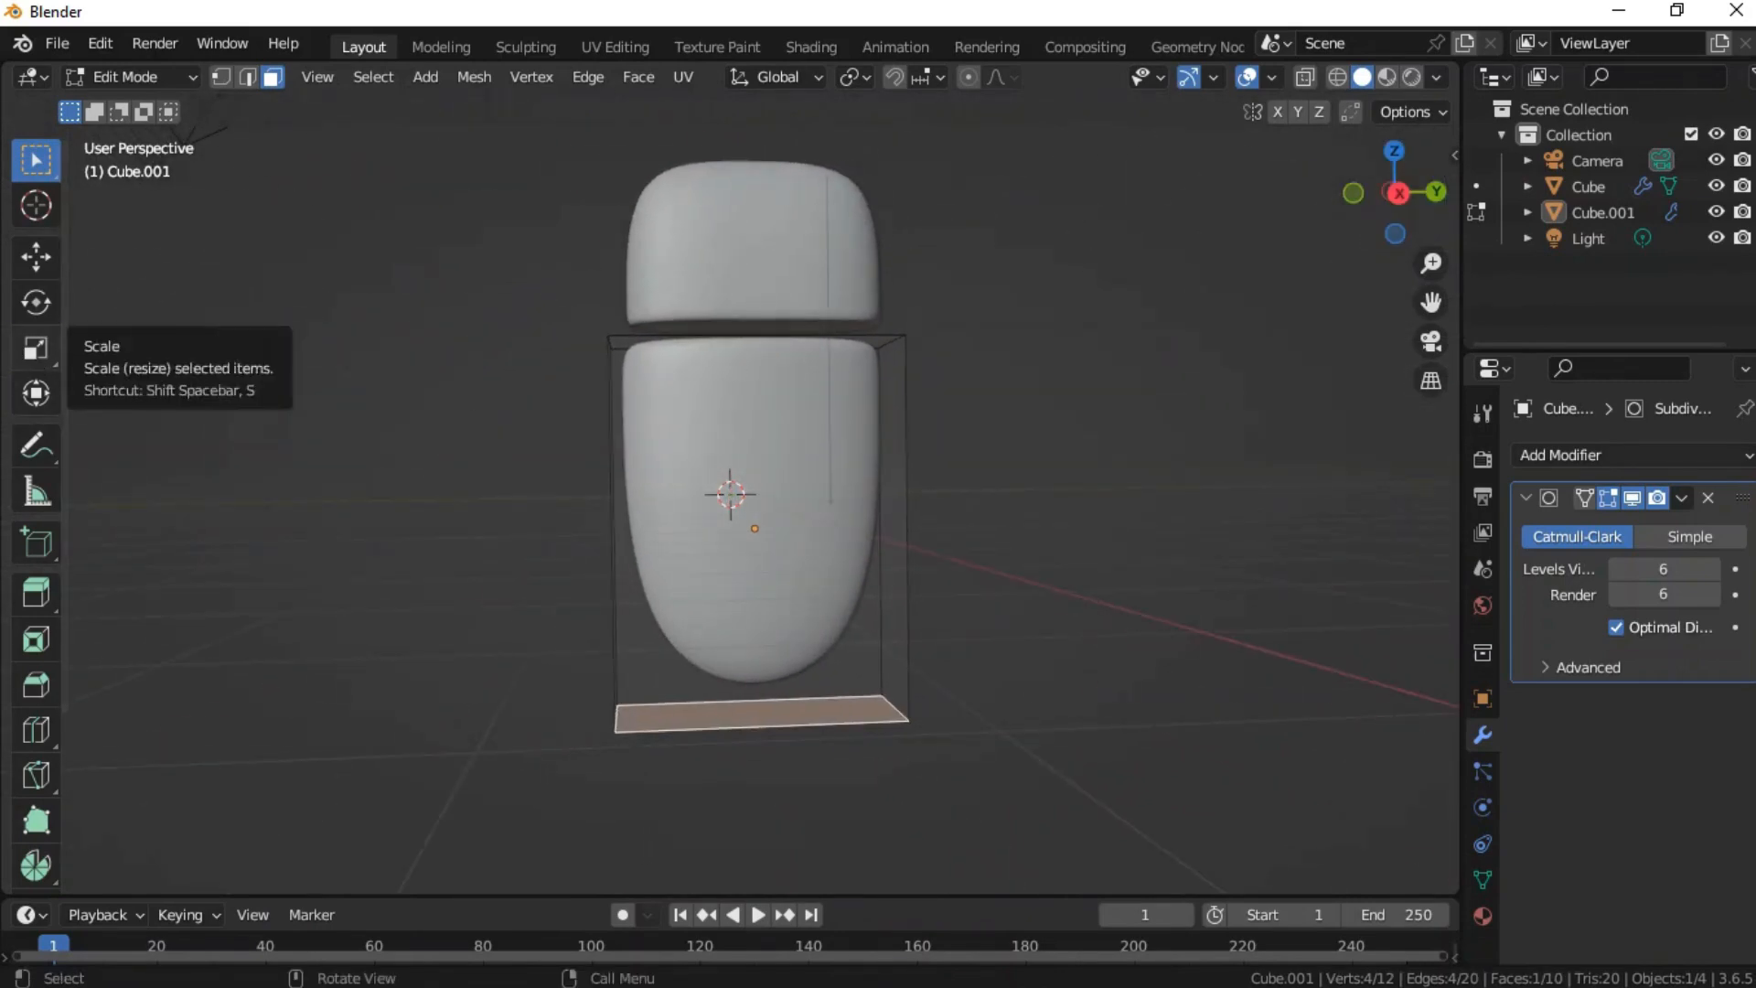
pyautogui.click(36, 349)
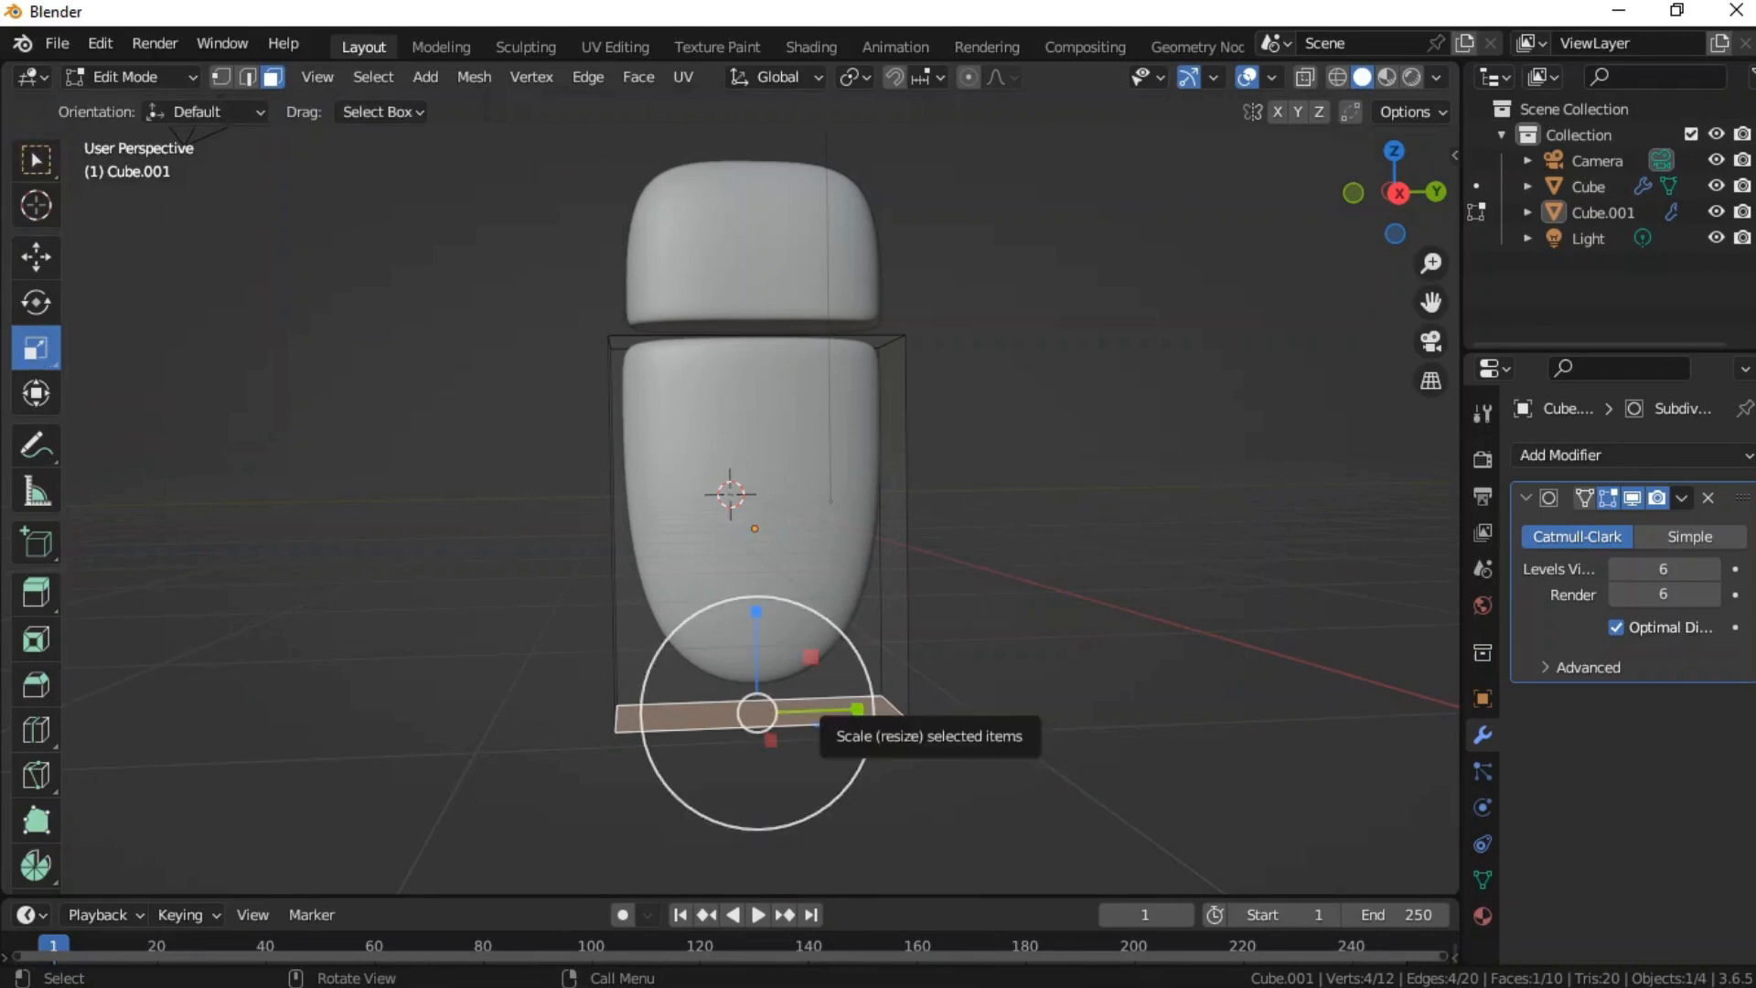
pyautogui.click(835, 709)
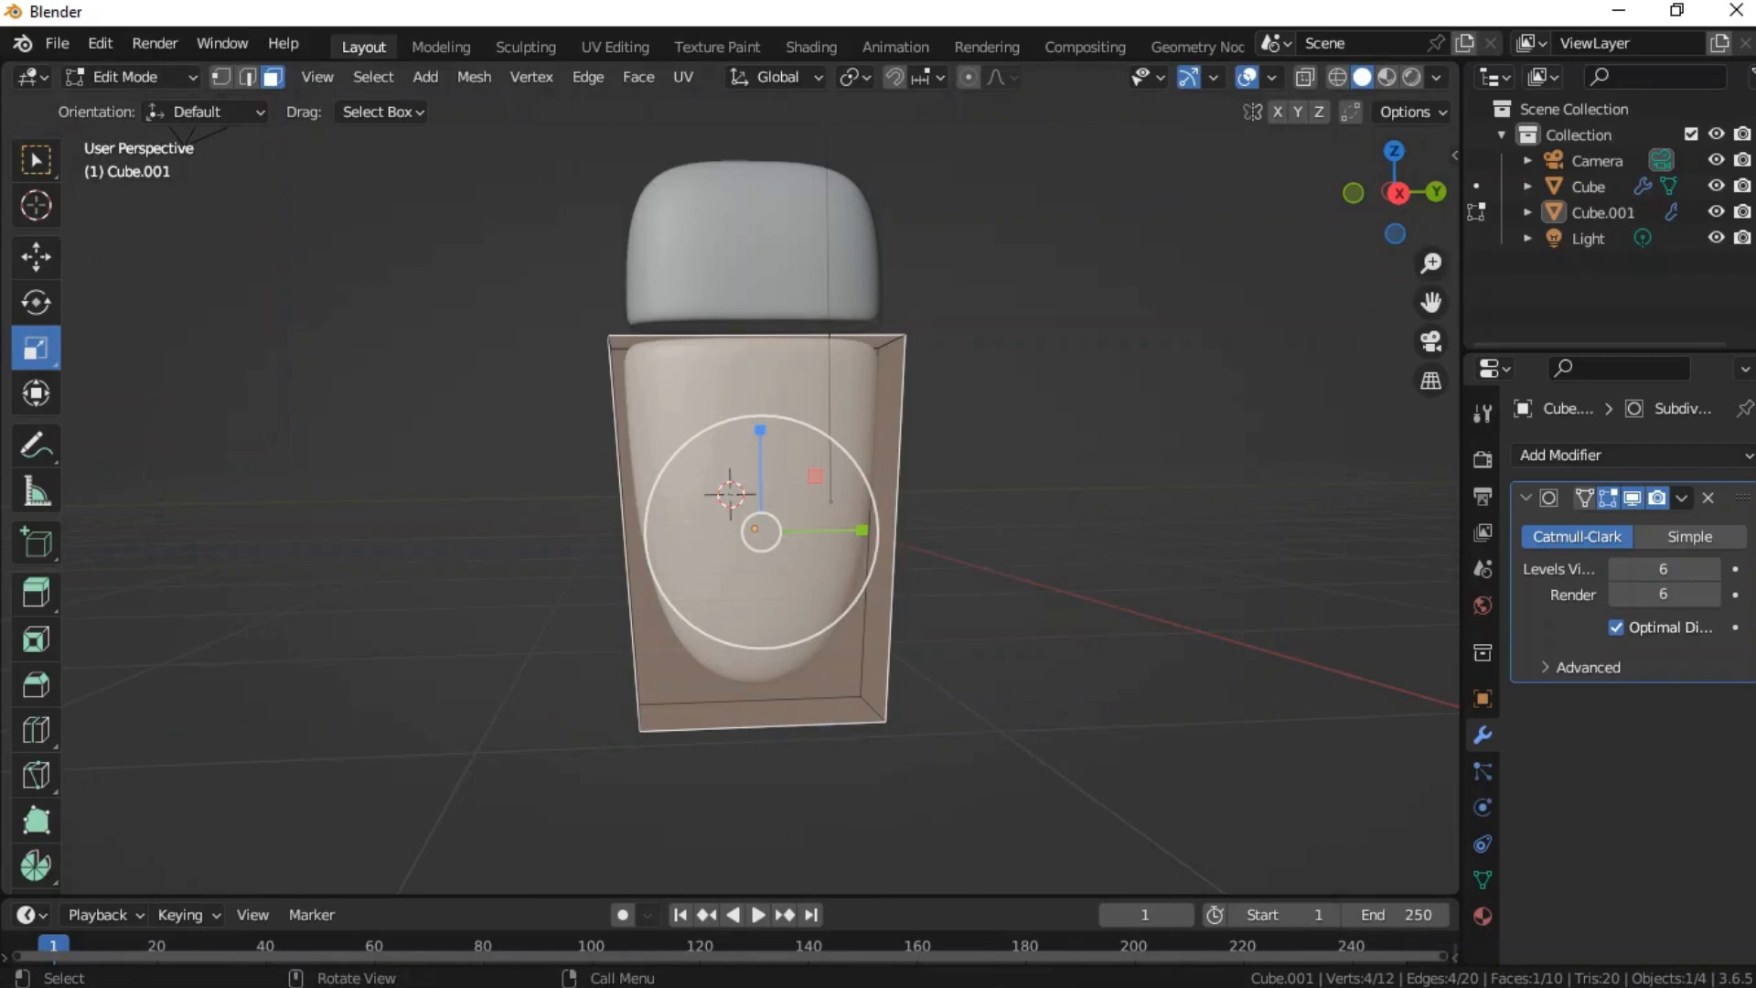
# - Reselect the bottom face and scale it down further along Y so the lower piece tapers strongly towards its base, and clear the selection
pyautogui.click(1121, 368)
pyautogui.moveTo(1400, 193); pyautogui.dragTo(1406, 174)
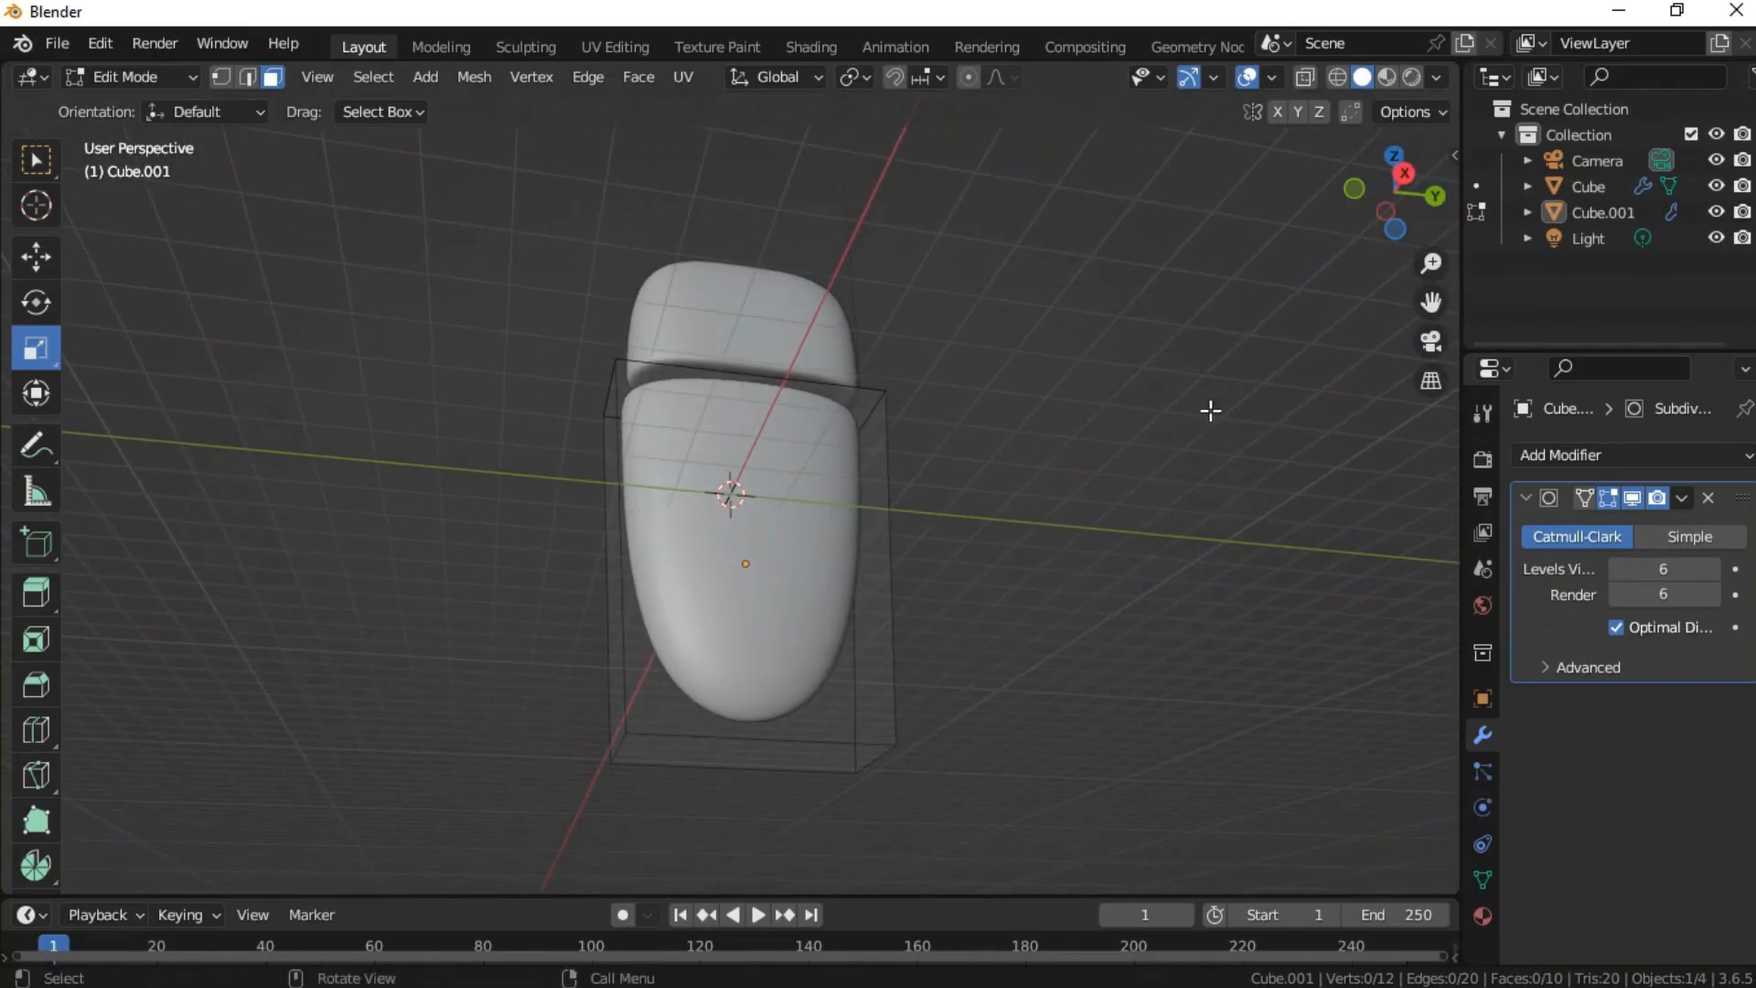
pyautogui.click(823, 771)
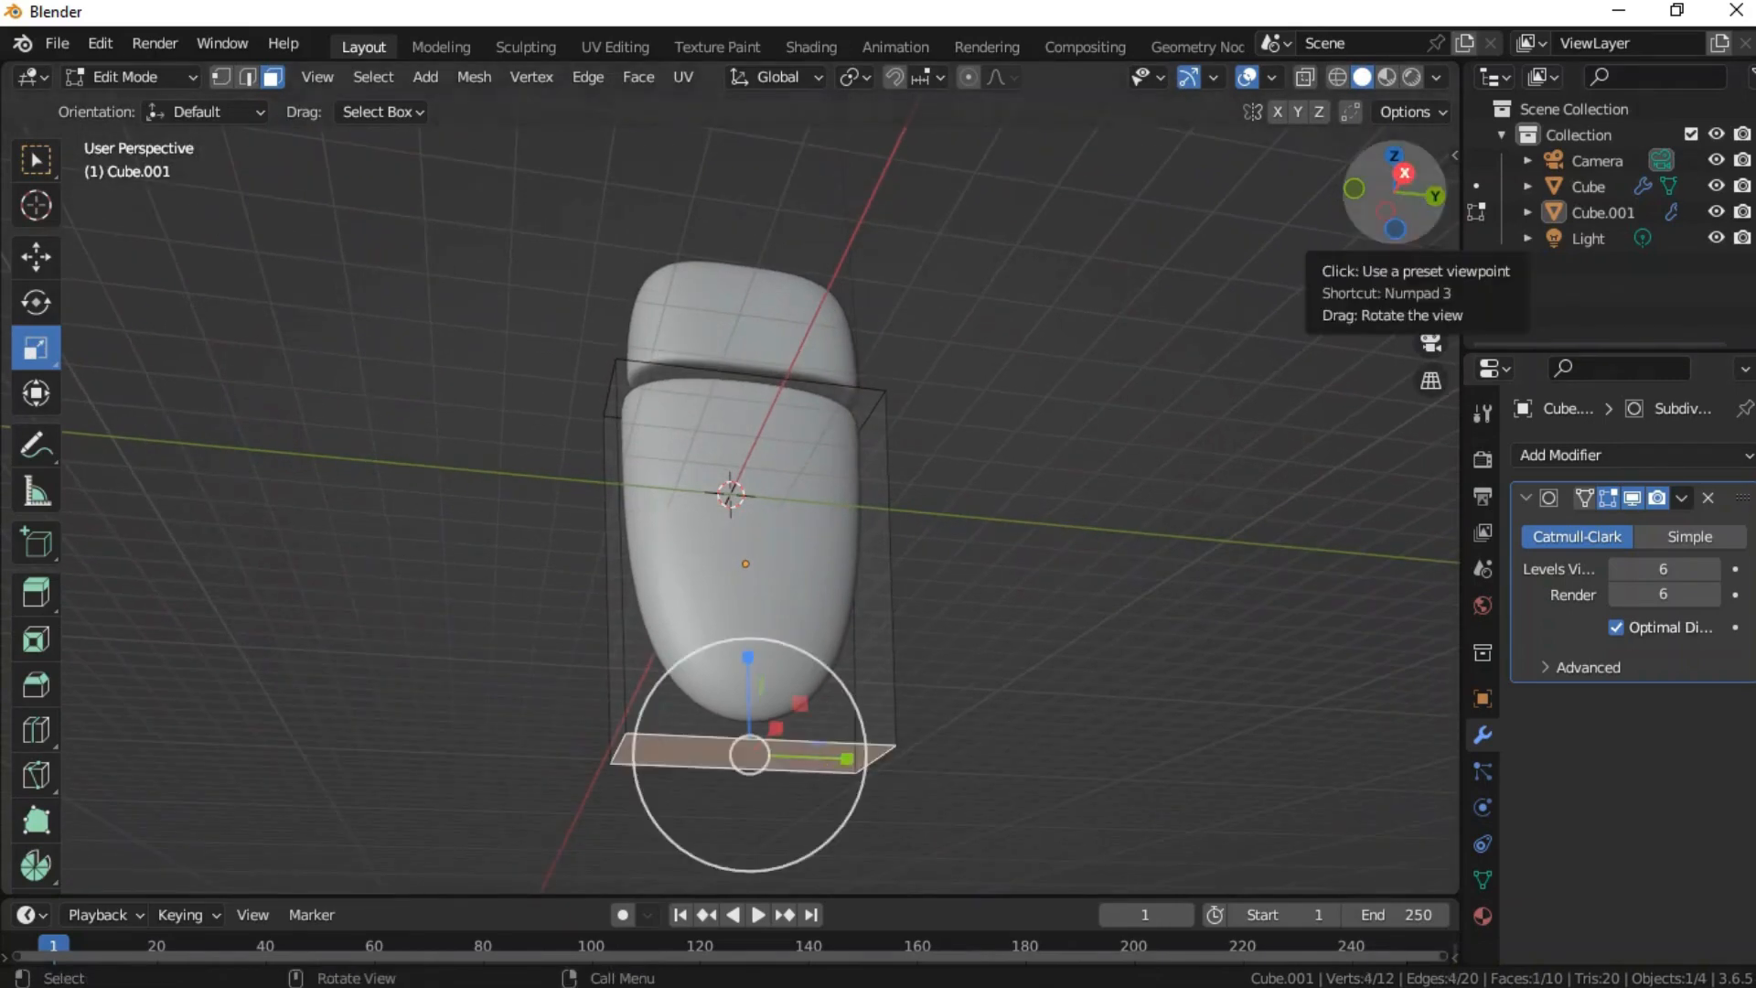
pyautogui.moveTo(1420, 189); pyautogui.dragTo(1407, 216)
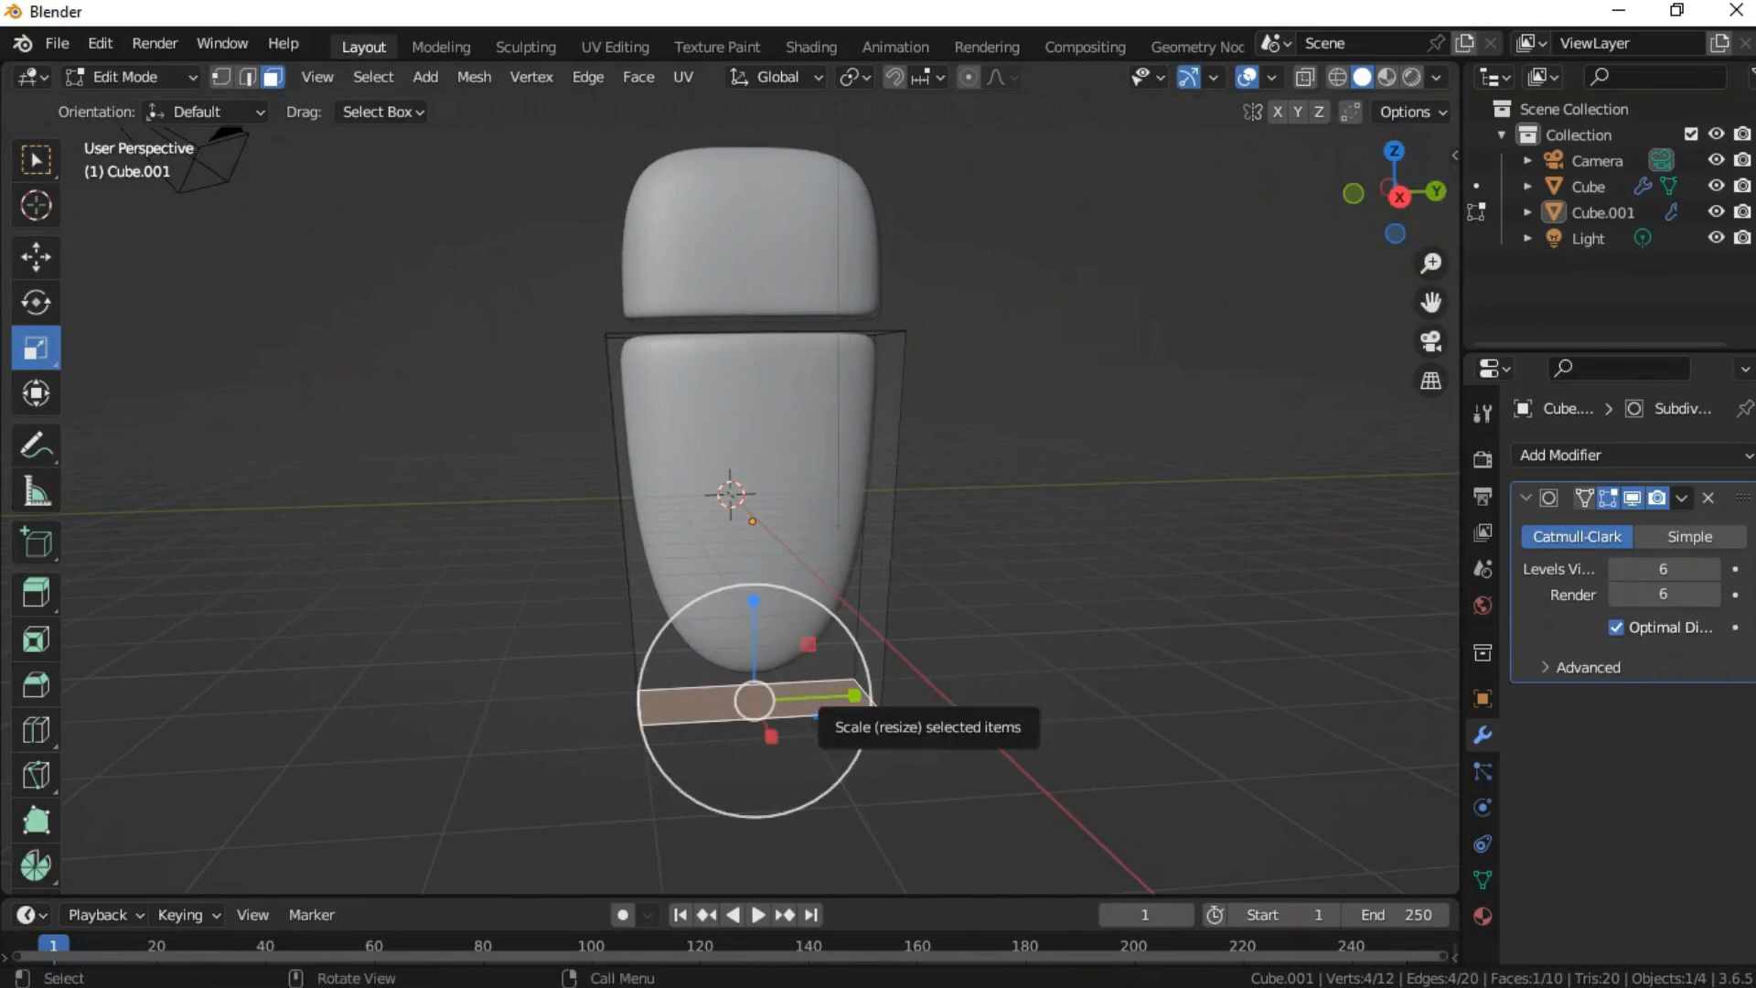
pyautogui.moveTo(854, 696); pyautogui.dragTo(805, 699)
pyautogui.press('a')
pyautogui.hotkey('alt', 'a')
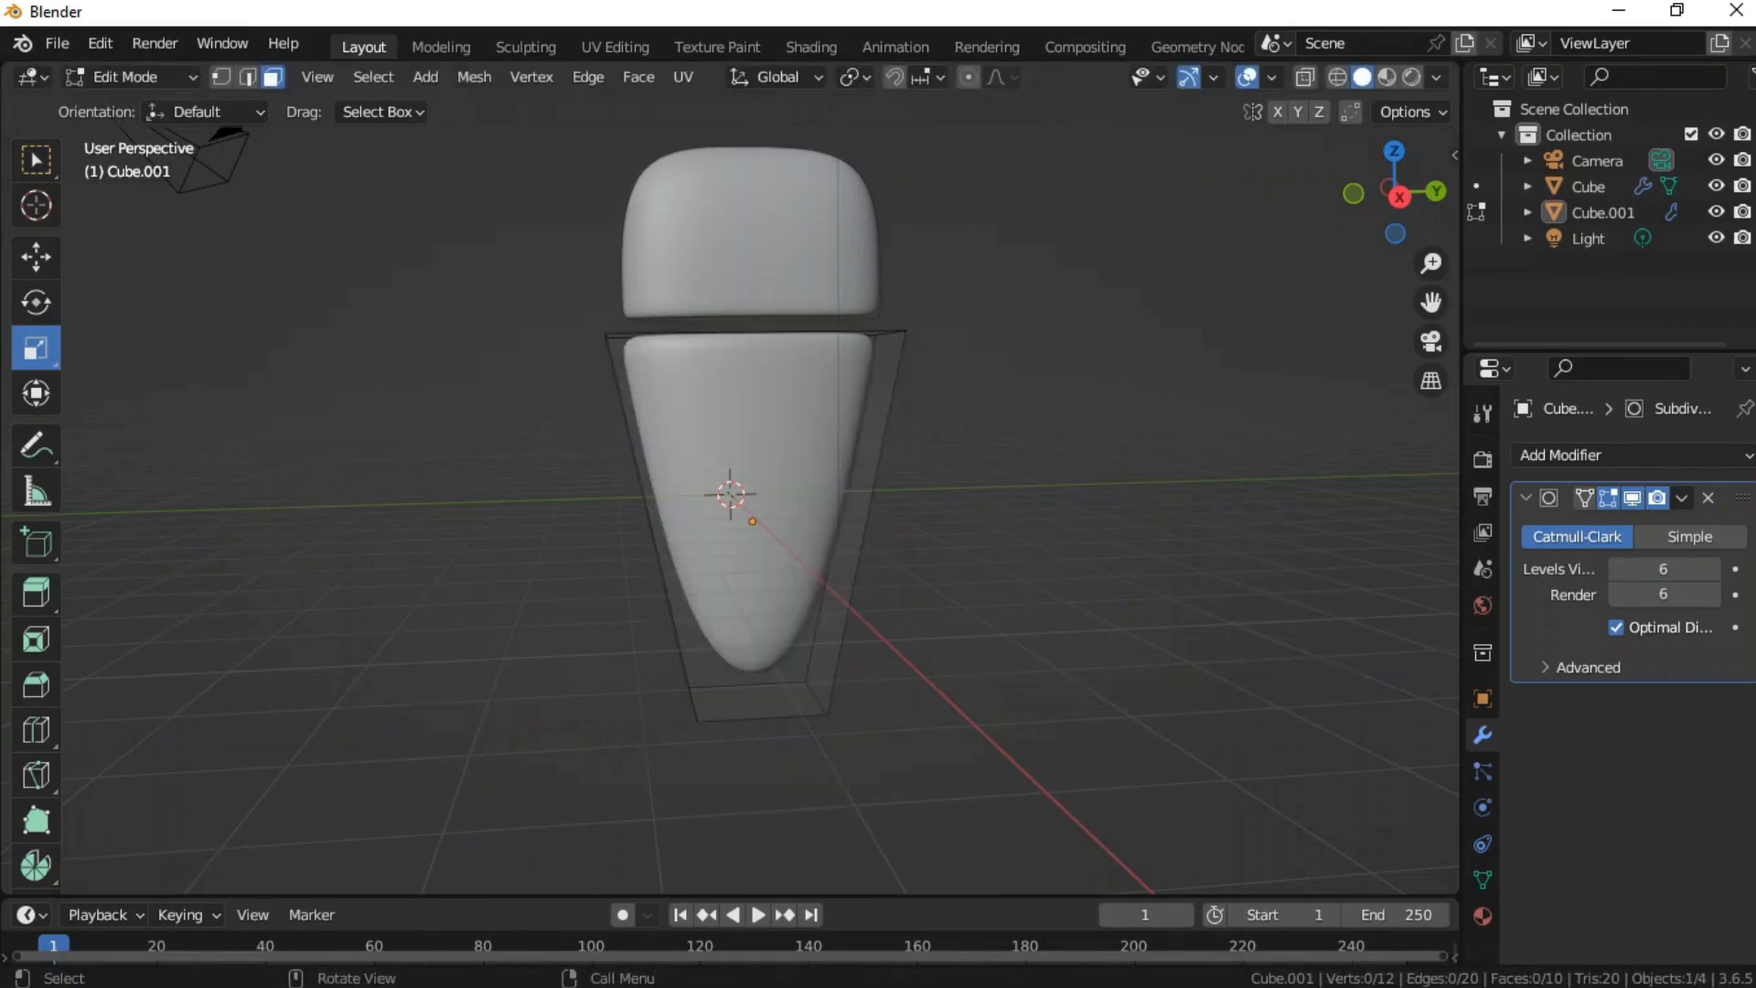
pyautogui.click(790, 436)
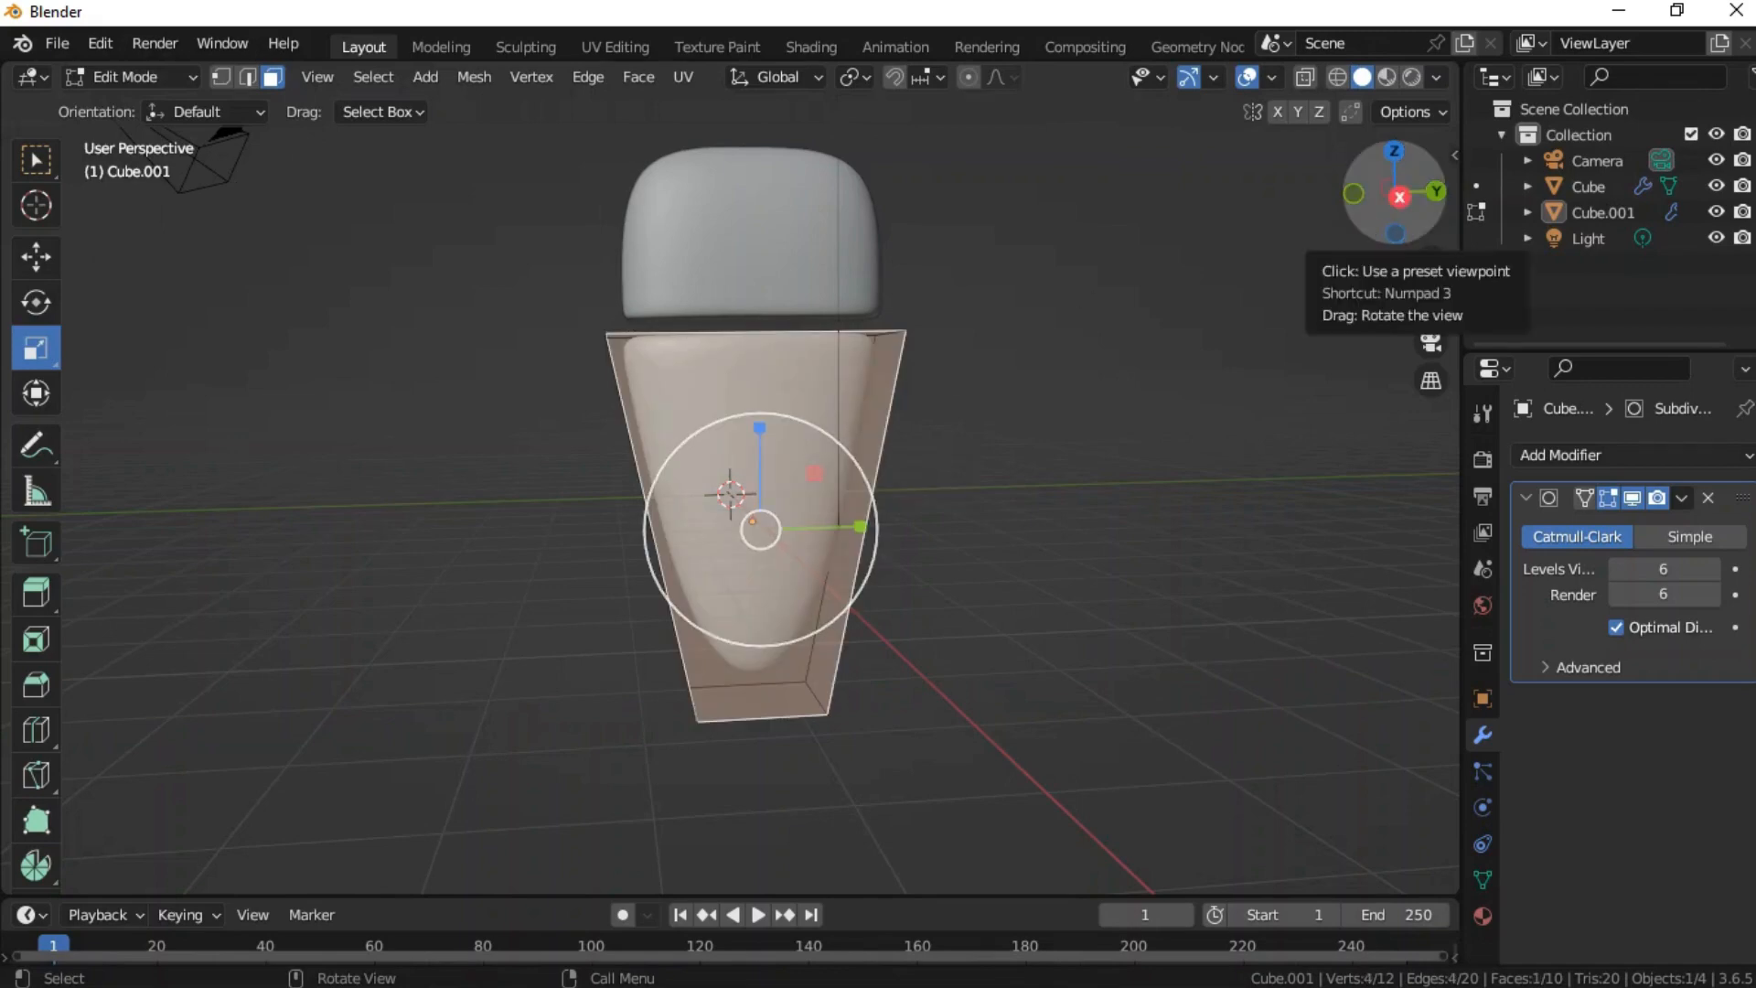
pyautogui.moveTo(1400, 197); pyautogui.dragTo(1632, 216)
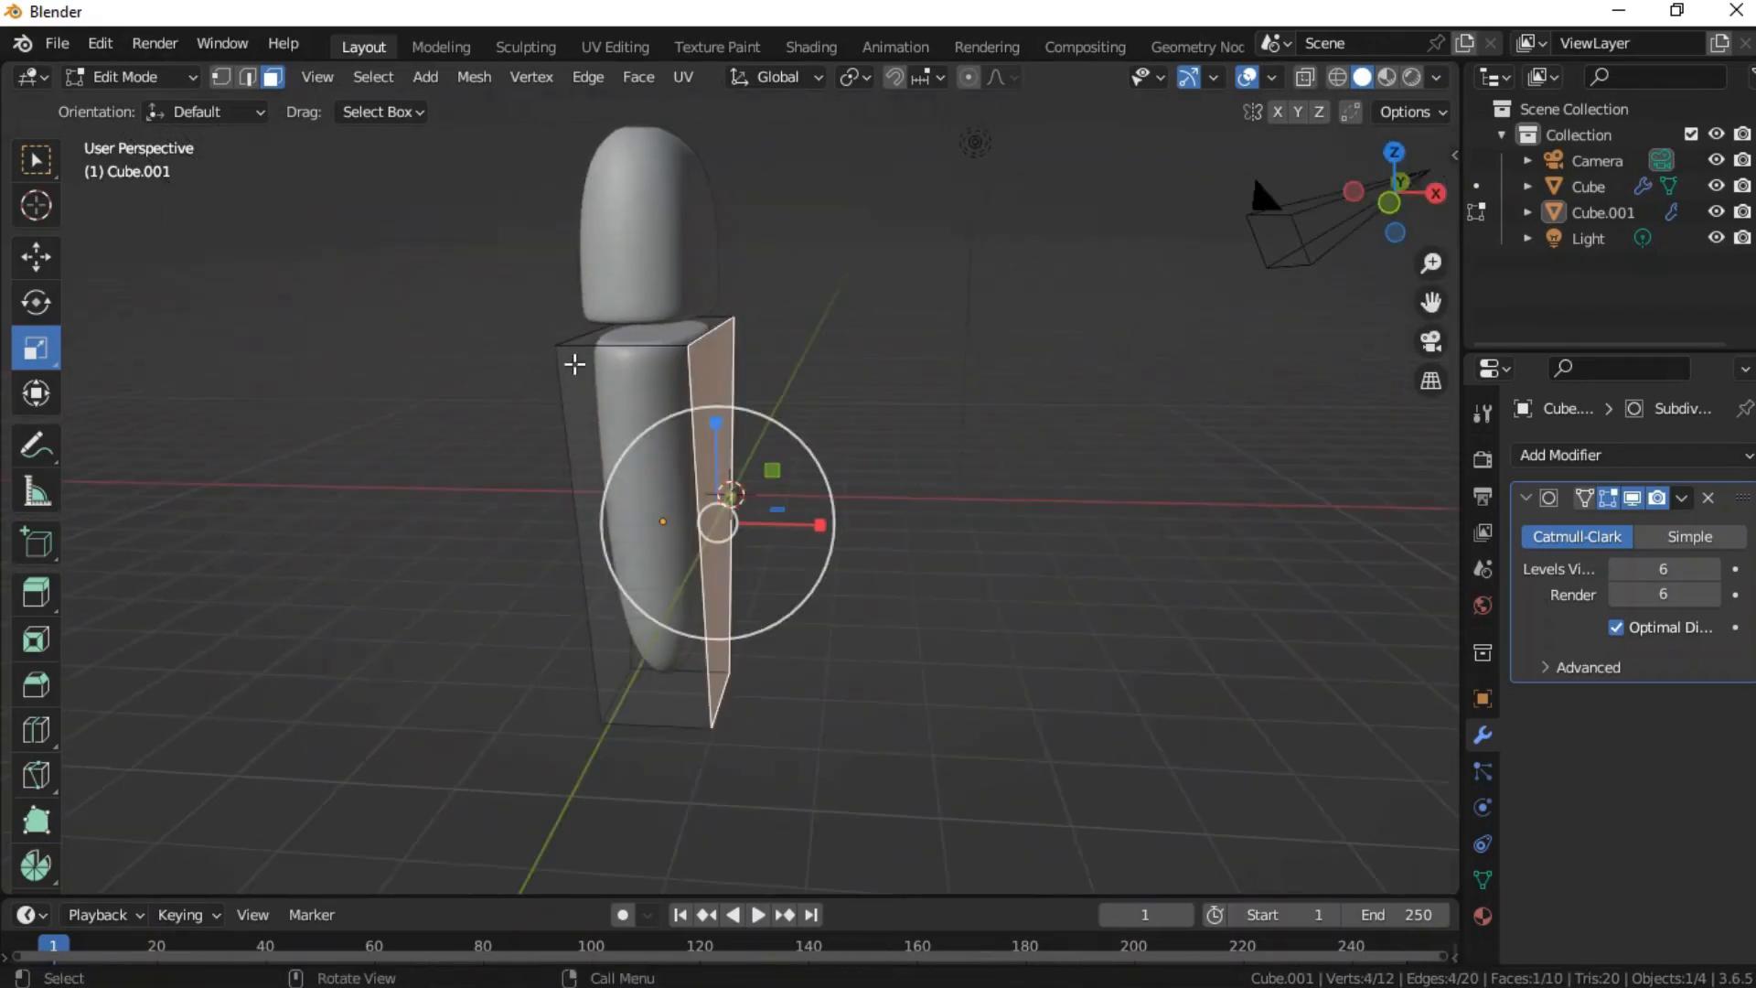
pyautogui.click(574, 364)
pyautogui.click(645, 340)
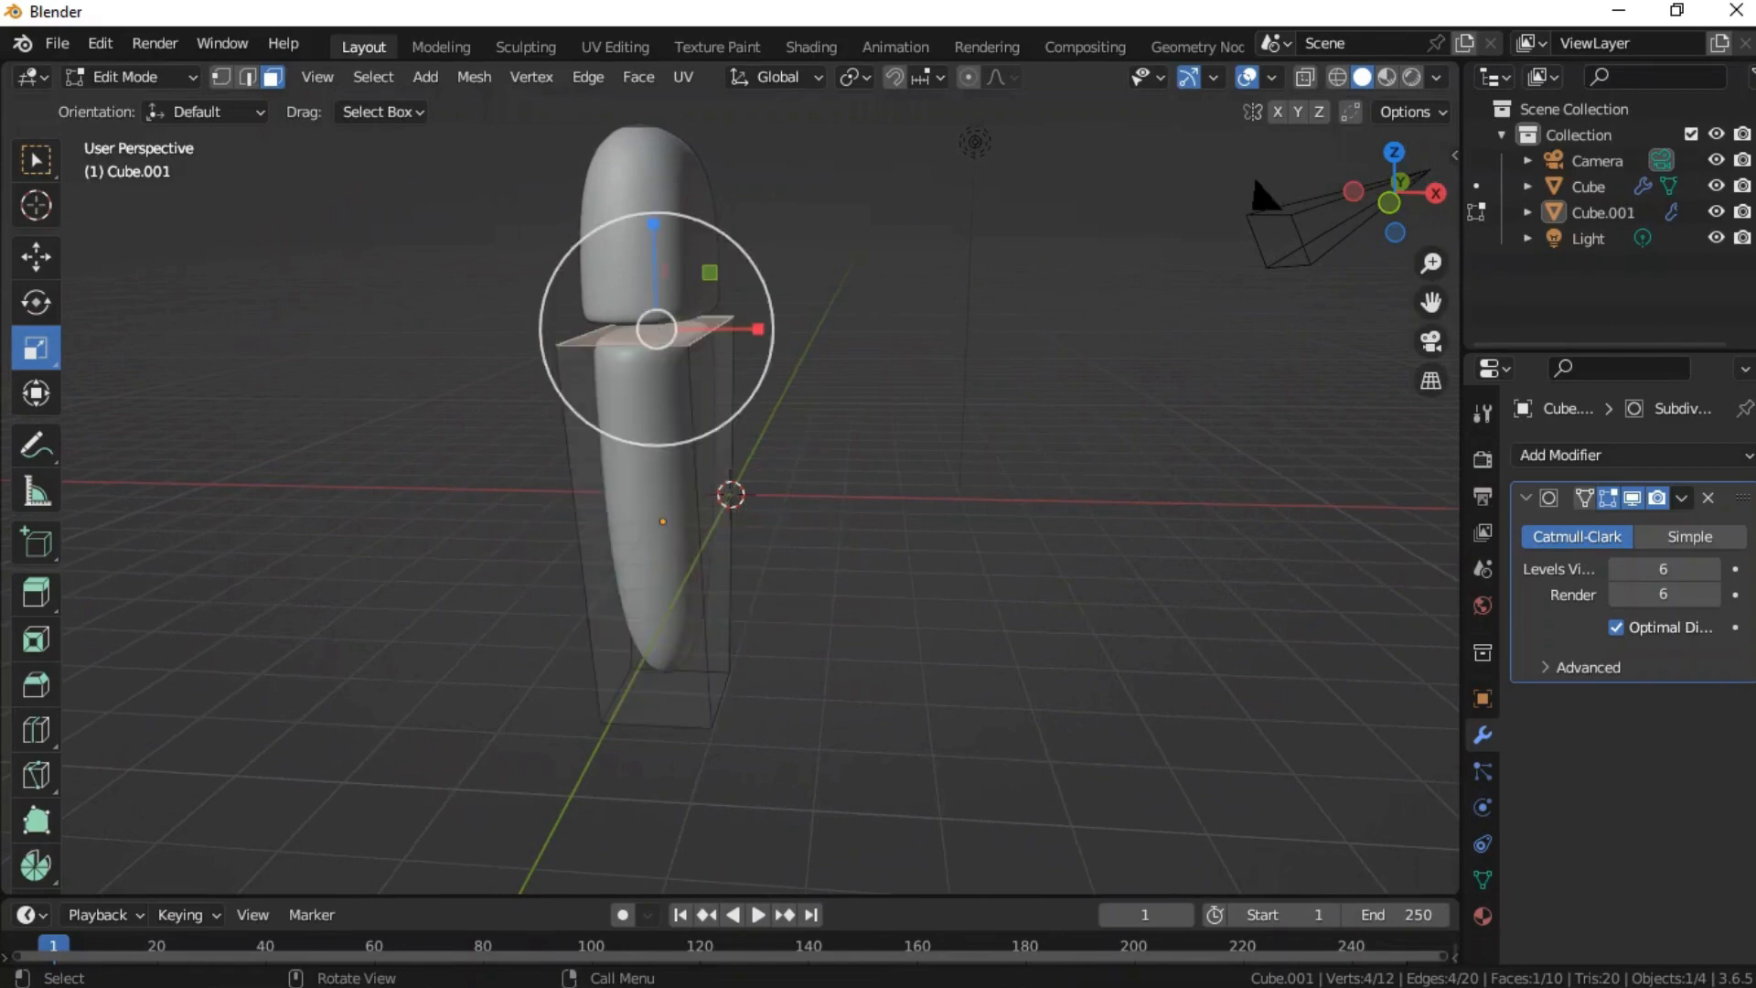
pyautogui.moveTo(1386, 206); pyautogui.dragTo(1222, 142)
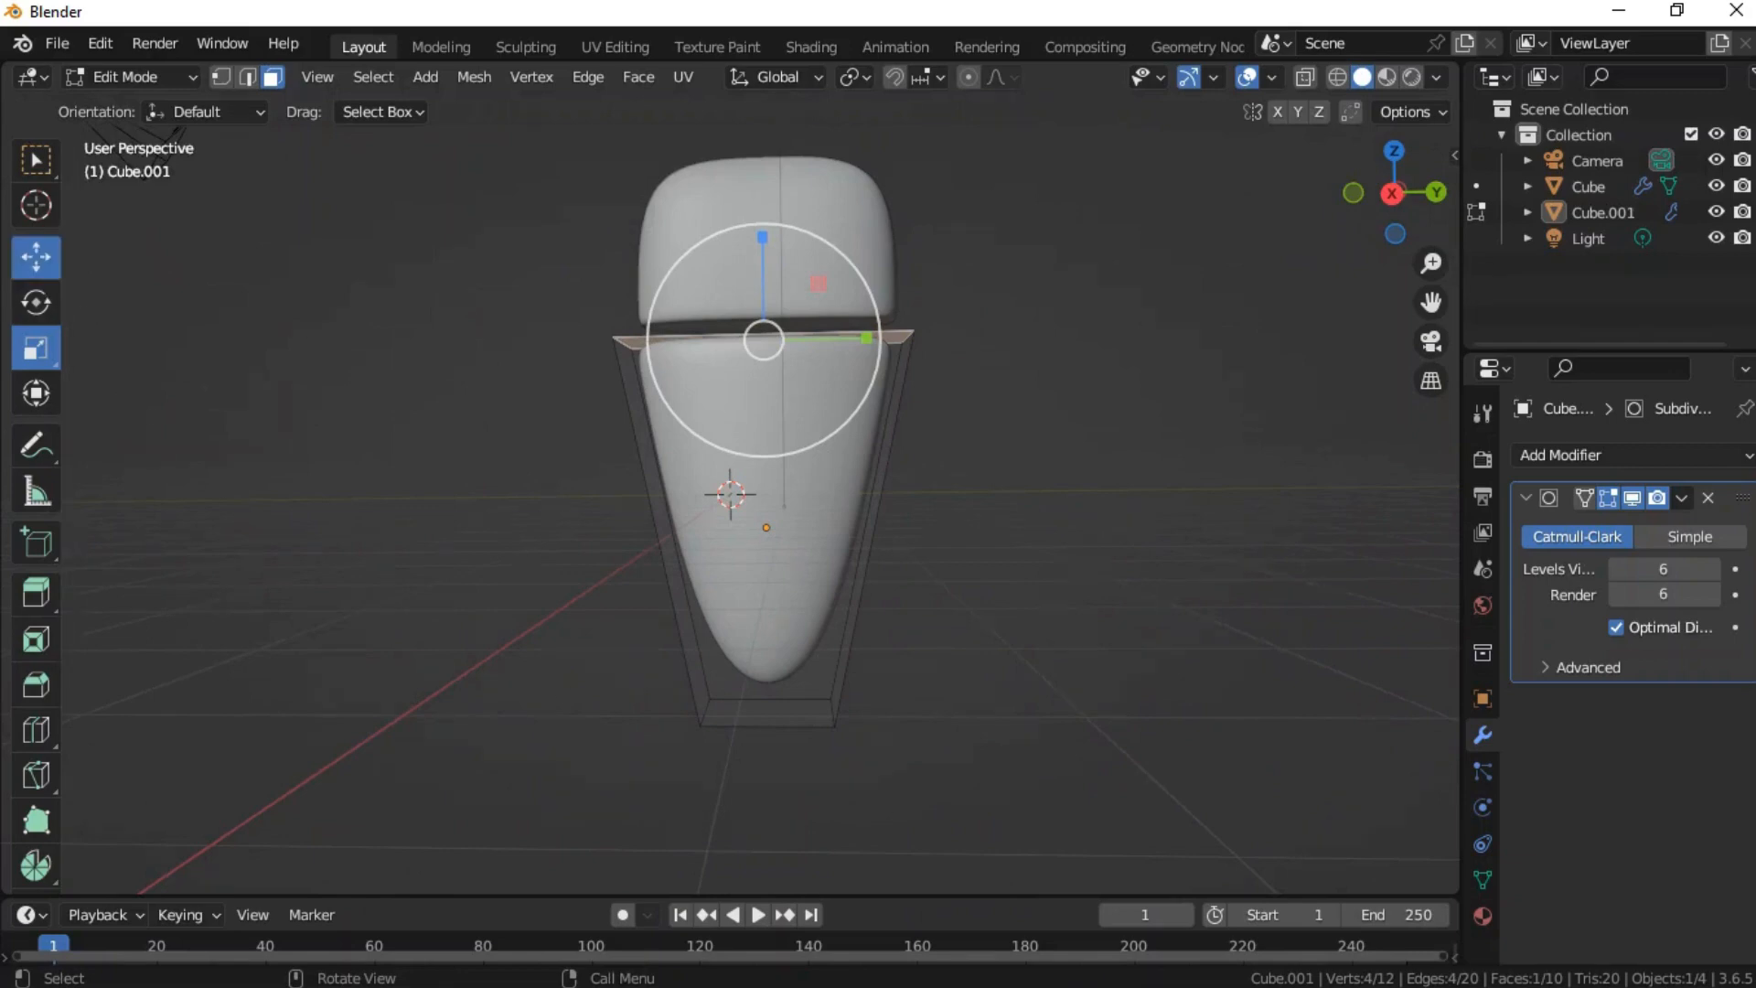
pyautogui.click(36, 257)
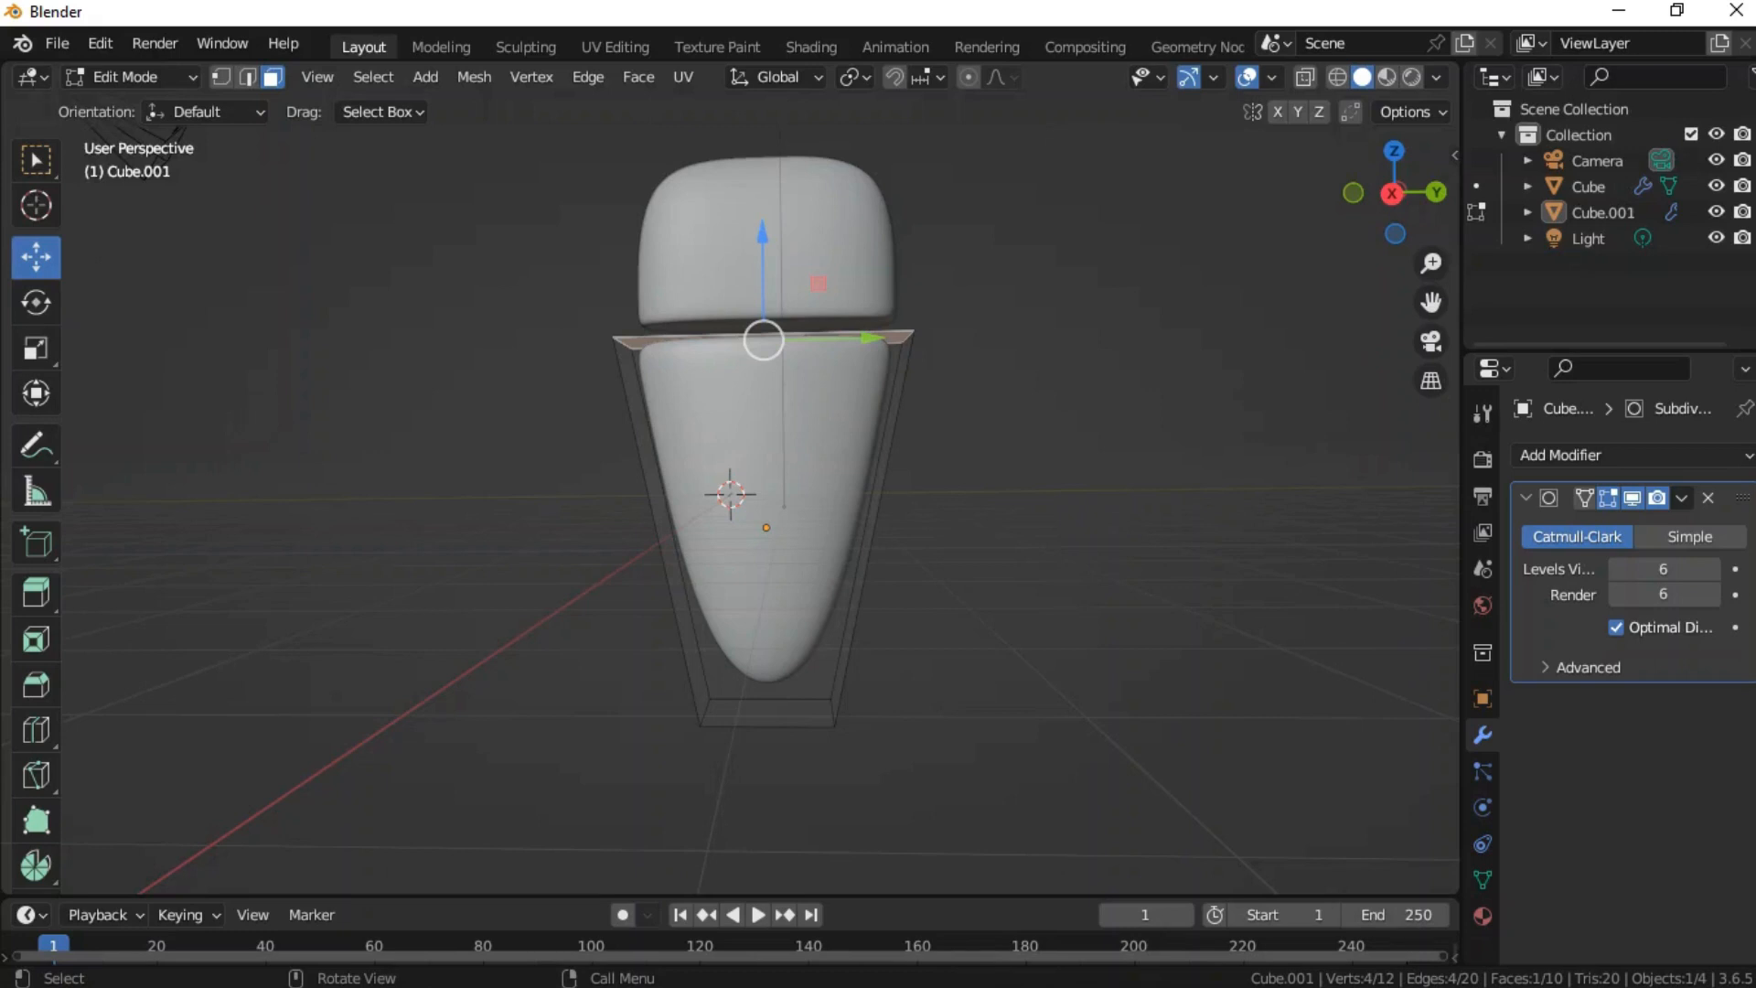
# - Return to Object Mode and scale the tapered lower piece down slightly along Z to shorten it
pyautogui.press('Tab')
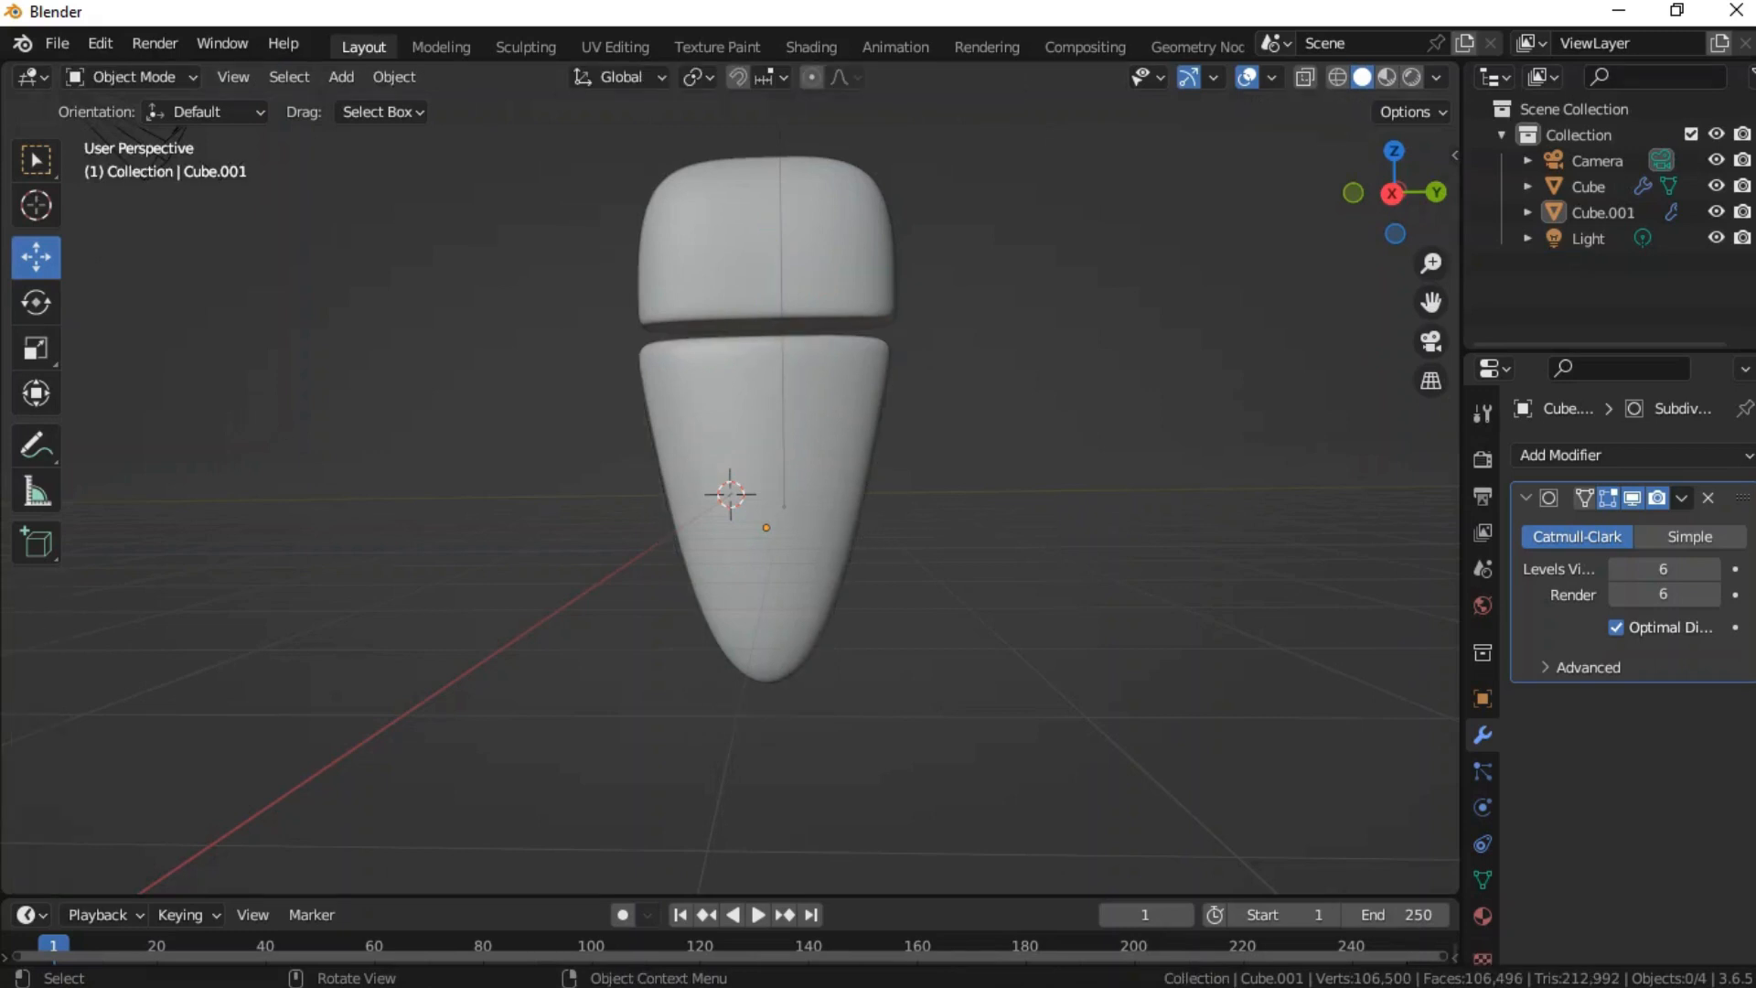
pyautogui.click(693, 540)
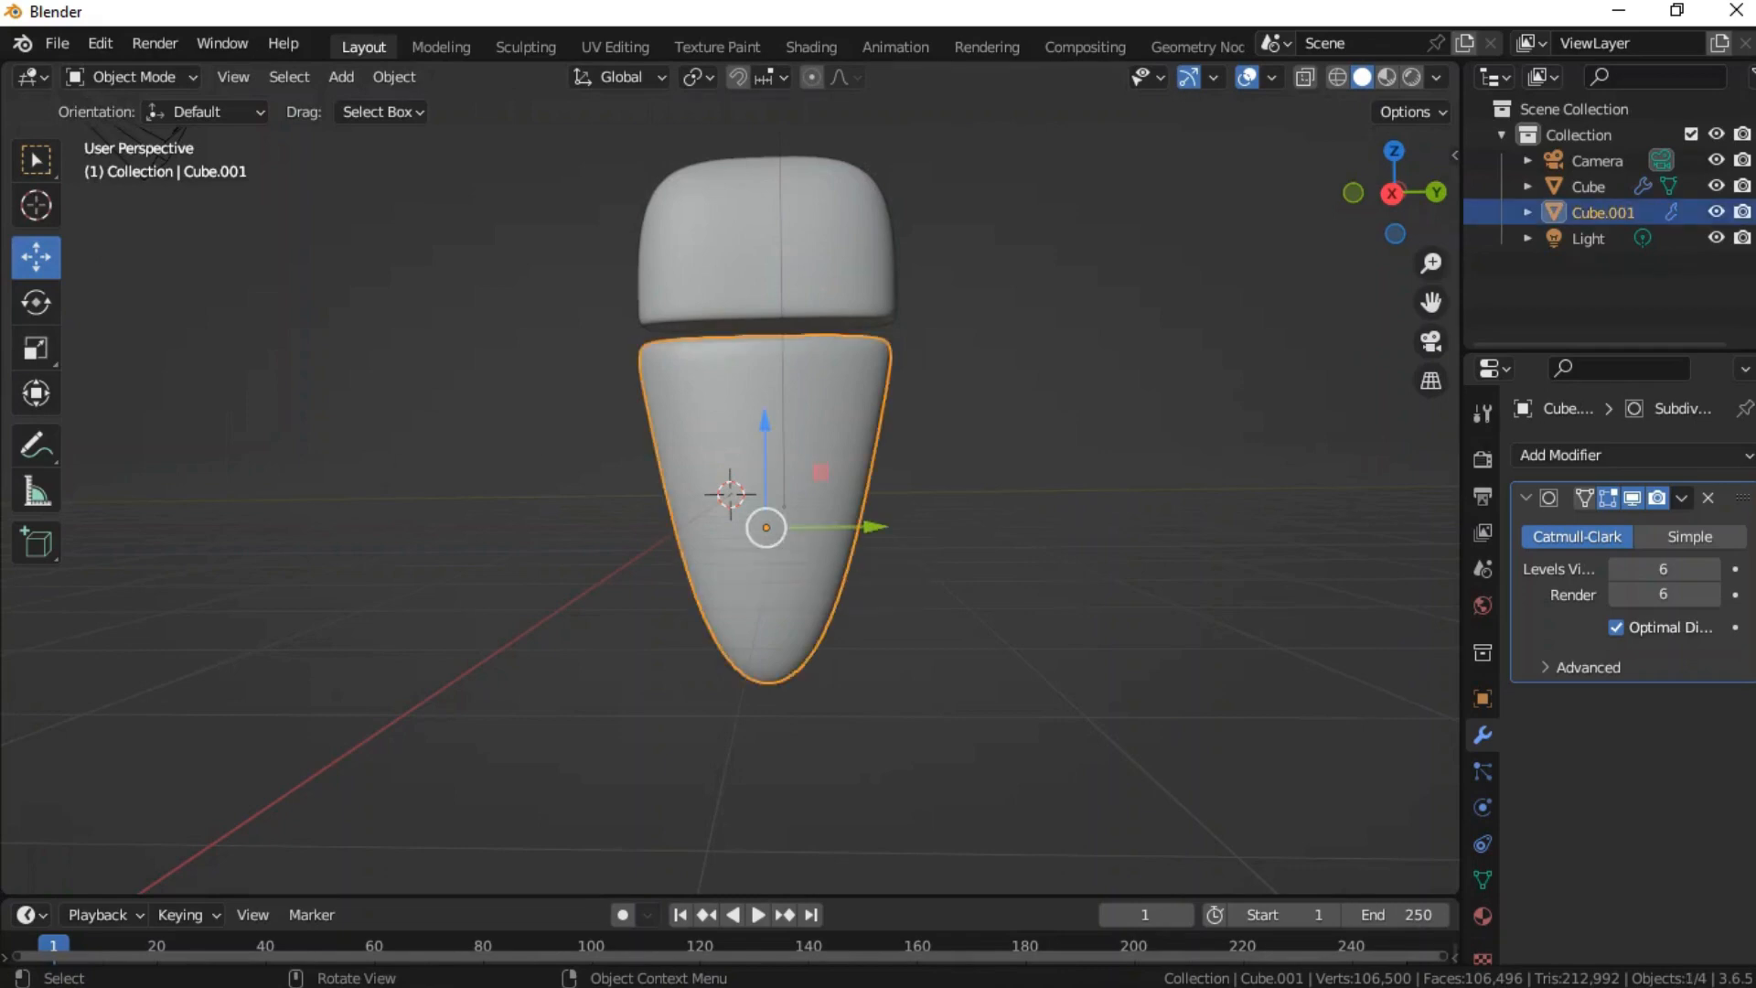
pyautogui.click(36, 348)
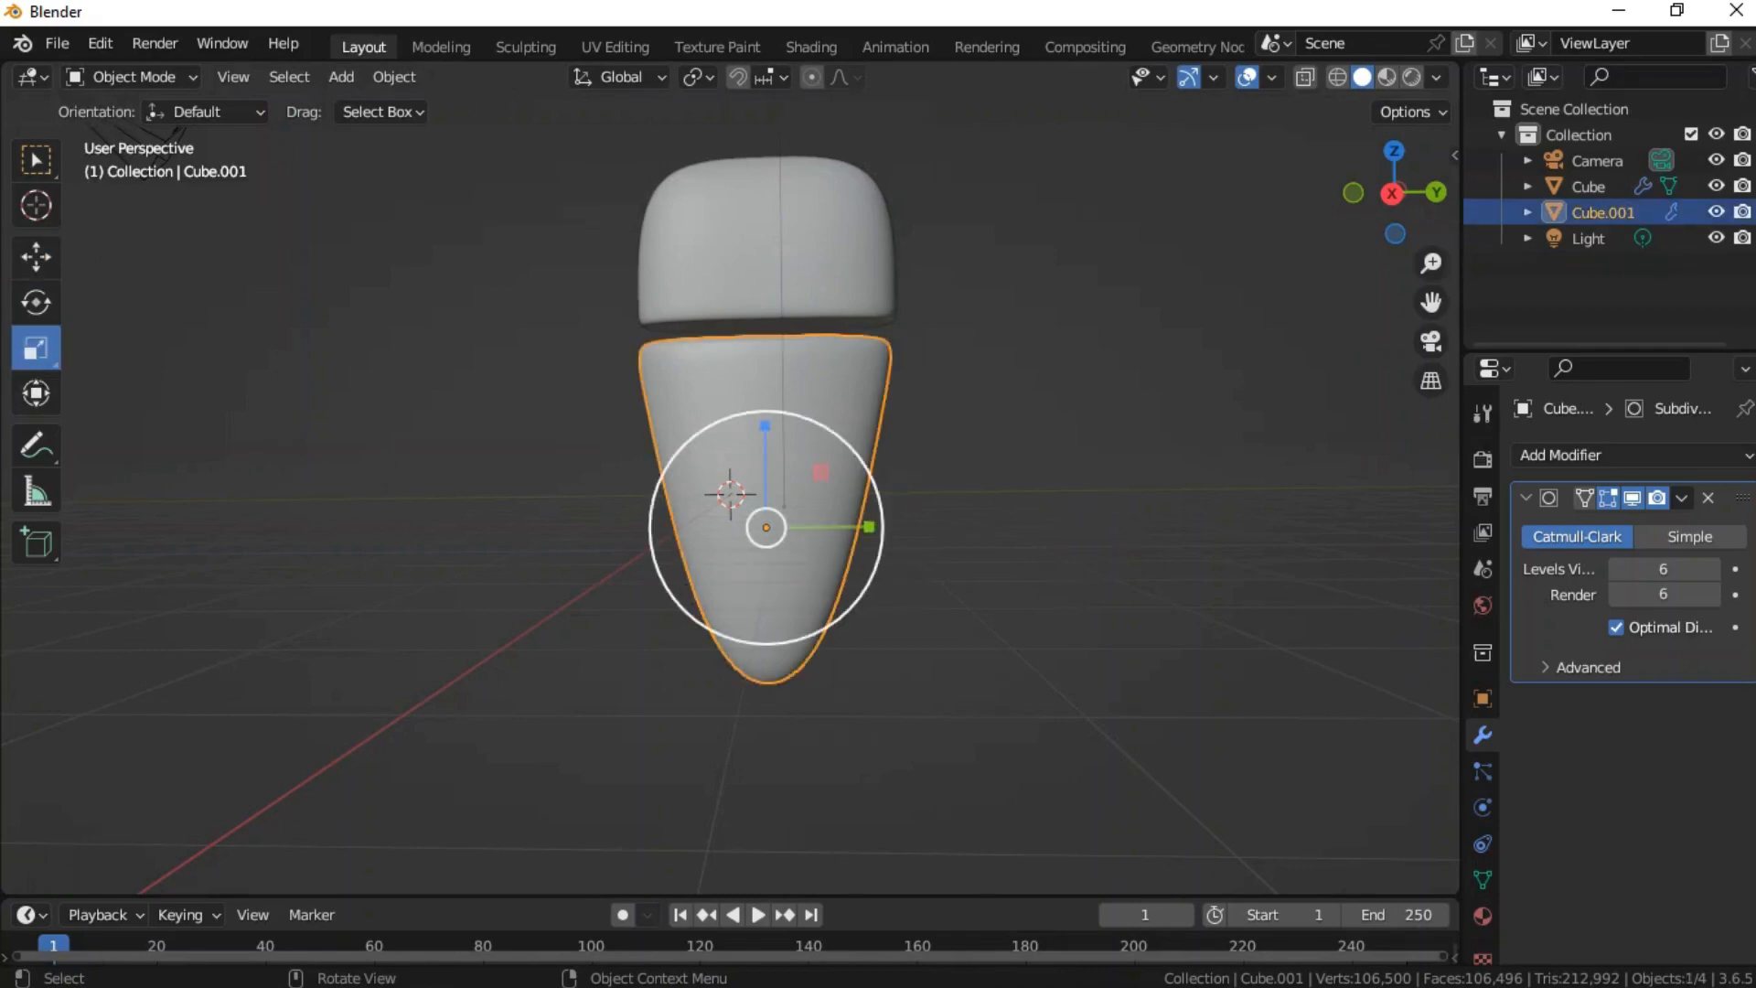
pyautogui.moveTo(765, 428); pyautogui.dragTo(760, 449)
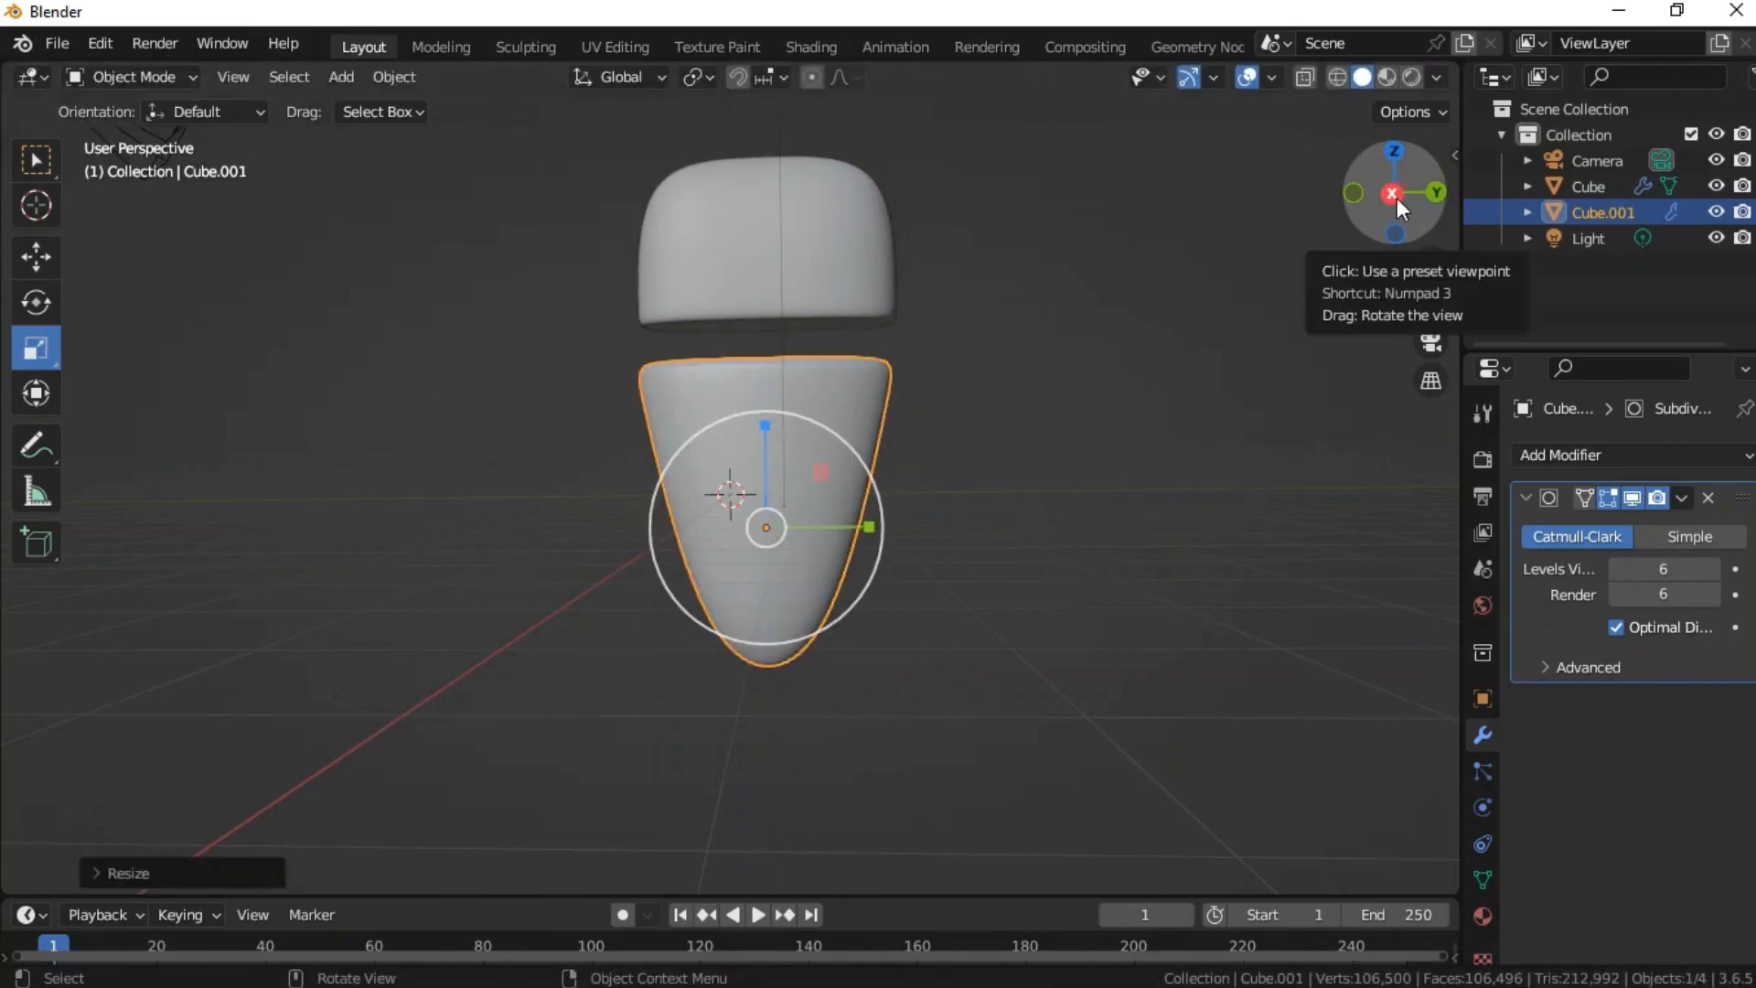
# - Move the shortened lower piece up beneath the upper body, leaving a narrow gap between them, and deselect it
pyautogui.moveTo(1397, 197); pyautogui.dragTo(1410, 199)
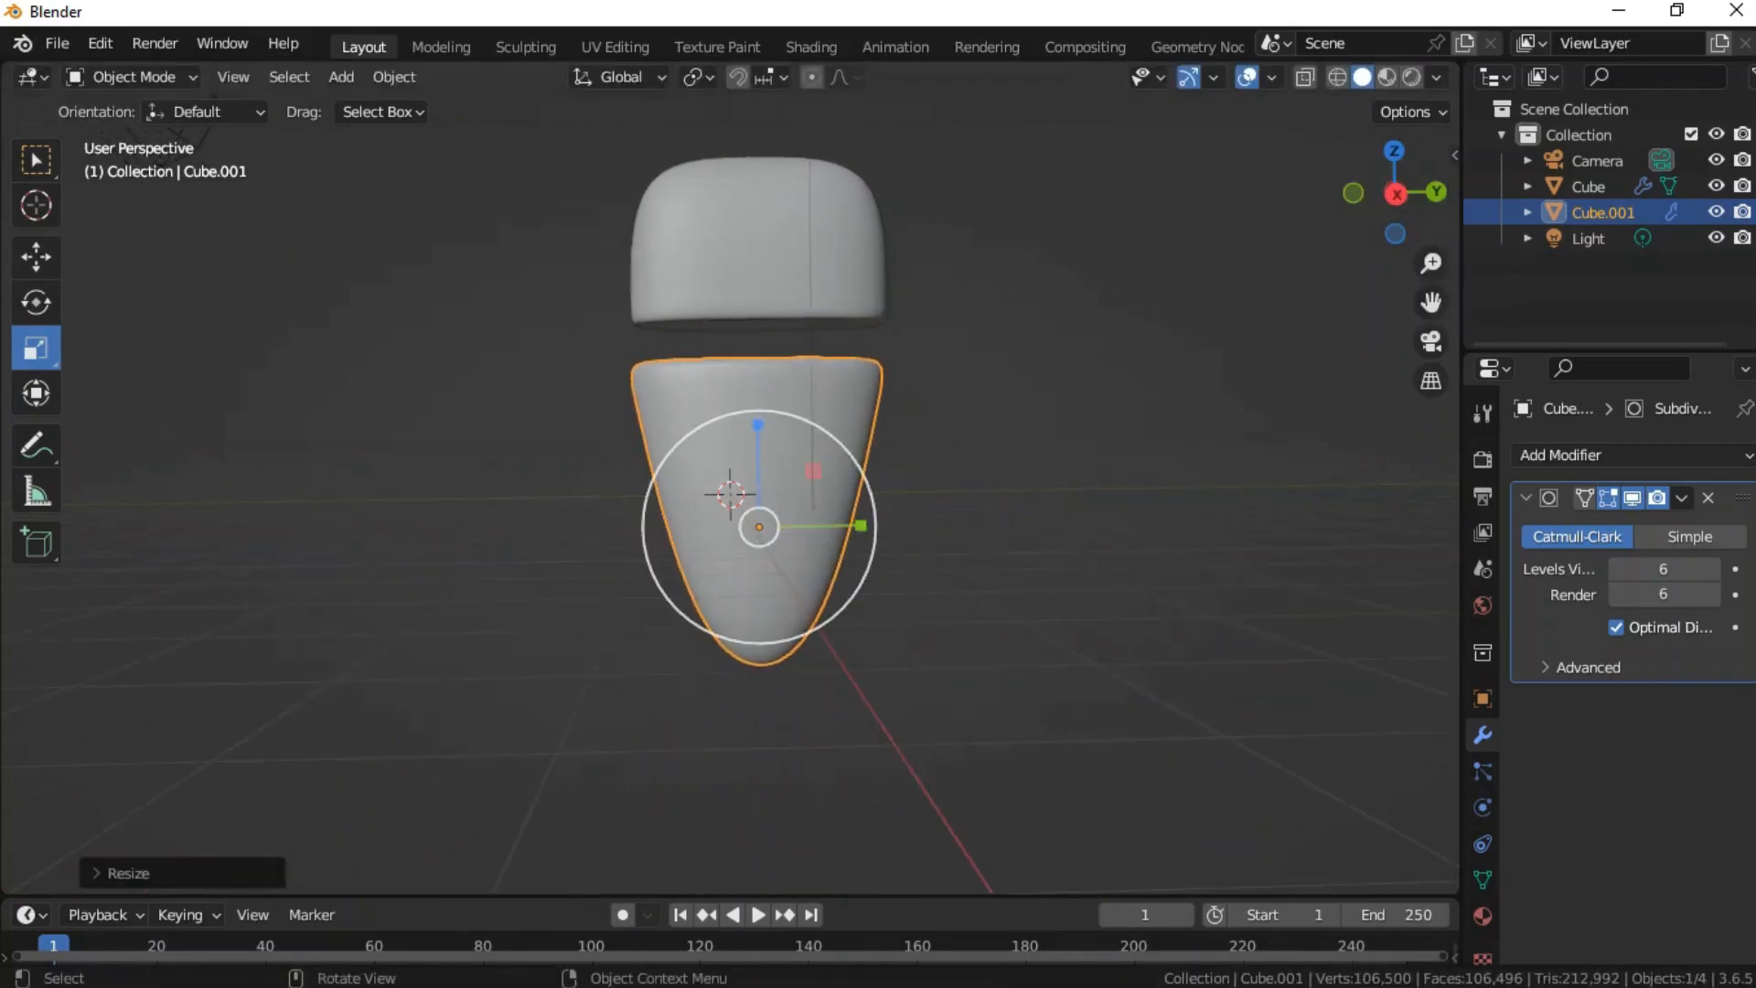
pyautogui.click(35, 257)
pyautogui.moveTo(759, 527); pyautogui.dragTo(760, 503)
pyautogui.click(1039, 498)
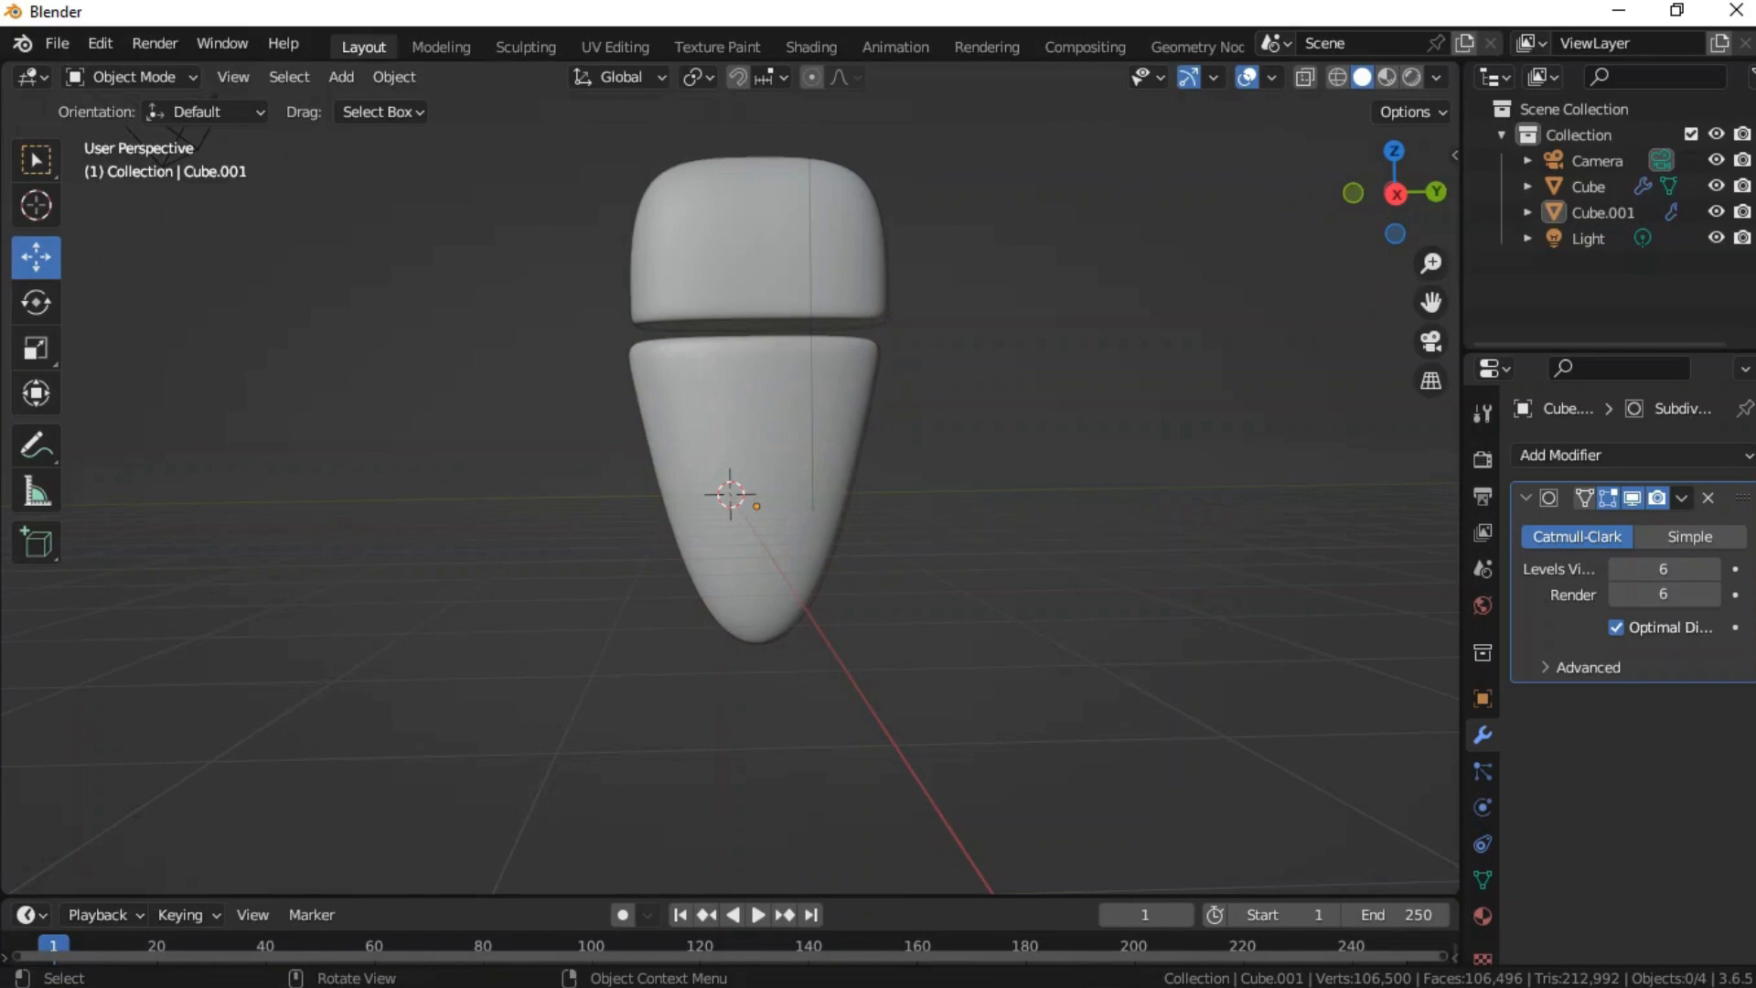
pyautogui.click(743, 481)
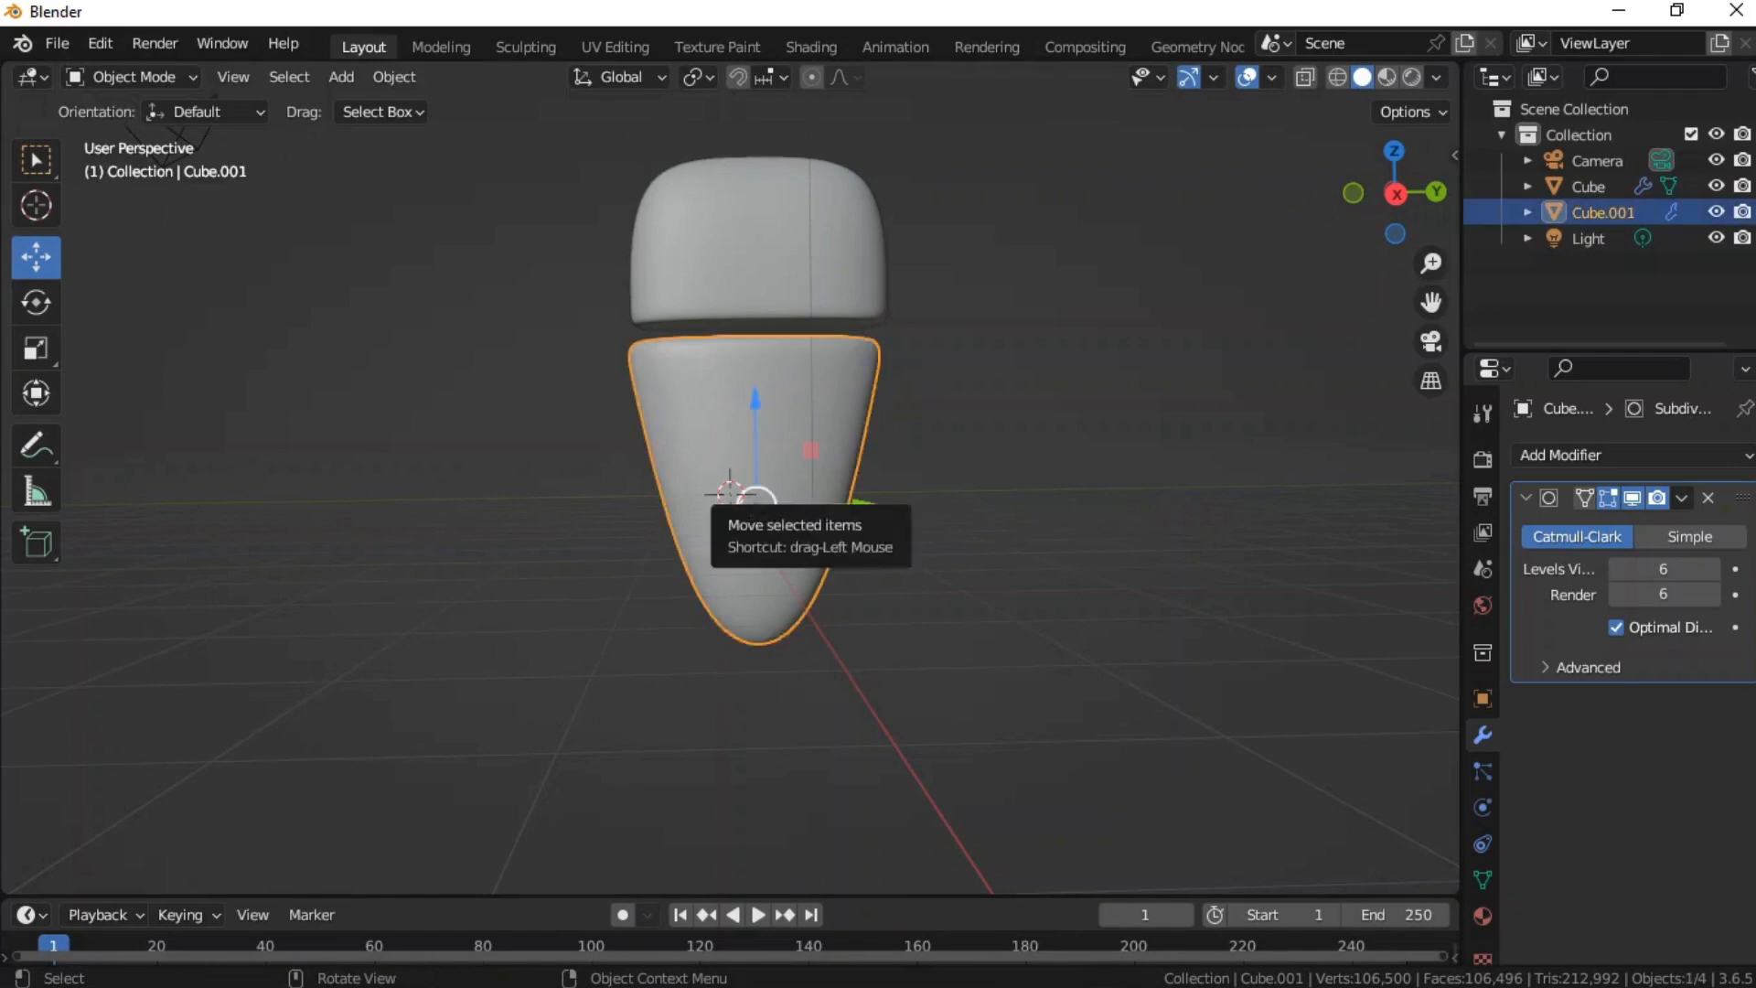
pyautogui.moveTo(756, 506); pyautogui.dragTo(757, 506)
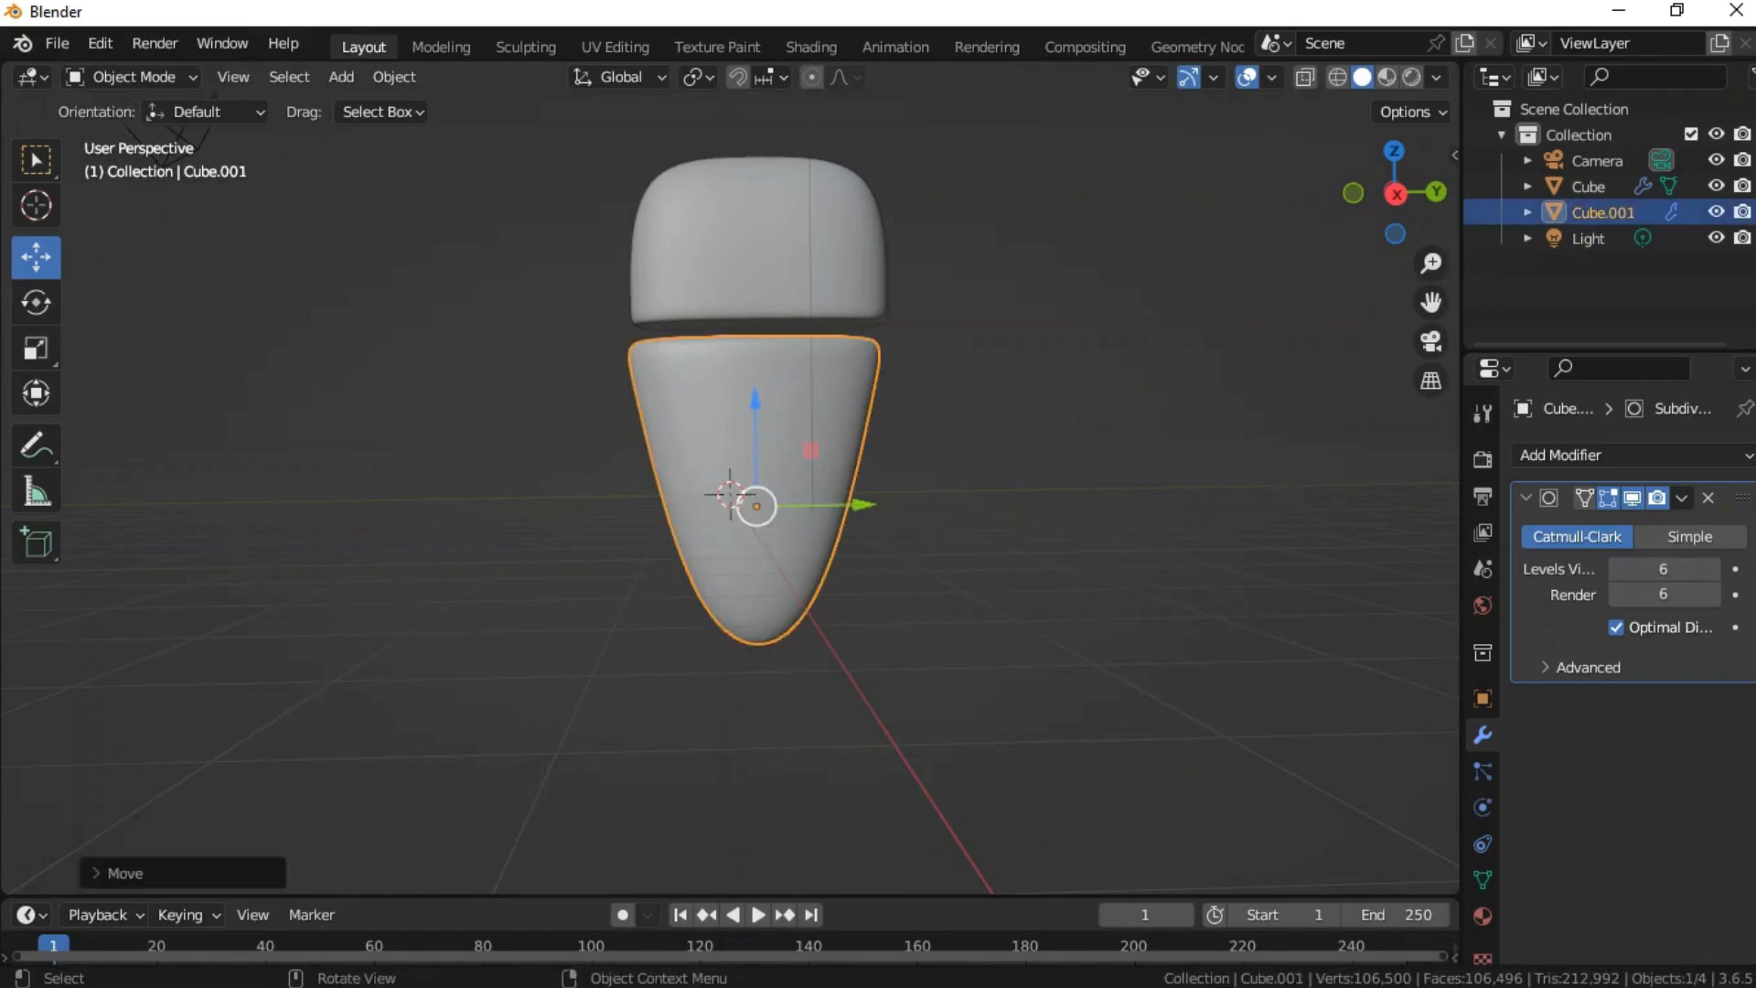
pyautogui.click(964, 430)
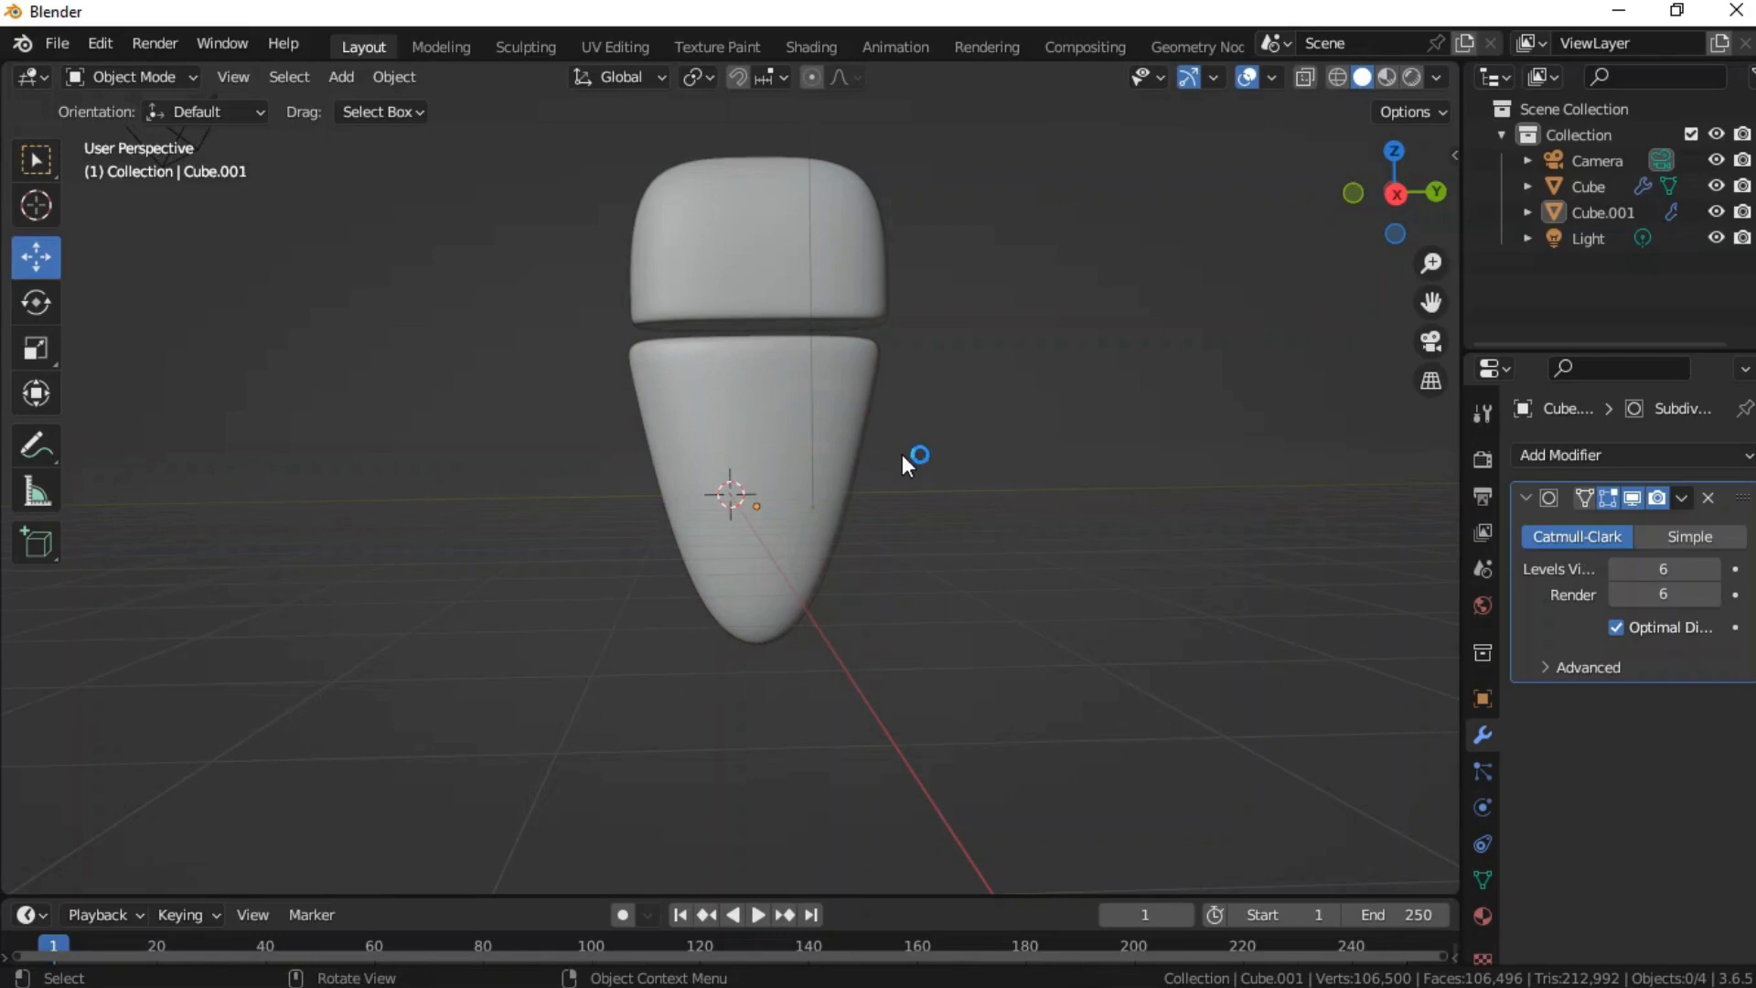
# - Add a UV sphere and move it out on the positive Y side of the body, level with the lower piece's upper part
pyautogui.hotkey('shift', 'a')
pyautogui.moveTo(902, 454)
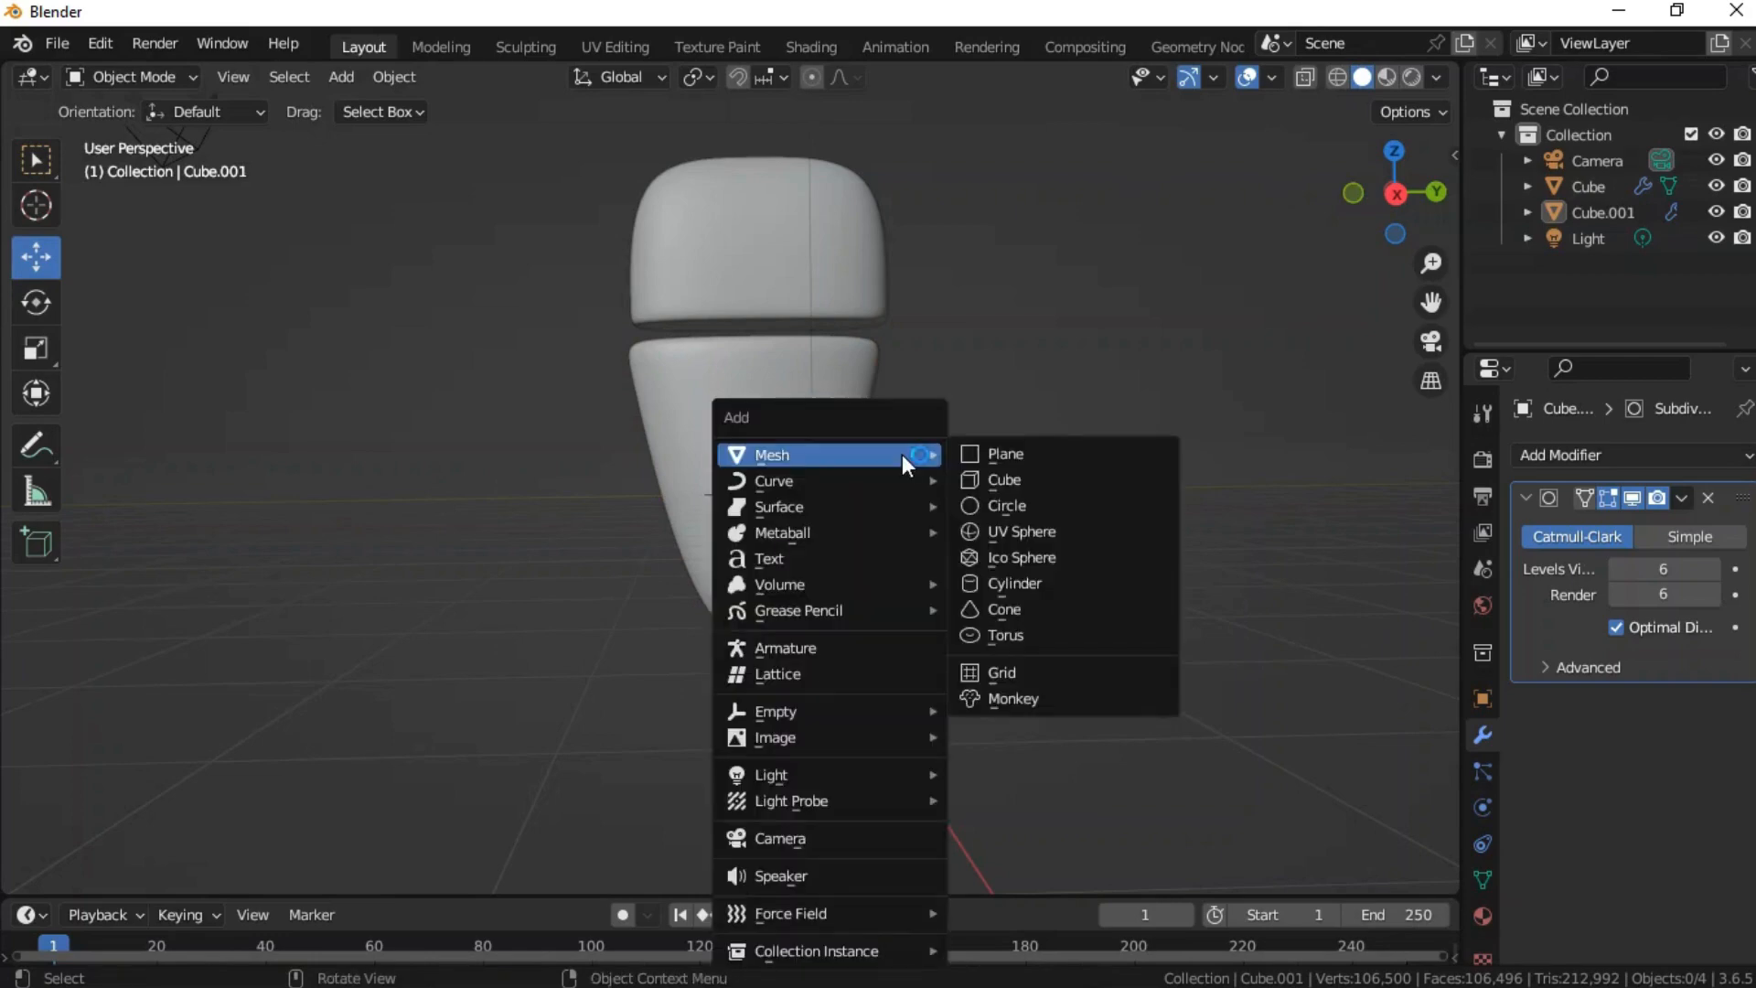
pyautogui.click(1002, 528)
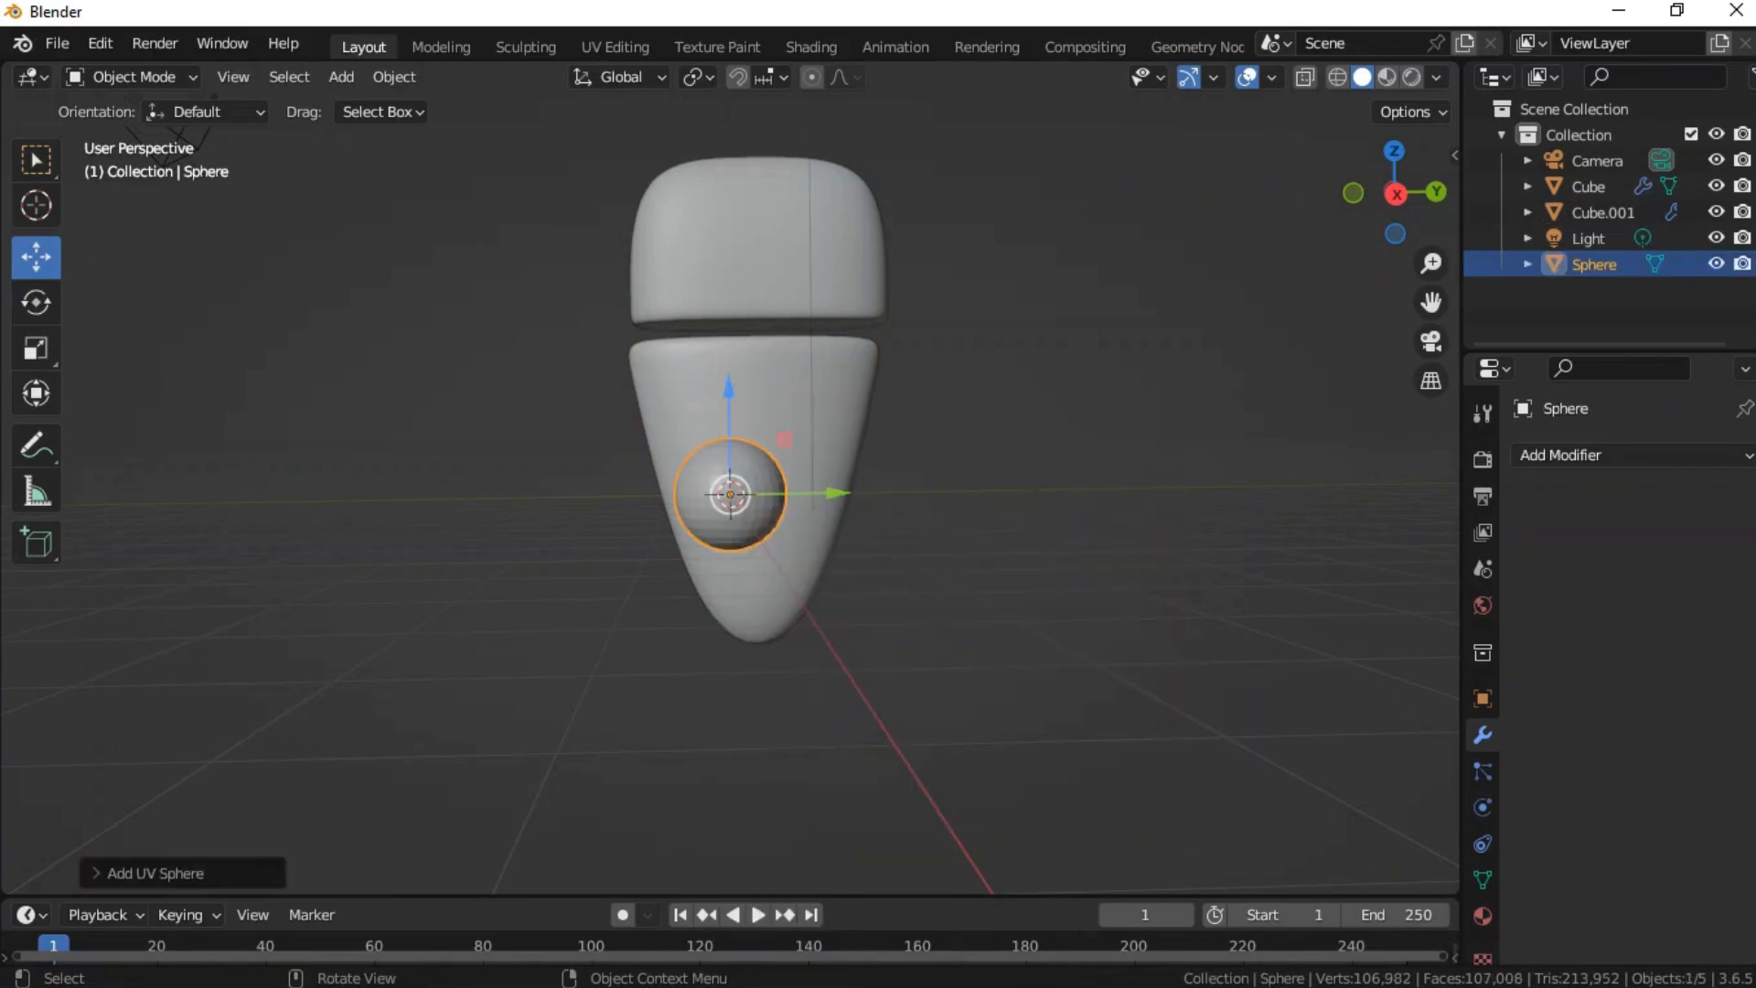
pyautogui.press('g')
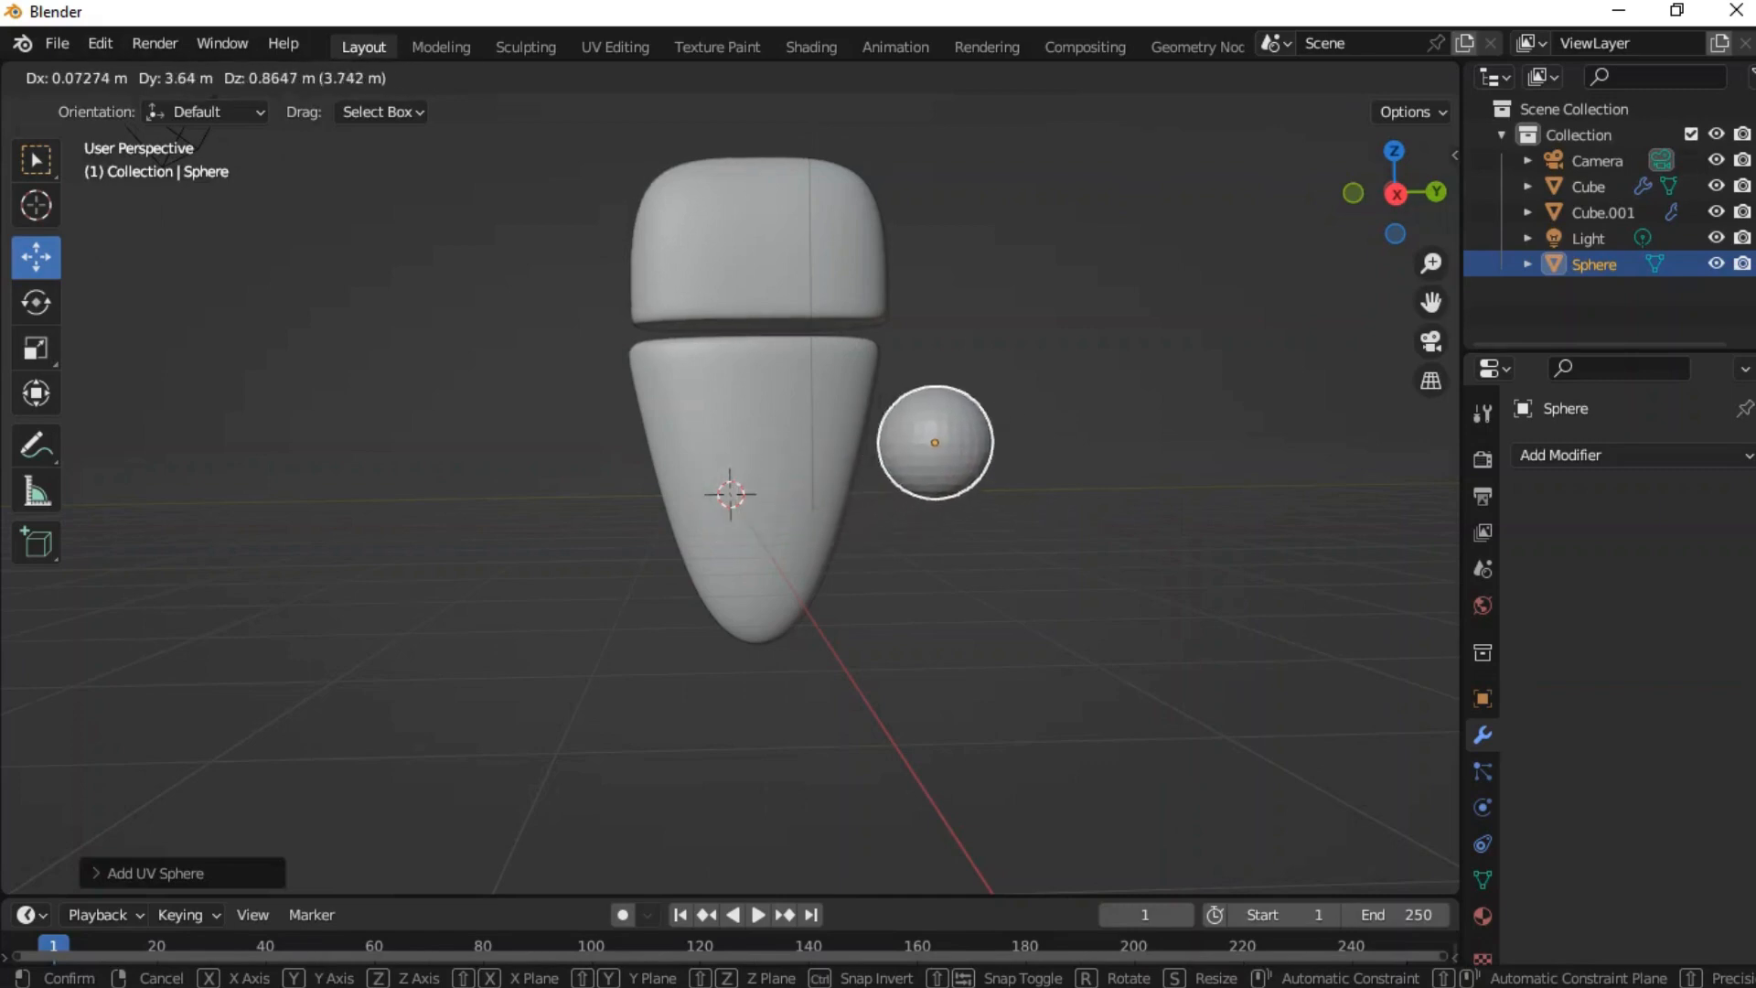
pyautogui.press('Return')
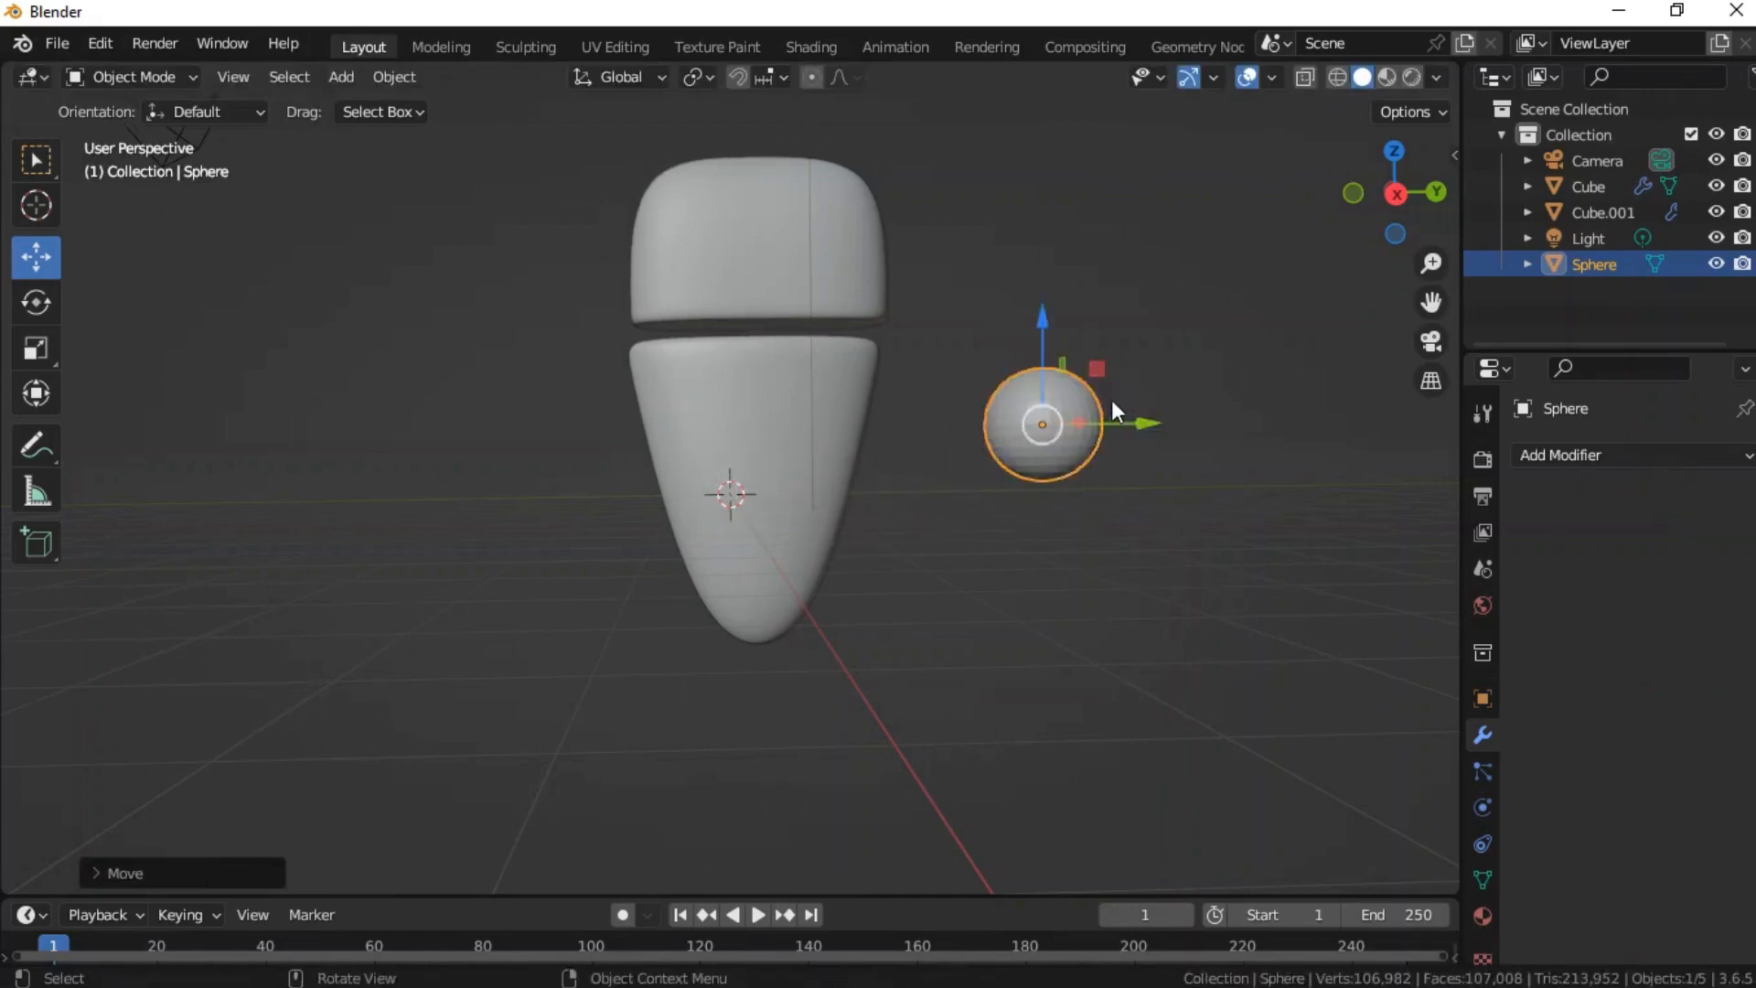
# - Stretch the sphere strongly along Z and narrow it along Y to form a tall, slim ellipsoid arm
pyautogui.click(36, 347)
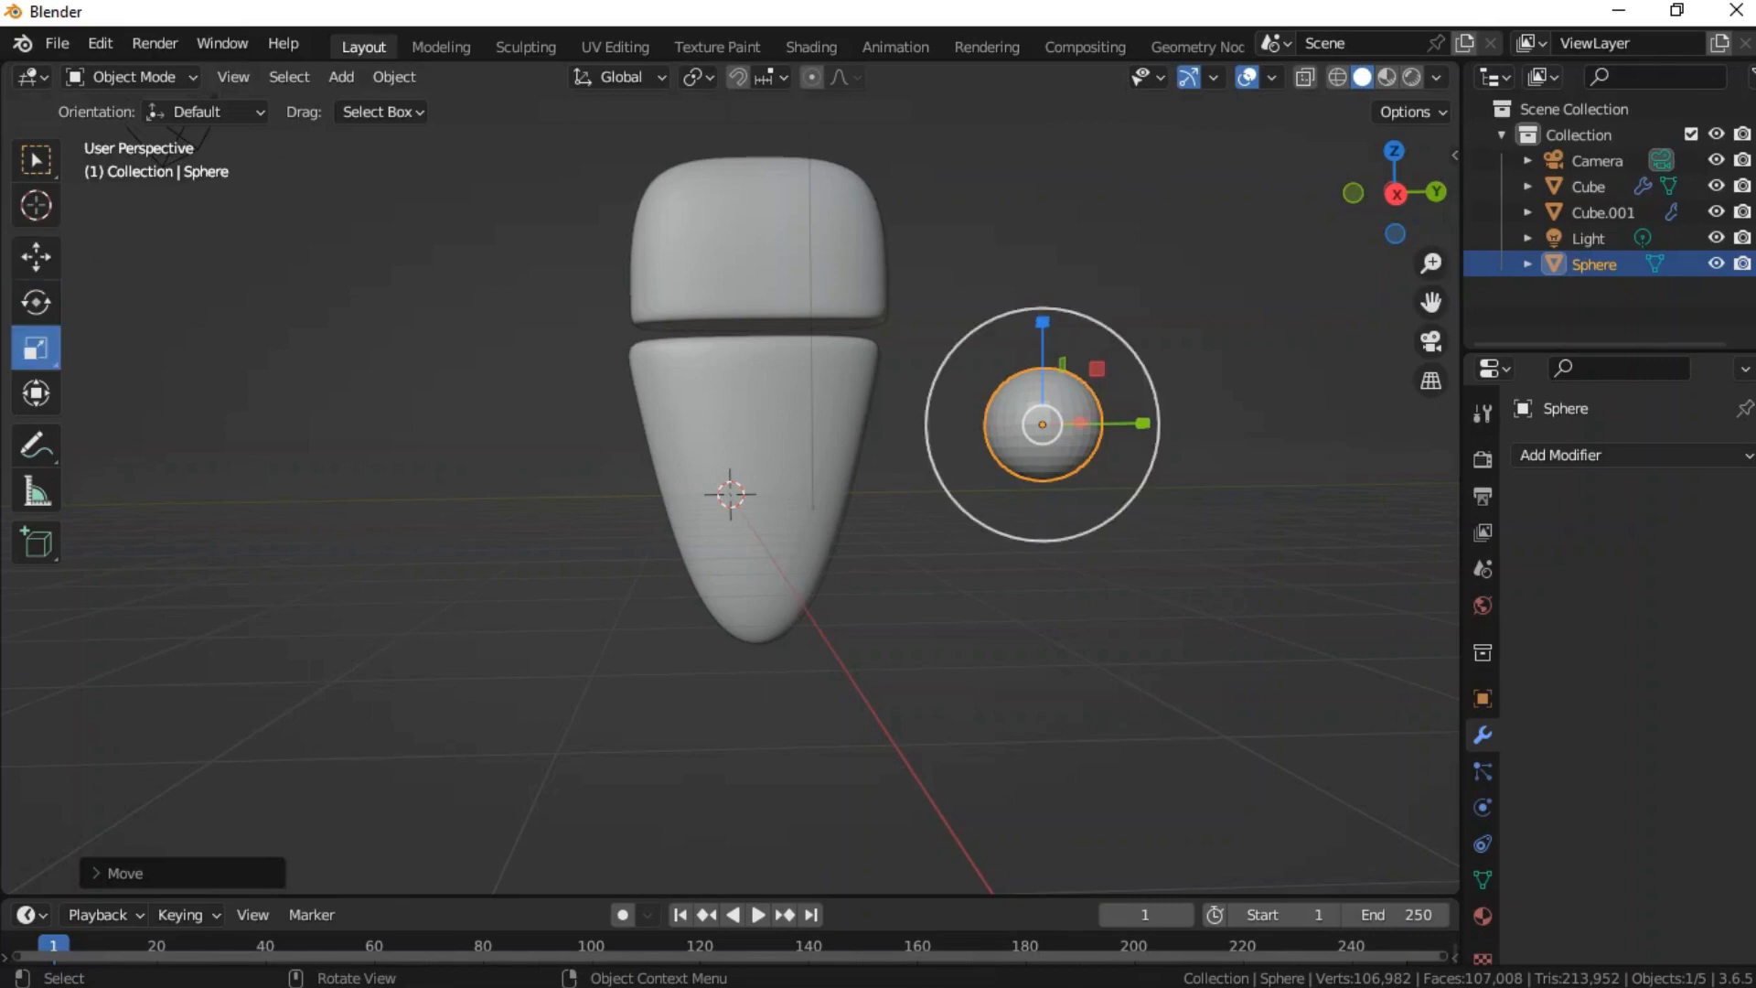
pyautogui.moveTo(1044, 322); pyautogui.dragTo(1045, 261)
pyautogui.moveTo(1140, 425); pyautogui.dragTo(1063, 431)
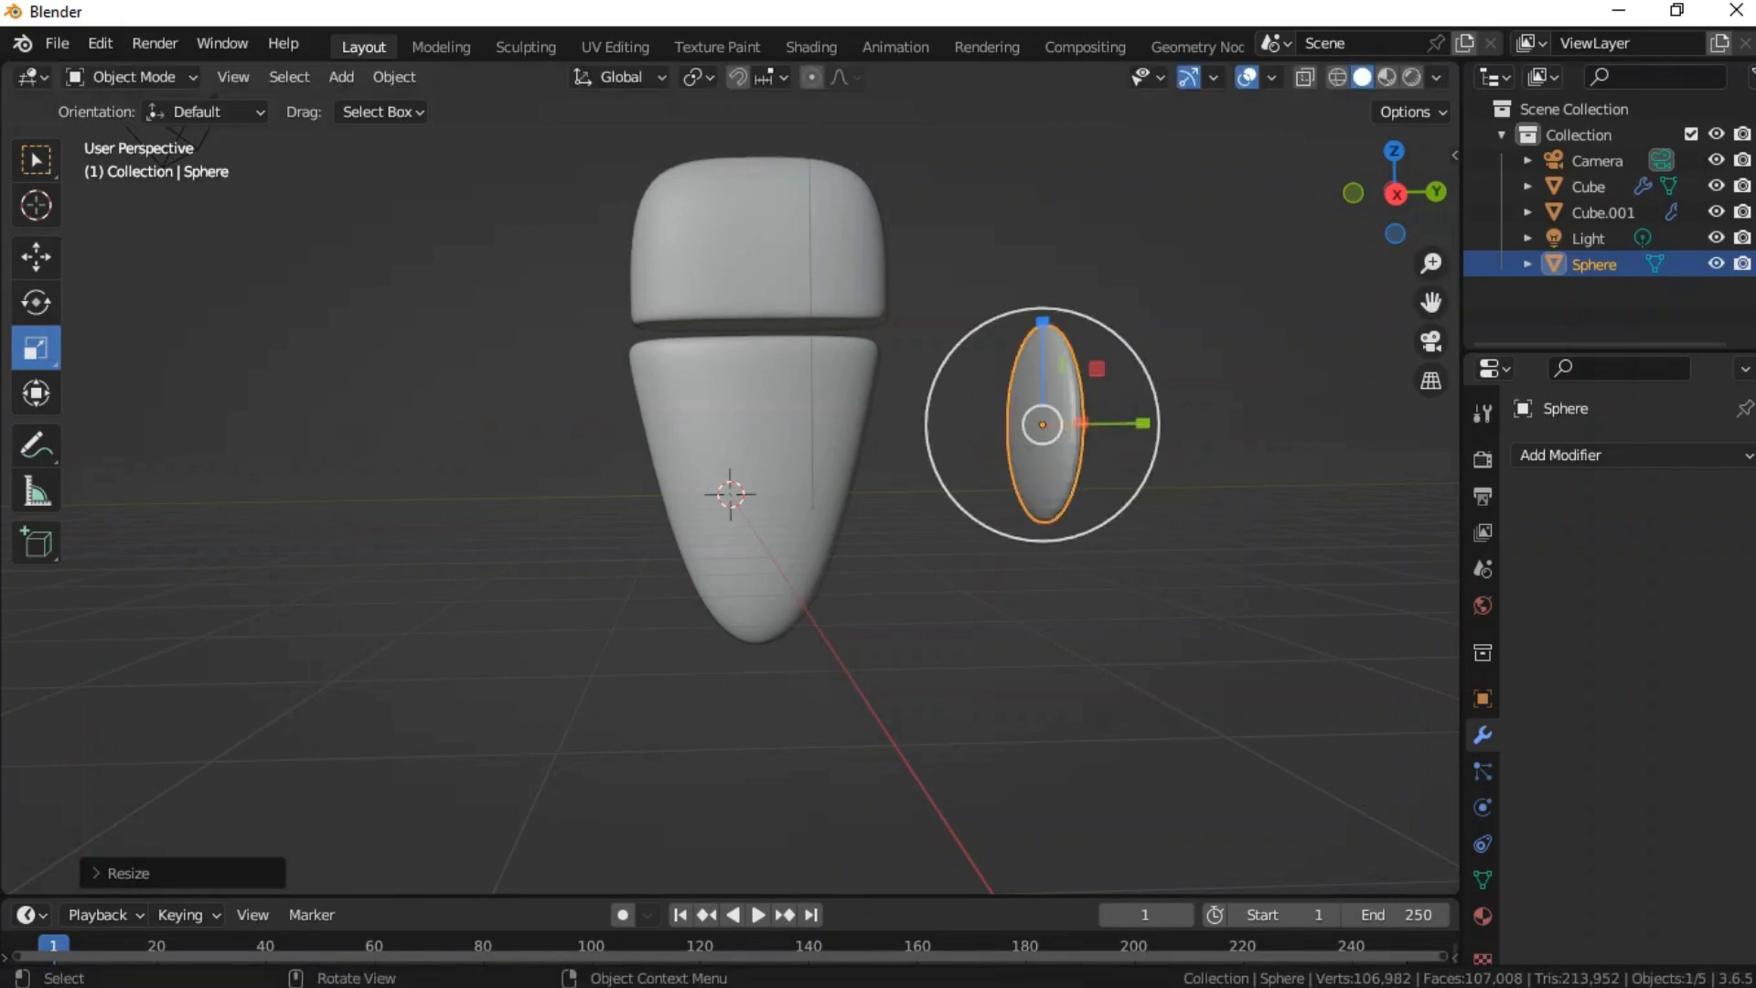
pyautogui.moveTo(1043, 323); pyautogui.dragTo(1051, 250)
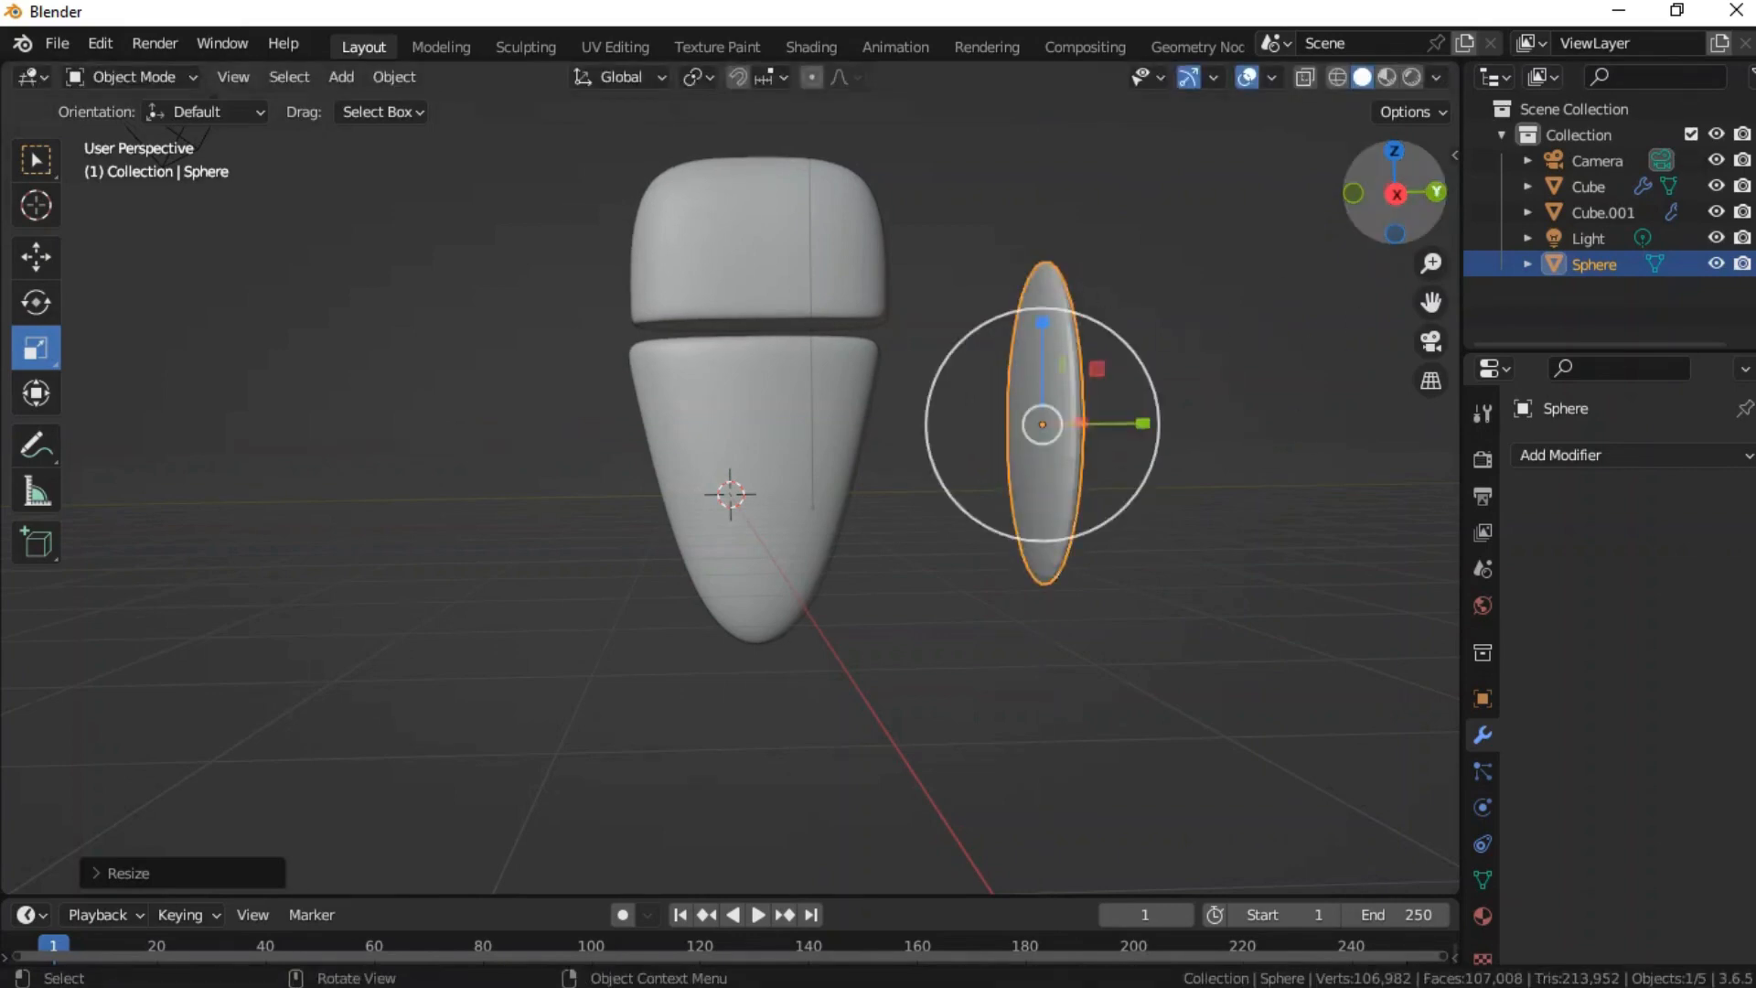
# - Thin the arm further along Y and shorten it somewhat along Z
pyautogui.moveTo(1390, 197); pyautogui.dragTo(1363, 218)
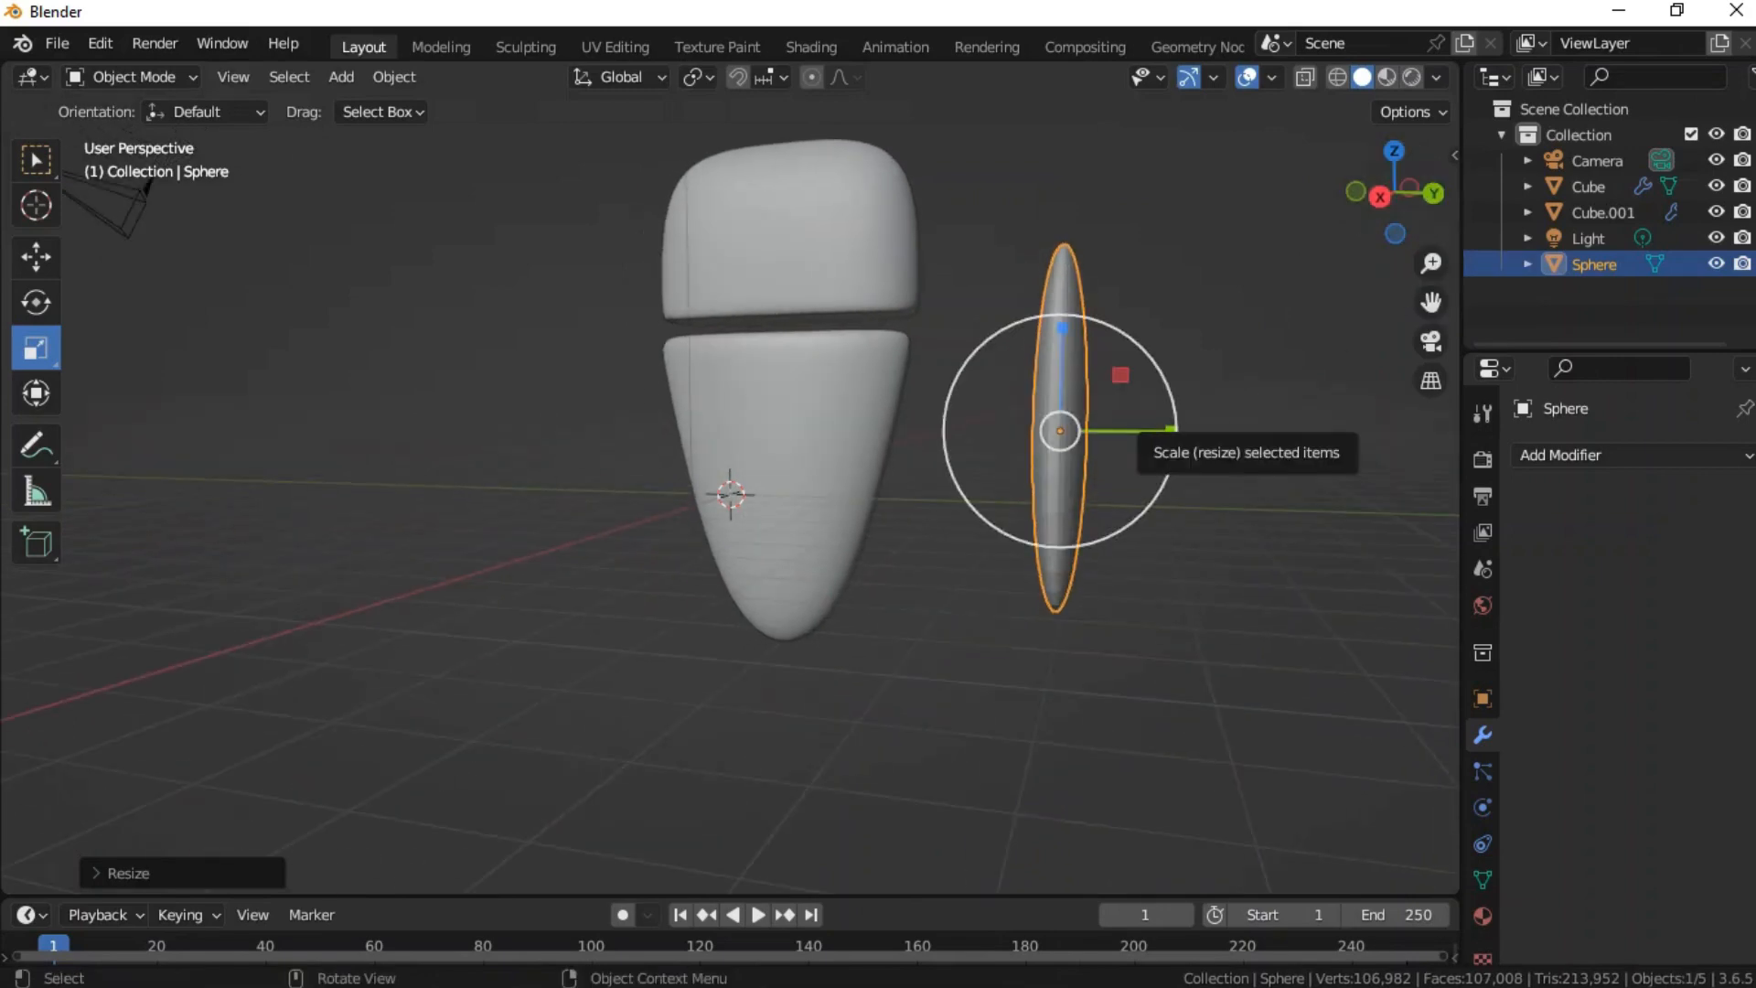
pyautogui.moveTo(1174, 430); pyautogui.dragTo(1116, 423)
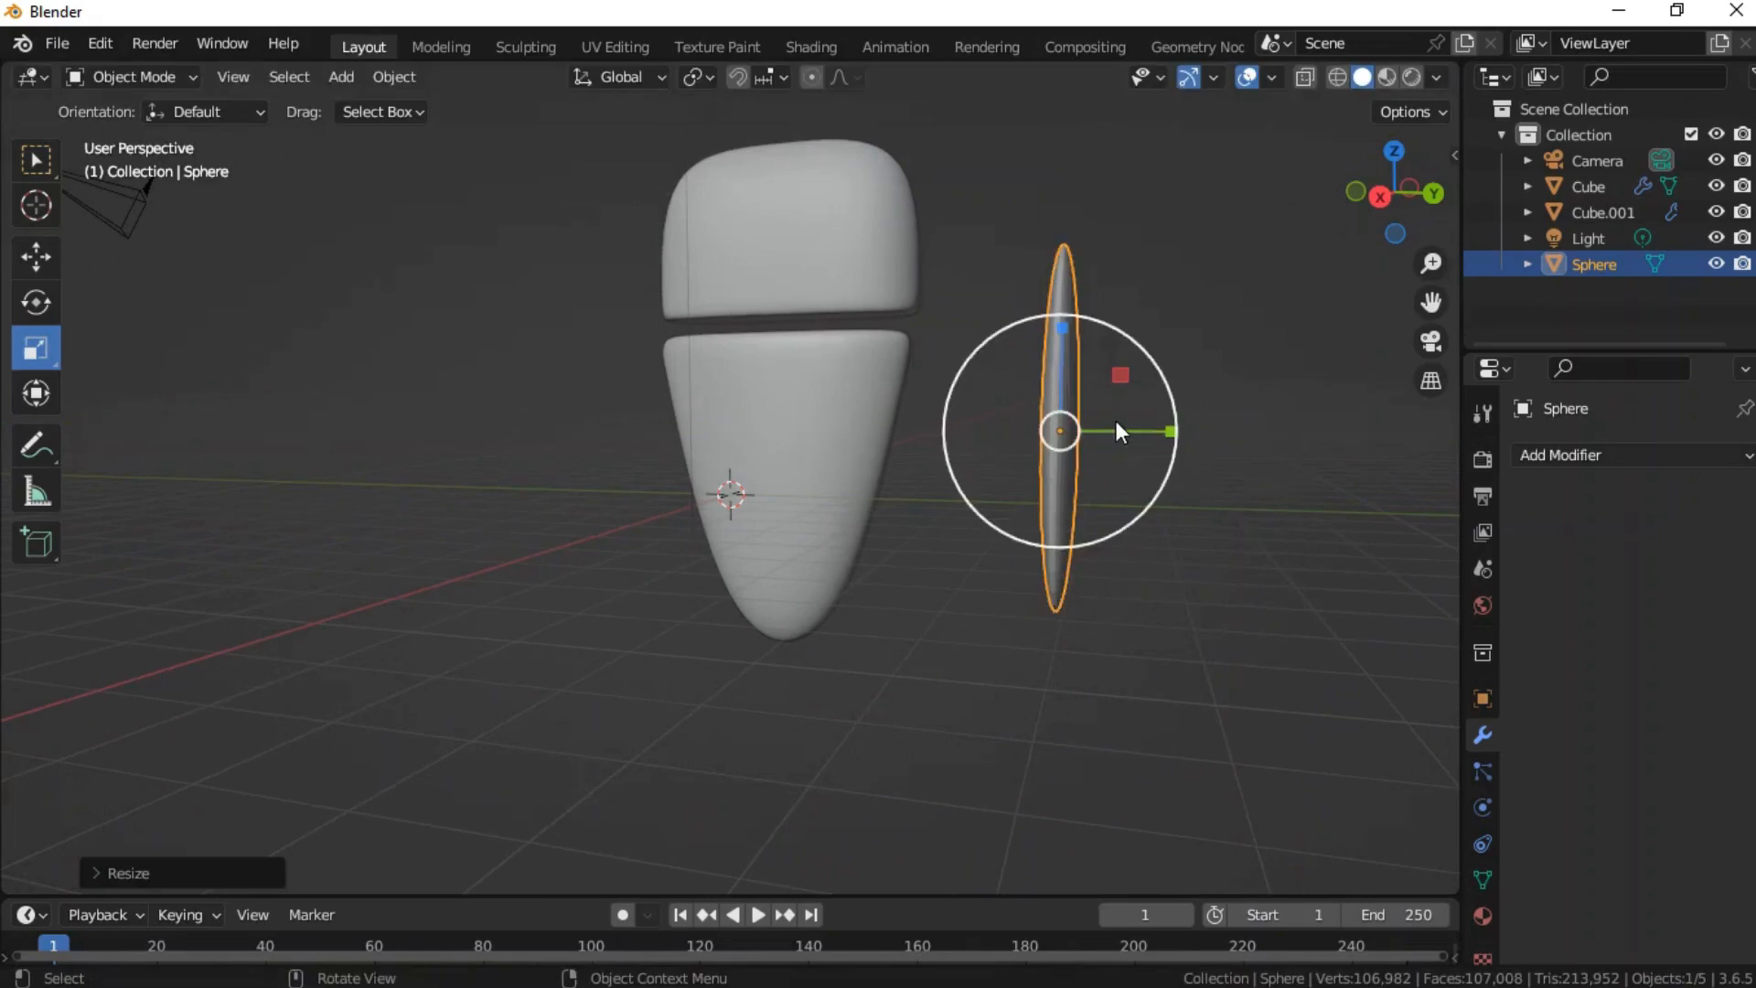
pyautogui.moveTo(1062, 328)
pyautogui.mouseDown()
pyautogui.moveTo(1052, 383)
pyautogui.moveTo(1055, 360)
pyautogui.mouseUp()
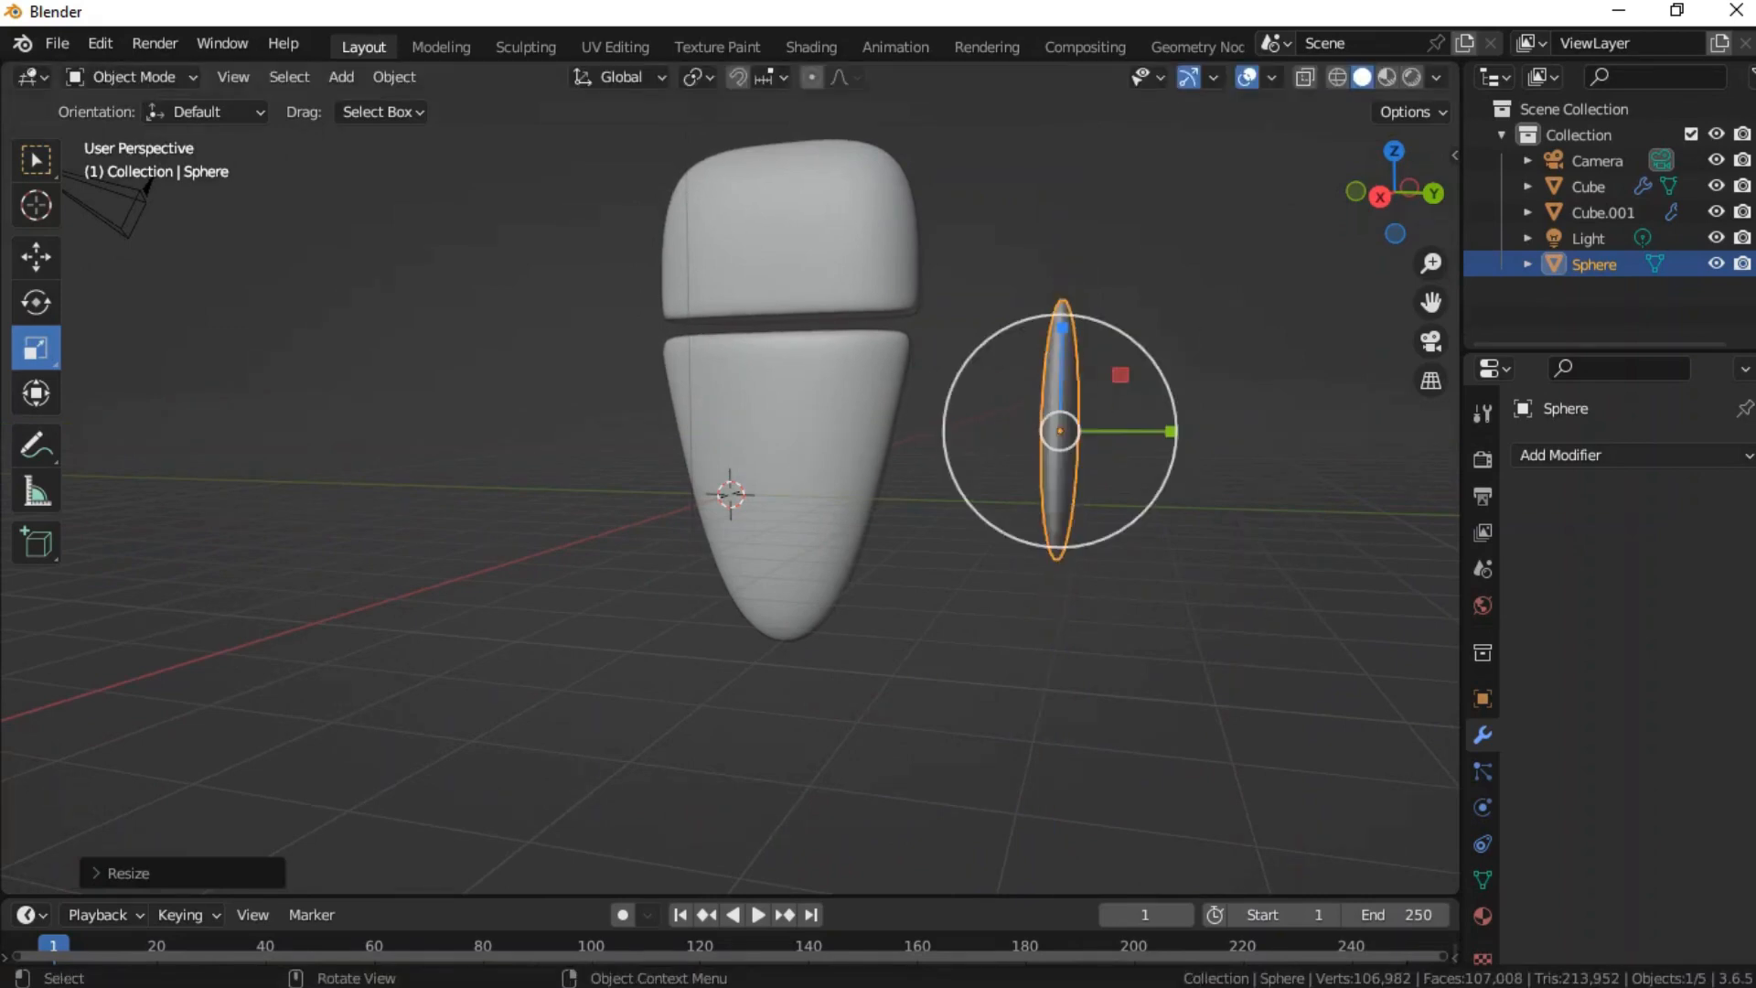
pyautogui.moveTo(1166, 428); pyautogui.dragTo(1158, 428)
pyautogui.click(1221, 426)
pyautogui.click(1058, 439)
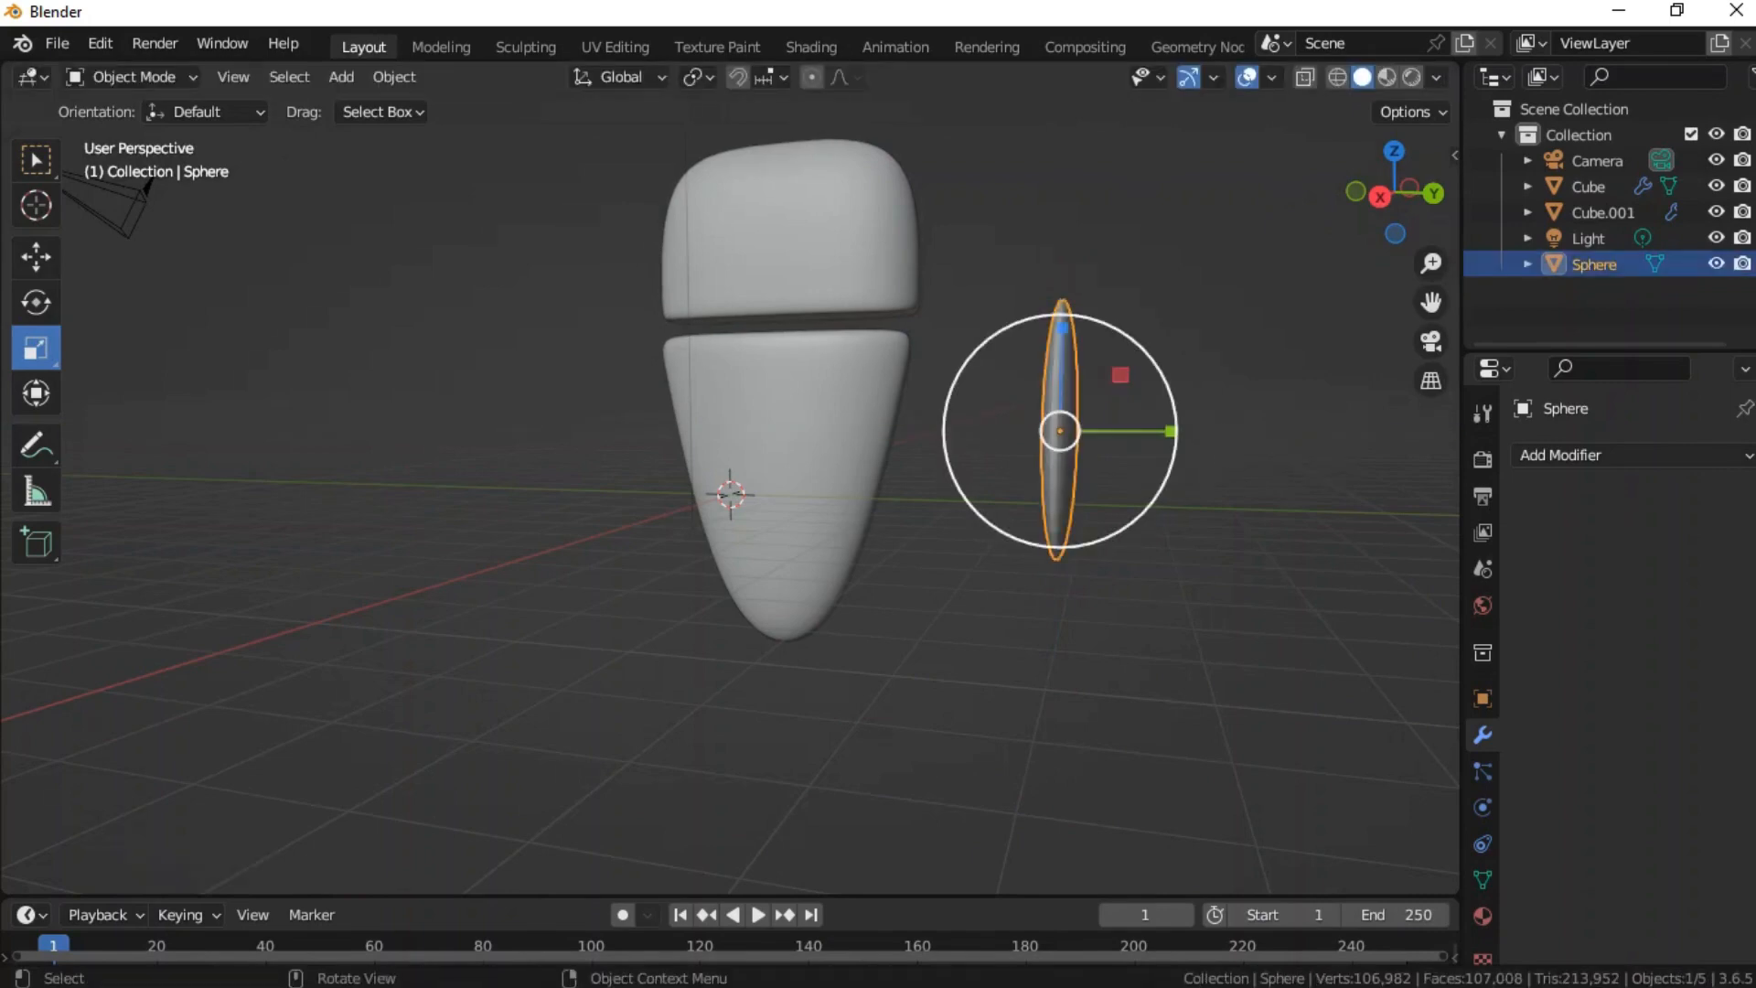
pyautogui.moveTo(1167, 430); pyautogui.dragTo(1154, 430)
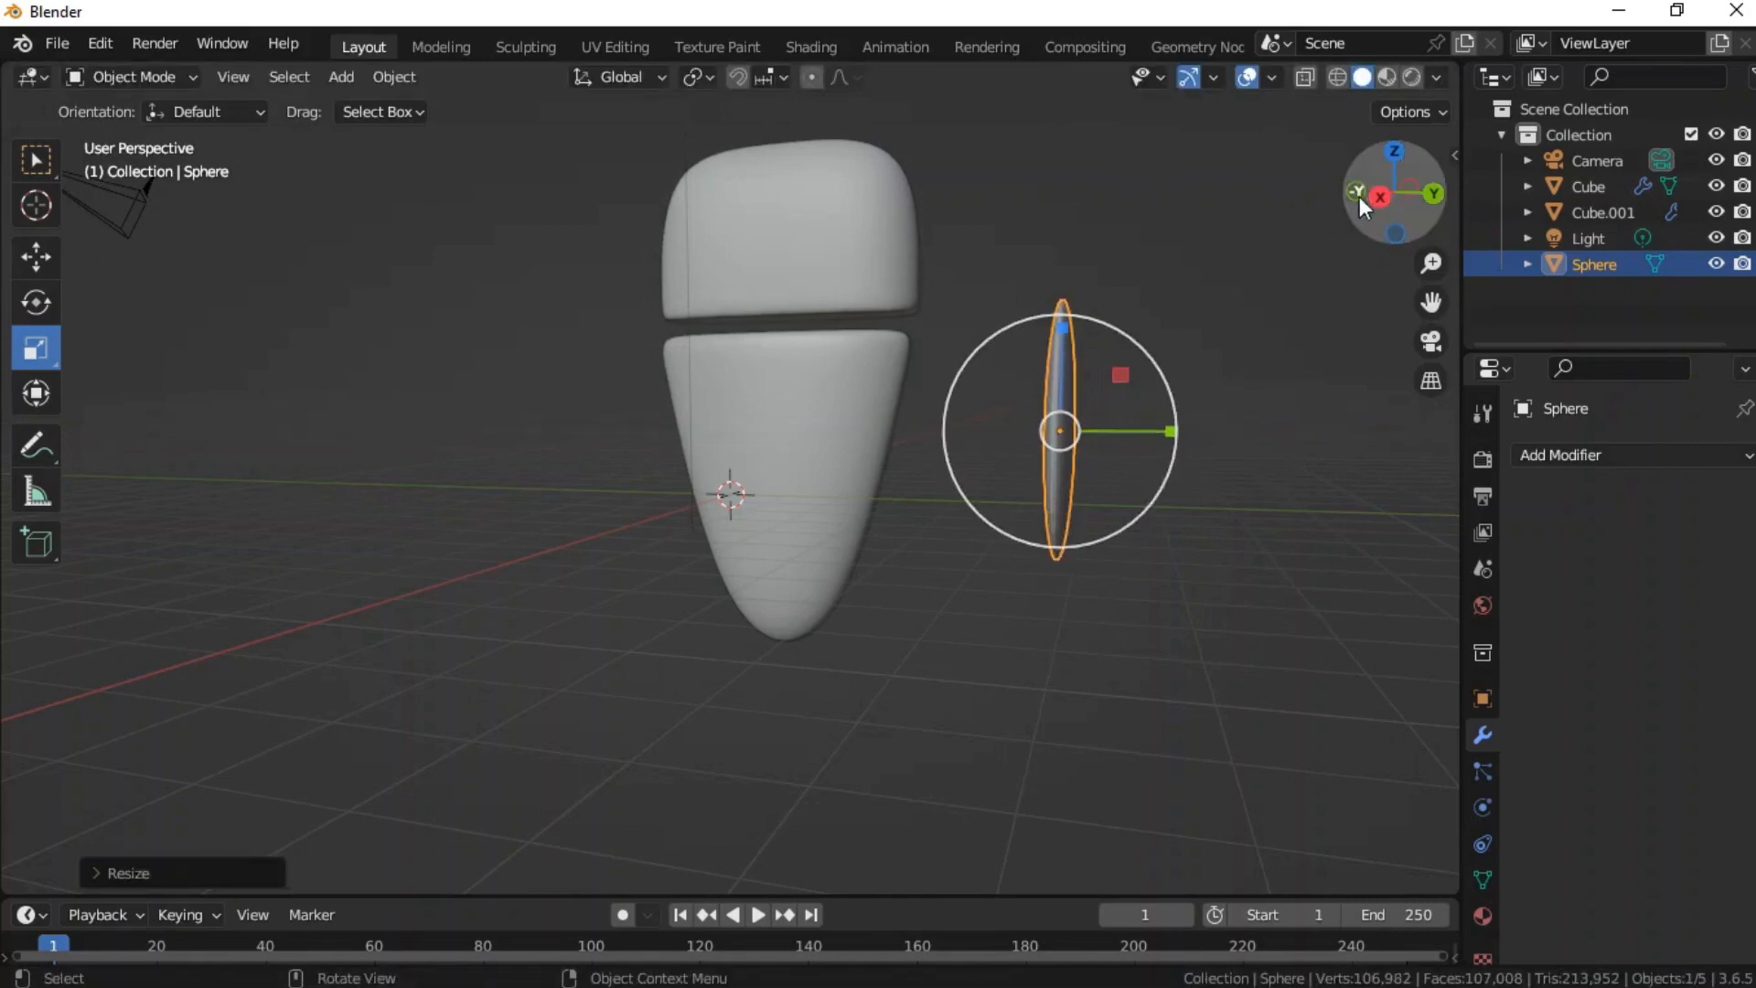
# - Scale the arm down along X to a narrow profile and lengthen it slightly along Z
pyautogui.moveTo(1384, 195); pyautogui.dragTo(1454, 199)
pyautogui.moveTo(1006, 400); pyautogui.dragTo(931, 406)
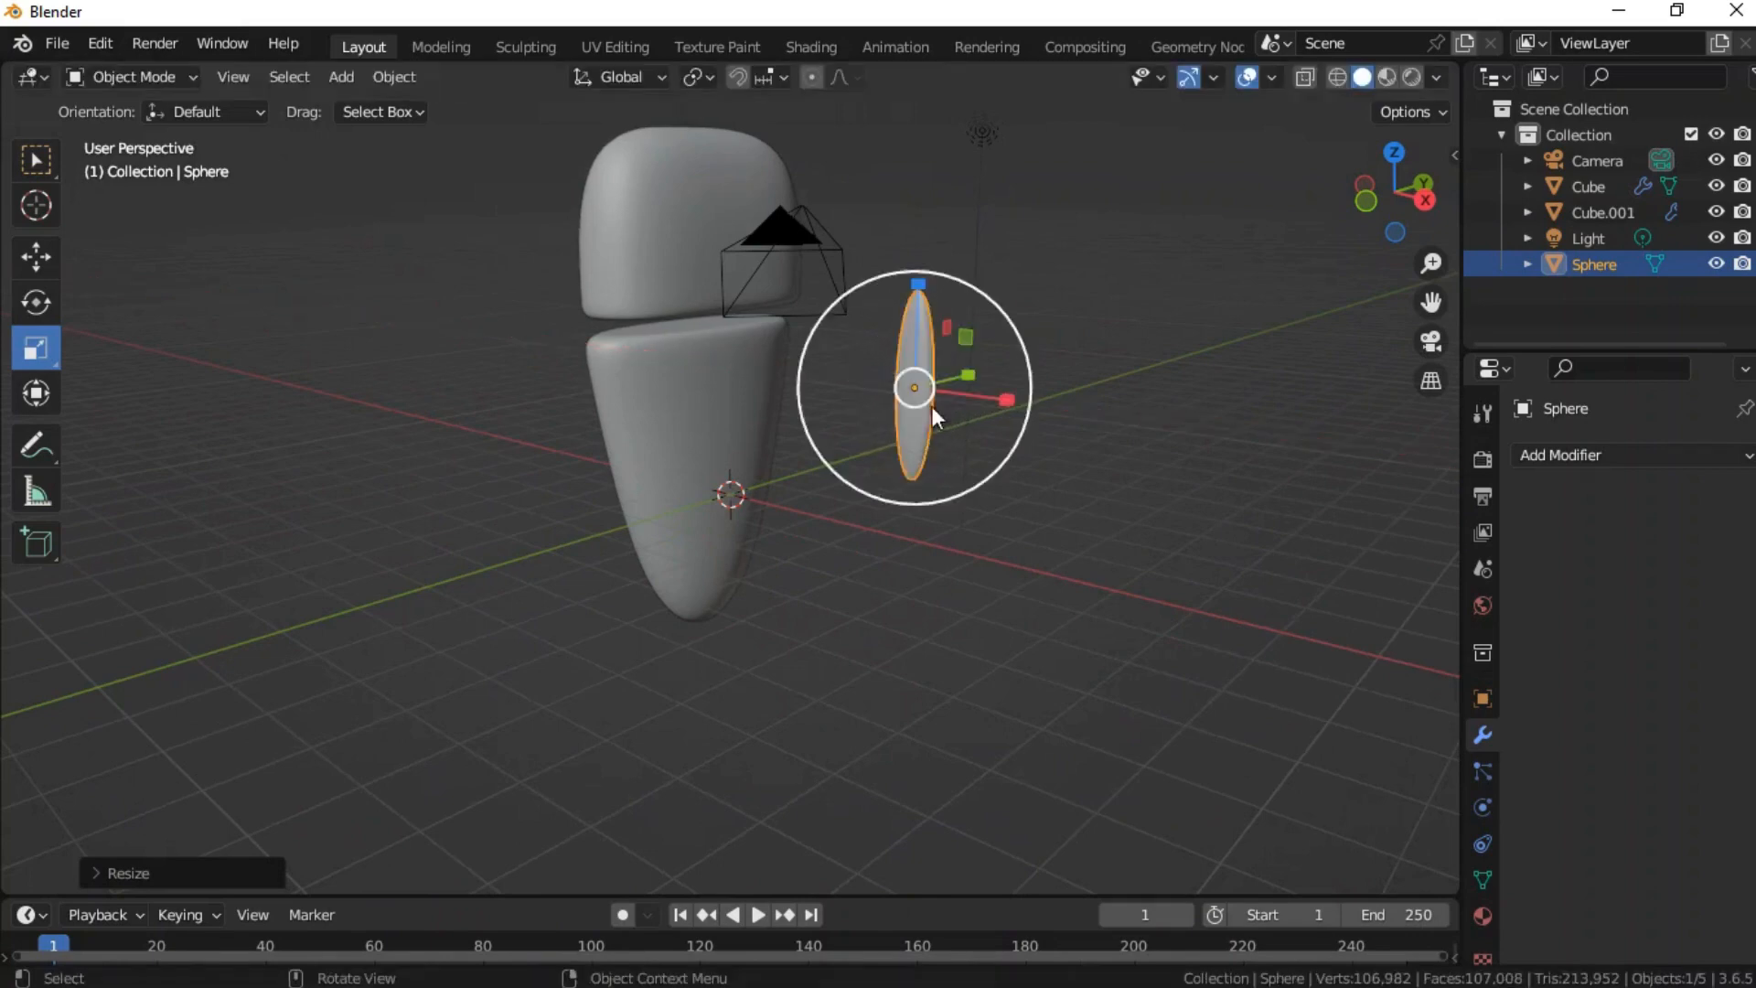
pyautogui.moveTo(919, 285); pyautogui.dragTo(918, 268)
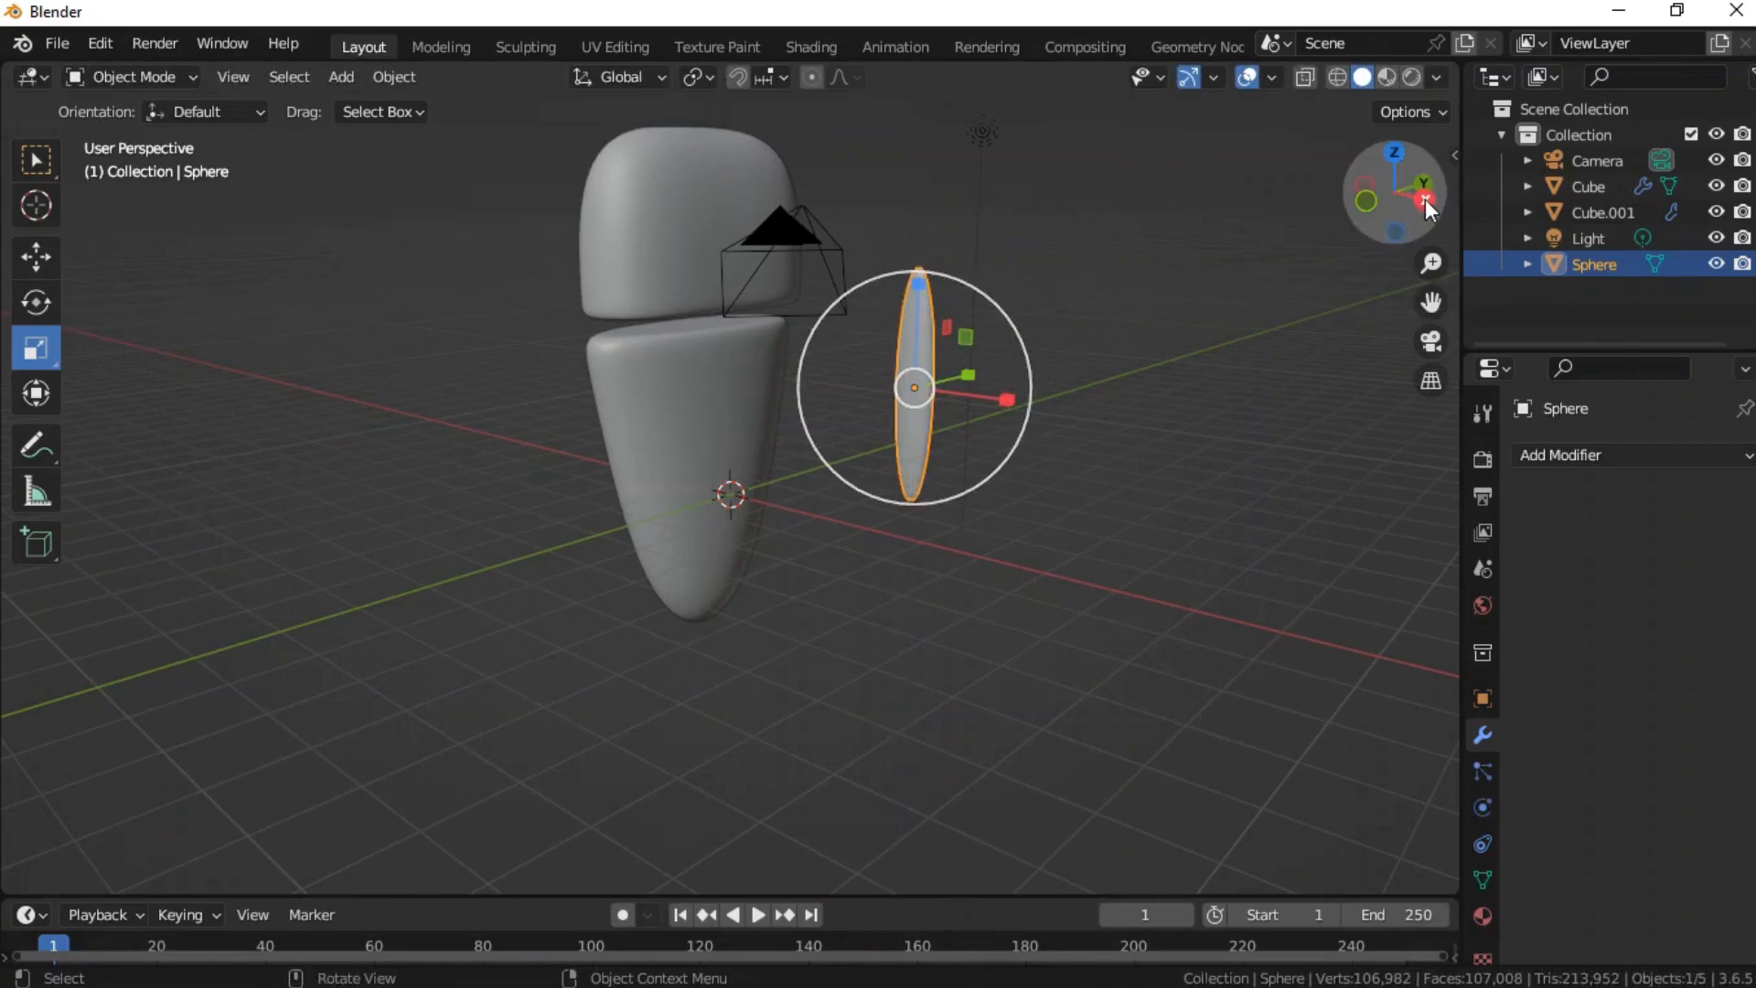
# - Move the arm across to the negative Y side of the lower body, with its top near the shoulder edge
pyautogui.moveTo(1425, 199); pyautogui.dragTo(1560, 202)
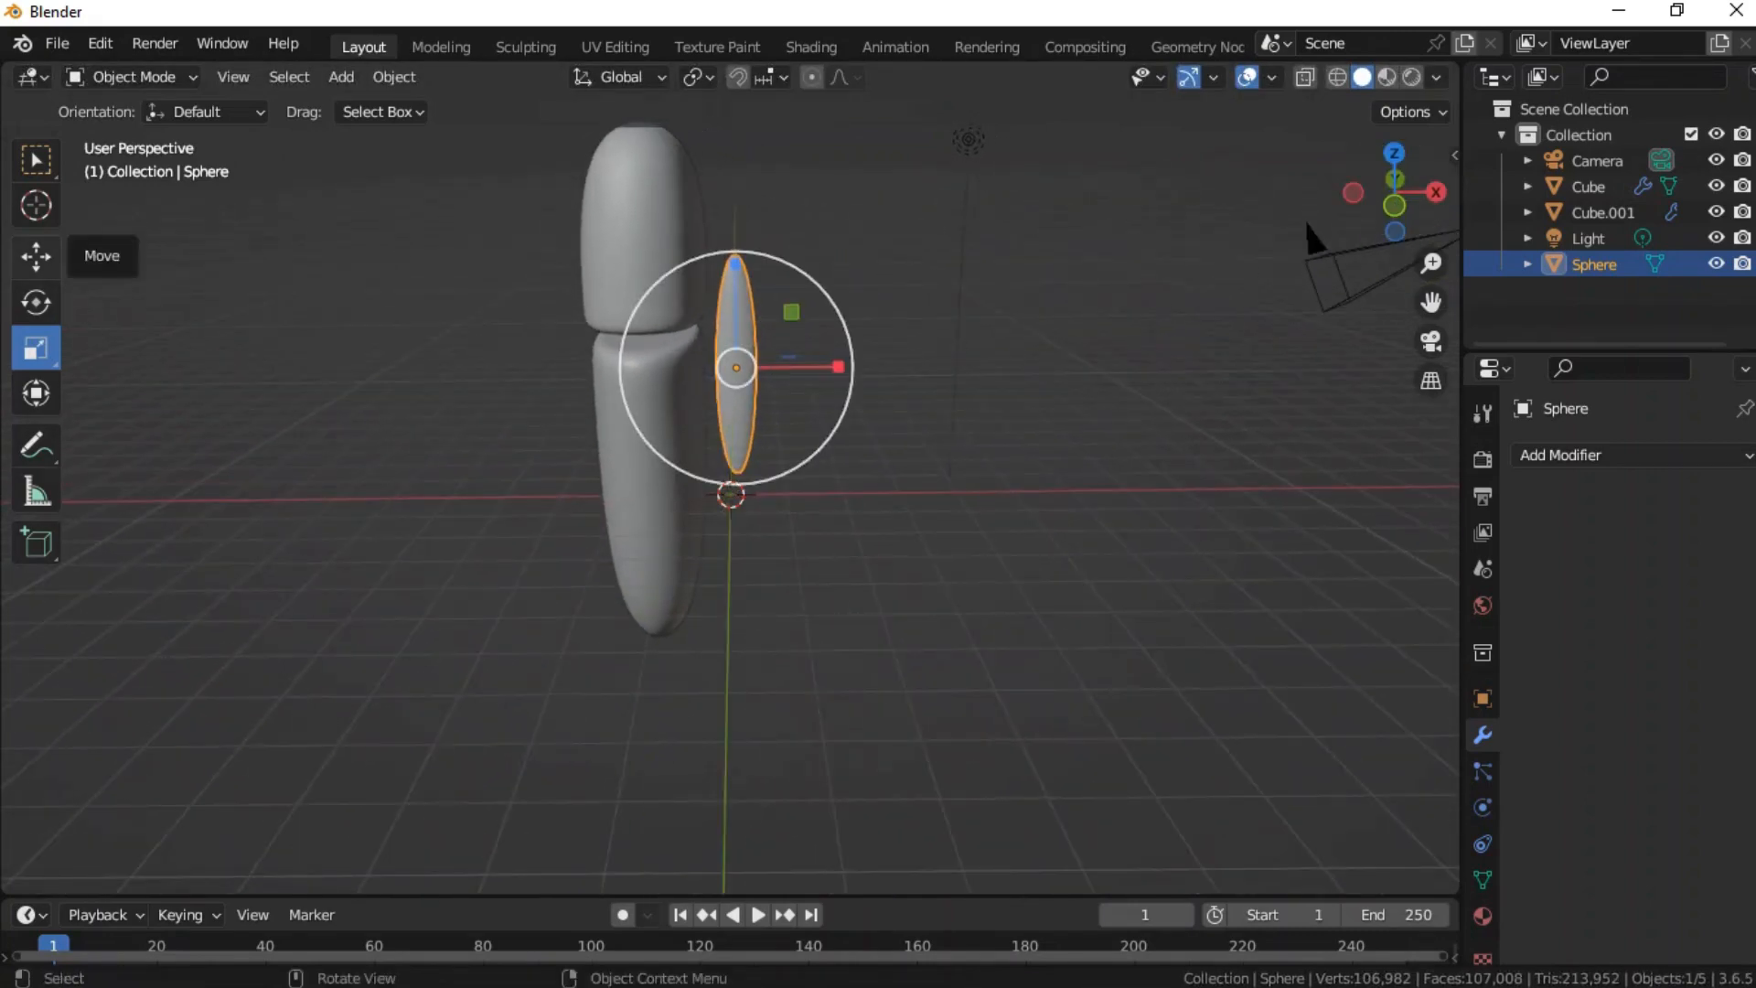
pyautogui.click(37, 258)
pyautogui.moveTo(748, 348); pyautogui.dragTo(640, 505)
pyautogui.moveTo(1391, 194); pyautogui.dragTo(1129, 279)
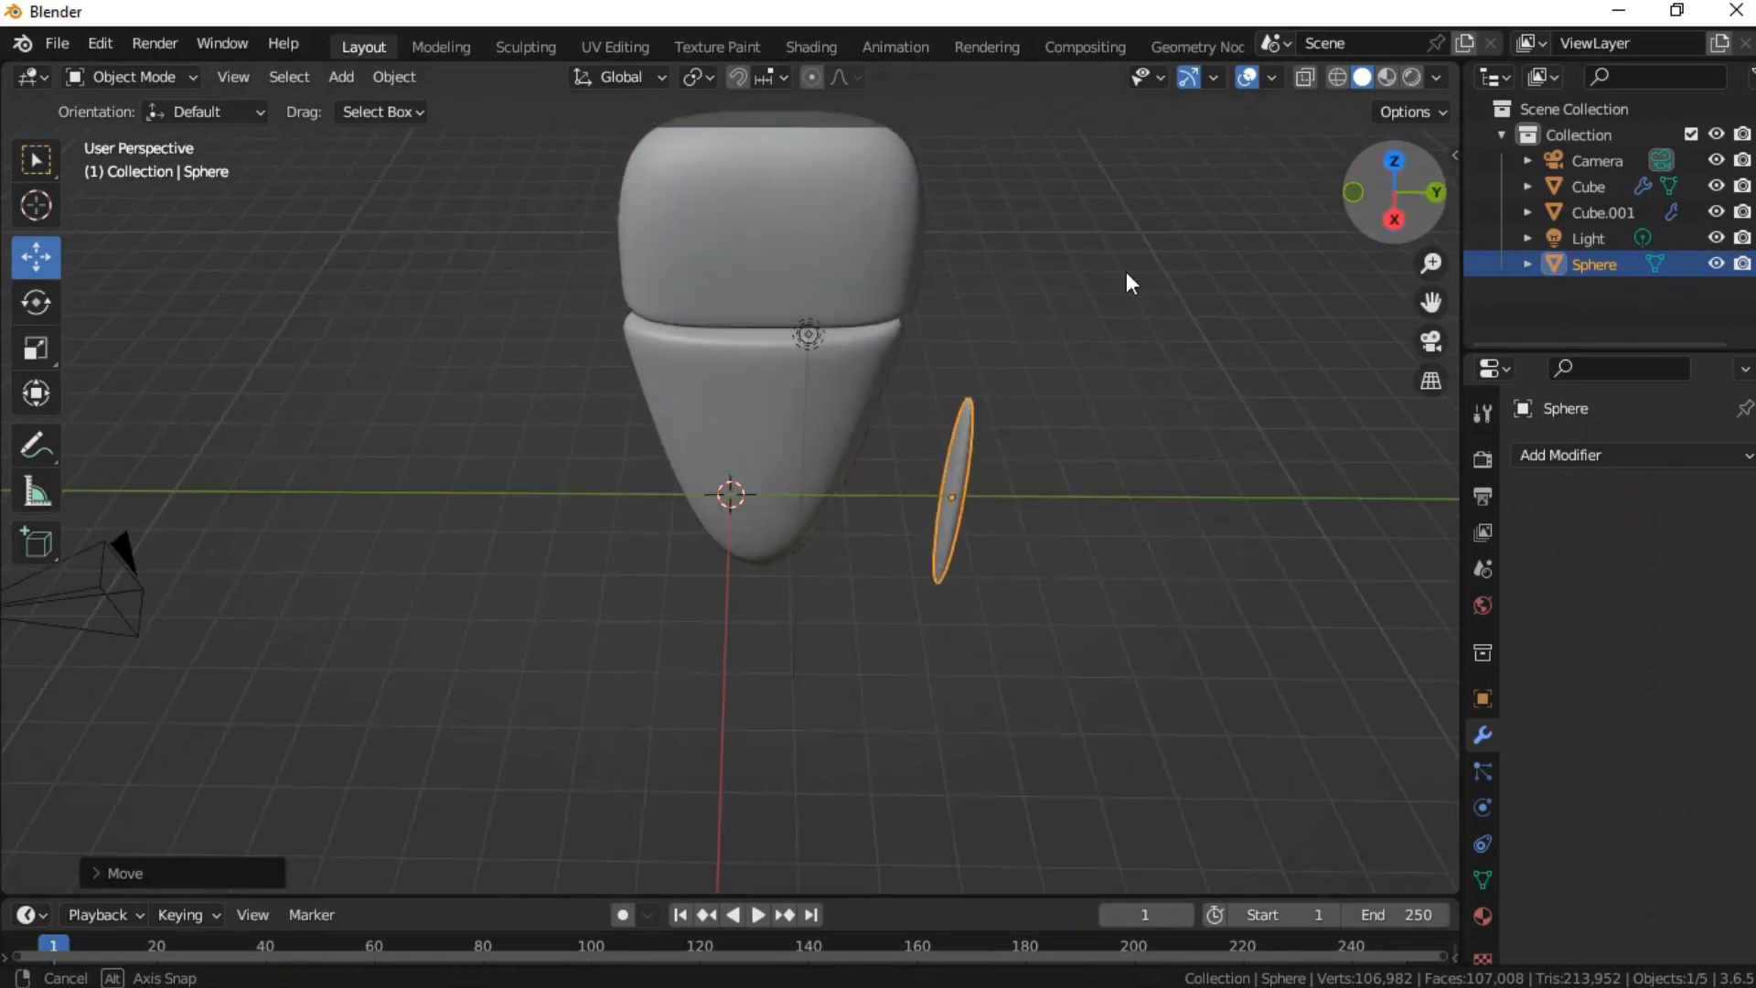
pyautogui.moveTo(1423, 203); pyautogui.dragTo(1441, 141)
pyautogui.moveTo(956, 541); pyautogui.dragTo(625, 469)
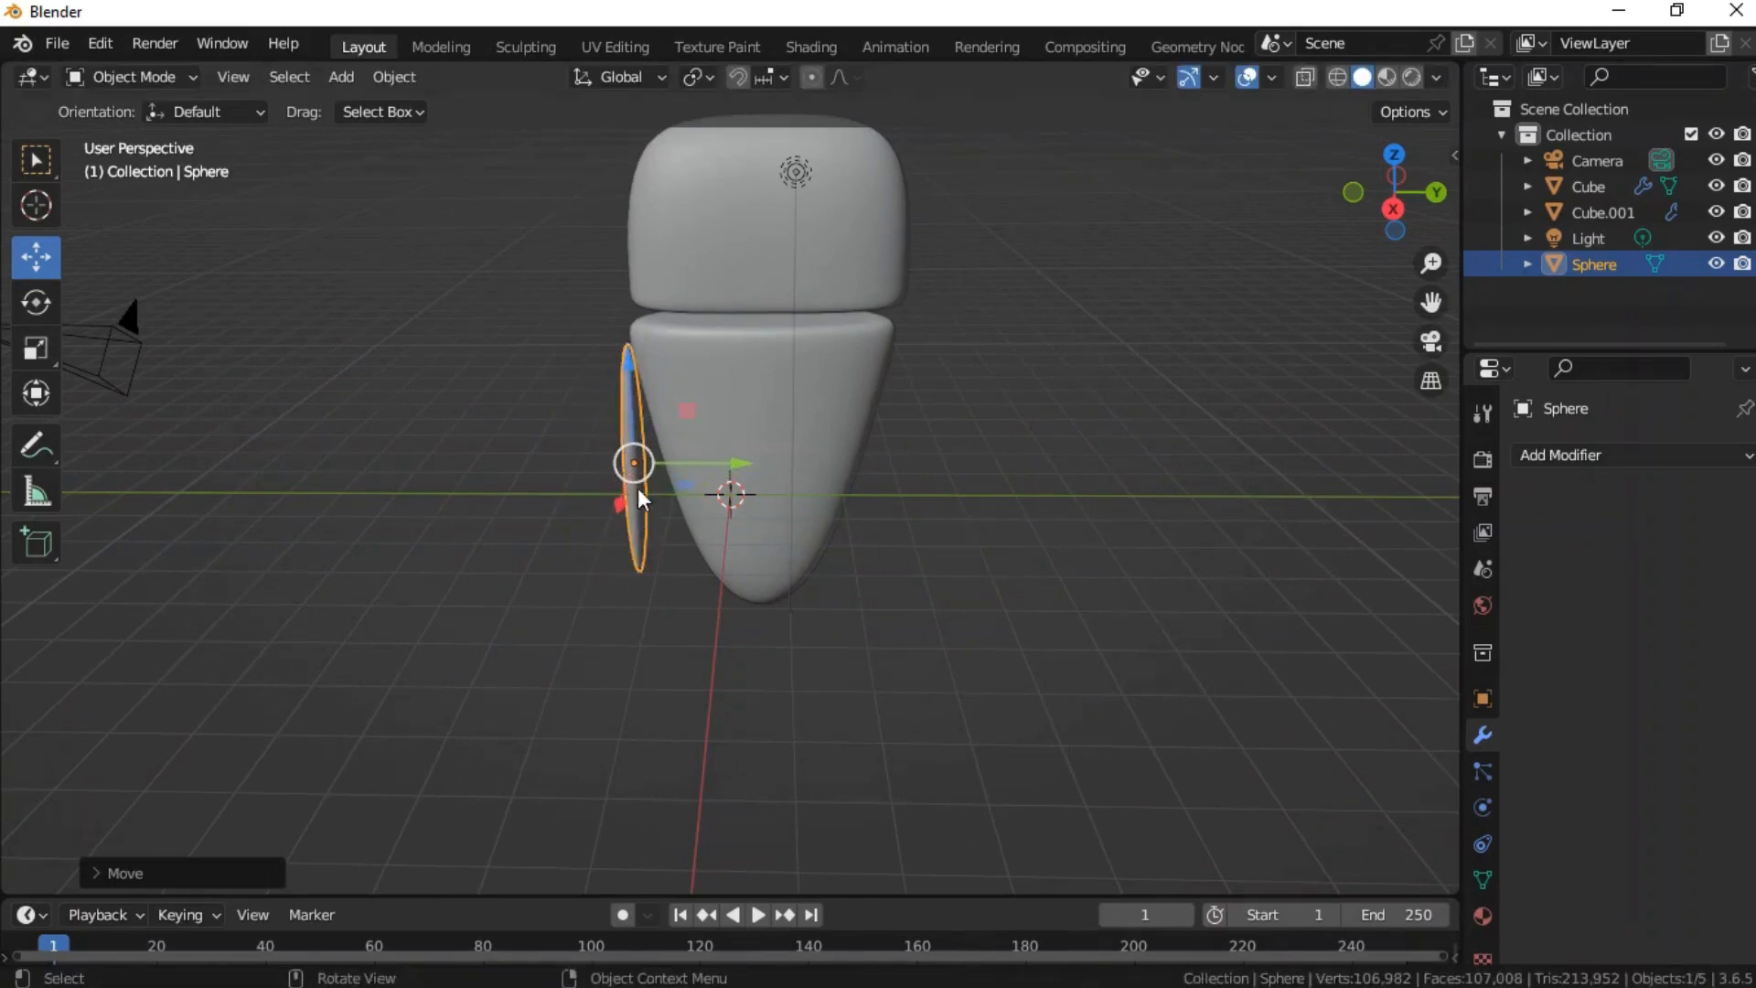
# - Scale the arm up slightly along Z so it reaches the lower body's upper edge, and deselect it
pyautogui.hotkey('shift', 'space')
pyautogui.press('s')
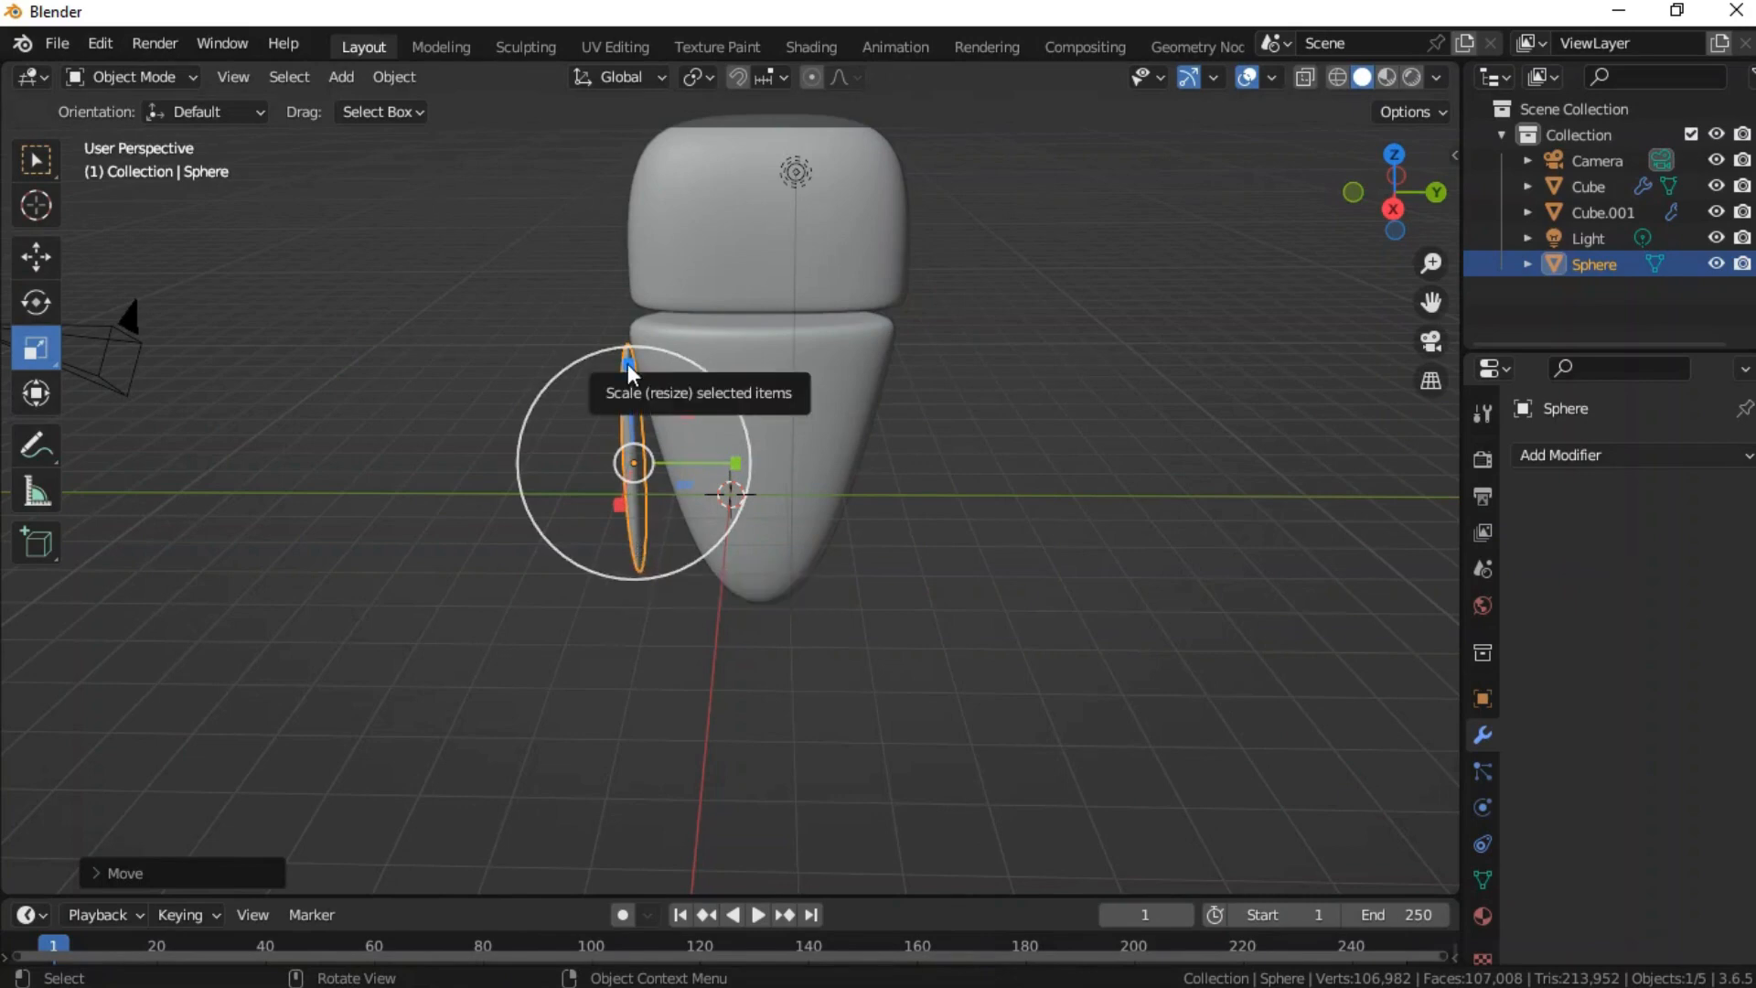
pyautogui.moveTo(629, 366); pyautogui.dragTo(629, 351)
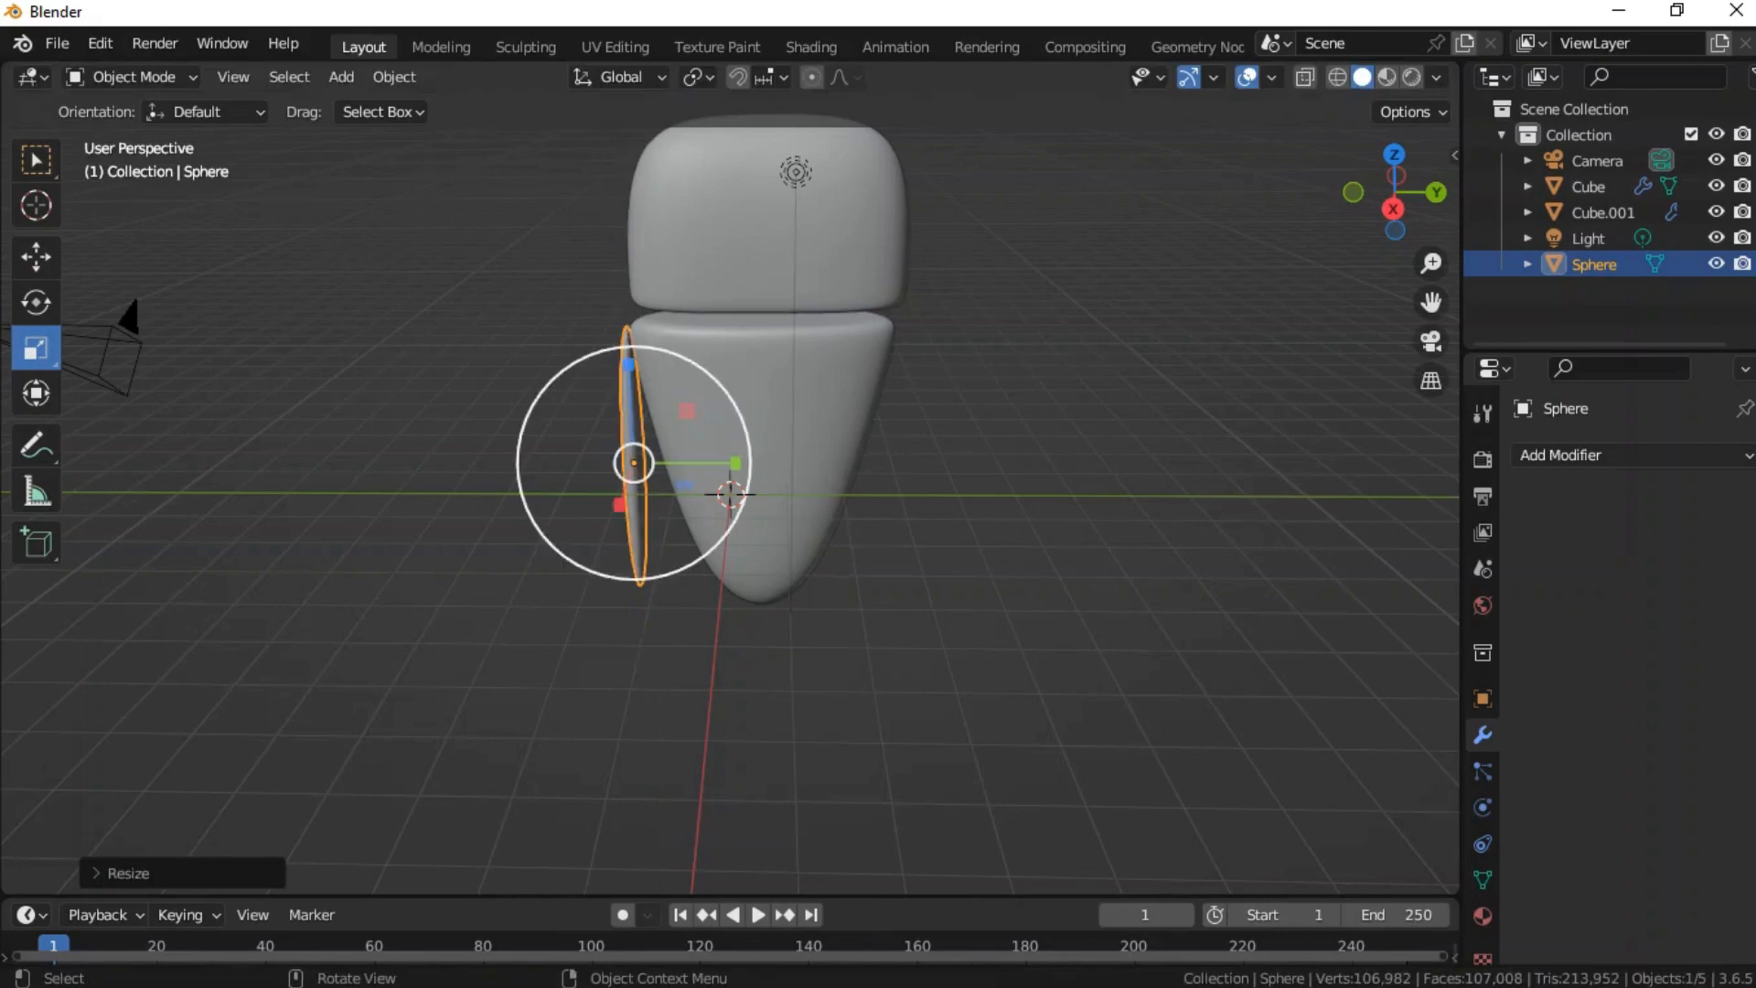
pyautogui.click(976, 721)
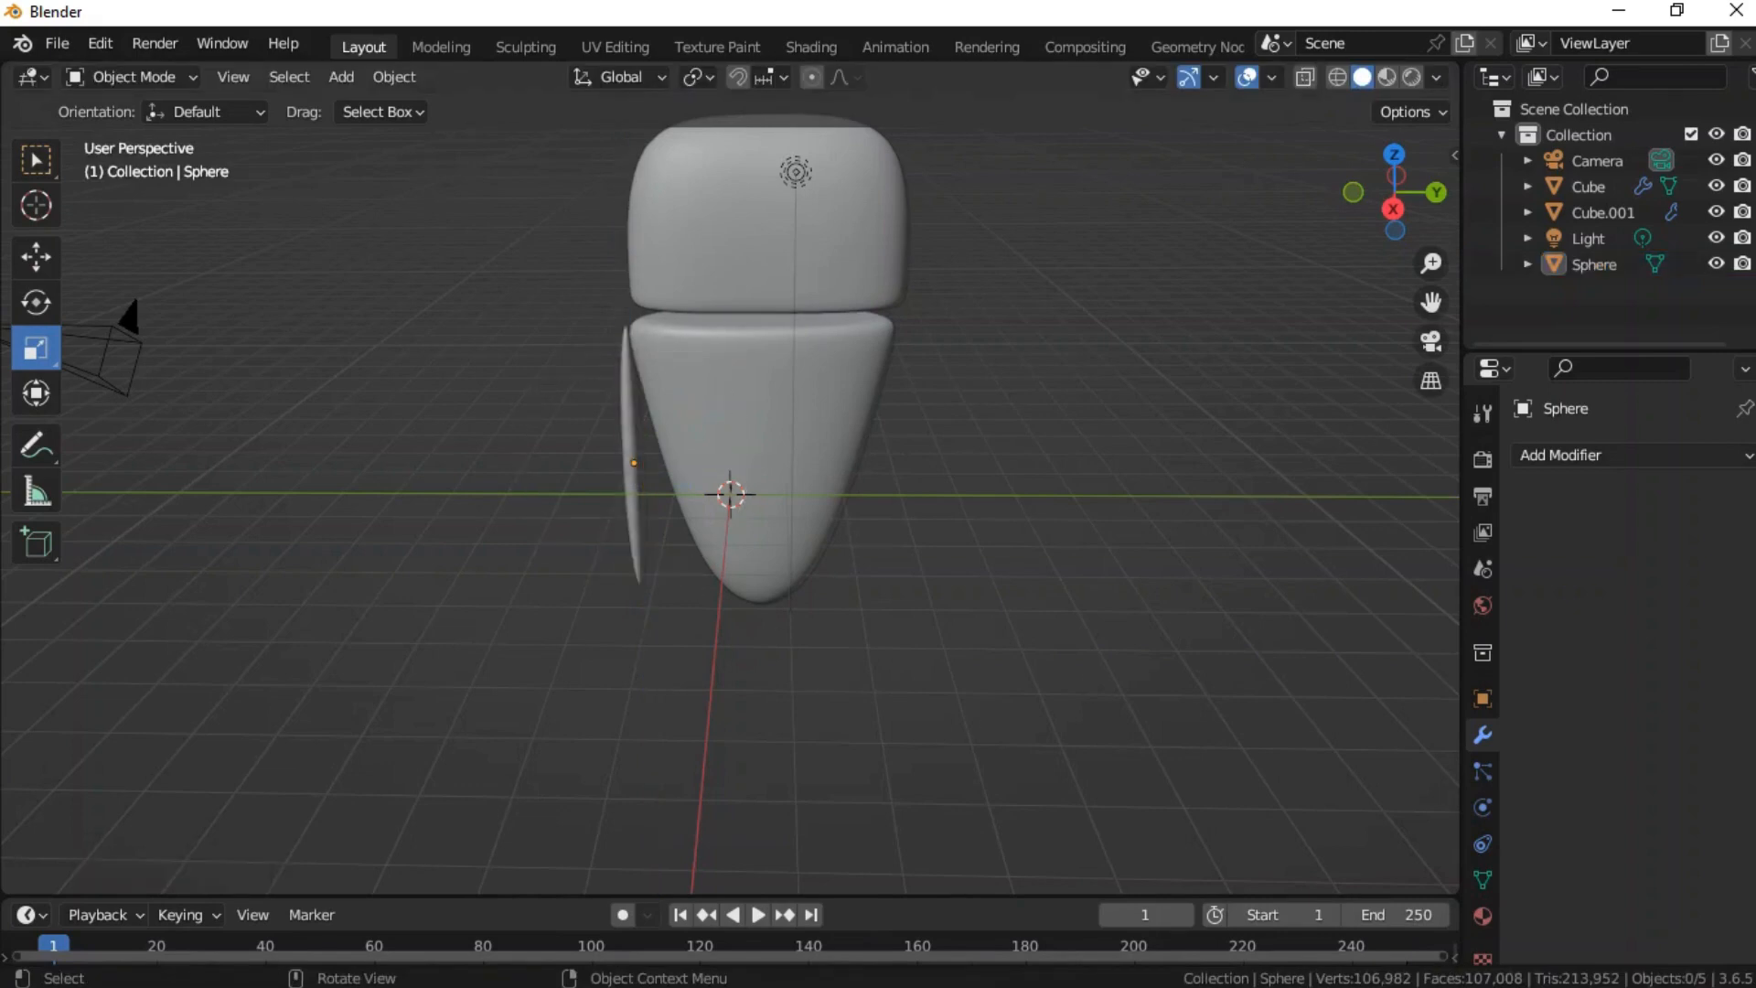
# - Reselect the arm and shift it towards positive X relative to the lower body as seen from the side
pyautogui.moveTo(1397, 202); pyautogui.dragTo(1322, 213)
pyautogui.click(614, 588)
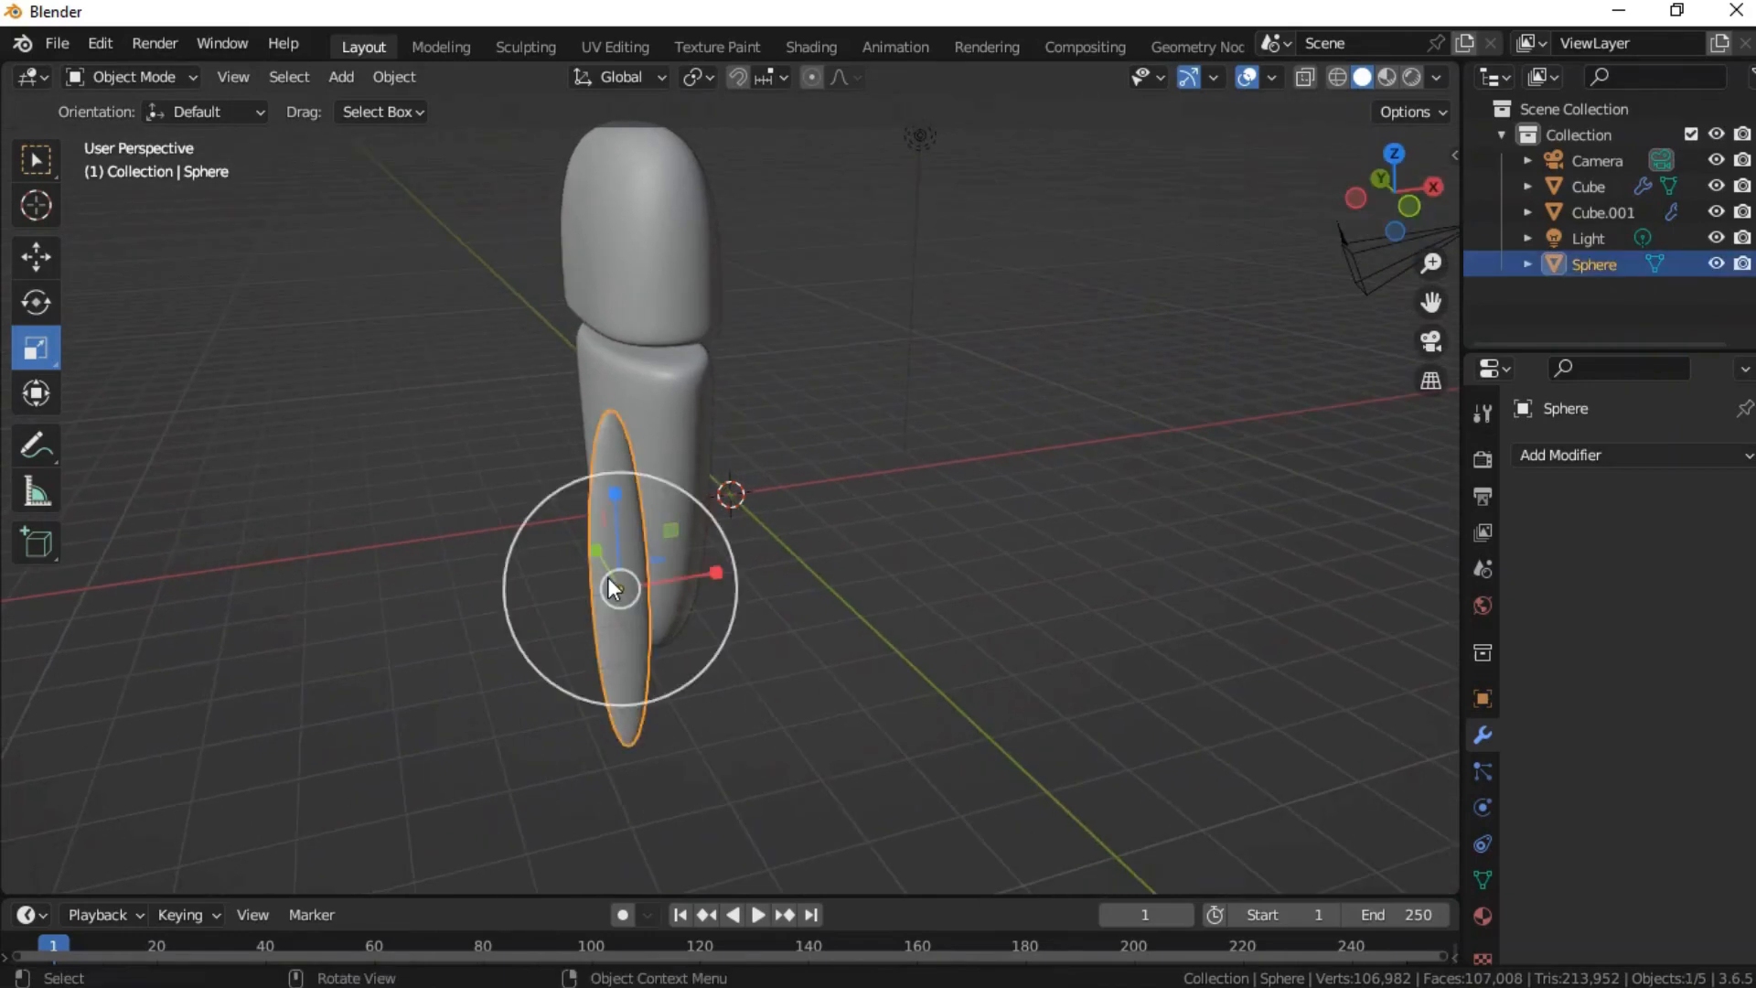
pyautogui.click(35, 256)
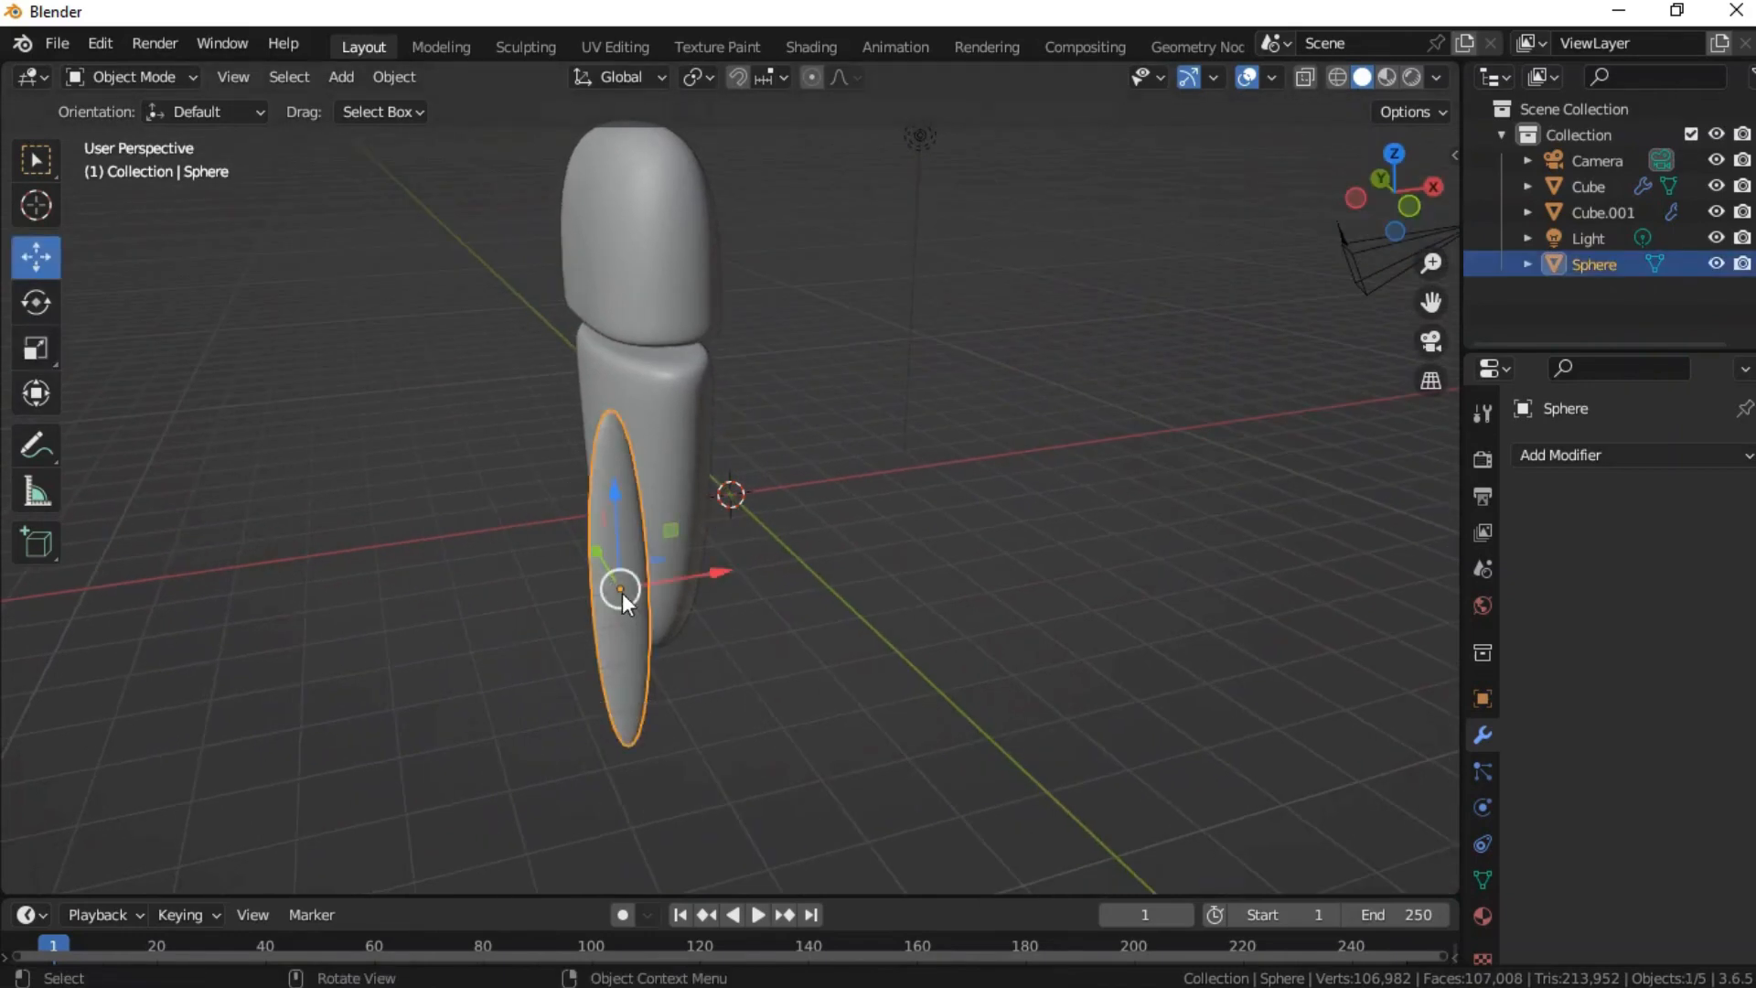
pyautogui.moveTo(620, 588); pyautogui.dragTo(698, 563)
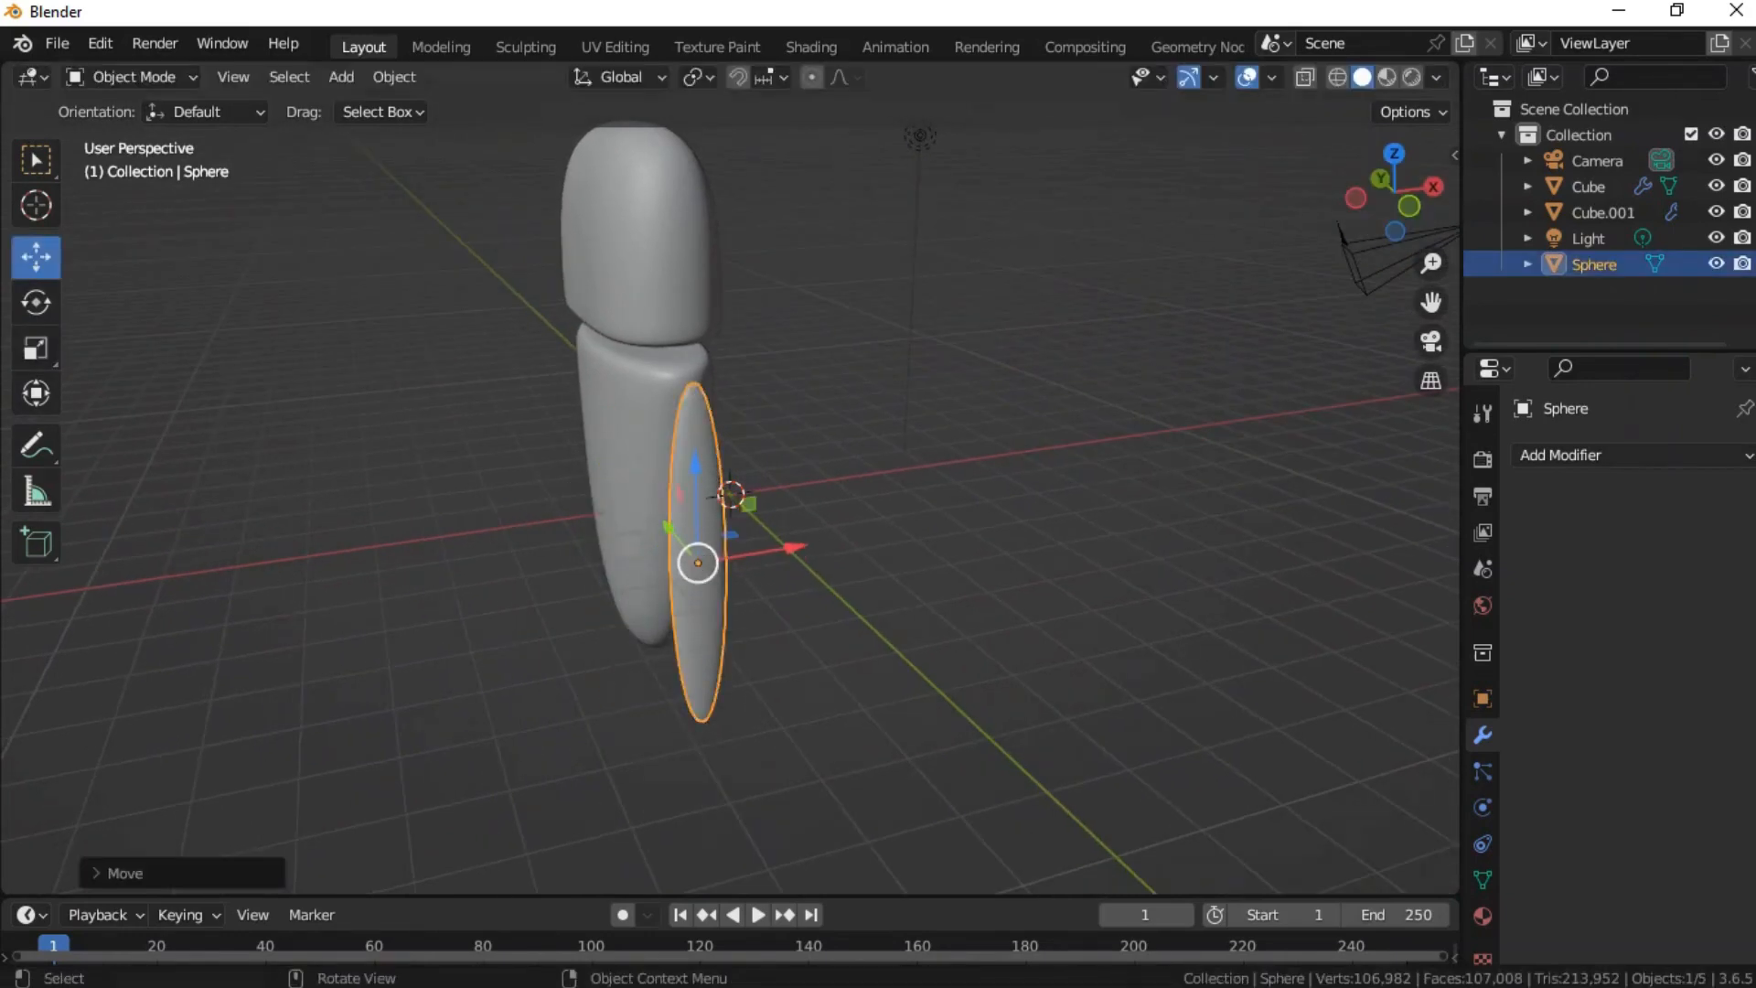
# - Rotate the arm about X so its top leans against the body's shoulder and its tip points outward, and deselect it
pyautogui.moveTo(1433, 192)
pyautogui.mouseDown()
pyautogui.moveTo(1400, 197)
pyautogui.moveTo(1430, 194)
pyautogui.mouseUp()
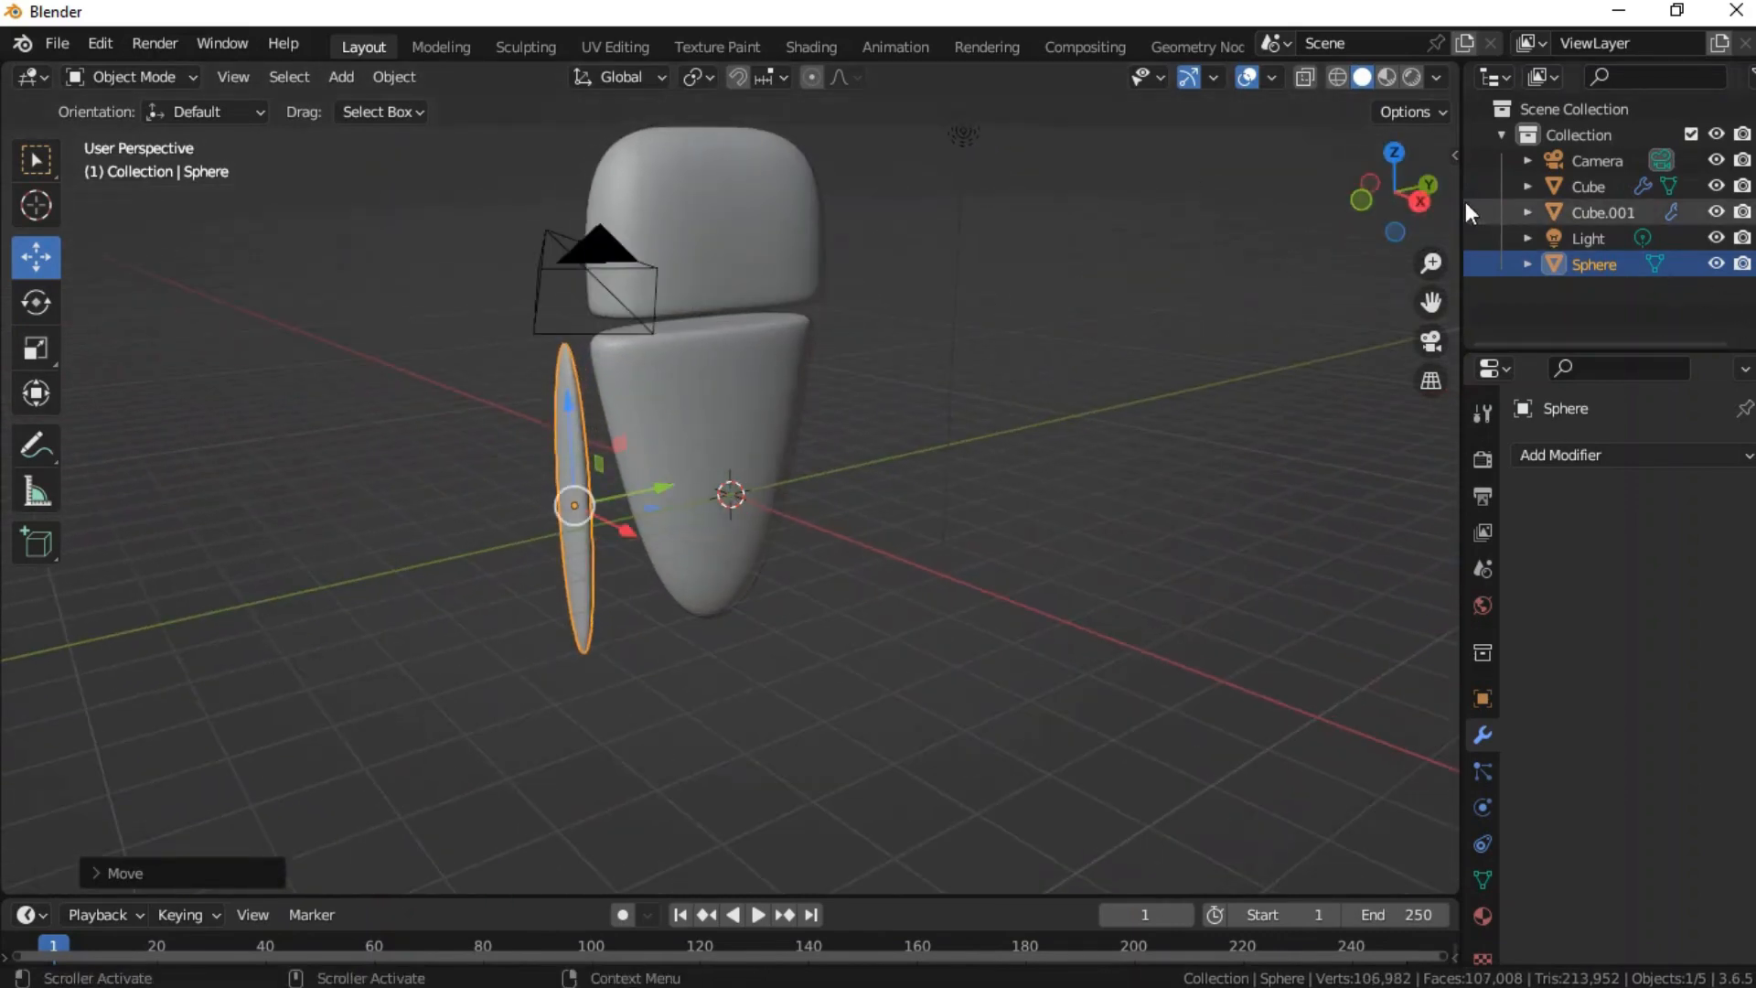
pyautogui.moveTo(1423, 213); pyautogui.dragTo(1413, 204)
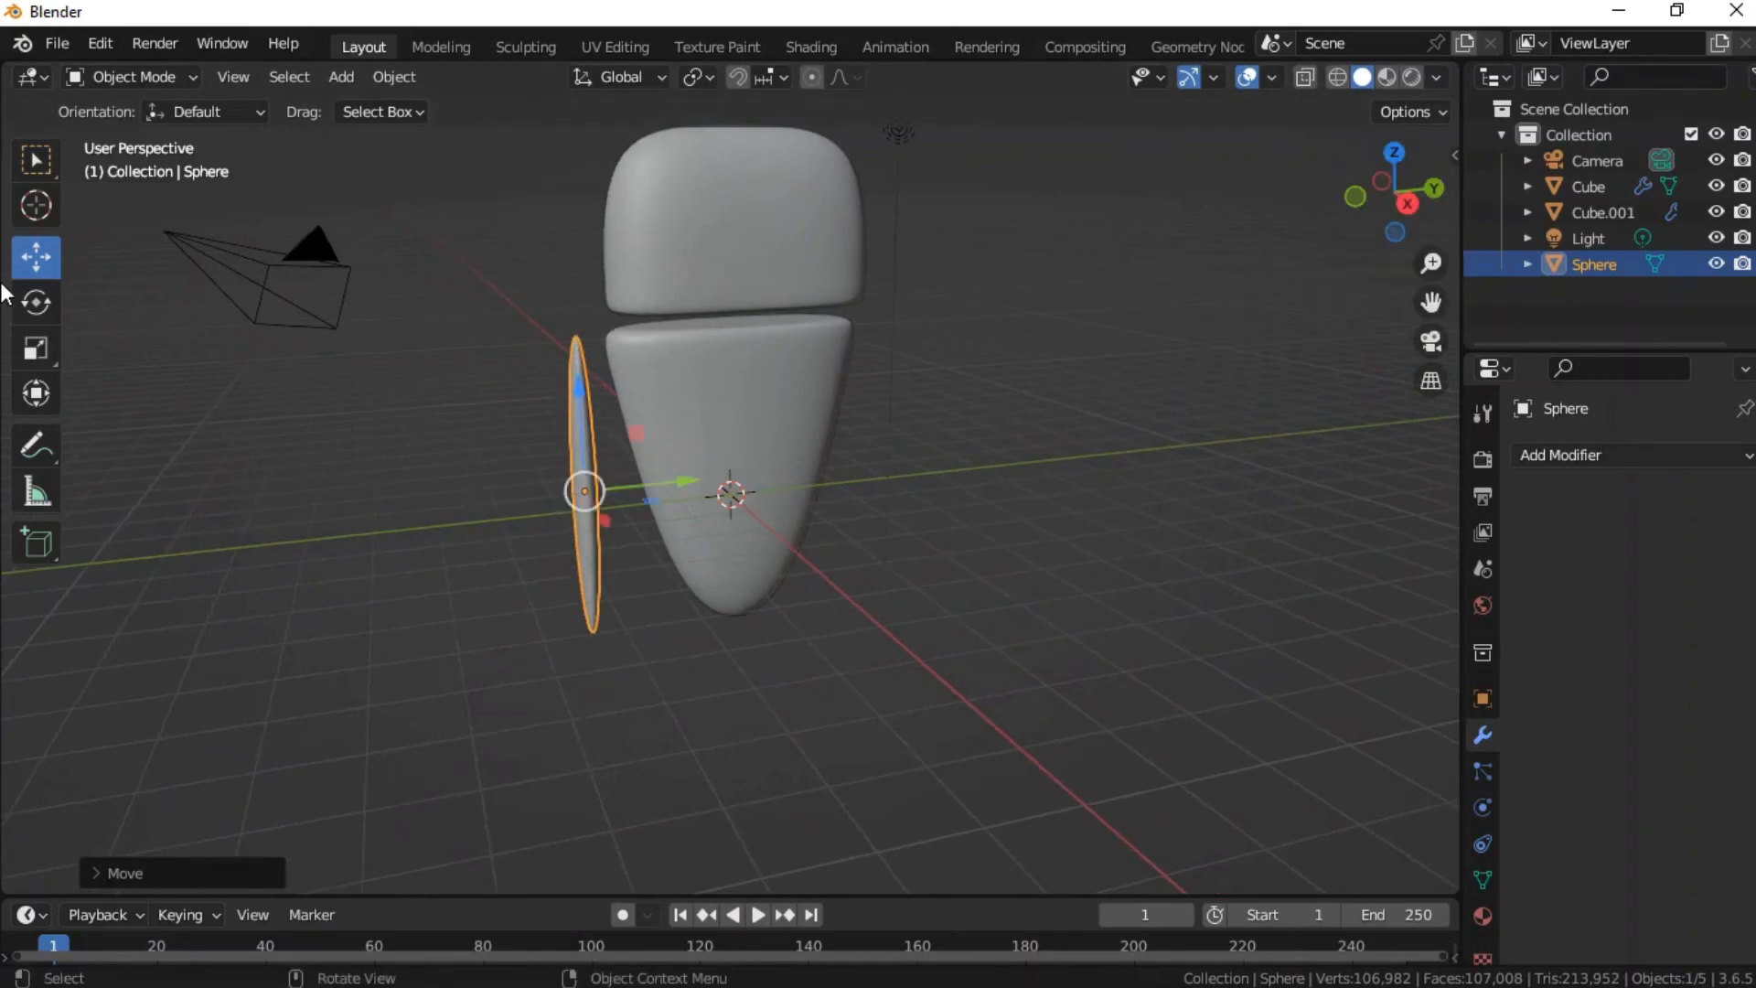
pyautogui.click(35, 302)
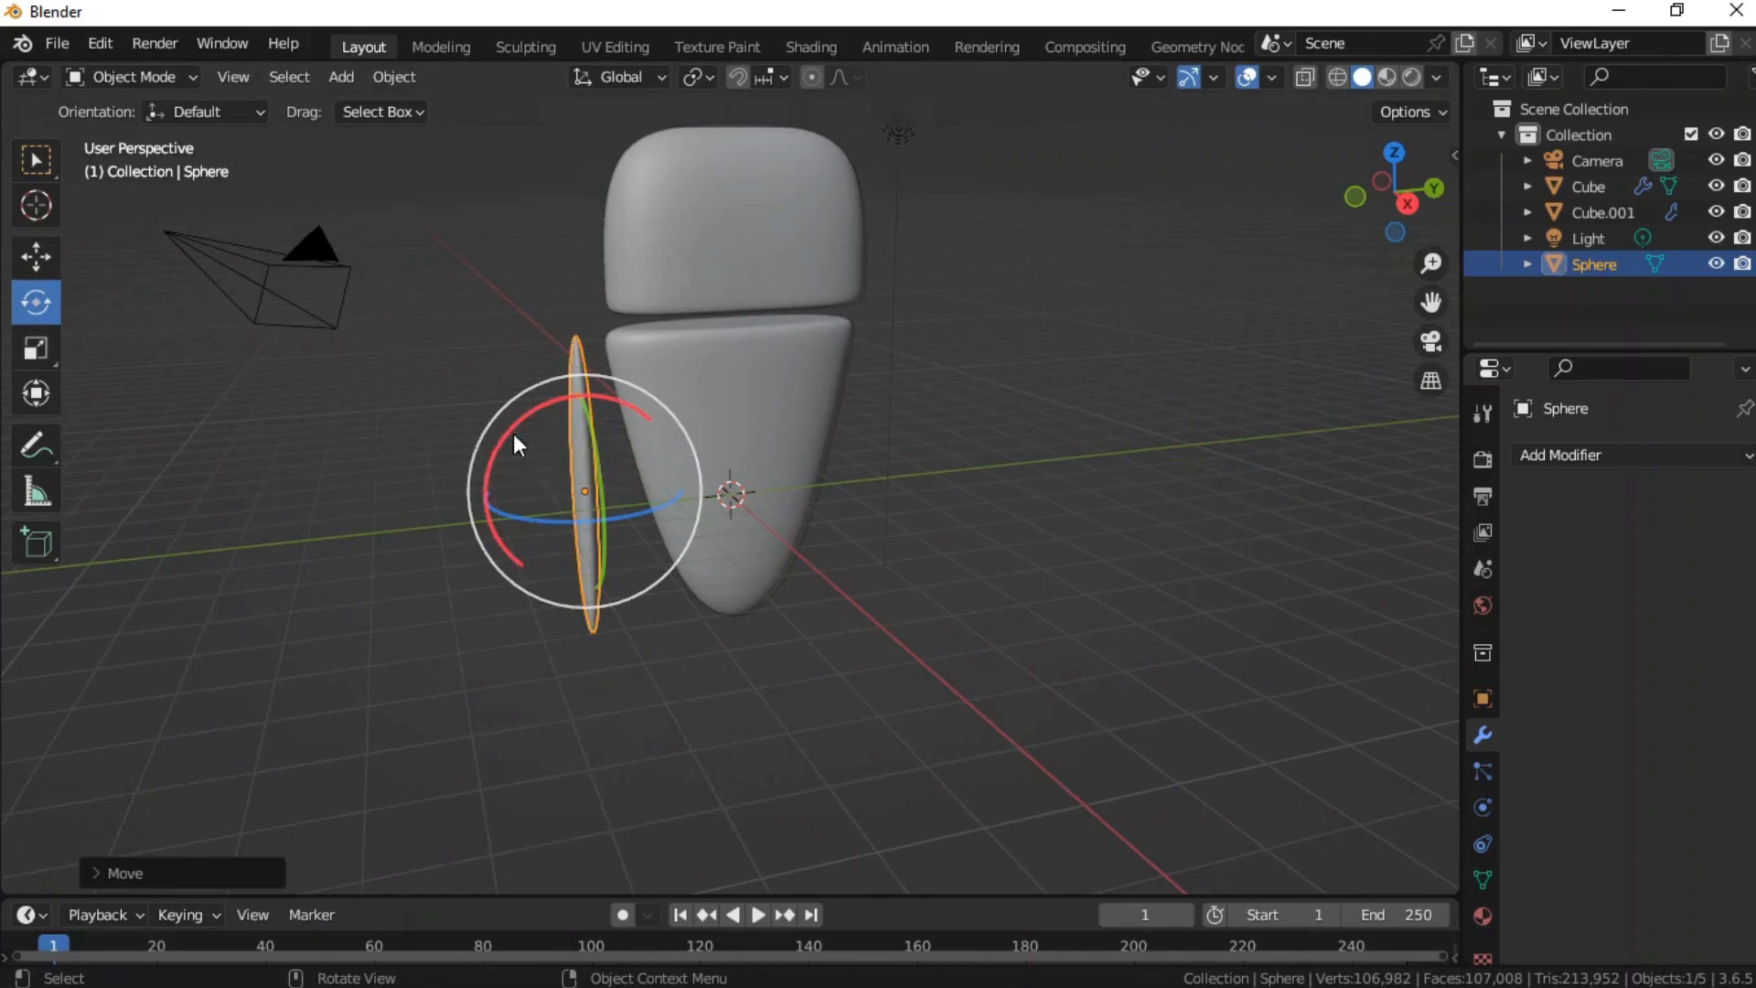
pyautogui.moveTo(512, 445); pyautogui.dragTo(535, 479)
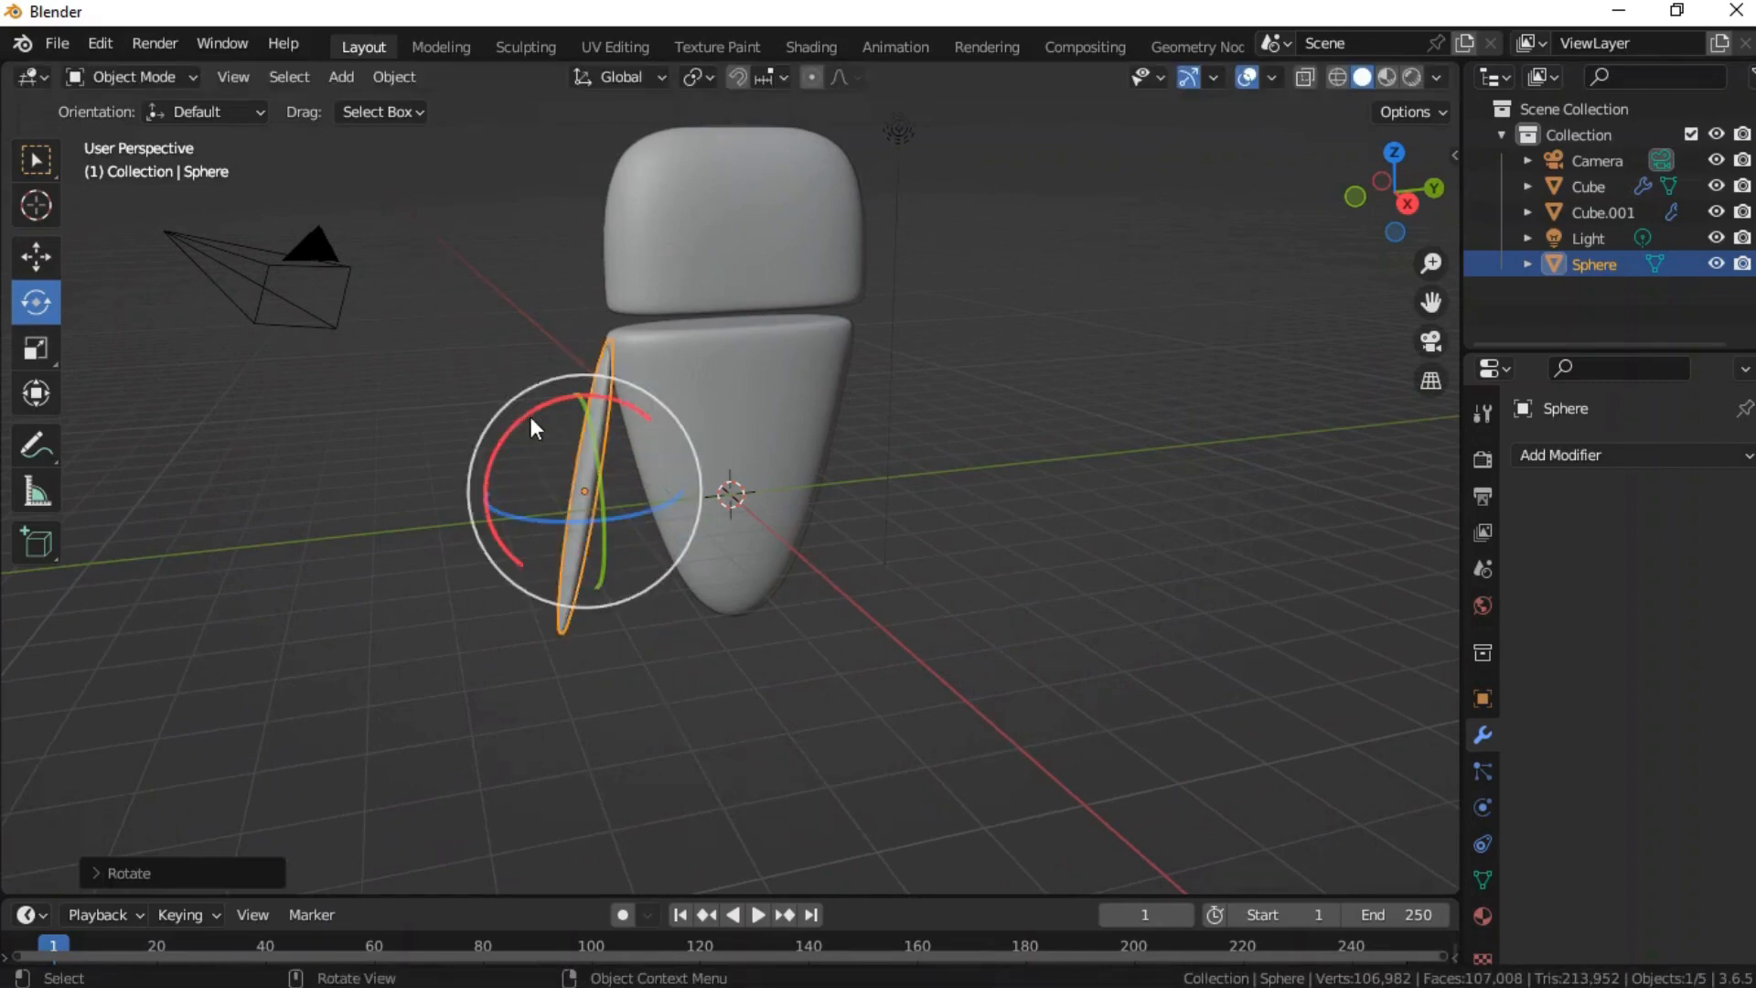
pyautogui.hotkey('alt', 'a')
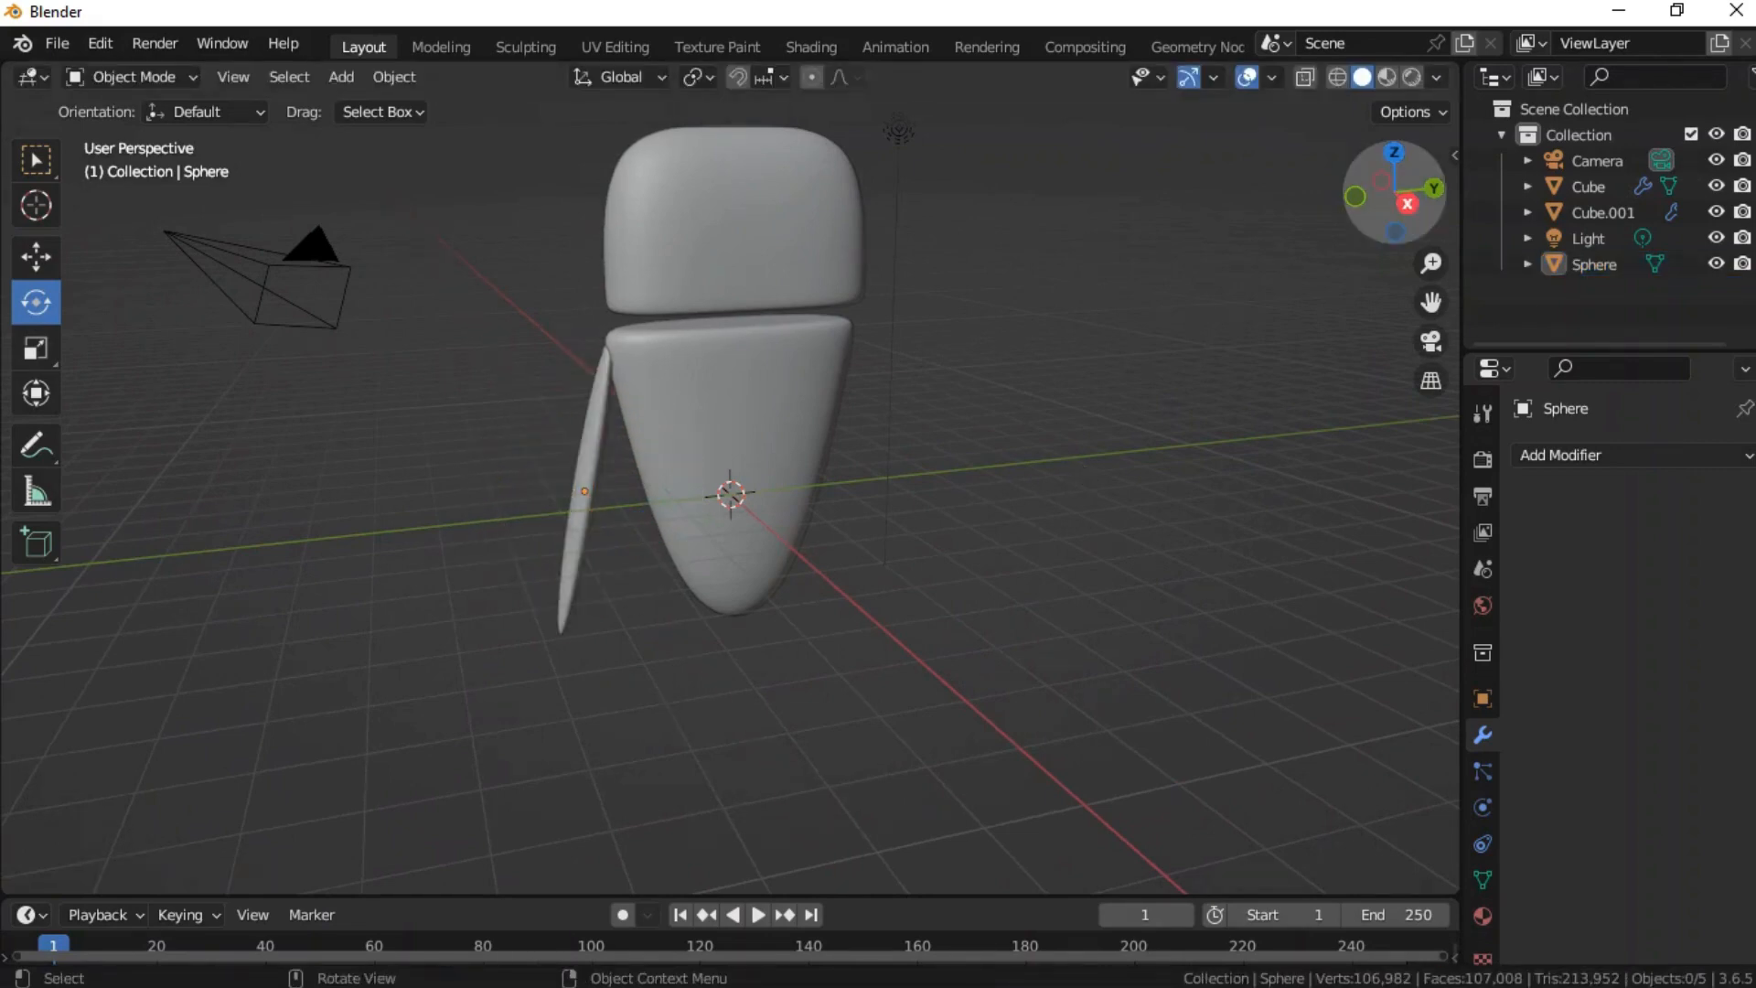
# - Duplicate the arm by copying and pasting it, and move the copy to the positive Y side of the lower body
pyautogui.moveTo(1383, 203); pyautogui.dragTo(1339, 179)
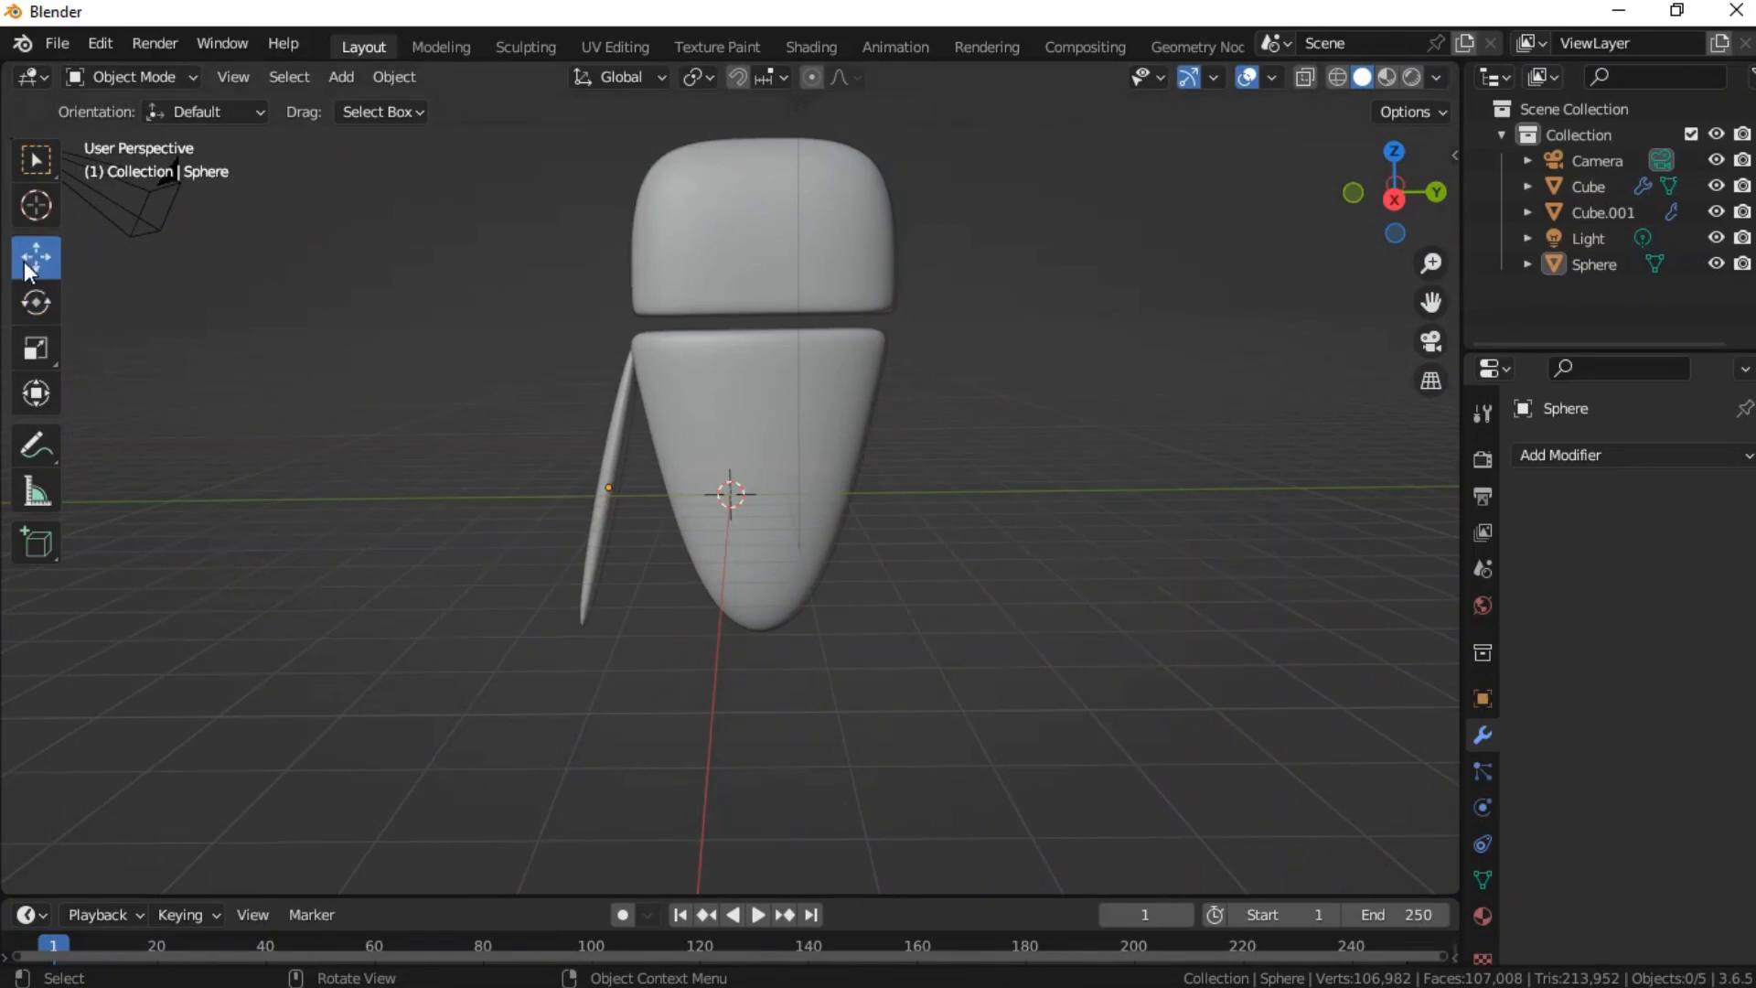
pyautogui.click(612, 502)
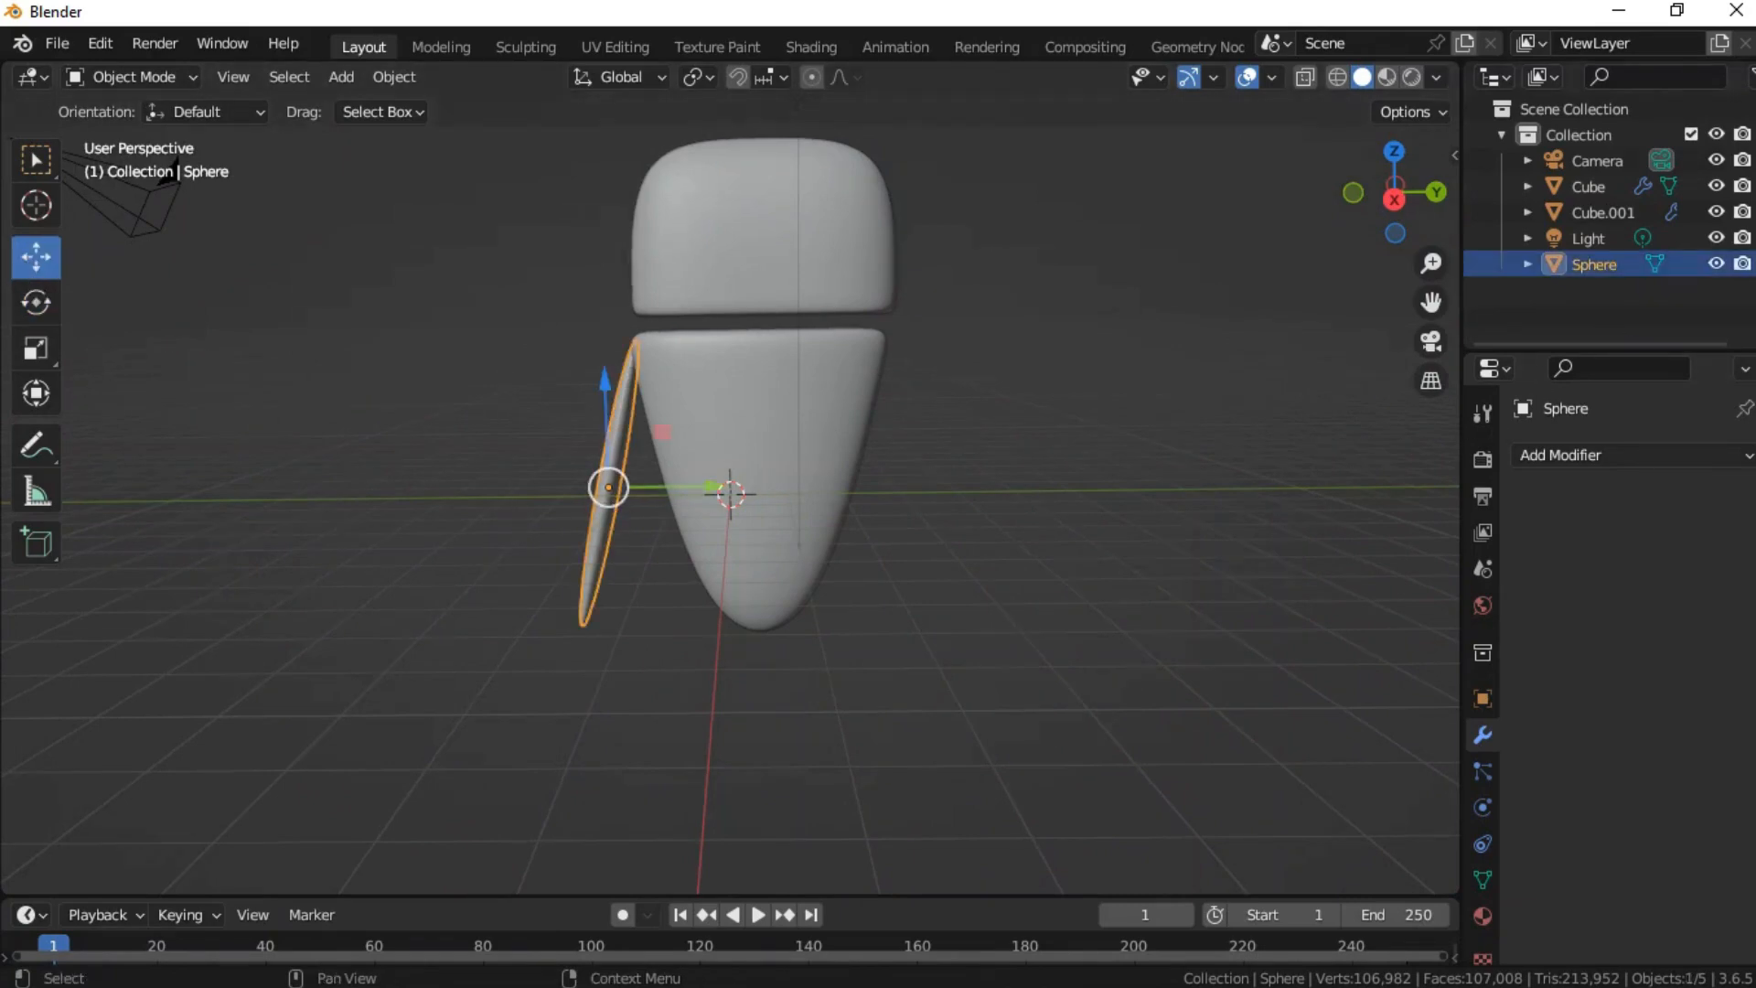
pyautogui.rightClick(1546, 265)
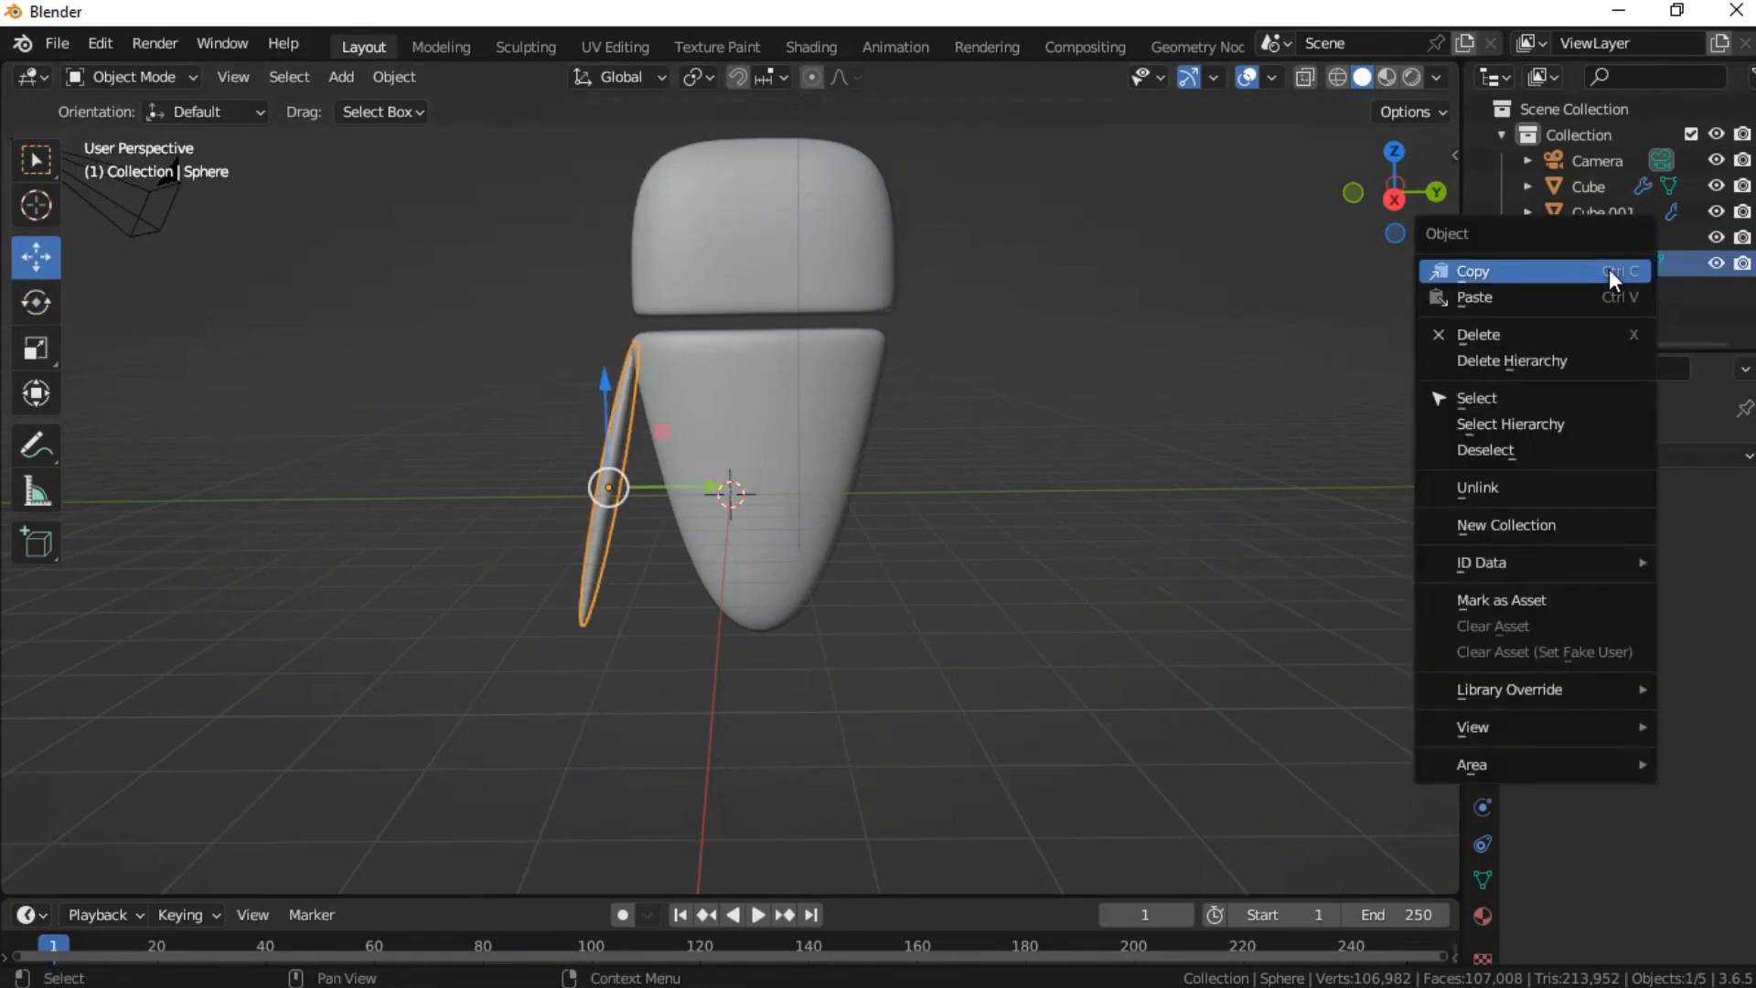
pyautogui.click(1612, 273)
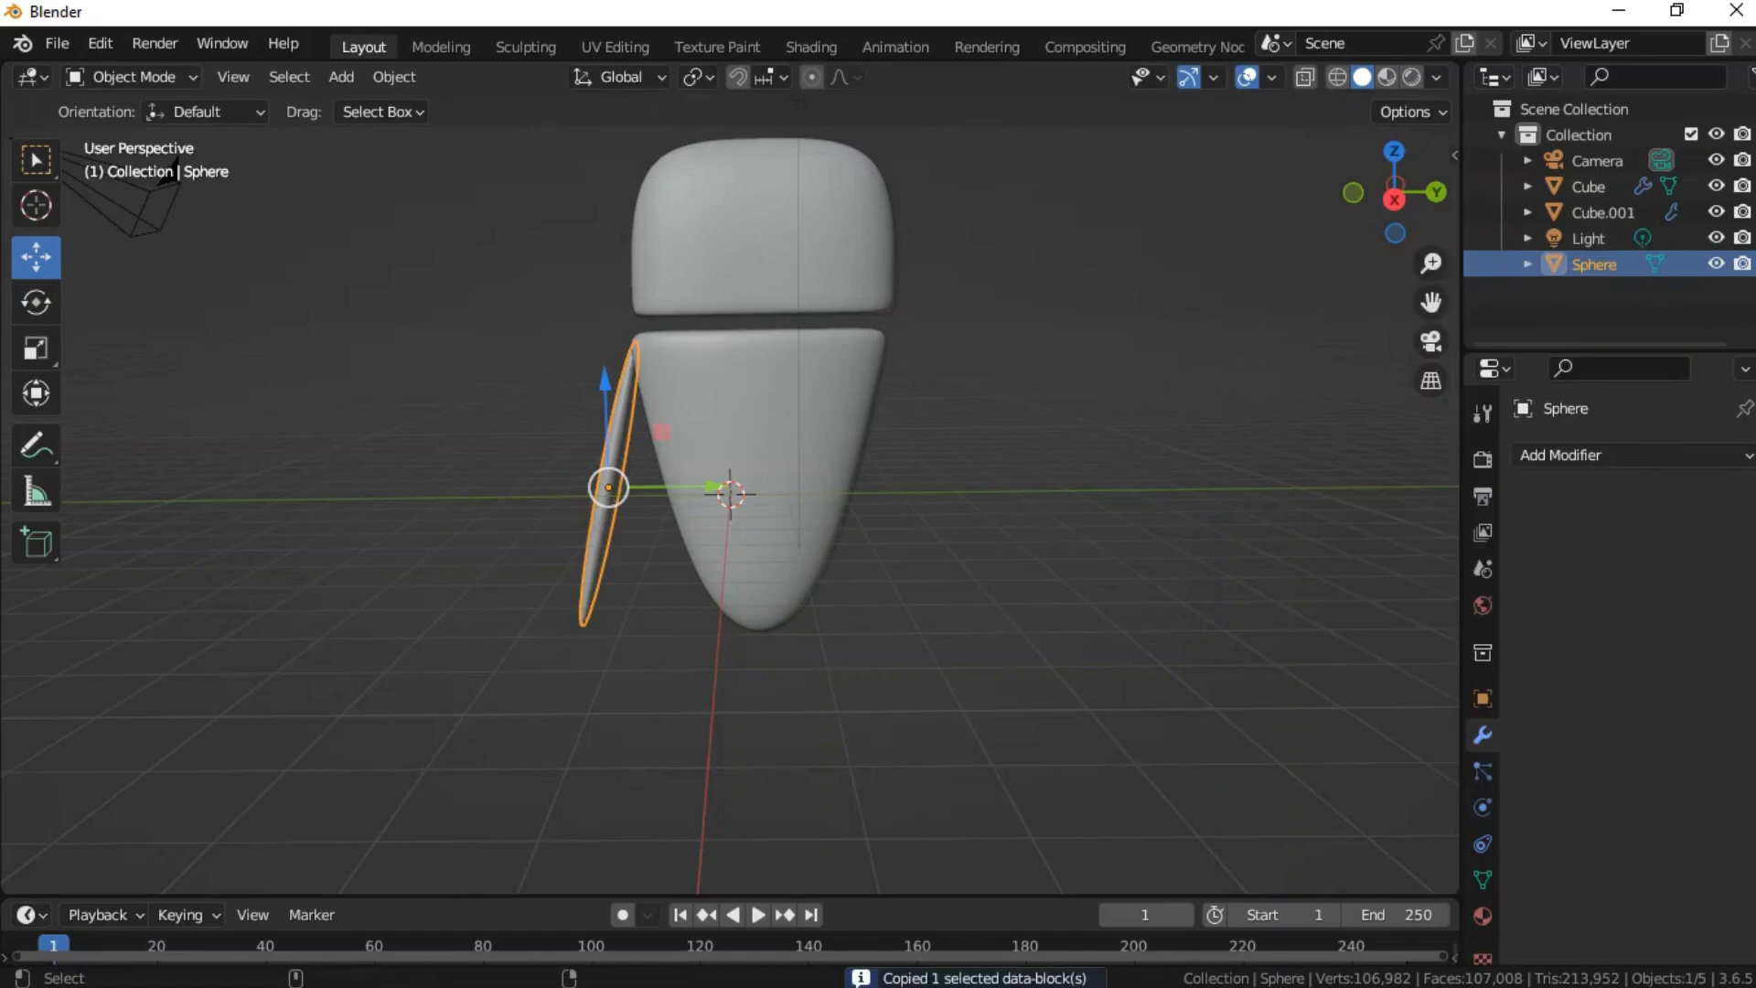
pyautogui.hotkey('ctrl', 'v')
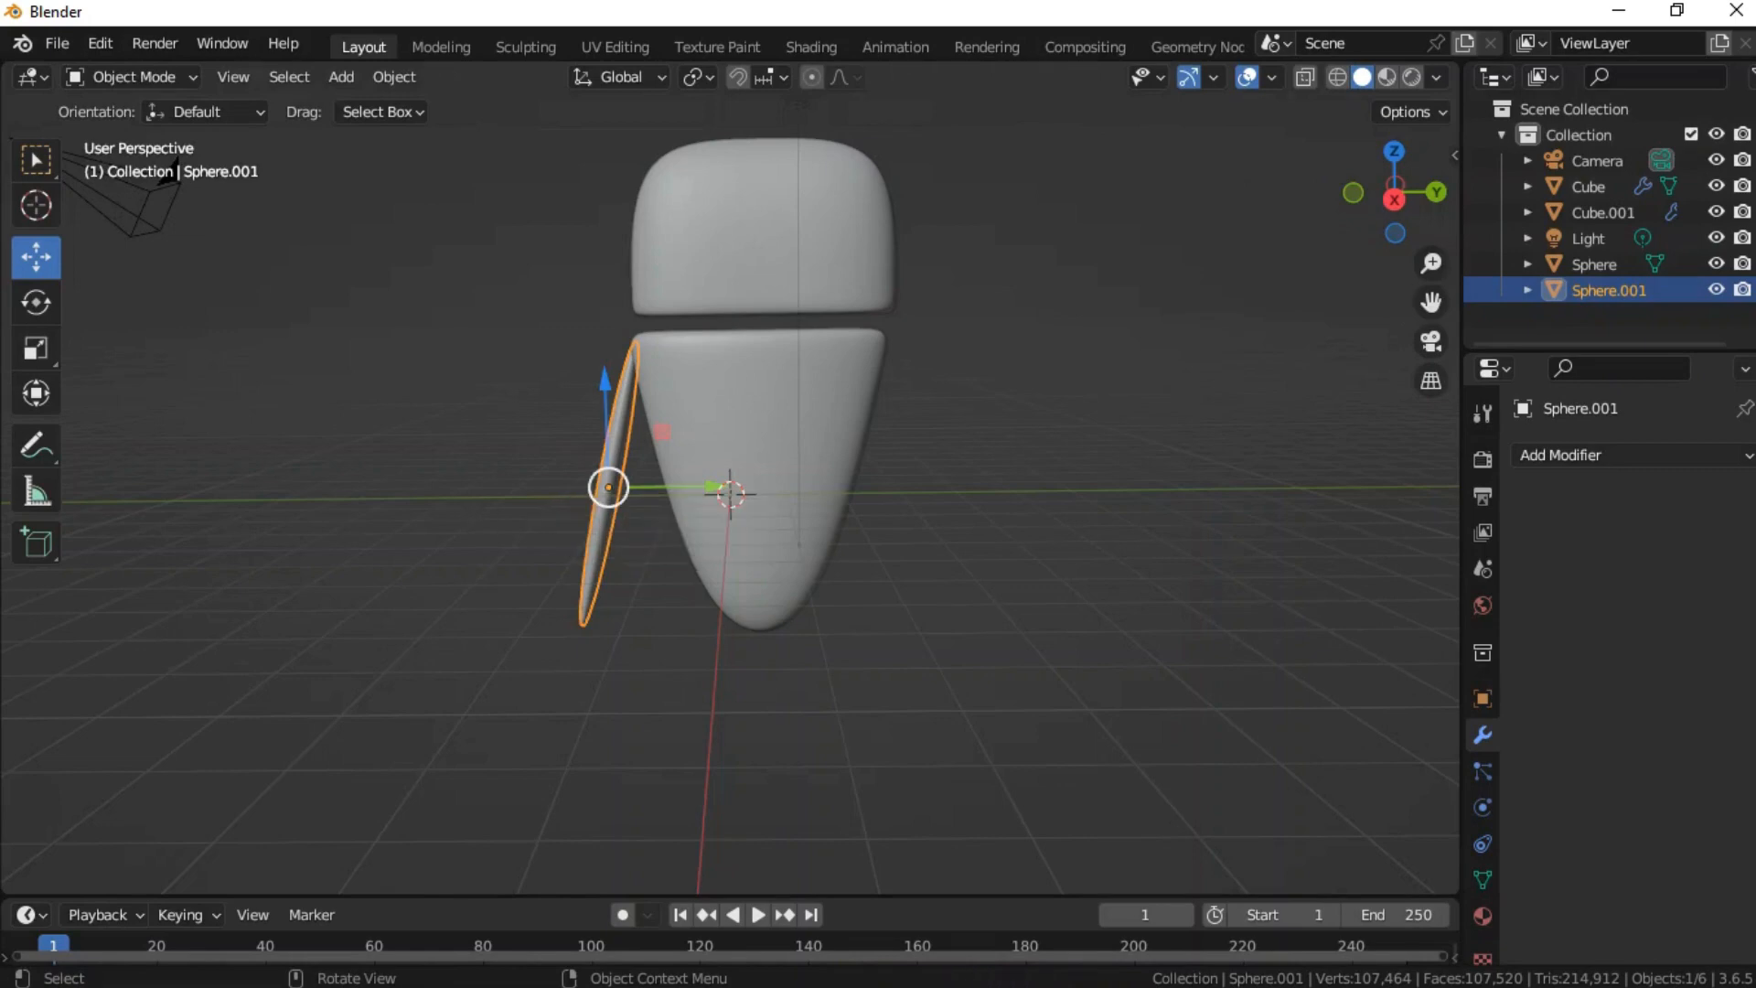
pyautogui.moveTo(618, 485); pyautogui.dragTo(897, 496)
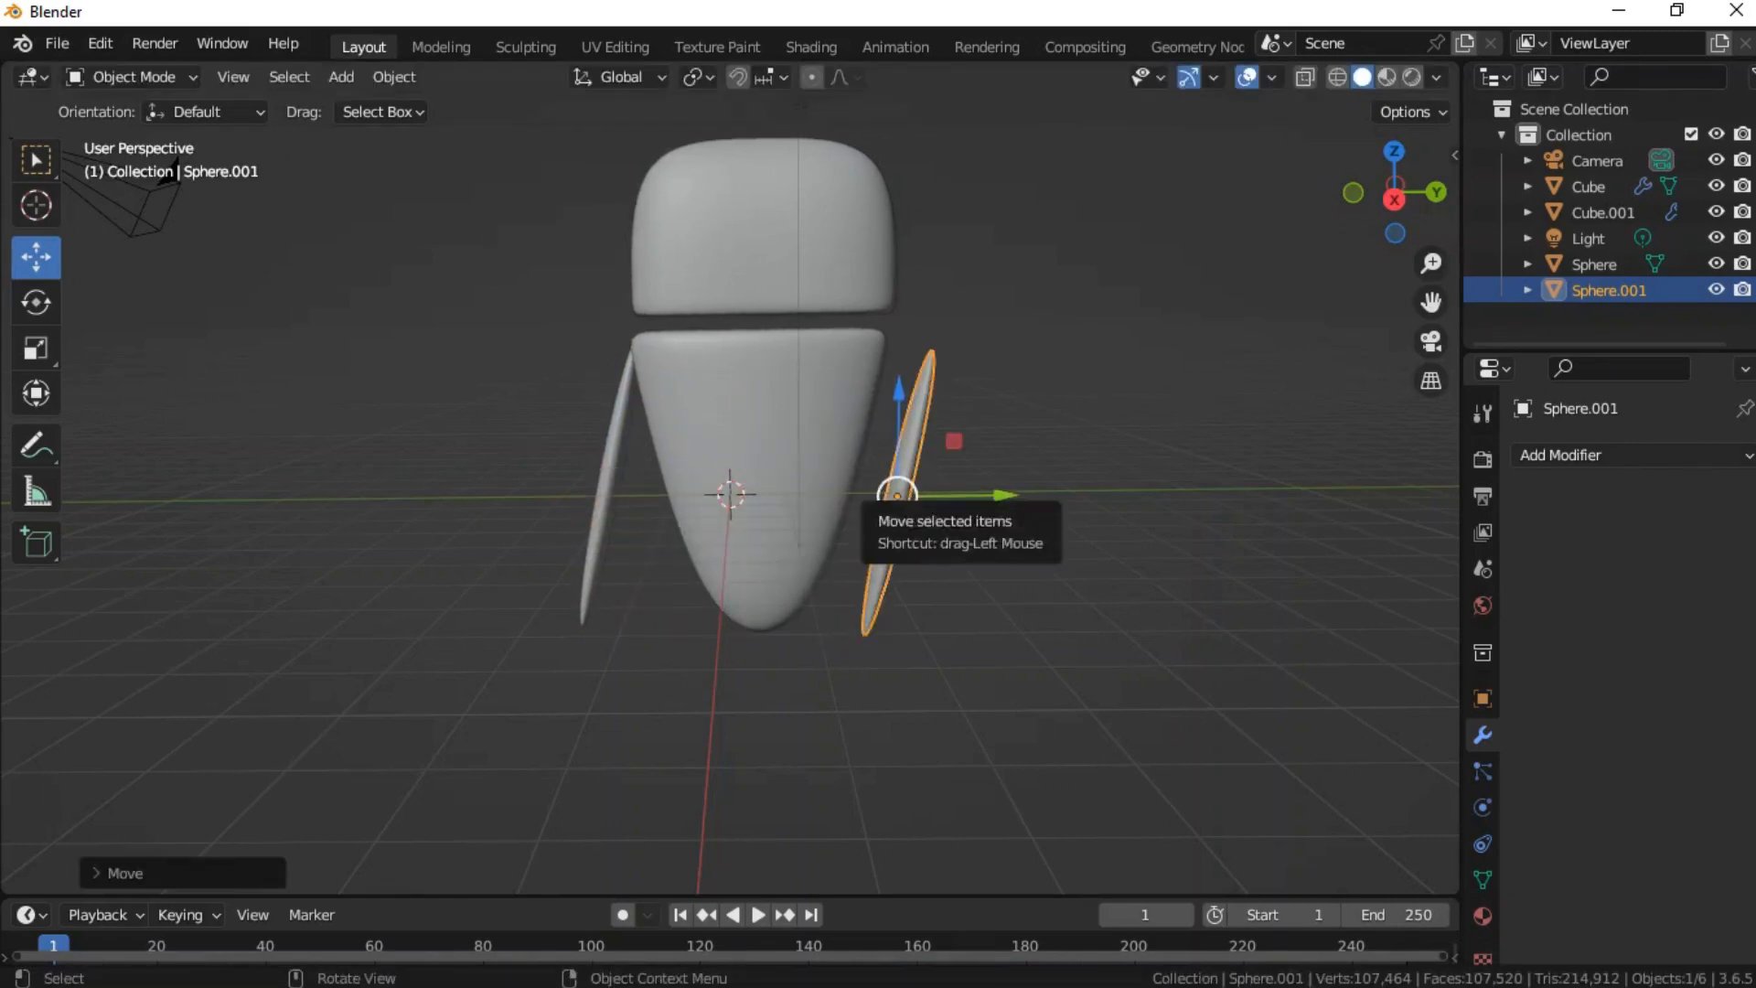
# - Rotate the copied arm about X until it hangs almost upright beside the body, and clear the selection
pyautogui.click(46, 309)
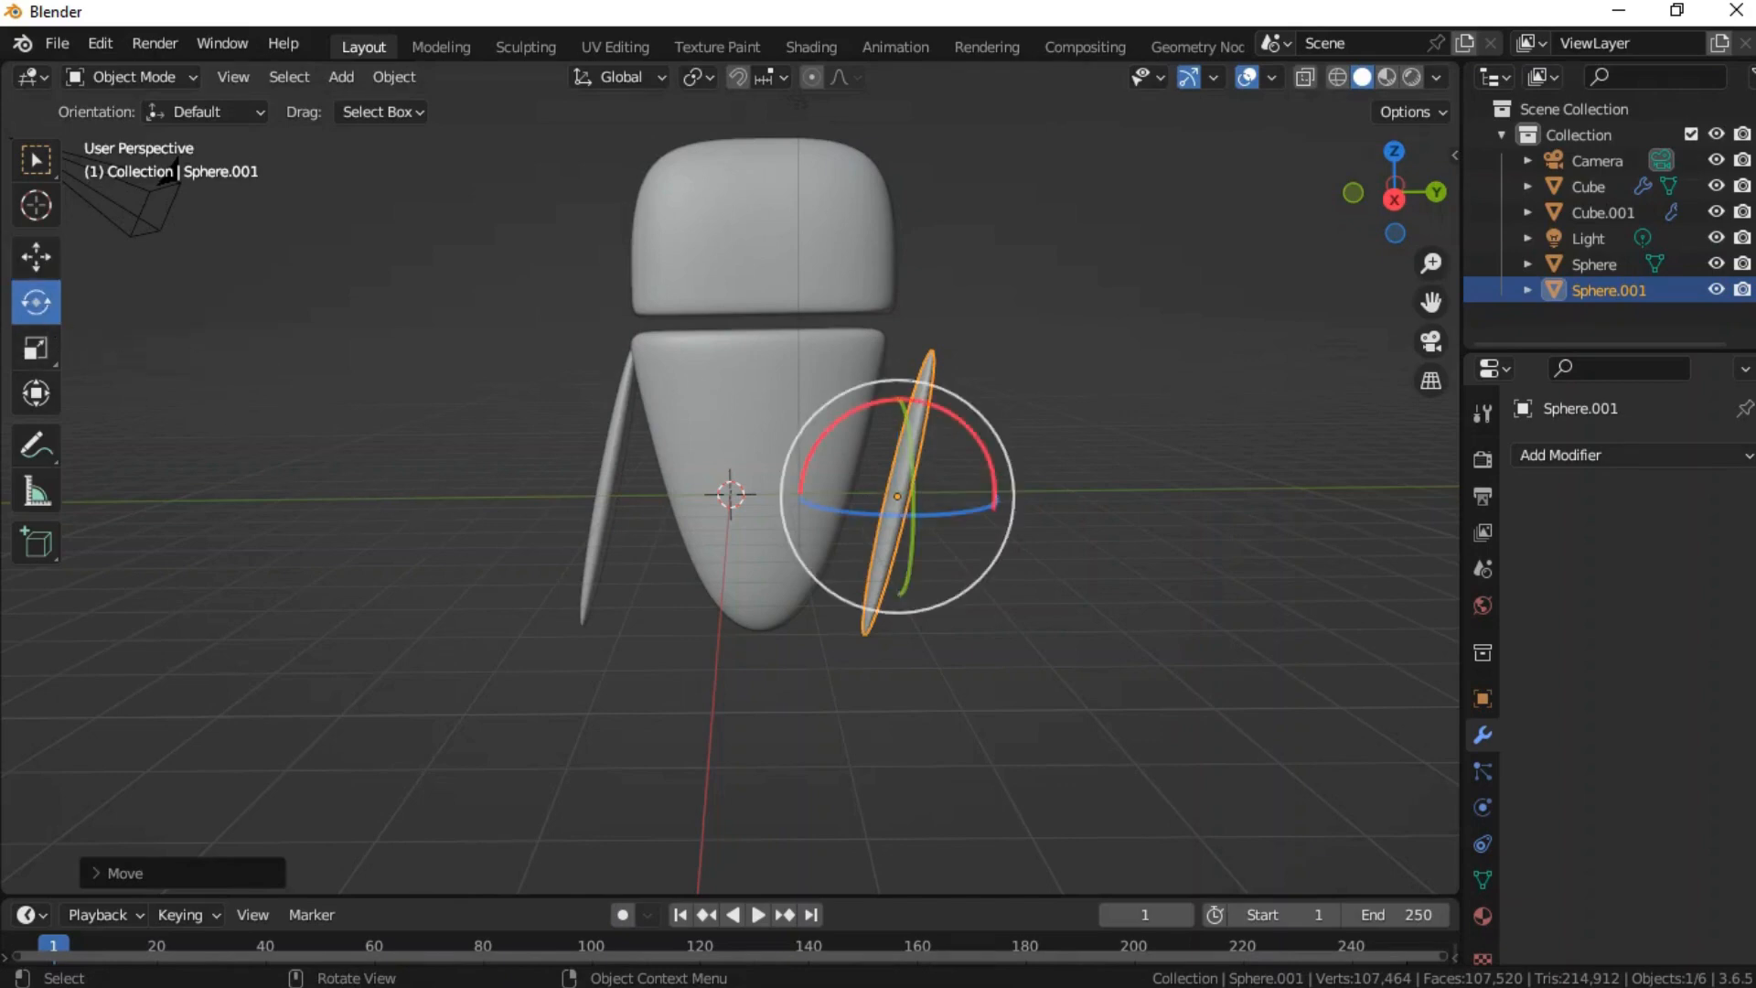
pyautogui.moveTo(963, 434); pyautogui.dragTo(929, 421)
pyautogui.click(1242, 391)
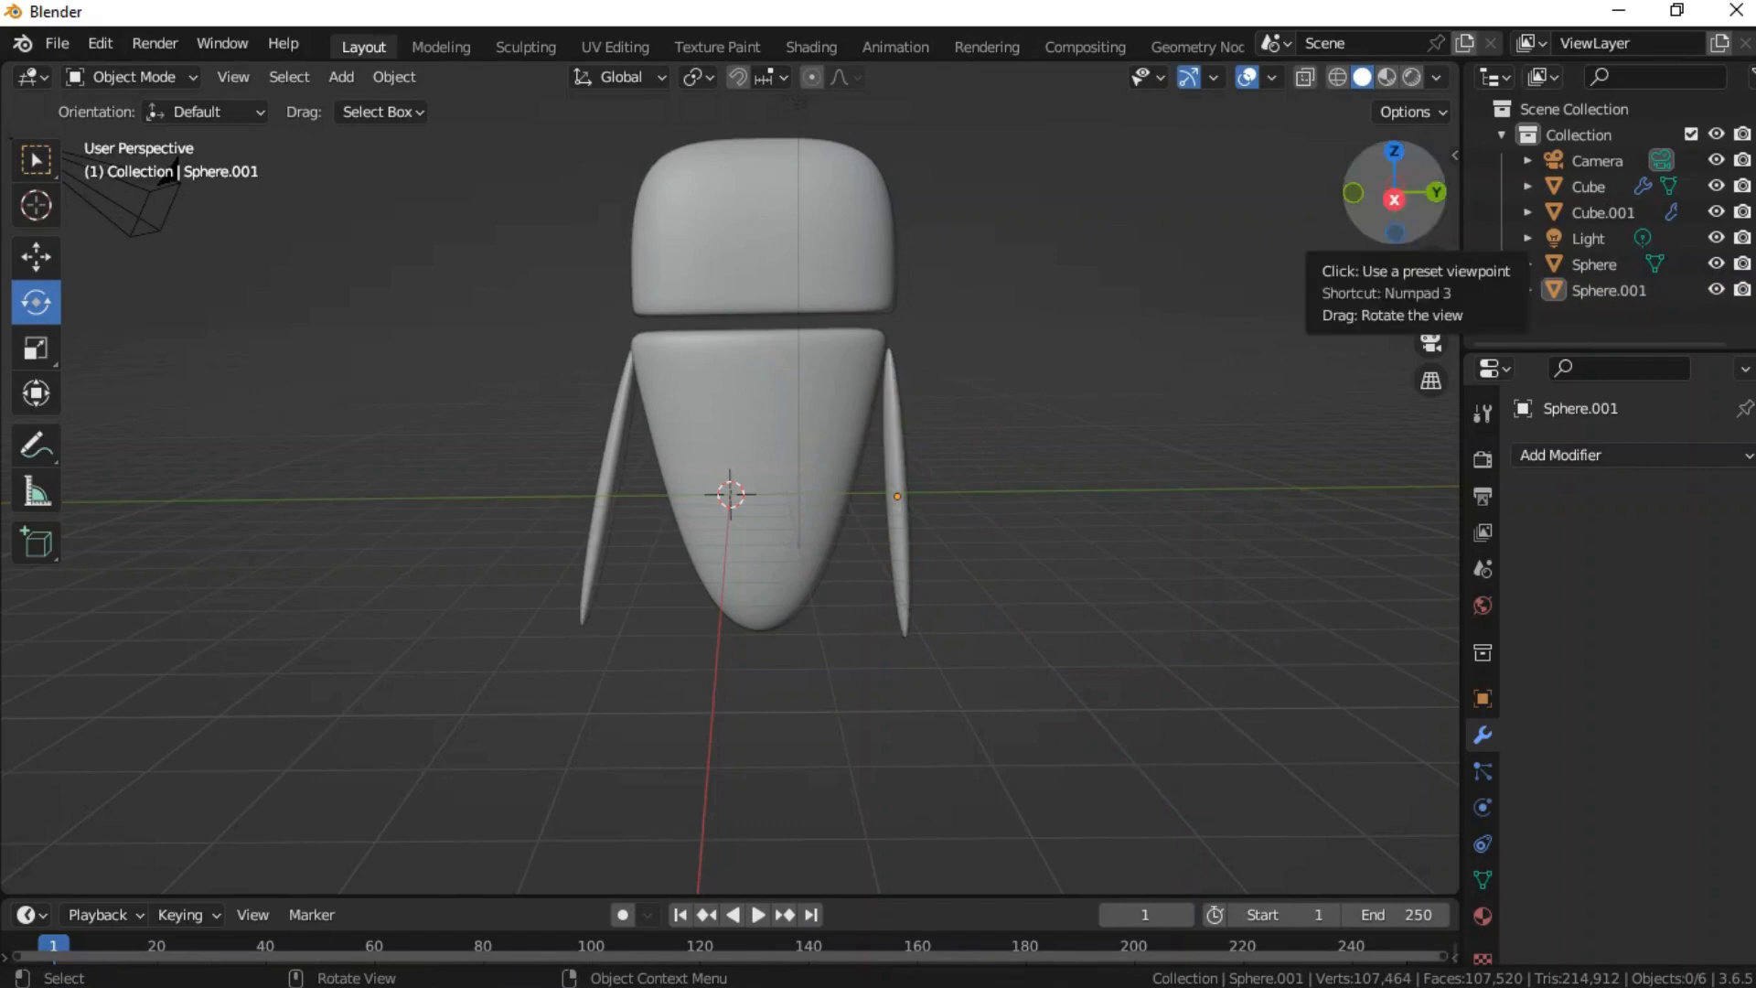
# - Reselect the copied arm and rotate it slightly further about X so its top tilts in towards the shoulder
pyautogui.moveTo(1393, 188); pyautogui.dragTo(1466, 175)
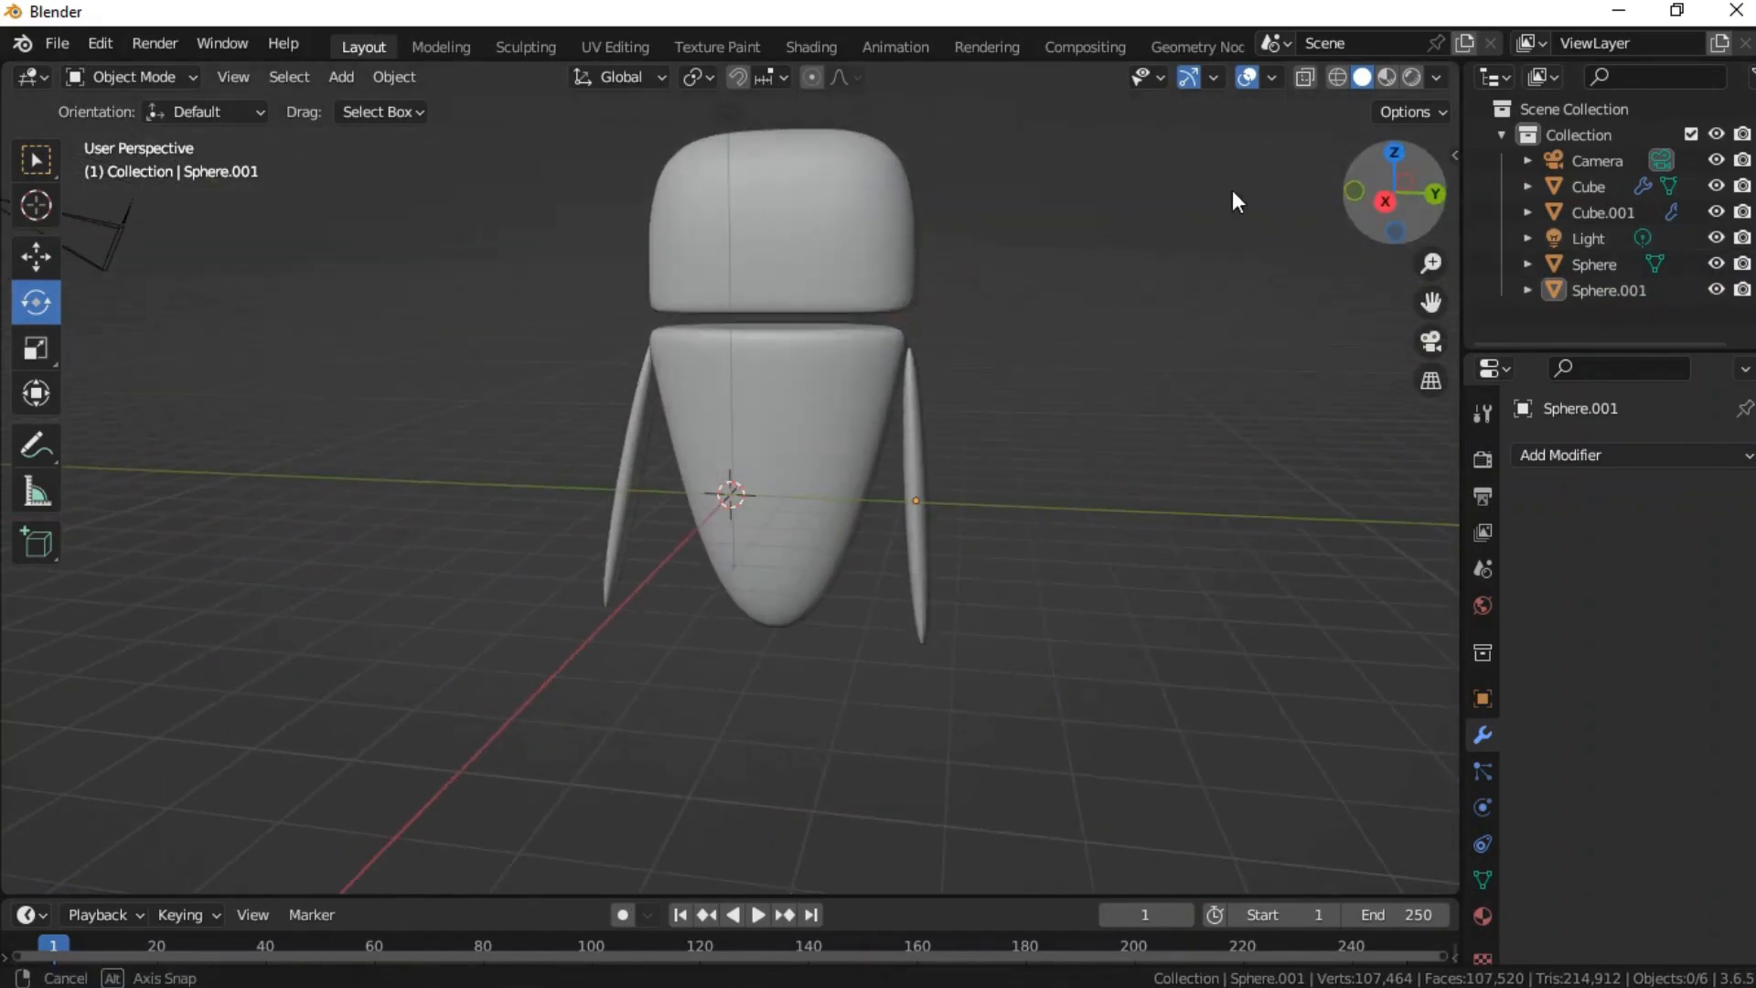
pyautogui.moveTo(1232, 191); pyautogui.dragTo(1231, 191)
pyautogui.click(914, 476)
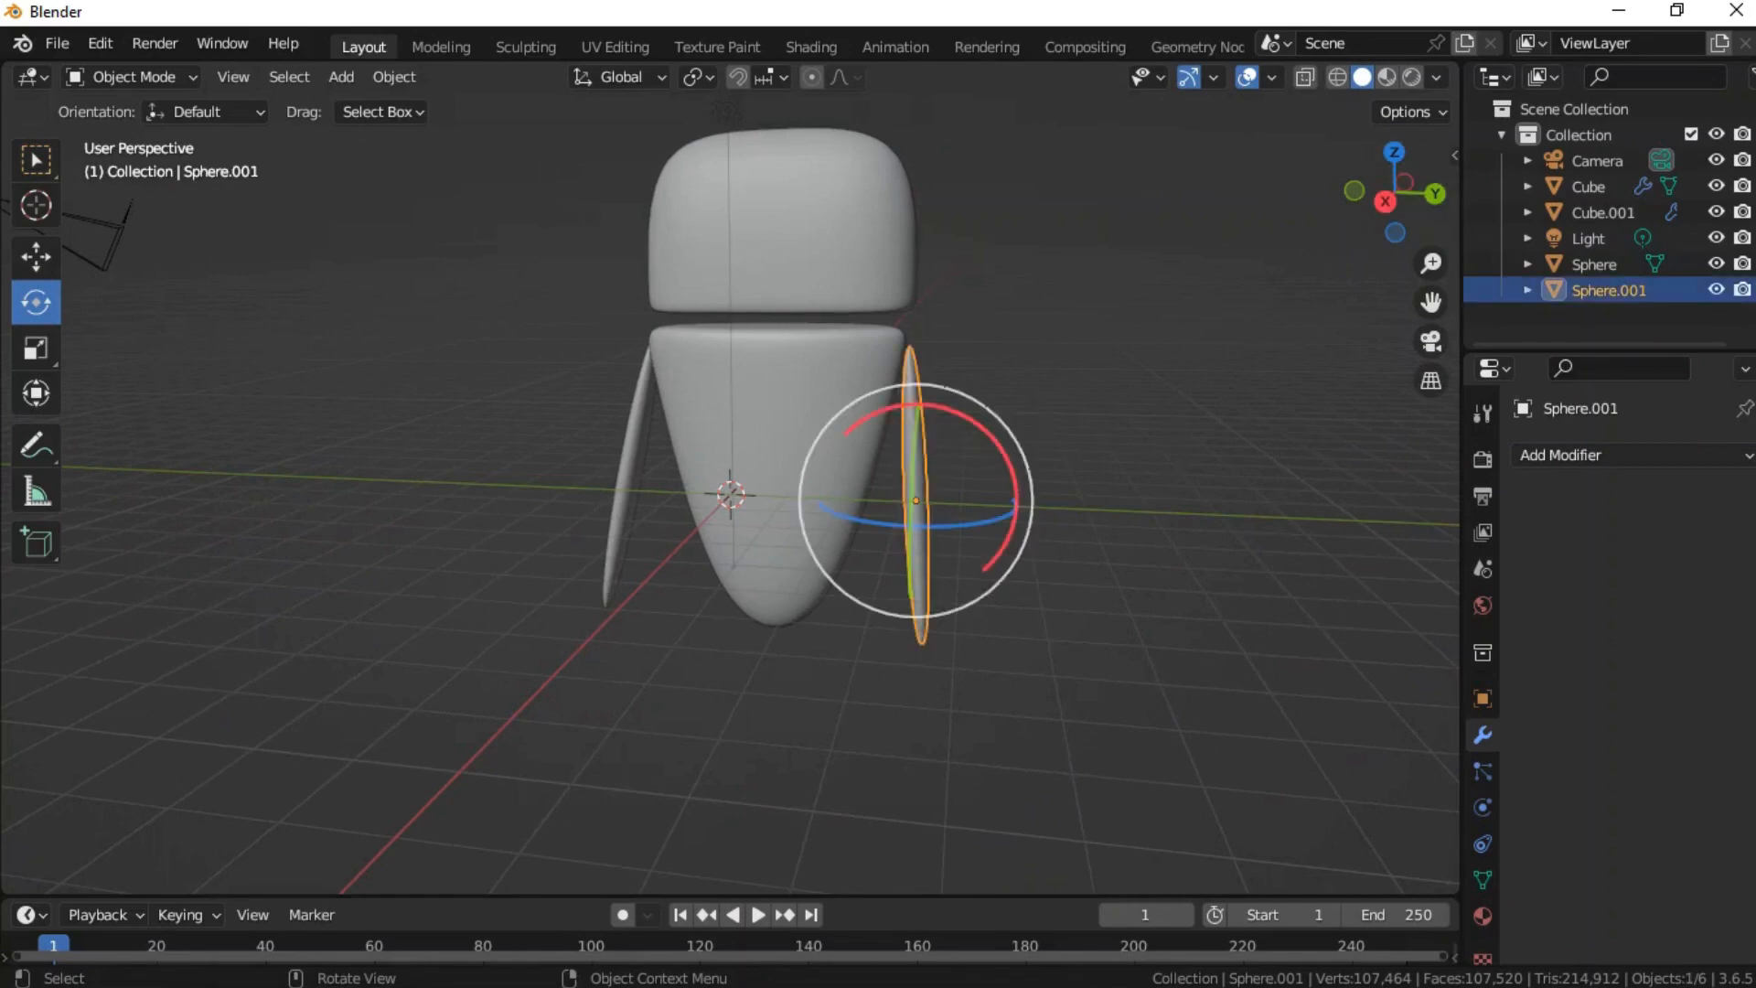
pyautogui.moveTo(892, 403); pyautogui.dragTo(881, 411)
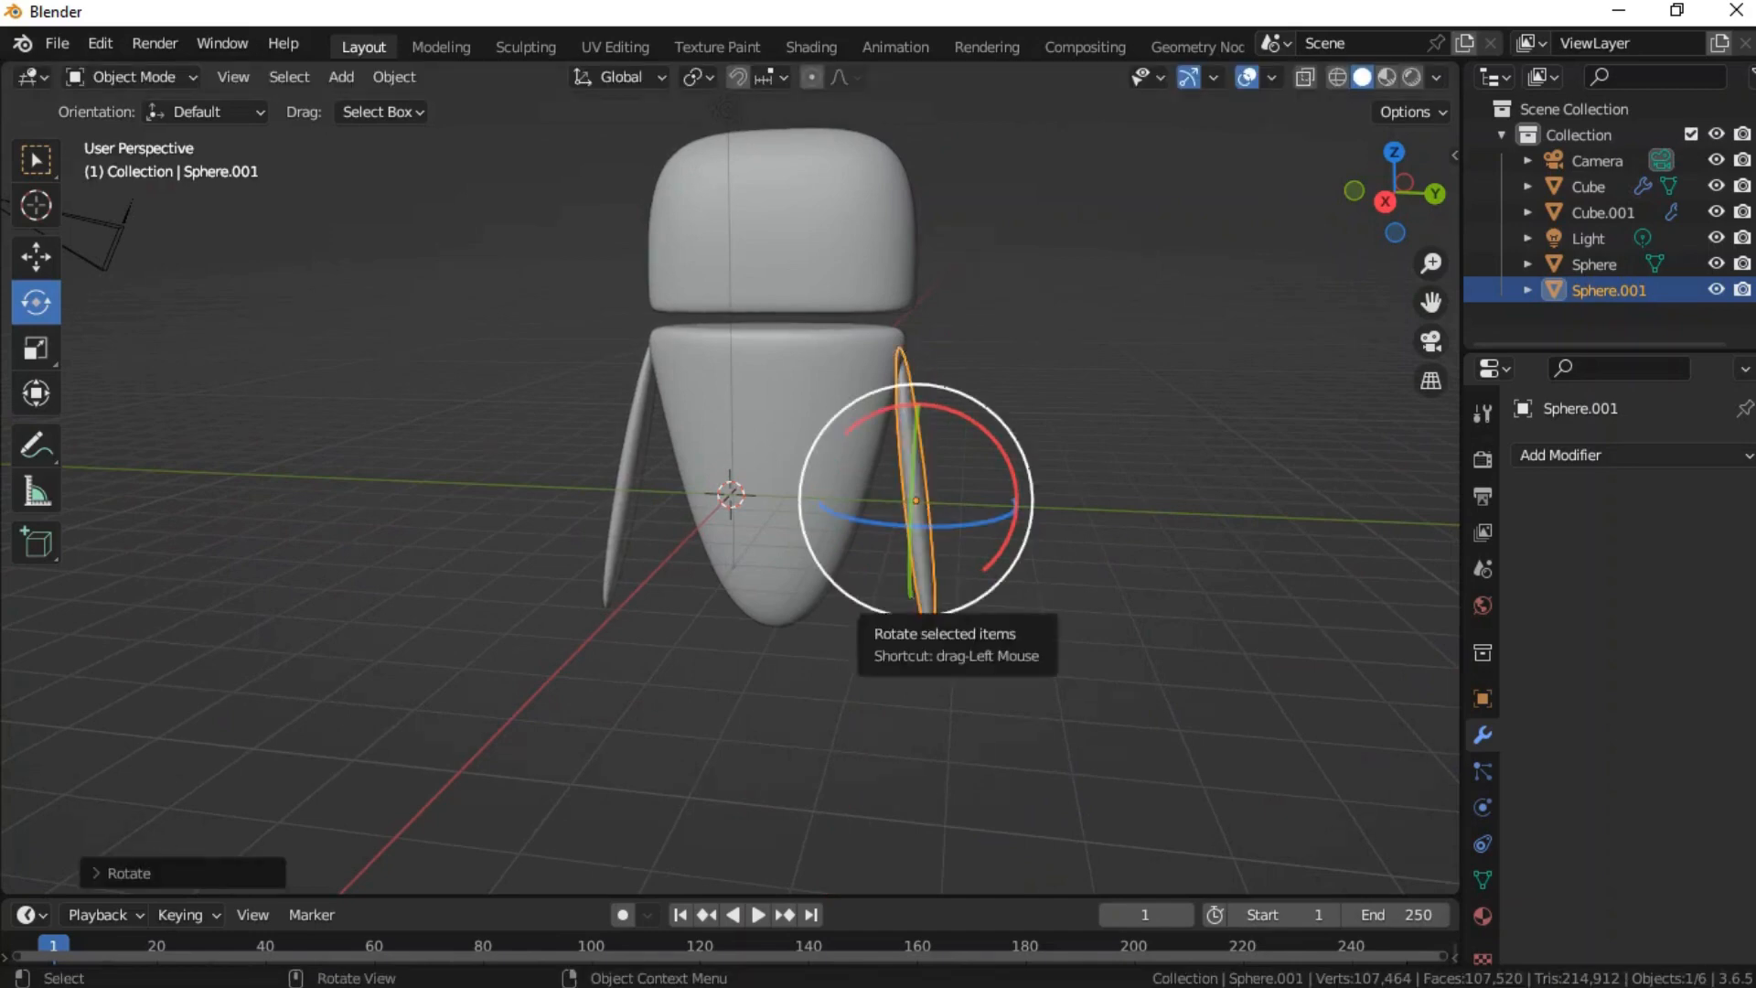
# - Turn the copied arm slightly further about X and reposition it so its top rests just outside the body's shoulder, leaving it deselected
pyautogui.moveTo(908, 599); pyautogui.dragTo(919, 607)
pyautogui.click(1137, 489)
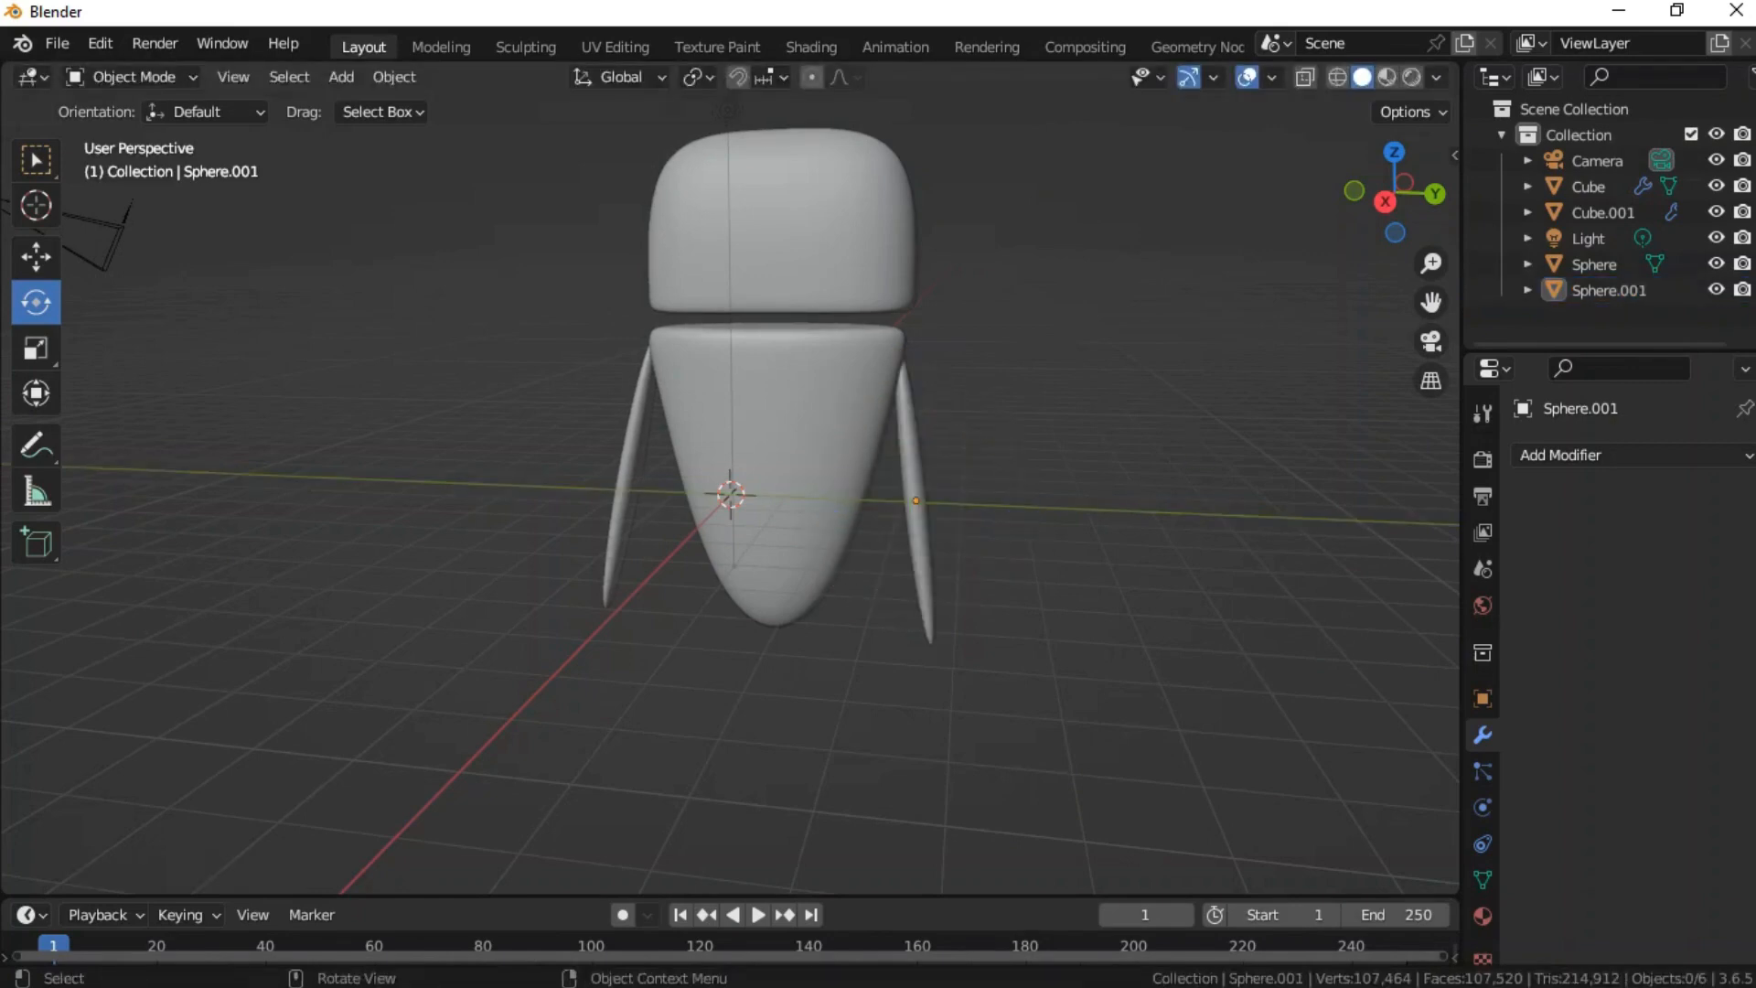
pyautogui.moveTo(1392, 203); pyautogui.dragTo(1393, 205)
pyautogui.click(897, 455)
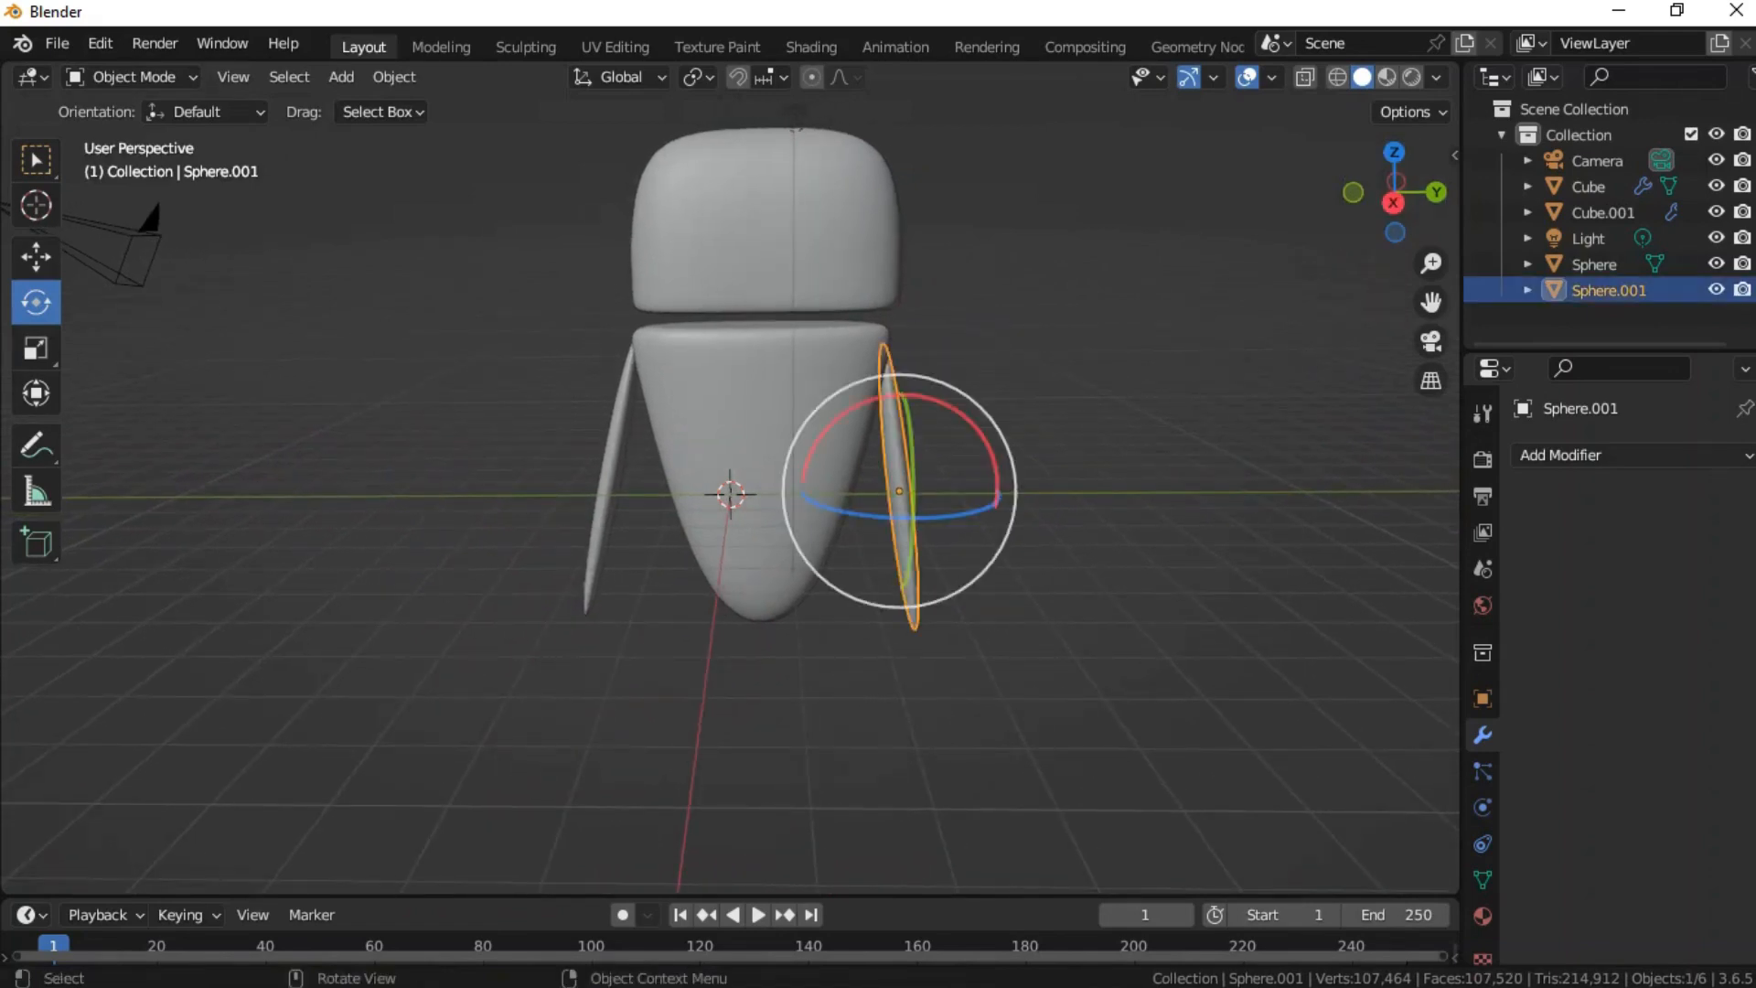
pyautogui.click(36, 256)
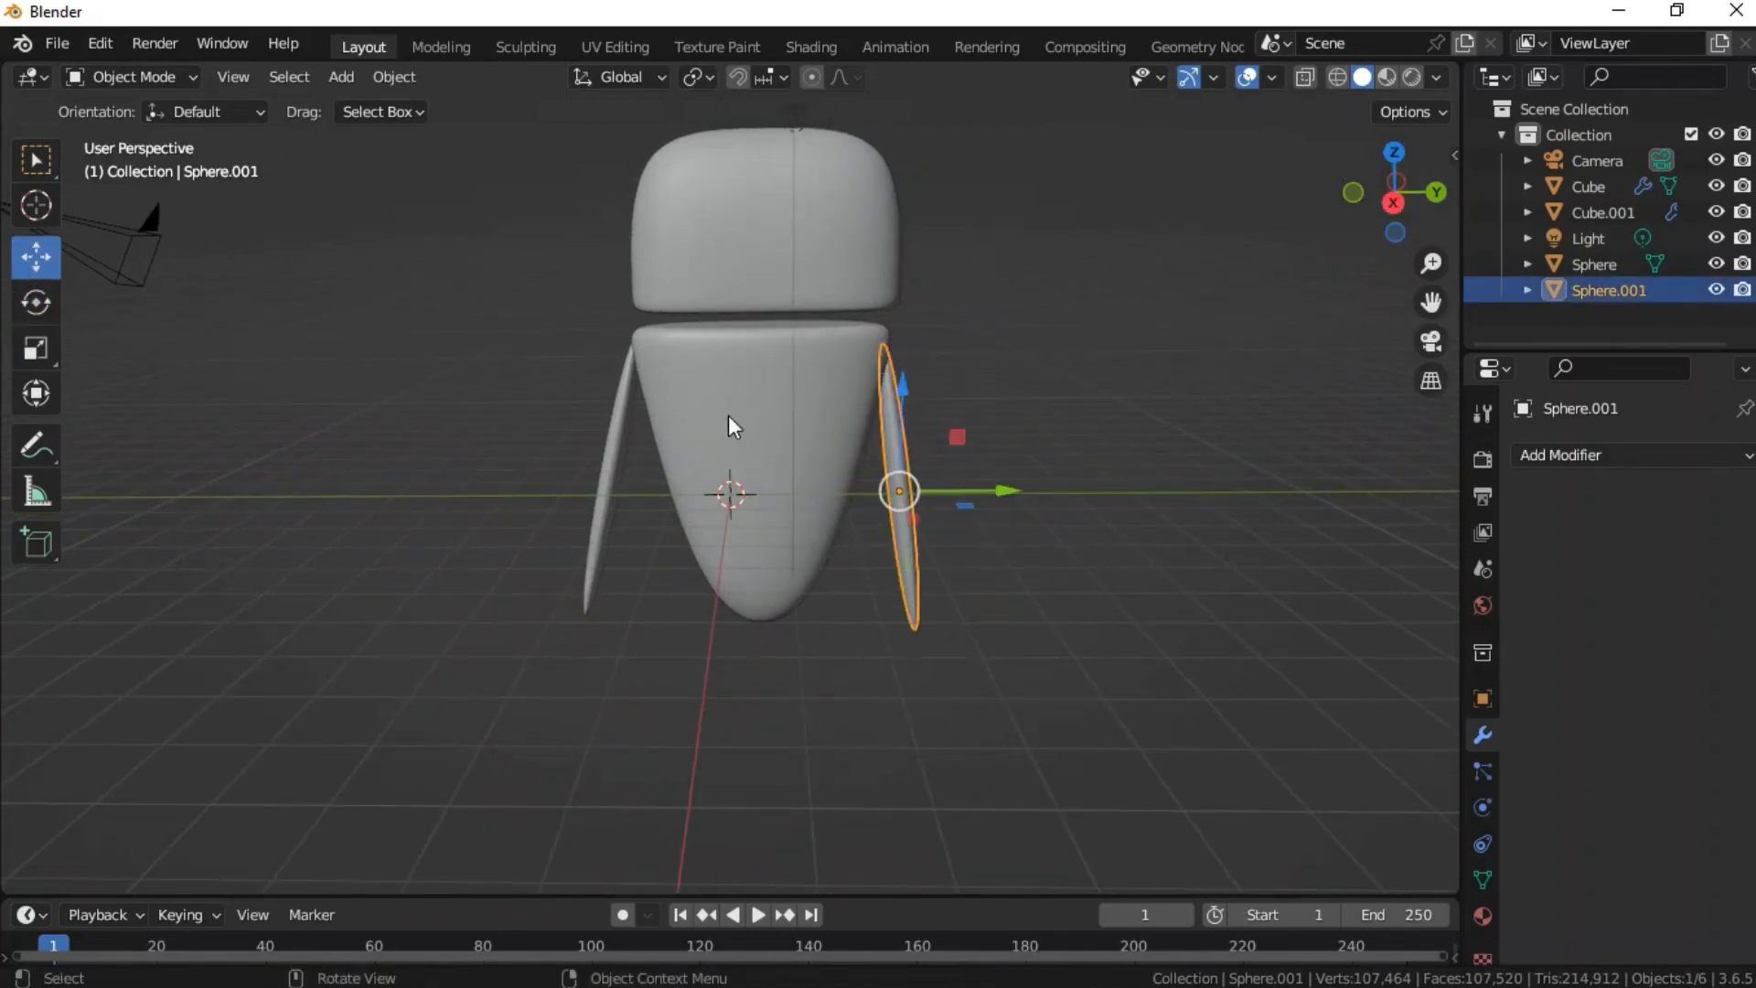
pyautogui.moveTo(900, 446); pyautogui.dragTo(959, 428)
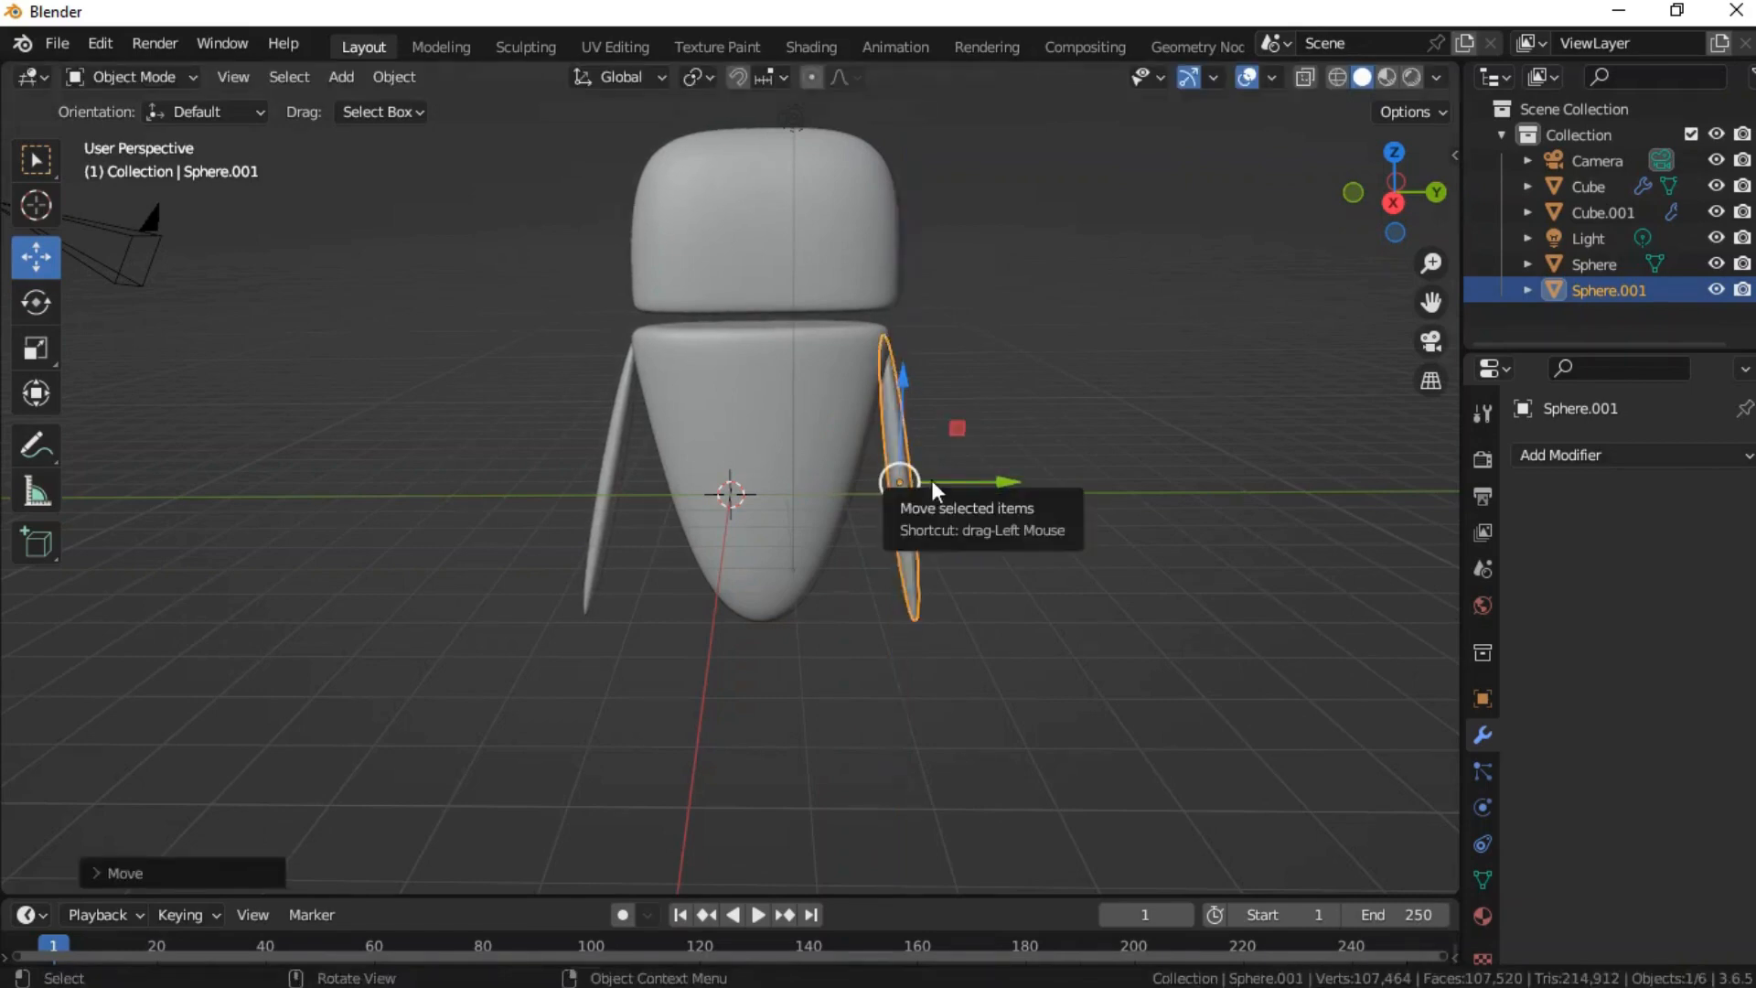
pyautogui.moveTo(898, 480); pyautogui.dragTo(935, 485)
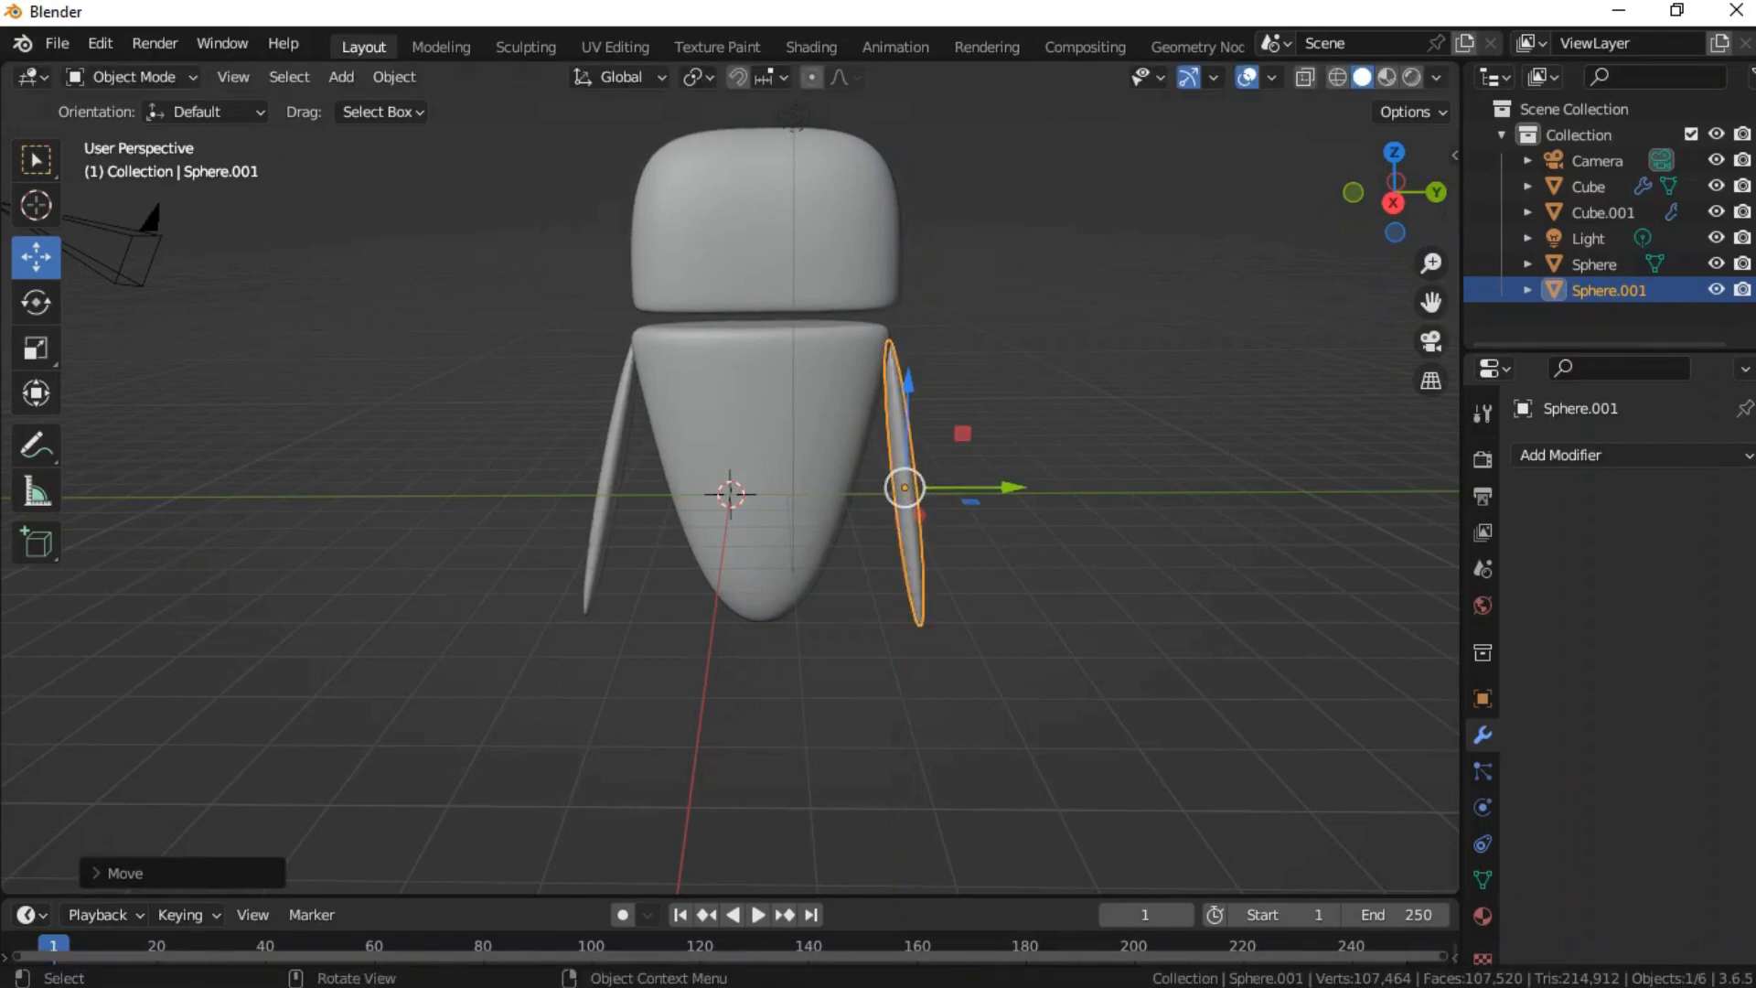
pyautogui.click(1002, 622)
# - Examine the head, body and both arms from the front, back and angled views to check the arms' placement
pyautogui.click(1393, 203)
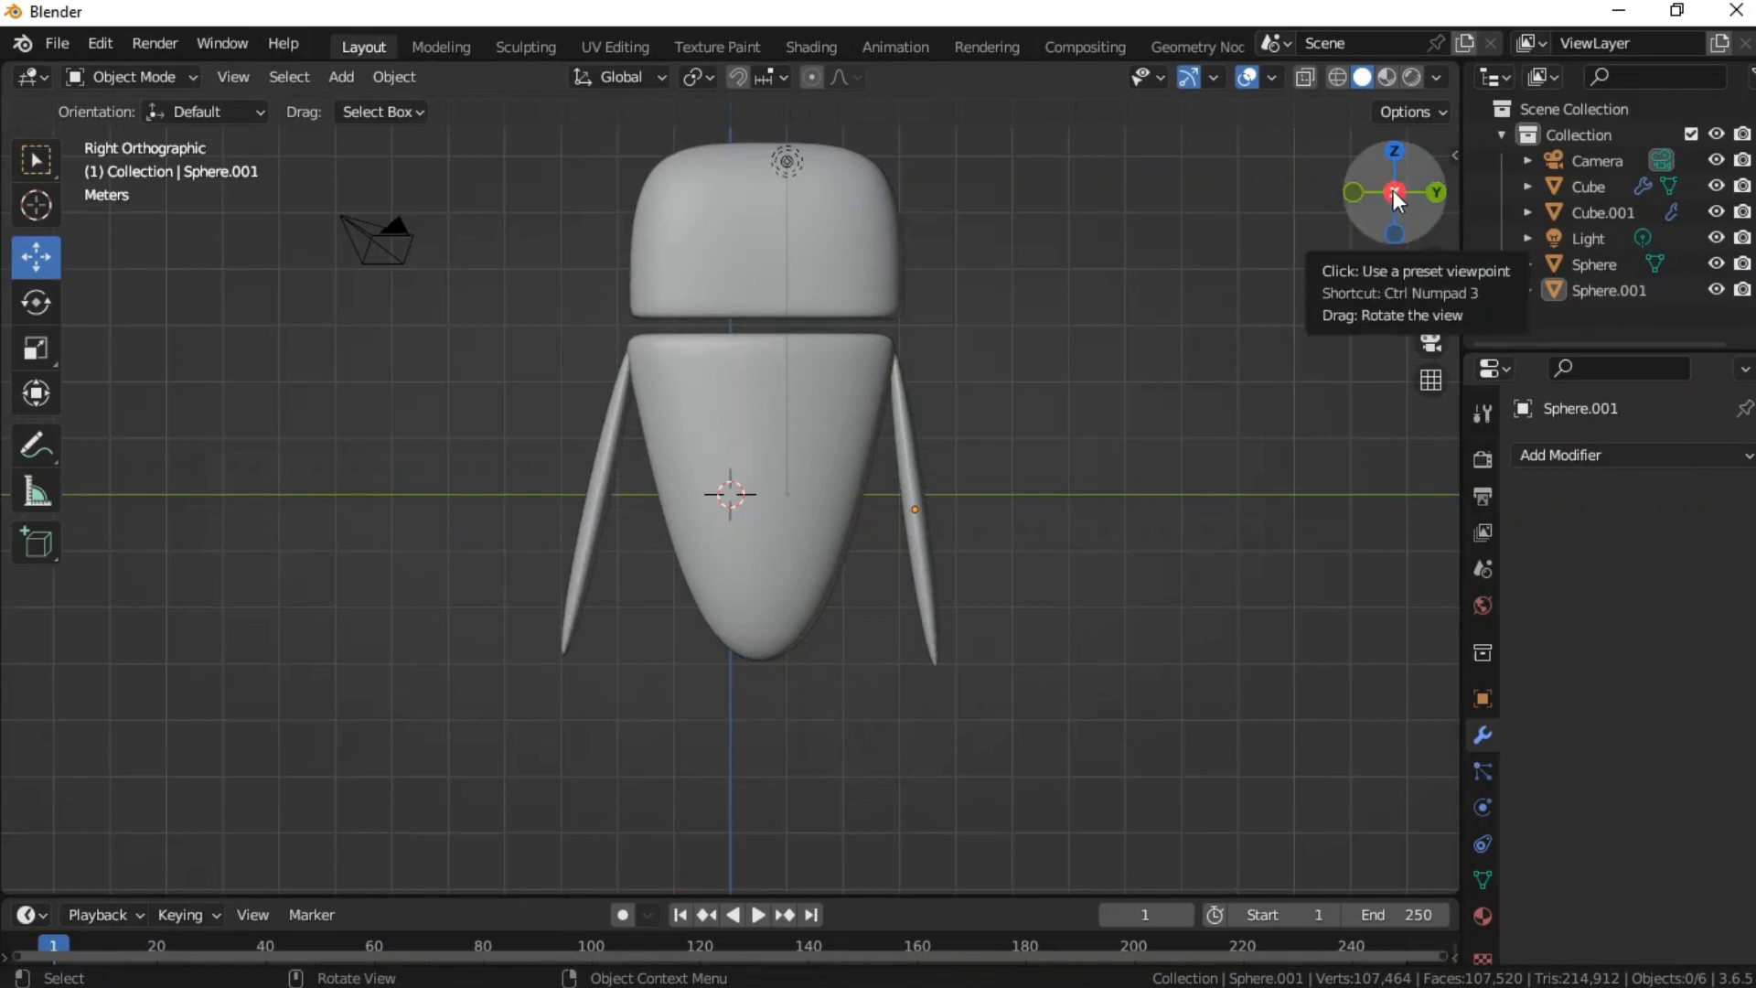
pyautogui.moveTo(1400, 205); pyautogui.dragTo(867, 239)
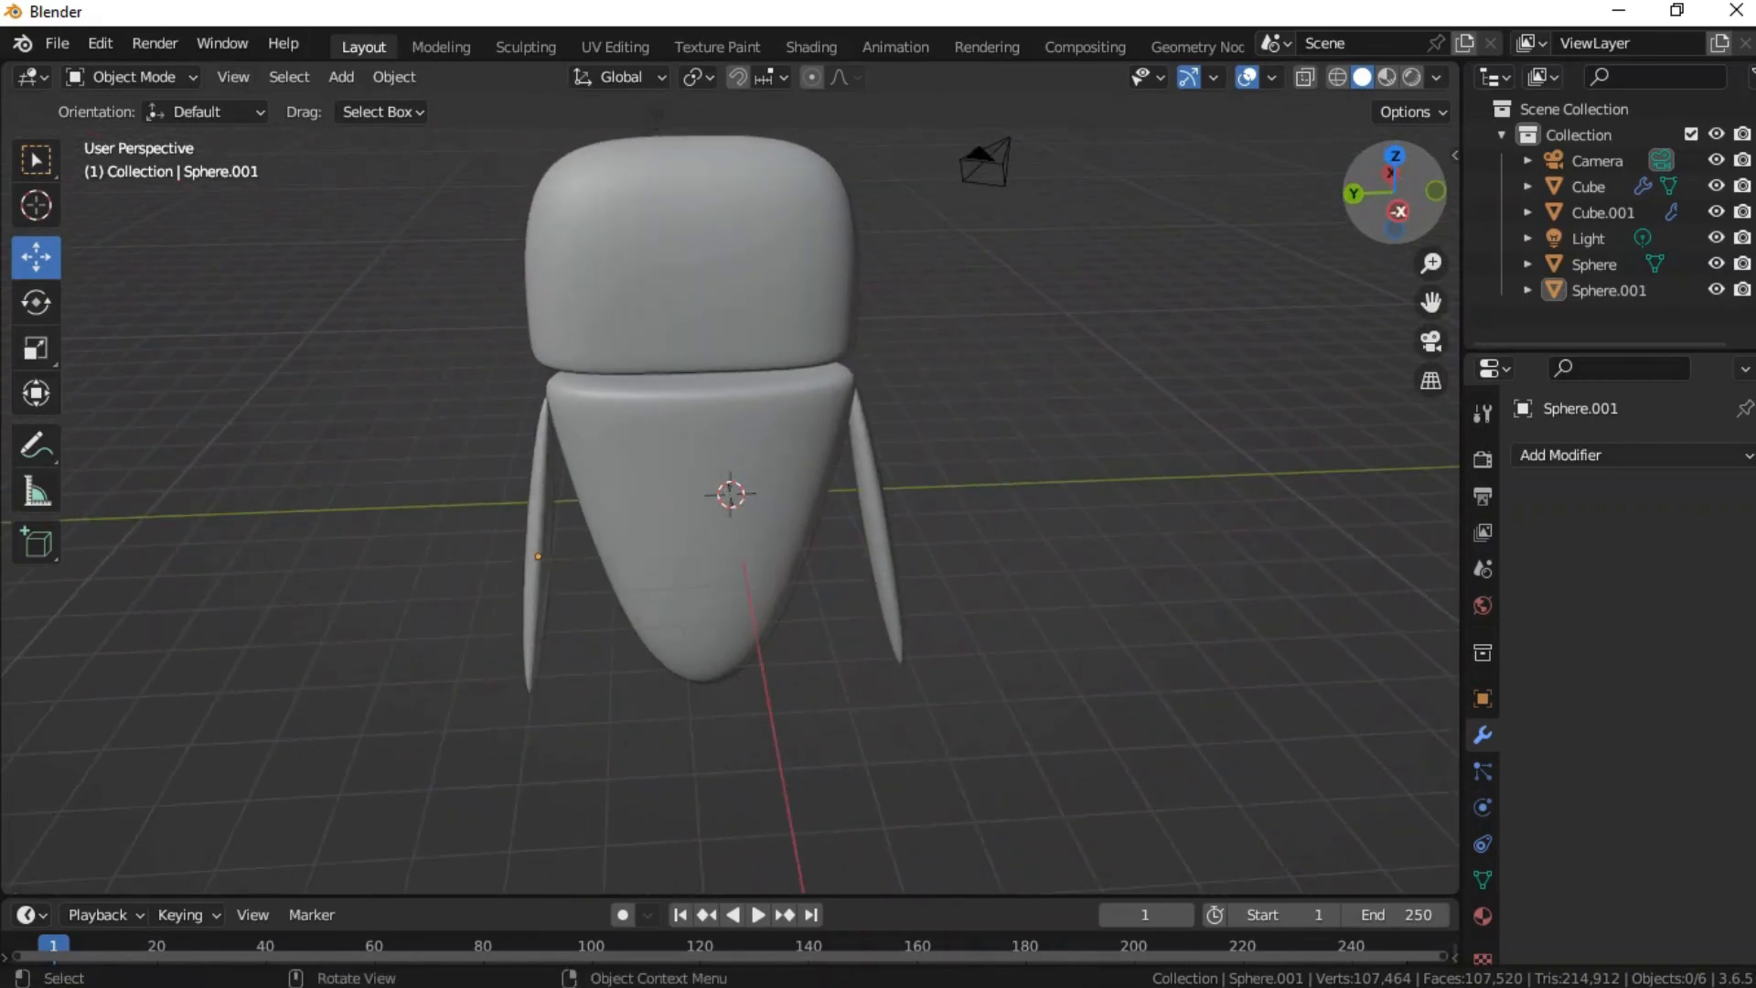
pyautogui.click(700, 243)
pyautogui.moveTo(701, 245); pyautogui.dragTo(712, 246)
pyautogui.moveTo(1362, 193); pyautogui.dragTo(431, 186)
pyautogui.click(588, 274)
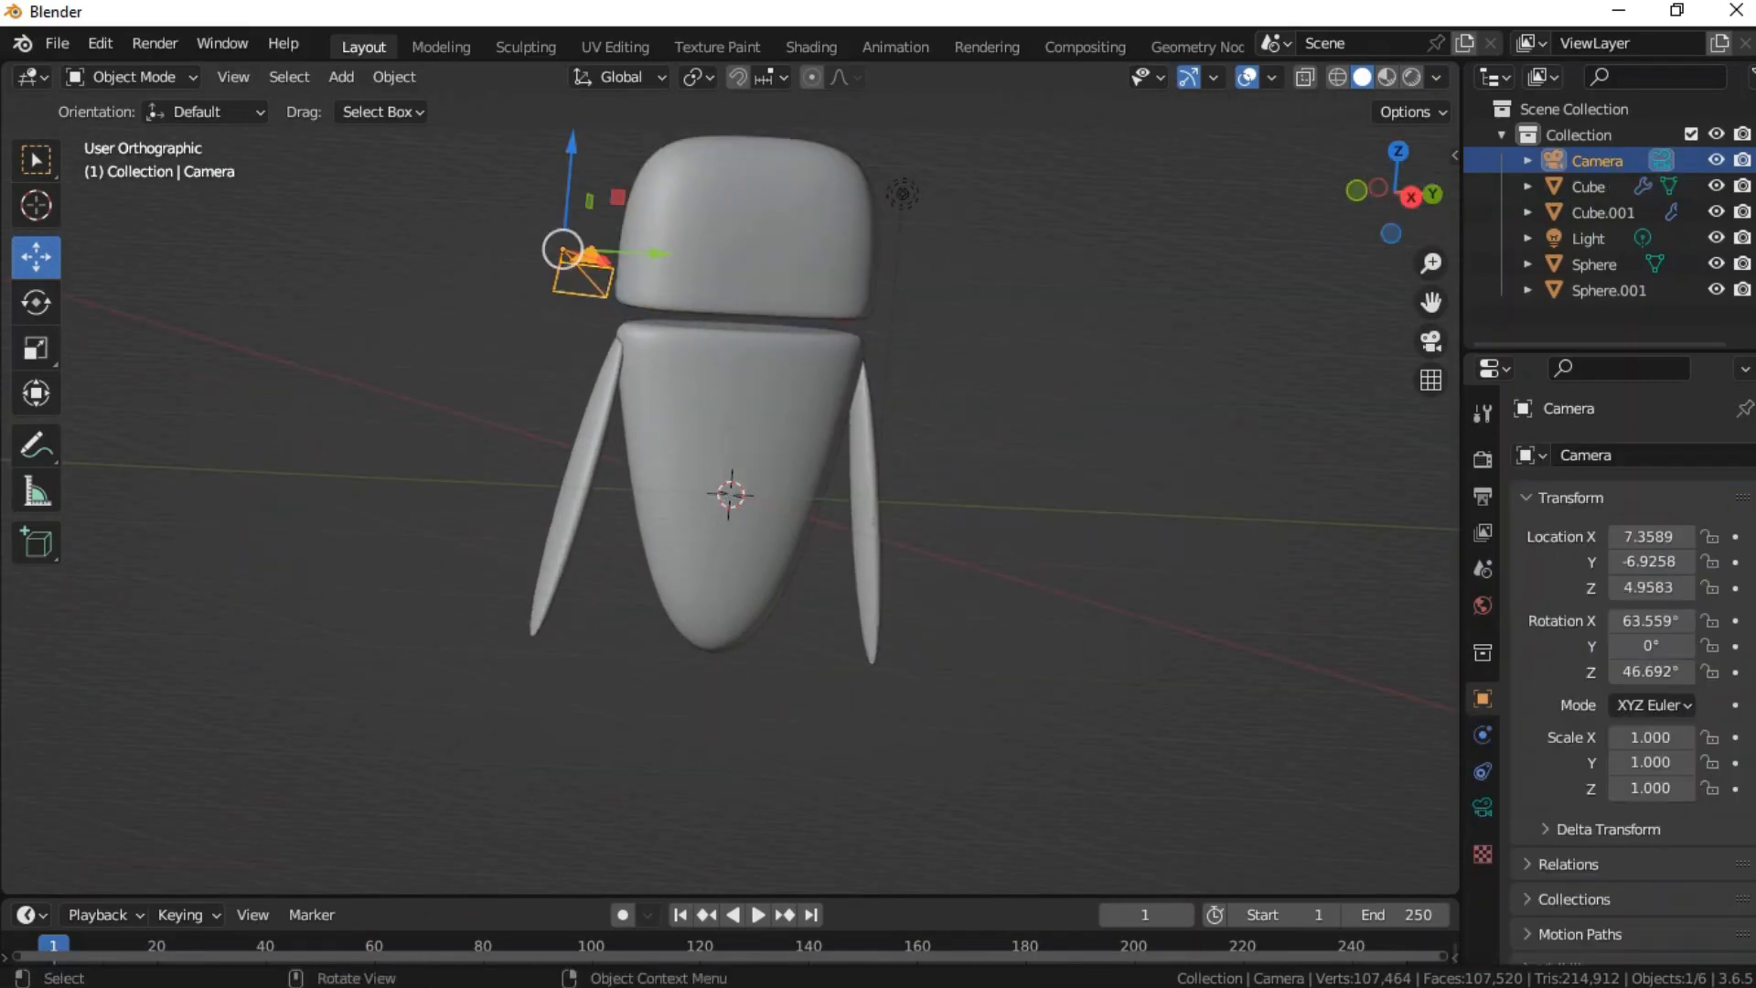
pyautogui.click(902, 194)
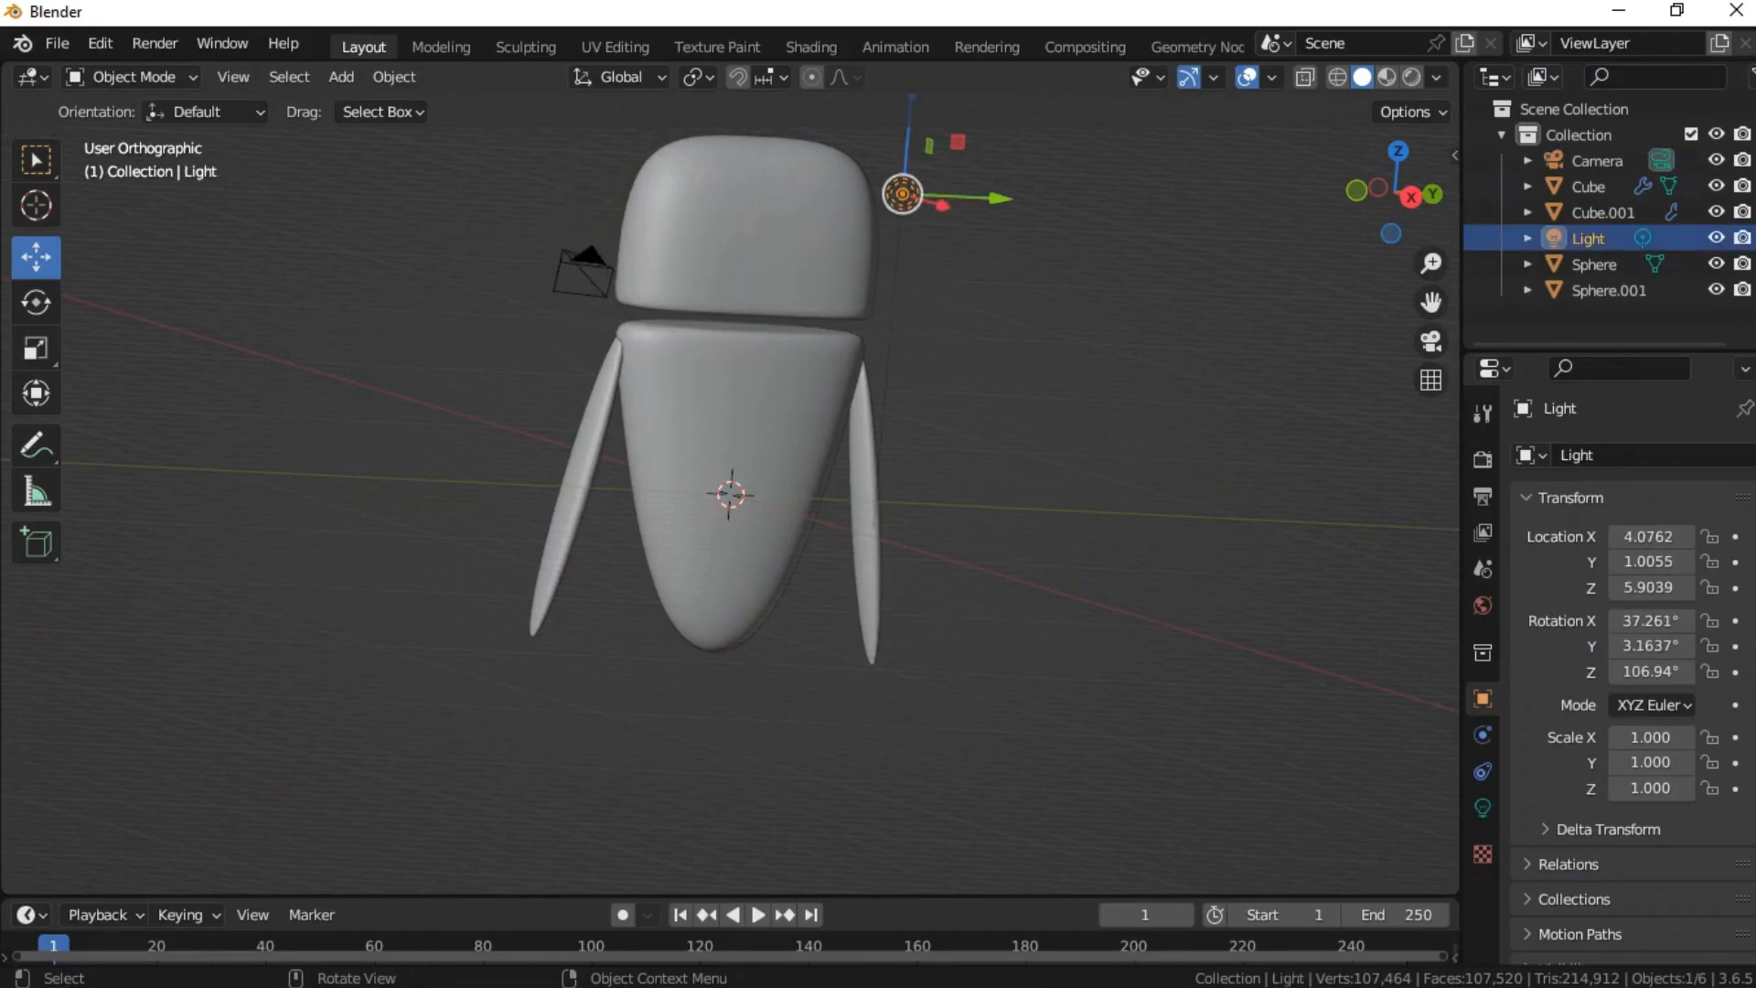
pyautogui.moveTo(1413, 207); pyautogui.dragTo(1413, 354)
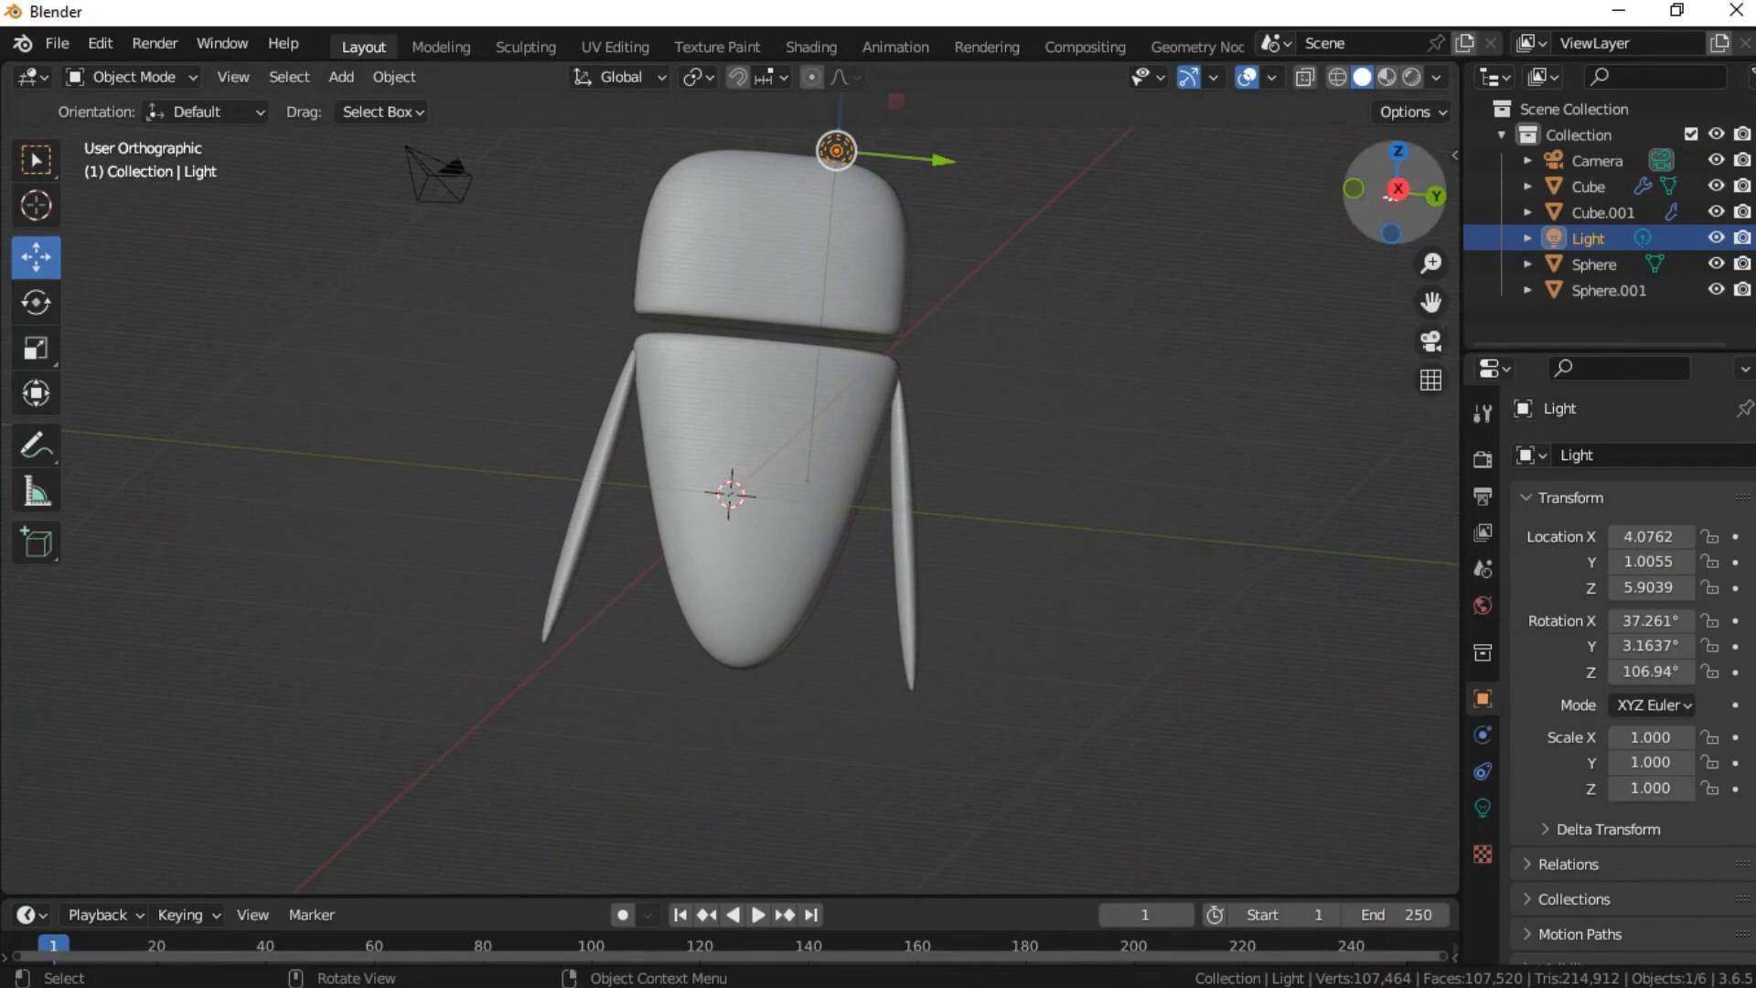
pyautogui.moveTo(1399, 197); pyautogui.dragTo(1237, 212)
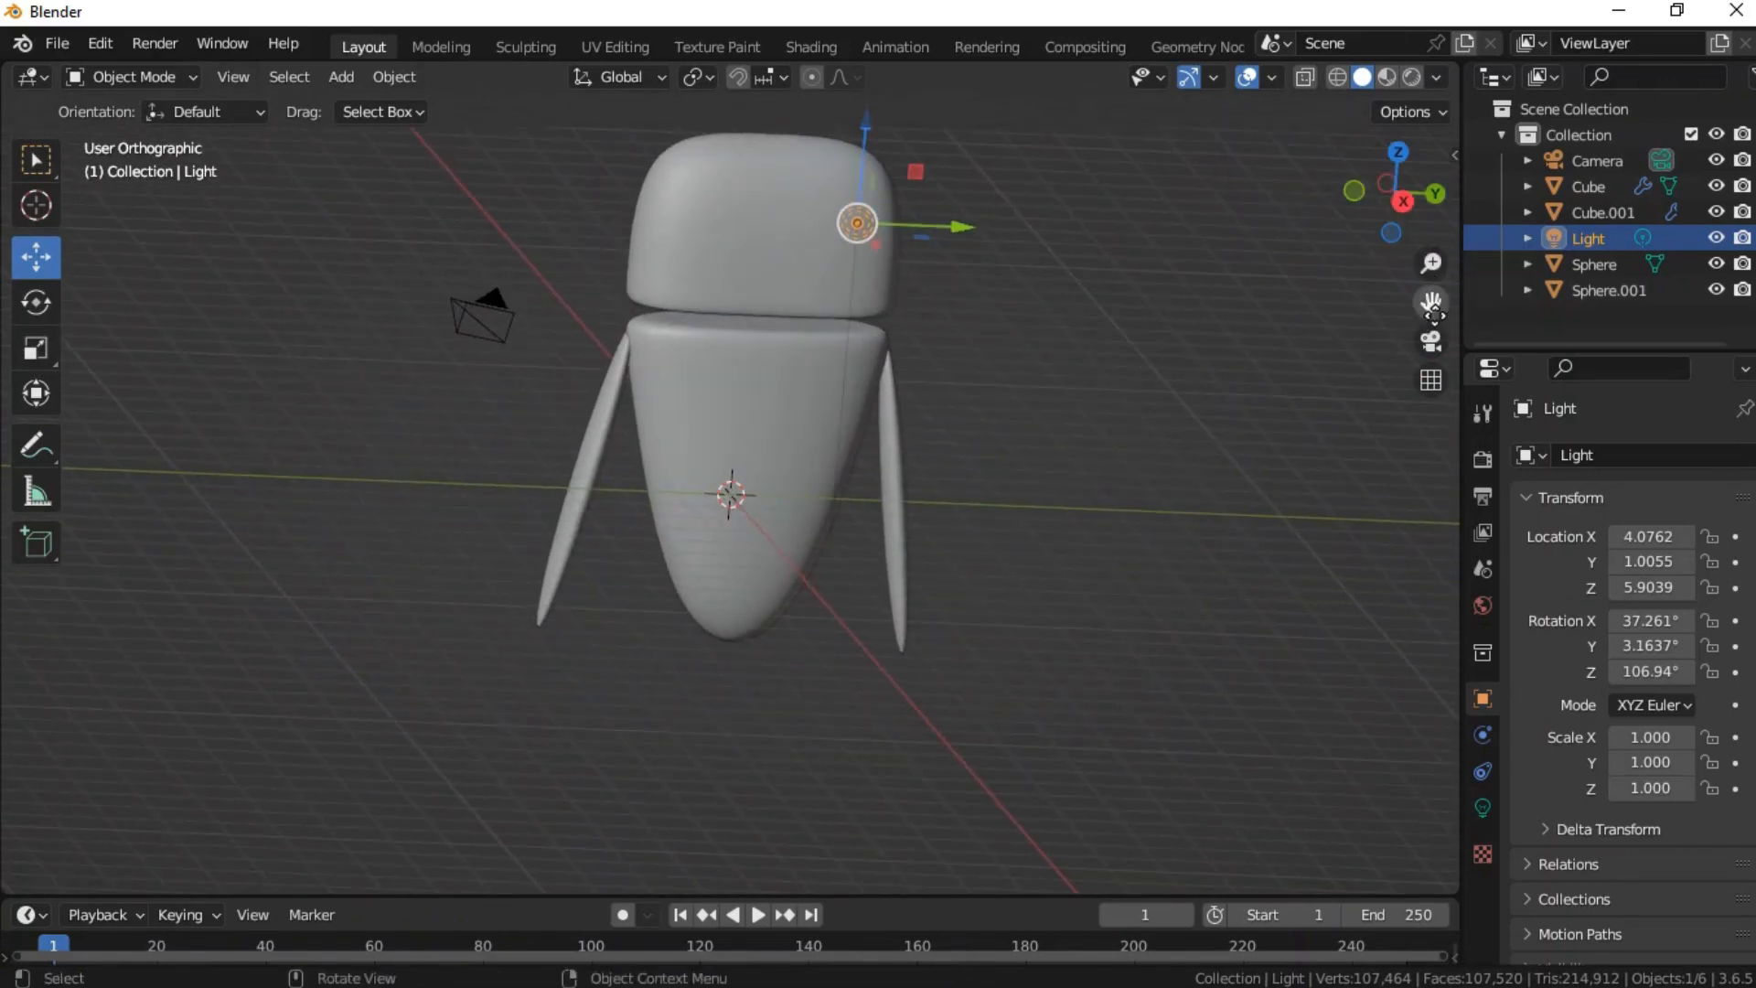
pyautogui.moveTo(1432, 303); pyautogui.dragTo(1409, 377)
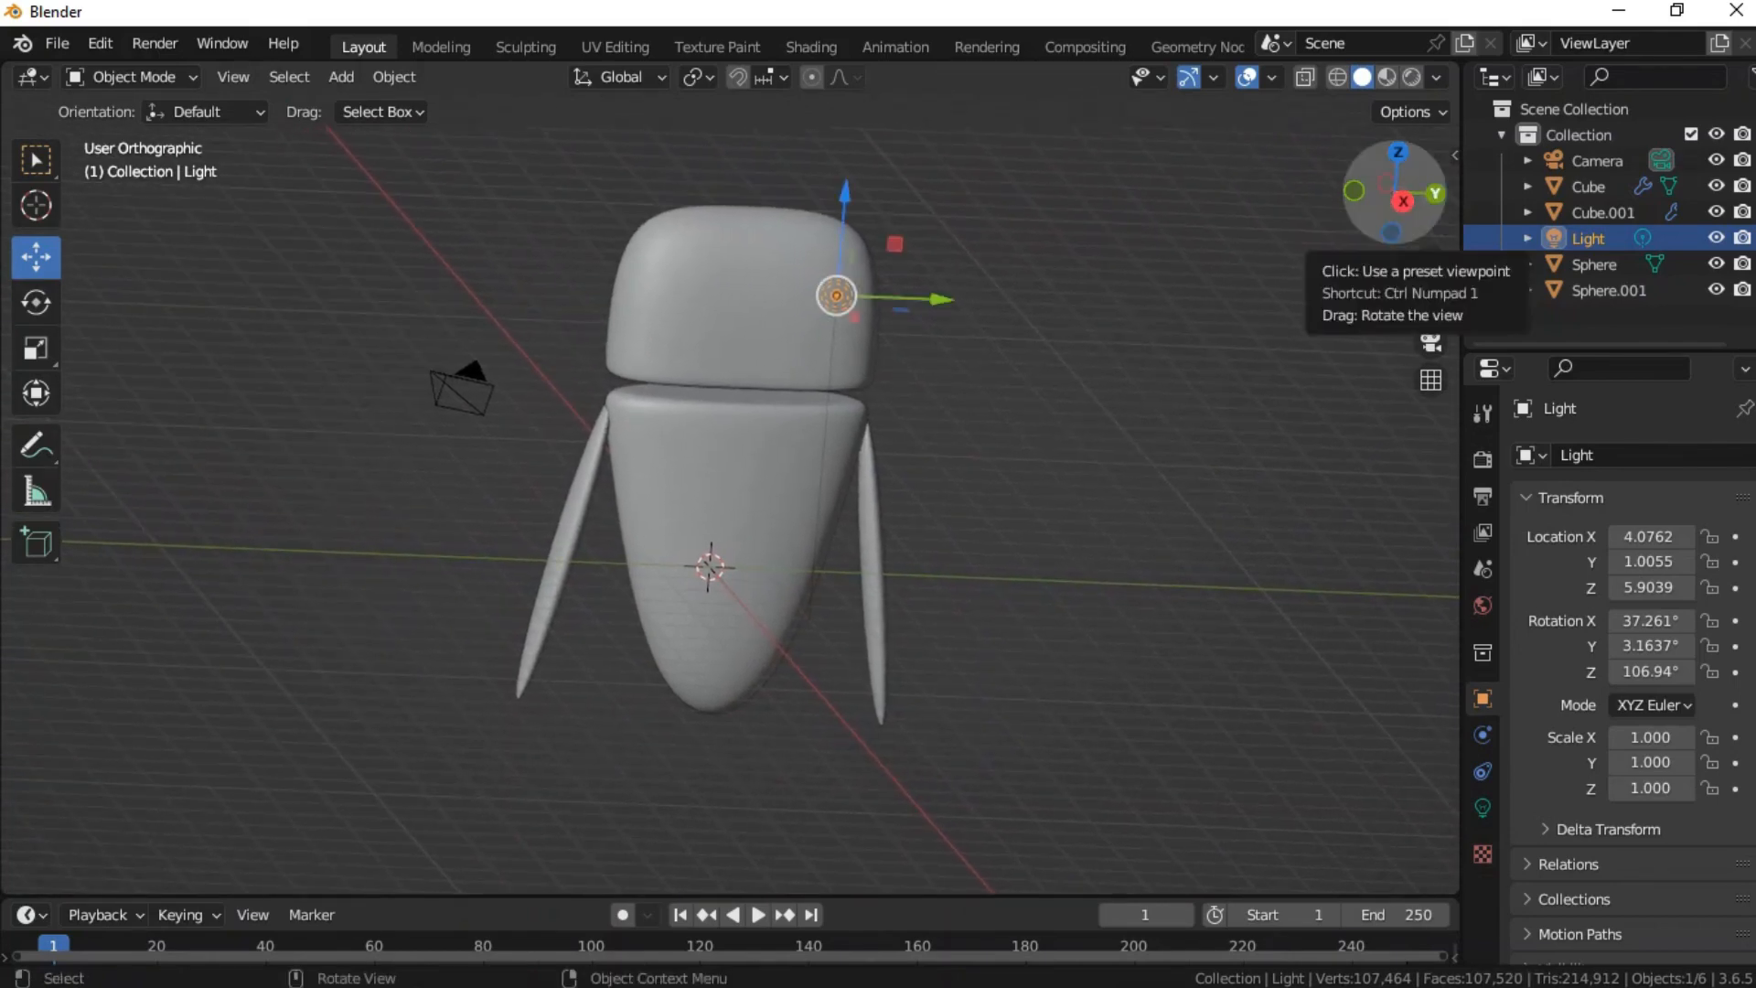
pyautogui.moveTo(1398, 228); pyautogui.dragTo(1371, 179)
pyautogui.click(1376, 340)
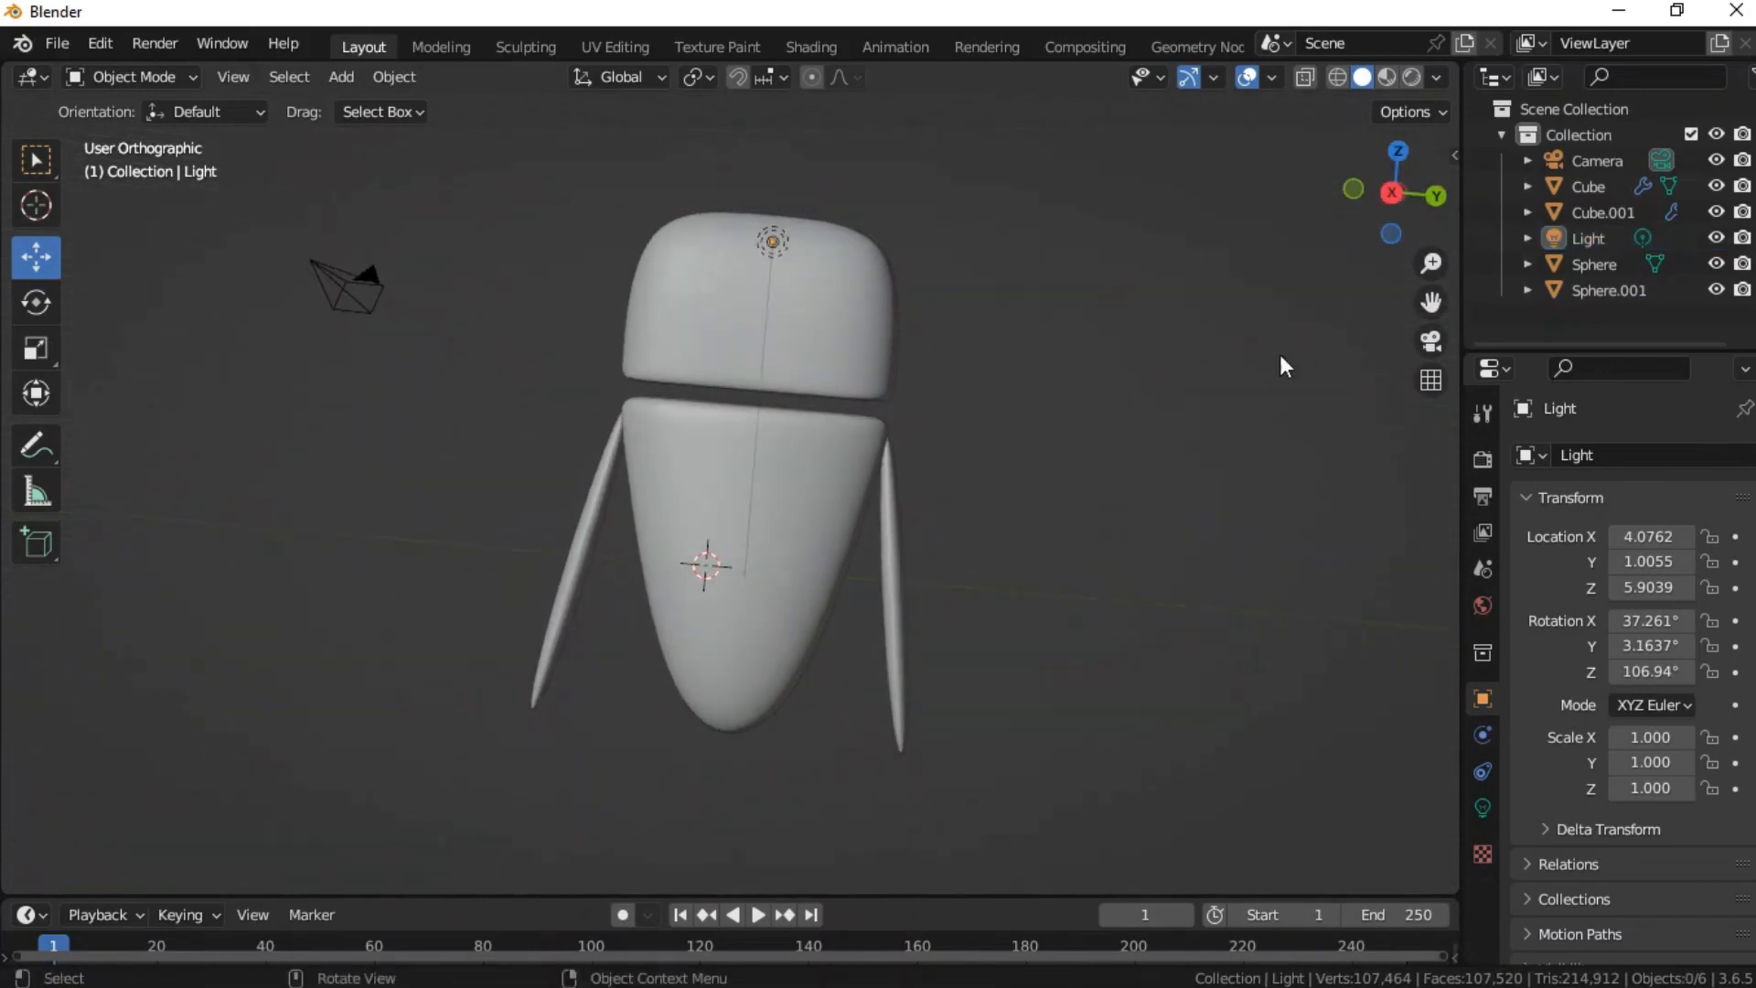
# - Add a UV sphere and move it into the empty space beside the character on the positive Y side
pyautogui.hotkey('shift', 'a')
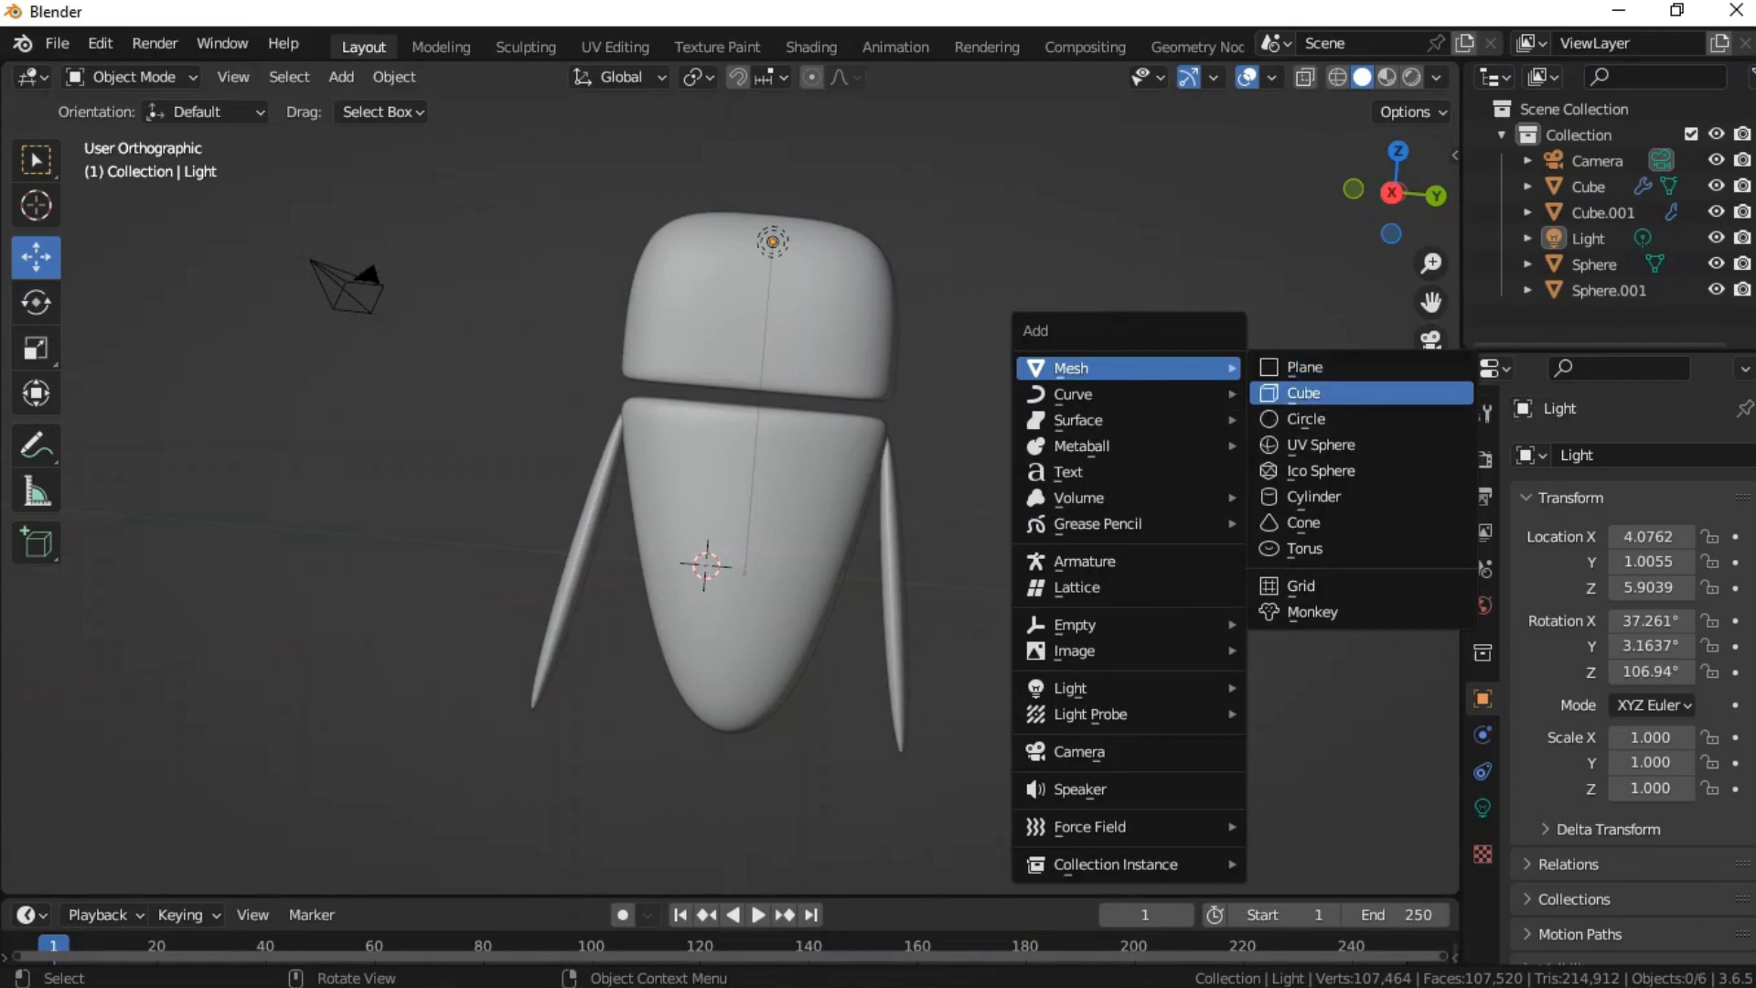
pyautogui.click(1318, 449)
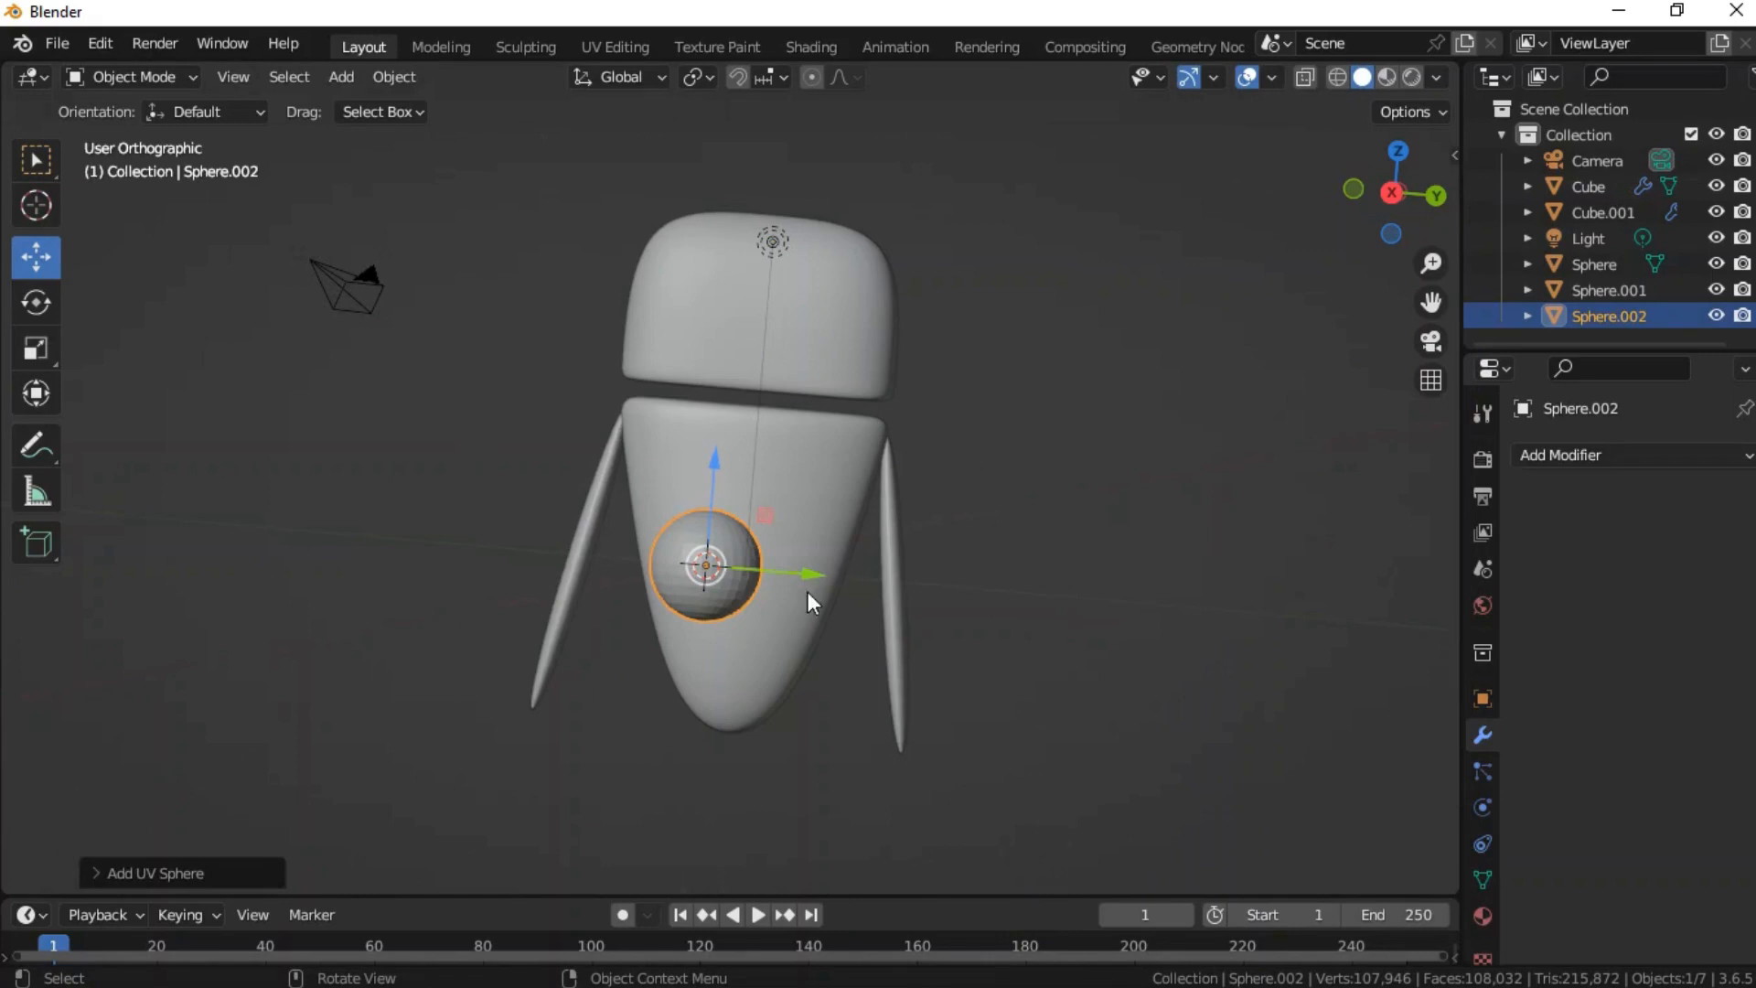
pyautogui.moveTo(705, 564); pyautogui.dragTo(1068, 437)
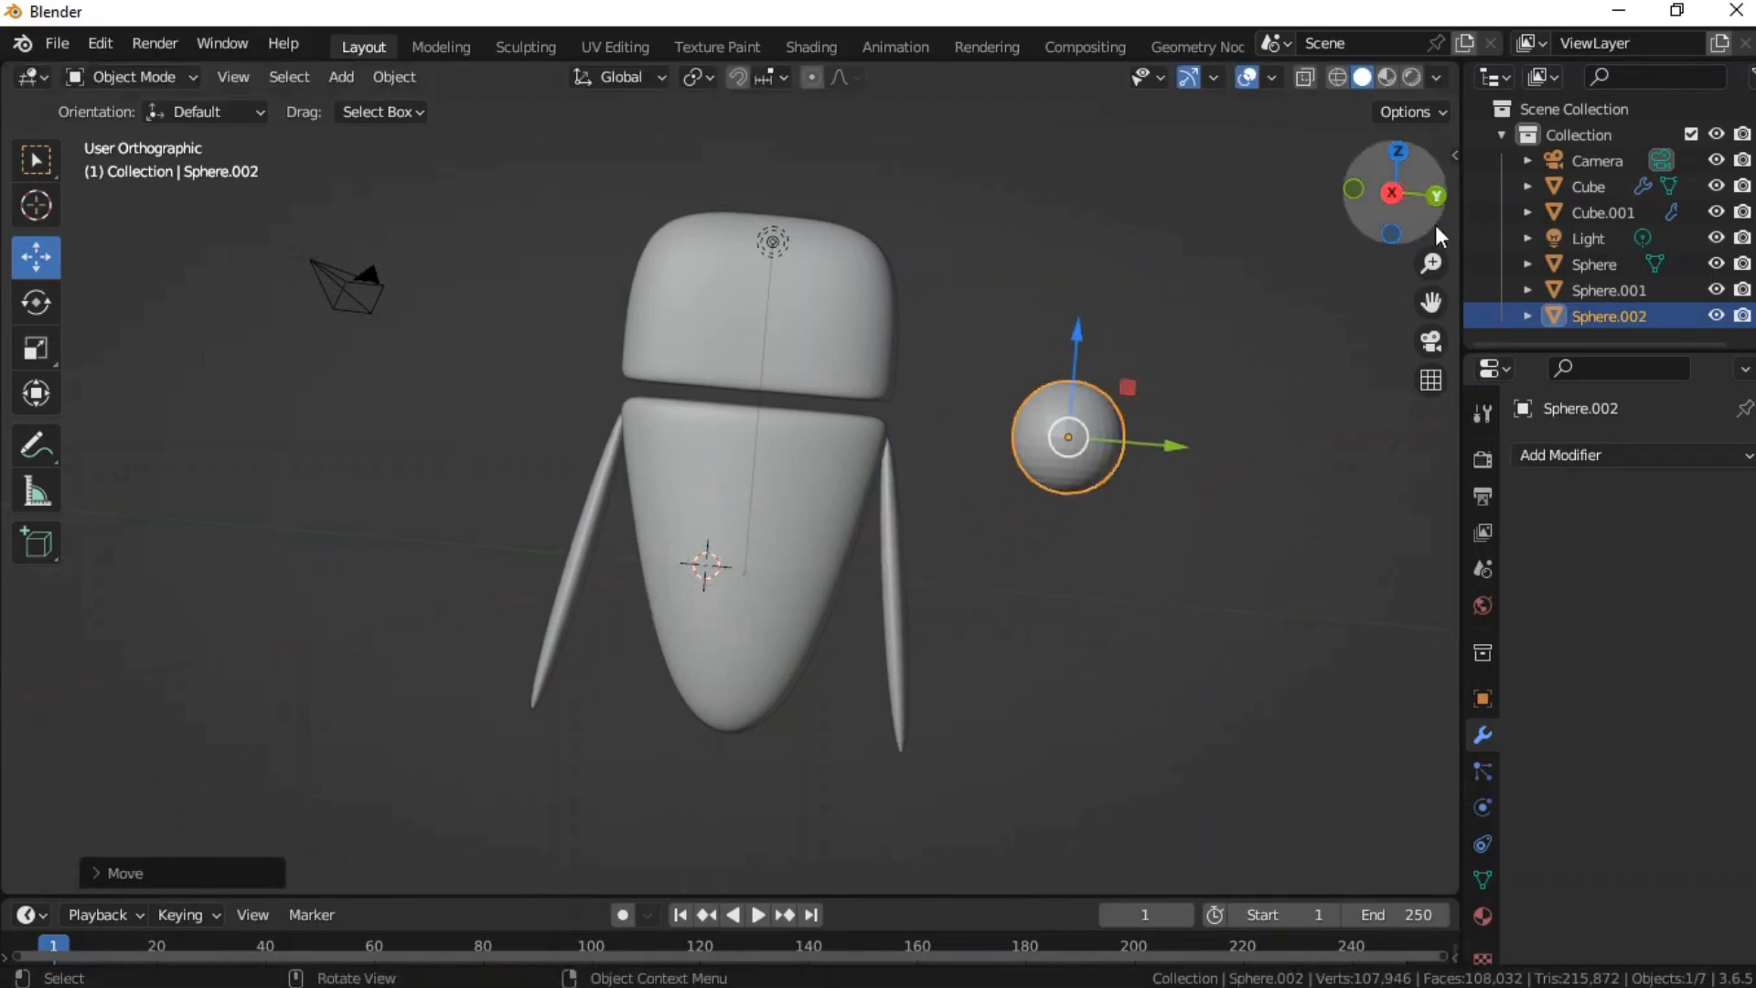
pyautogui.moveTo(1443, 203); pyautogui.dragTo(1044, 406)
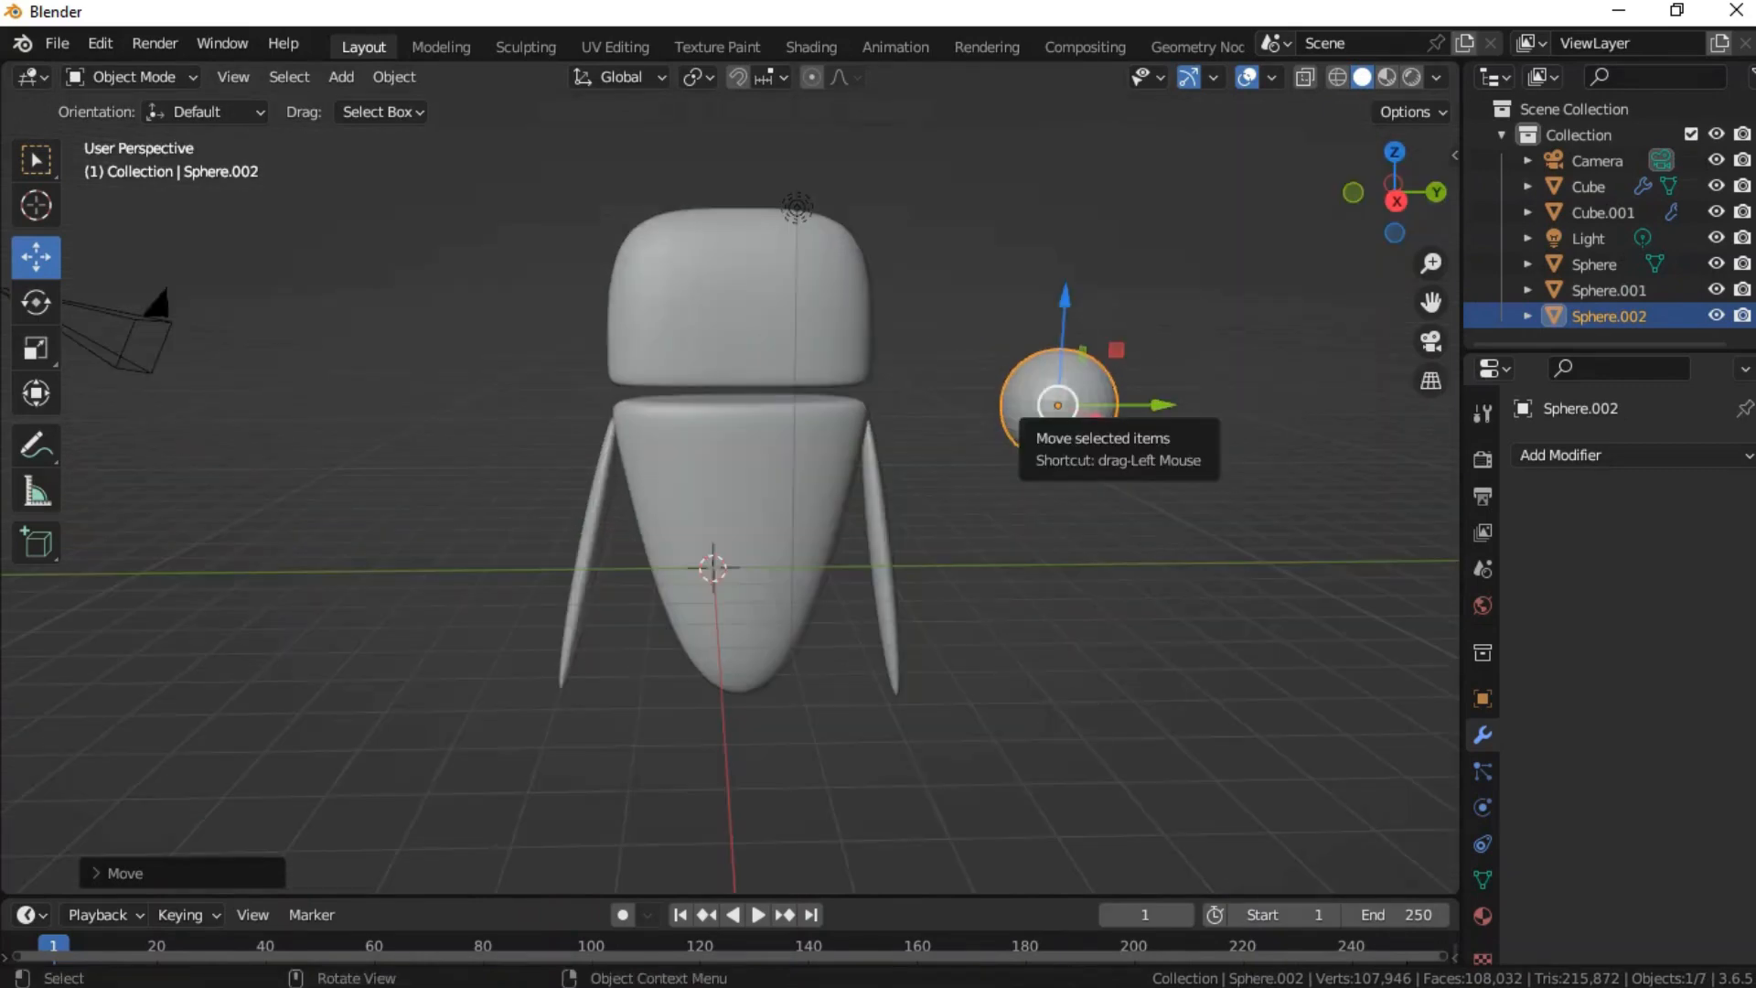
# - Apply Shade Smooth to the new sphere and shift it slightly farther from the character along Y
pyautogui.click(395, 77)
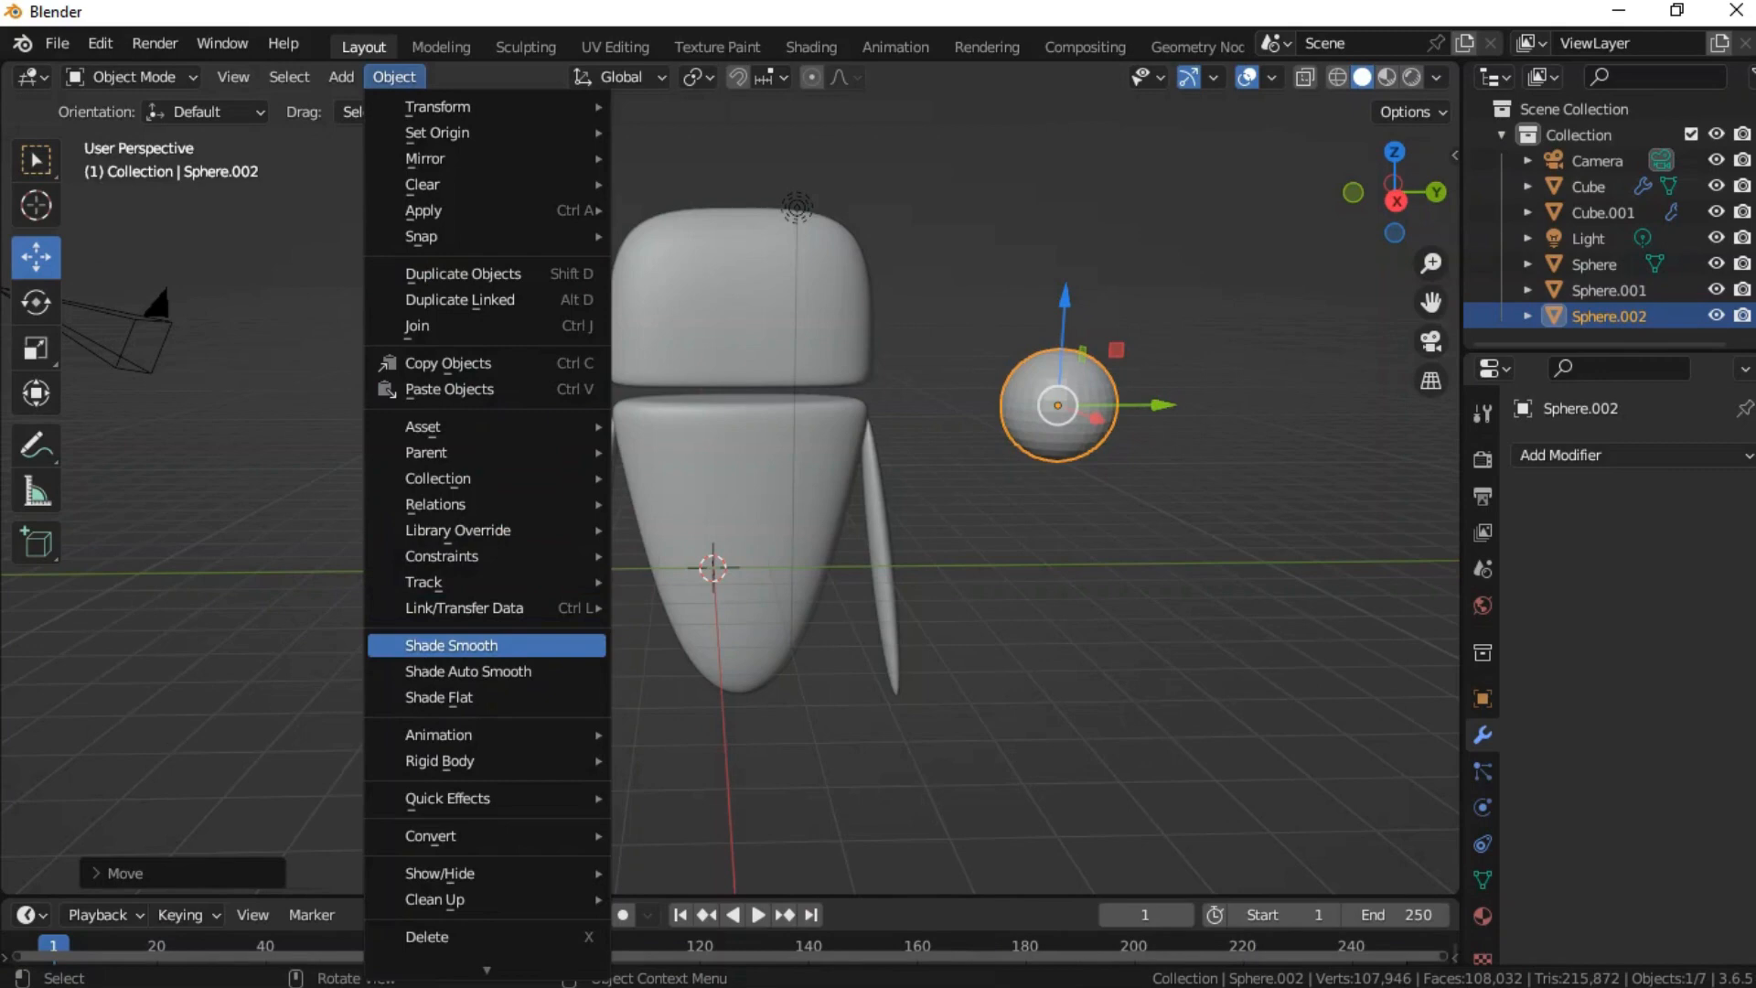
pyautogui.click(468, 649)
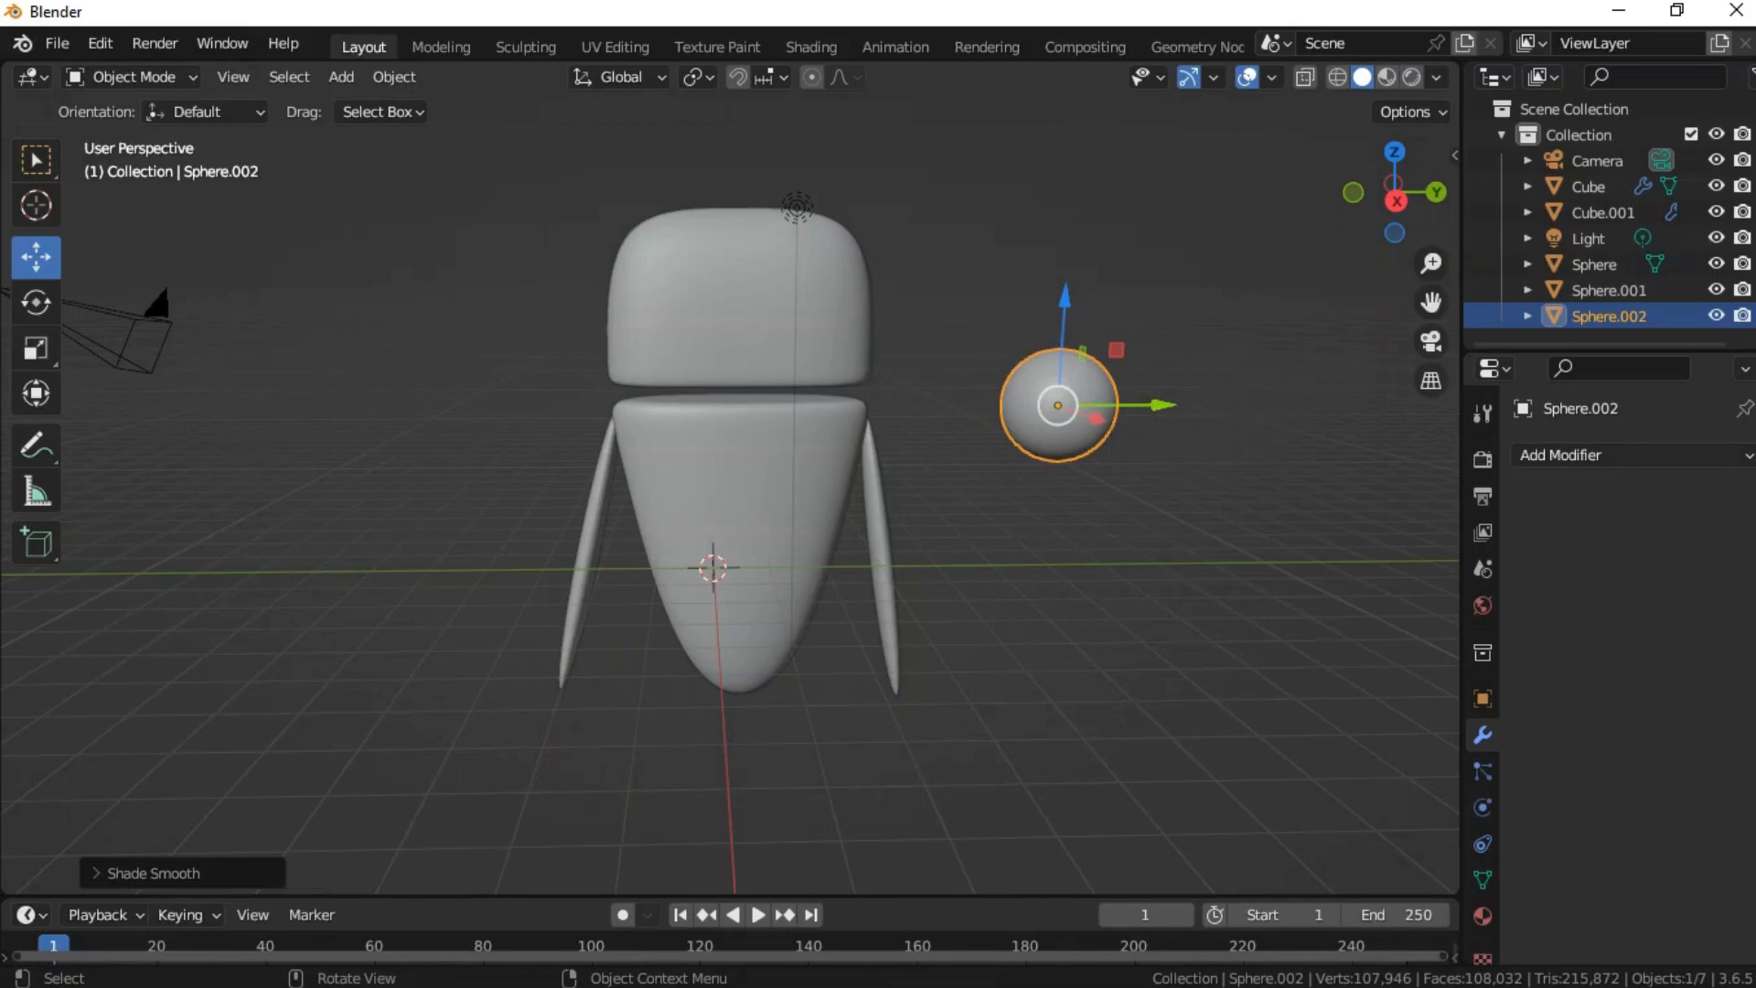
pyautogui.moveTo(1160, 404); pyautogui.dragTo(1196, 404)
# - Scale the smooth sphere up to roughly double its width along Y and somewhat taller along Z, forming a wide oval
pyautogui.click(36, 348)
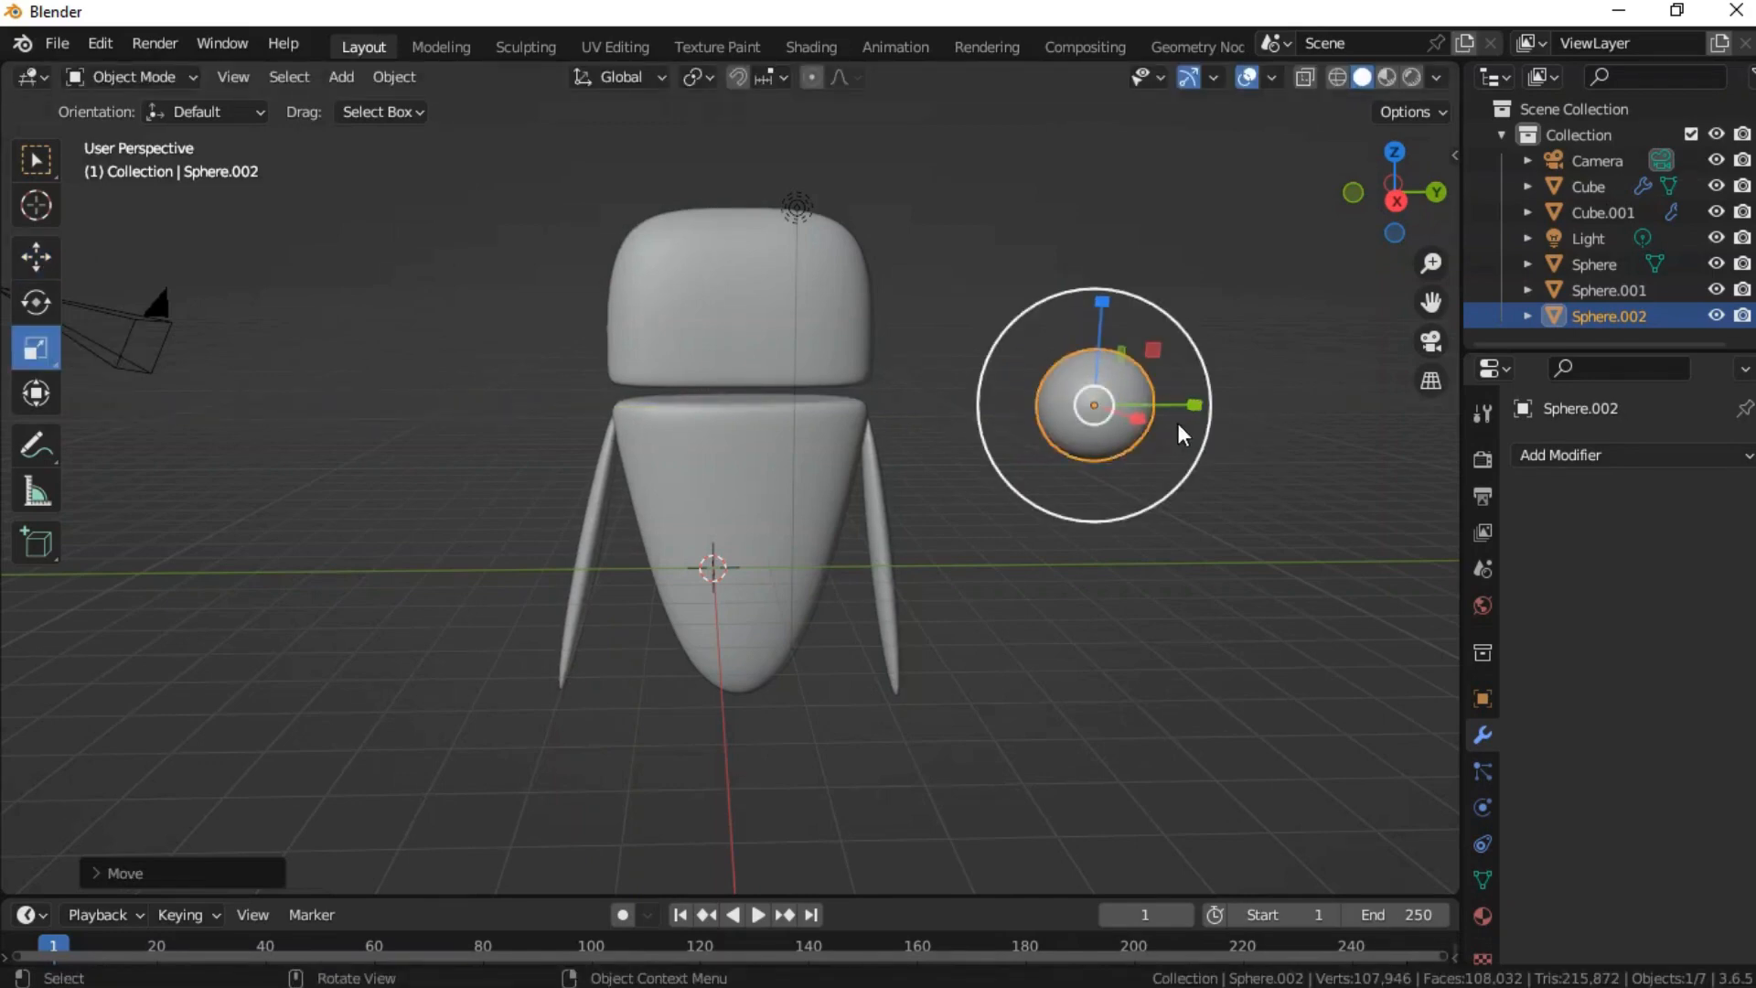
pyautogui.moveTo(1193, 404); pyautogui.dragTo(1314, 404)
pyautogui.moveTo(1102, 310); pyautogui.dragTo(1106, 259)
# - Flatten the oval along X into a thin disc, checking it from the side and the front
pyautogui.click(1437, 193)
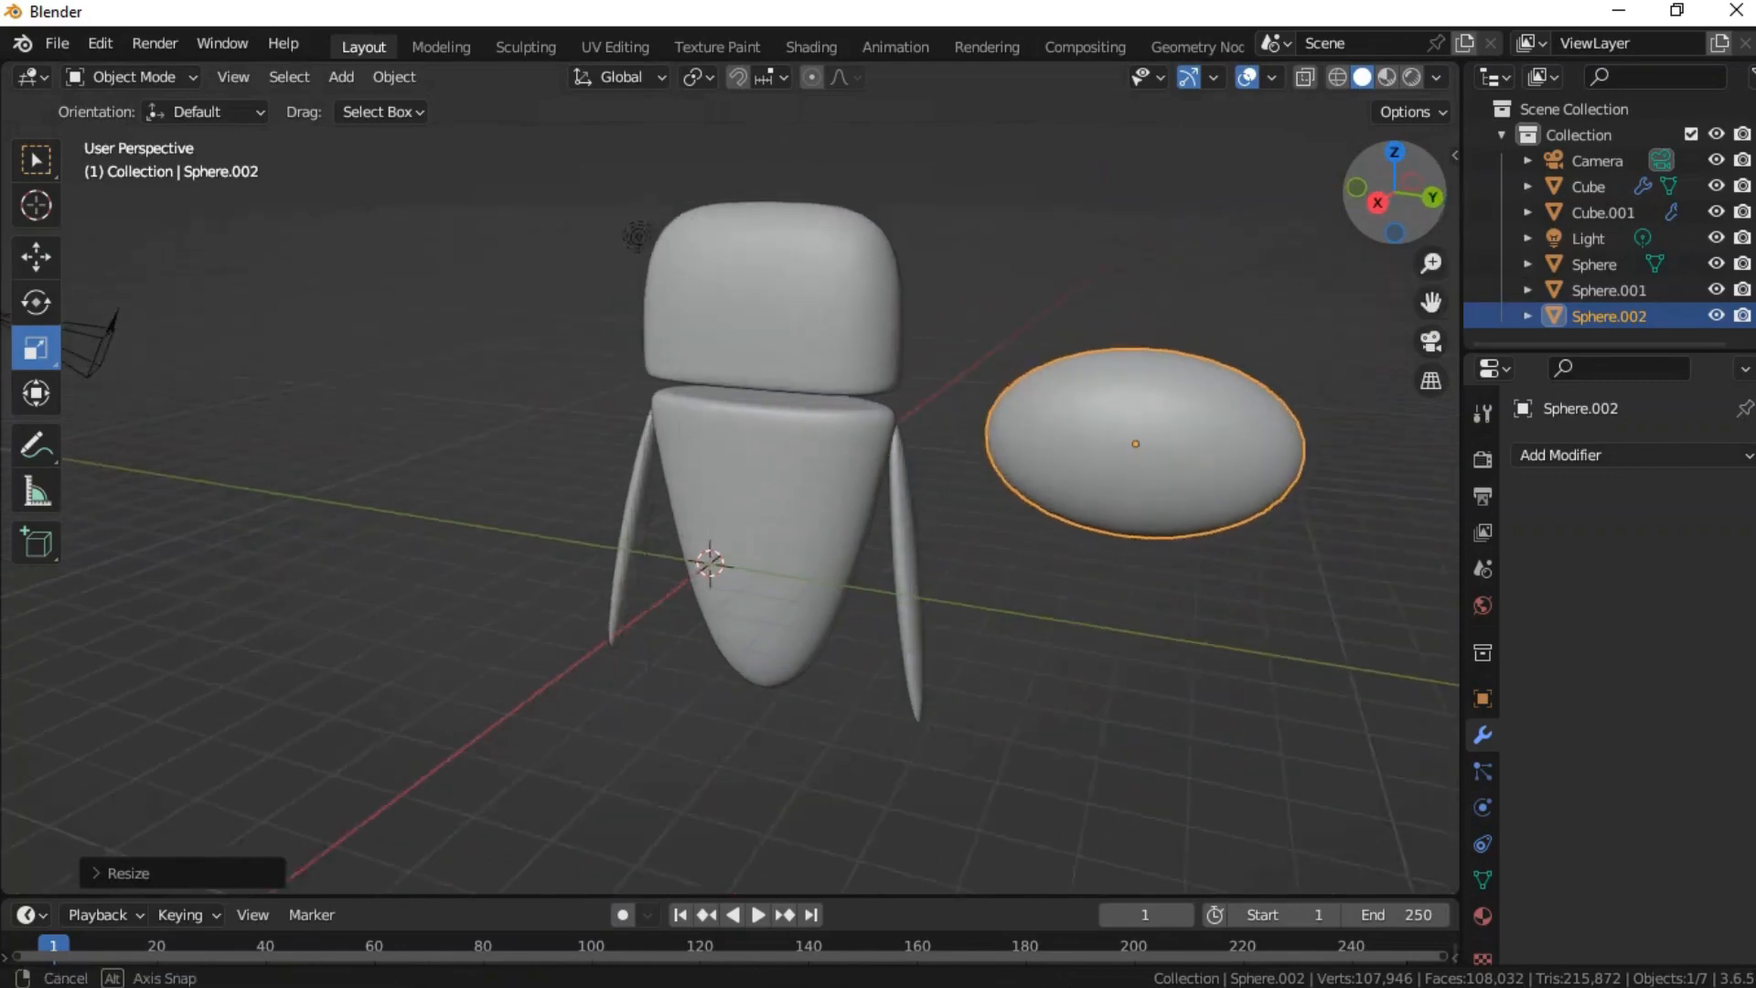
pyautogui.click(1437, 193)
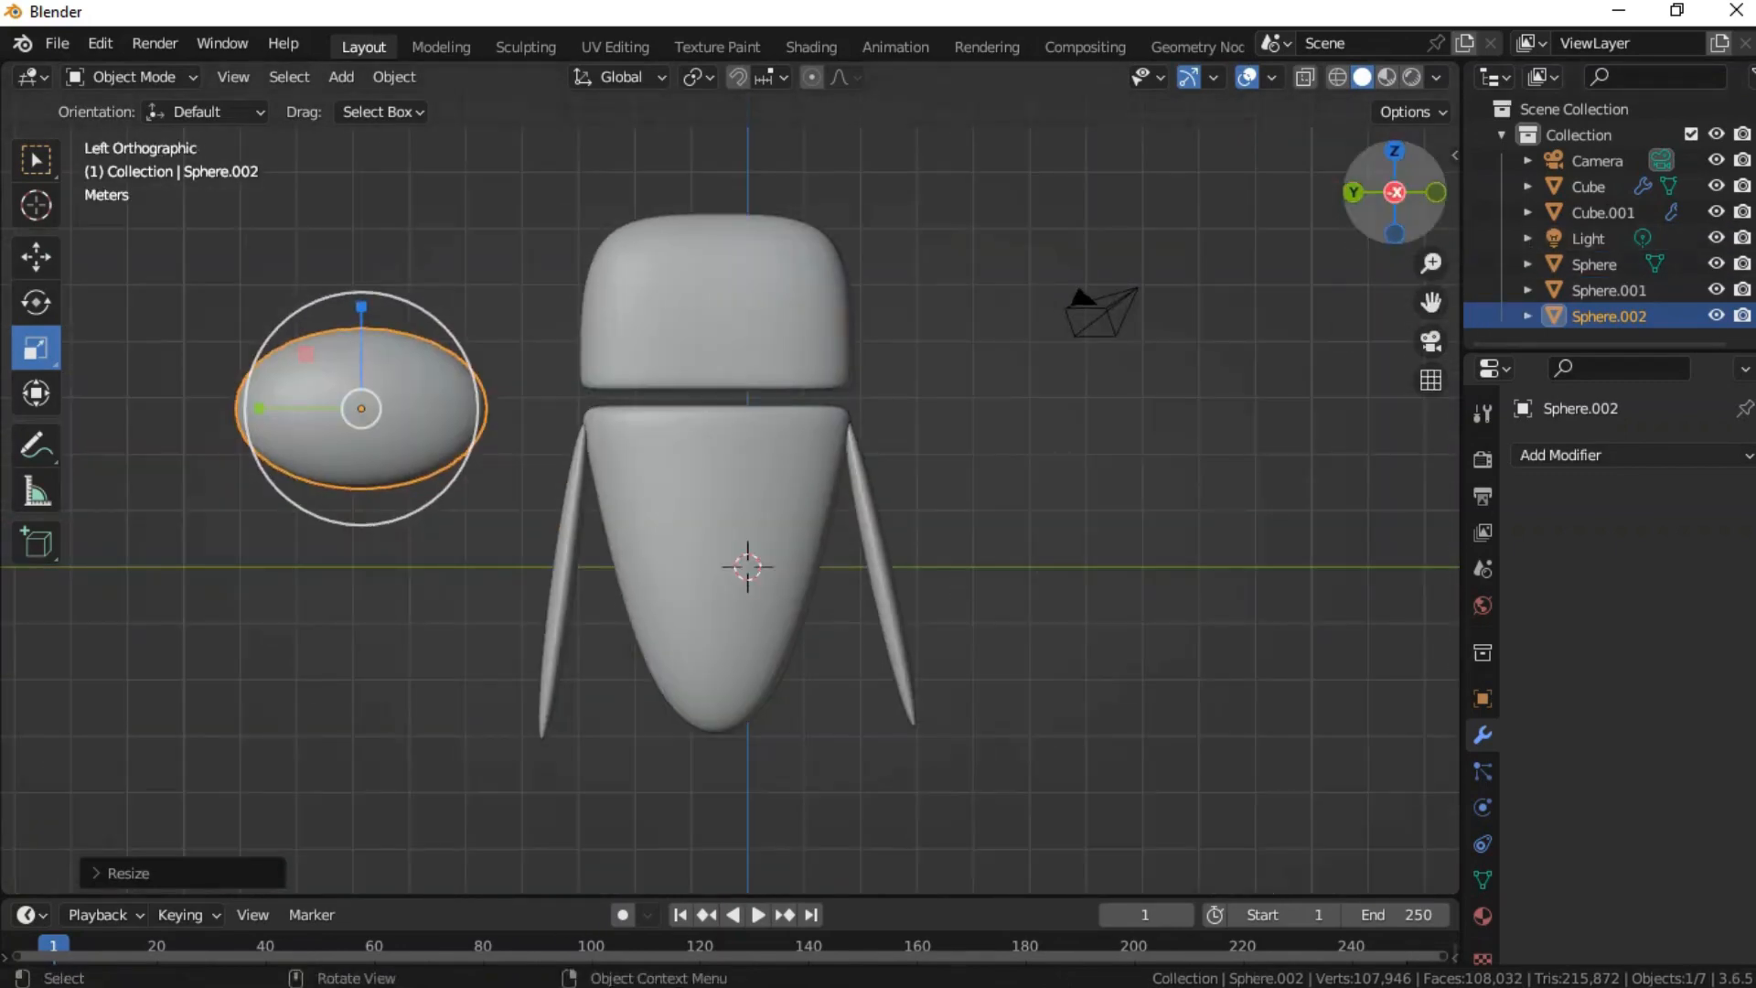
pyautogui.moveTo(1357, 189); pyautogui.dragTo(1221, 196)
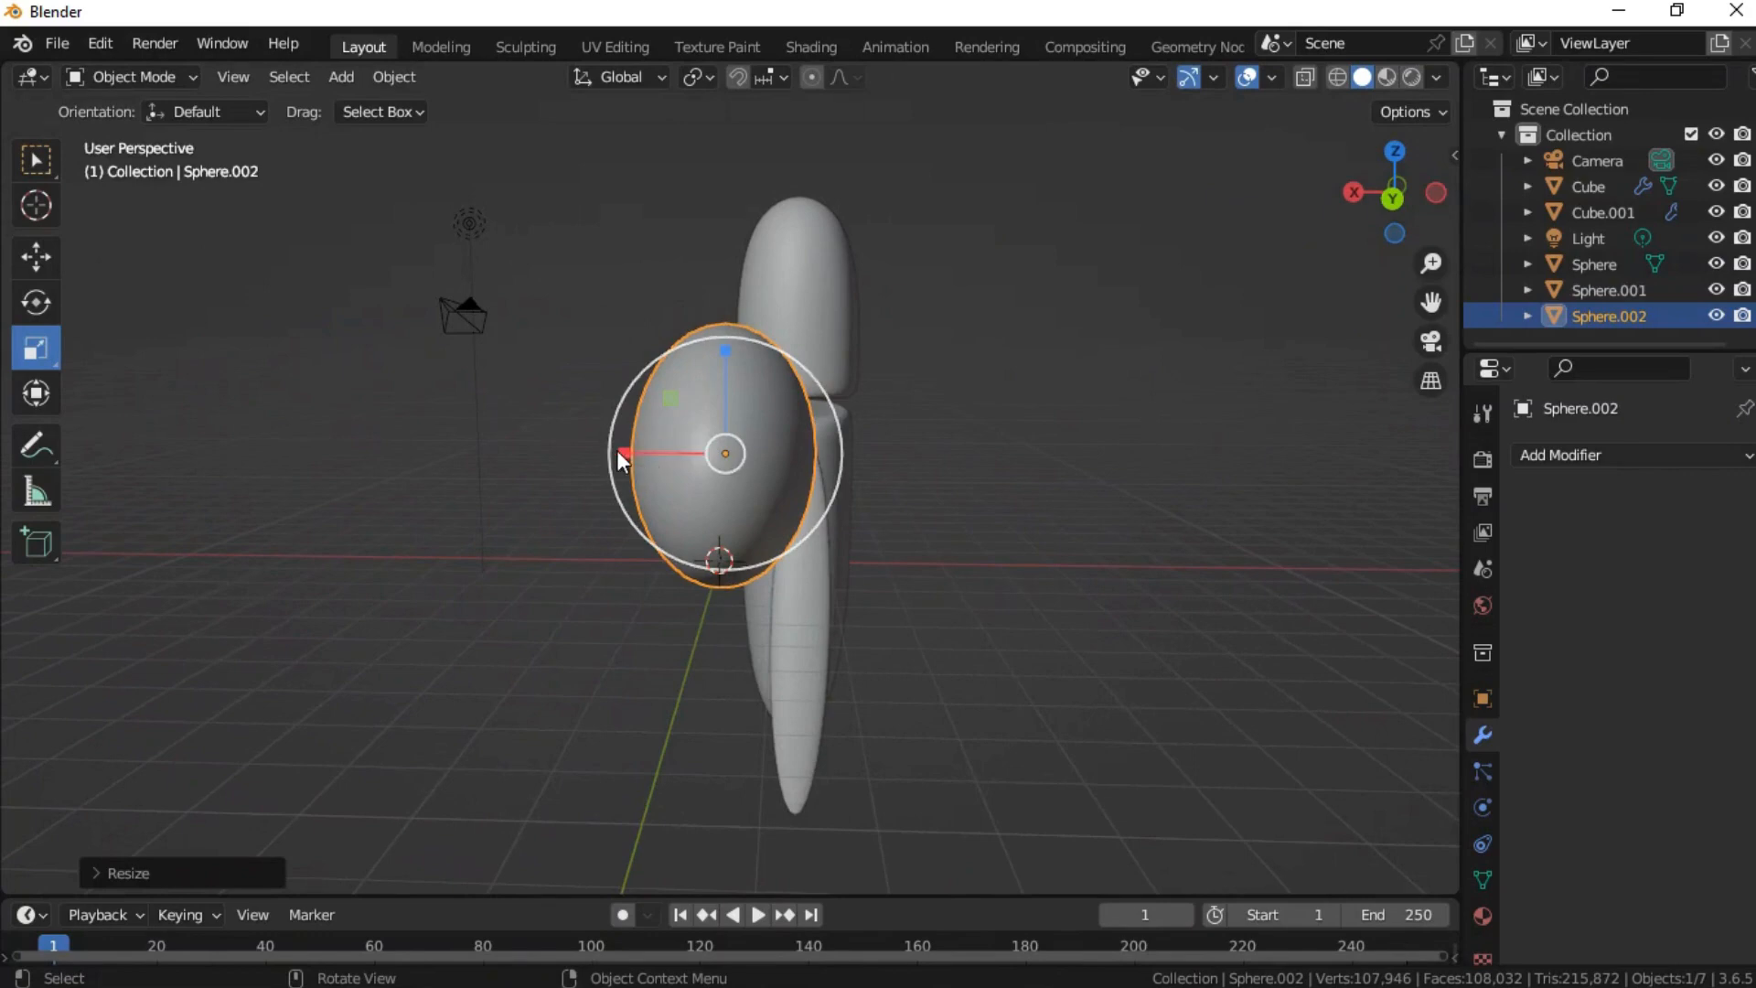
pyautogui.moveTo(616, 450); pyautogui.dragTo(708, 453)
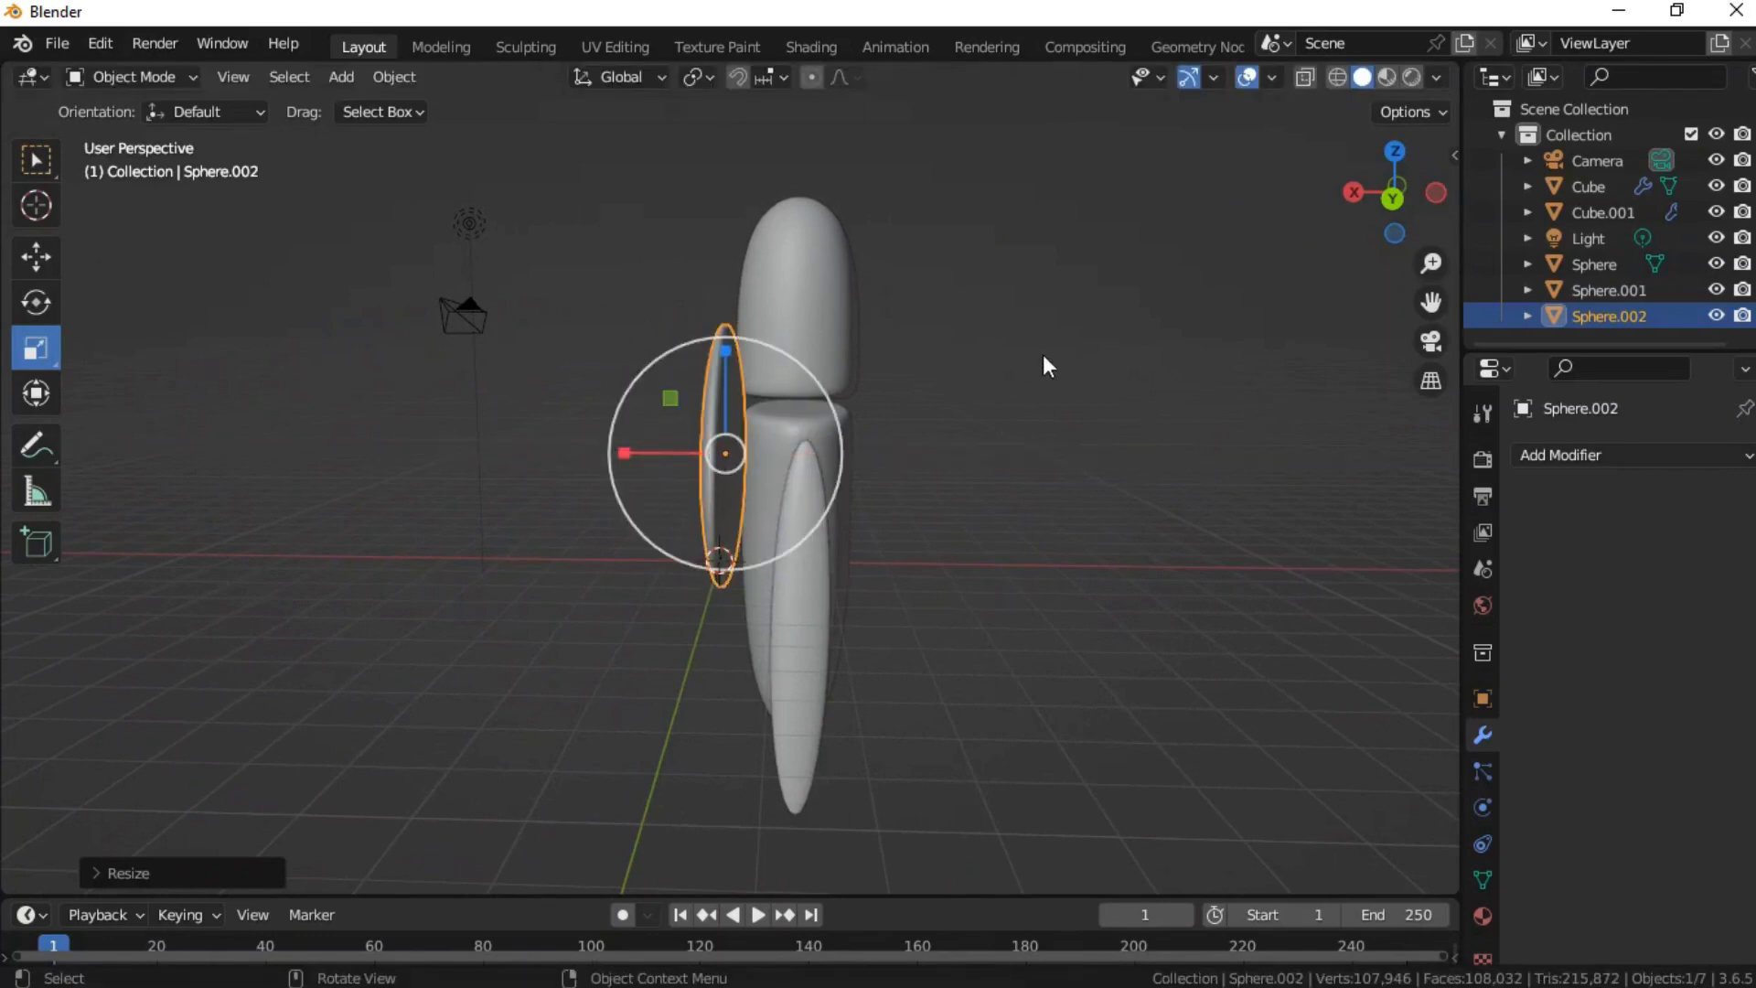
pyautogui.moveTo(1370, 227); pyautogui.dragTo(1548, 226)
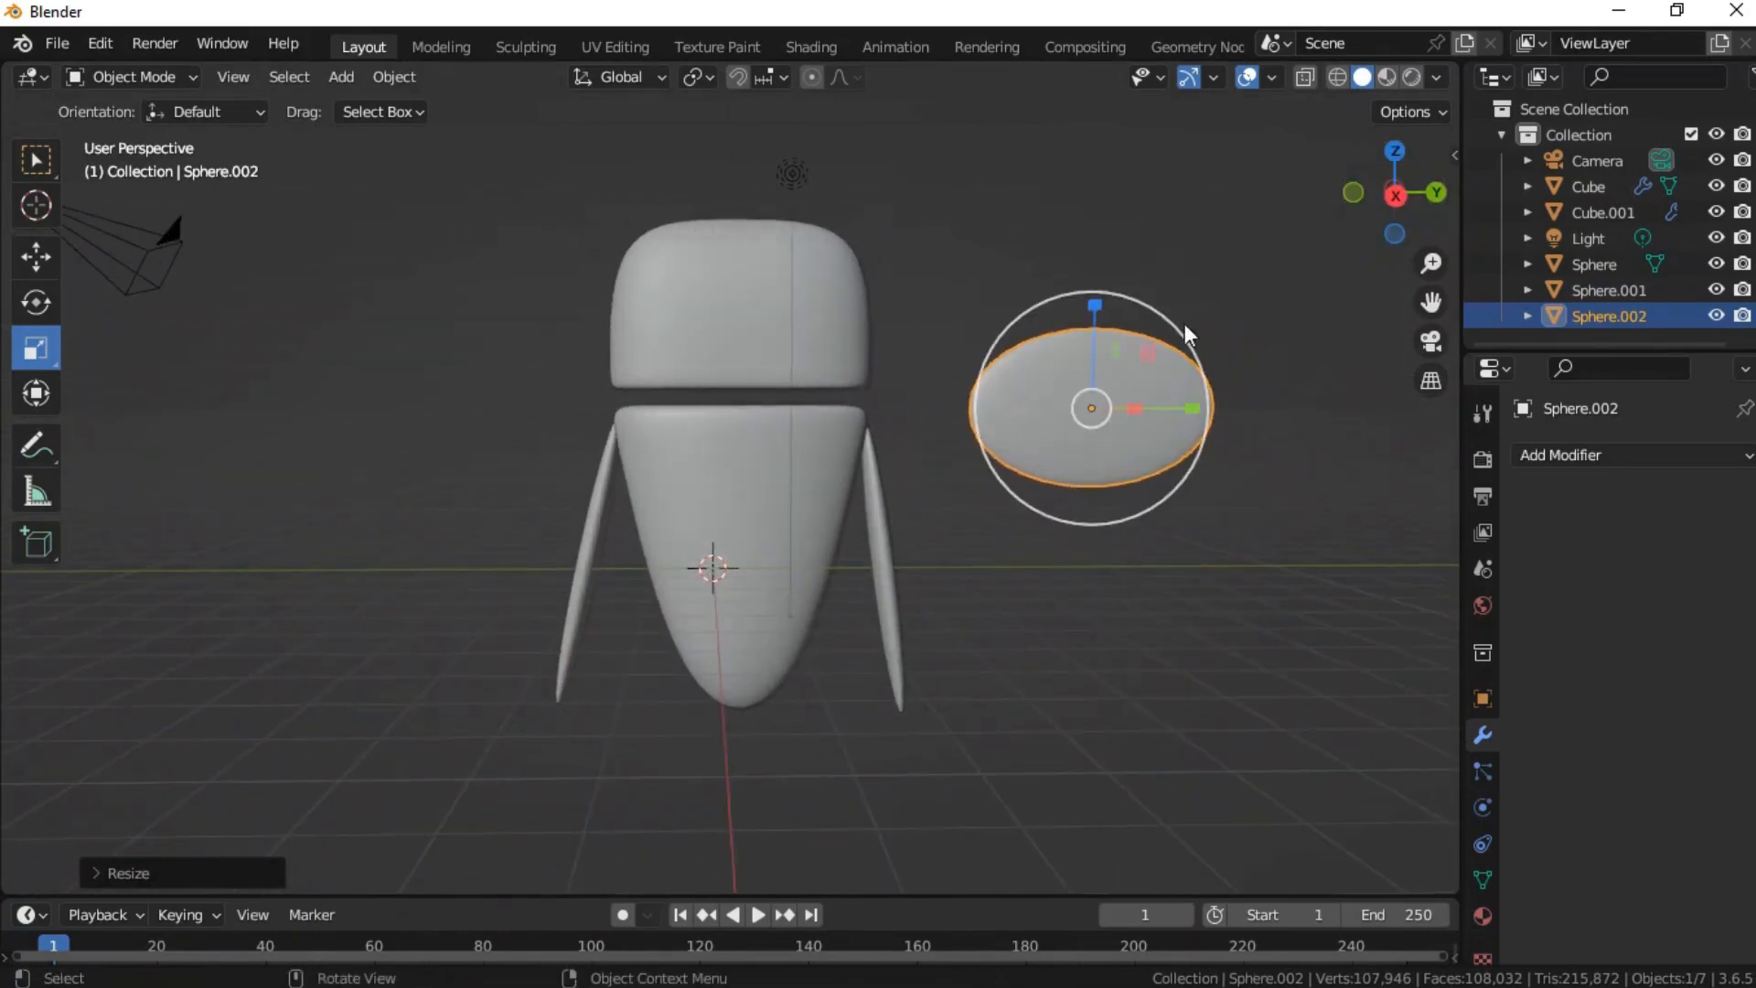
# - Reduce the flattened oval's height along Z and its width along Y so it is smaller than the head's front
pyautogui.moveTo(1094, 307); pyautogui.dragTo(1097, 330)
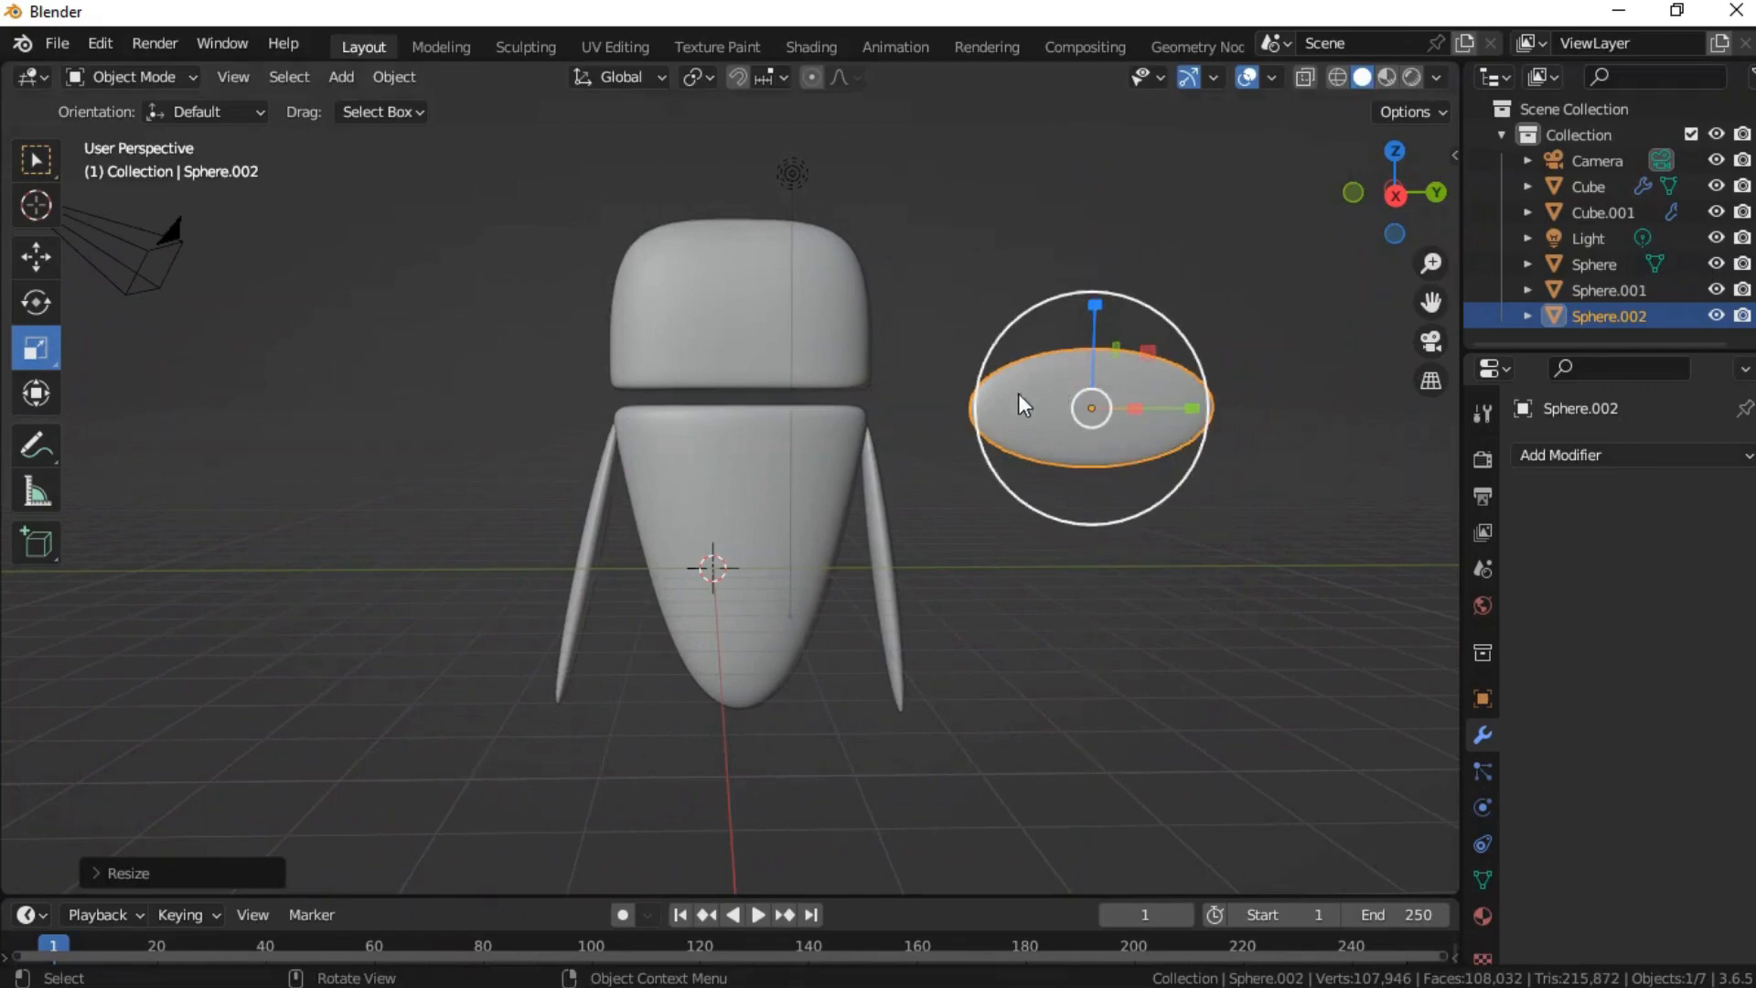
pyautogui.moveTo(1193, 412)
pyautogui.mouseDown()
pyautogui.moveTo(1154, 406)
pyautogui.moveTo(1169, 416)
pyautogui.mouseUp()
pyautogui.moveTo(1039, 405); pyautogui.dragTo(1038, 405)
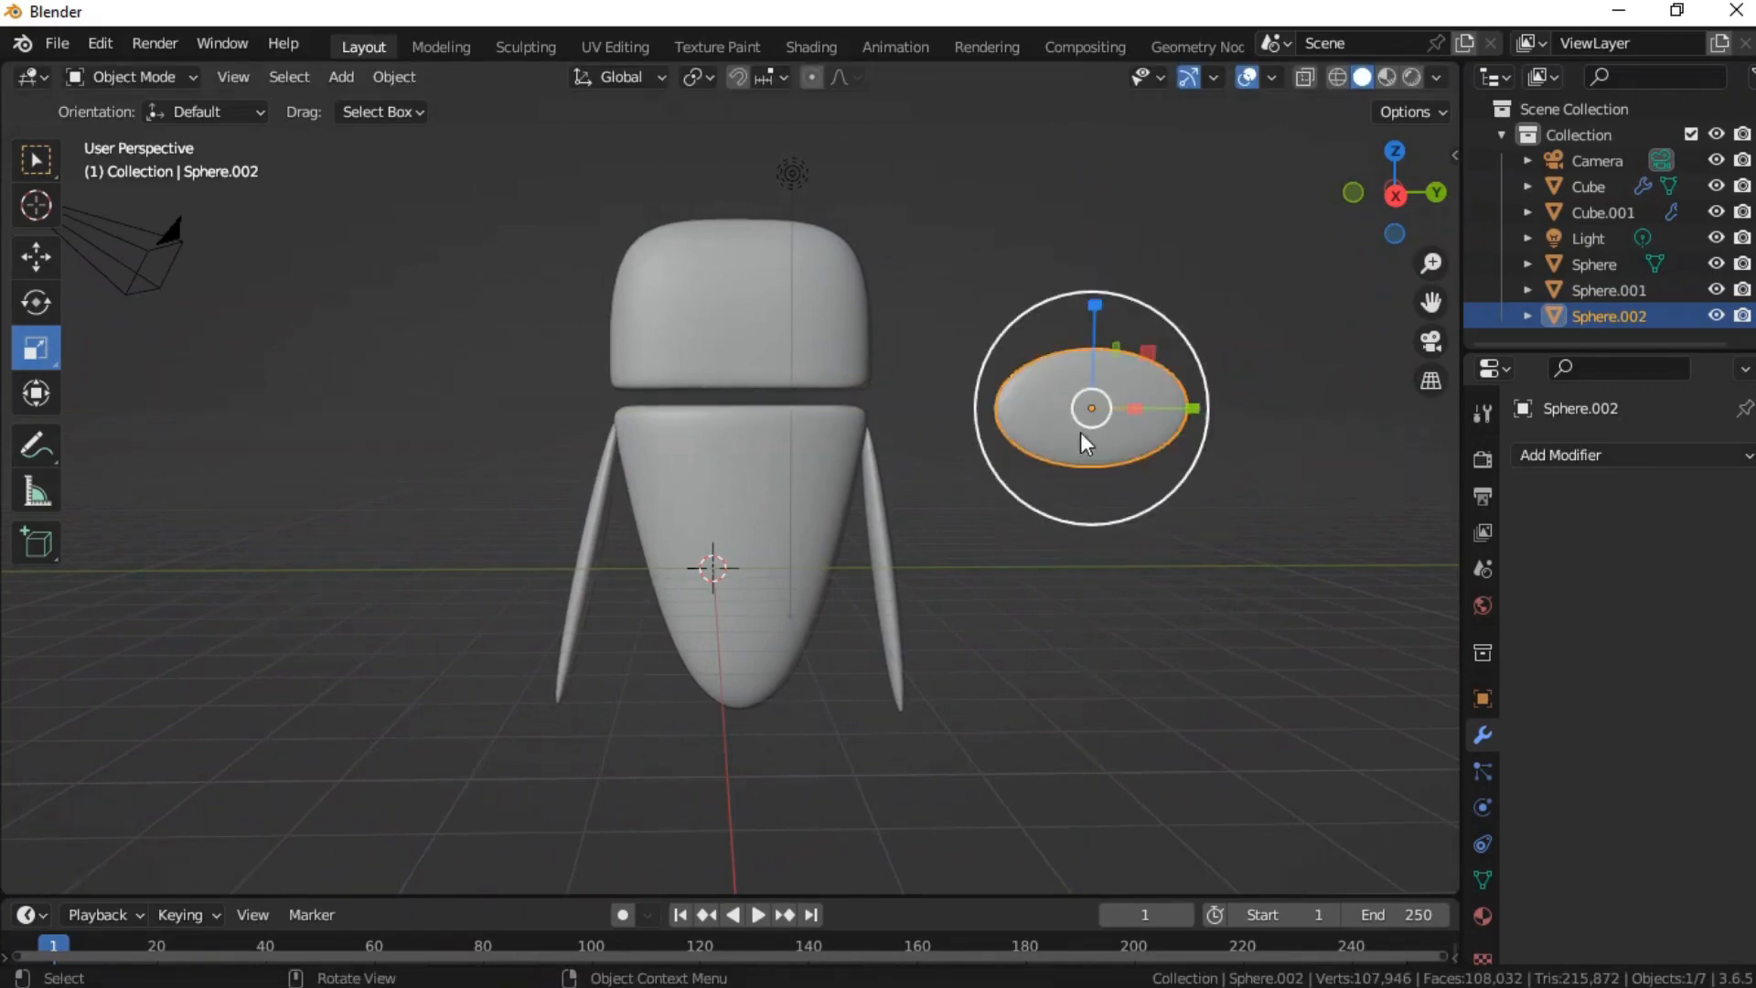
# - Give the oval a new material with a black base color and display the scene in Material Preview shading
pyautogui.click(1481, 919)
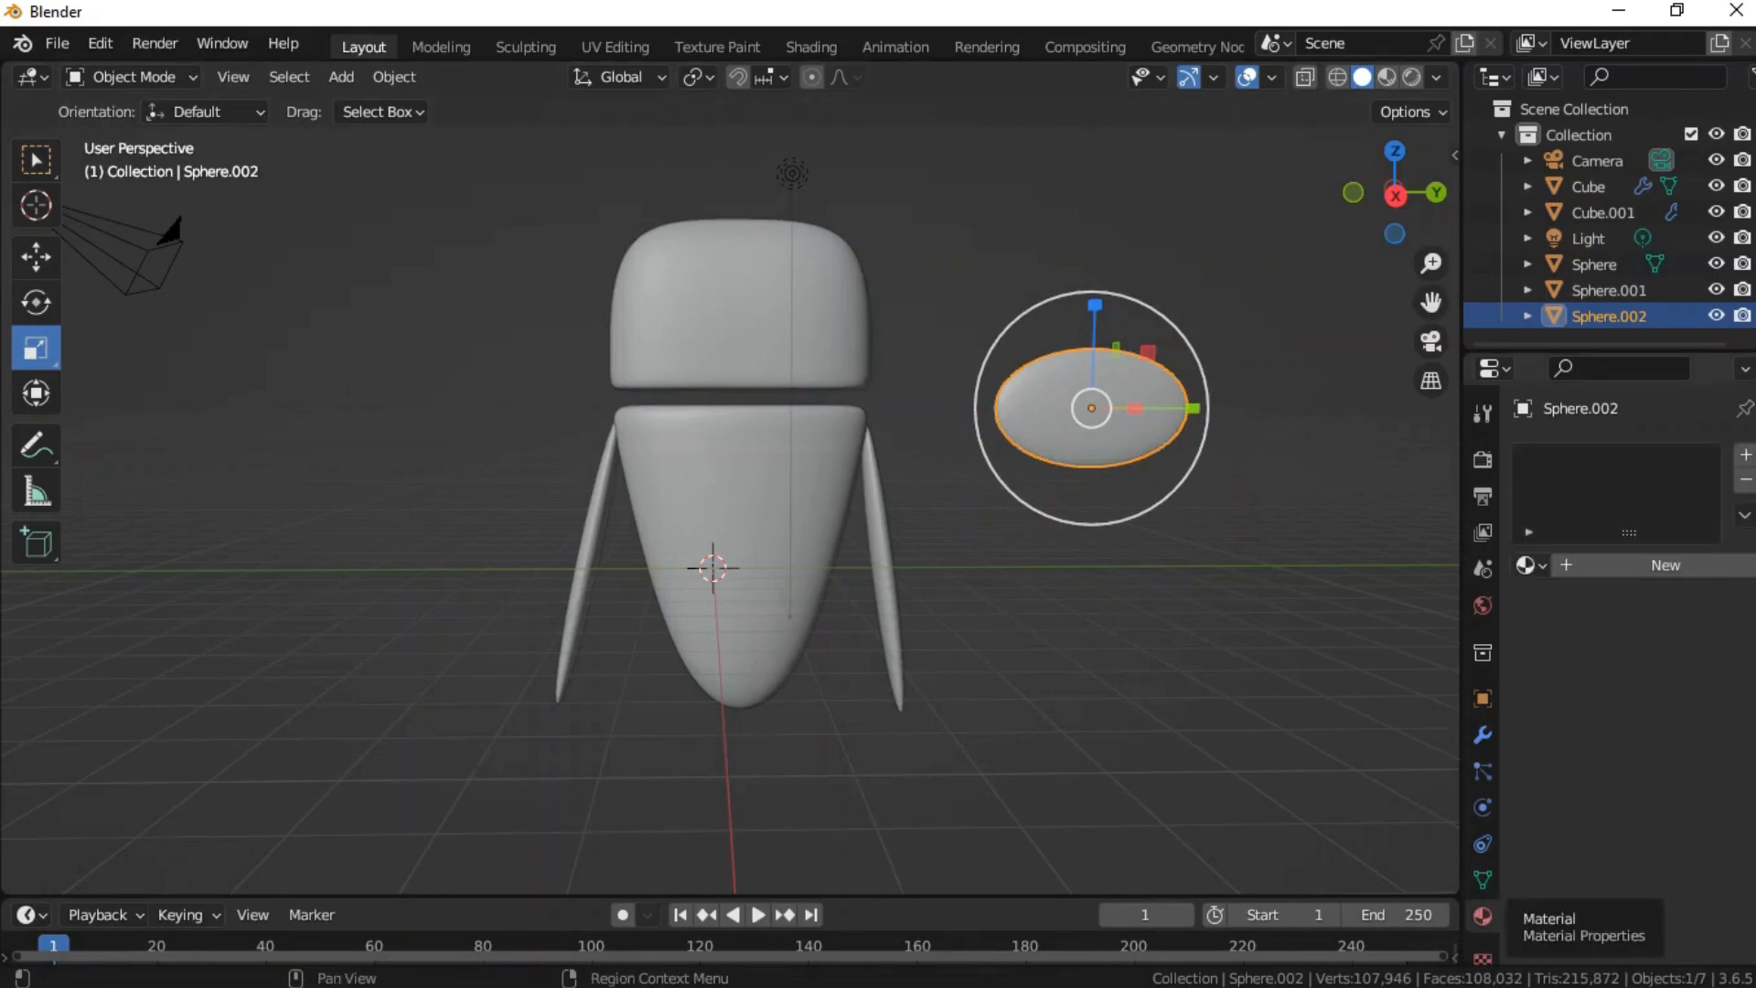
pyautogui.click(1585, 567)
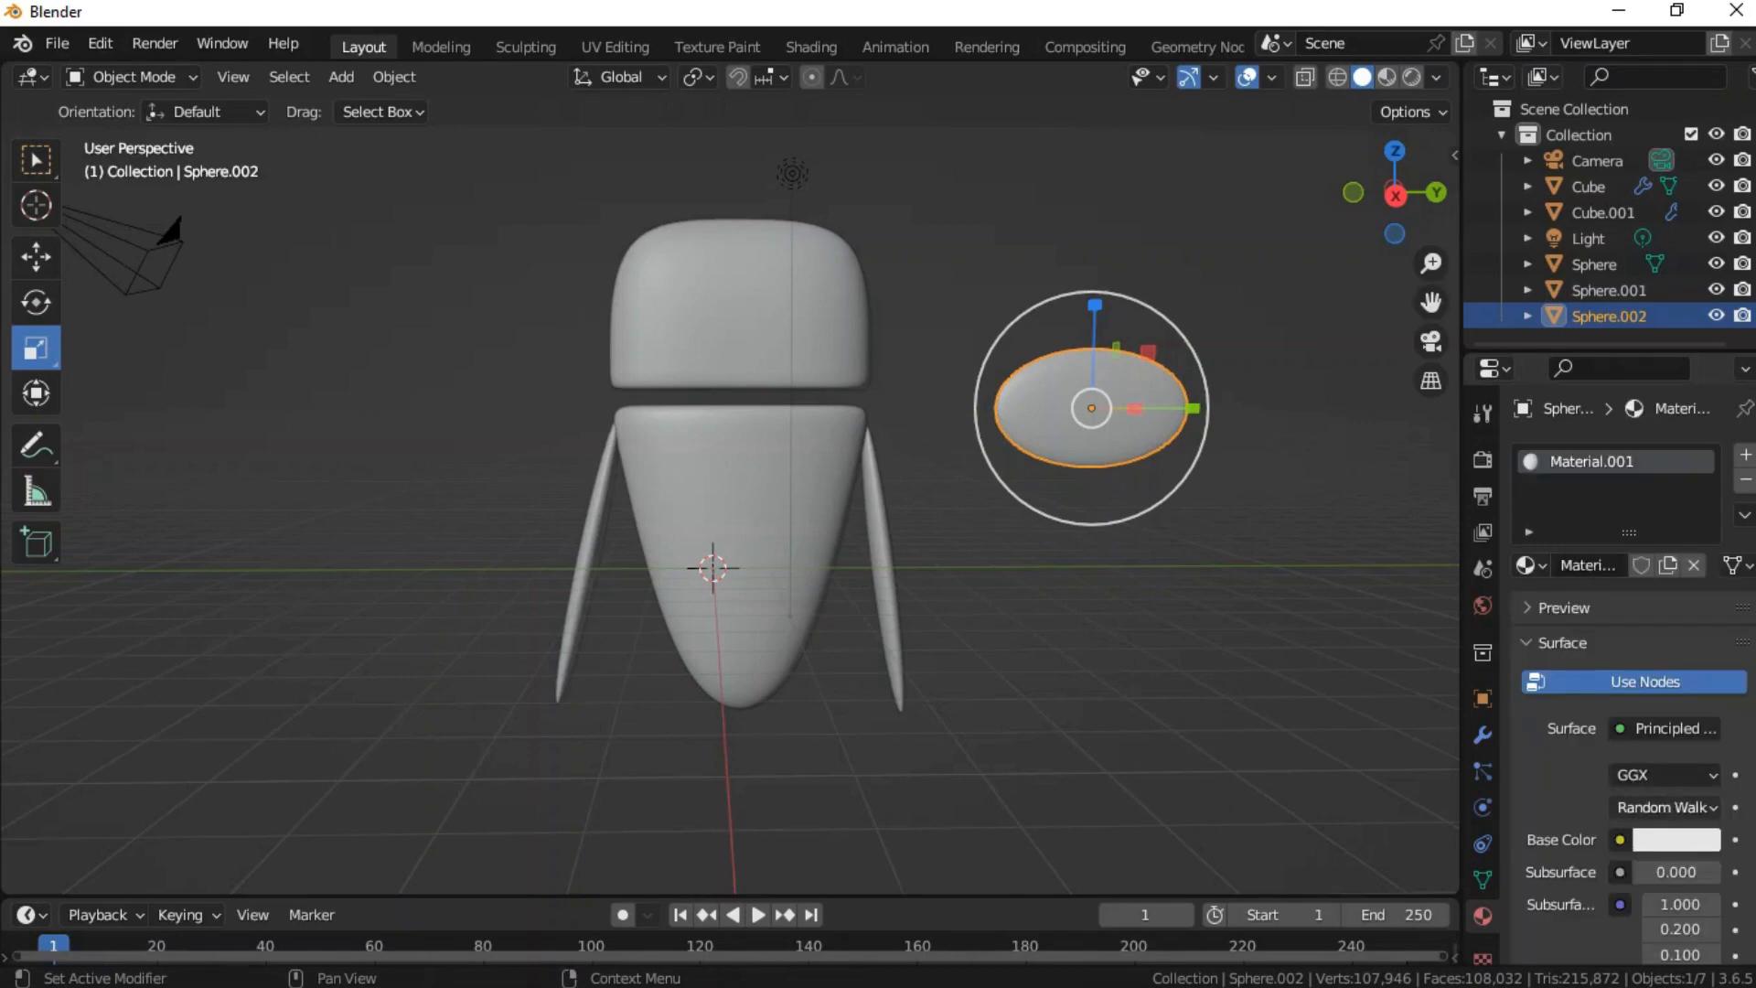
pyautogui.click(1667, 843)
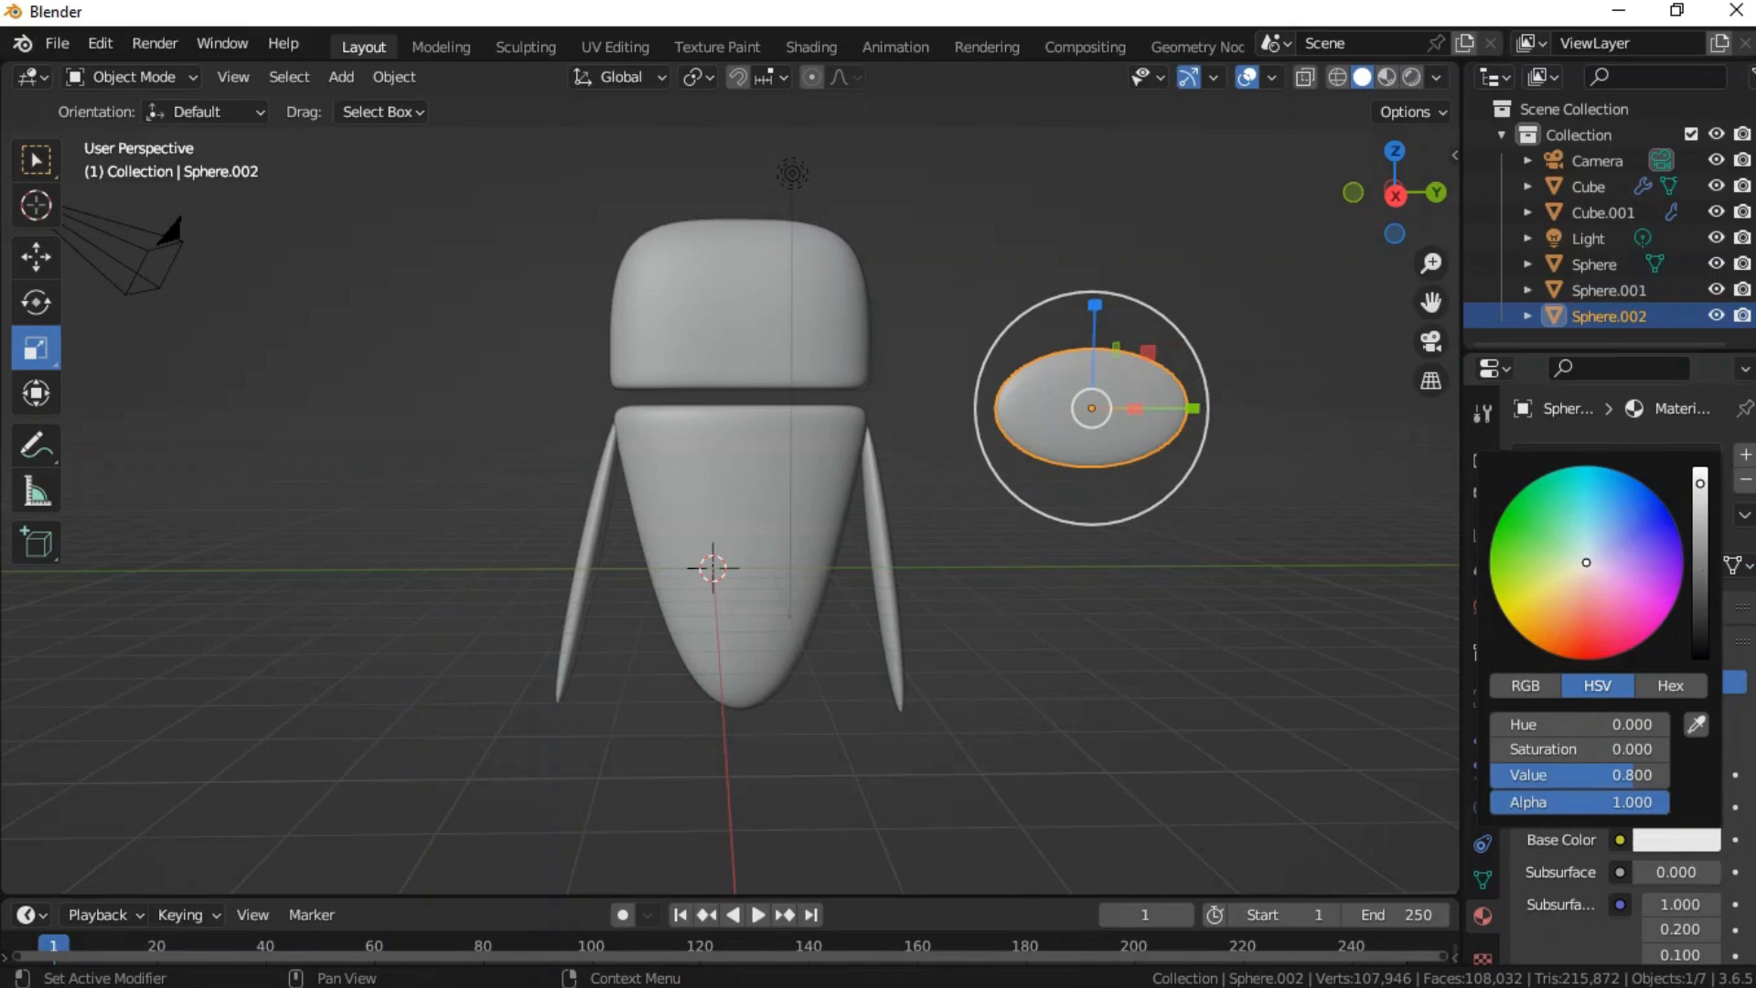
pyautogui.moveTo(1700, 483); pyautogui.dragTo(1700, 655)
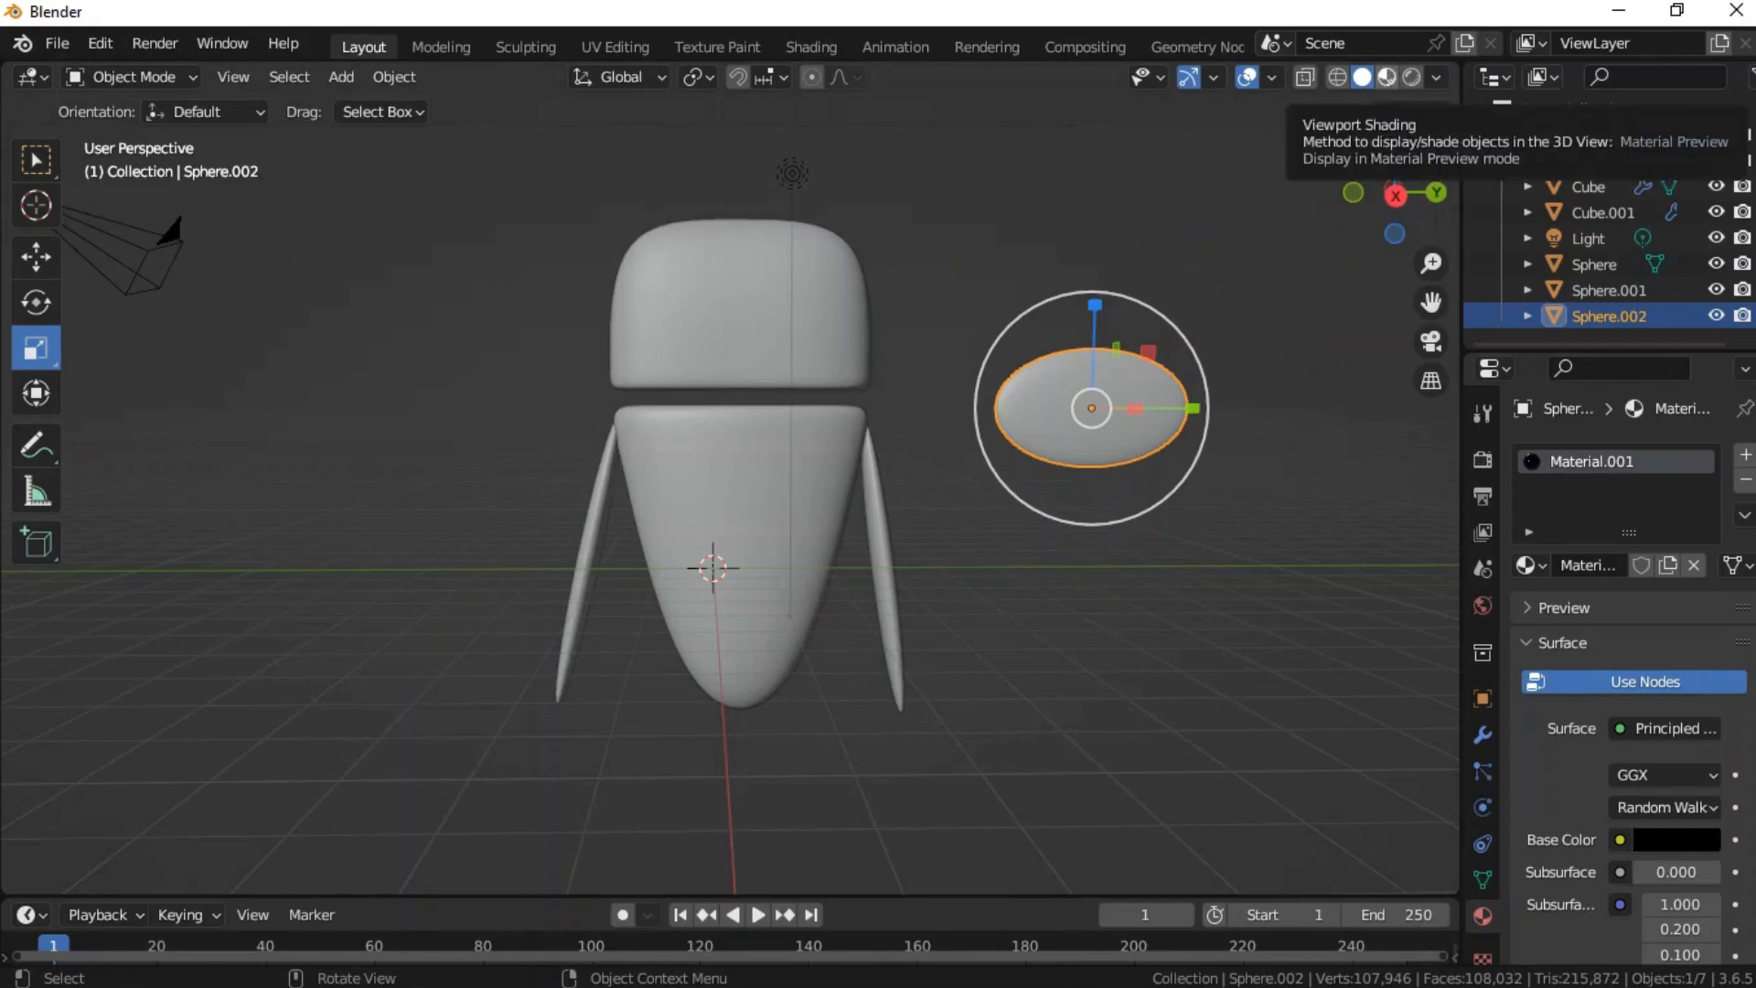
pyautogui.click(1387, 78)
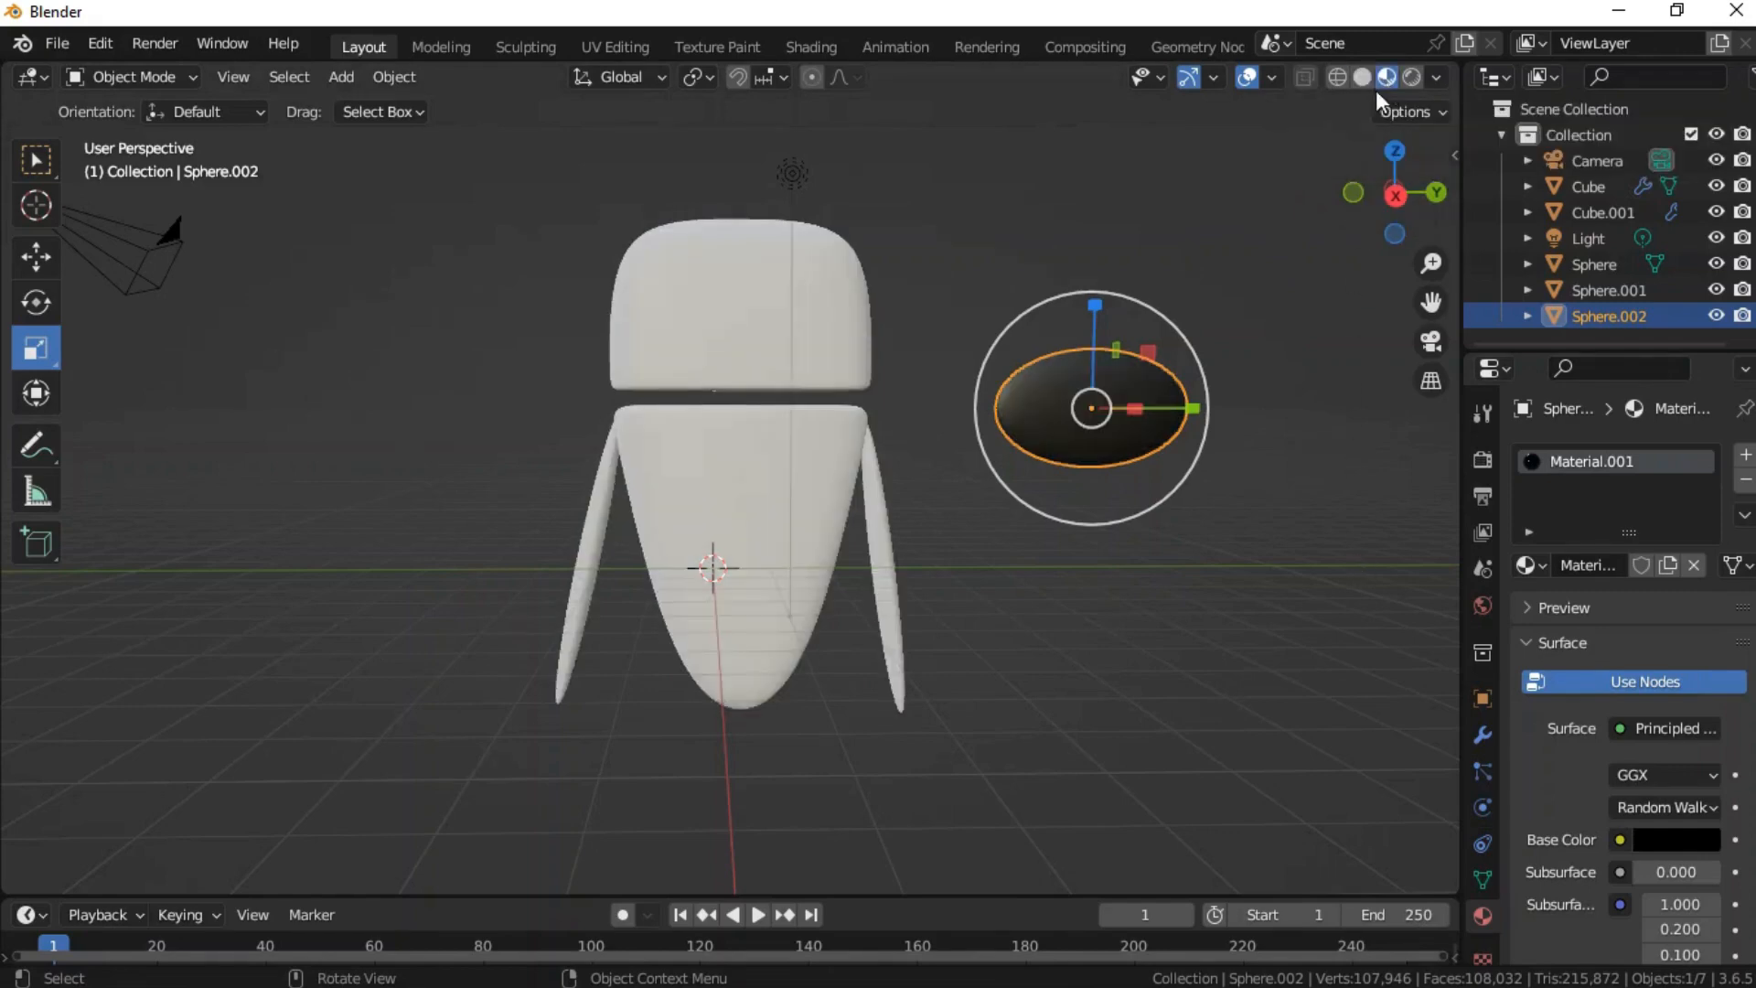
pyautogui.click(1155, 640)
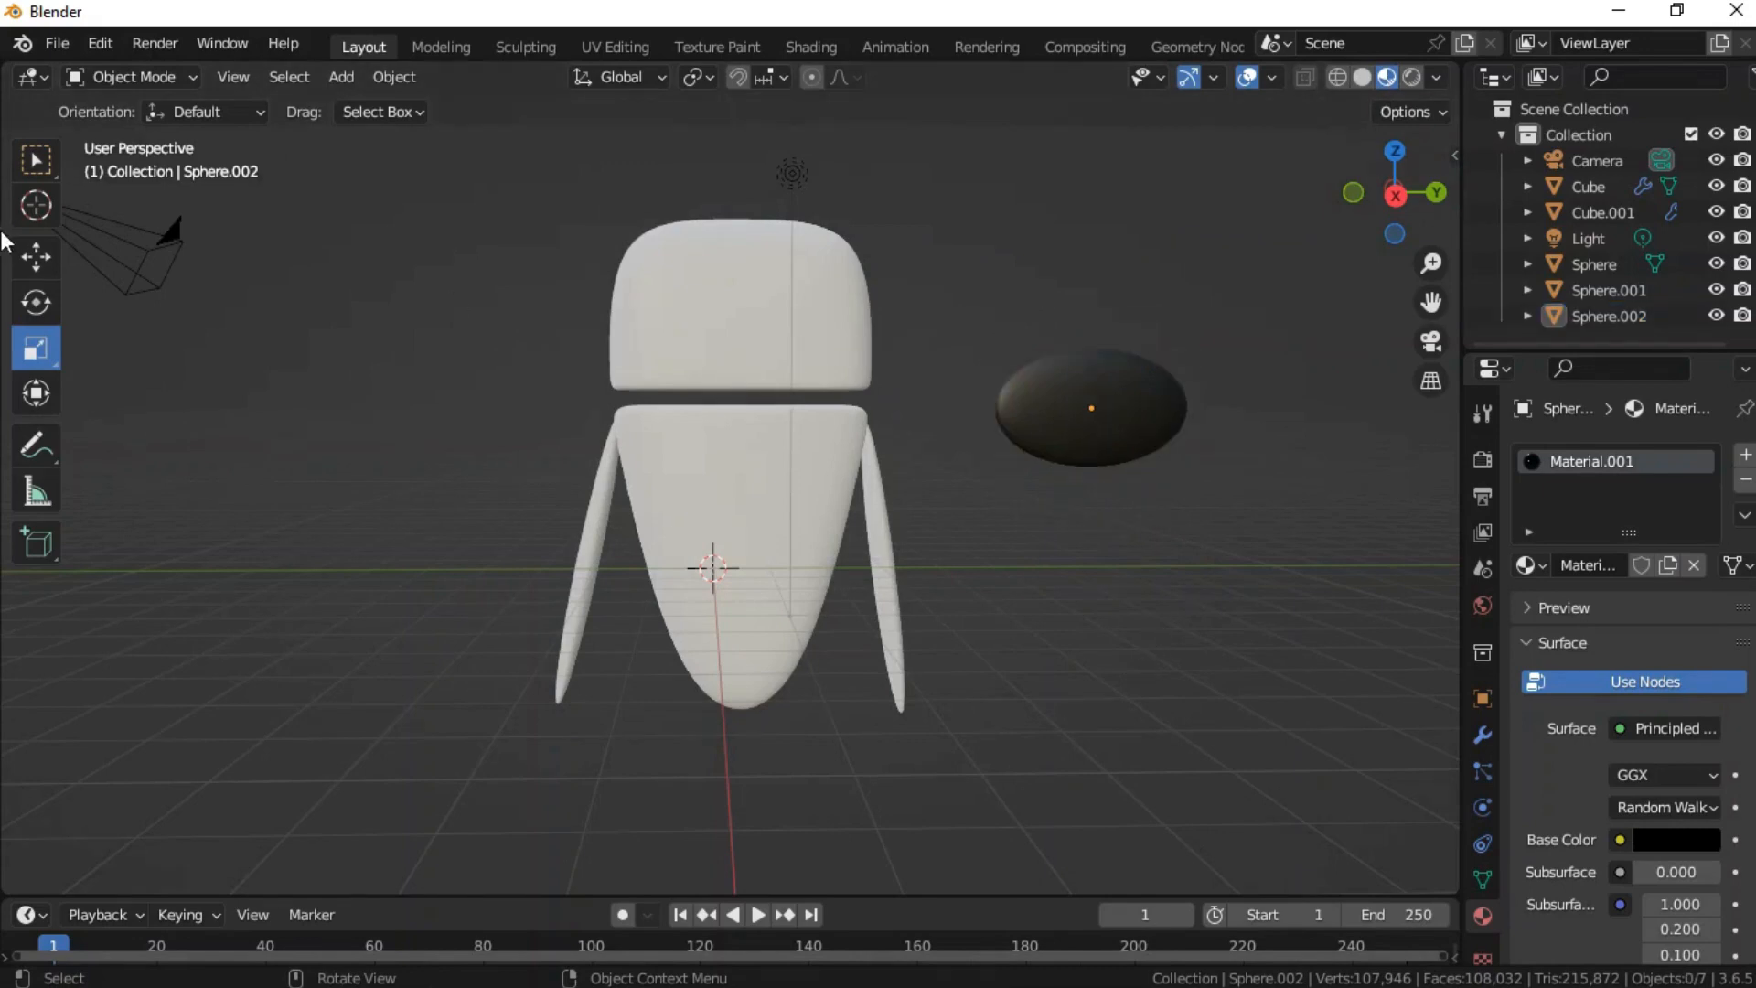
# - Move the black oval onto the head and pull it forward so it sits on the head's front surface
pyautogui.click(36, 256)
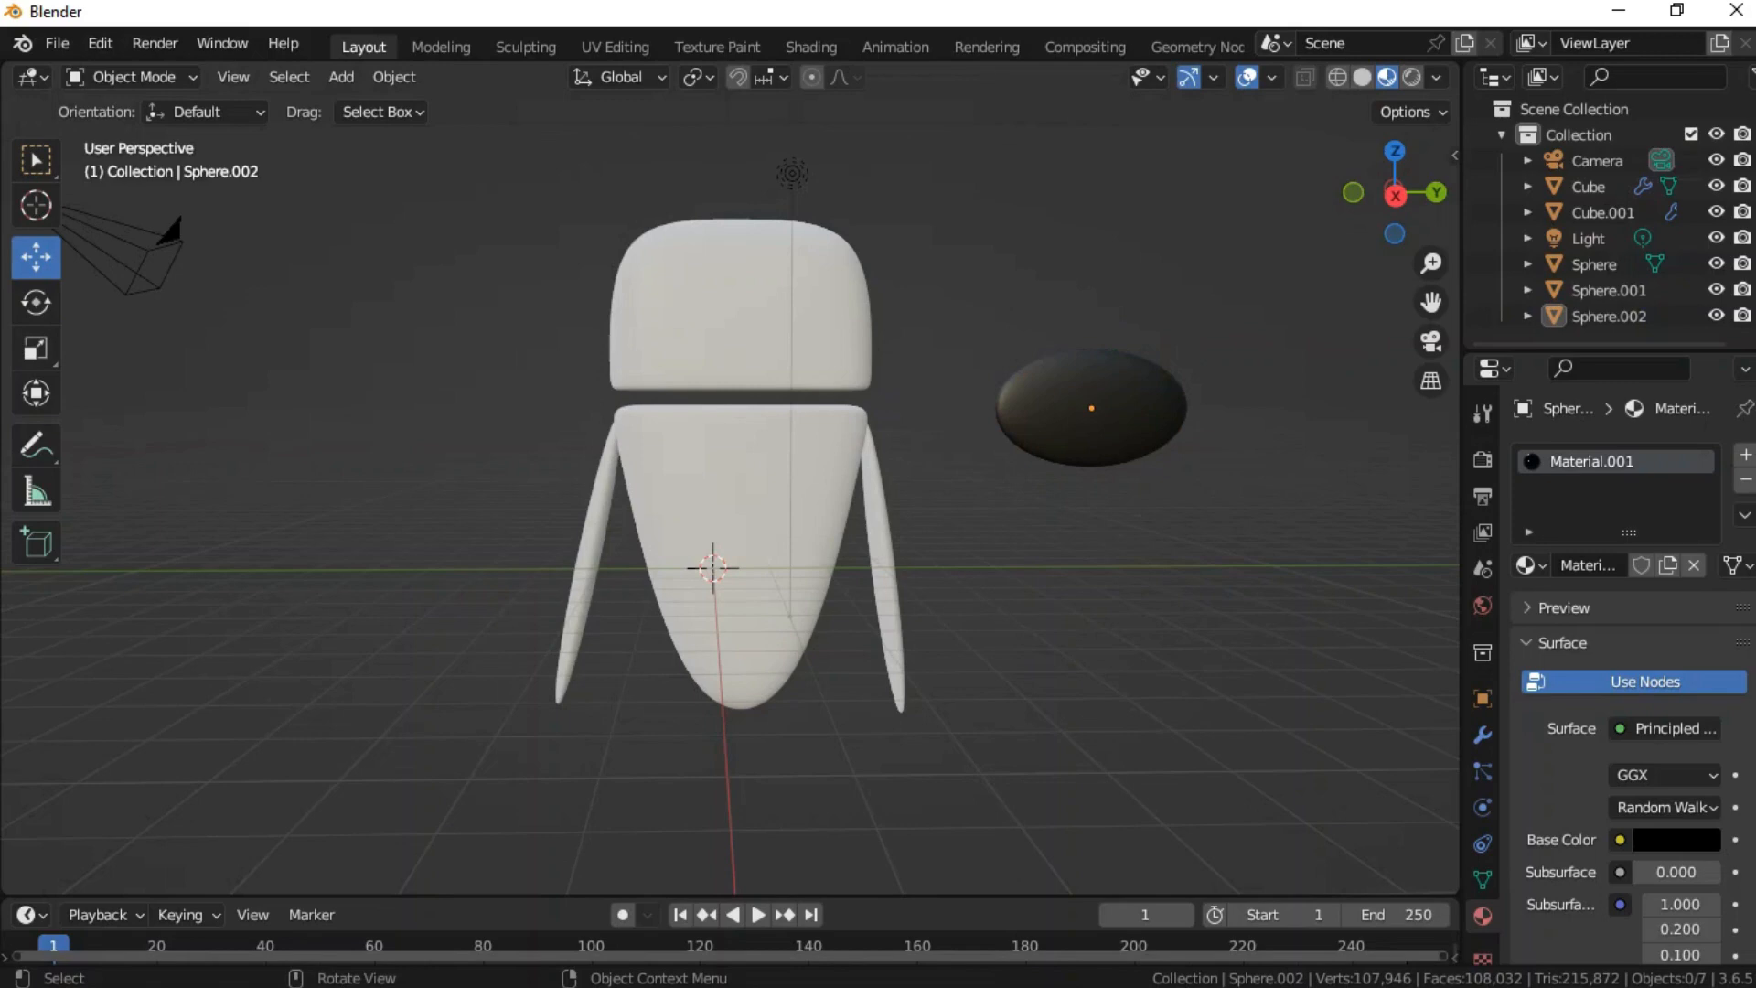
pyautogui.click(1019, 408)
pyautogui.moveTo(1092, 408); pyautogui.dragTo(756, 321)
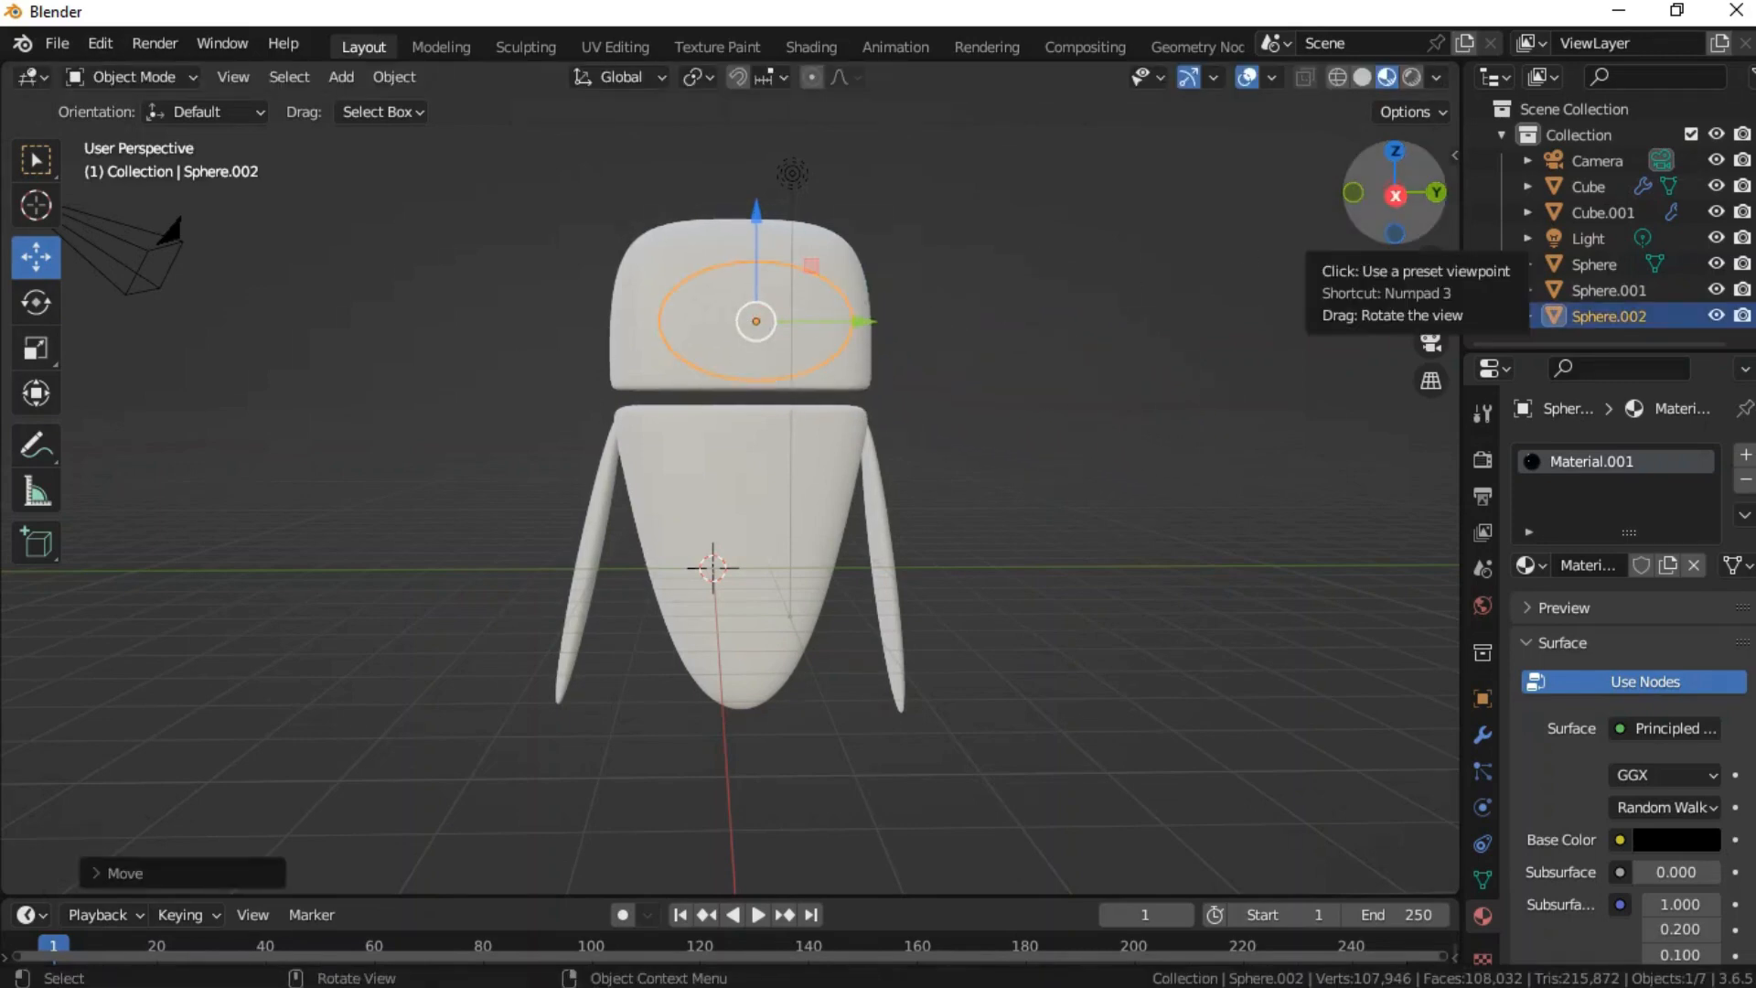
pyautogui.moveTo(1358, 231); pyautogui.dragTo(1311, 225)
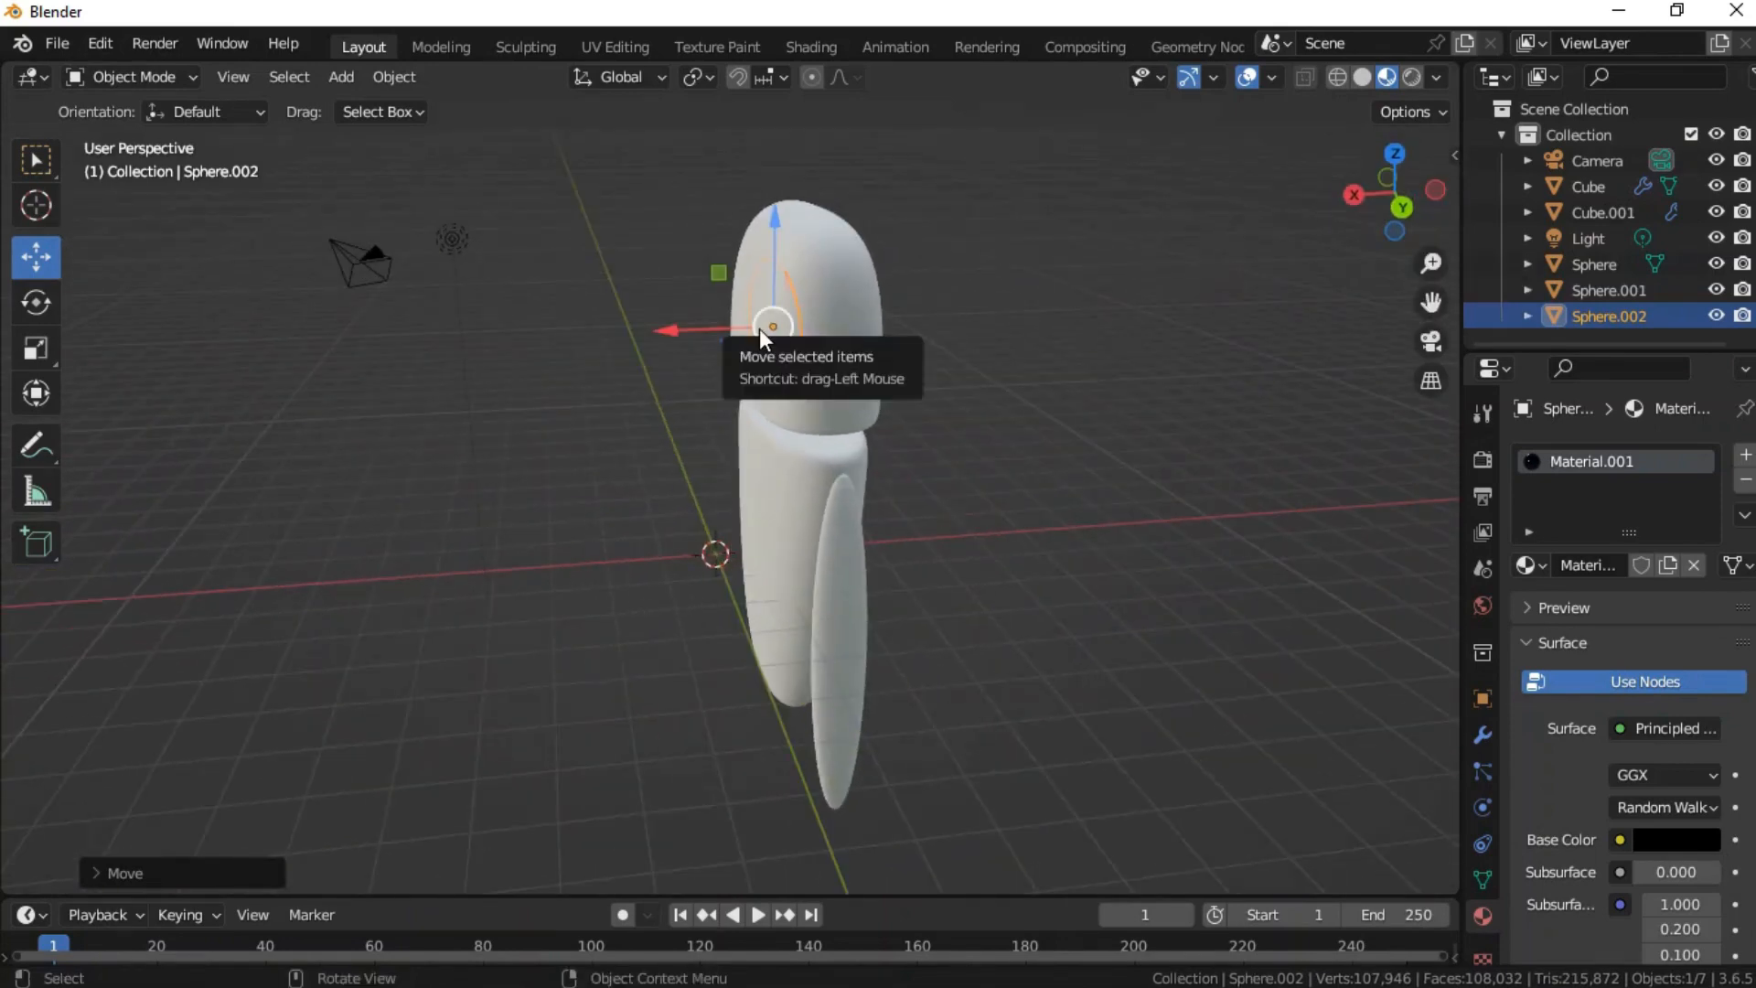
pyautogui.moveTo(759, 328)
pyautogui.mouseDown()
pyautogui.moveTo(716, 337)
pyautogui.moveTo(734, 335)
pyautogui.mouseUp()
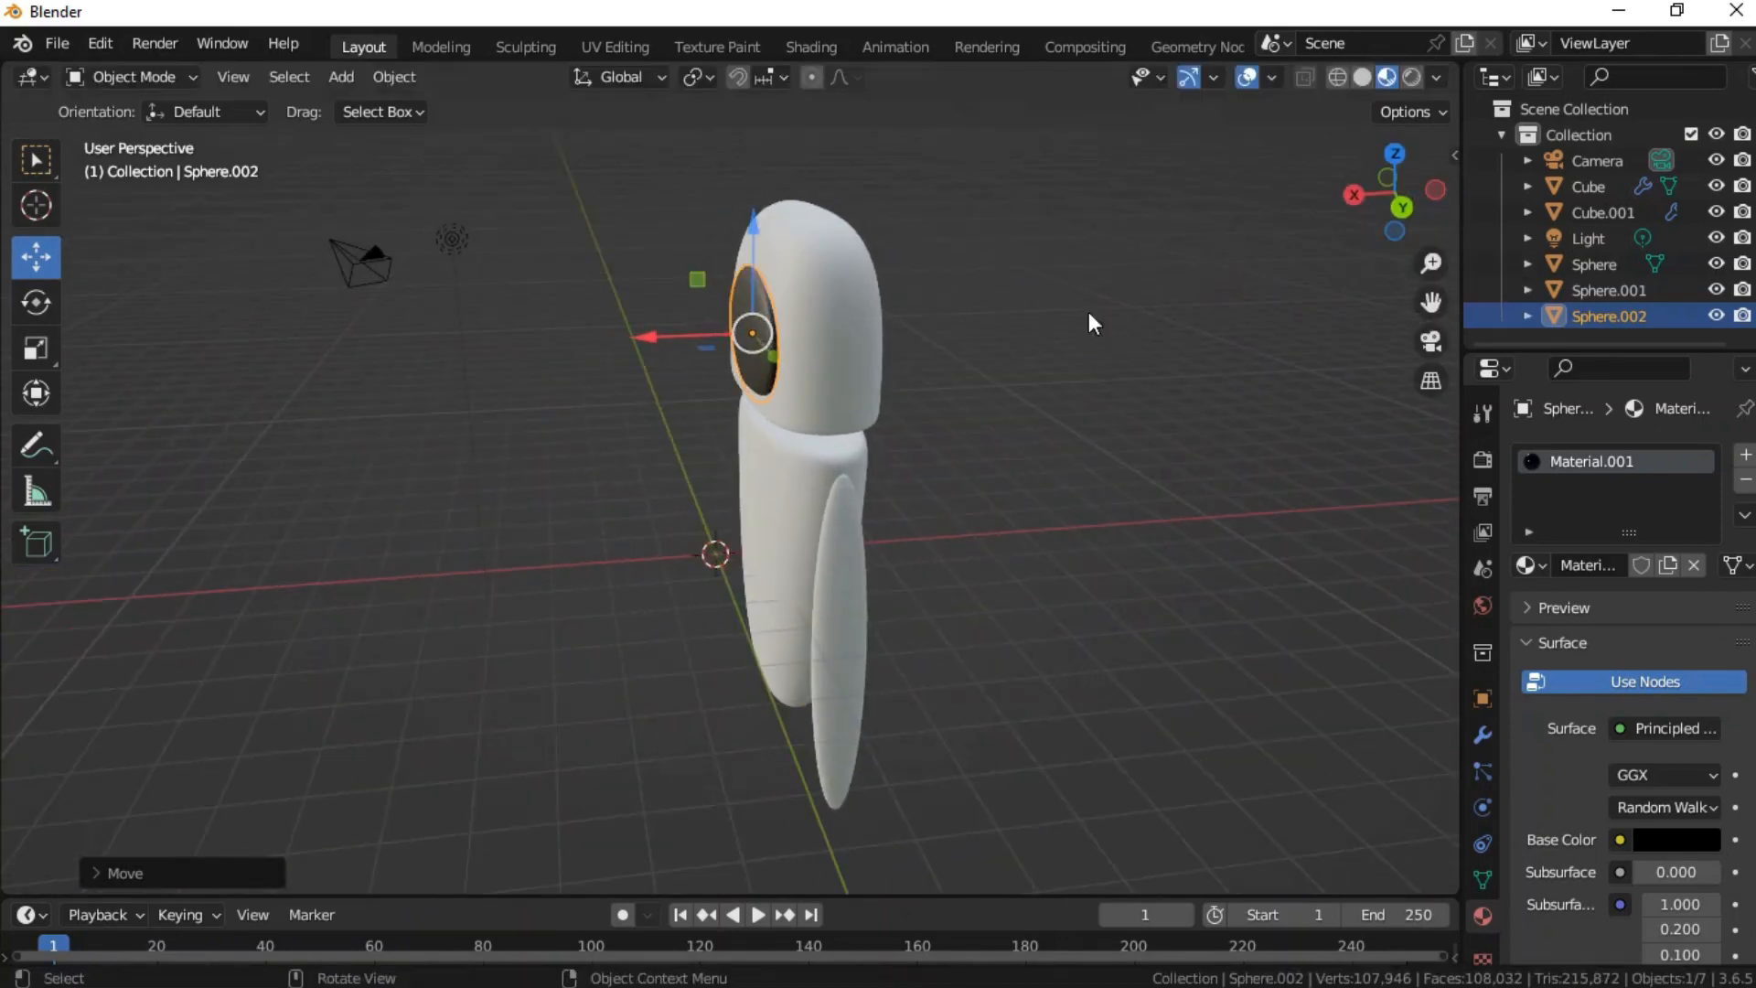
# - Shift the black oval slightly sideways and outward on the head, checking its placement from the front
pyautogui.moveTo(1402, 208); pyautogui.dragTo(1525, 150)
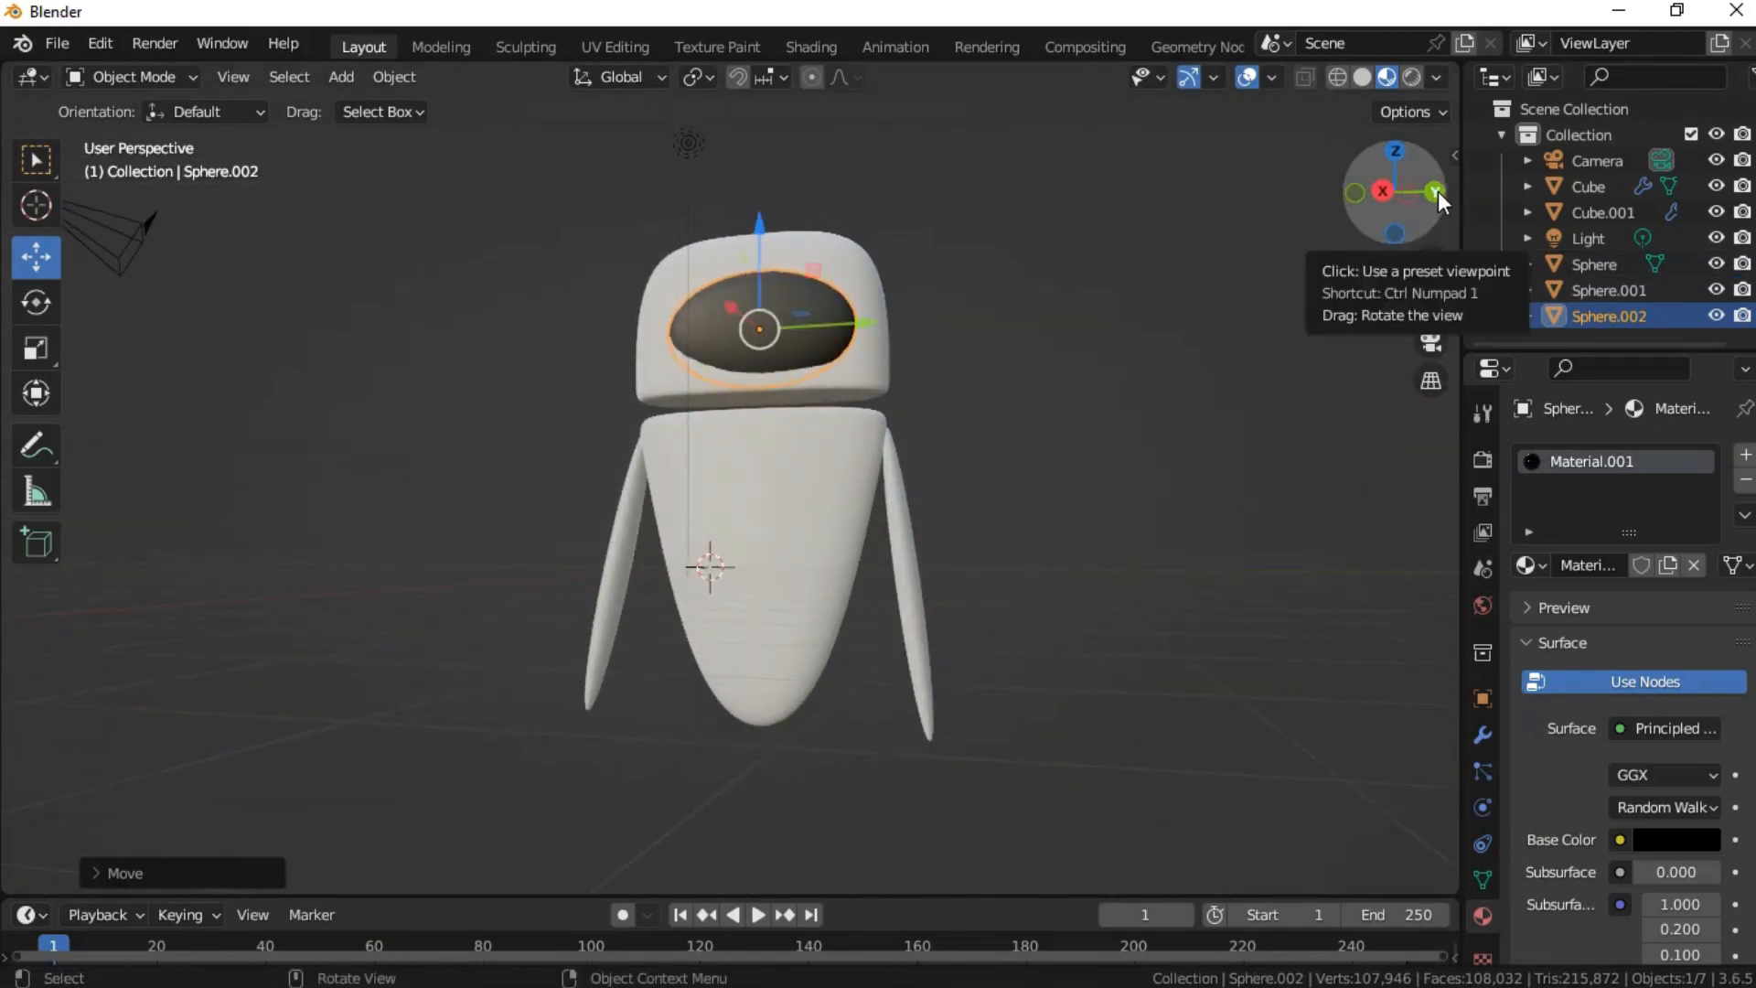
pyautogui.moveTo(1438, 191); pyautogui.dragTo(1438, 210)
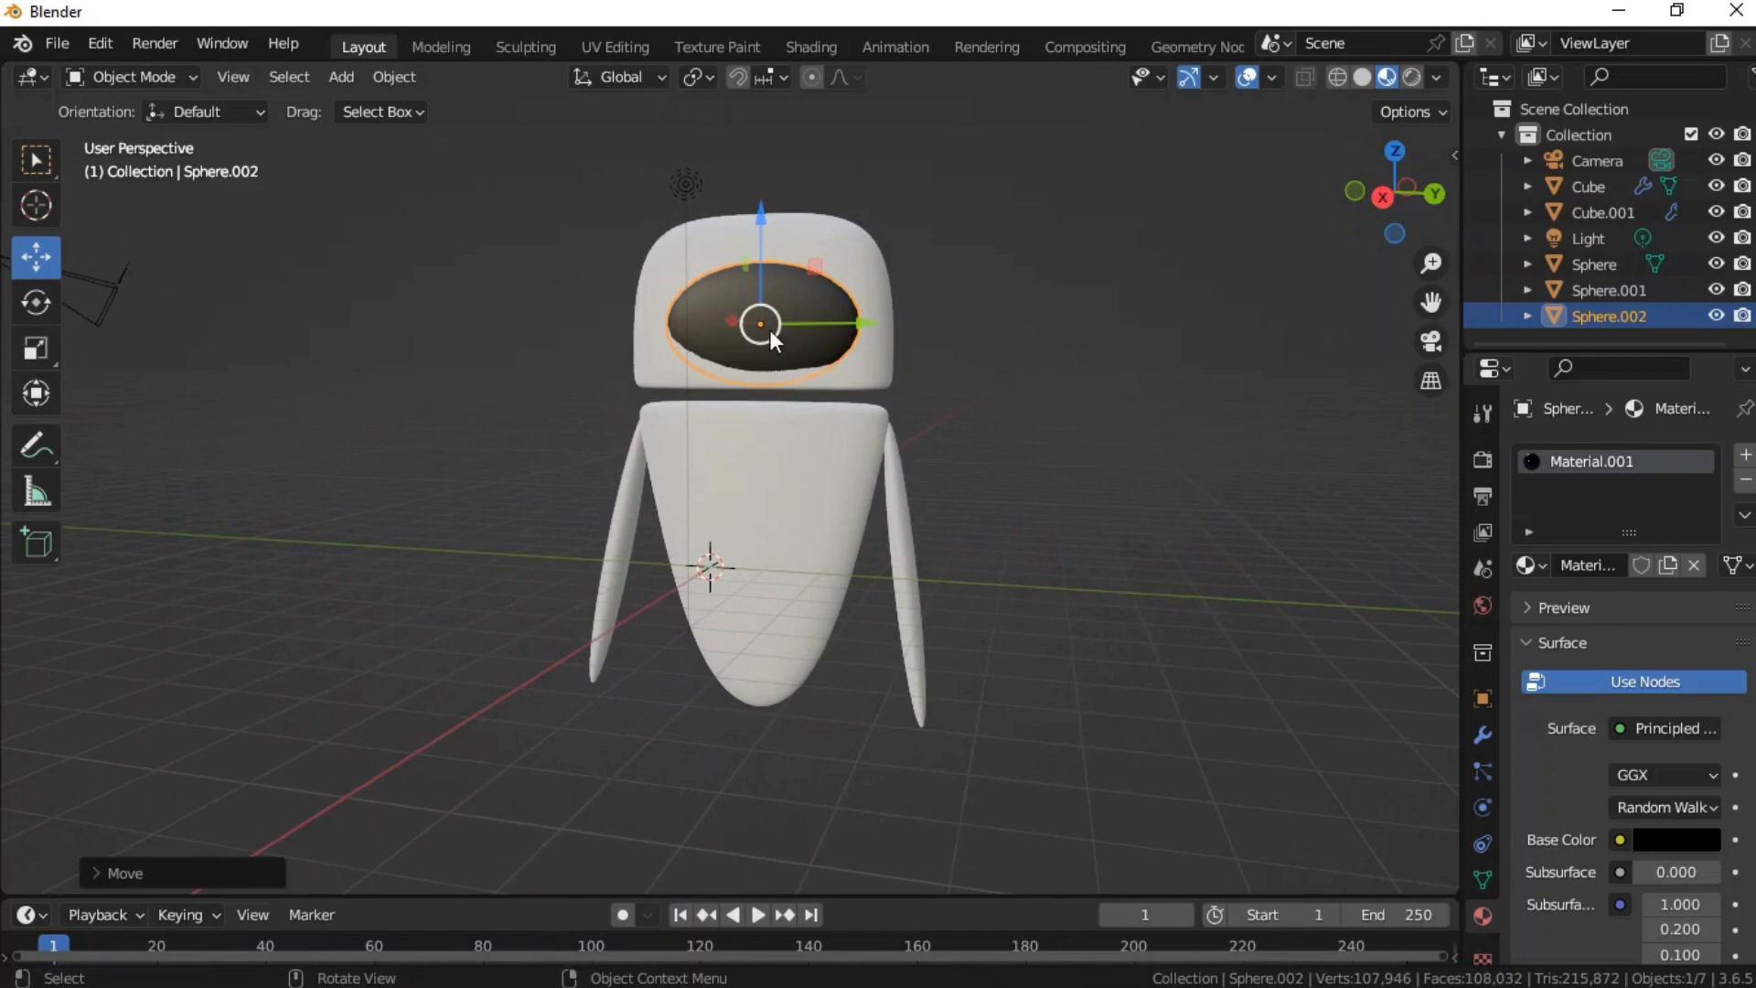
pyautogui.moveTo(756, 322); pyautogui.dragTo(742, 318)
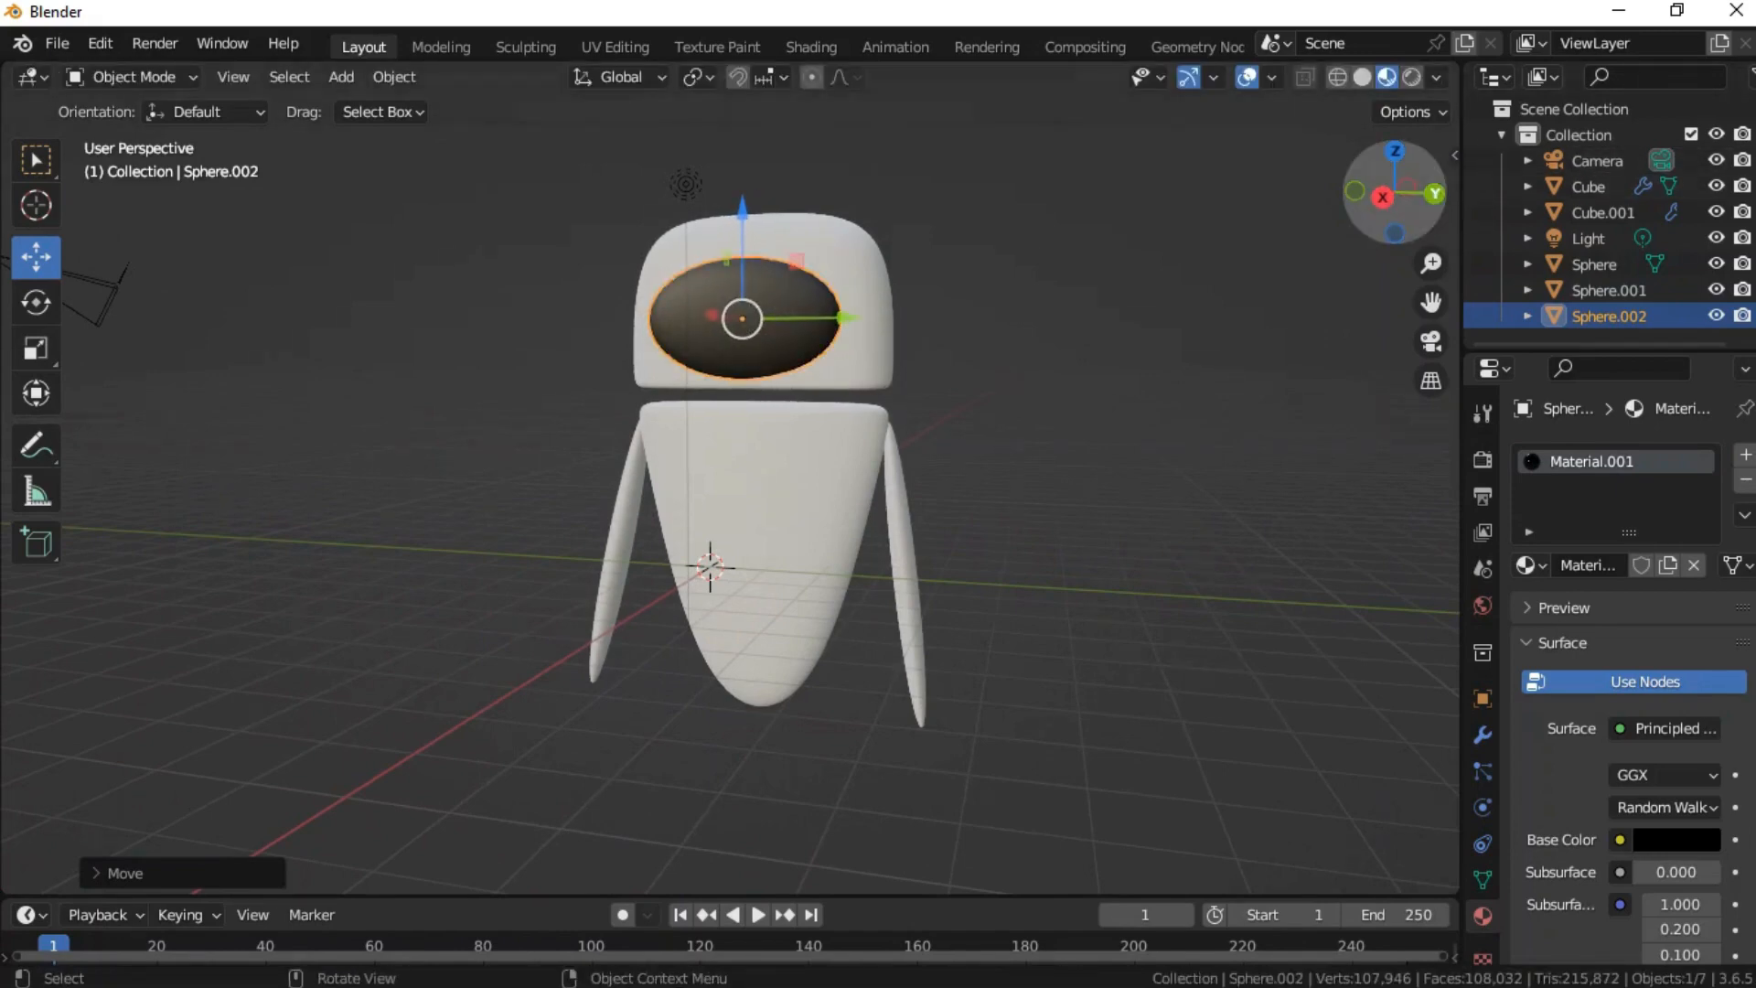
pyautogui.moveTo(1399, 203); pyautogui.dragTo(1439, 202)
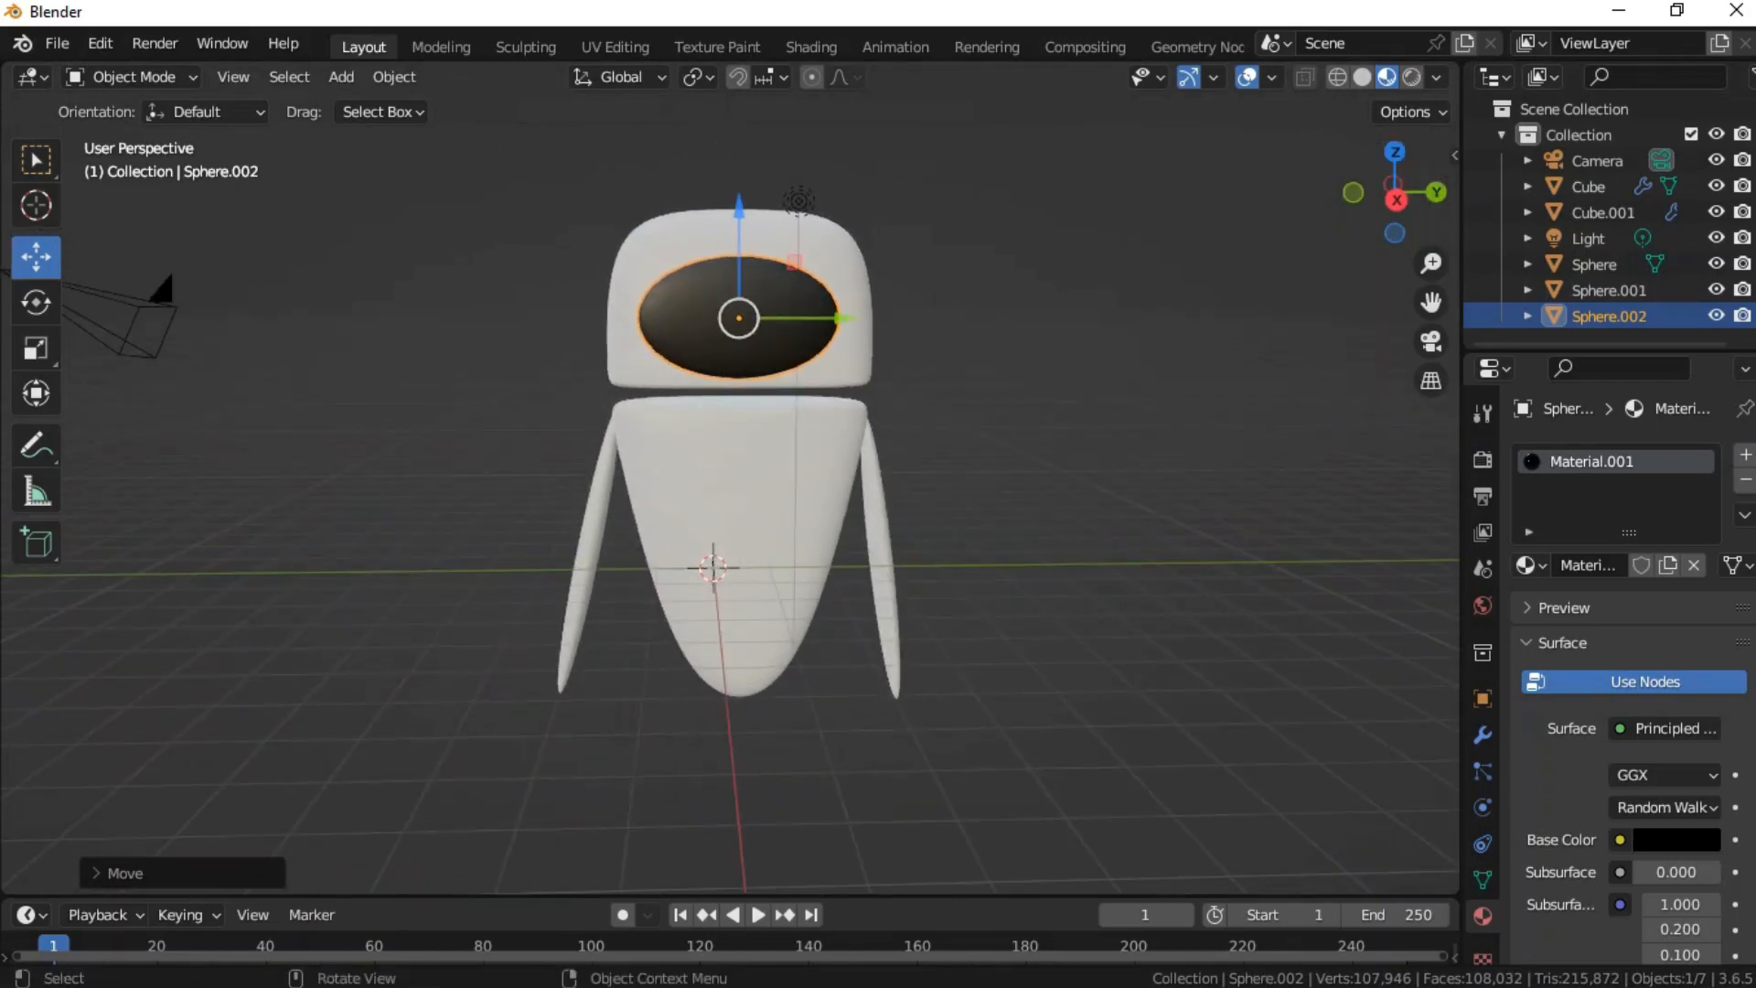
# - Scale the black oval slightly taller along Z
pyautogui.moveTo(1400, 188); pyautogui.dragTo(1233, 199)
pyautogui.click(36, 348)
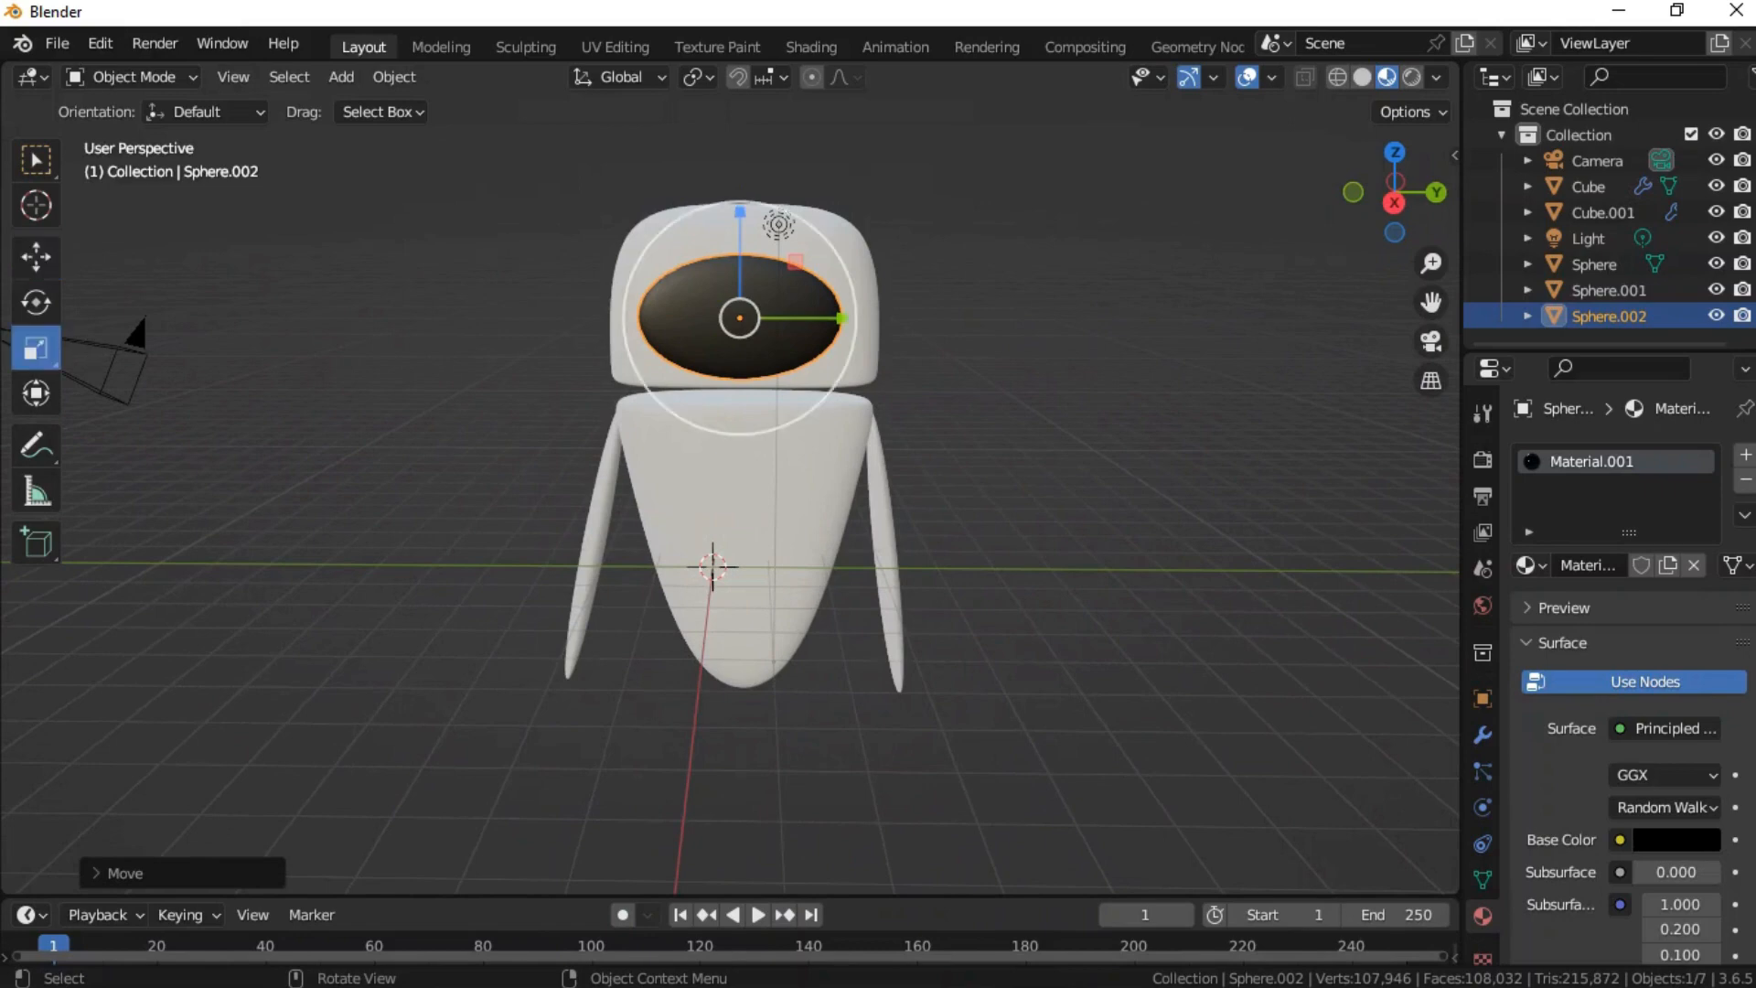
pyautogui.moveTo(740, 212); pyautogui.dragTo(742, 203)
pyautogui.click(748, 210)
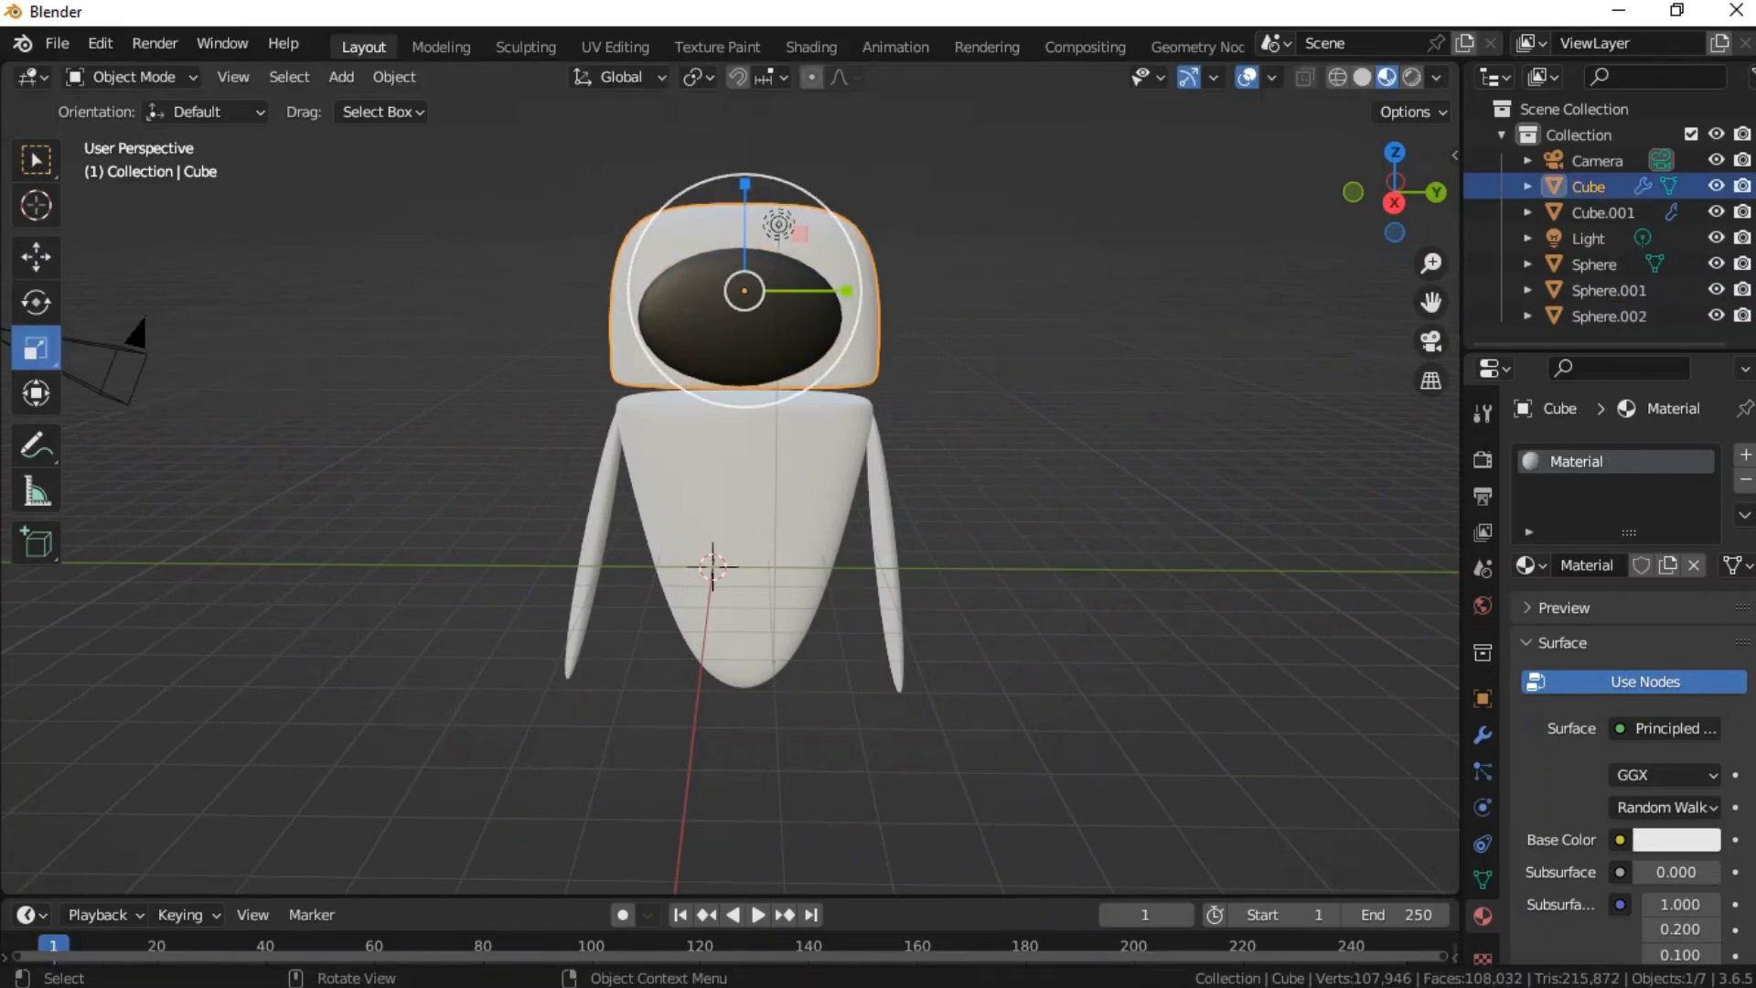
pyautogui.moveTo(847, 291); pyautogui.dragTo(856, 291)
pyautogui.hotkey('ctrl', 'z')
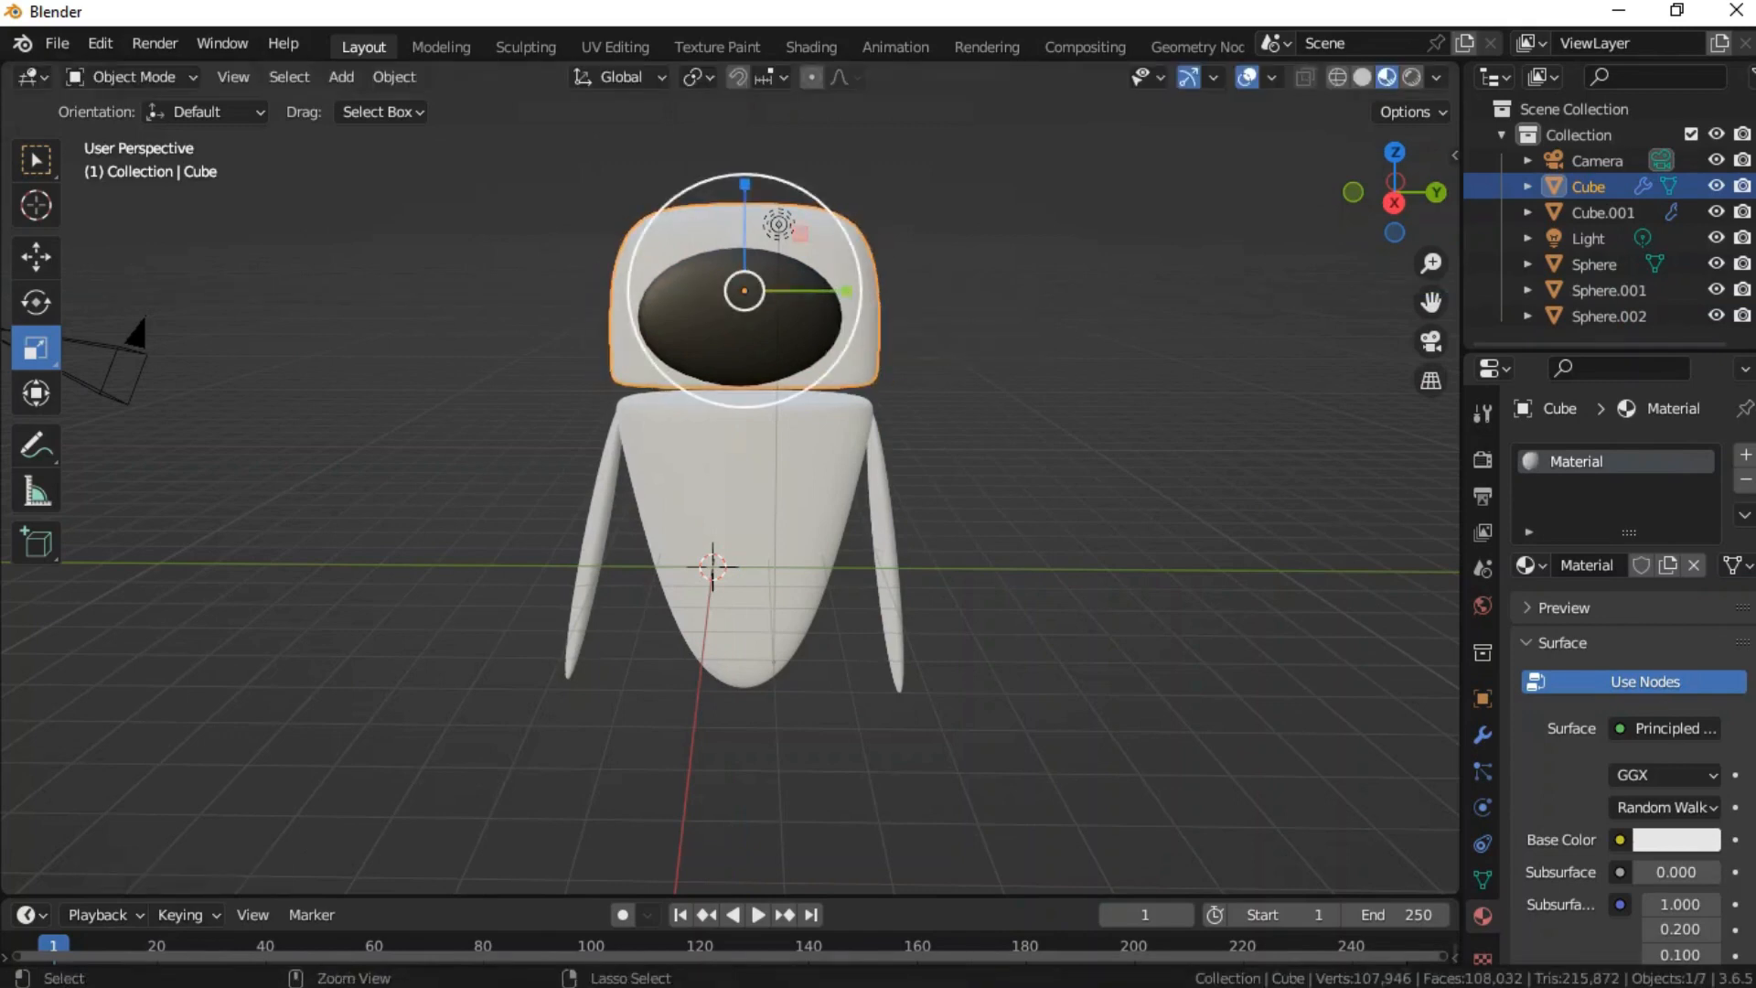
# - Widen the black oval slightly along Y and increase its height along Z so it fills more of the head's front
pyautogui.click(788, 332)
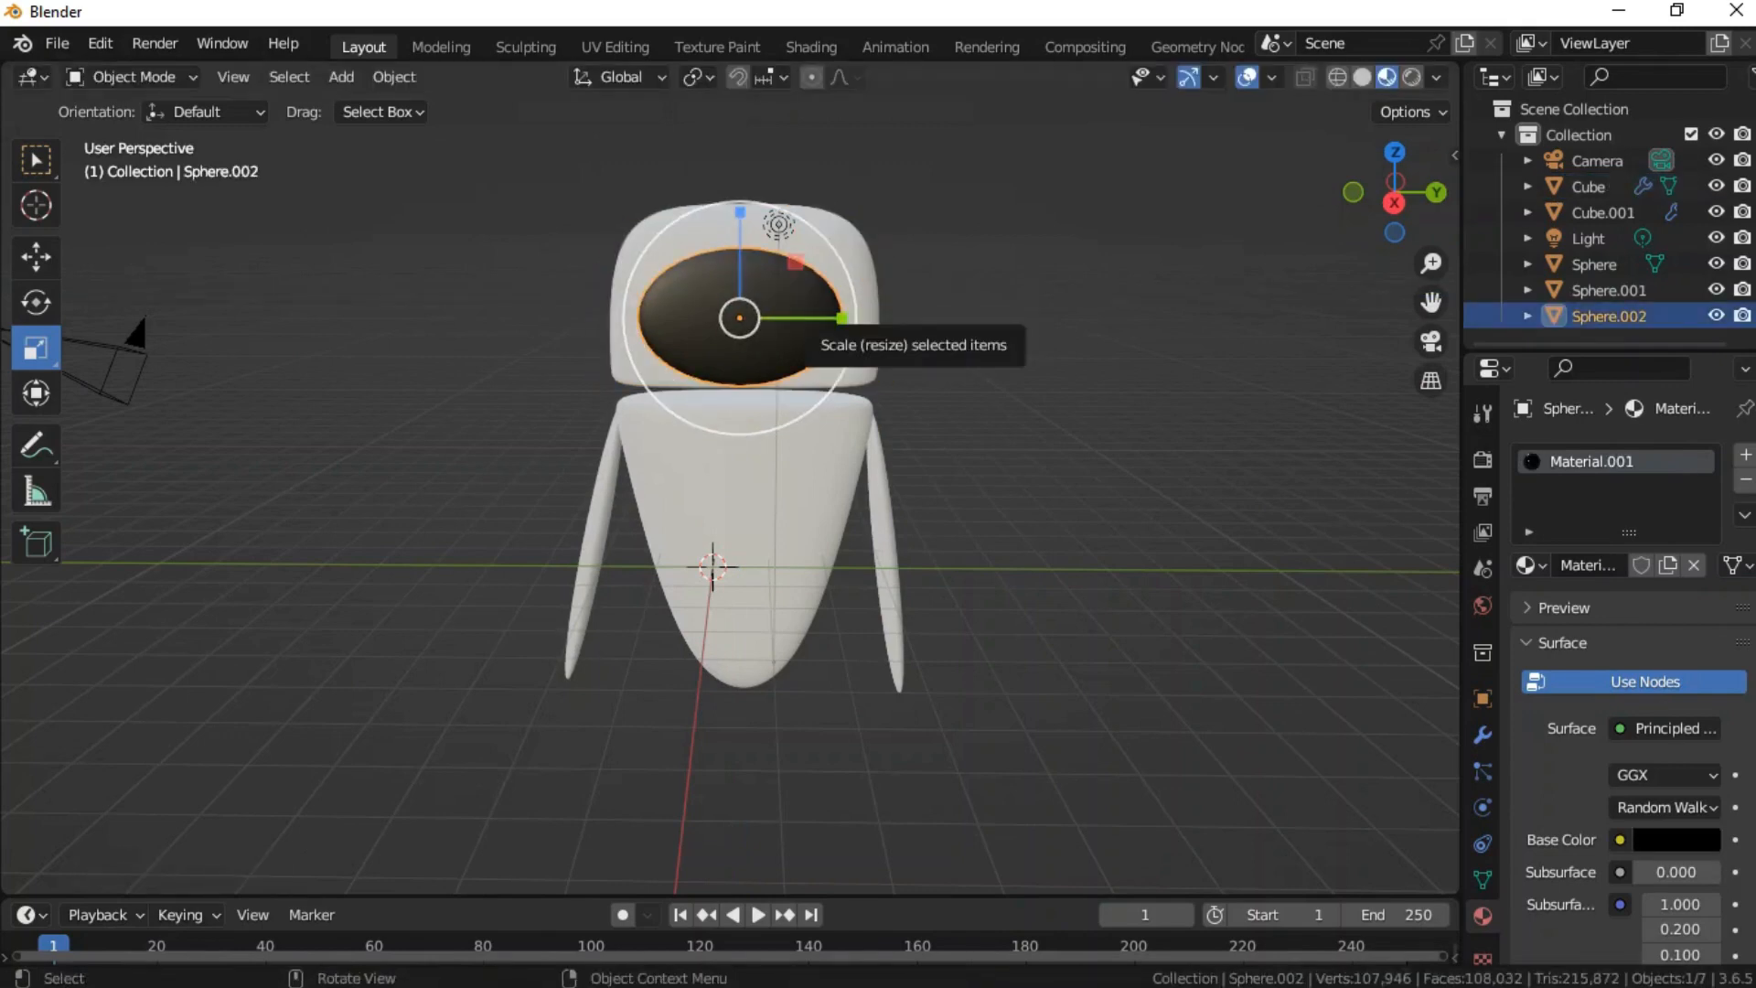
pyautogui.moveTo(847, 324); pyautogui.dragTo(858, 322)
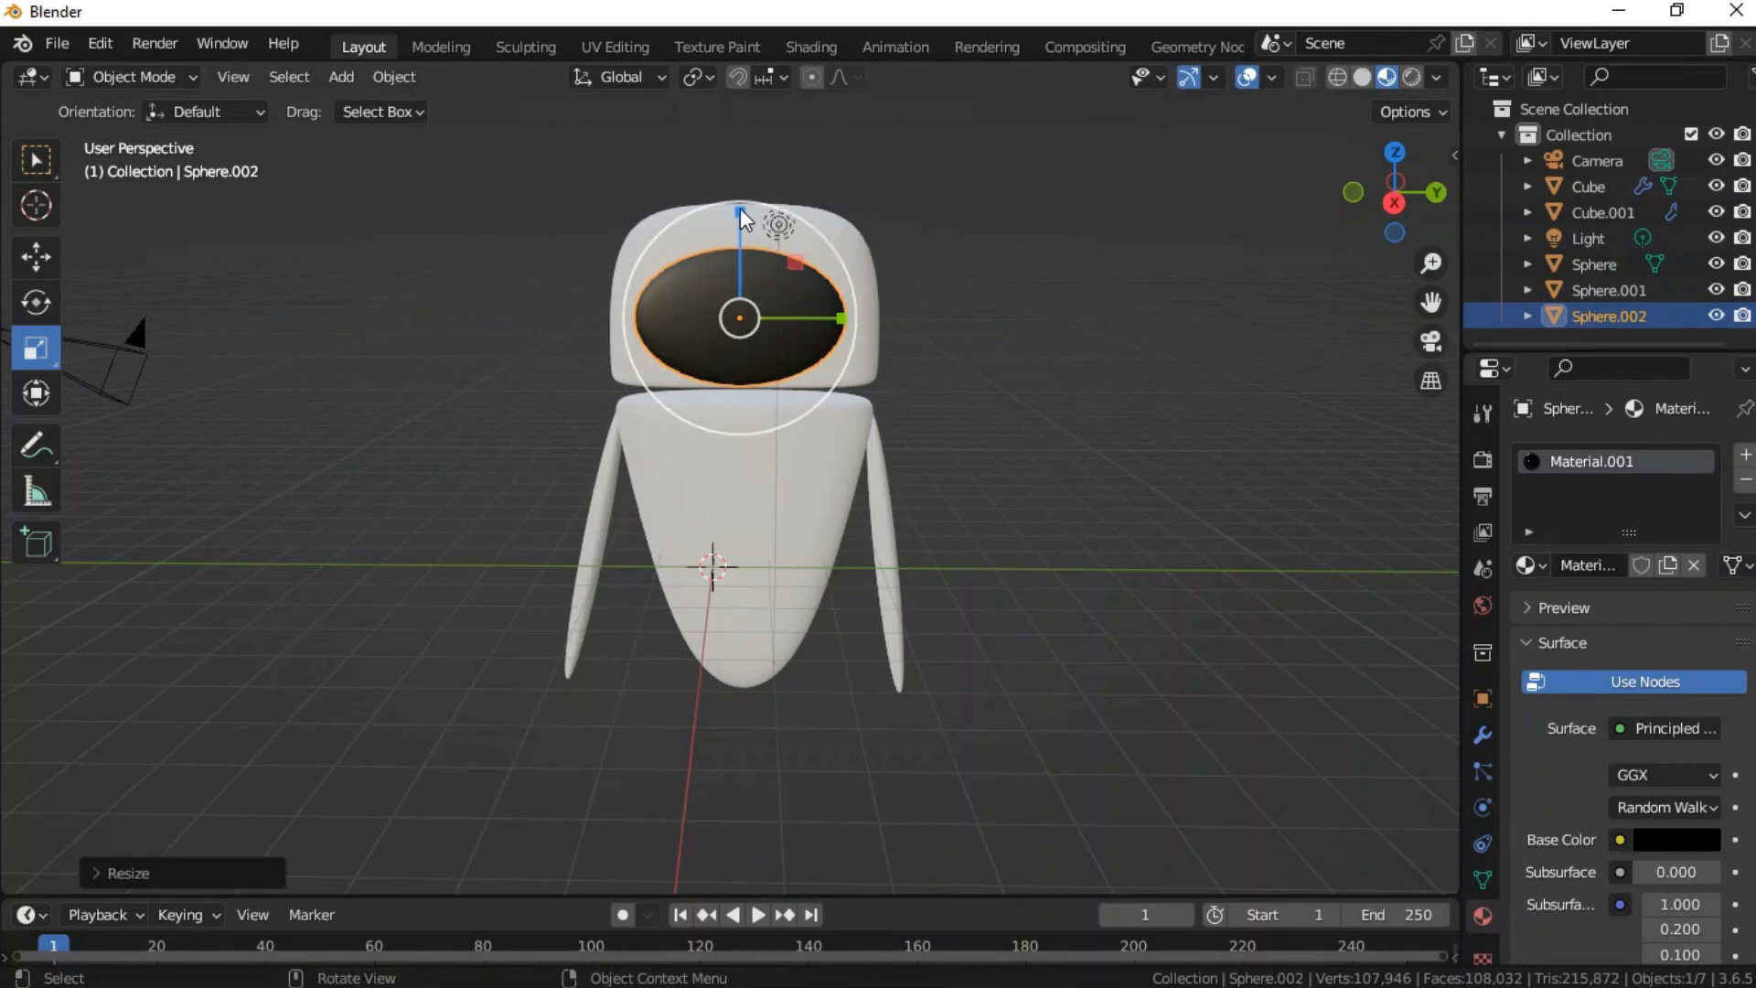
pyautogui.moveTo(742, 220); pyautogui.dragTo(712, 259)
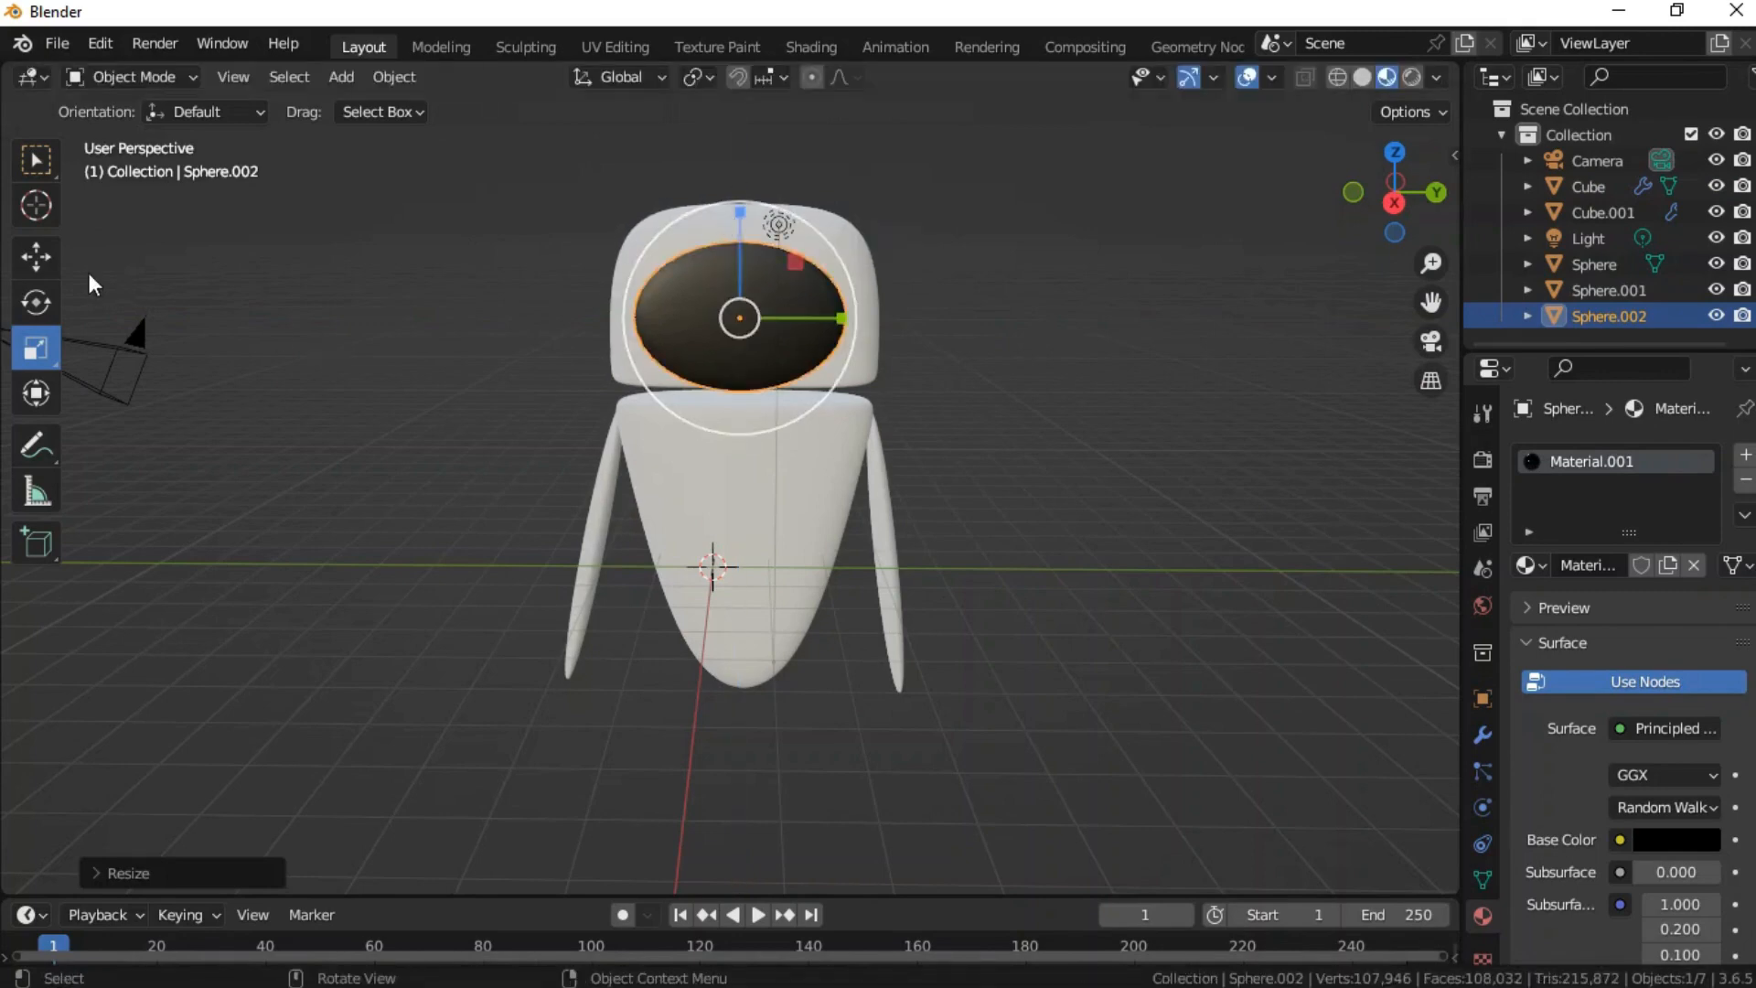
# - Raise the enlarged black oval and bring it forward to center it on the head's front, then deselect it
pyautogui.click(34, 261)
pyautogui.moveTo(738, 317); pyautogui.dragTo(741, 303)
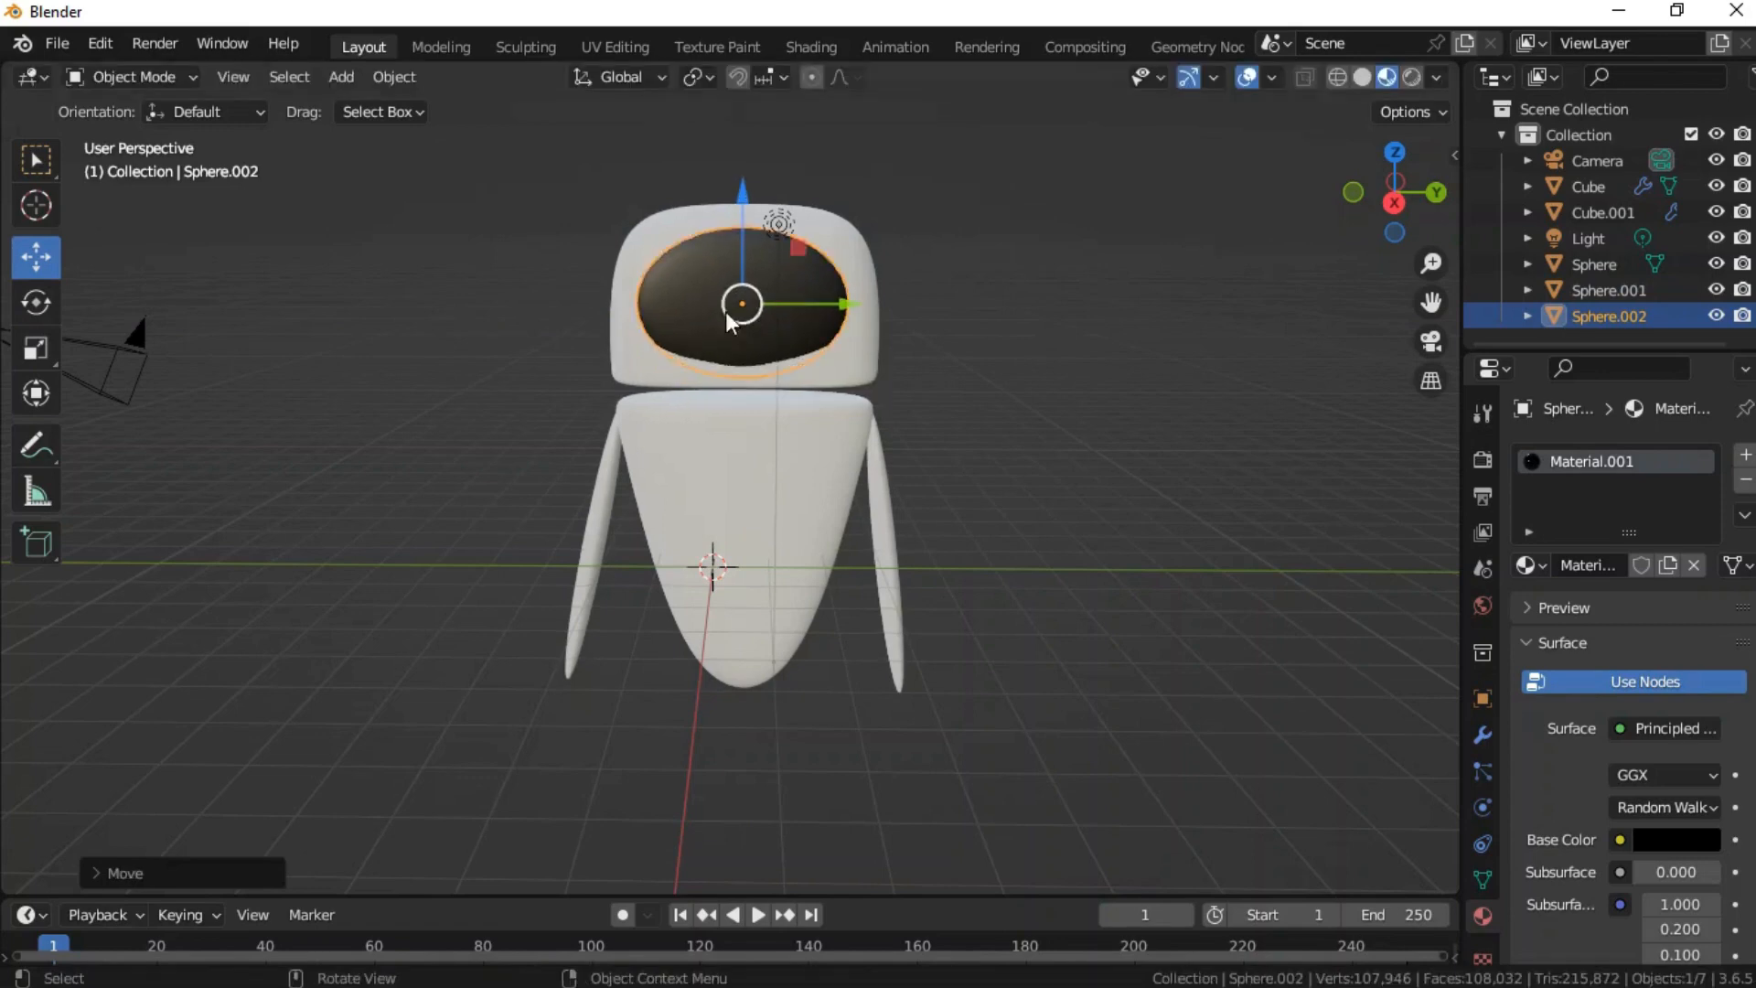
pyautogui.moveTo(1397, 215); pyautogui.dragTo(1012, 321)
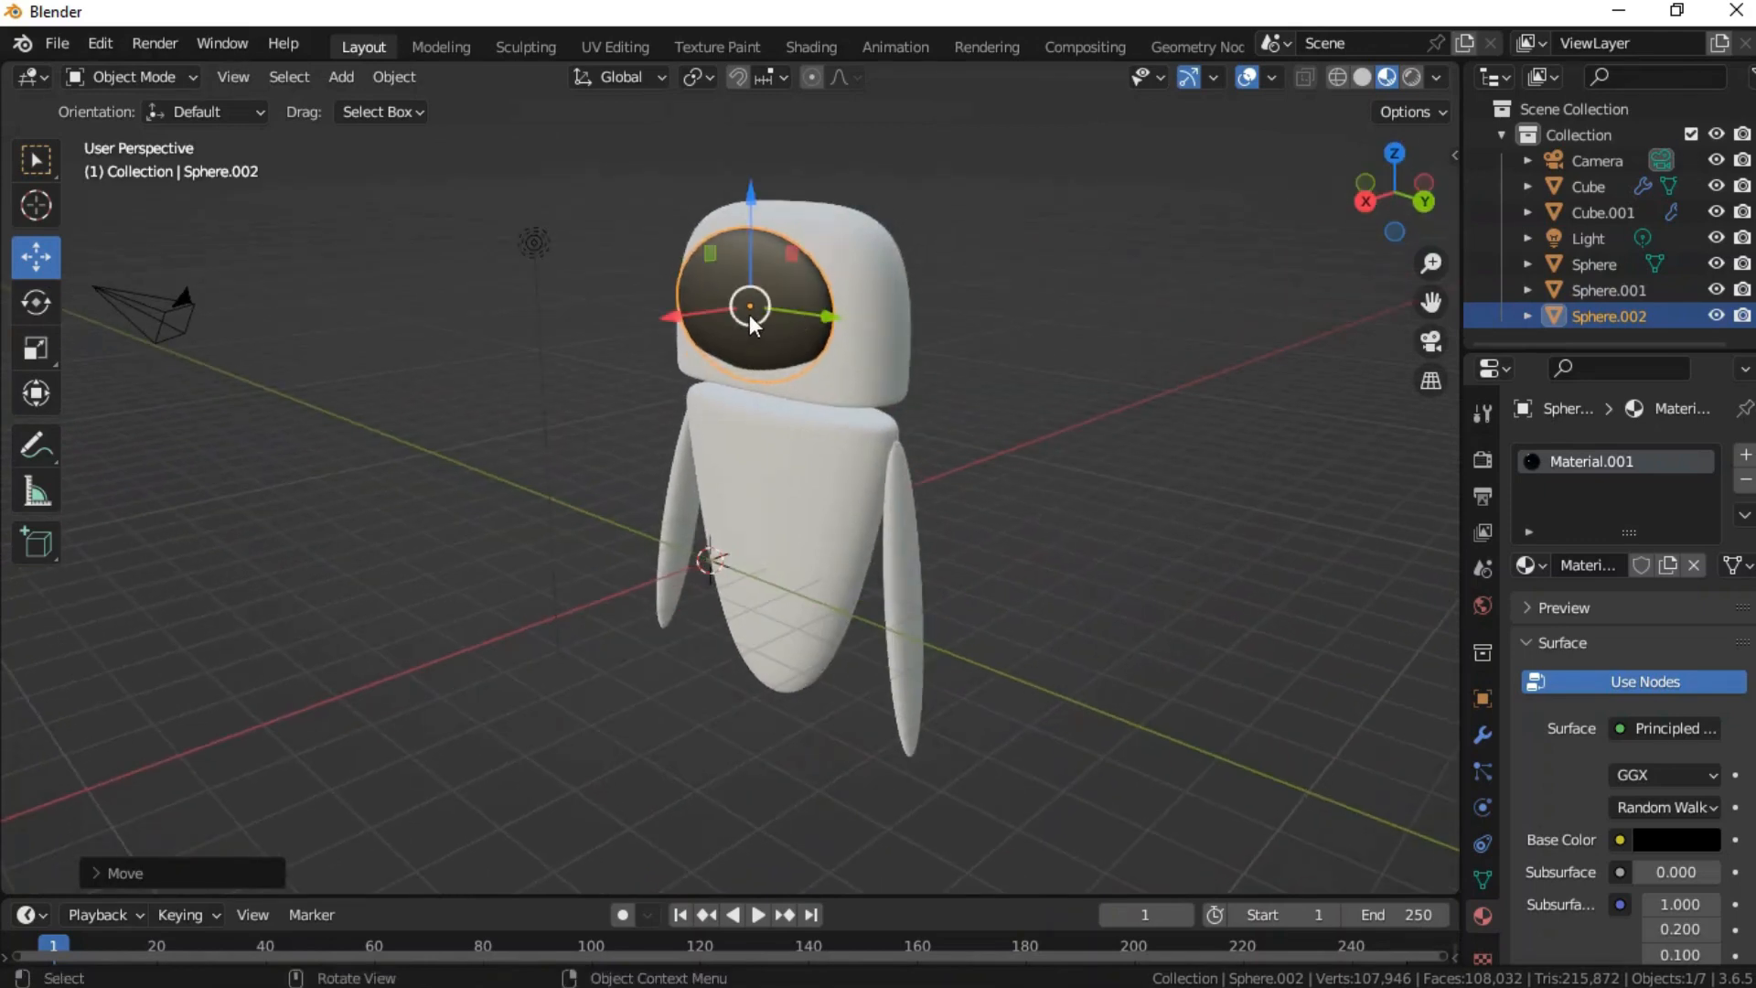
pyautogui.moveTo(744, 310); pyautogui.dragTo(741, 306)
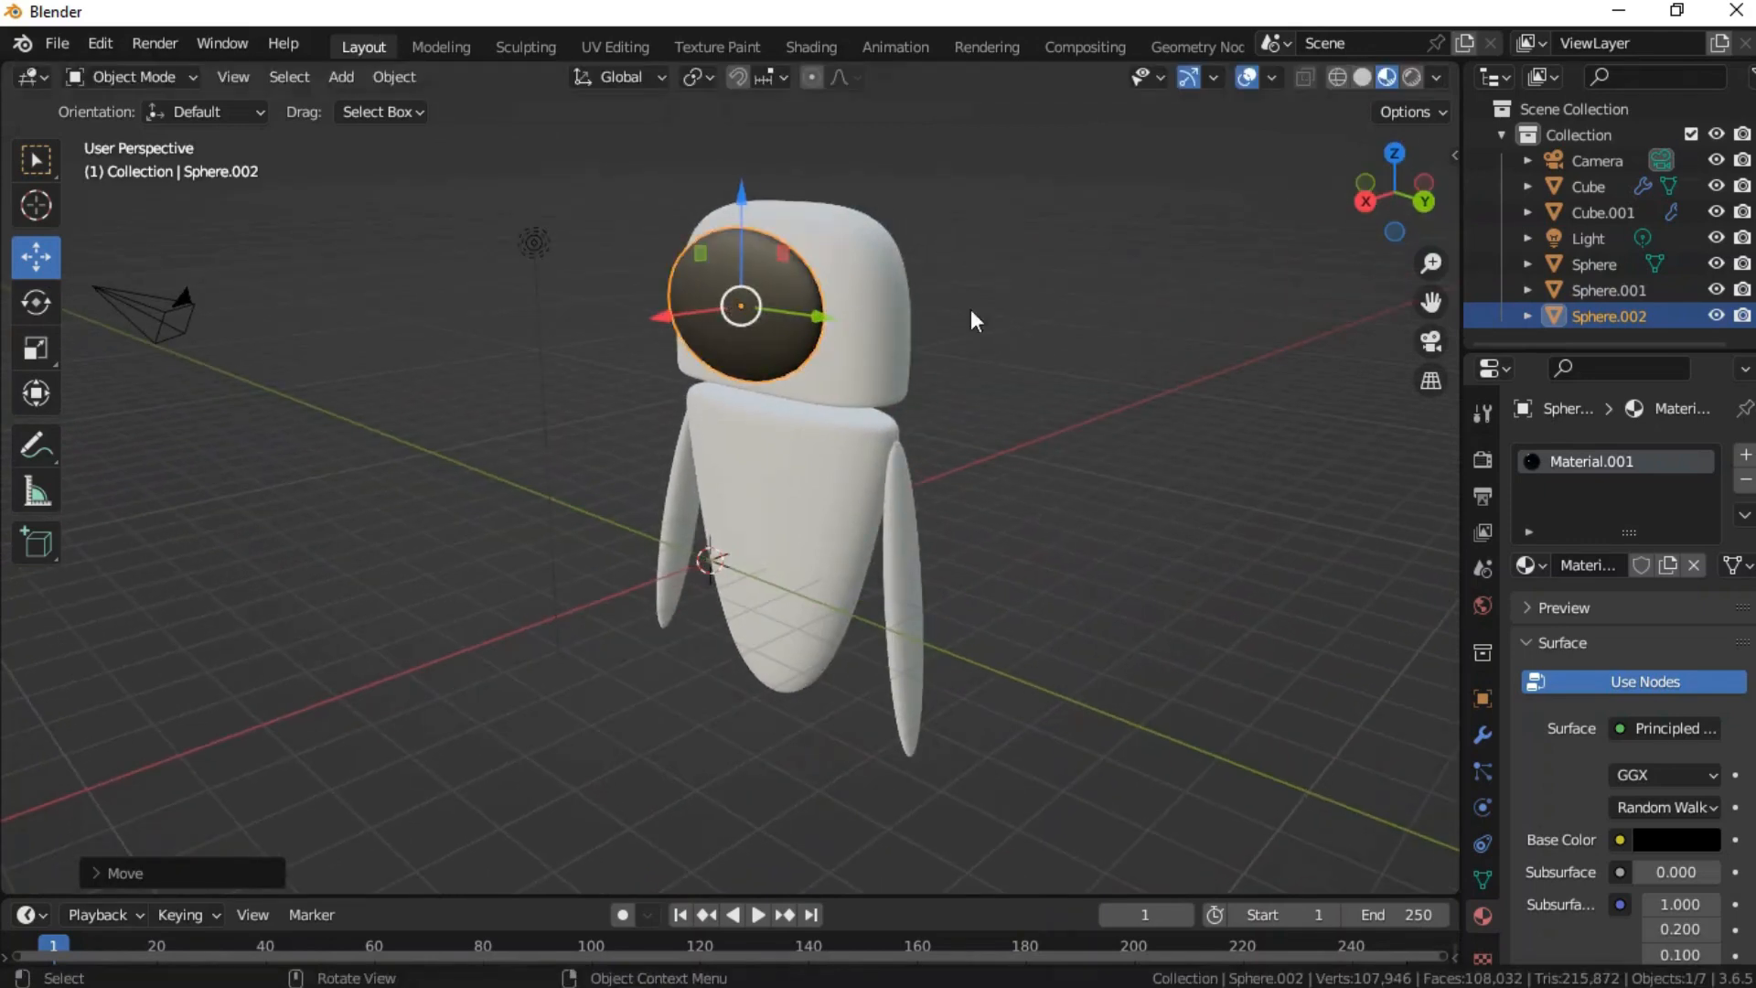
pyautogui.moveTo(1430, 219)
pyautogui.mouseDown()
pyautogui.moveTo(1385, 221)
pyautogui.moveTo(1430, 220)
pyautogui.mouseUp()
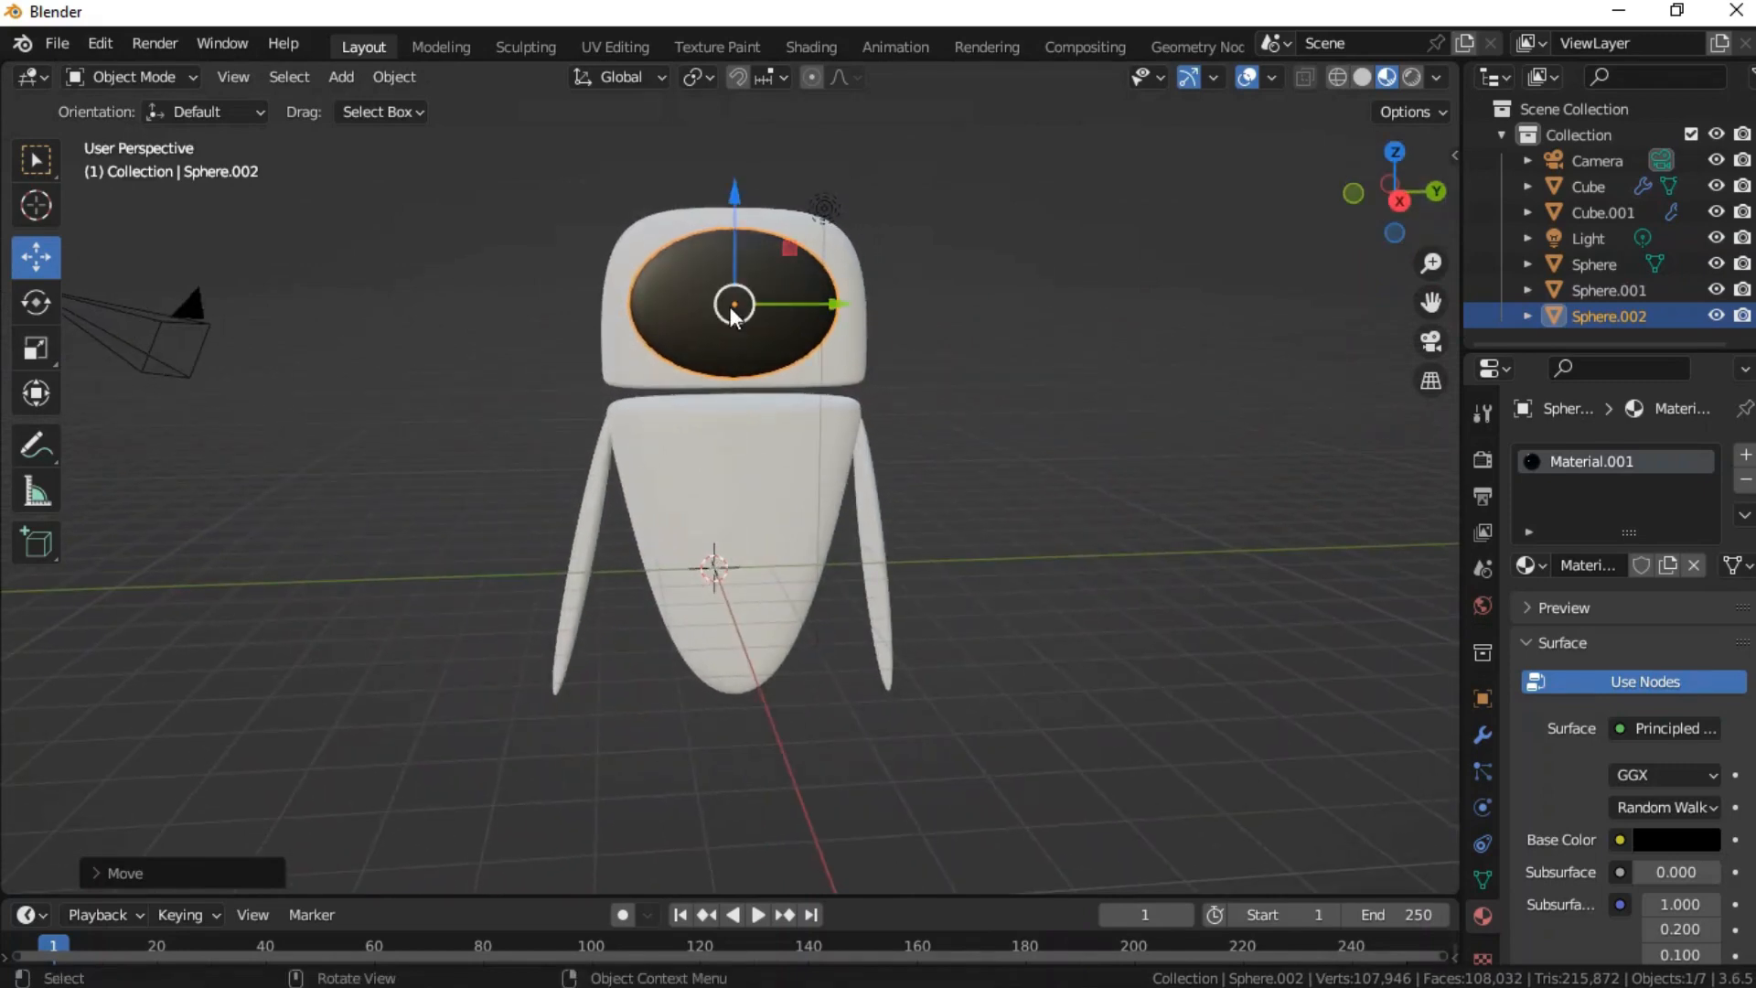
pyautogui.moveTo(719, 302); pyautogui.dragTo(726, 304)
pyautogui.hotkey('alt', 'a')
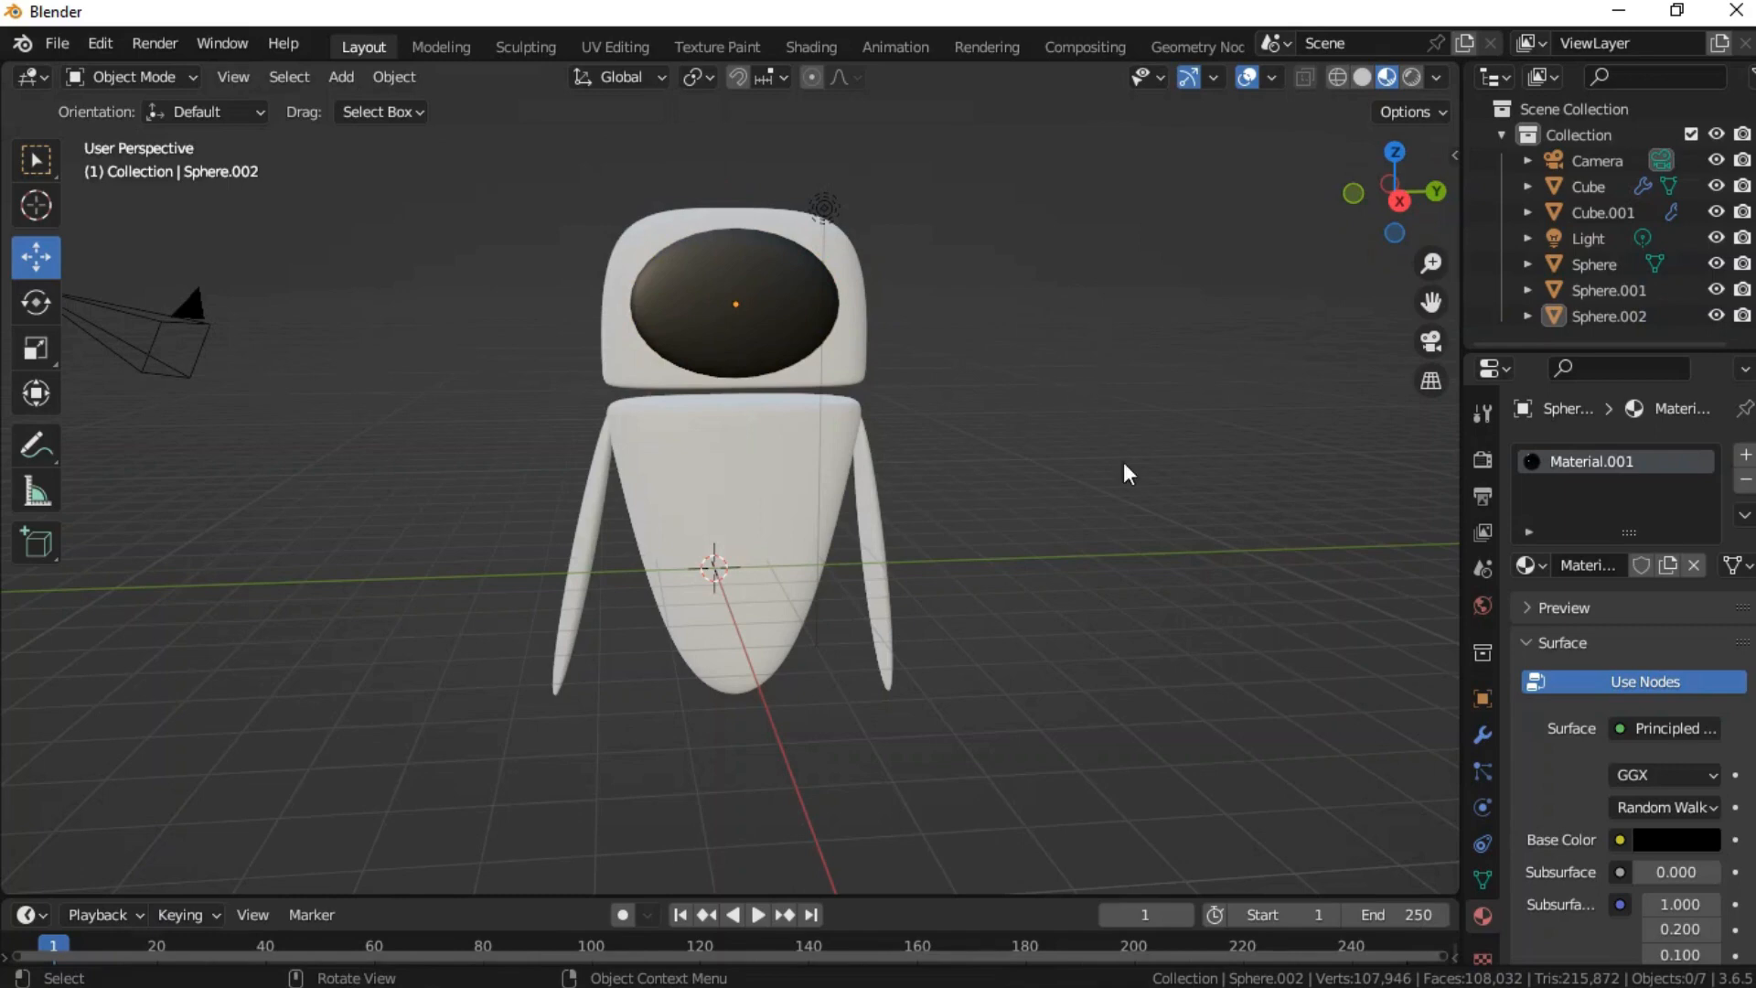
# - Add a UV sphere, place it in the empty space beside the head, and apply Shade Smooth
pyautogui.hotkey('shift', 'a')
pyautogui.moveTo(1127, 467)
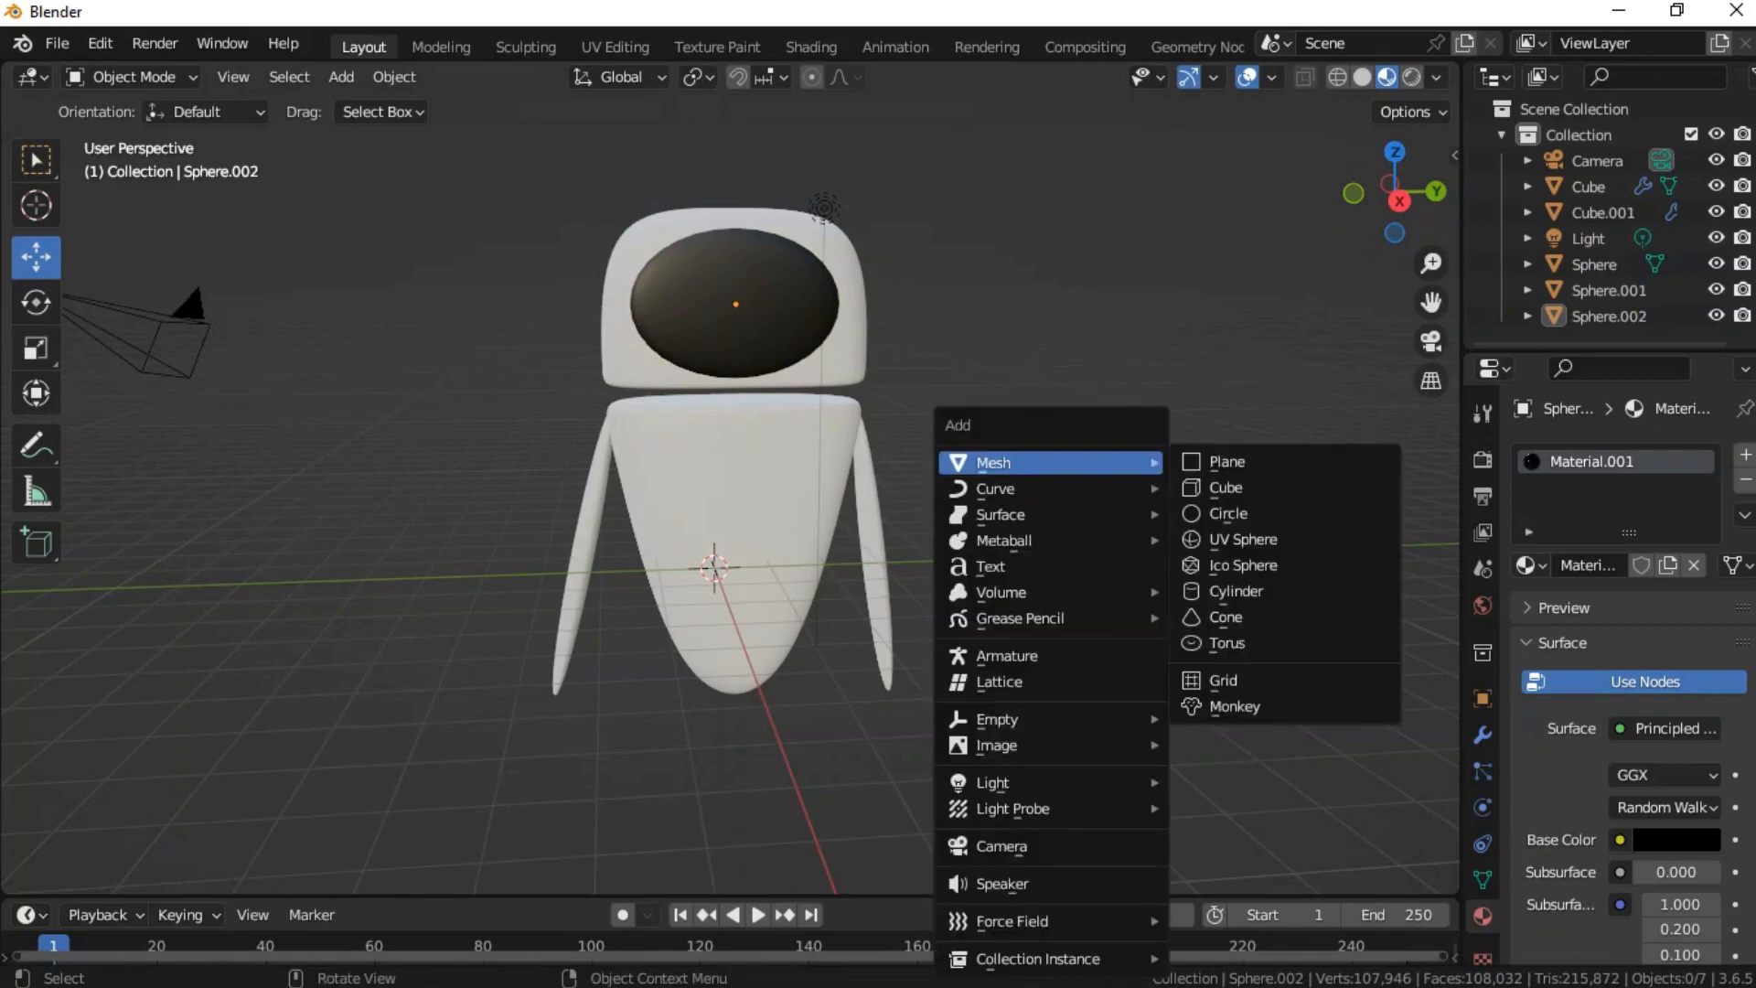
pyautogui.click(1242, 539)
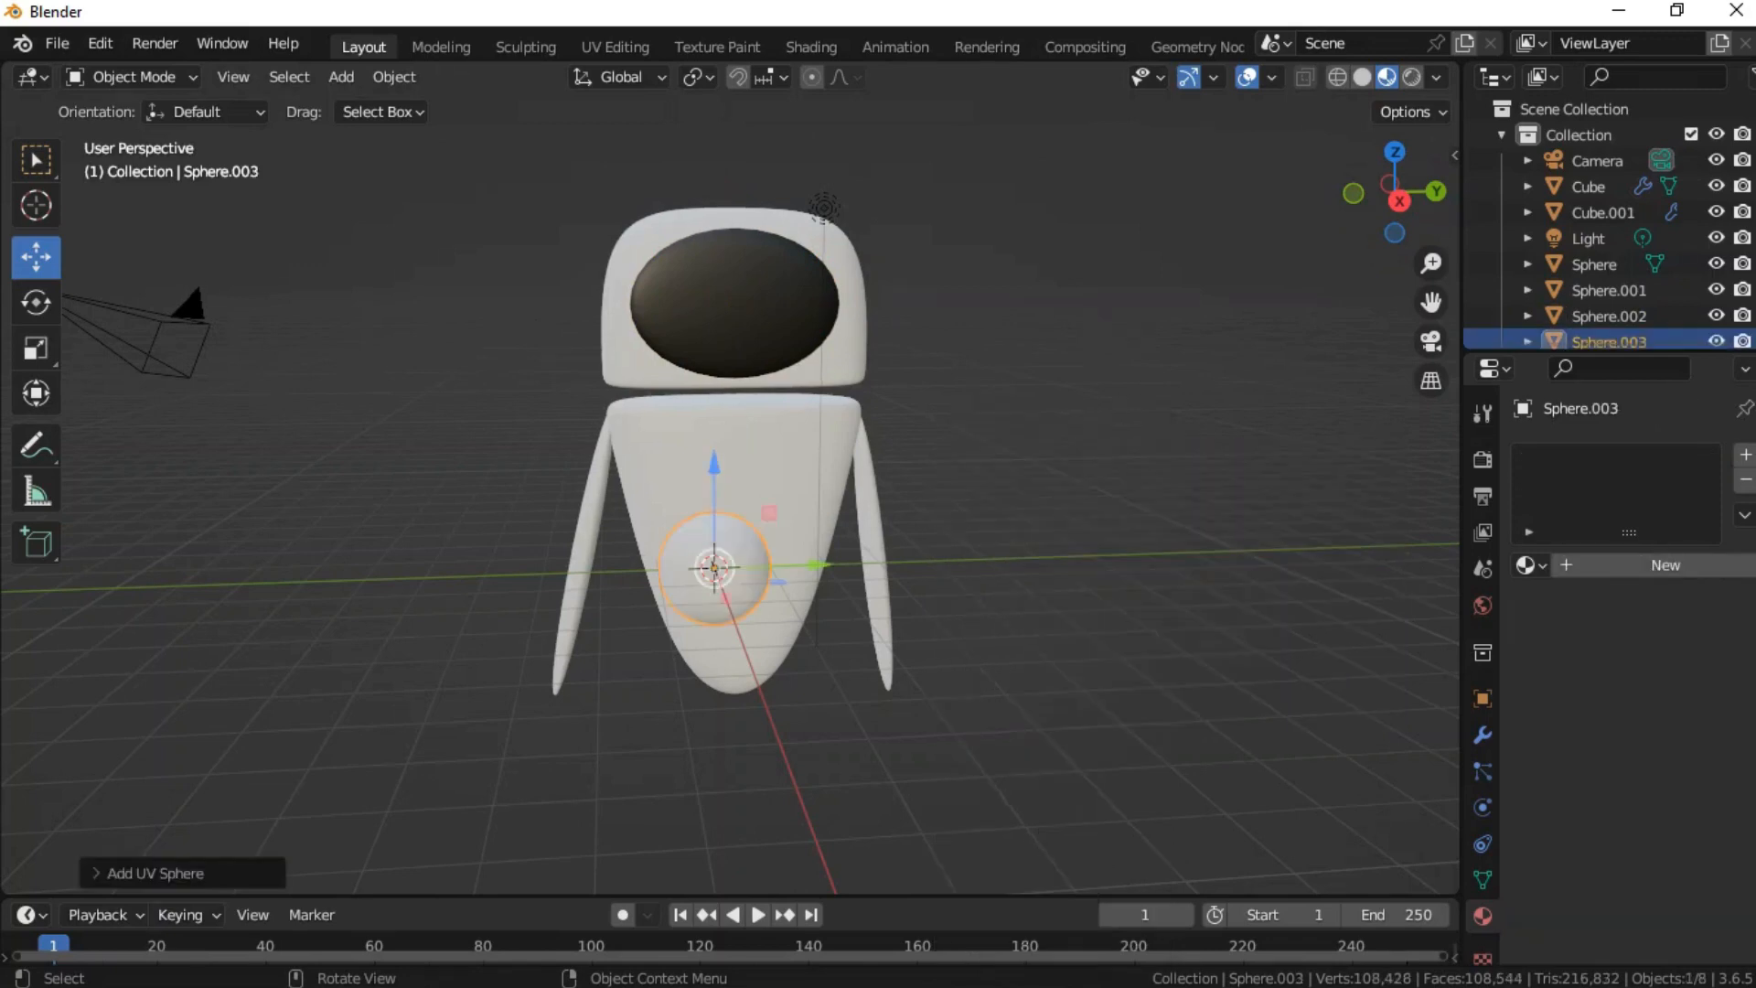
pyautogui.press('g')
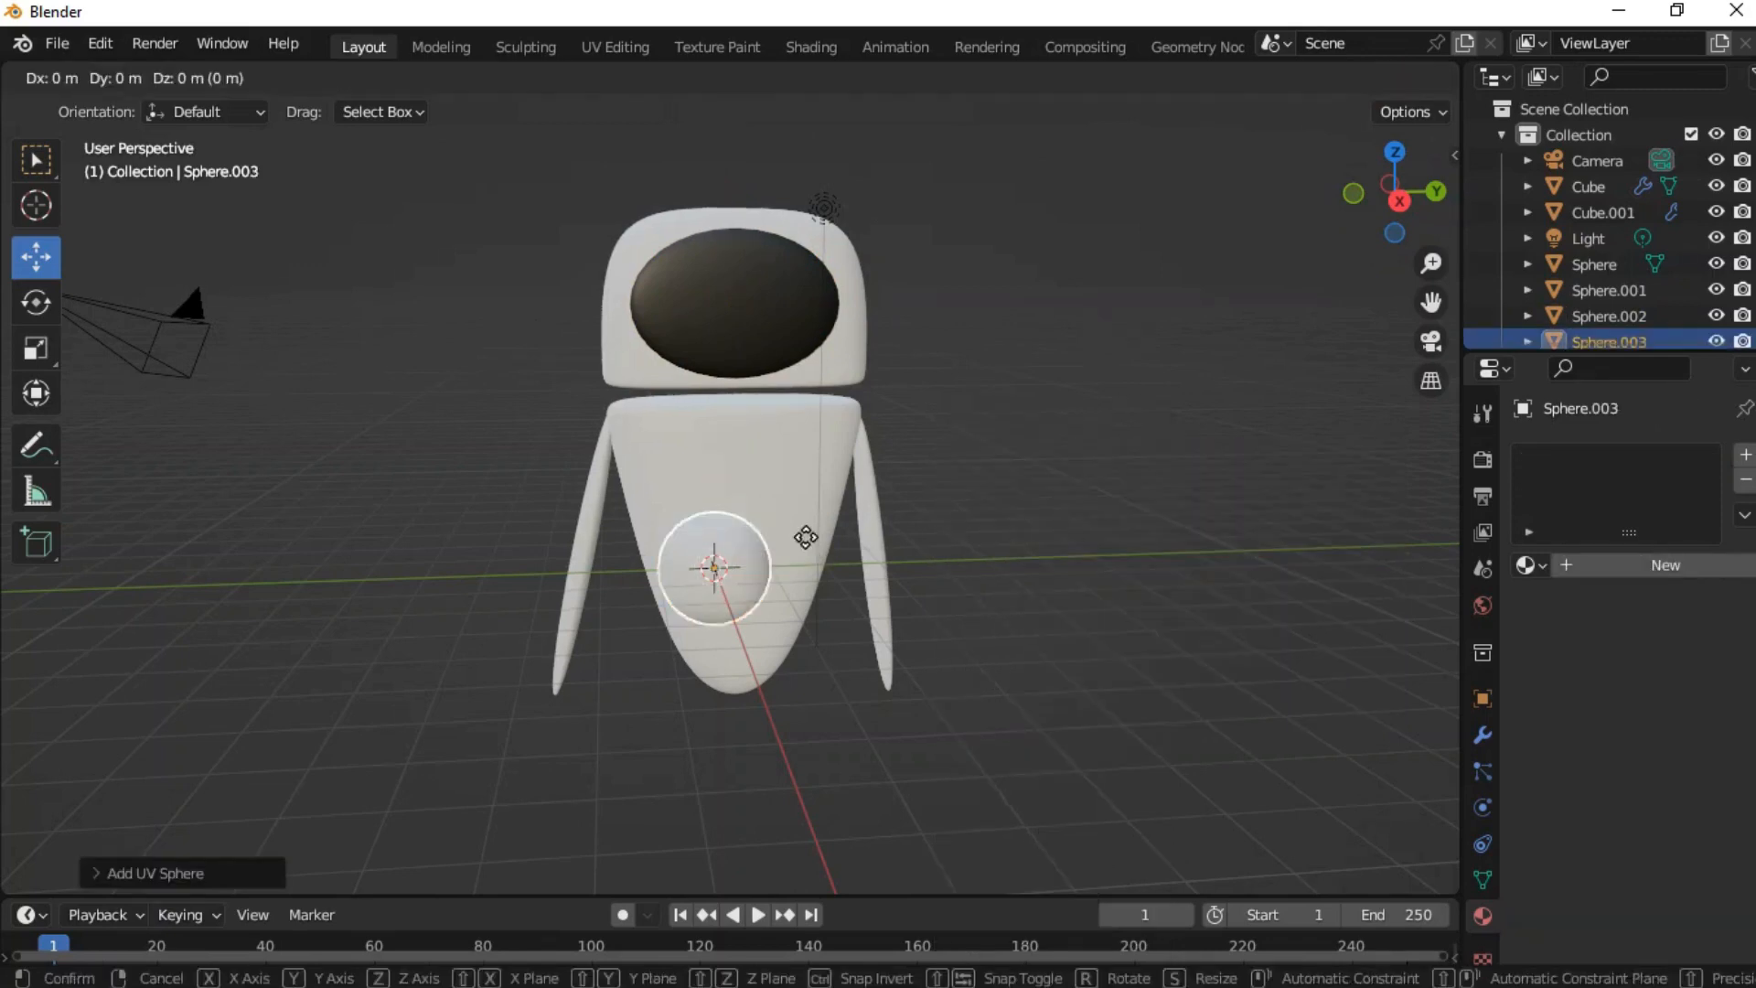
pyautogui.click(1189, 329)
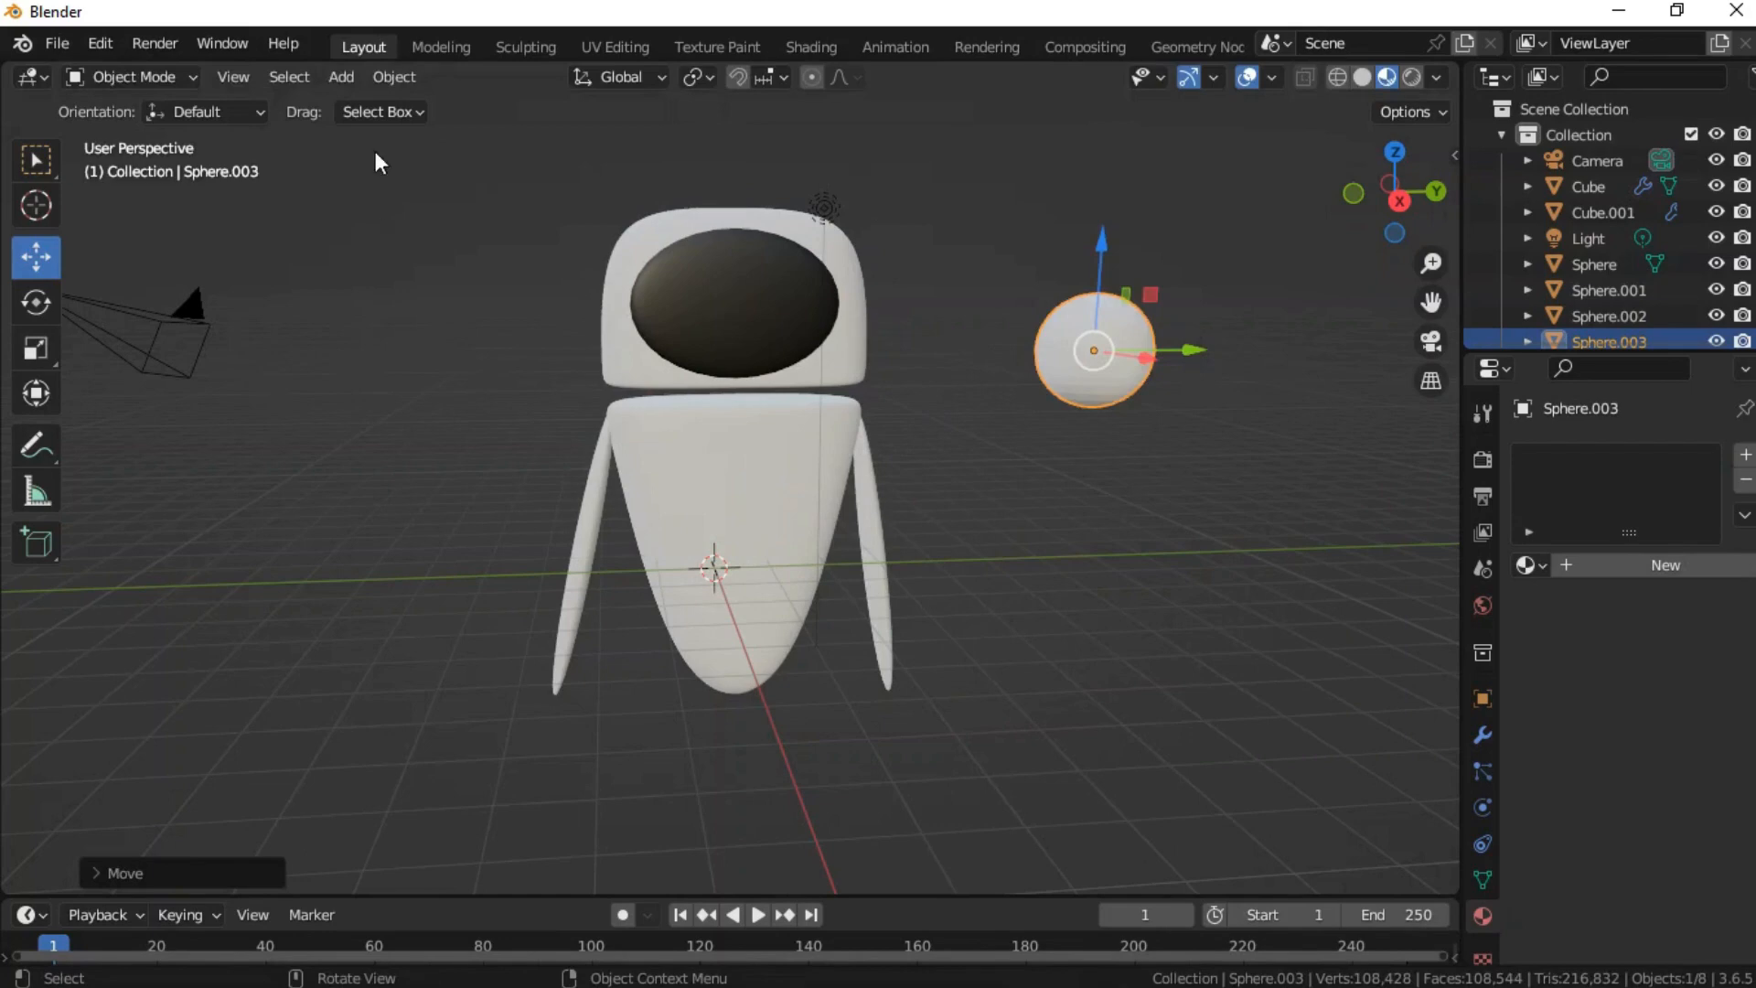
pyautogui.click(386, 80)
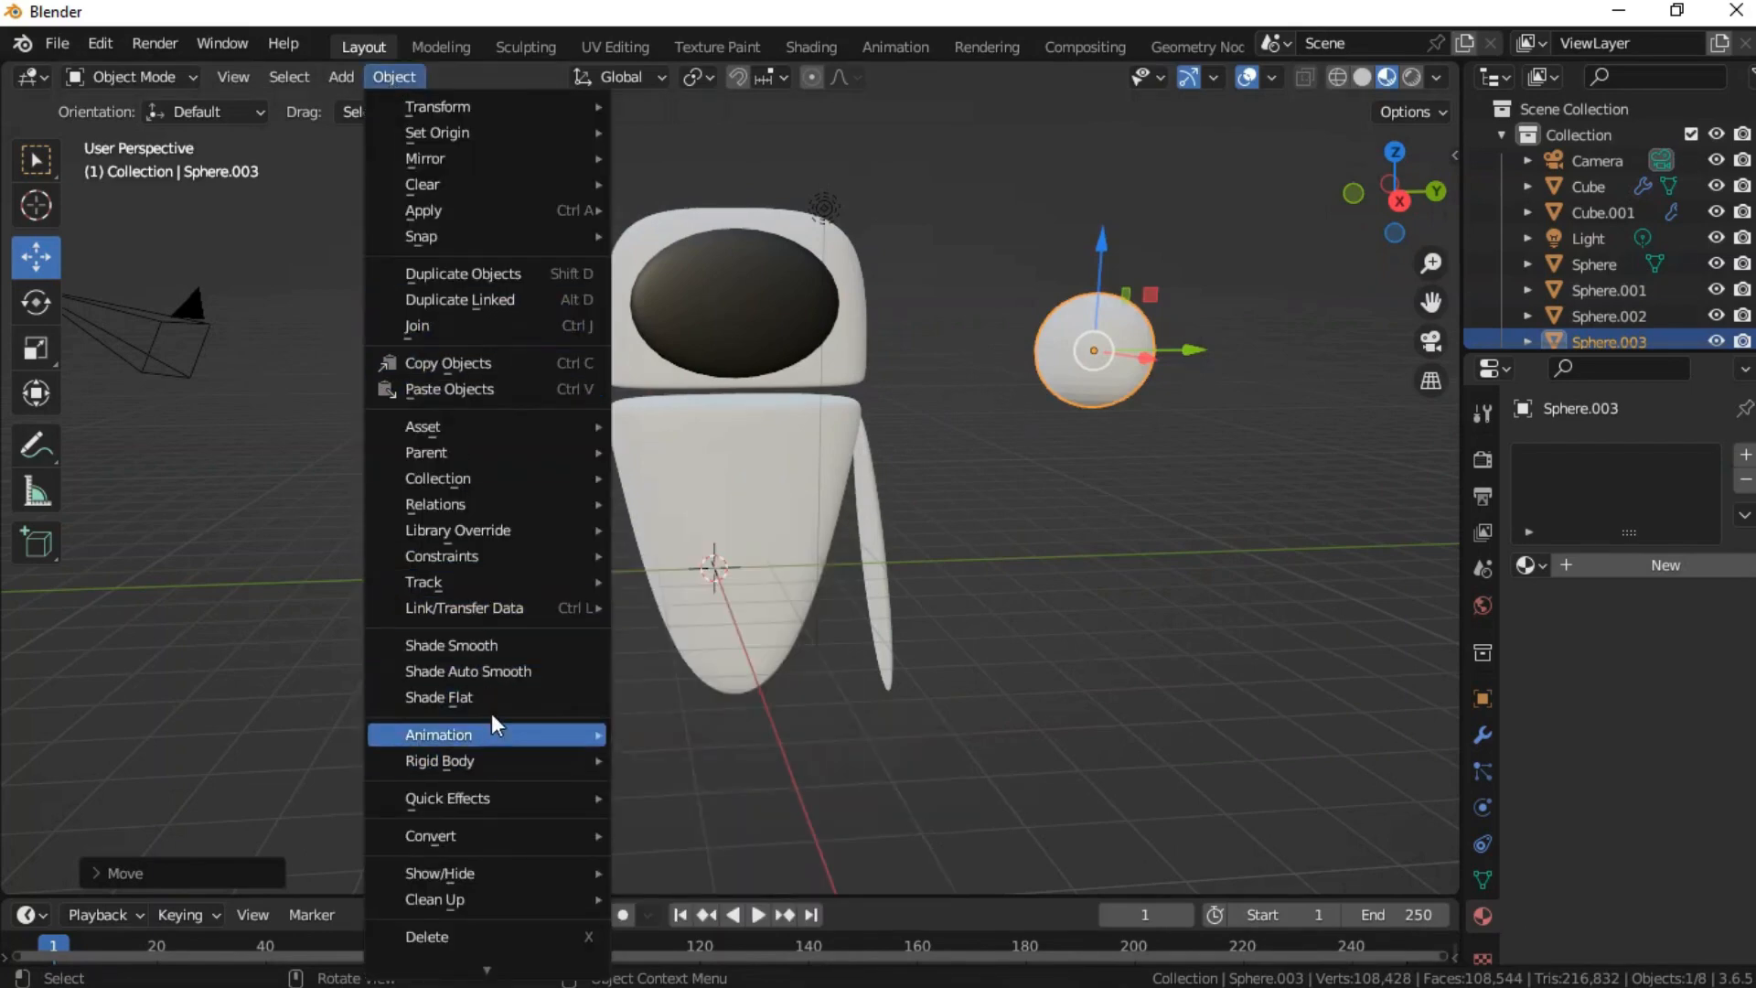
pyautogui.click(451, 646)
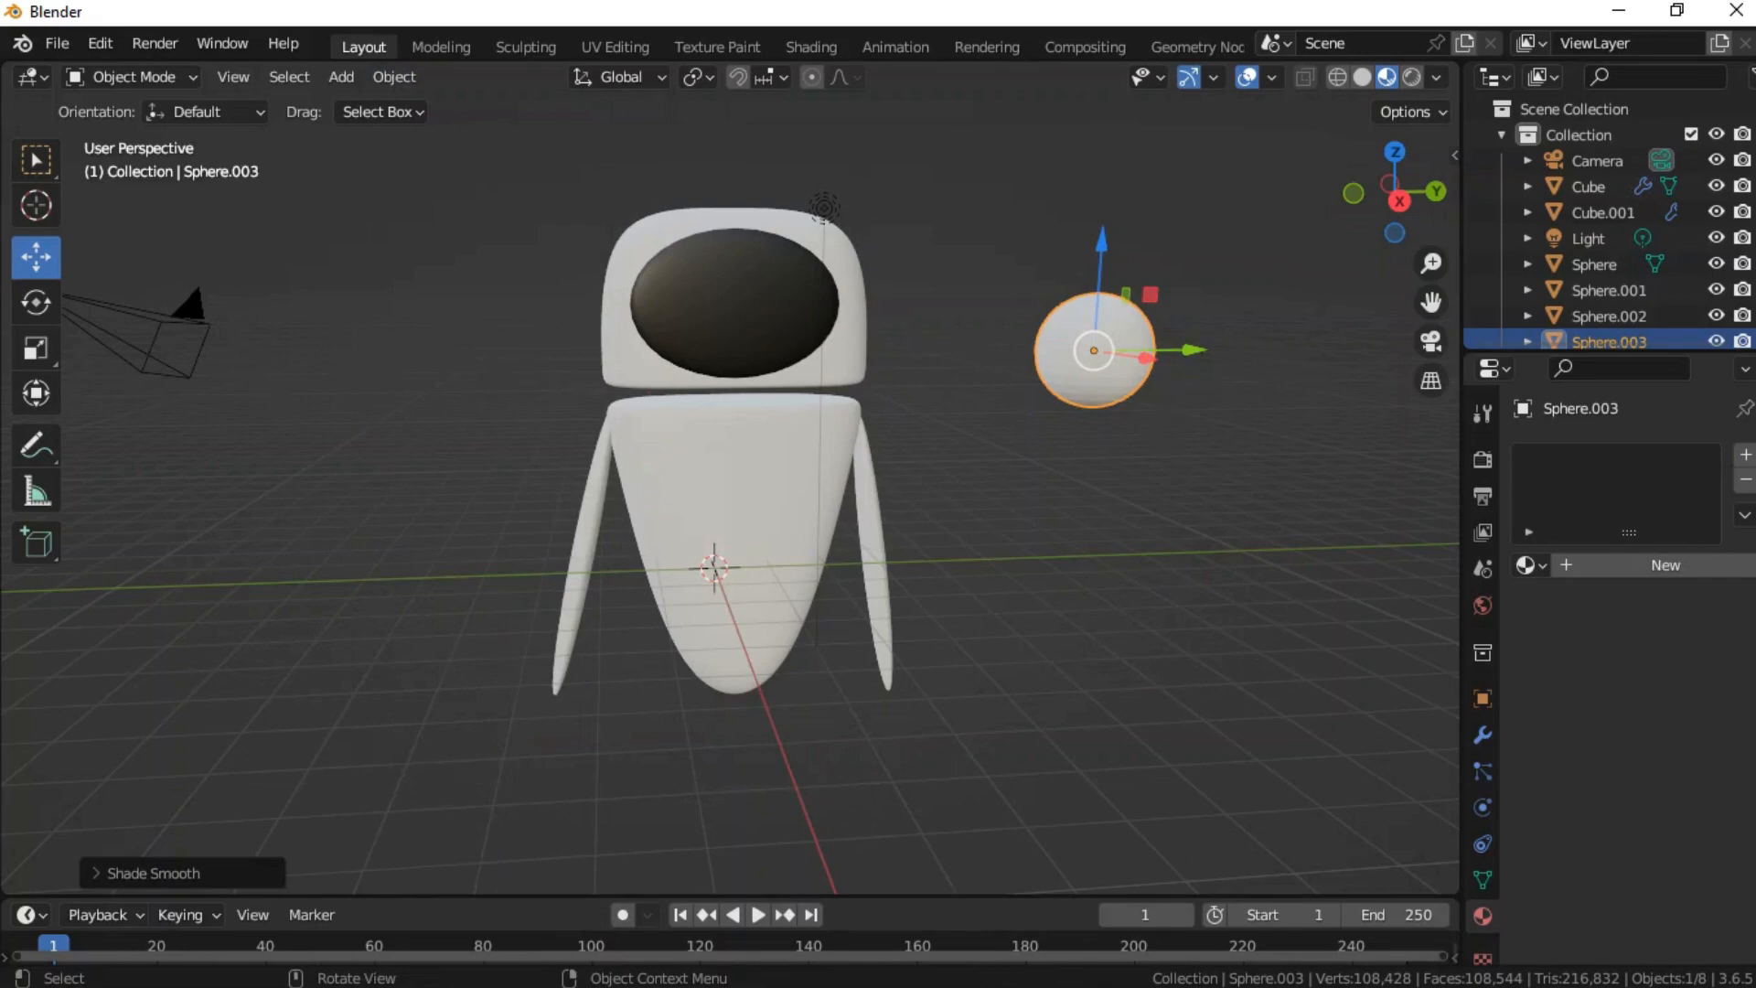
# - Shrink the new sphere along Y and Z together into a small, narrow oval
pyautogui.moveTo(1150, 298); pyautogui.dragTo(1151, 298)
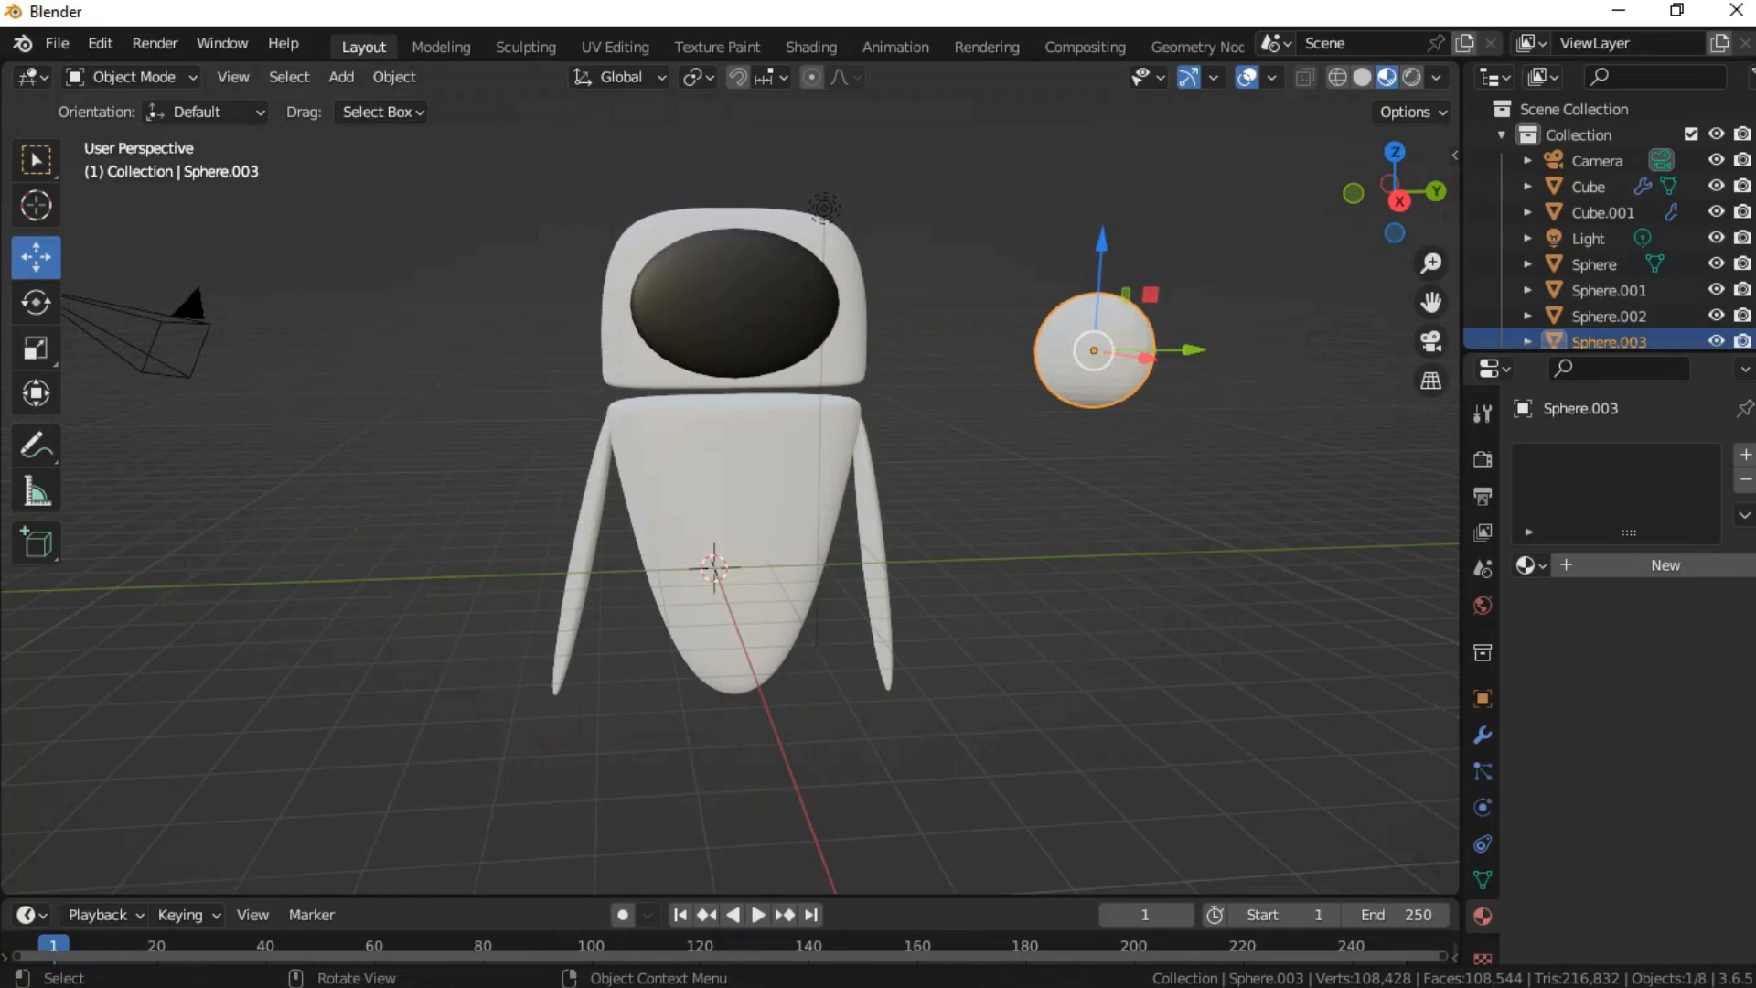
pyautogui.click(35, 348)
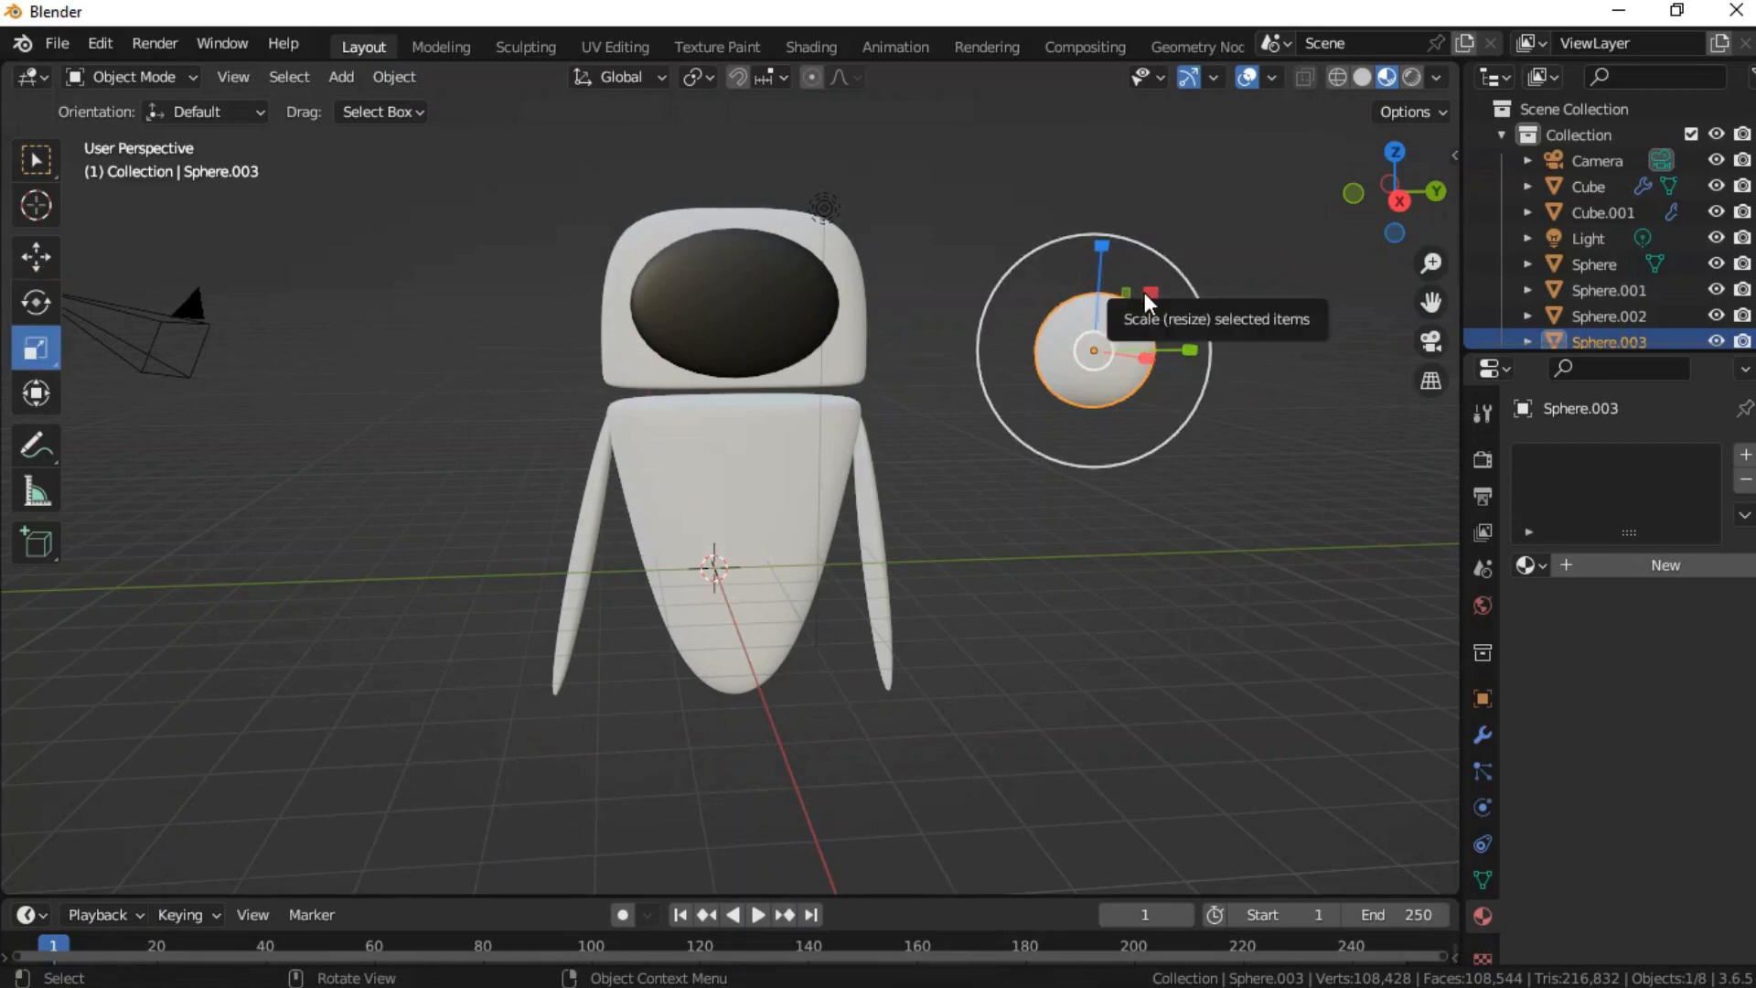
pyautogui.moveTo(1147, 303); pyautogui.dragTo(1109, 336)
pyautogui.click(1283, 546)
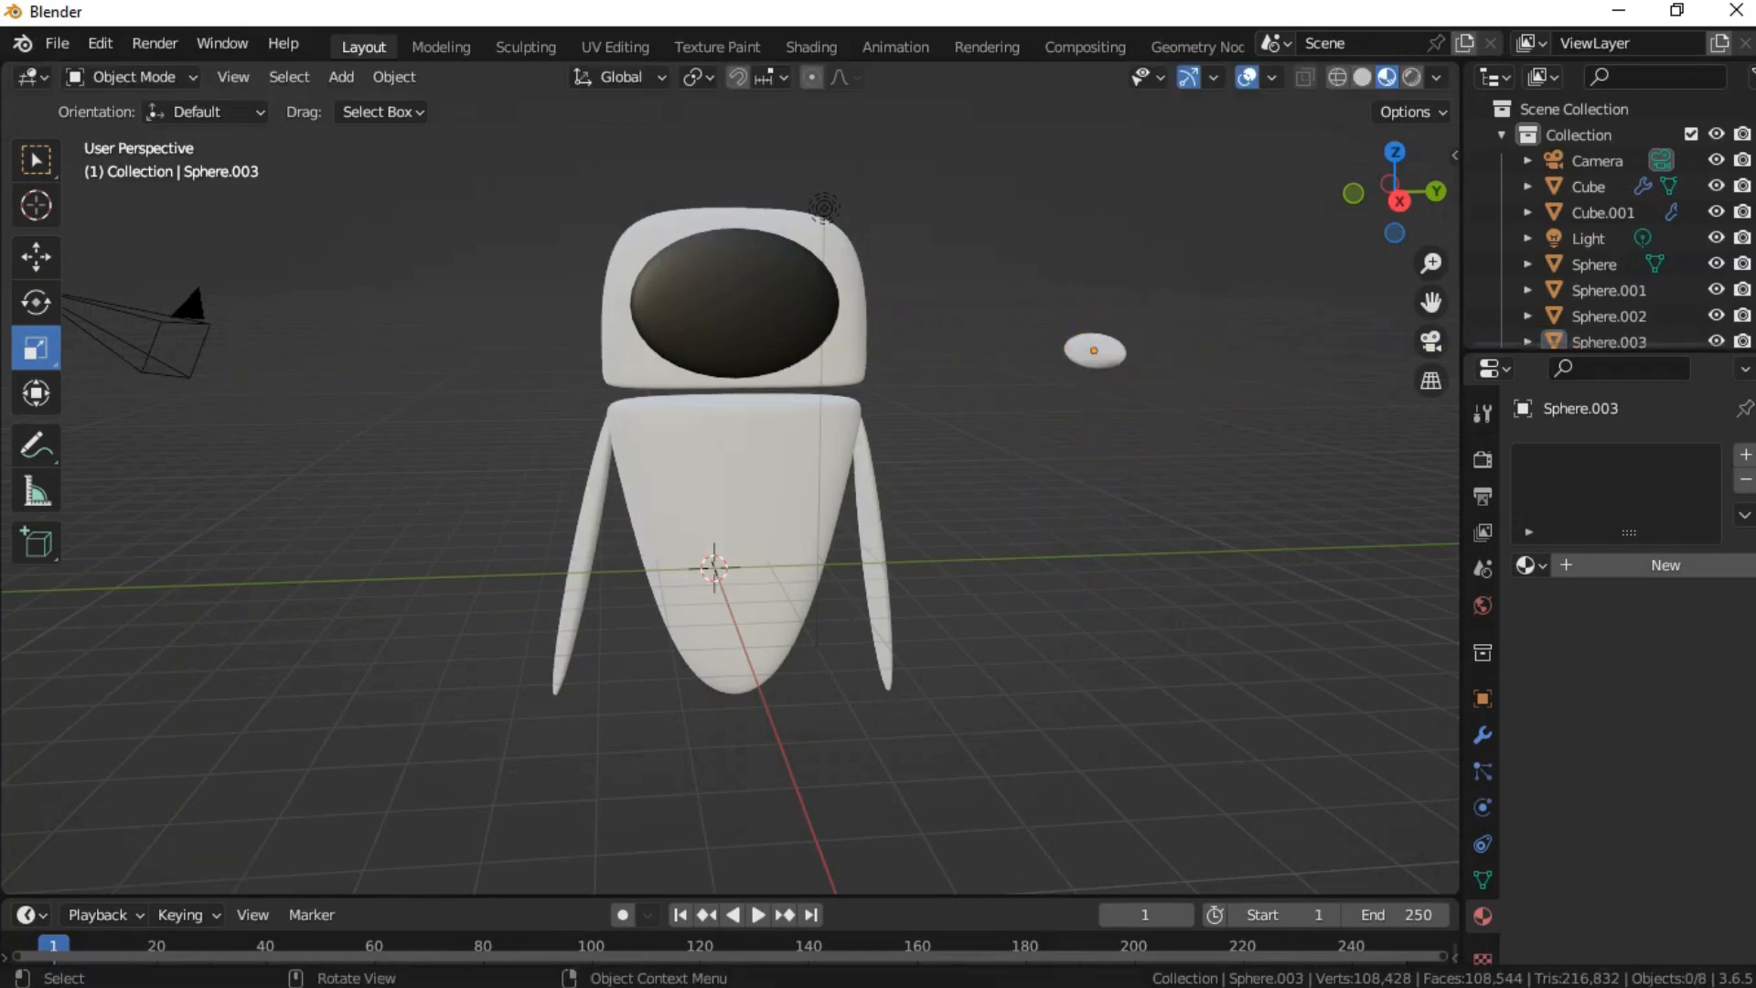
# - Give the small oval a new material with a blue base color of hue 0.669, saturation 0.992 and value 0.800
pyautogui.click(1097, 361)
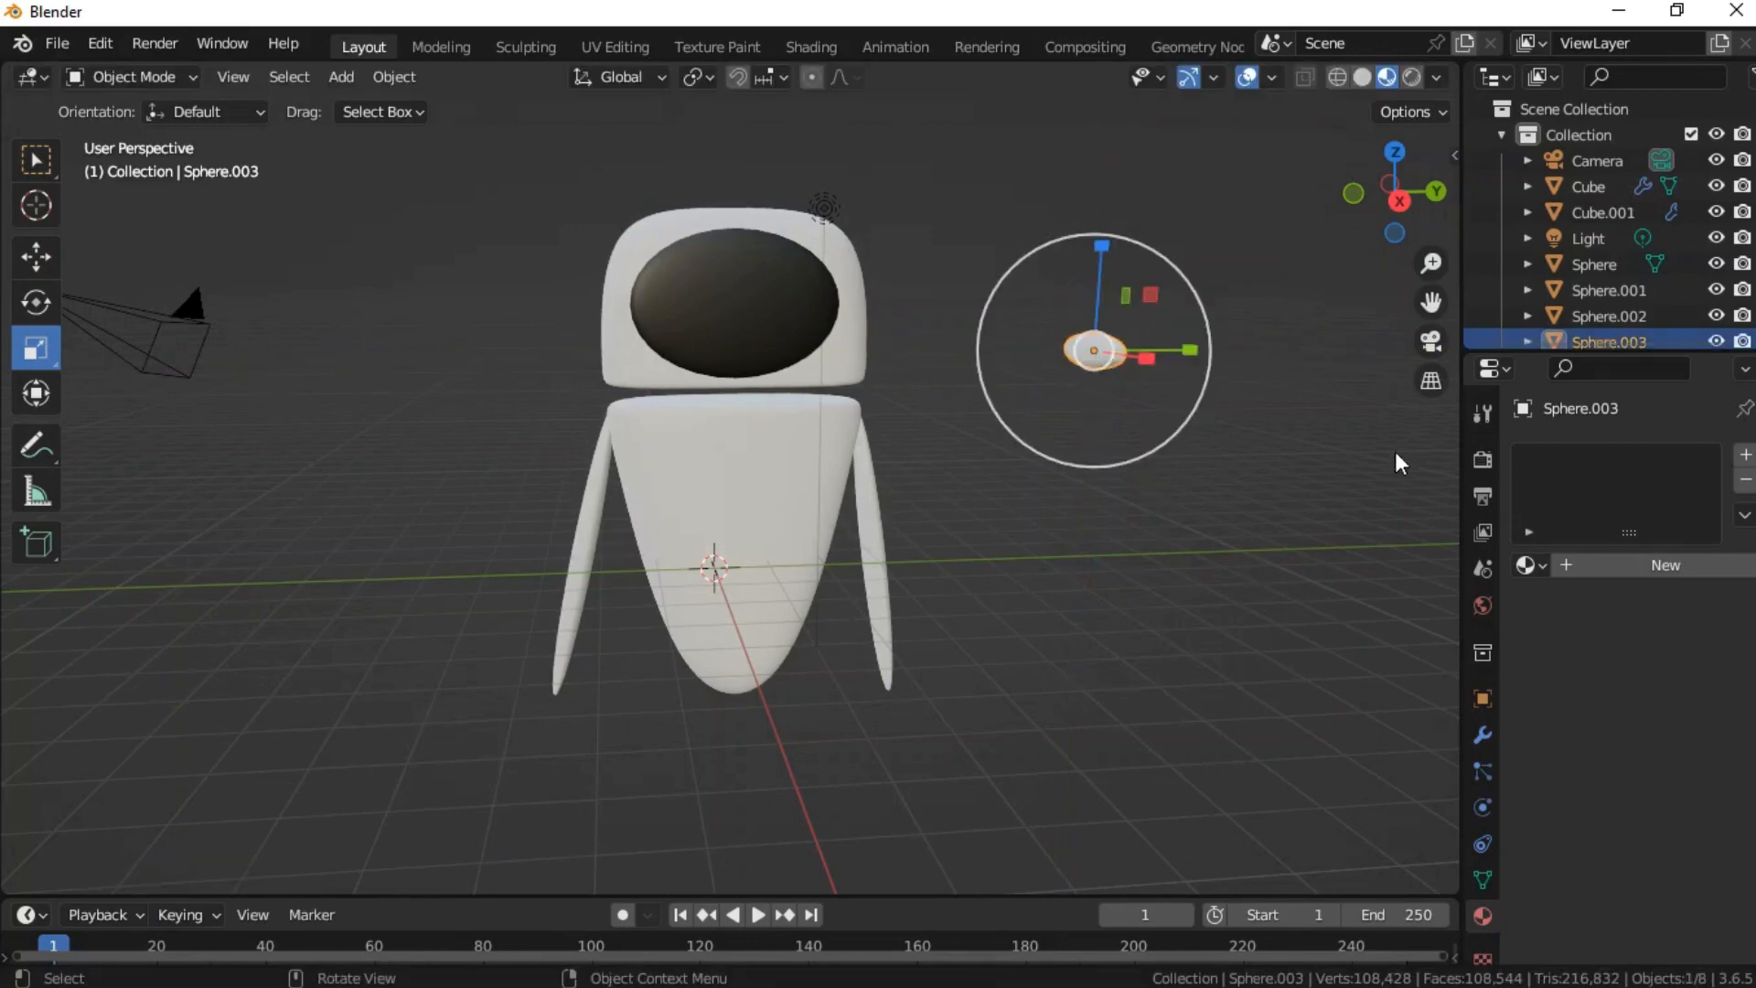
pyautogui.click(1591, 569)
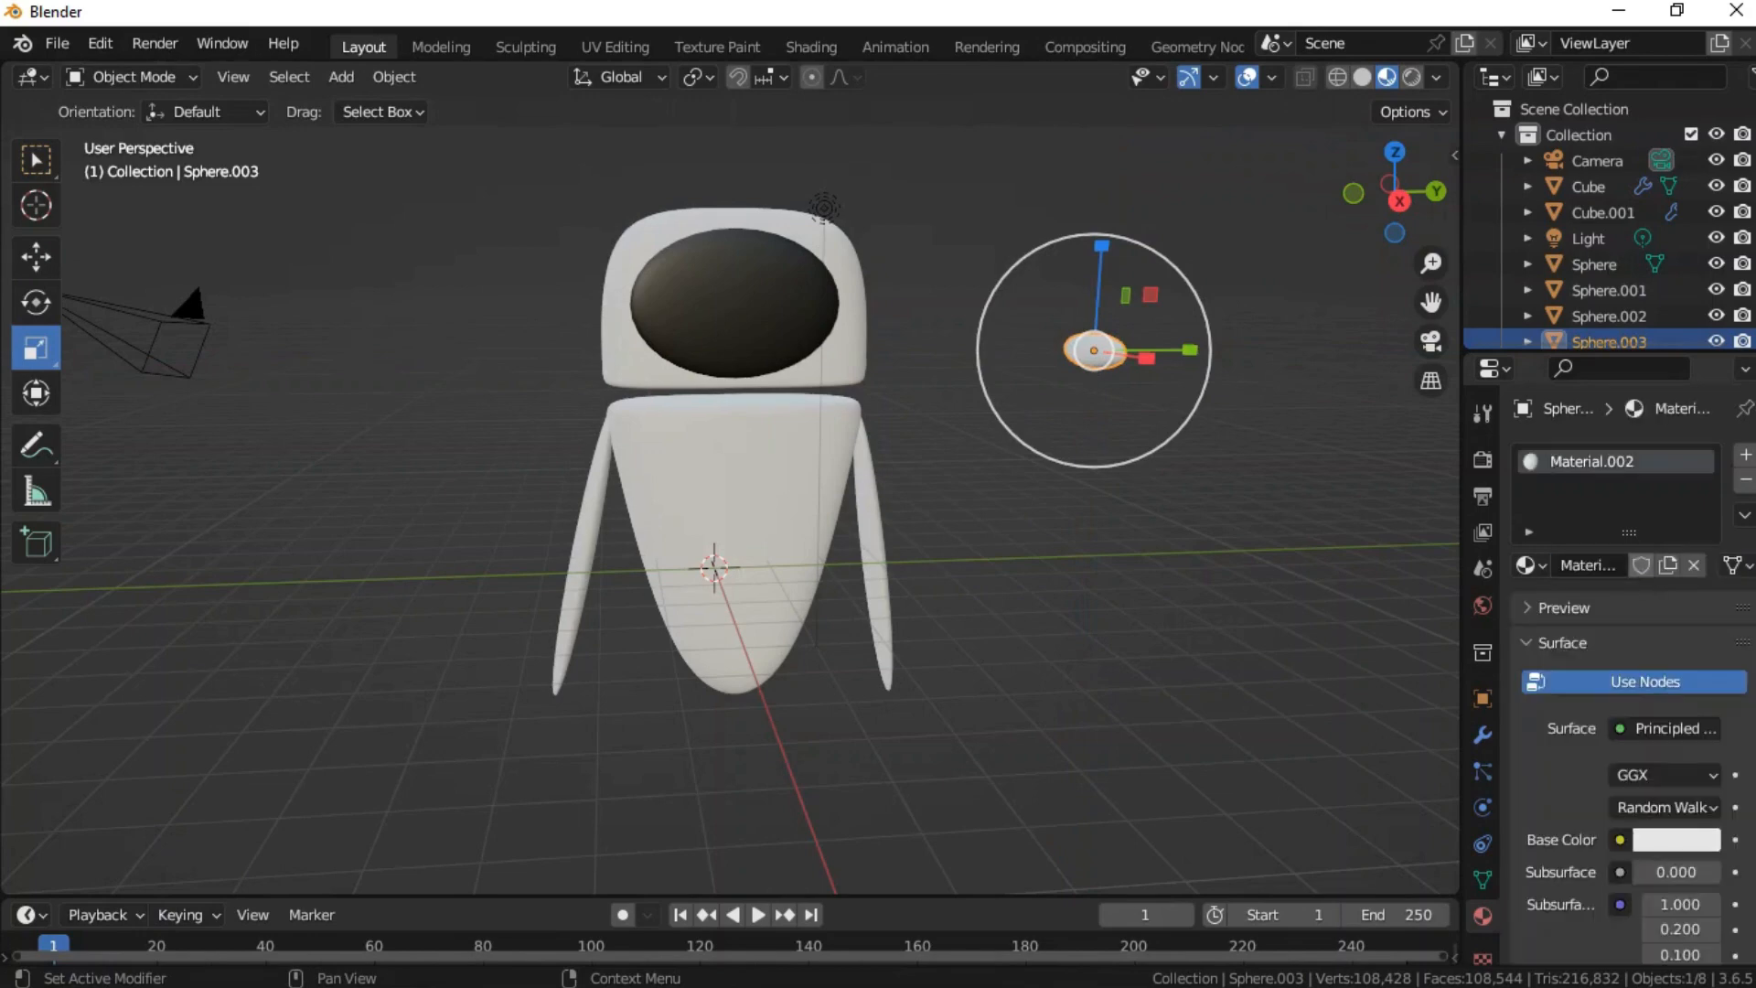
pyautogui.click(1672, 839)
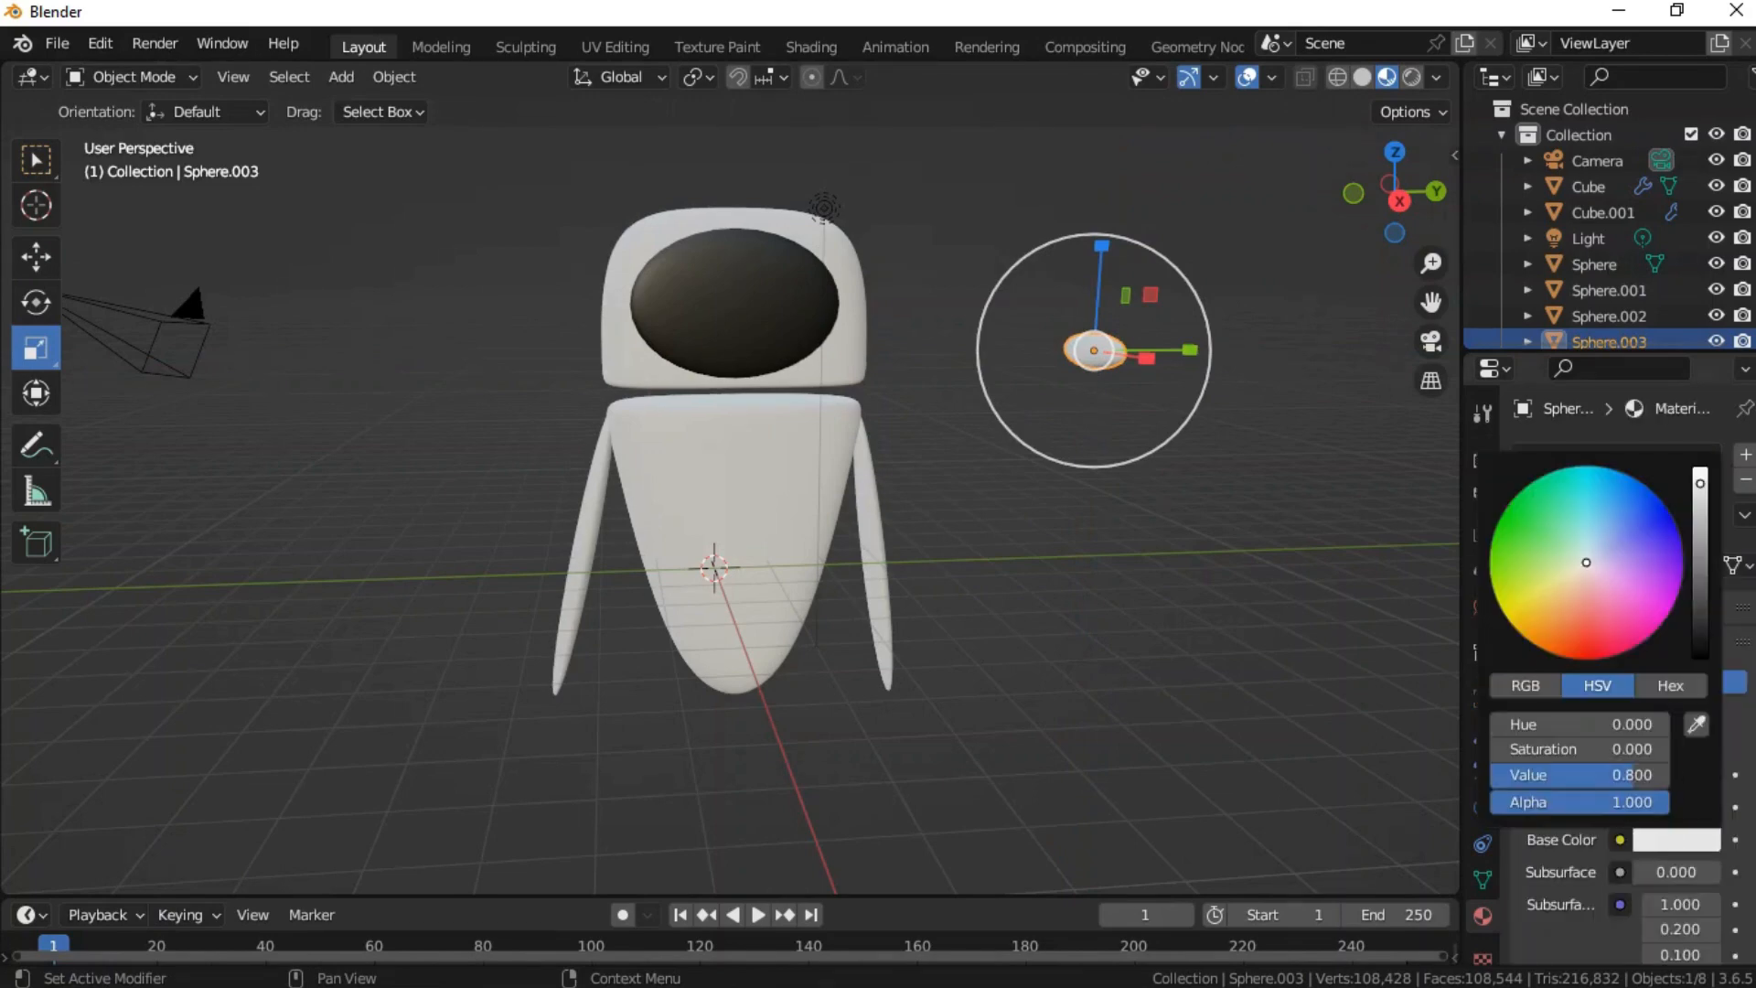
pyautogui.click(1666, 523)
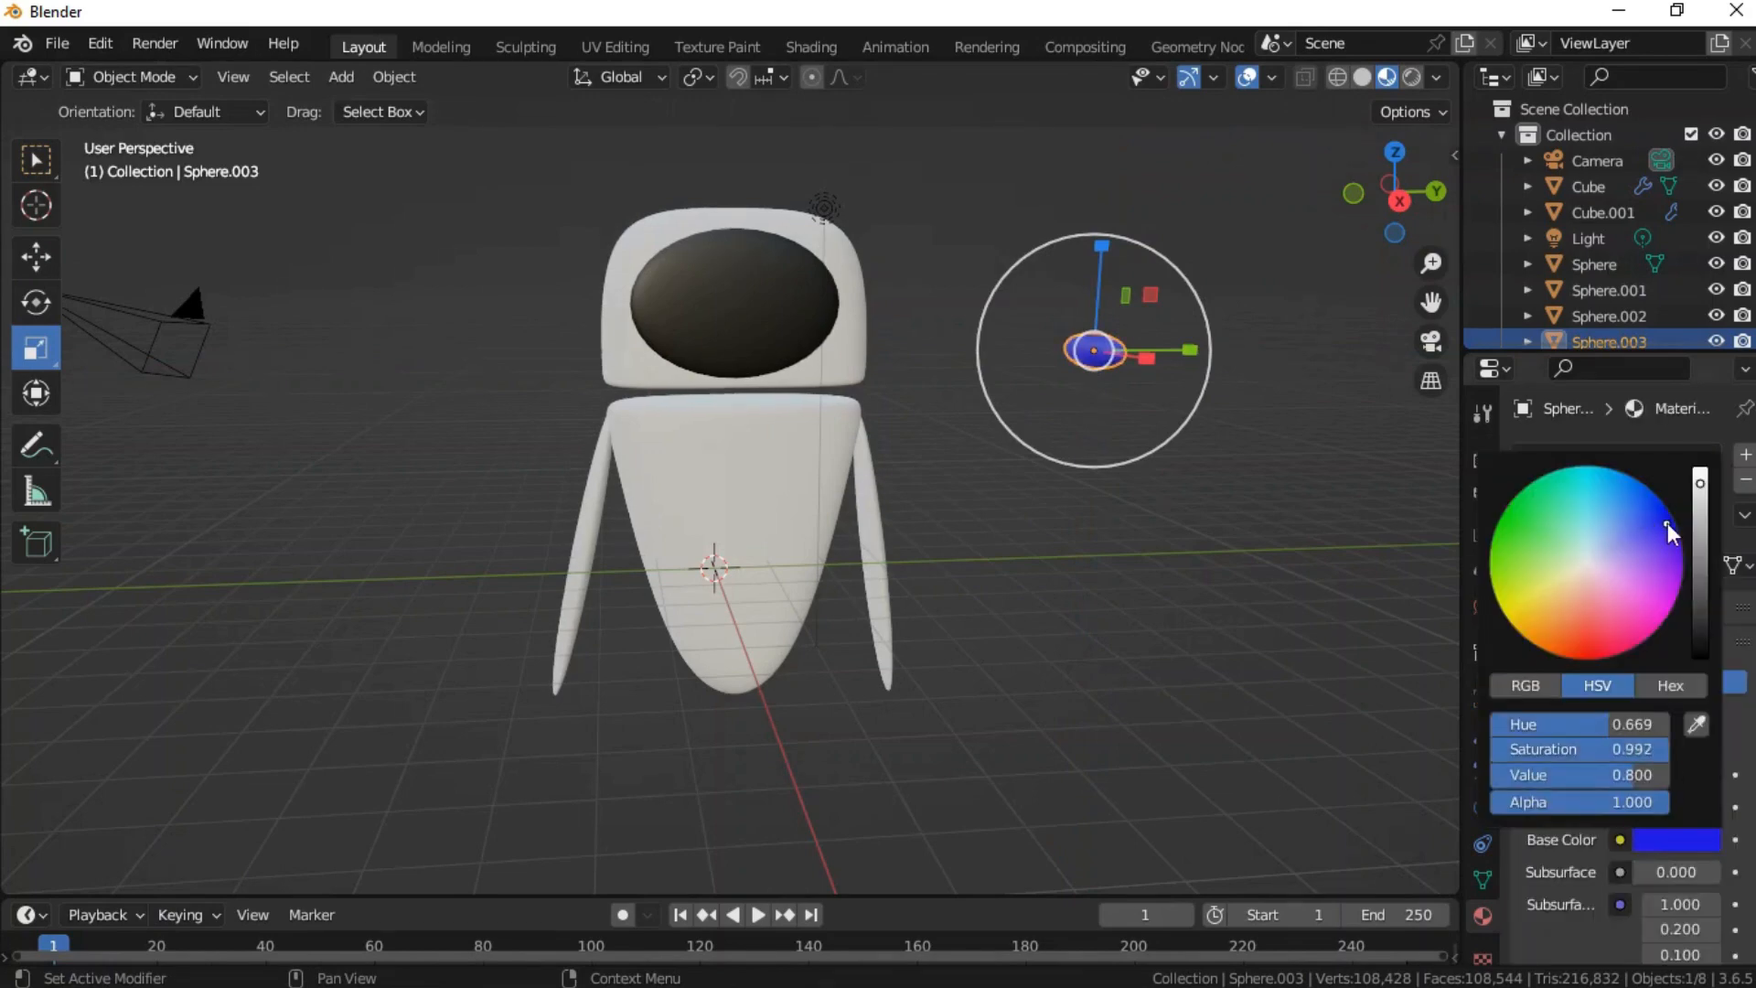
pyautogui.click(1267, 532)
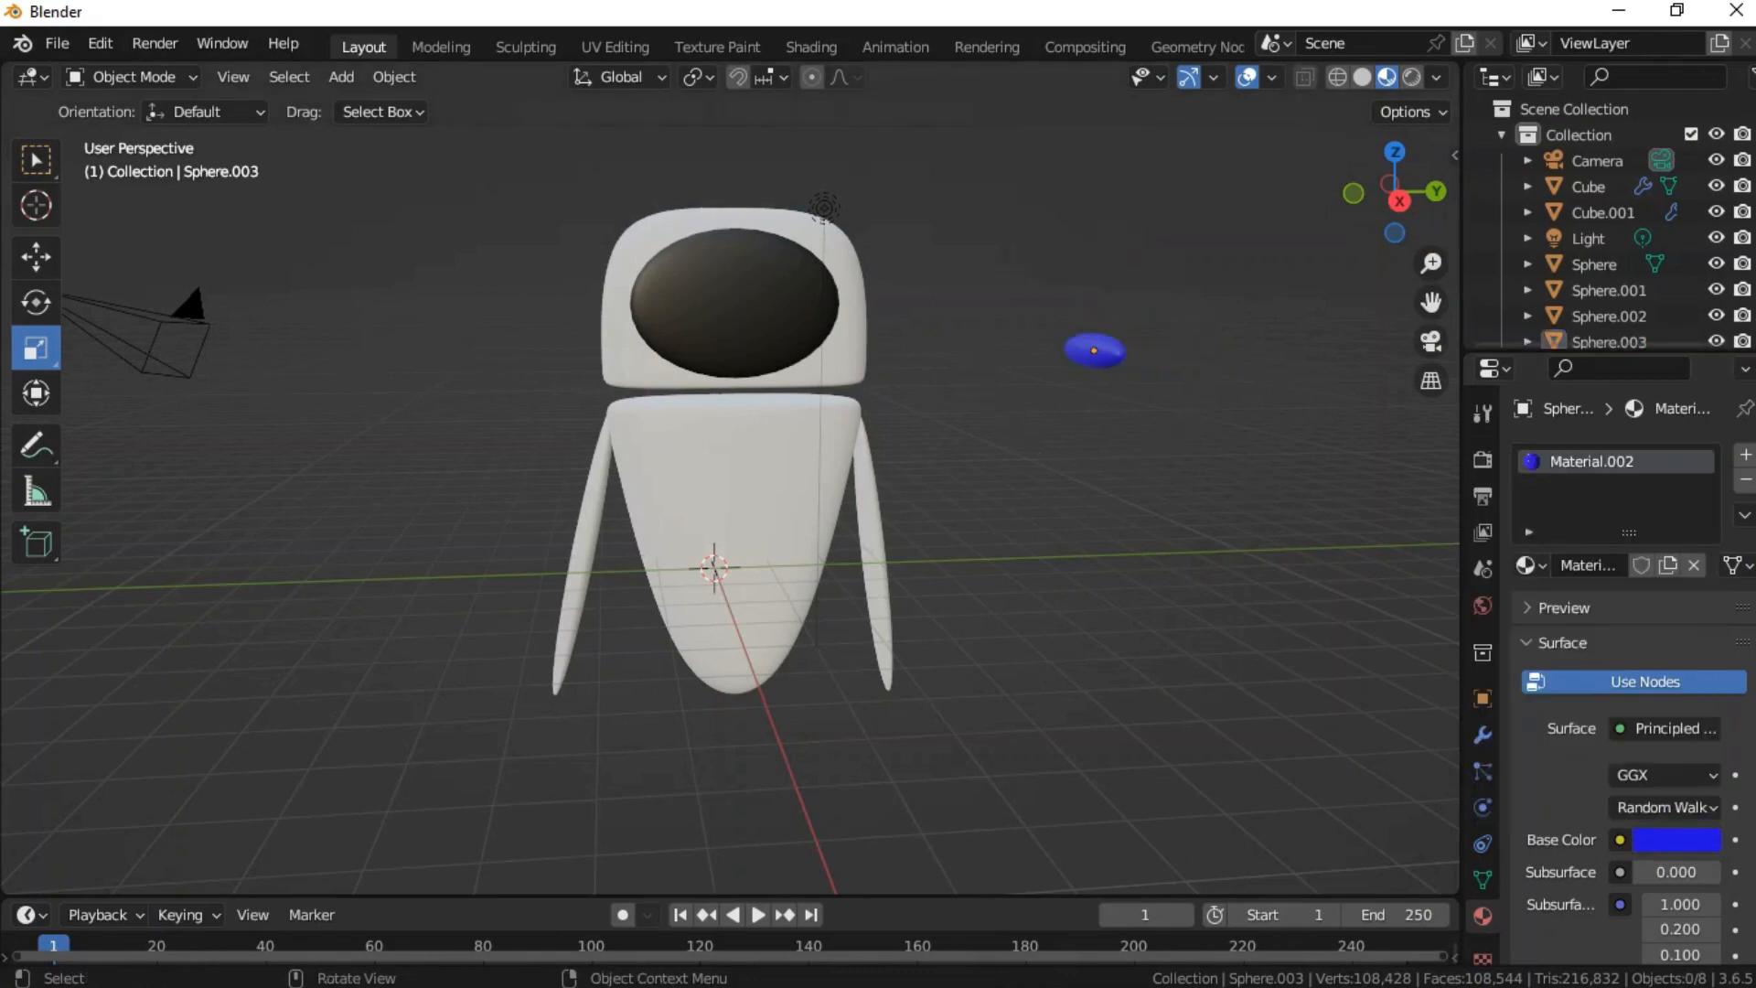
# - Shrink the small blue oval along X until its depth matches its narrow thickness
pyautogui.moveTo(1441, 196); pyautogui.dragTo(1423, 281)
pyautogui.moveTo(1417, 217); pyautogui.dragTo(1509, 209)
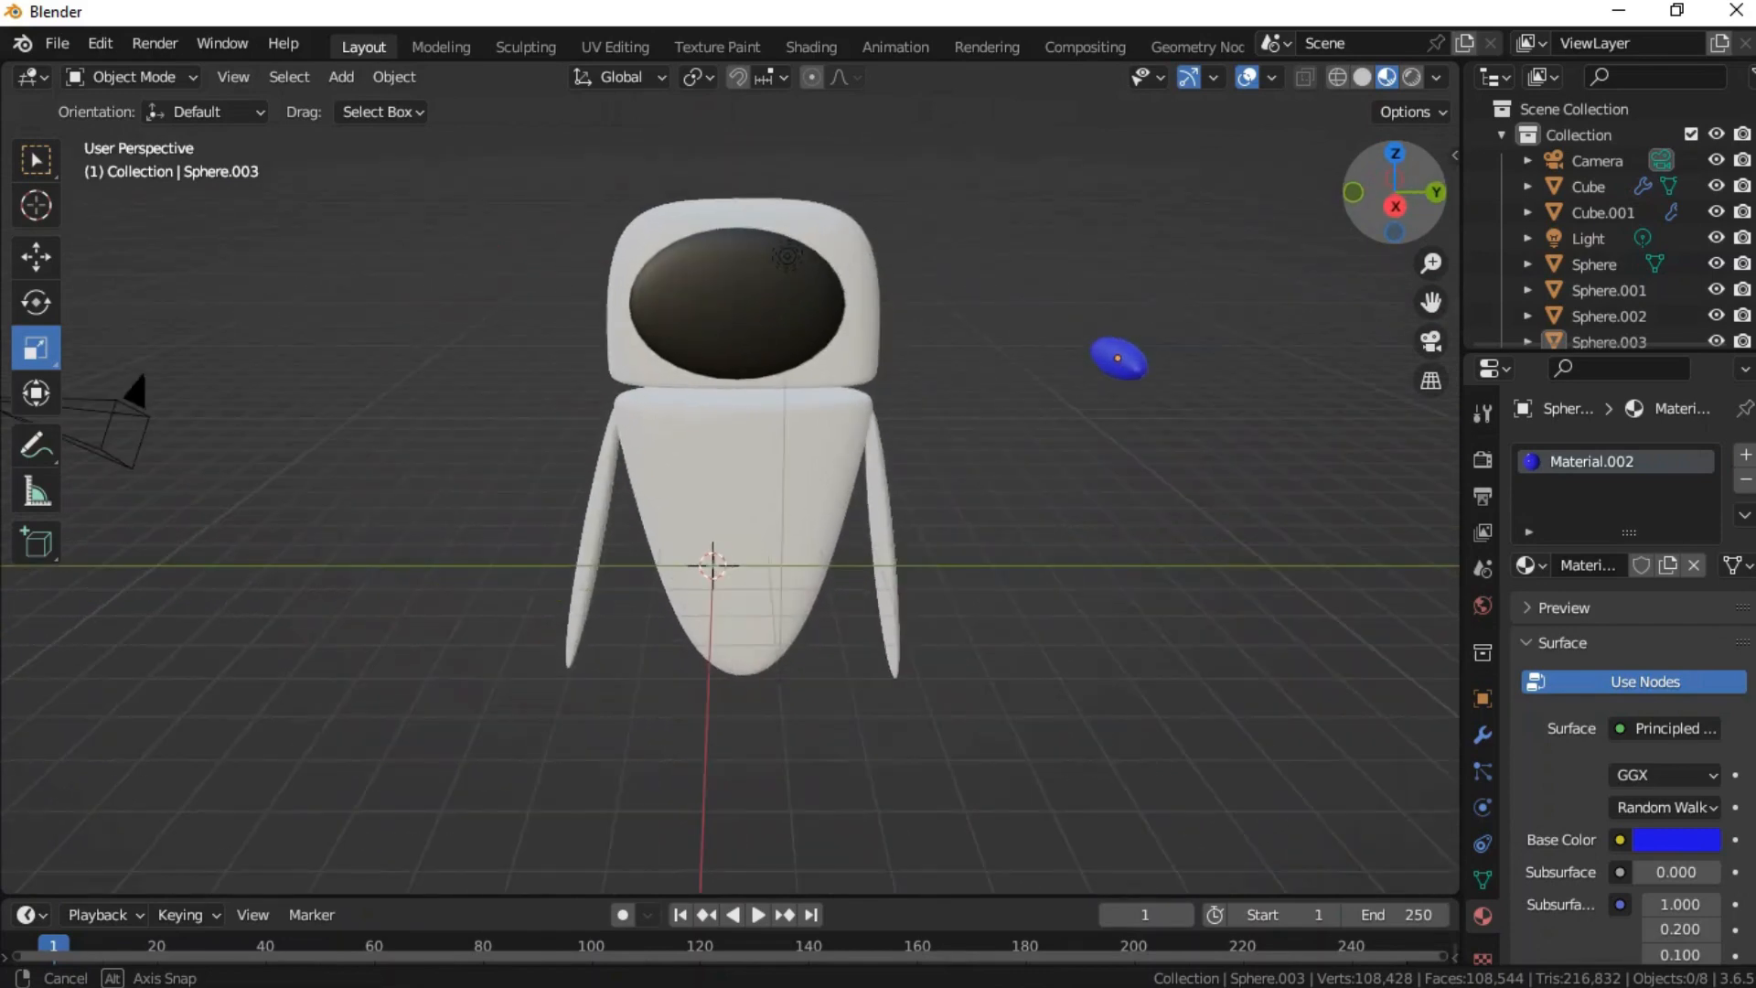
pyautogui.click(1119, 361)
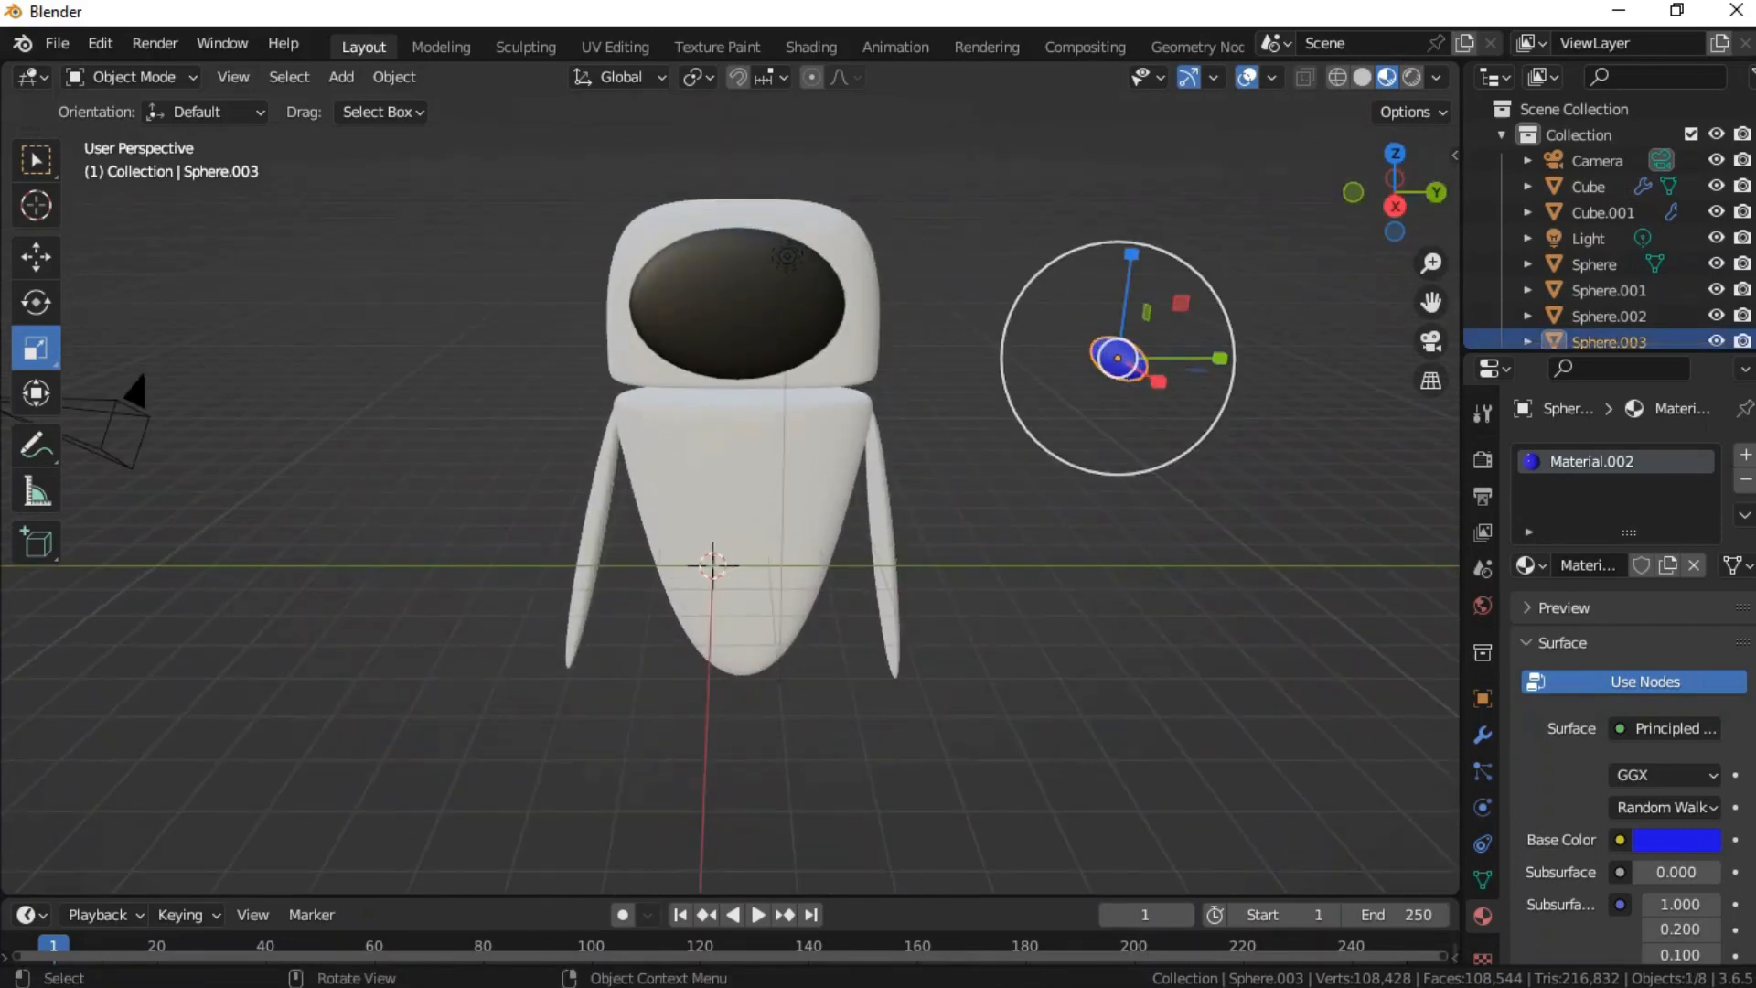
pyautogui.moveTo(1438, 196); pyautogui.dragTo(1292, 419)
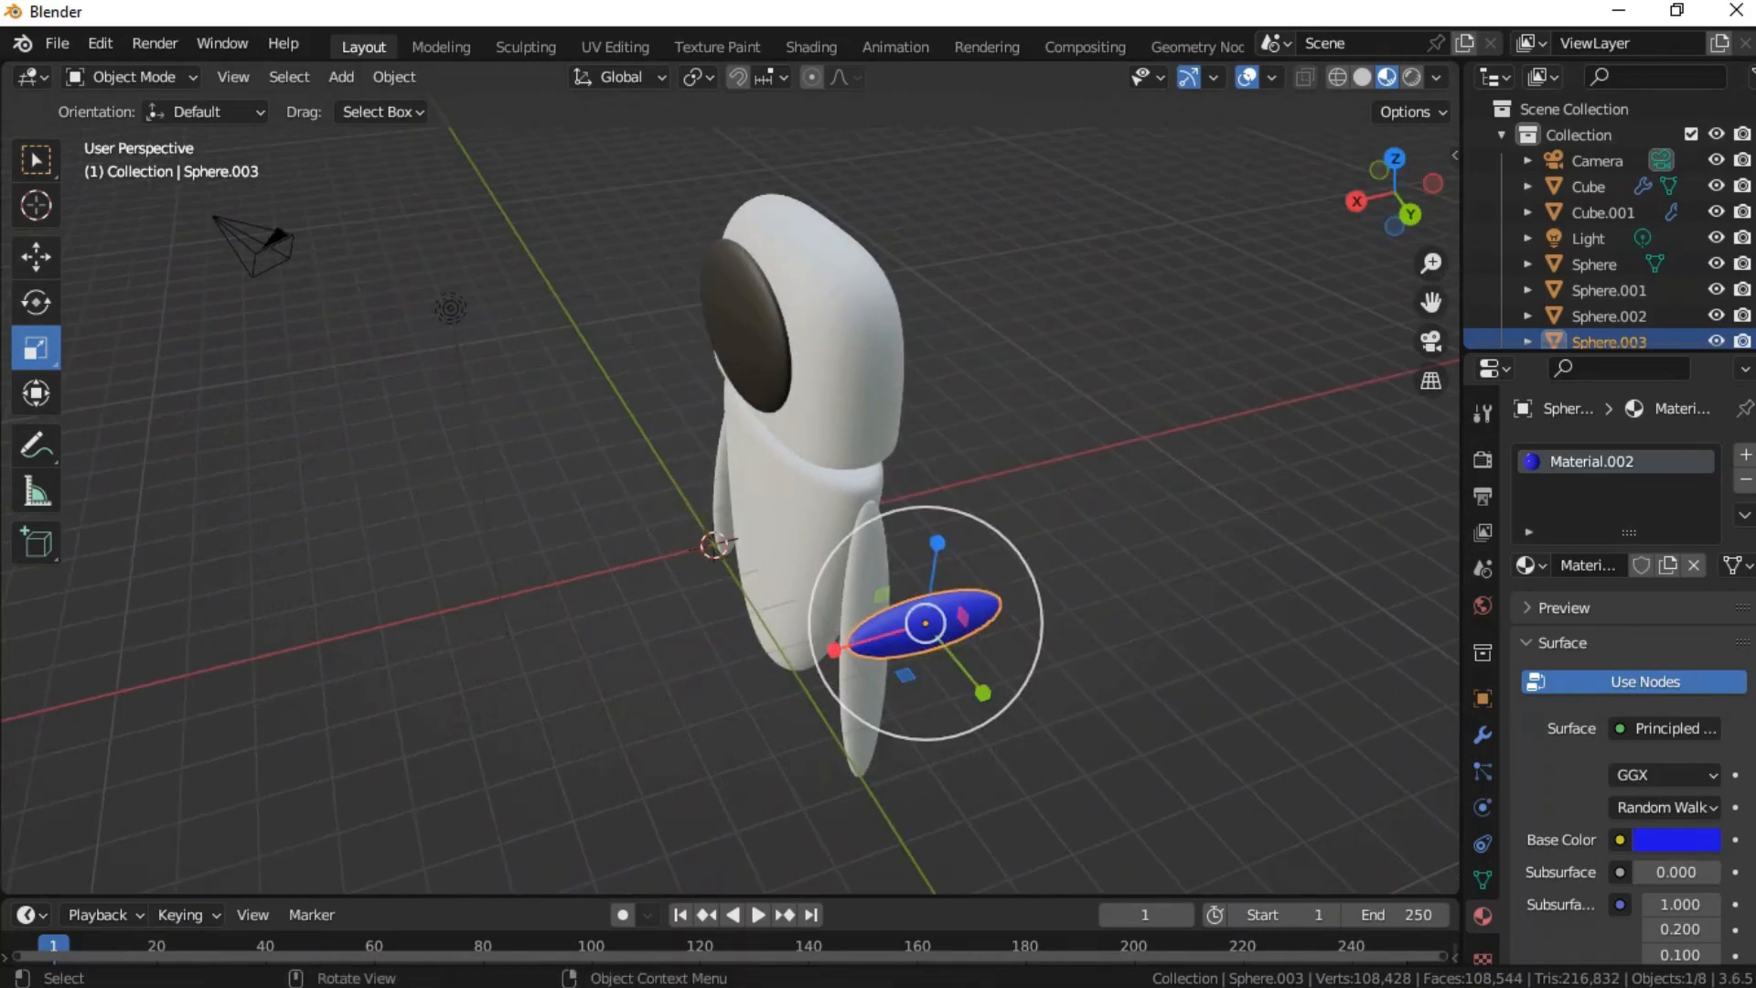
pyautogui.moveTo(836, 649); pyautogui.dragTo(942, 644)
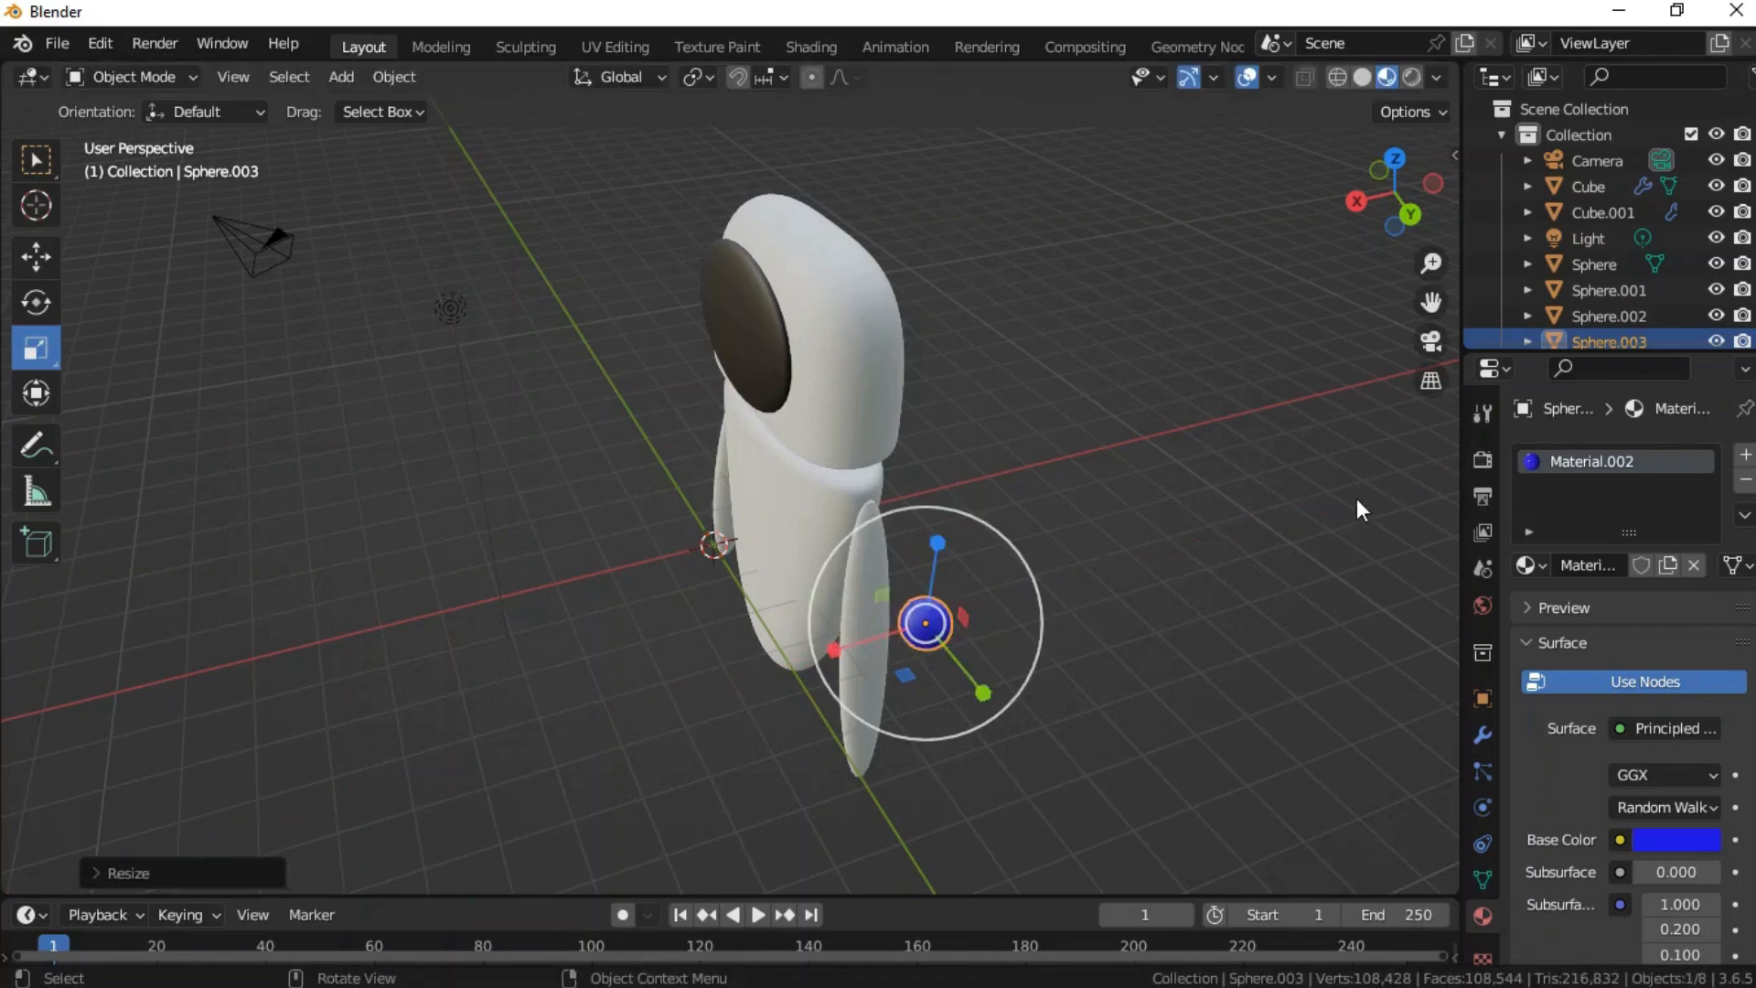
# - Stretch the small blue shape along Y into a wide horizontal oval, then deselect it
pyautogui.moveTo(1417, 208); pyautogui.dragTo(1374, 241)
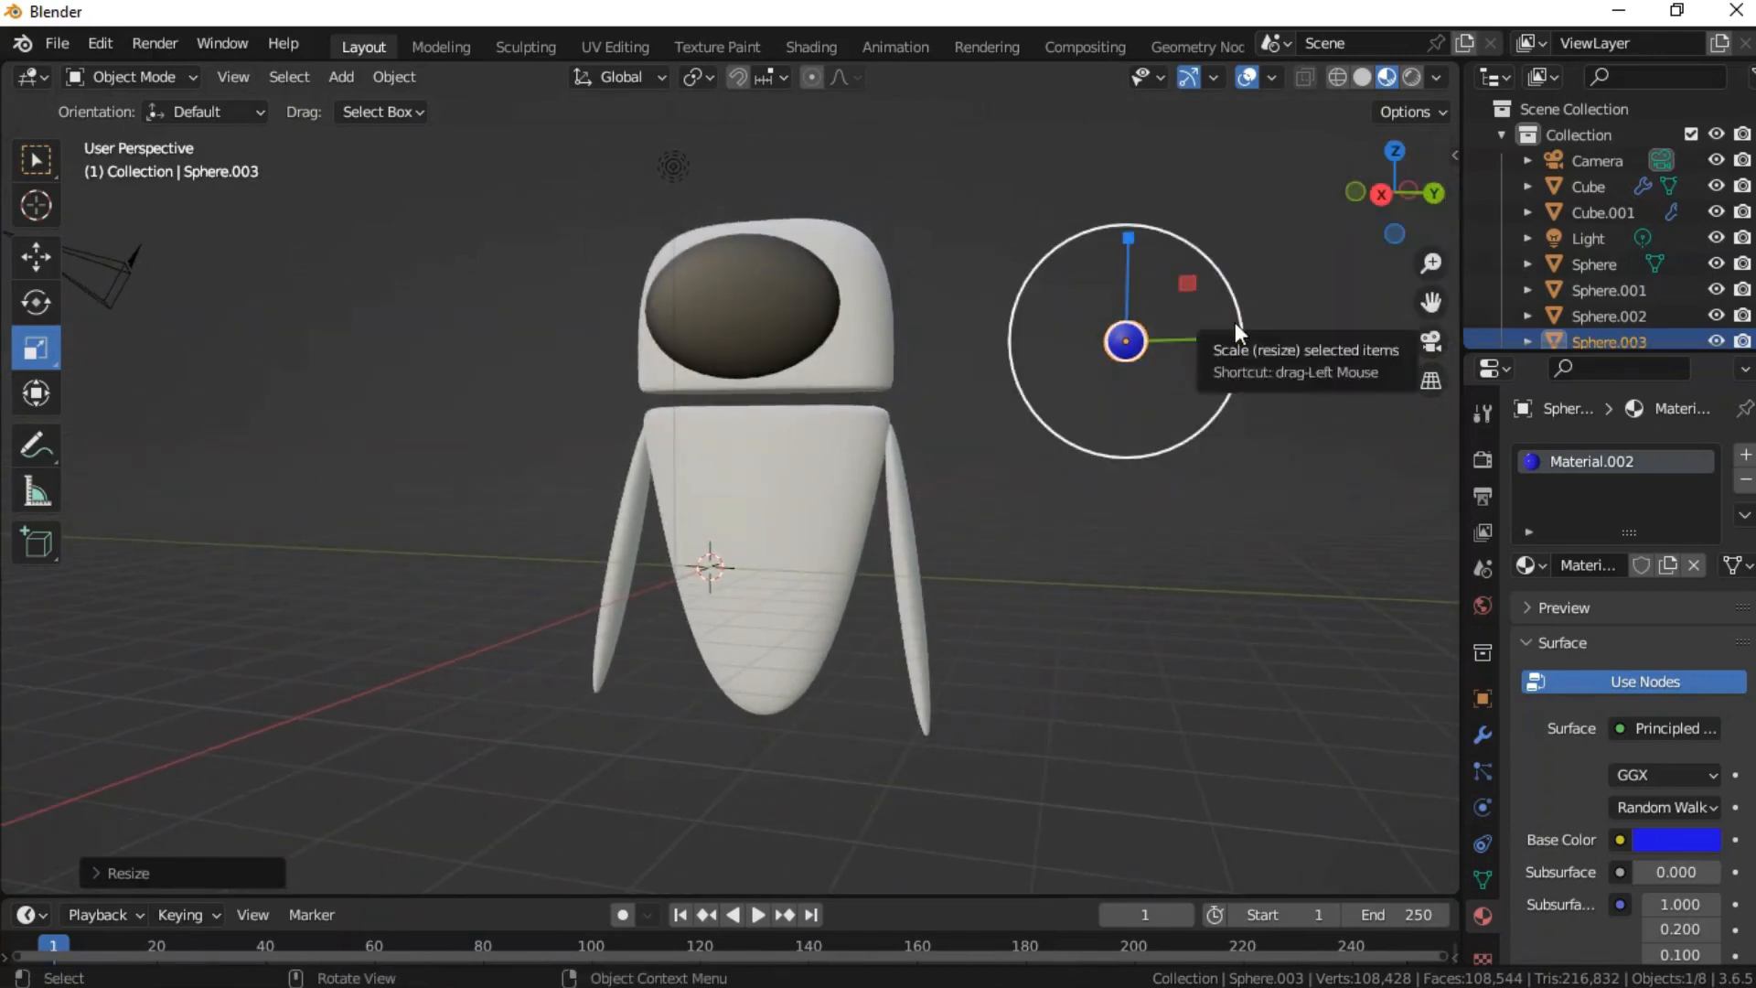
pyautogui.moveTo(1238, 338); pyautogui.dragTo(1349, 343)
pyautogui.click(1347, 352)
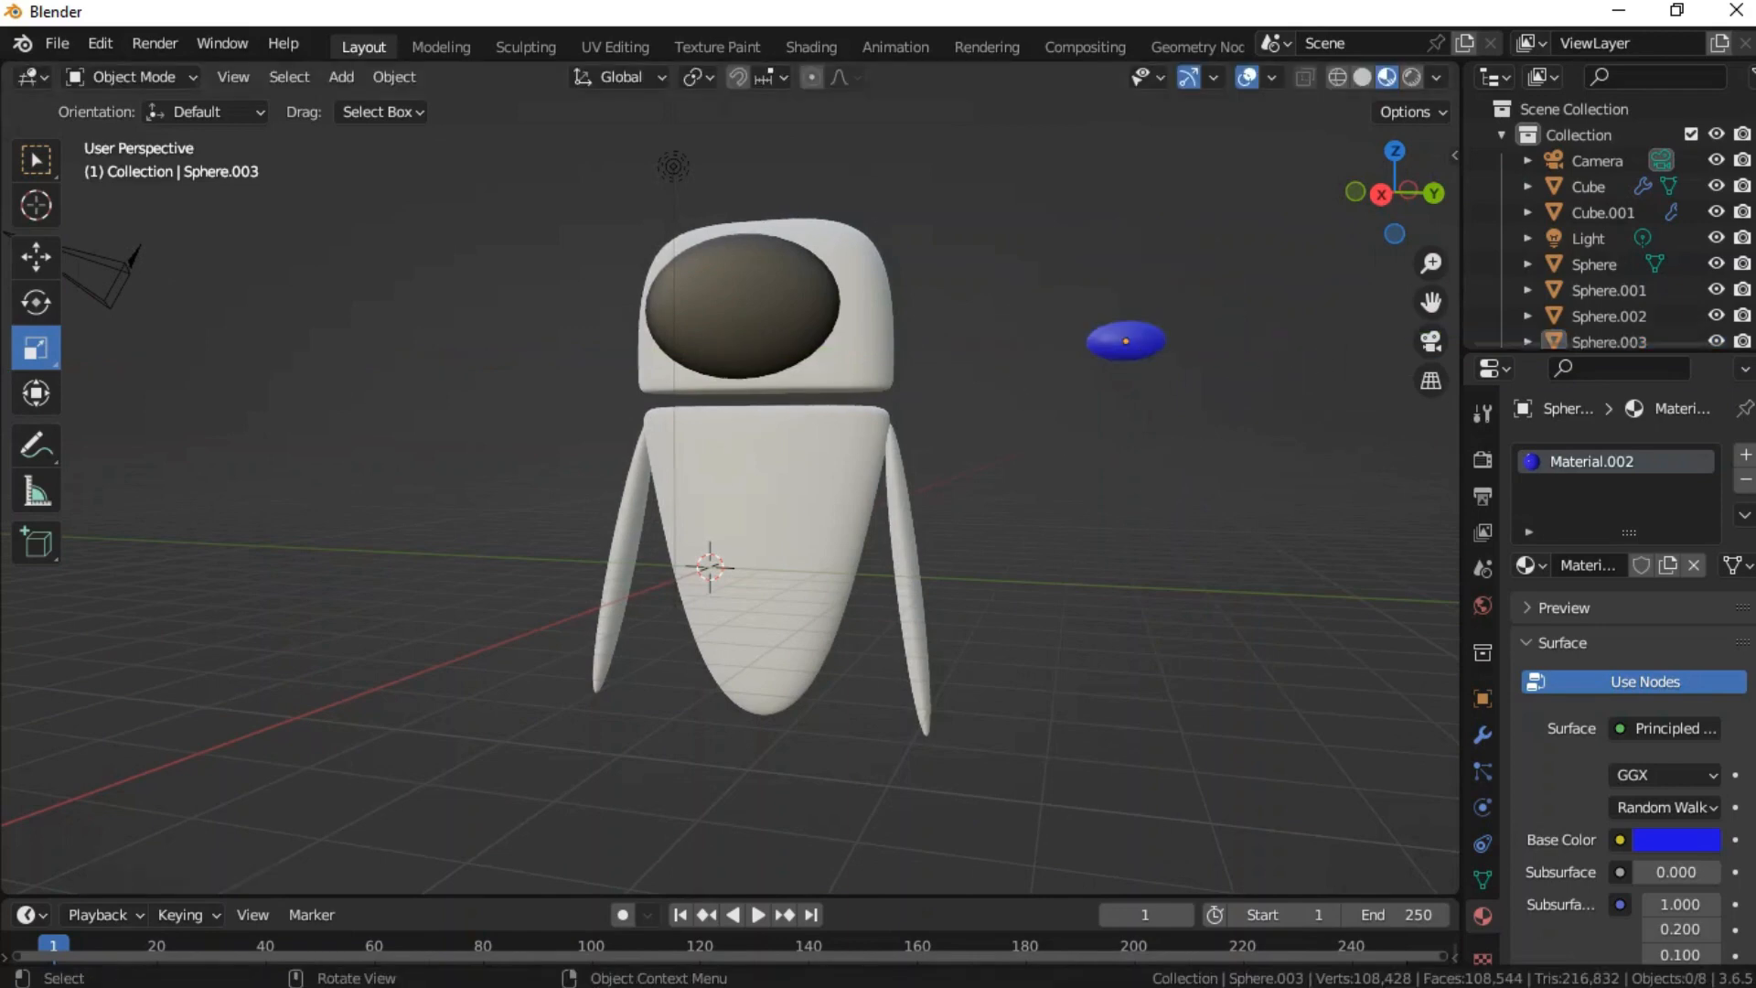
# - Move the blue oval to the left edge of the black face and bring it forward along X in front of it
pyautogui.click(1434, 194)
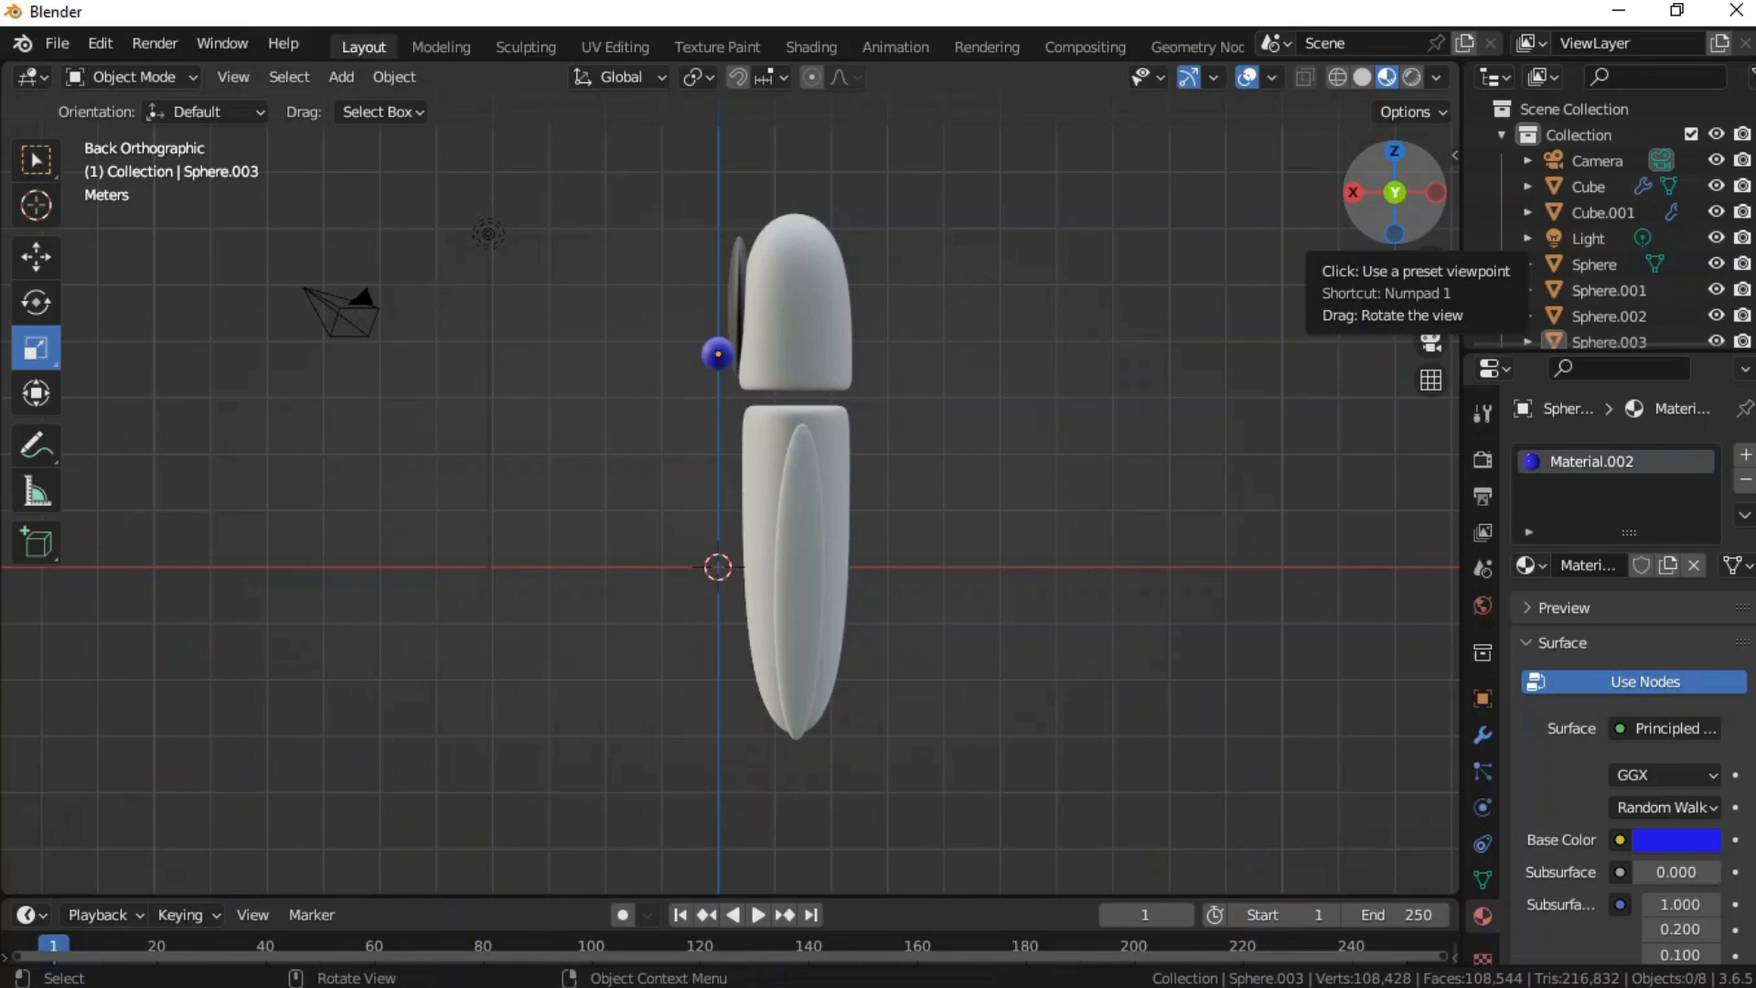
pyautogui.moveTo(1395, 194); pyautogui.dragTo(1332, 235)
pyautogui.click(1097, 352)
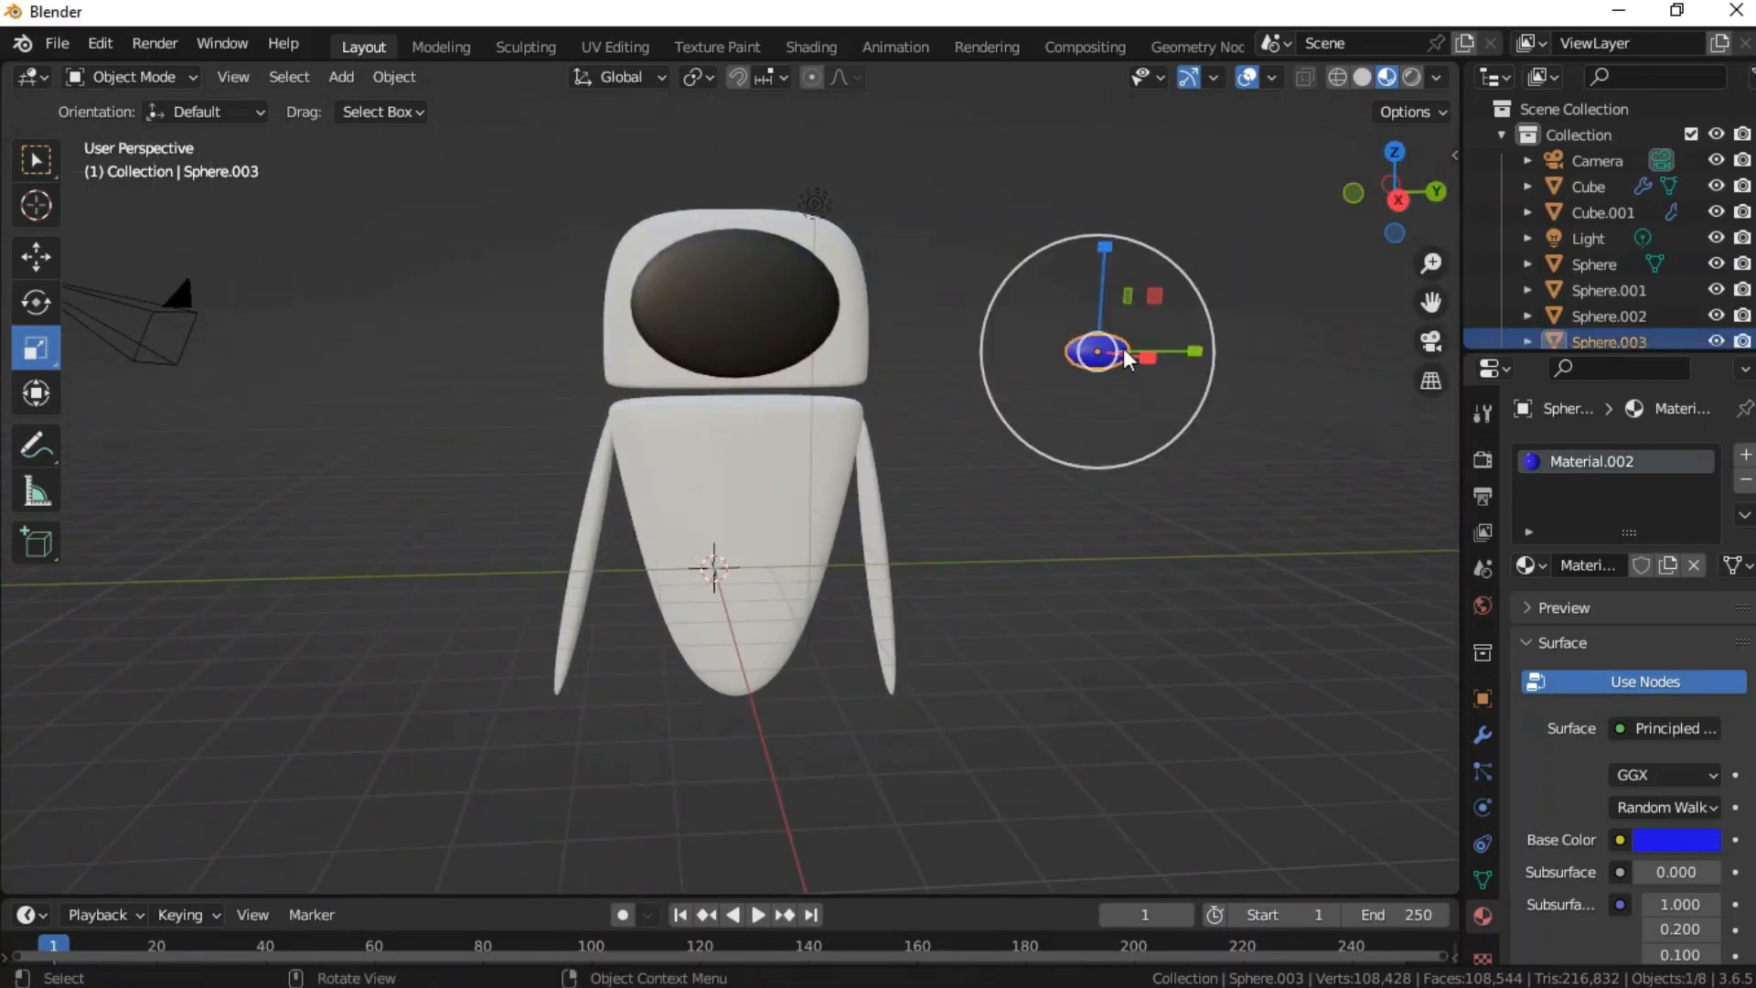
pyautogui.click(36, 257)
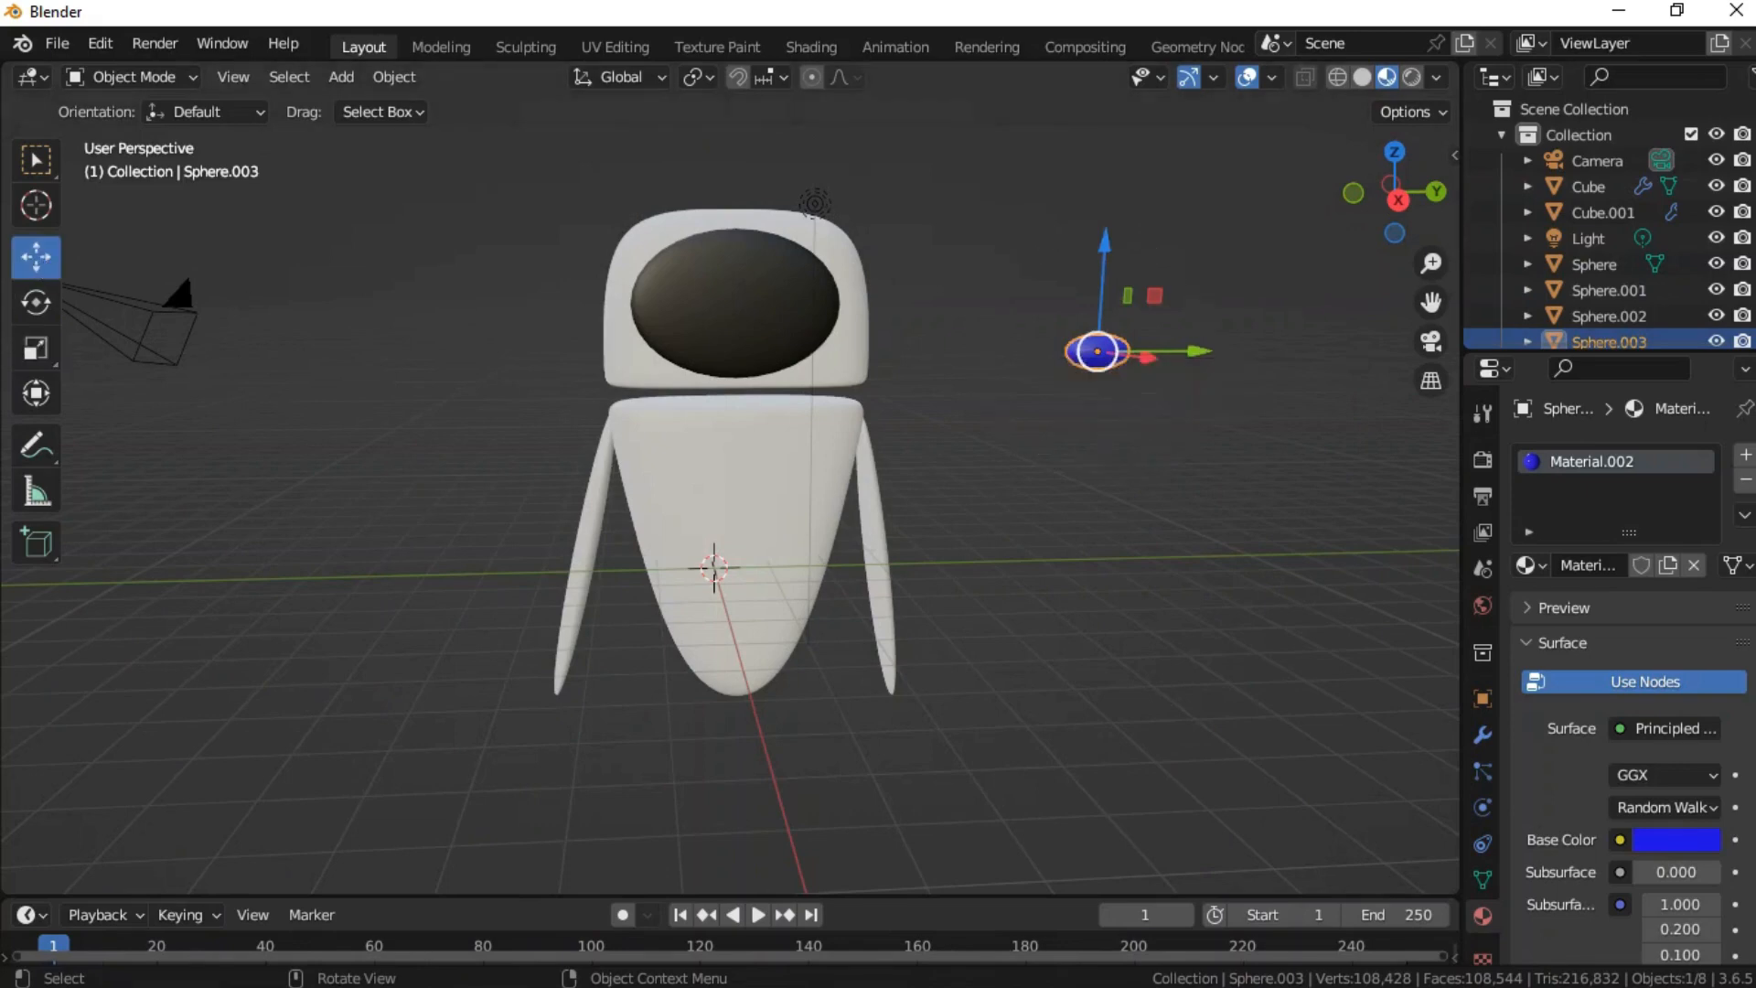
pyautogui.moveTo(1098, 351); pyautogui.dragTo(654, 295)
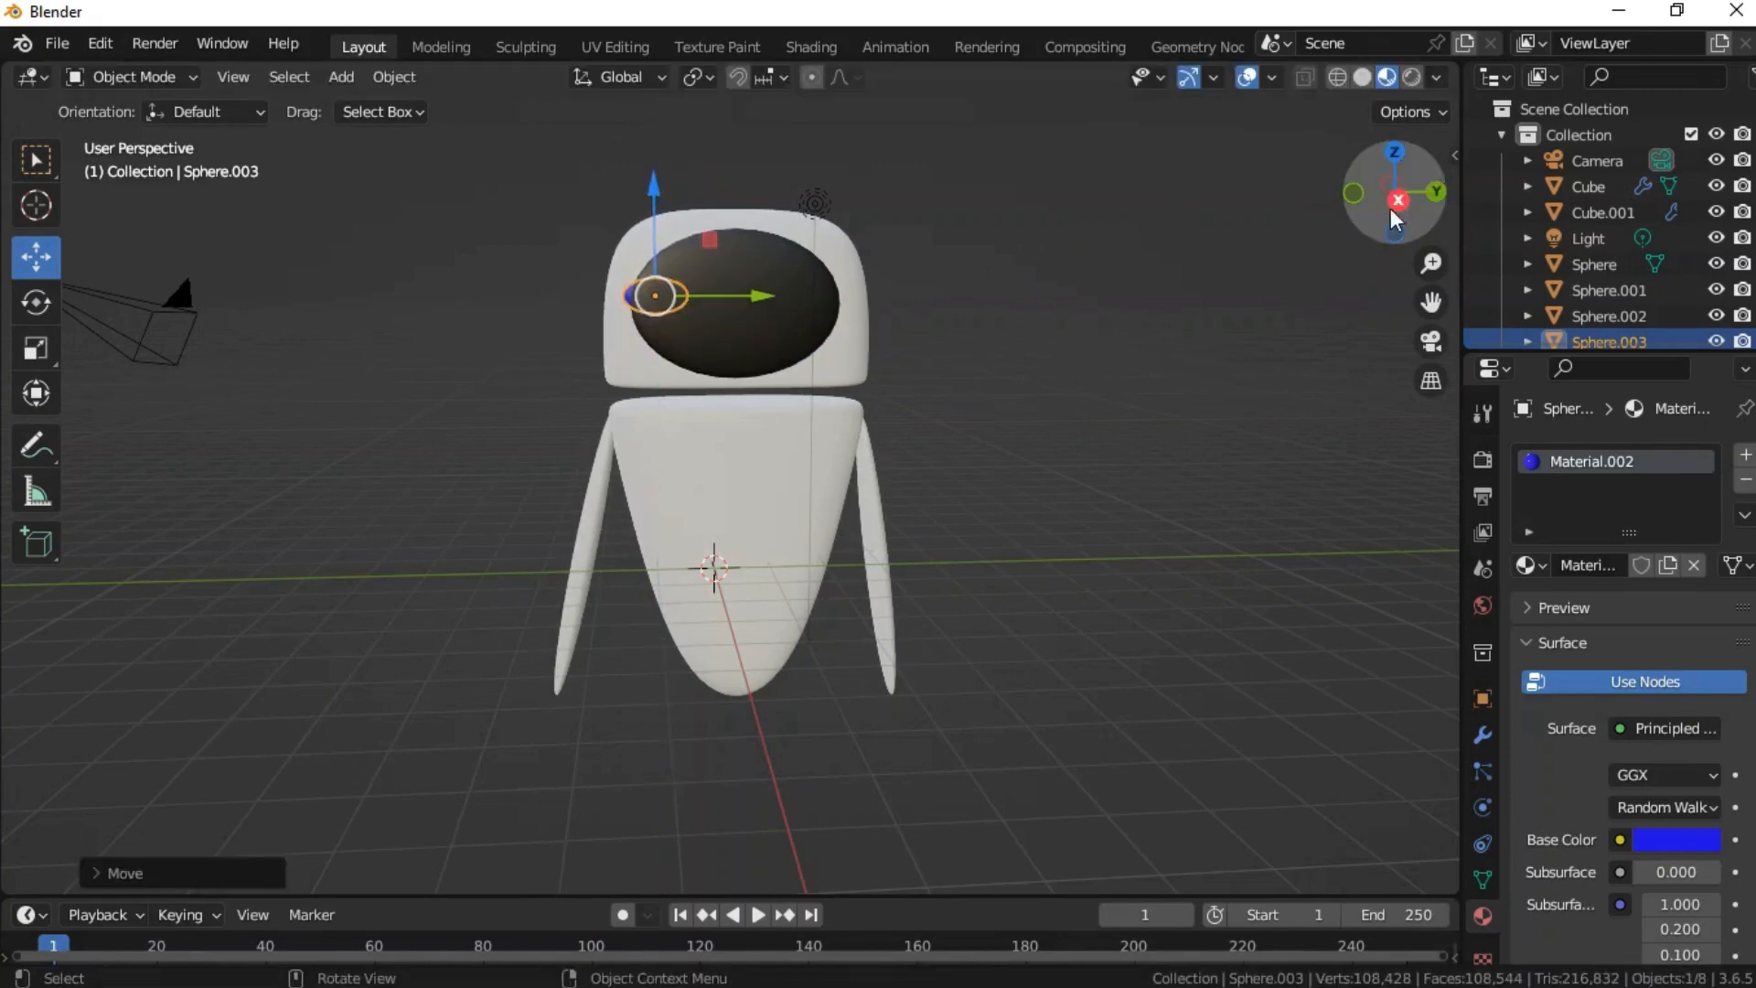
pyautogui.moveTo(1399, 194); pyautogui.dragTo(1134, 259)
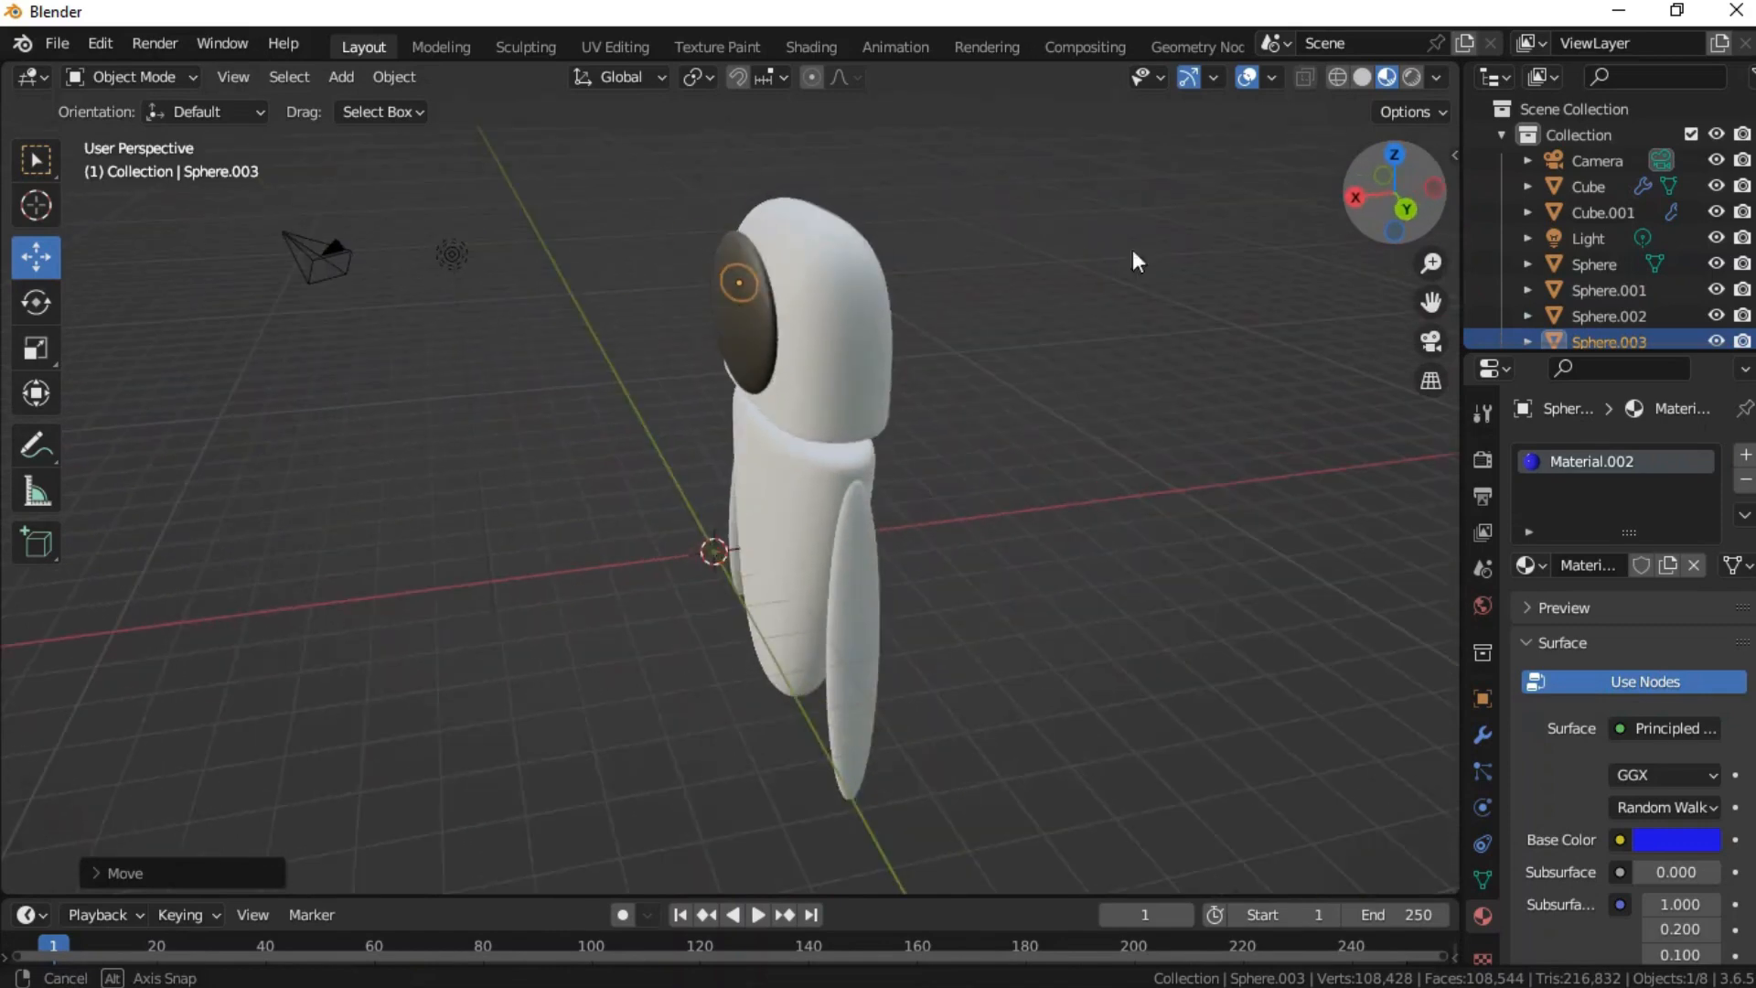
pyautogui.moveTo(737, 287); pyautogui.dragTo(697, 290)
pyautogui.moveTo(1406, 209); pyautogui.dragTo(1276, 217)
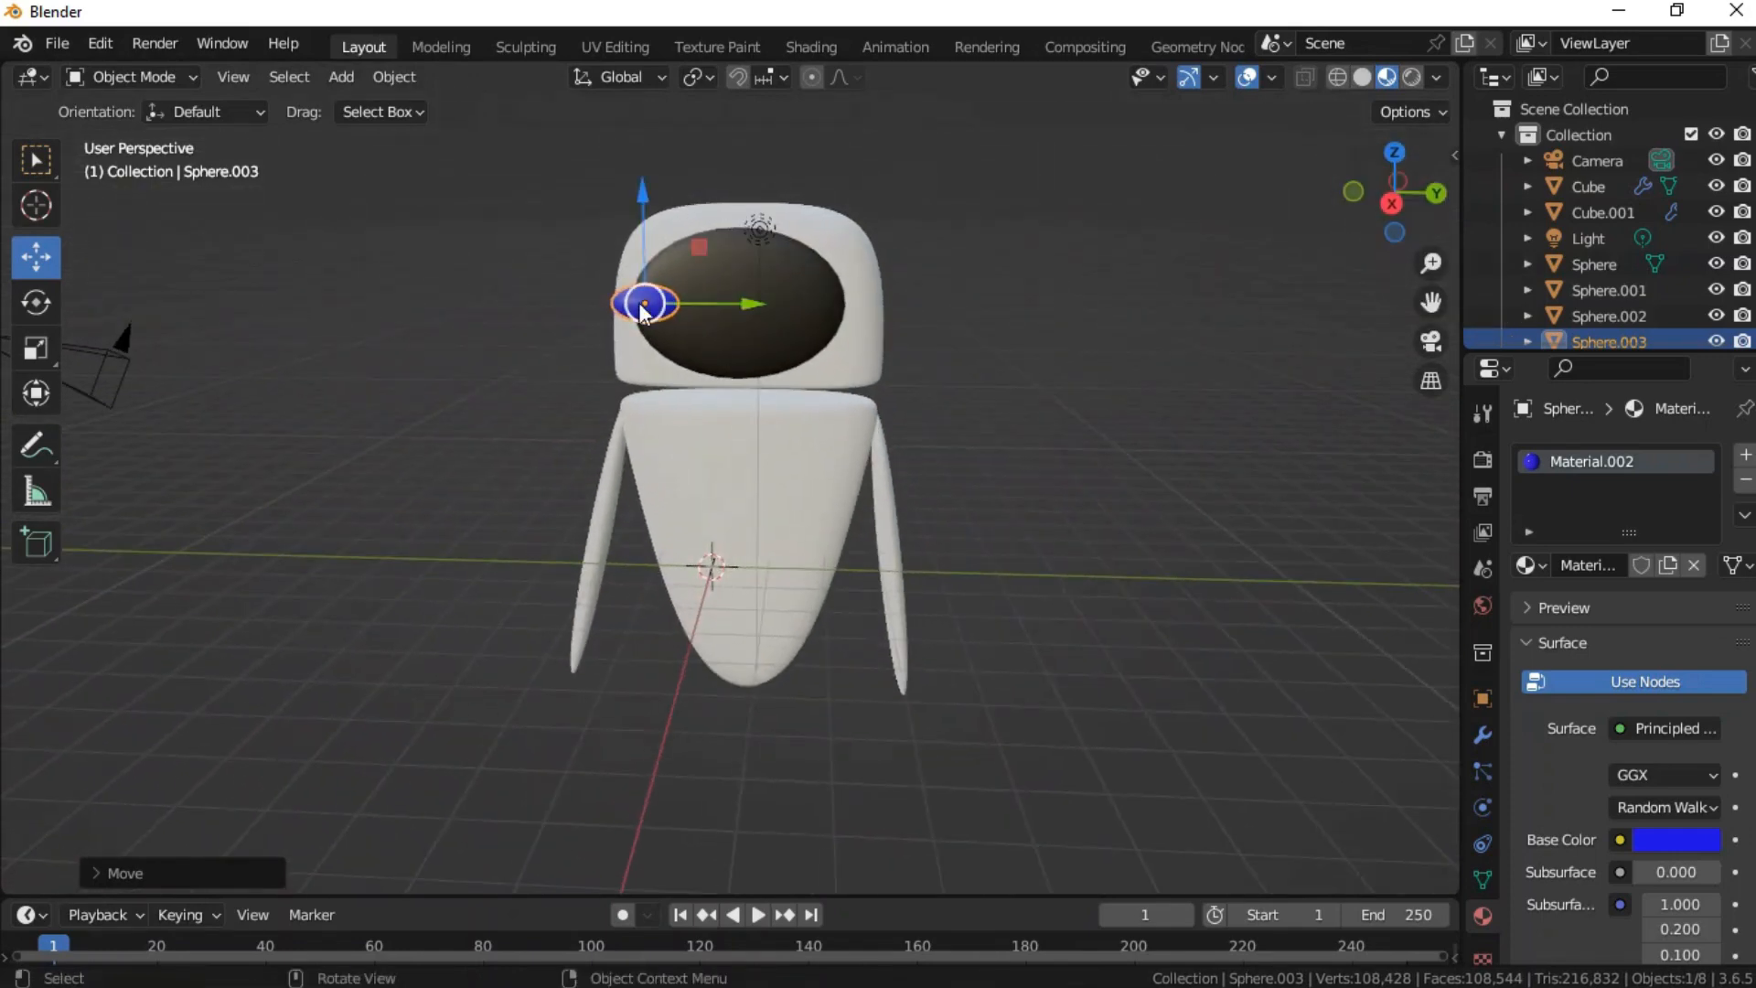
# - Shift the blue oval inward so it sits as an eye within the left half of the black face
pyautogui.moveTo(644, 311); pyautogui.dragTo(772, 293)
pyautogui.click(827, 357)
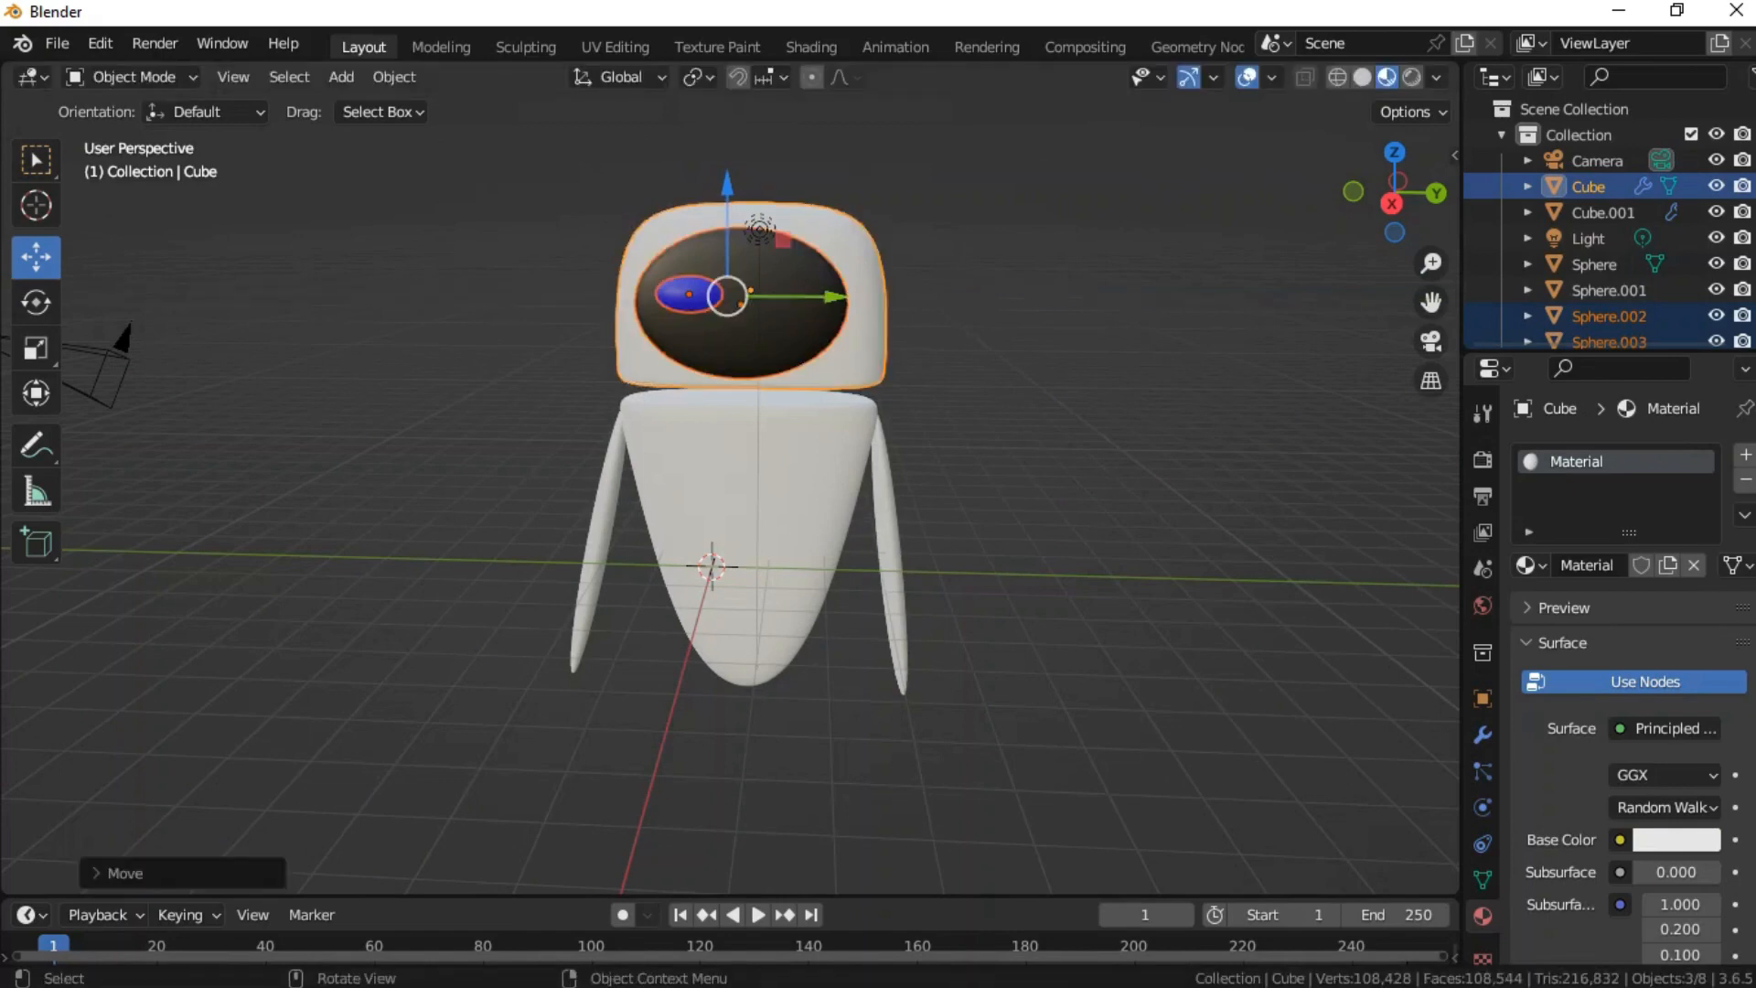
pyautogui.hotkey('ctrl', 'z')
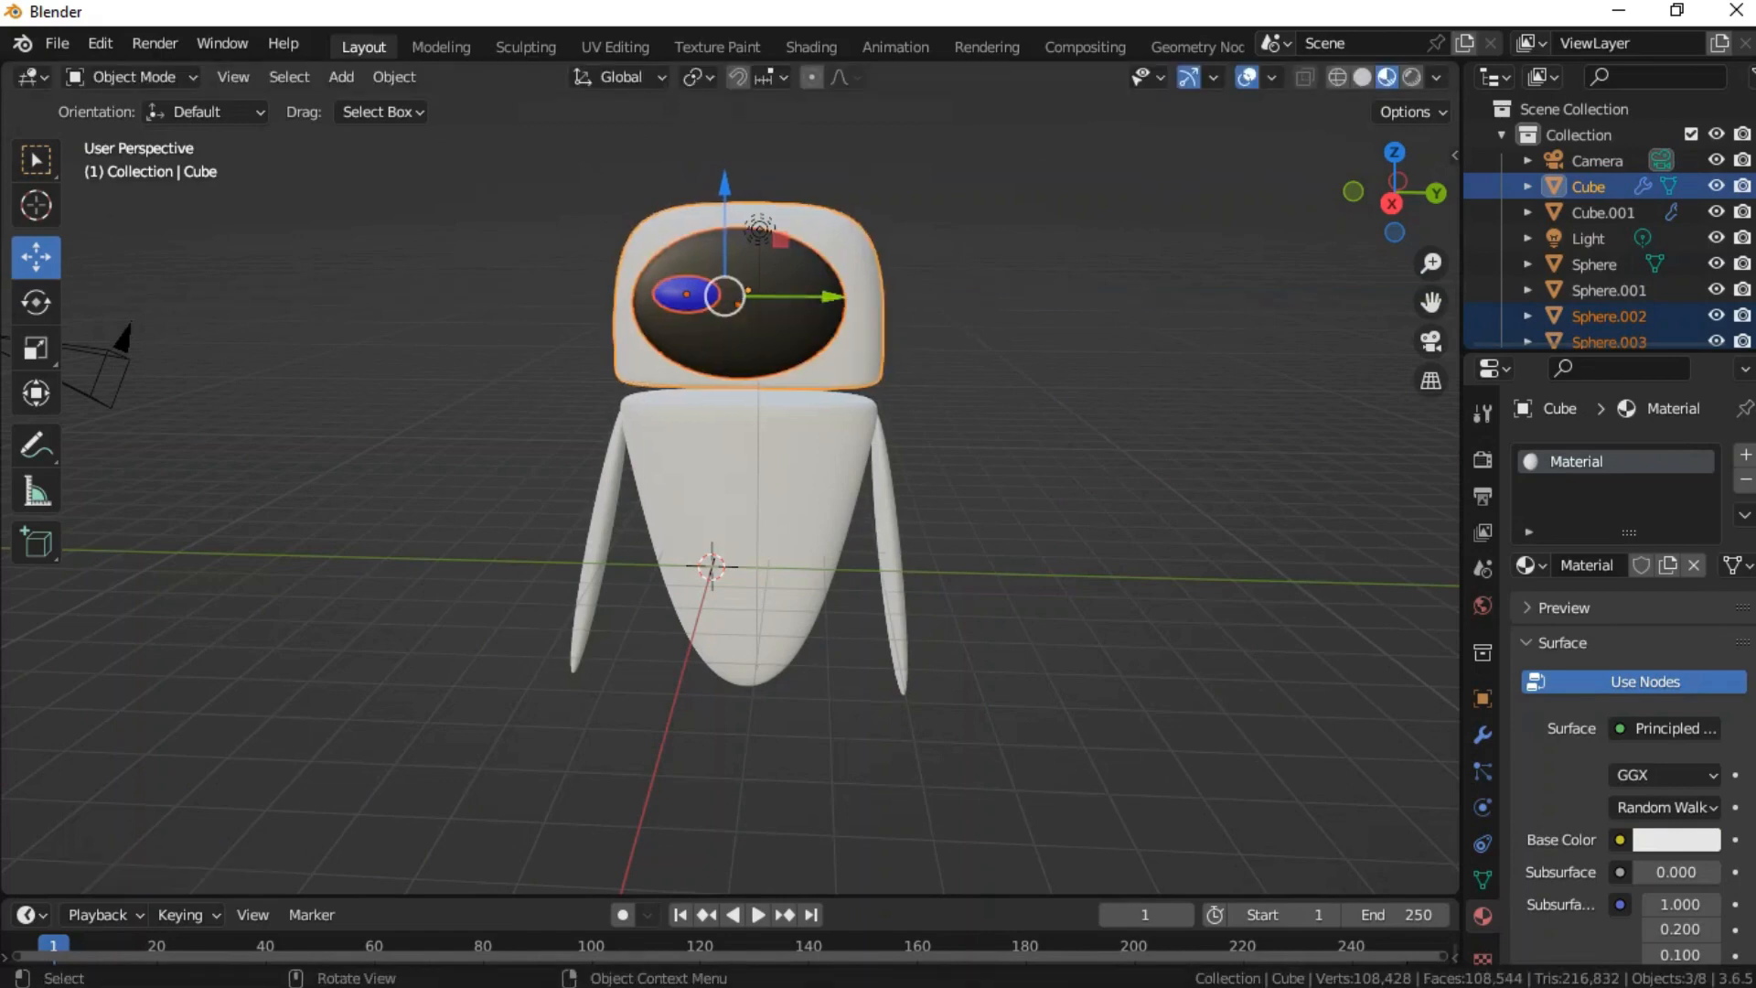
pyautogui.click(686, 294)
pyautogui.moveTo(686, 294); pyautogui.dragTo(695, 295)
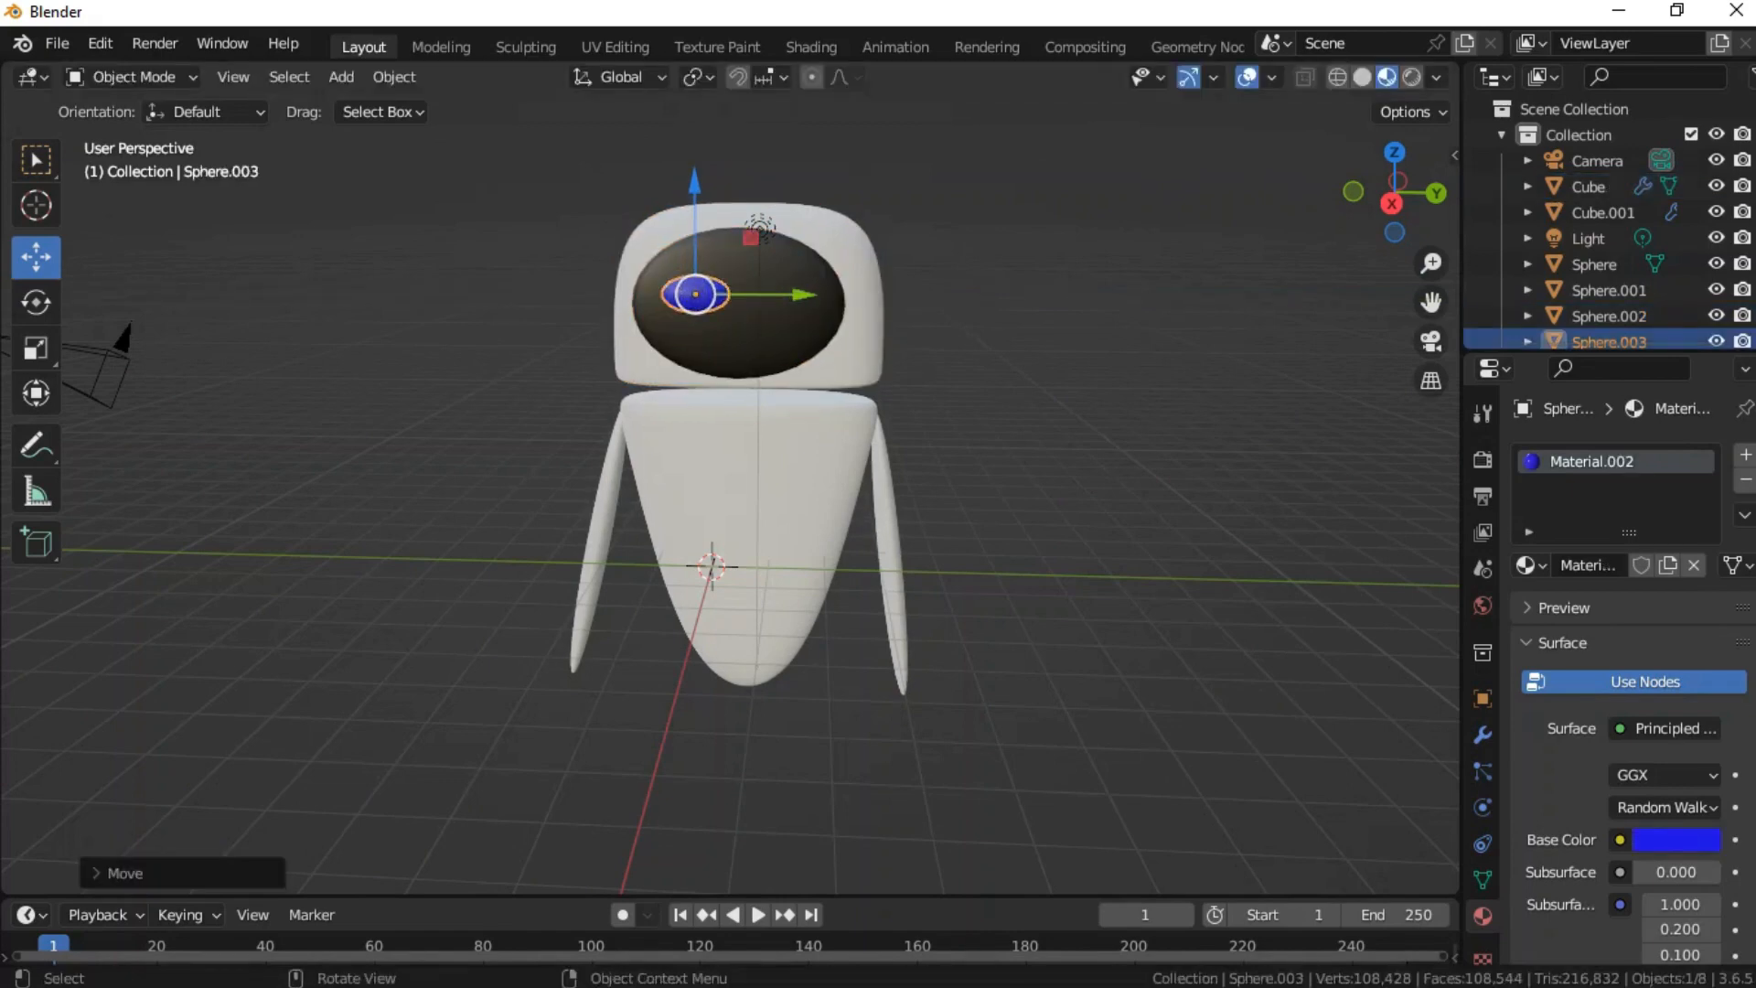
pyautogui.click(1087, 321)
# - Rotate the blue eye slightly about X so its inner end tilts downward, then deselect it
pyautogui.click(700, 294)
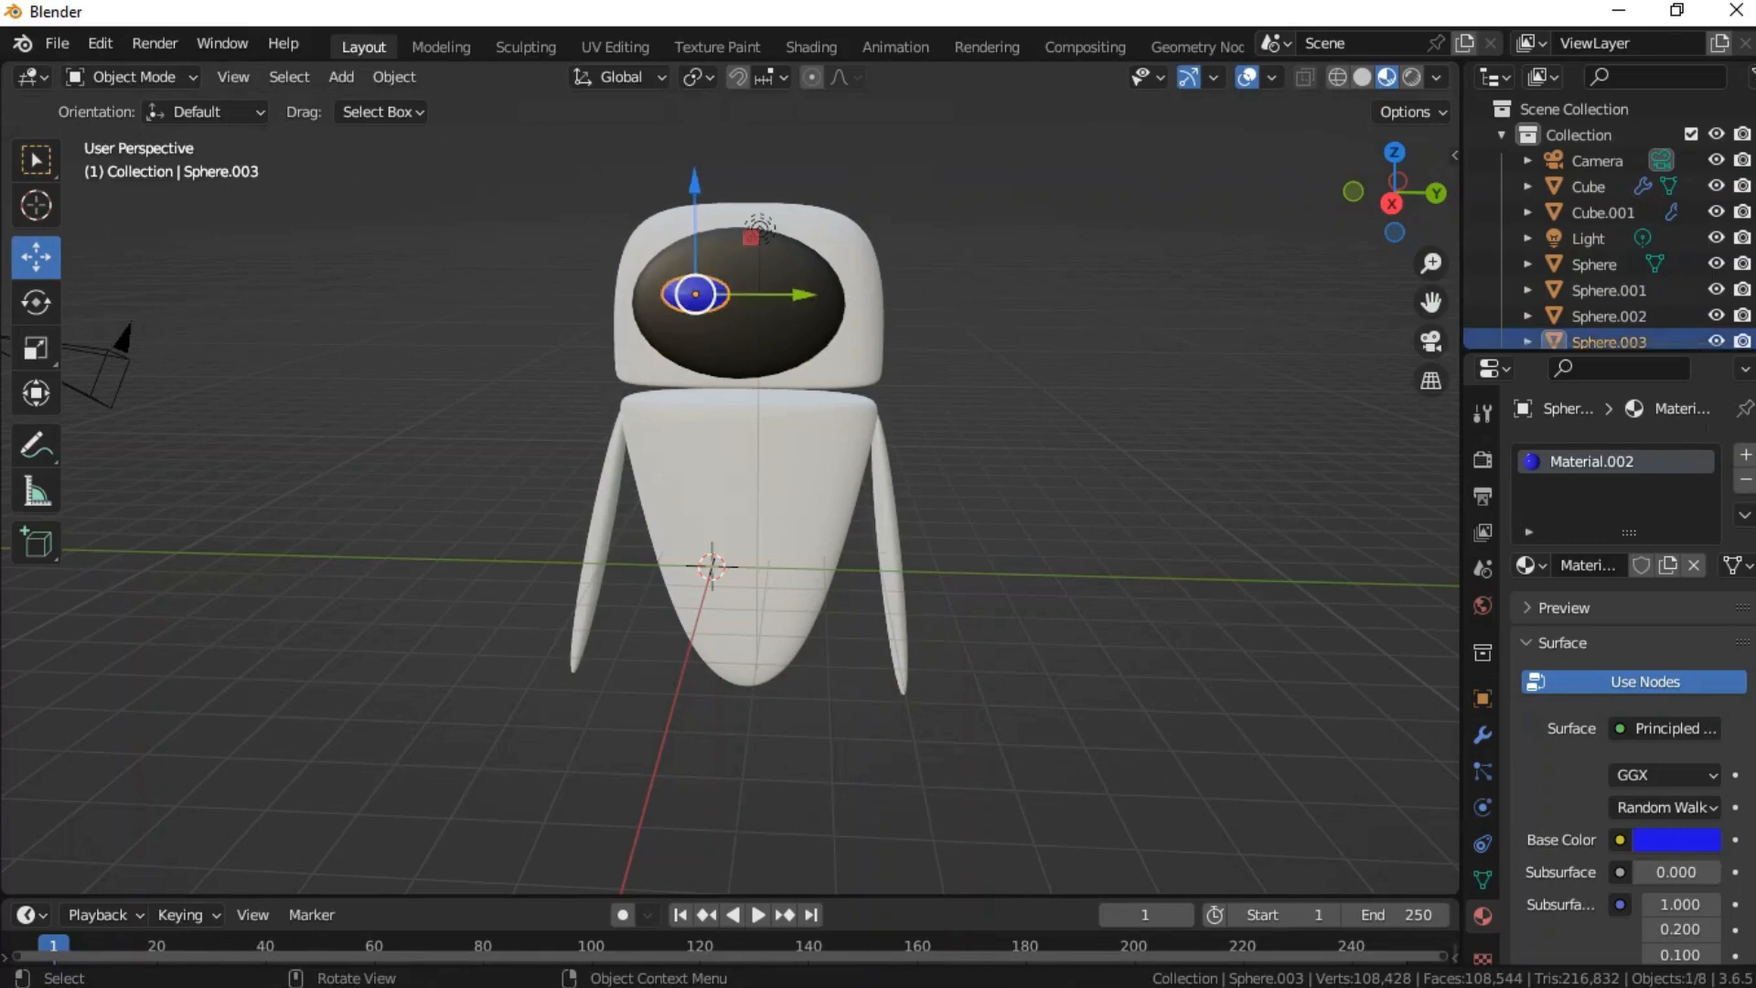
pyautogui.click(30, 309)
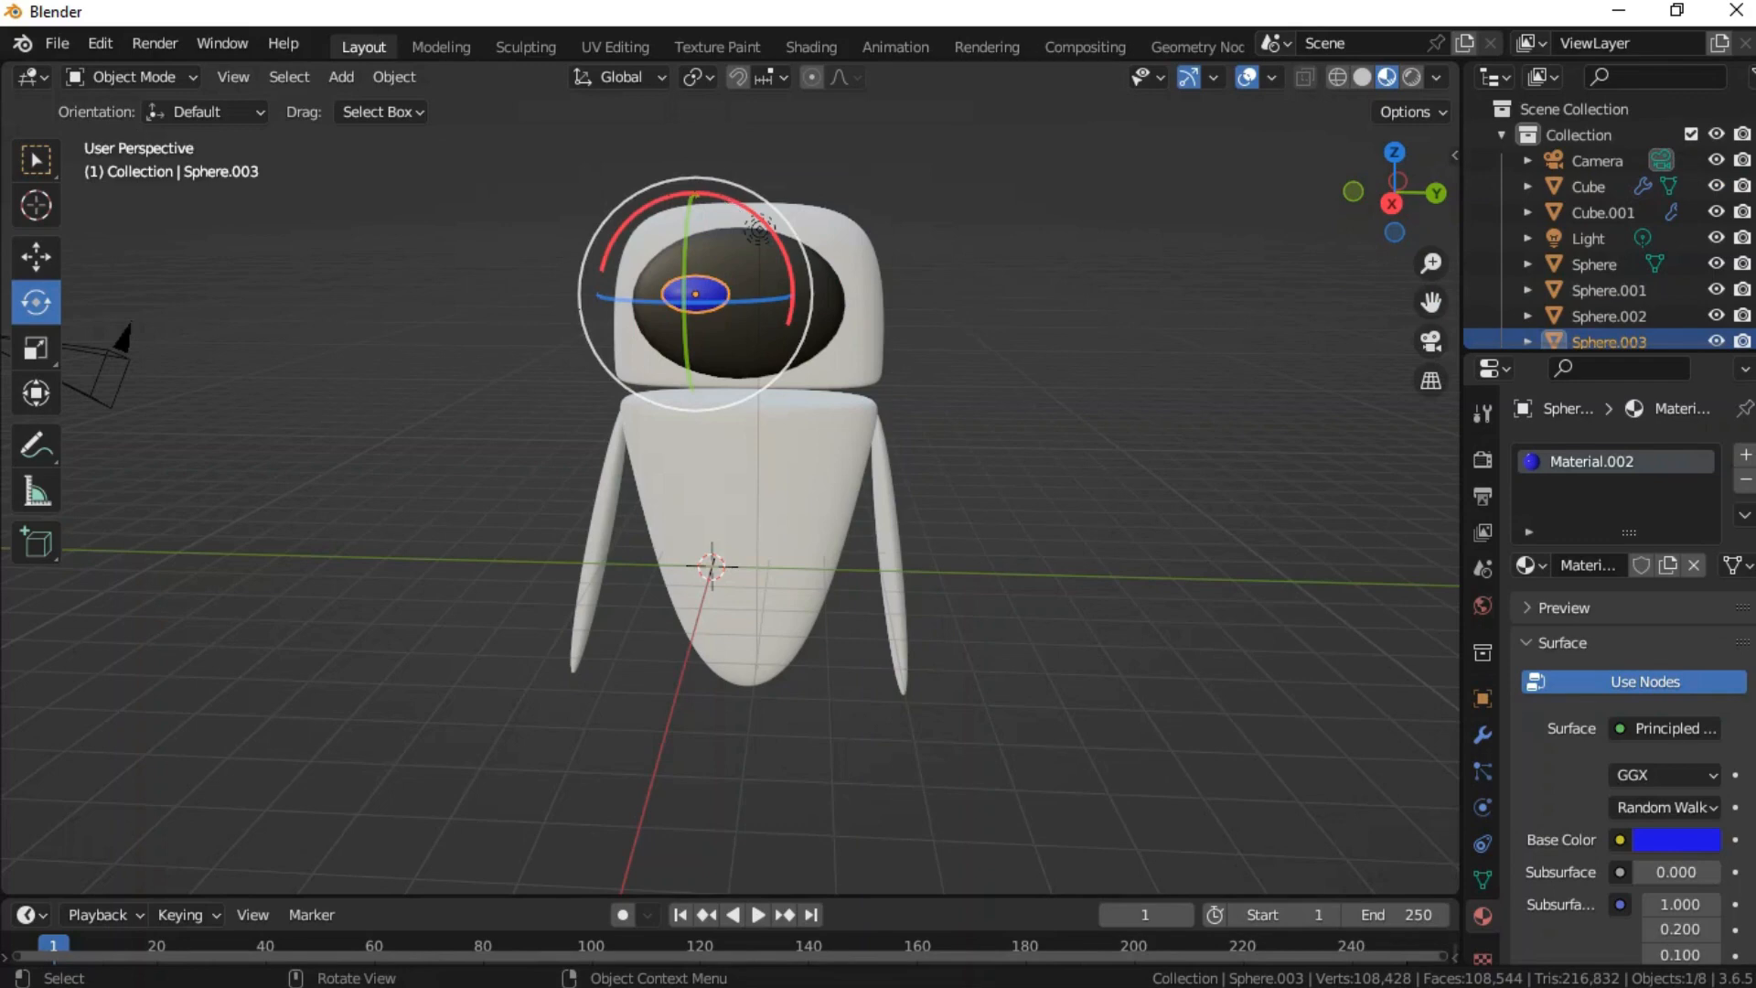
pyautogui.moveTo(759, 227)
pyautogui.mouseDown()
pyautogui.moveTo(730, 205)
pyautogui.moveTo(757, 225)
pyautogui.mouseUp()
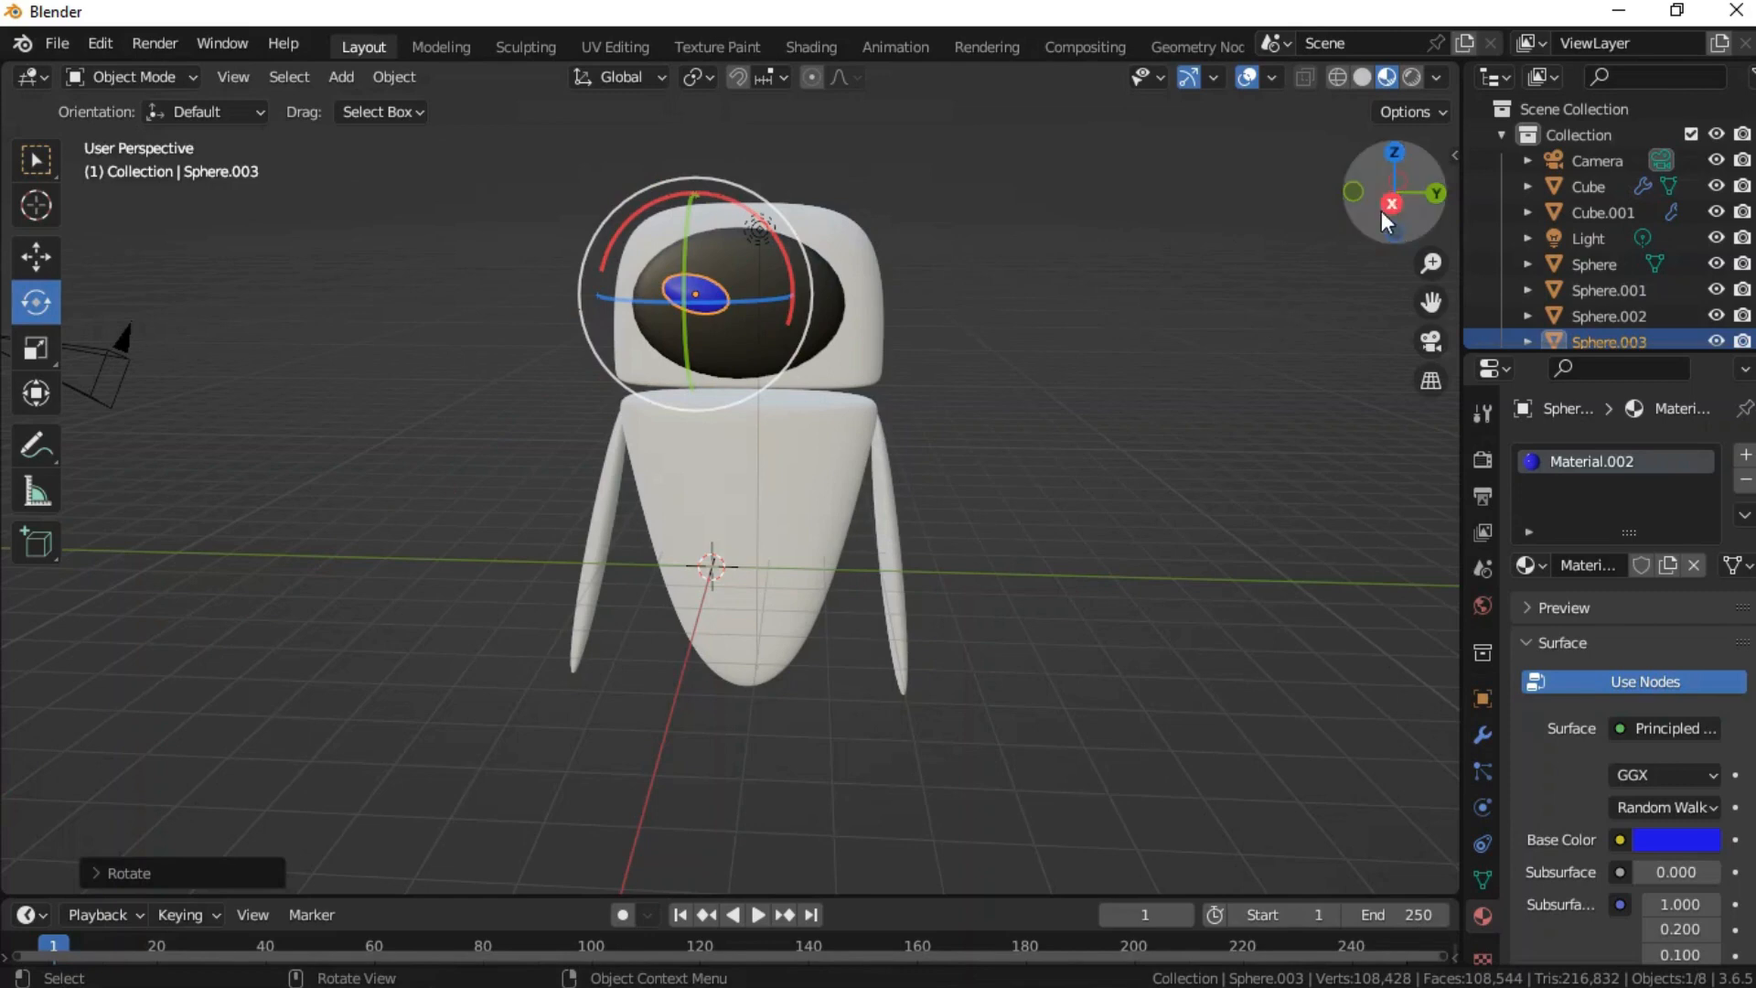
pyautogui.moveTo(1397, 207); pyautogui.dragTo(1422, 212)
pyautogui.click(1146, 364)
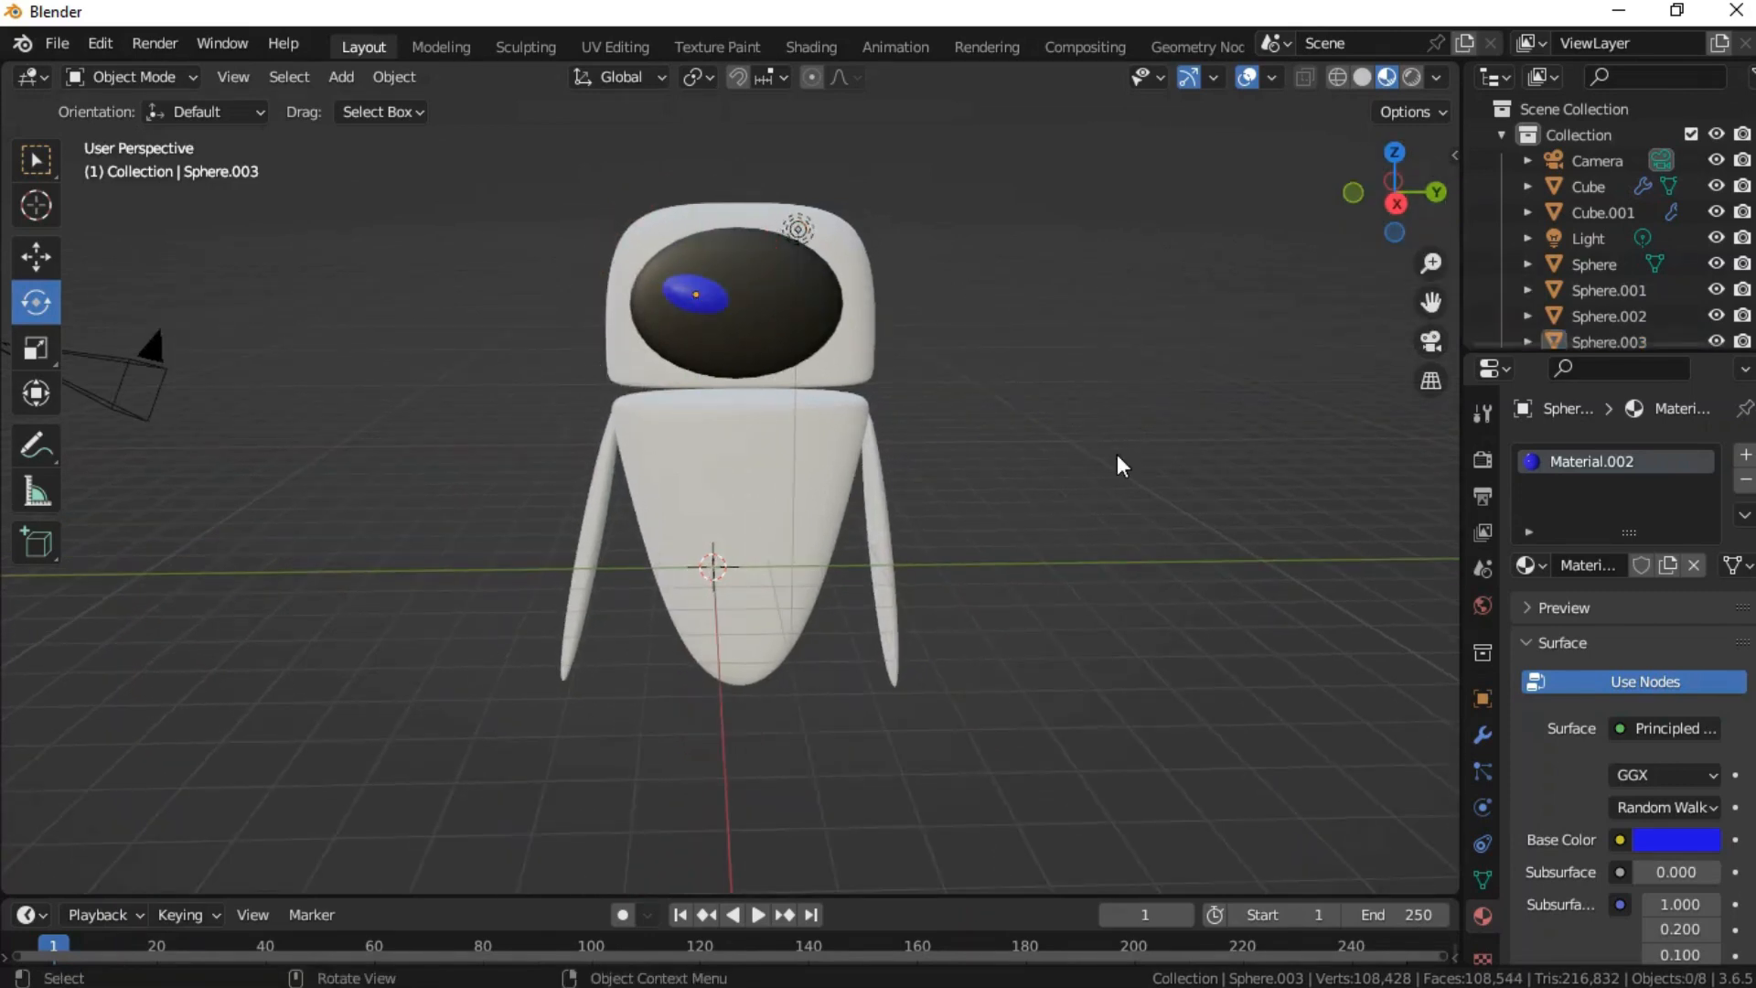
# - Duplicate the tilted blue eye by copy and paste, and move one of the two to the right half of the black face
pyautogui.click(36, 257)
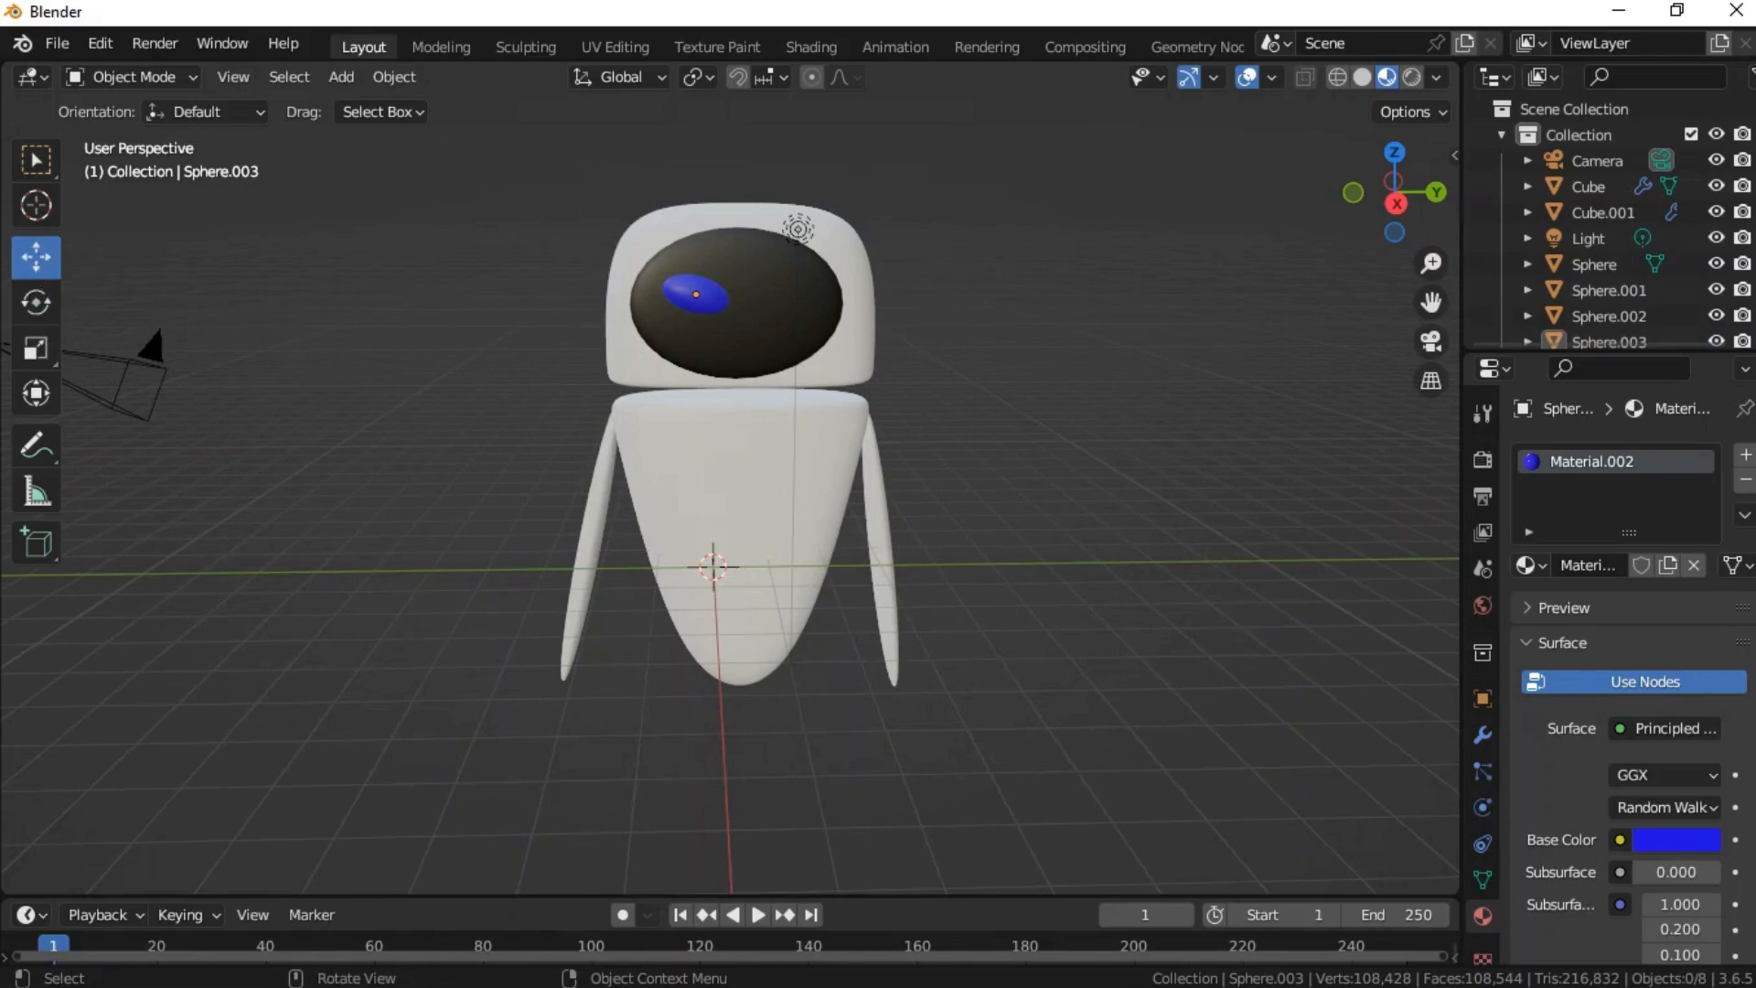
pyautogui.click(693, 298)
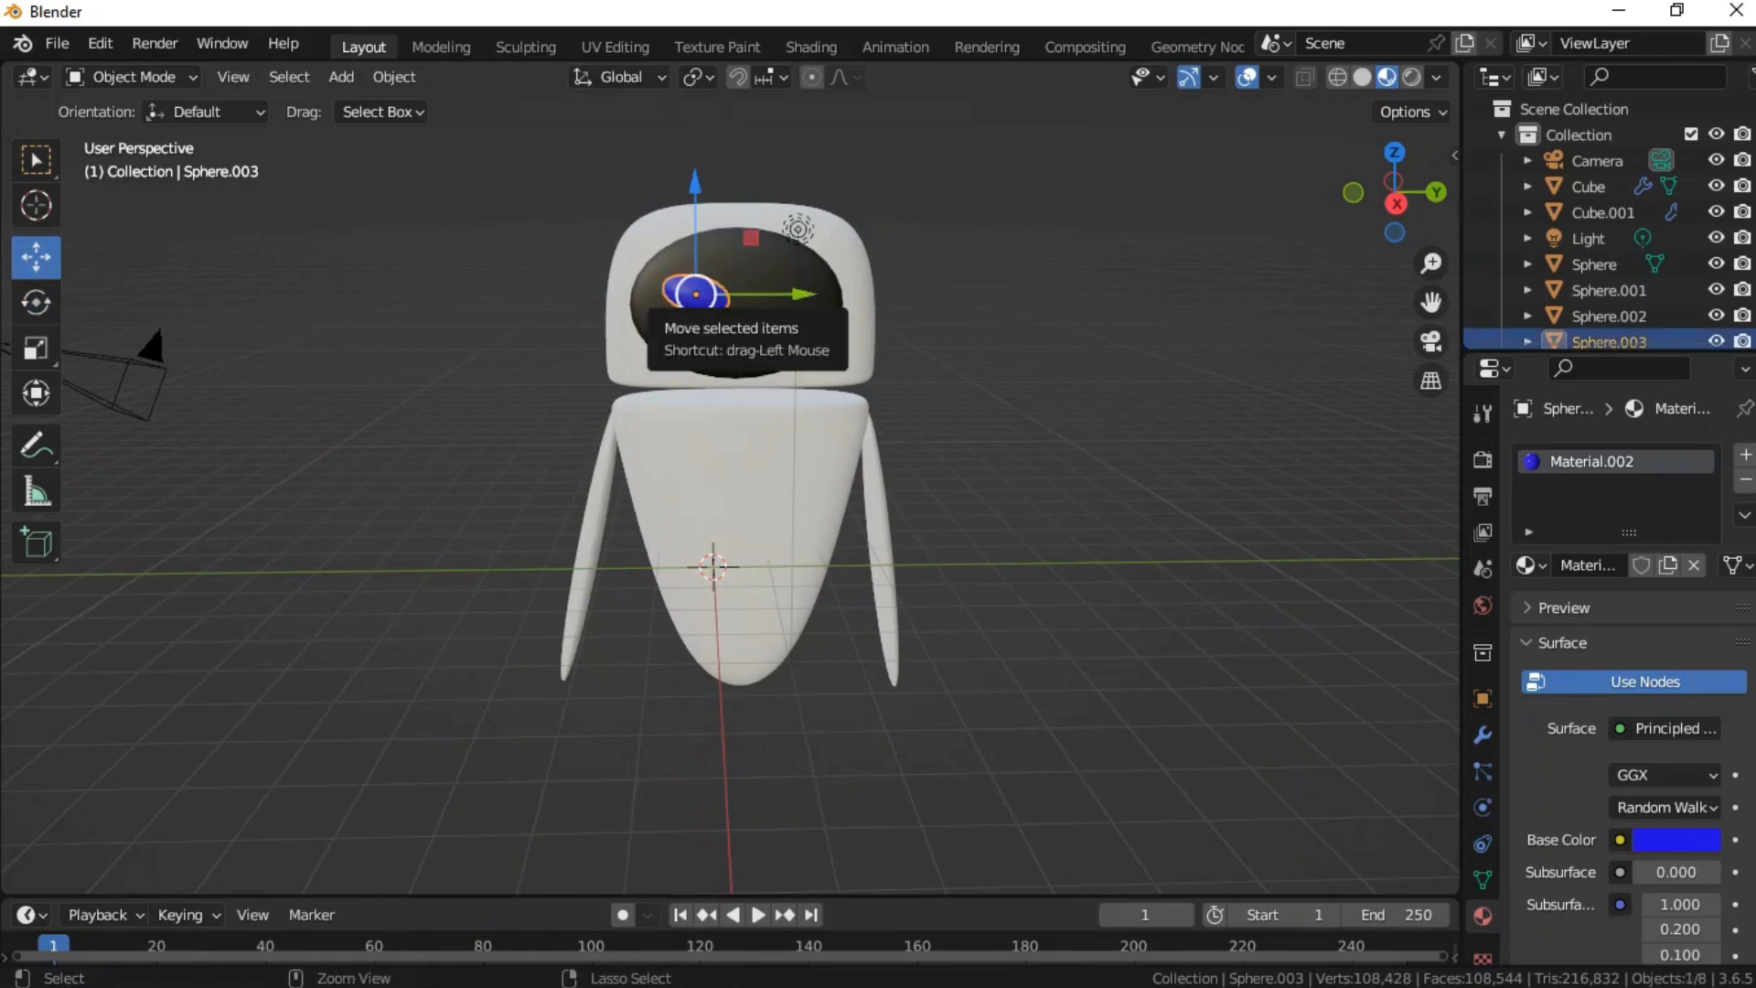
pyautogui.hotkey('ctrl', 'c')
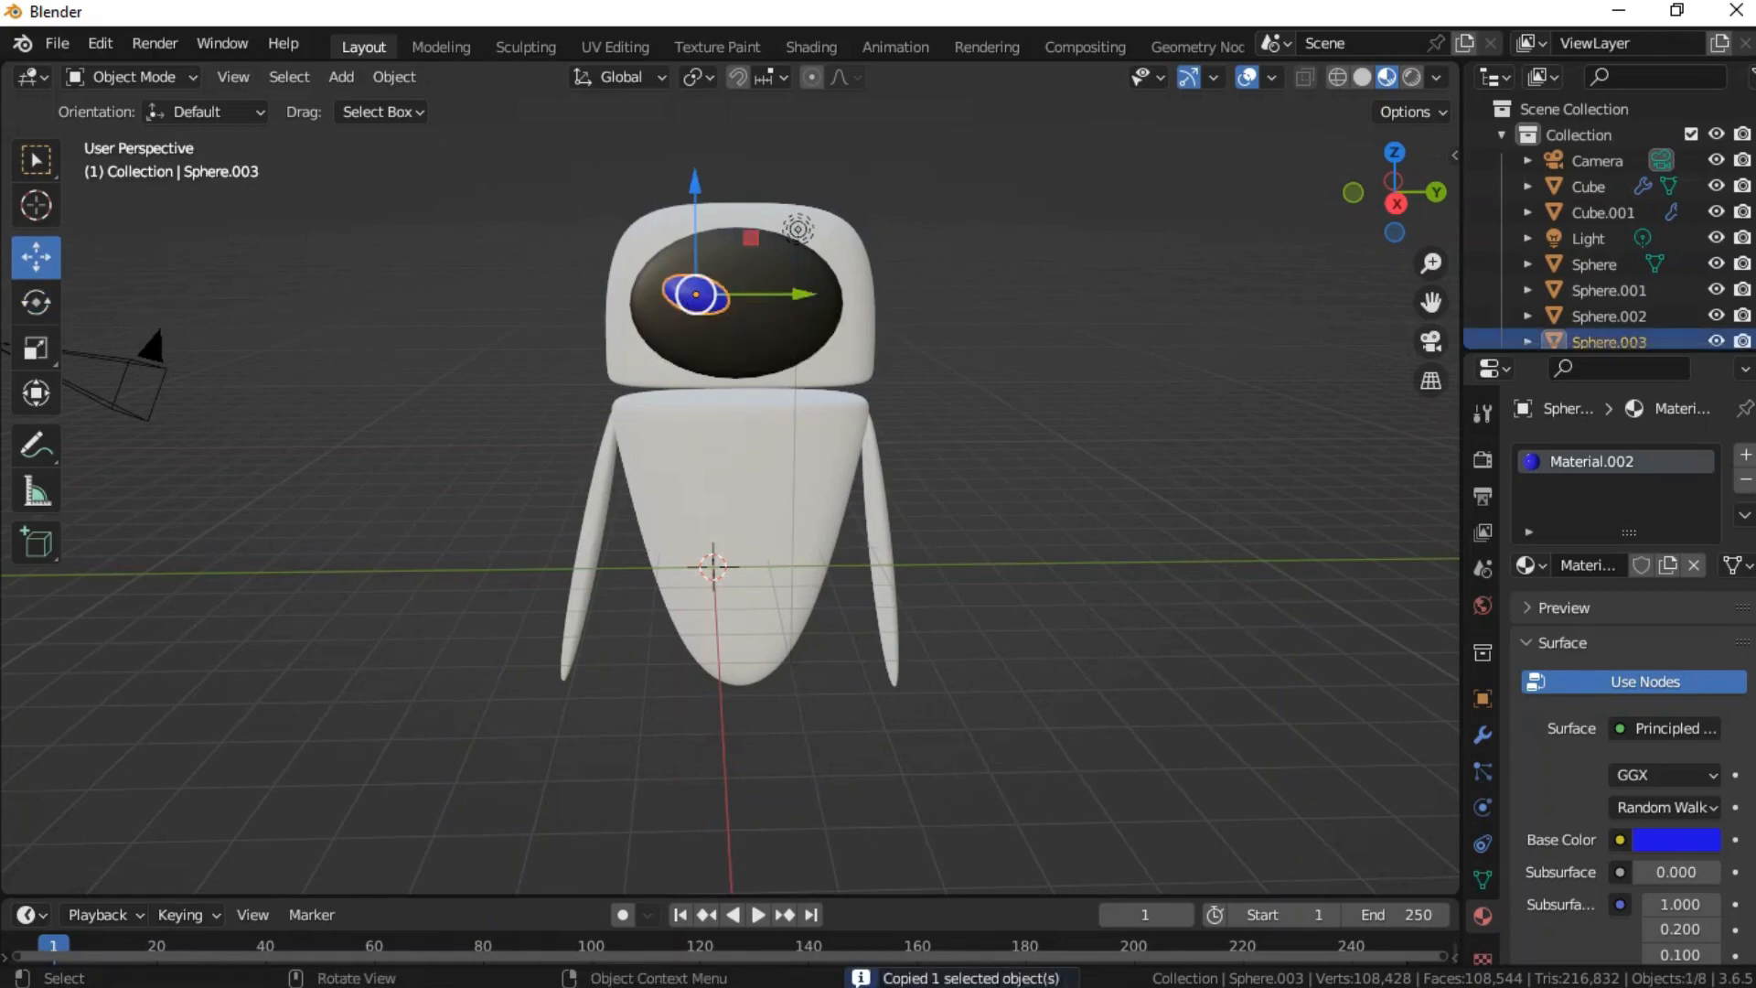
pyautogui.hotkey('ctrl', 'v')
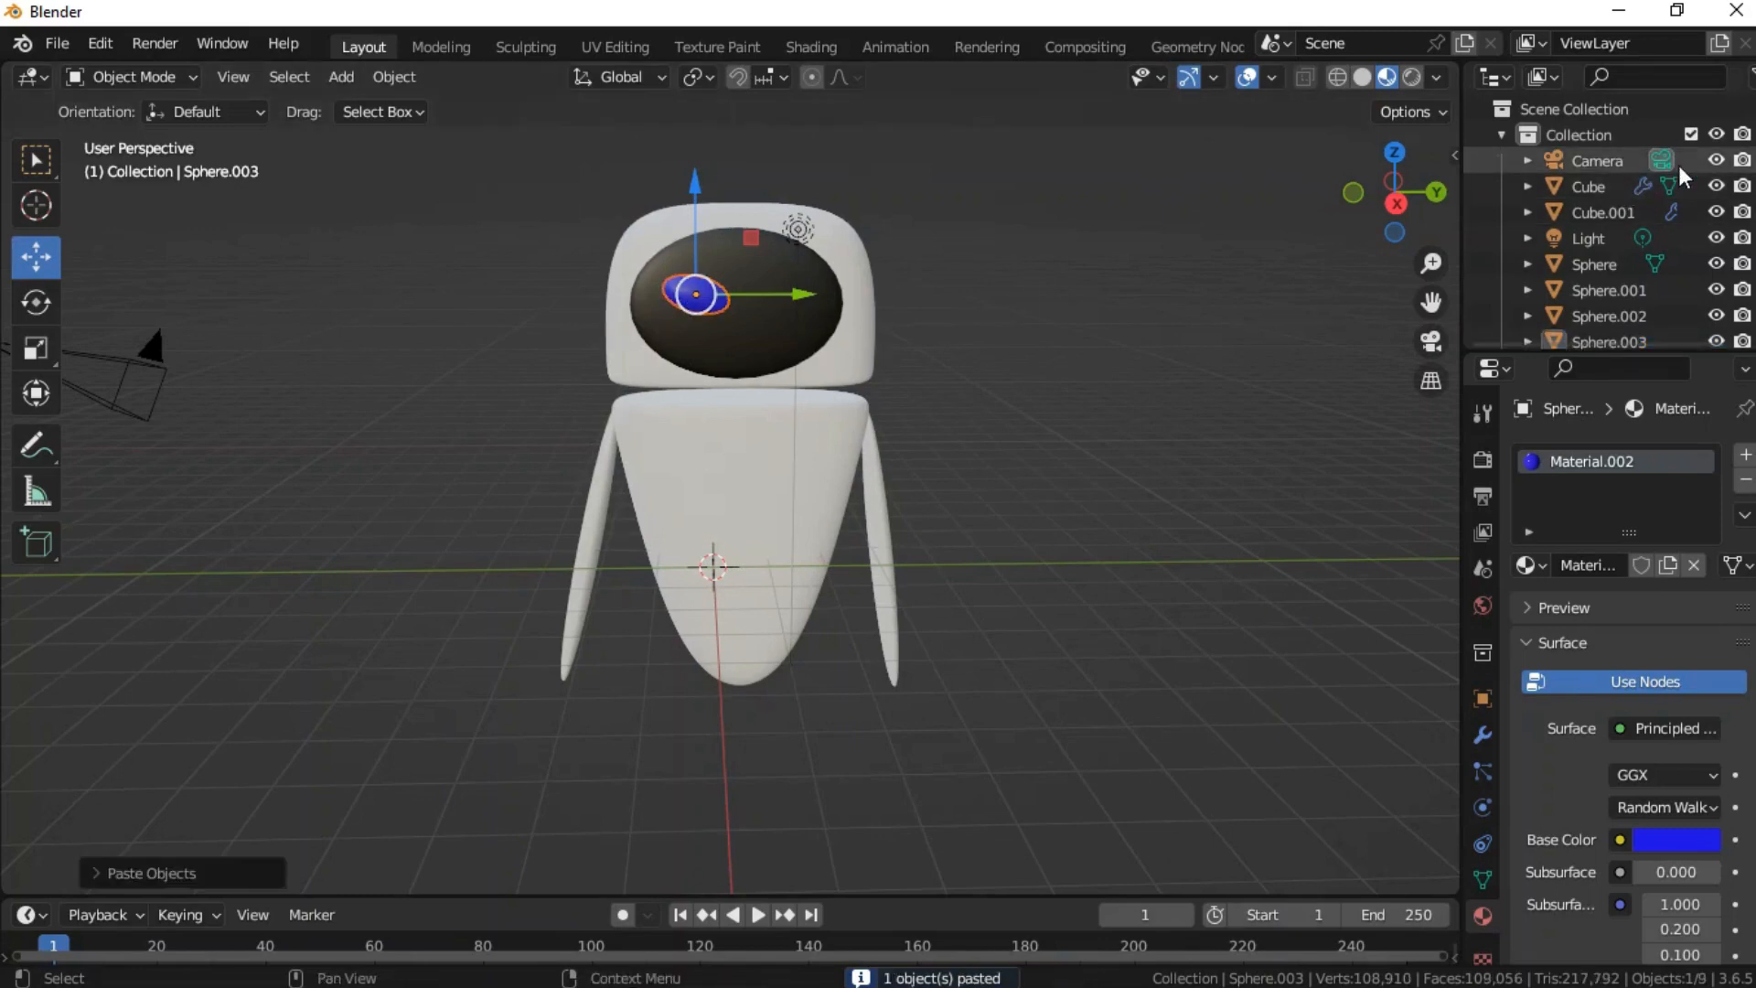
pyautogui.scroll(-2, 1681, 174)
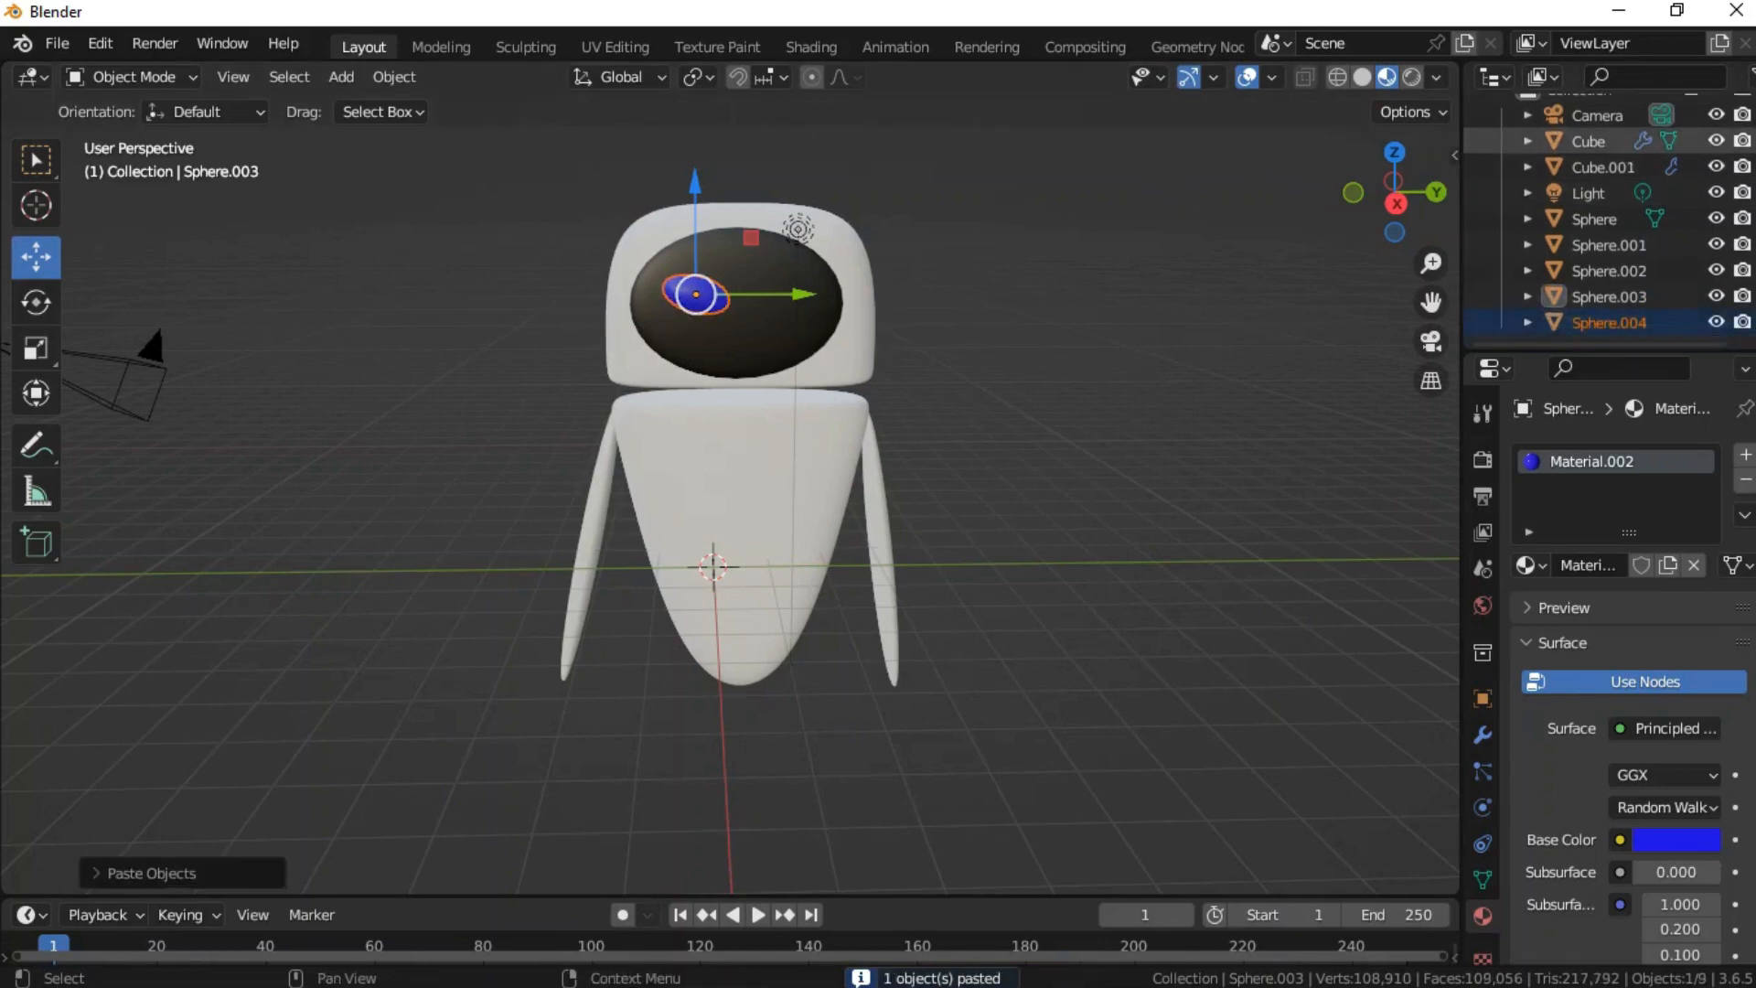
pyautogui.click(709, 311)
pyautogui.moveTo(709, 311); pyautogui.dragTo(786, 302)
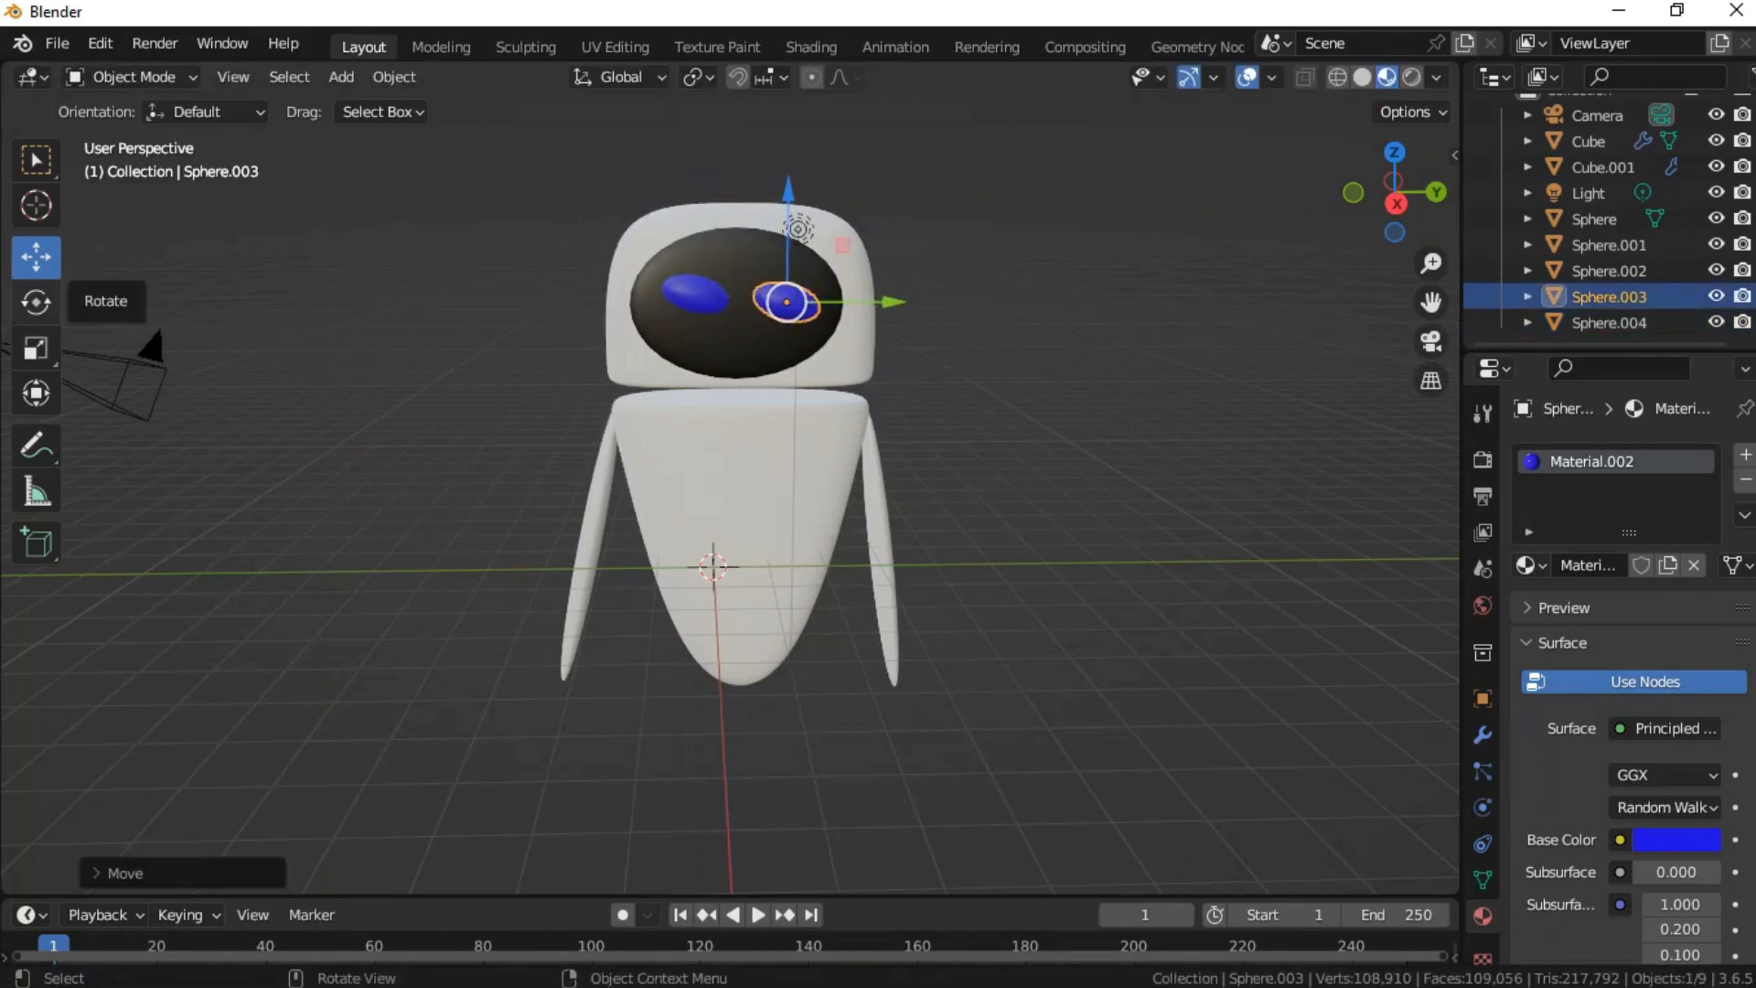
# - Rotate the right eye about X to mirror the left eye's tilt, then deselect it
pyautogui.click(36, 302)
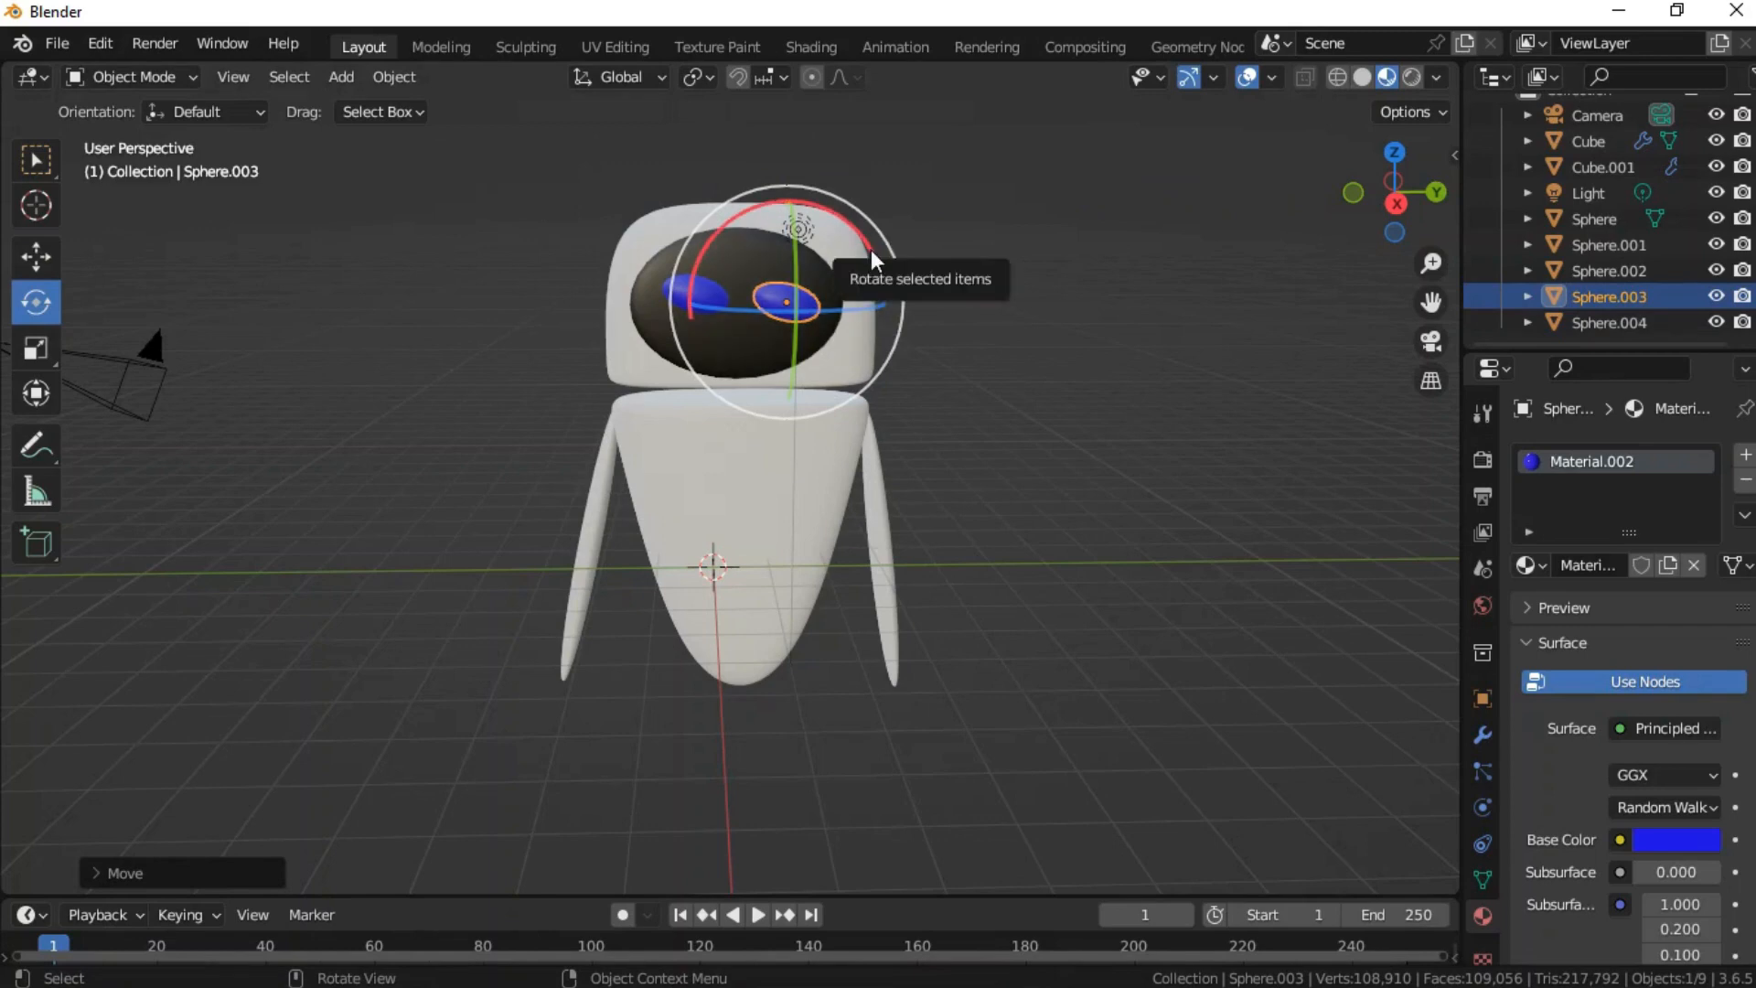
pyautogui.moveTo(878, 265); pyautogui.dragTo(828, 197)
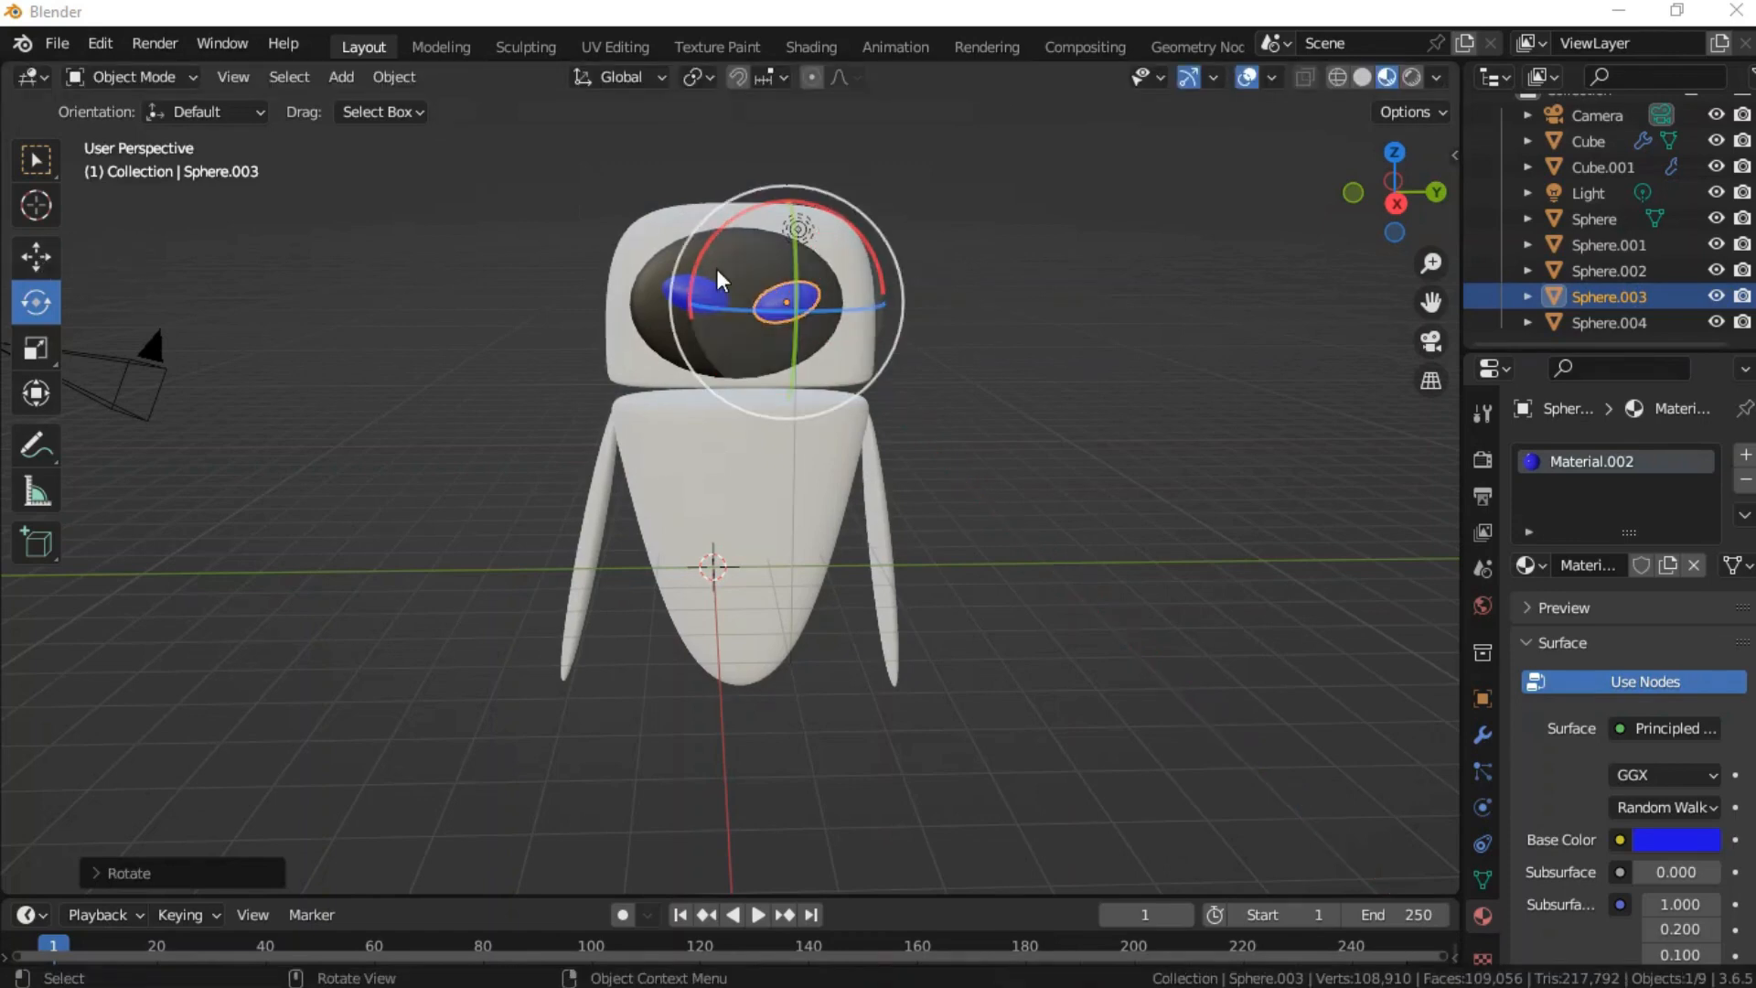
pyautogui.click(36, 257)
pyautogui.click(1212, 380)
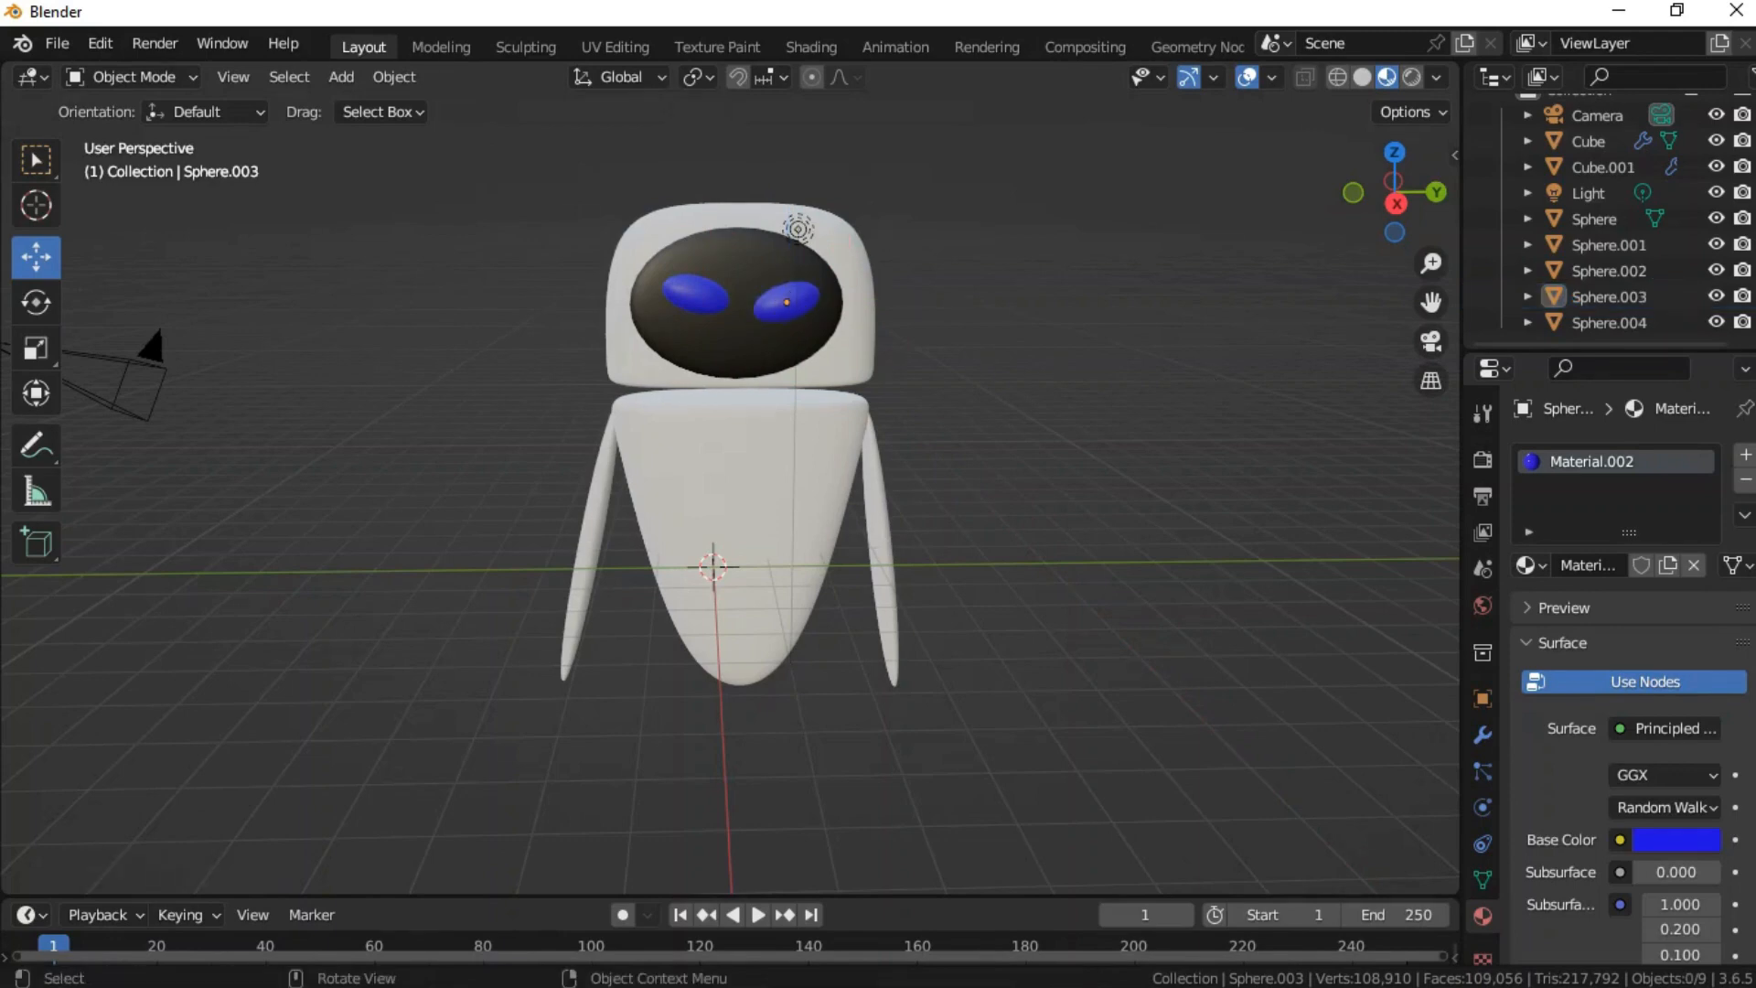
# - Nudge the right eye slightly upward to line up with the left one and fine-tune its tilt
pyautogui.click(792, 295)
pyautogui.moveTo(791, 296)
pyautogui.mouseDown()
pyautogui.moveTo(774, 285)
pyautogui.moveTo(789, 290)
pyautogui.mouseUp()
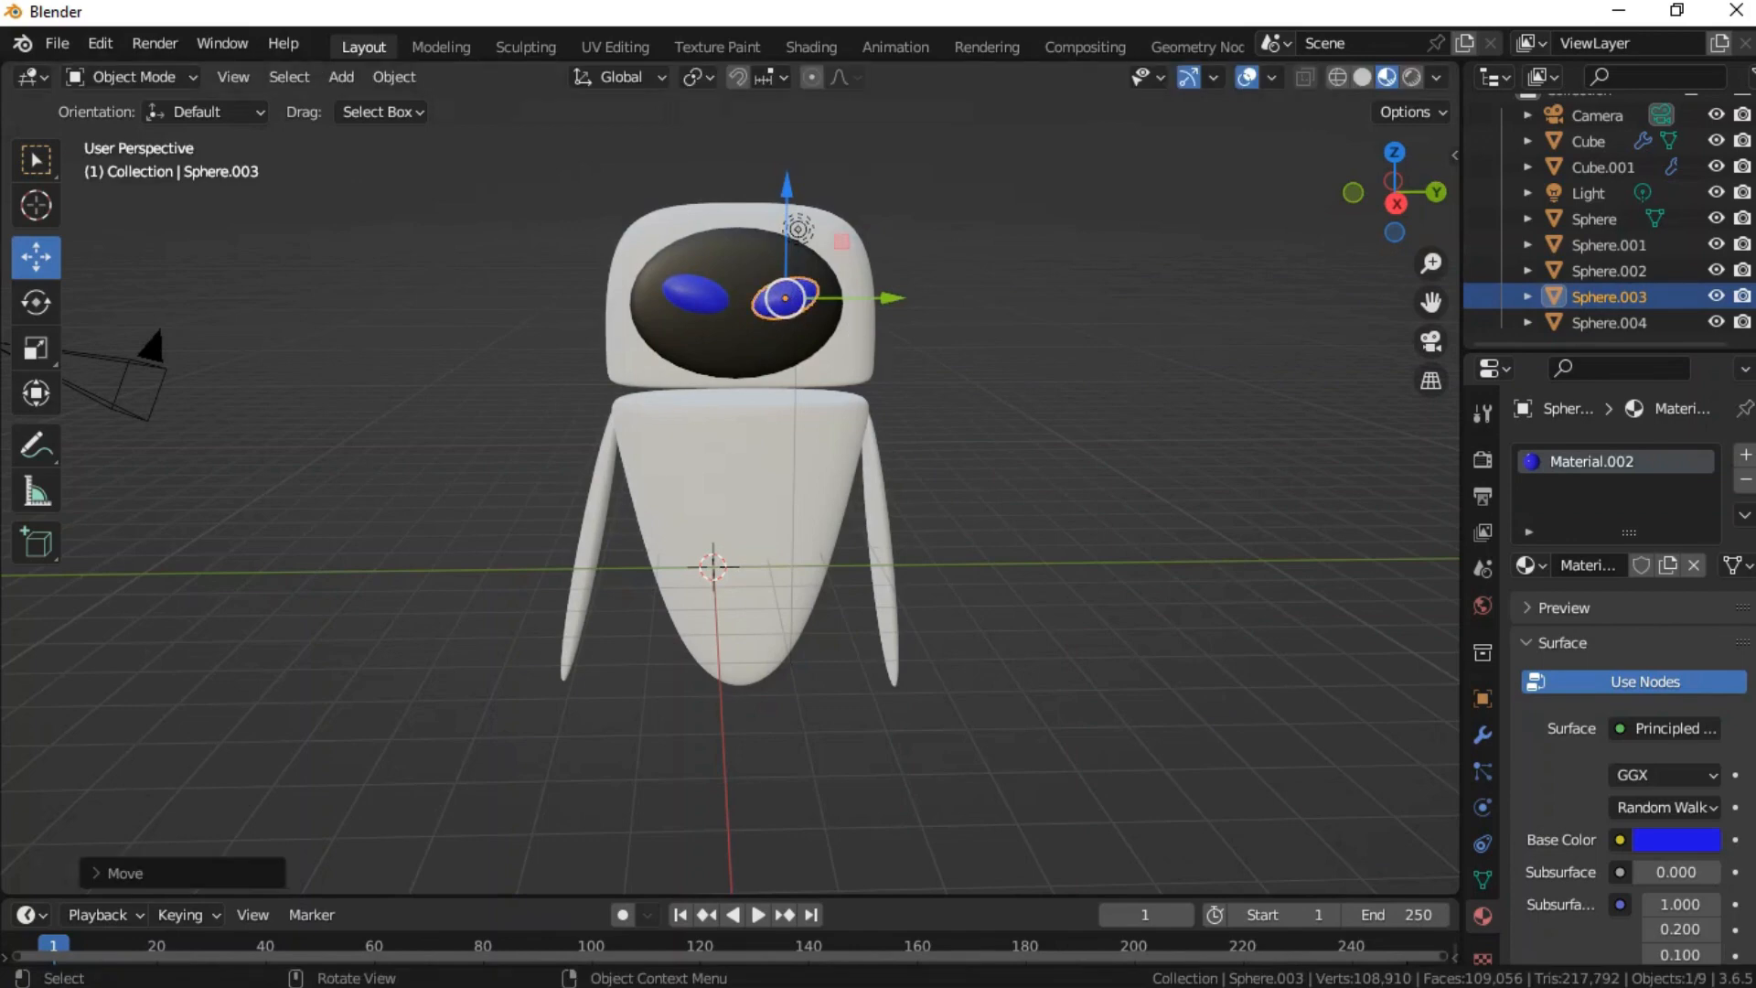
pyautogui.click(34, 306)
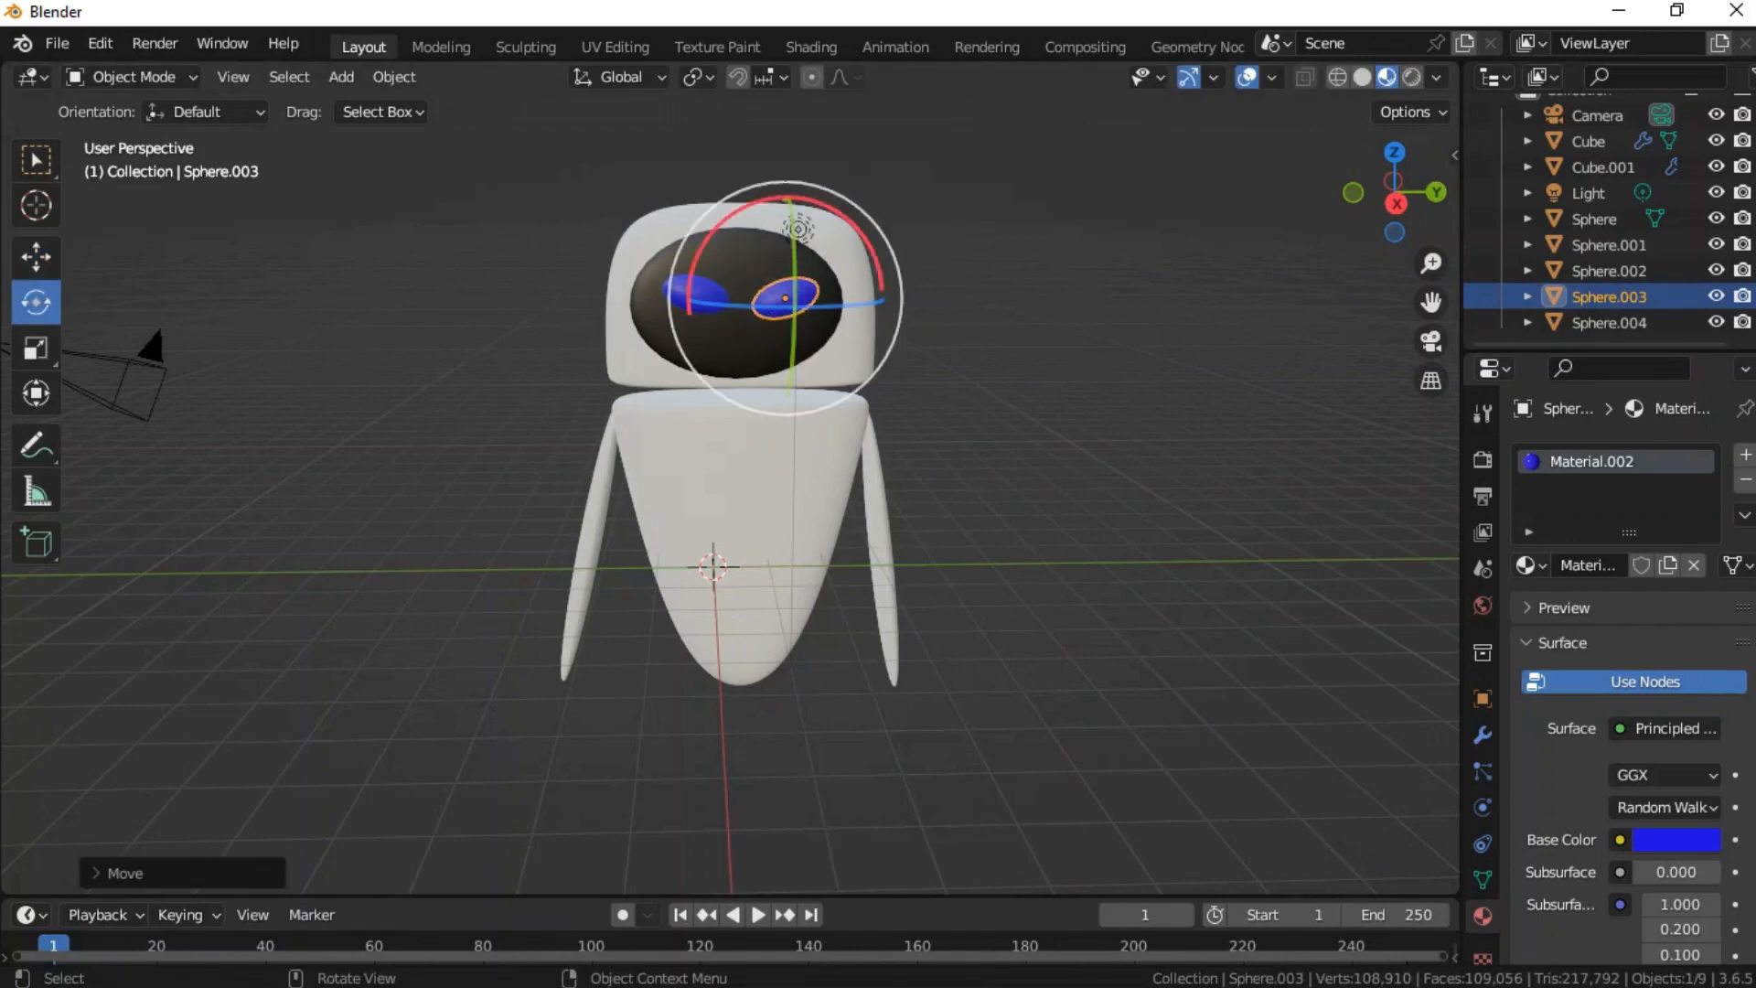
pyautogui.click(817, 202)
pyautogui.click(829, 207)
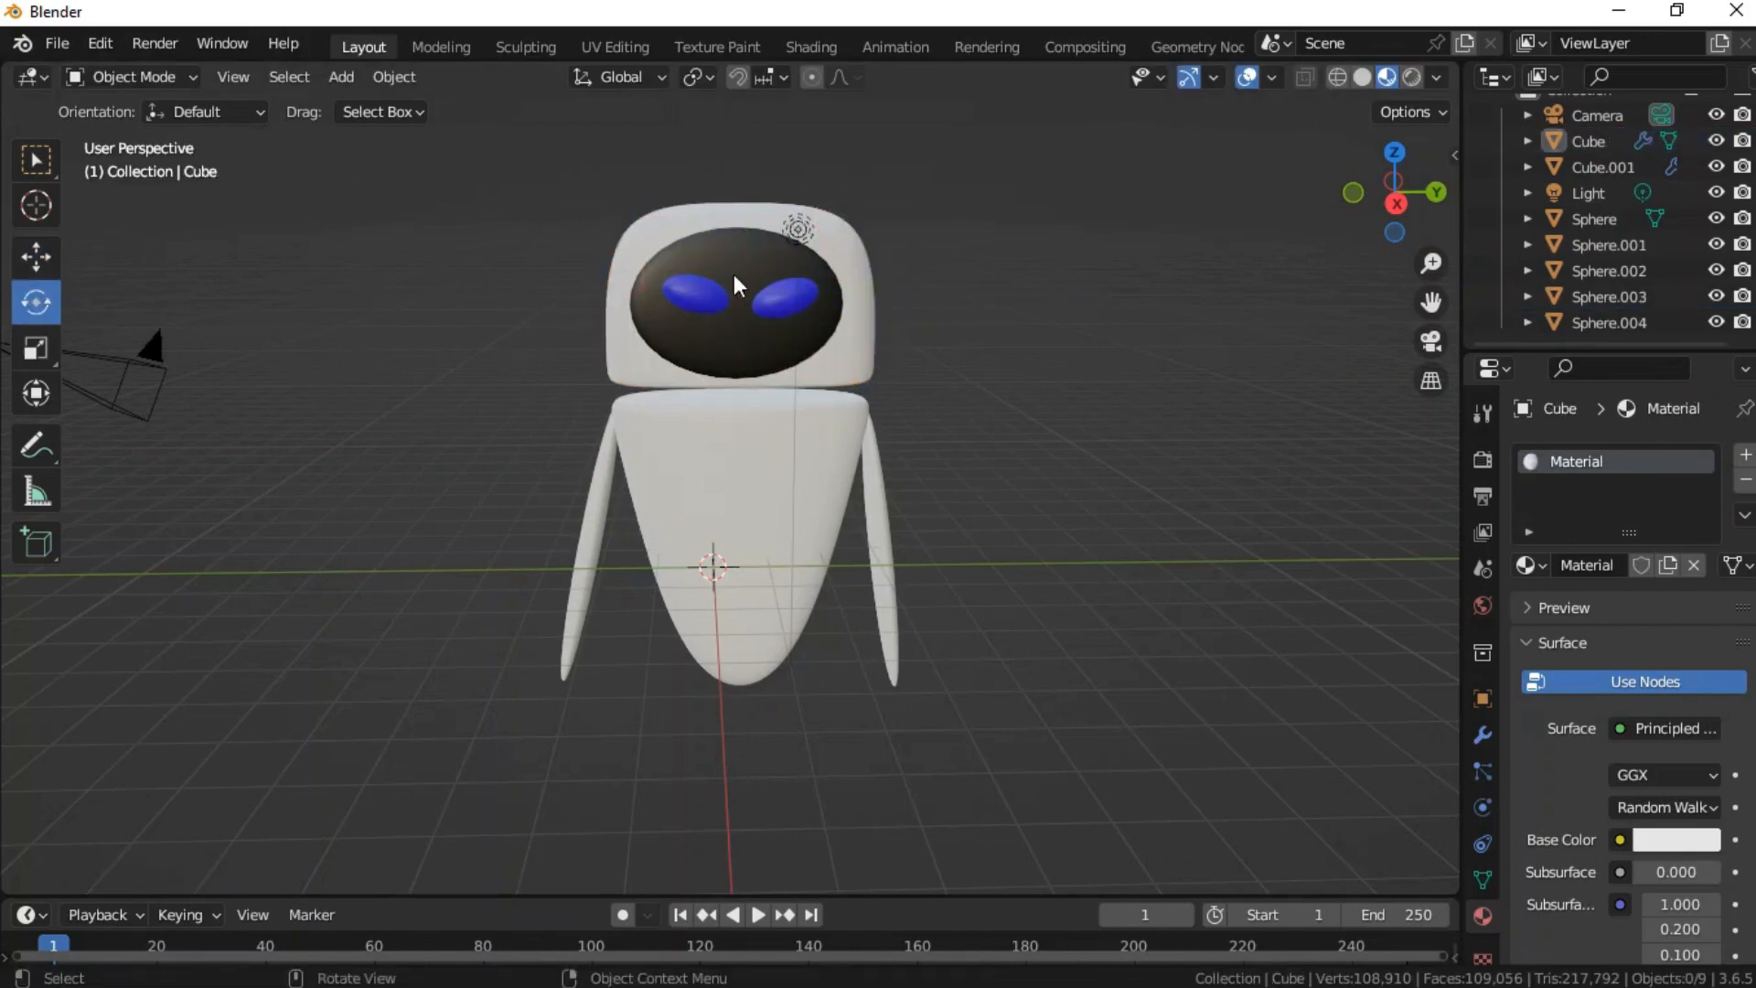
pyautogui.click(777, 298)
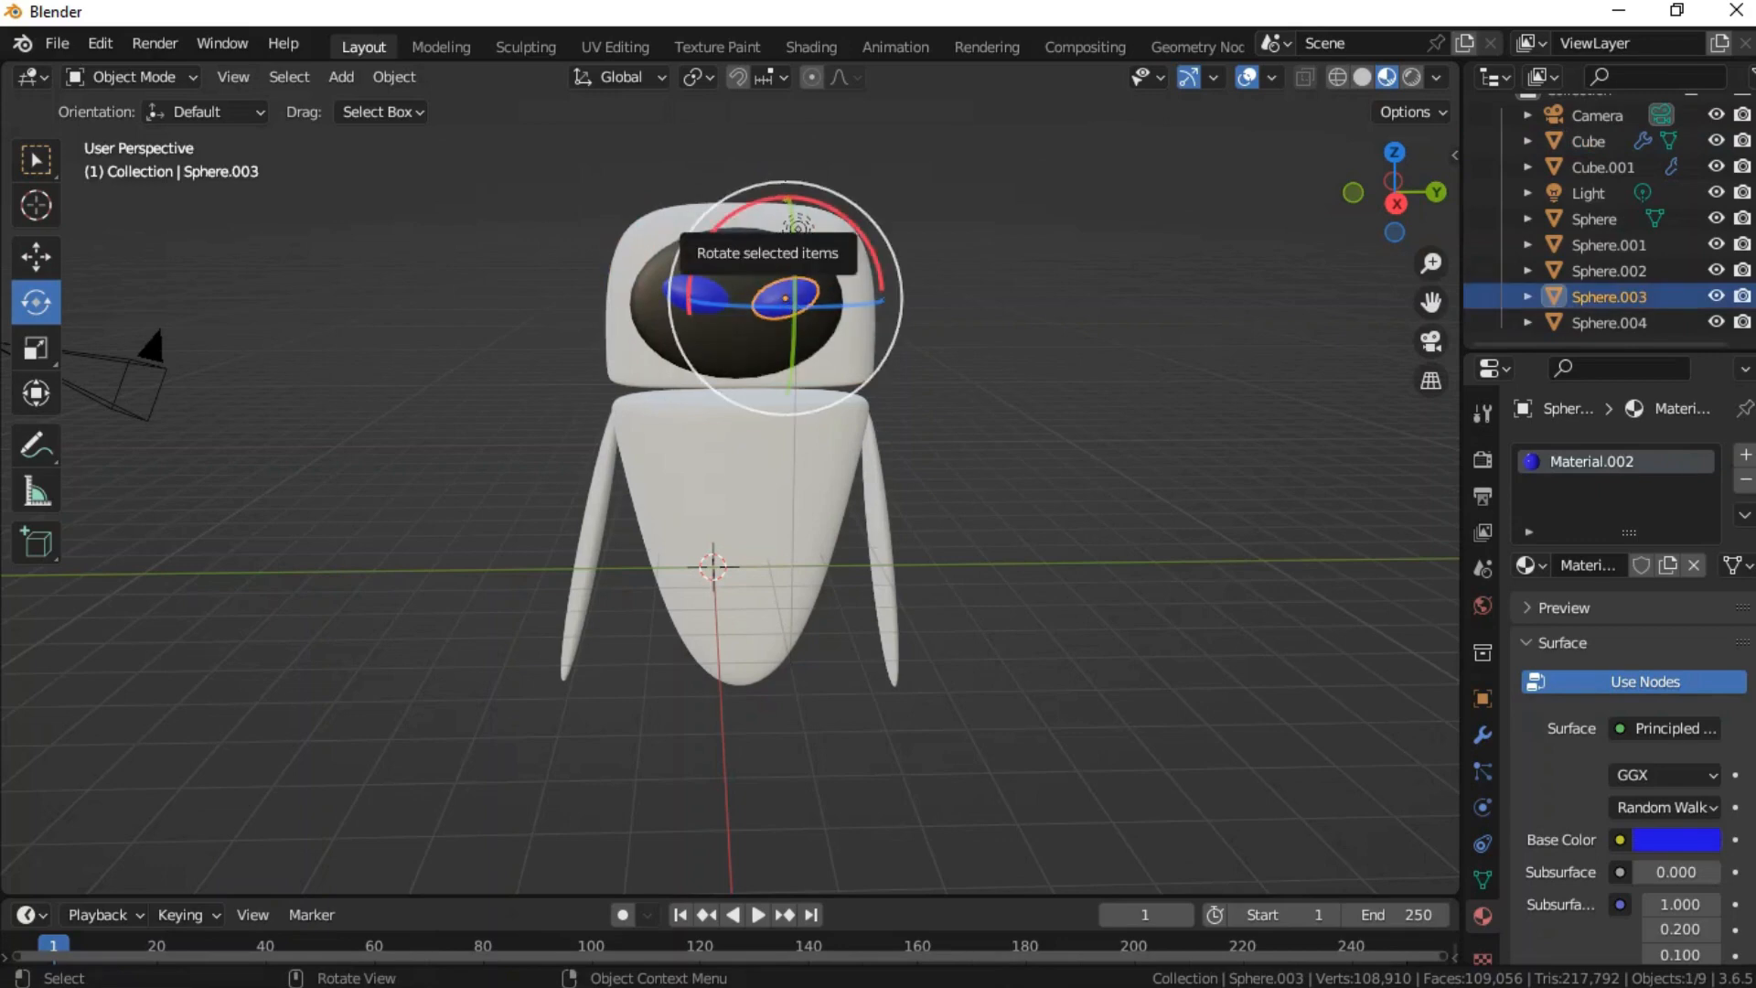
pyautogui.moveTo(734, 206); pyautogui.dragTo(736, 222)
pyautogui.click(1074, 325)
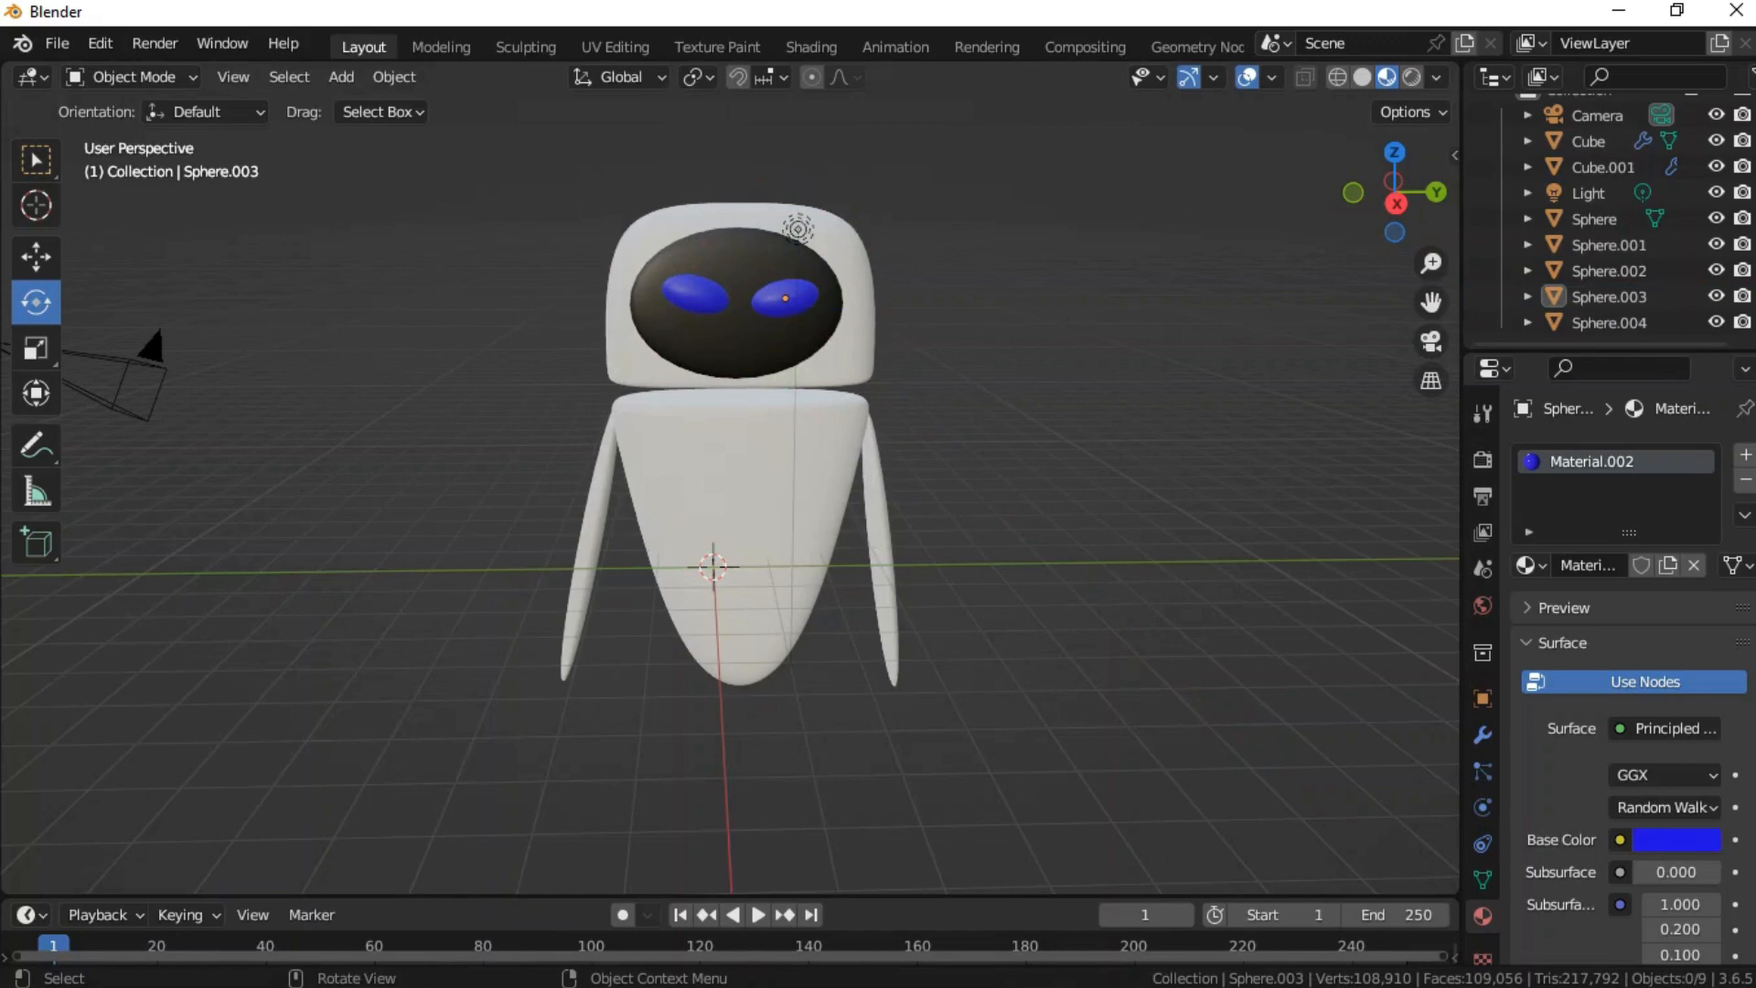